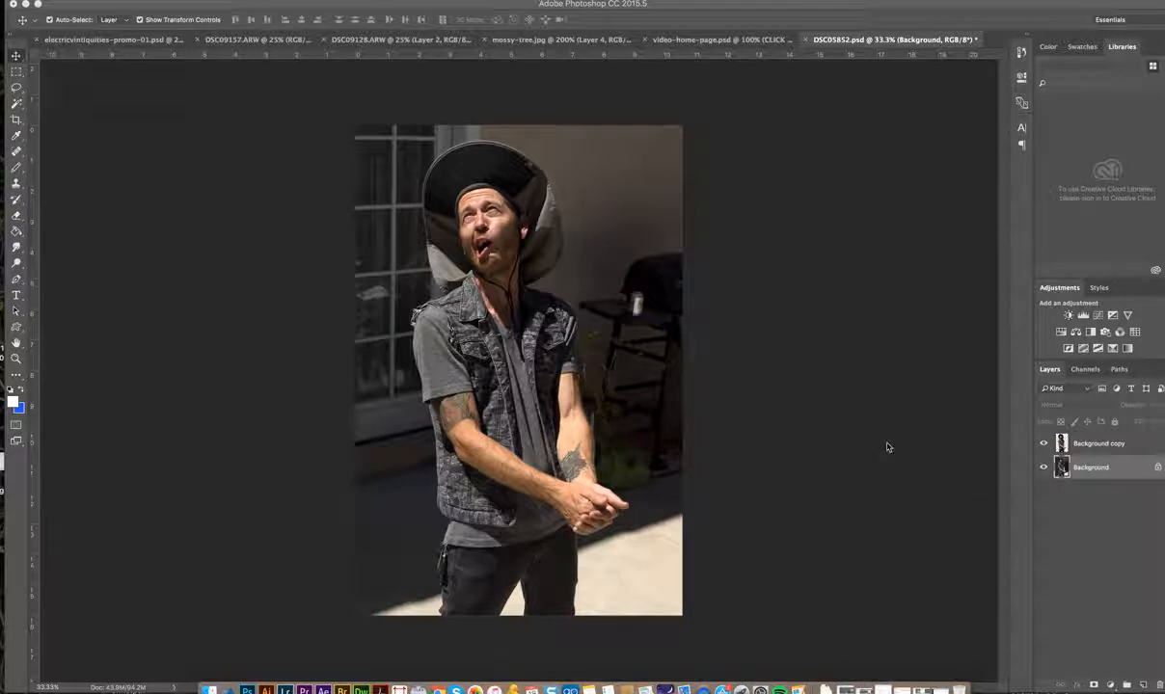
Hide and reshow the Background layer to preview the man's cut-out on the layer above.
click(1043, 467)
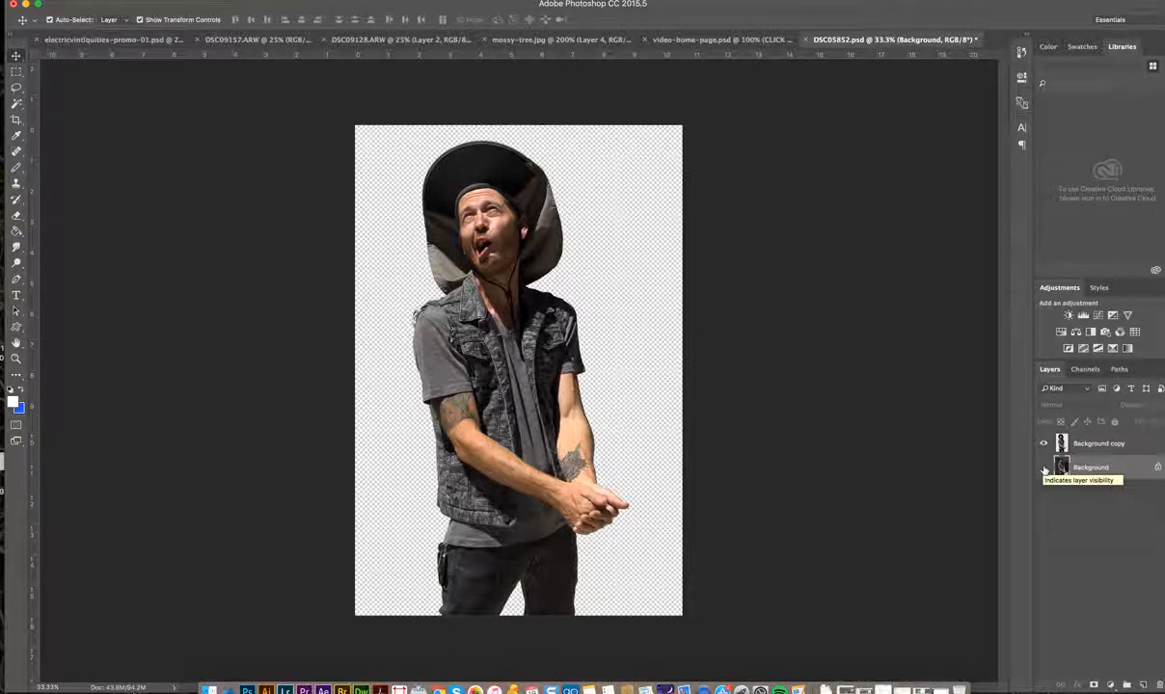
click(1044, 468)
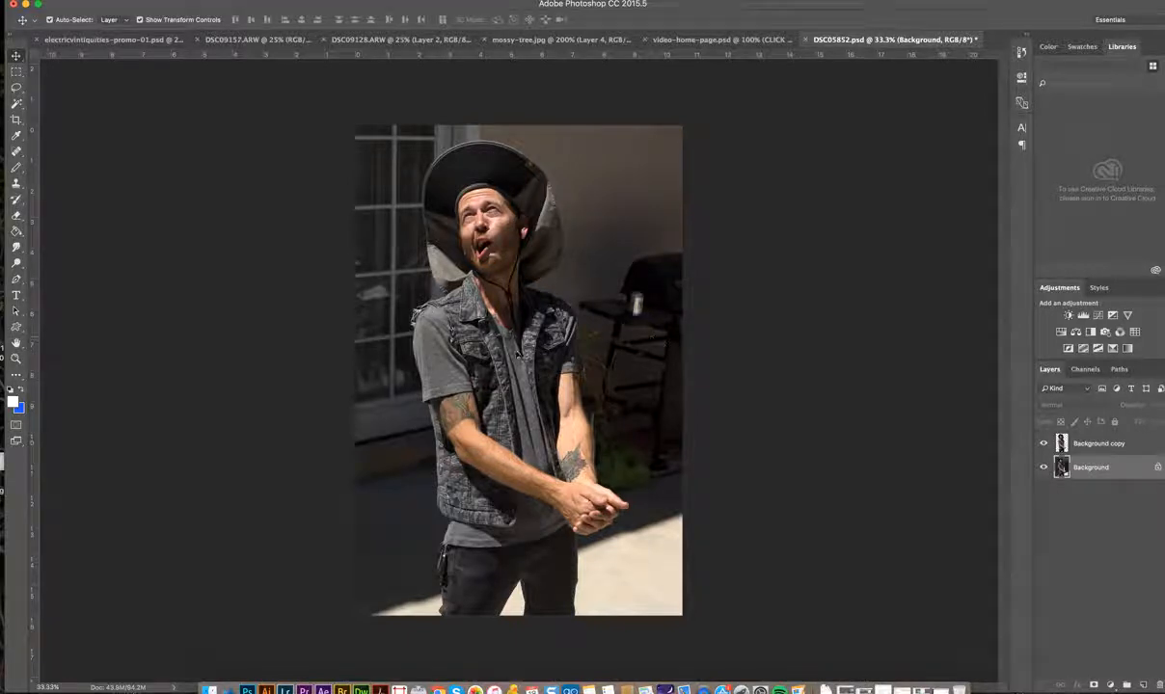
Try to start a Pen path at the lower tip of the hat's neck flap, beside the vest collar.
click(17, 279)
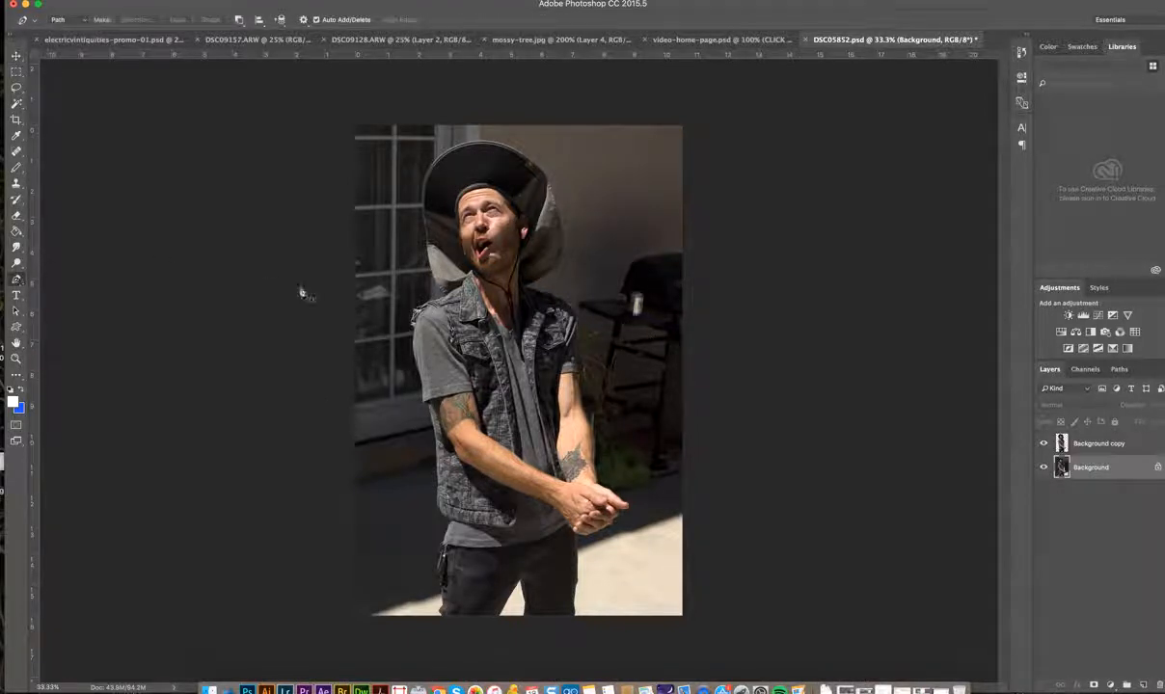
click(15, 358)
drag(454, 216, 480, 228)
click(481, 228)
click(458, 224)
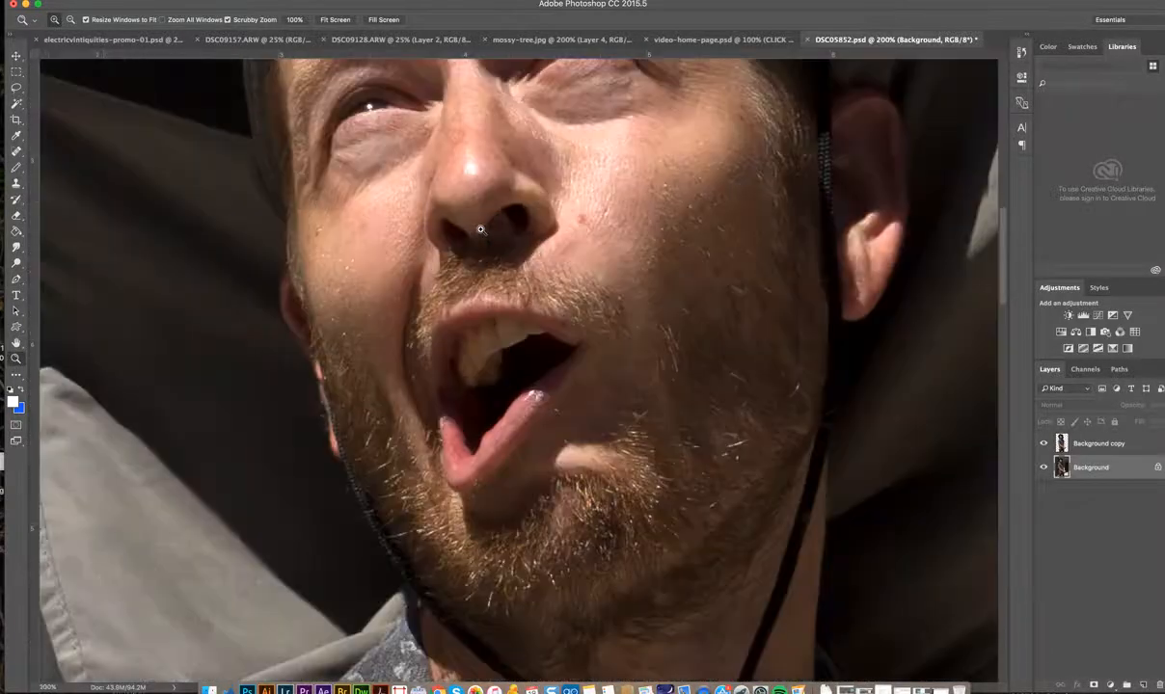
click(458, 224)
scroll(466, 332, down, 5)
scroll(467, 332, left, 3)
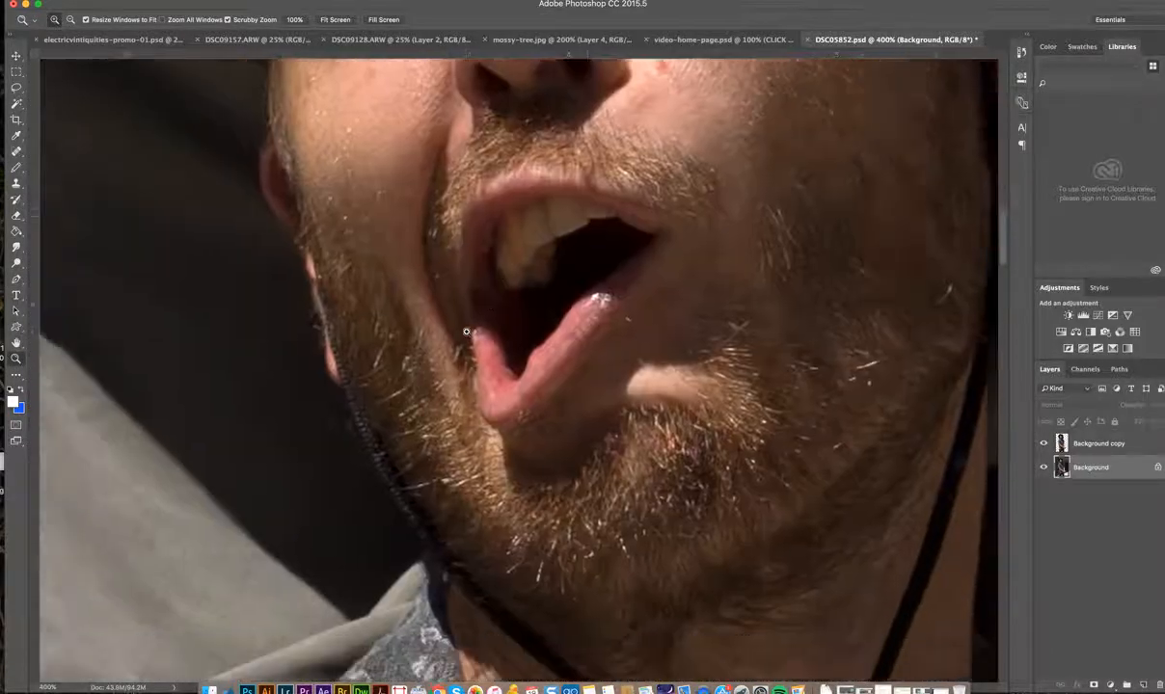
scroll(467, 332, down, 4)
scroll(467, 332, left, 2)
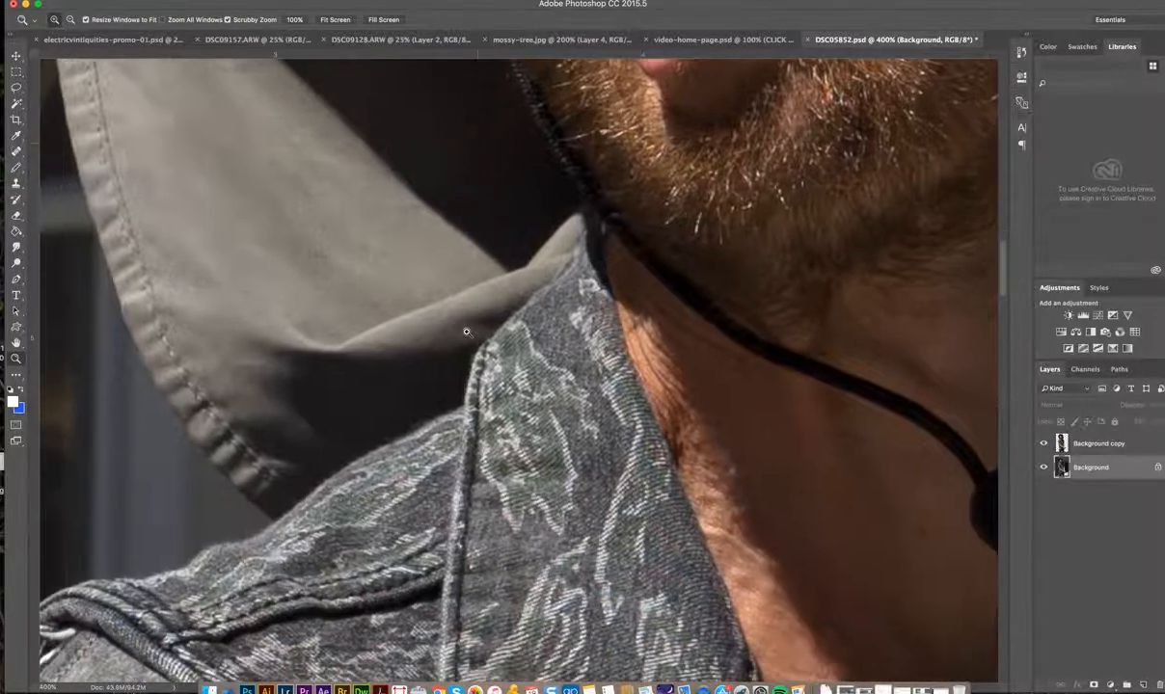
scroll(466, 332, down, 4)
scroll(466, 332, left, 3)
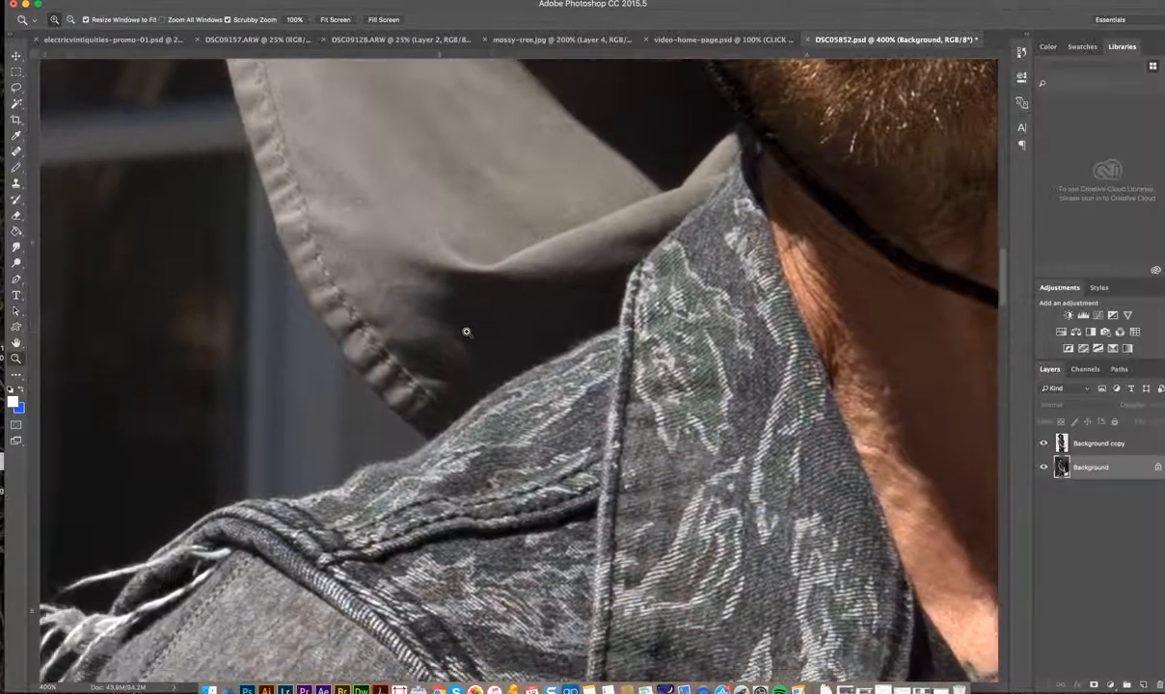
click(16, 279)
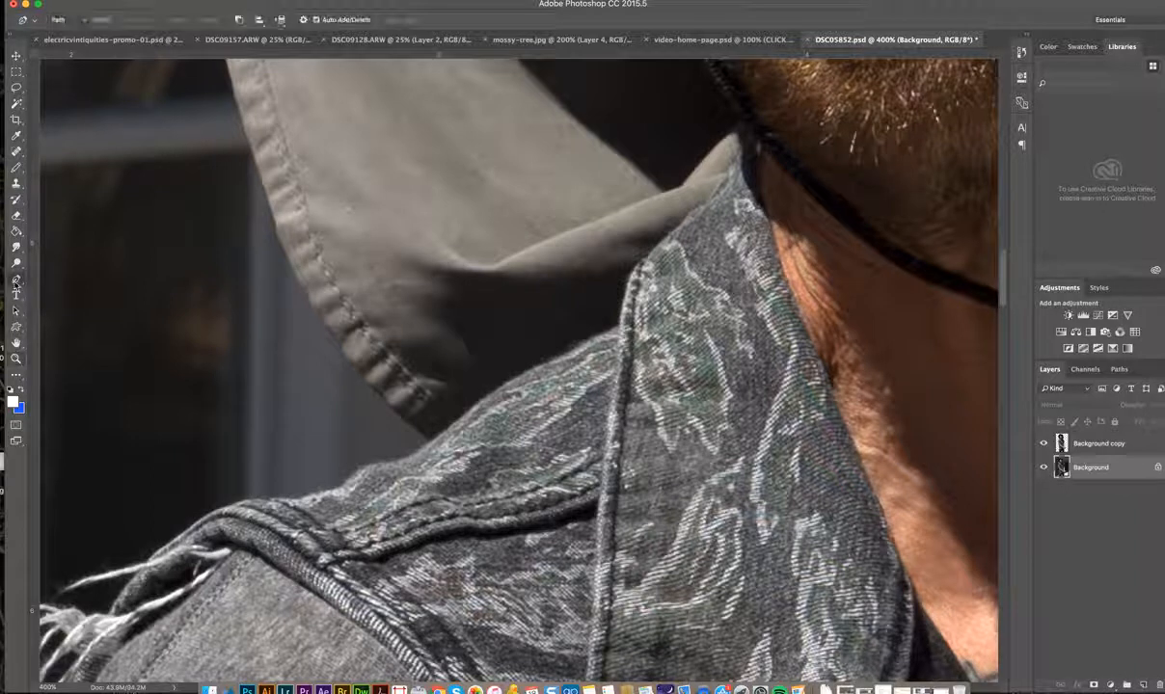
click(424, 433)
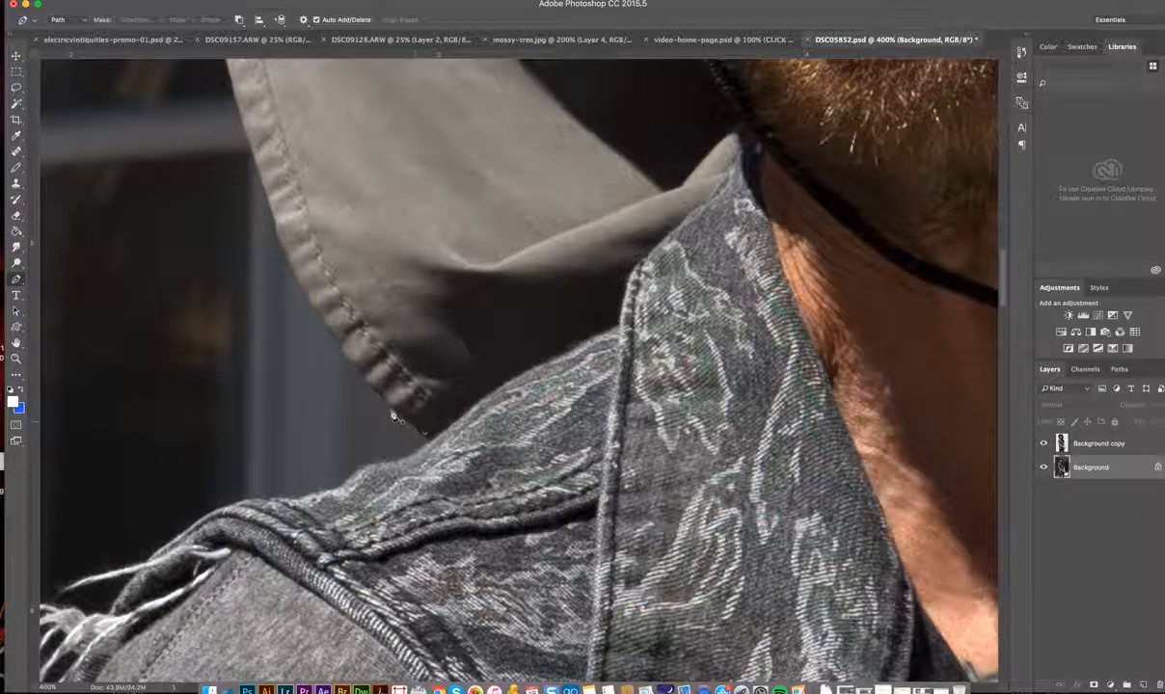
click(339, 343)
click(312, 279)
Start the Pen path at the hat flap's lower tip where it meets the vest shoulder, undoing the misplaced anchor farther up the edge.
click(19, 358)
click(427, 424)
click(426, 424)
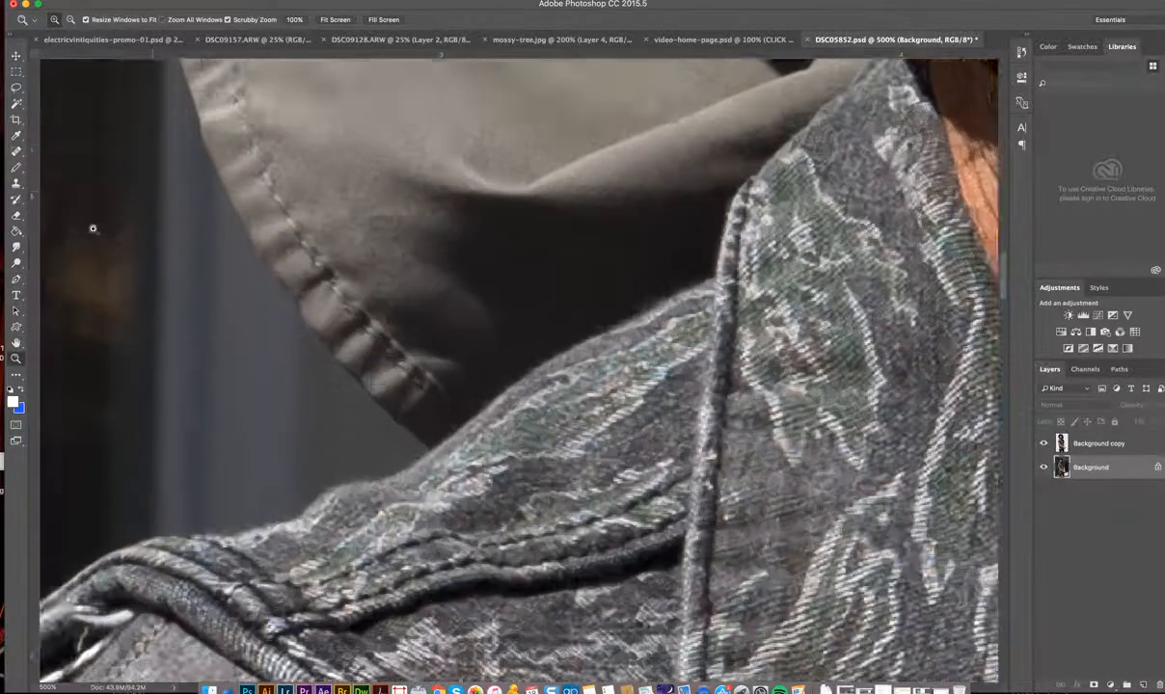
click(426, 424)
click(16, 279)
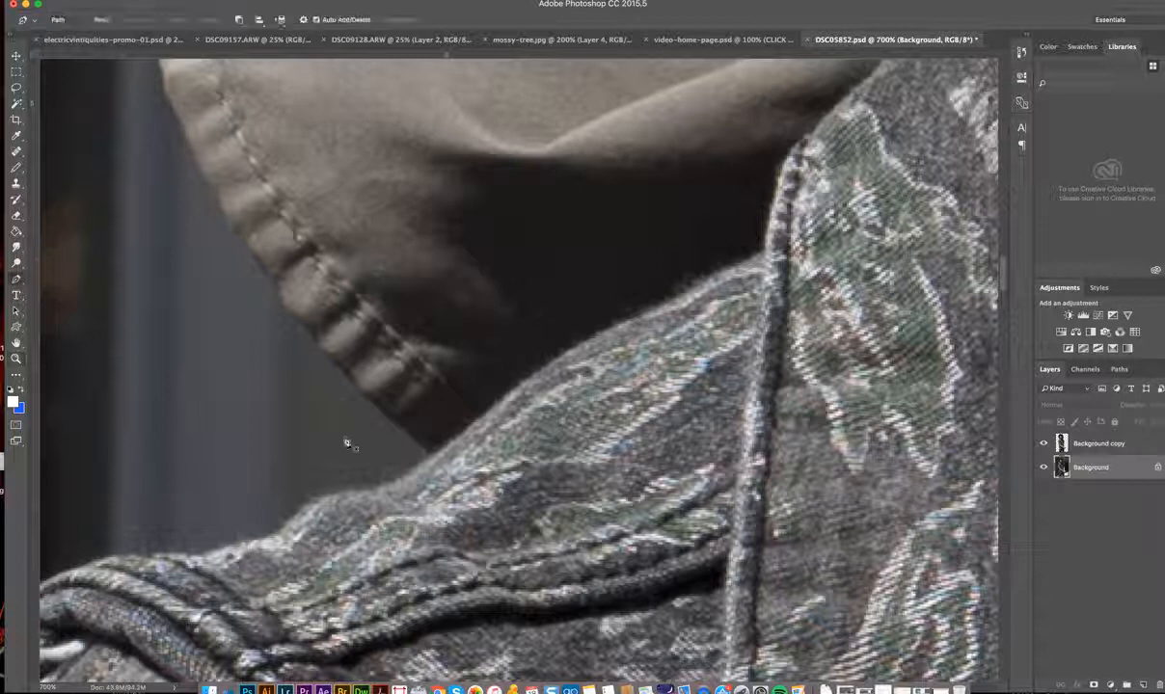
click(421, 436)
click(398, 427)
click(434, 453)
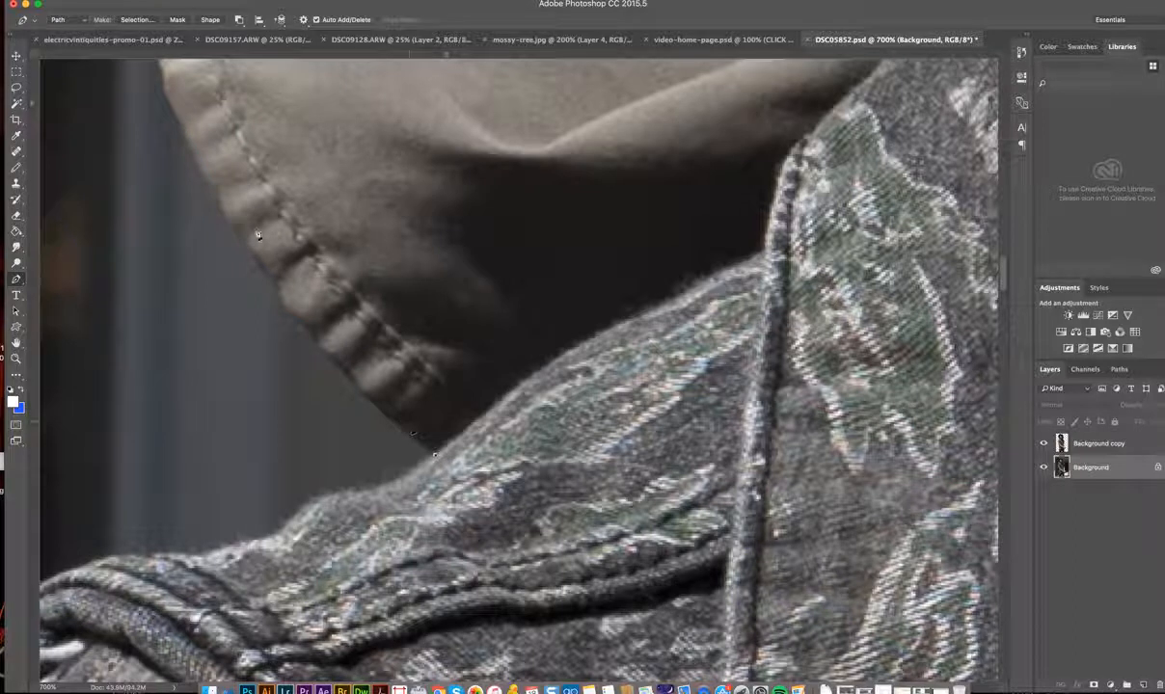
click(197, 154)
key(super+z)
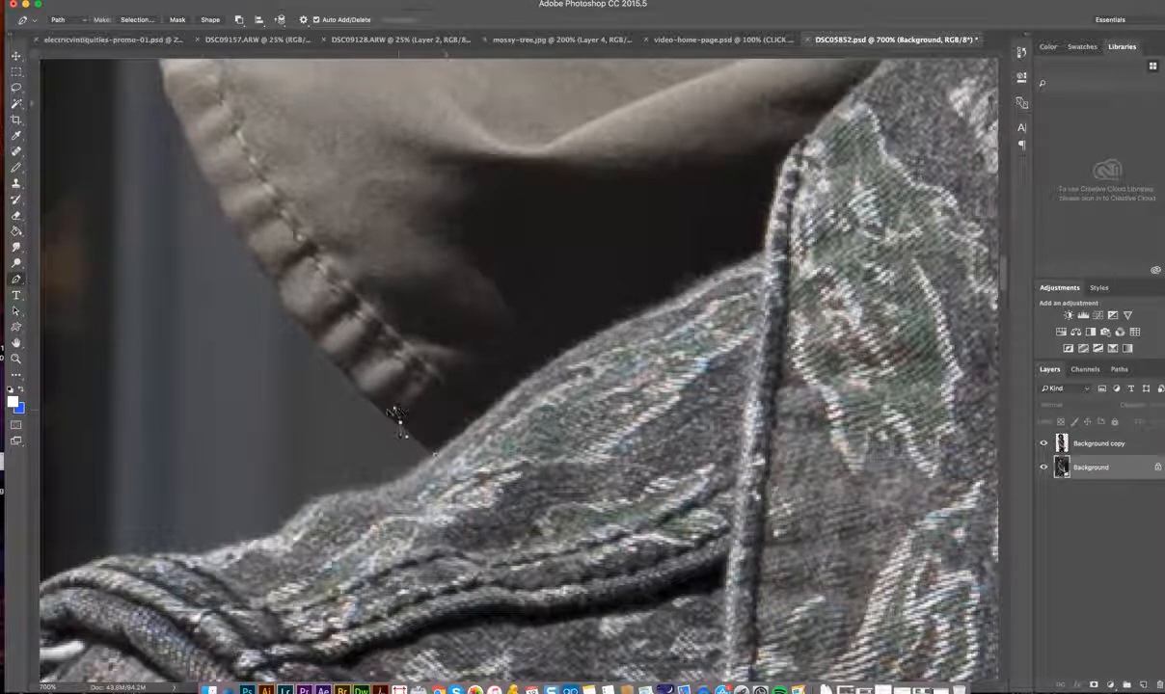
Add closely spaced anchor points from the flap's lower tip up along its stitched hem.
drag(392, 411, 385, 415)
drag(370, 389, 370, 394)
click(348, 371)
drag(320, 340, 309, 324)
Try bending the path segment along the flap's hem with long direction handles, and undo the attempts.
drag(312, 334, 272, 330)
drag(330, 279, 353, 290)
drag(279, 291, 284, 302)
drag(280, 351, 280, 354)
key(super+alt+z)
key(super+alt+z)
Continue the path up the flap's scalloped hem and adjust the last anchor's direction handles to follow the edge.
click(285, 300)
click(231, 217)
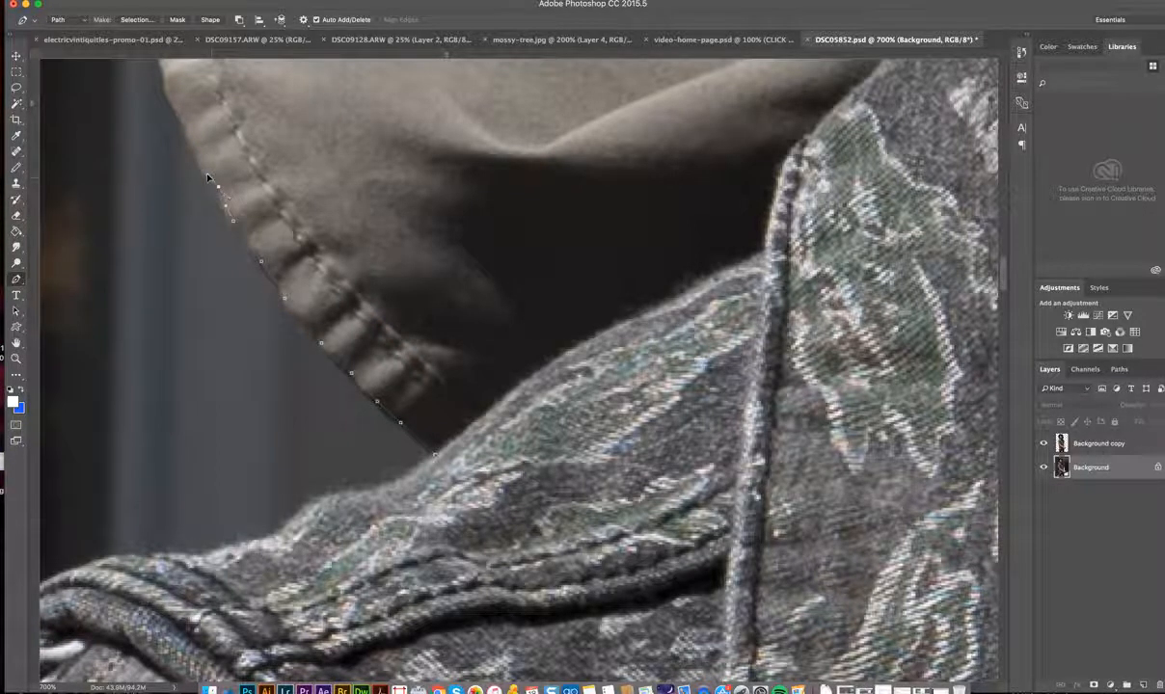
scroll(210, 180, up, 5)
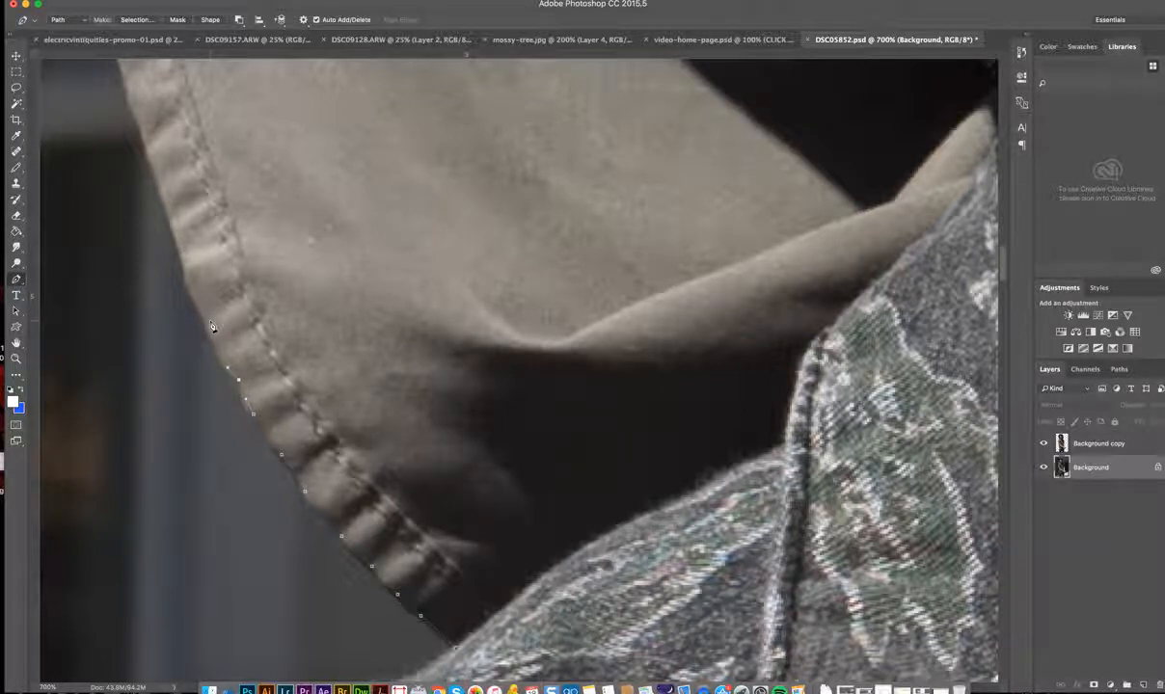
click(211, 325)
drag(209, 328, 206, 288)
drag(245, 338, 174, 289)
drag(190, 342, 188, 341)
drag(228, 307, 214, 336)
Extend the path with curved anchors up the outer edge of the sunlit part of the flap.
scroll(205, 323, up, 5)
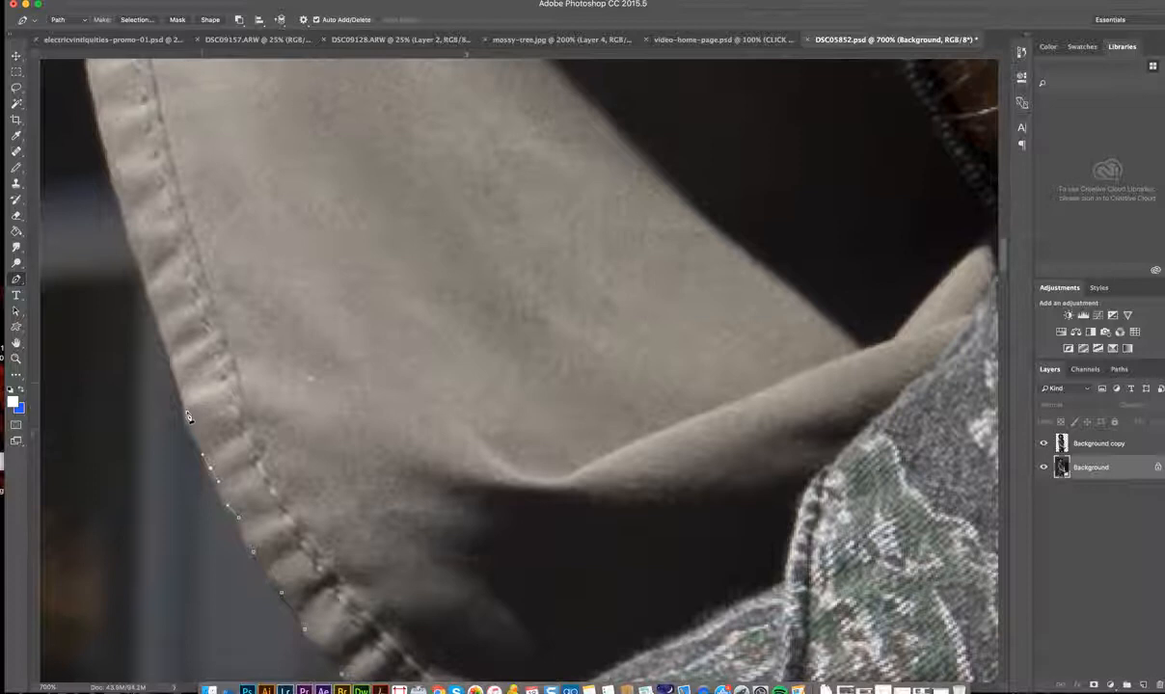
drag(187, 413, 183, 395)
drag(120, 193, 110, 176)
scroll(149, 234, up, 5)
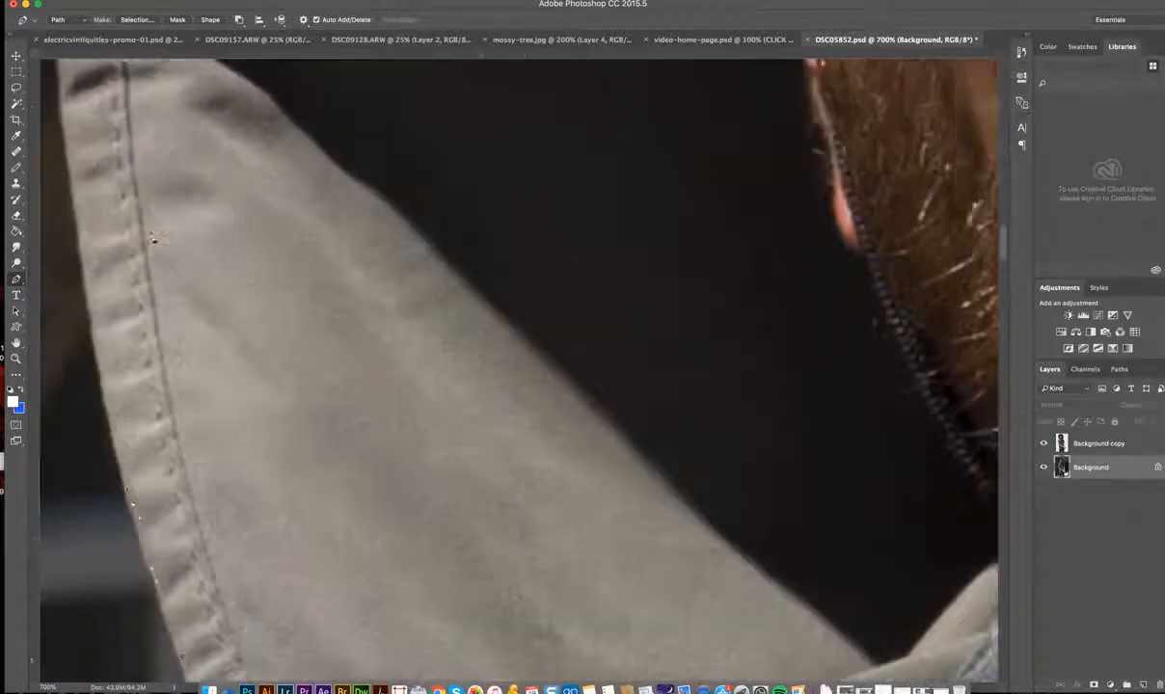
scroll(152, 239, left, 2)
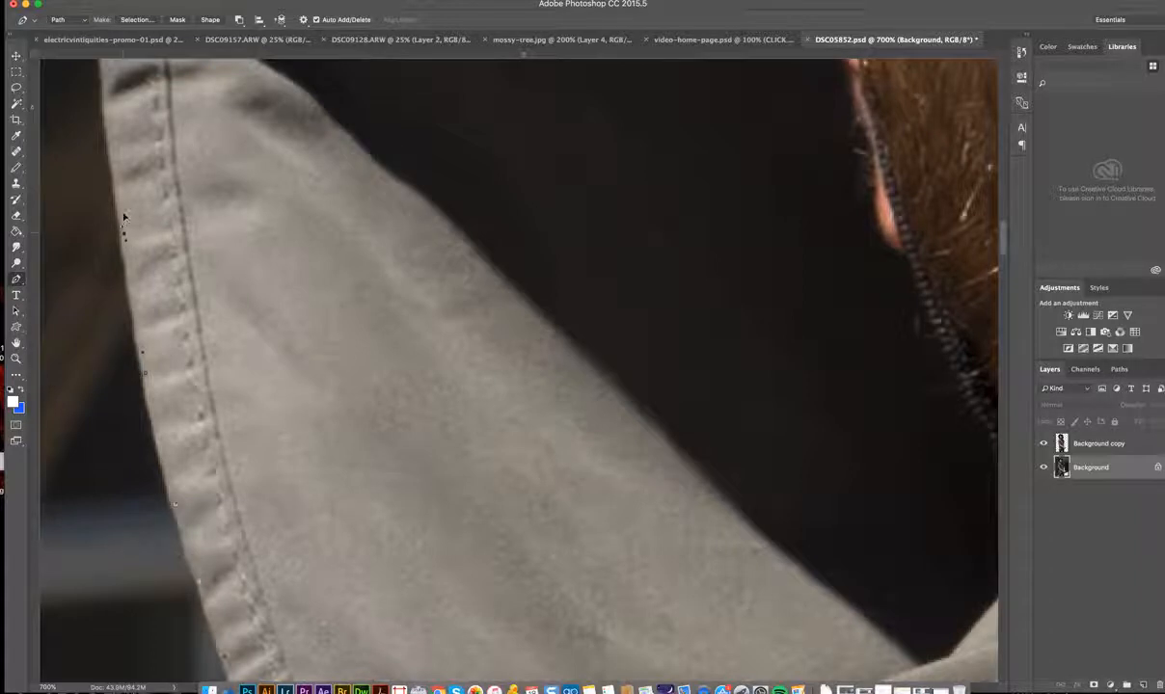
scroll(125, 218, up, 5)
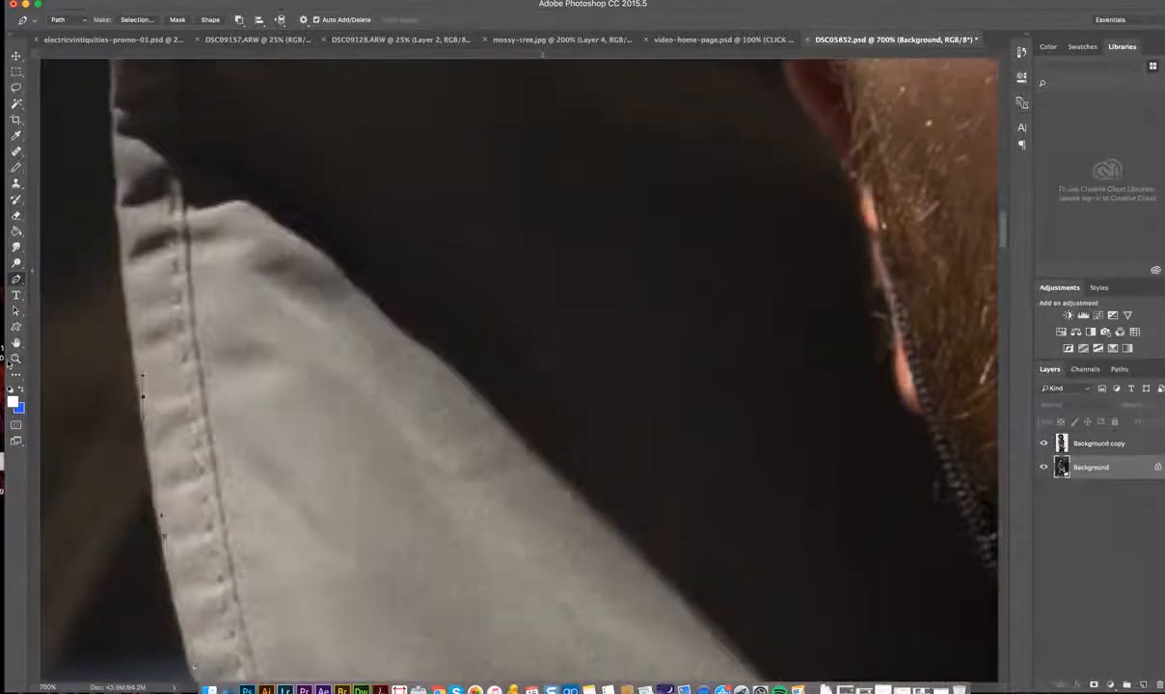
Continue the Pen path past the sunlit part and up the shaded section of the flap's outer edge.
click(16, 358)
alt+click(203, 341)
alt+click(203, 341)
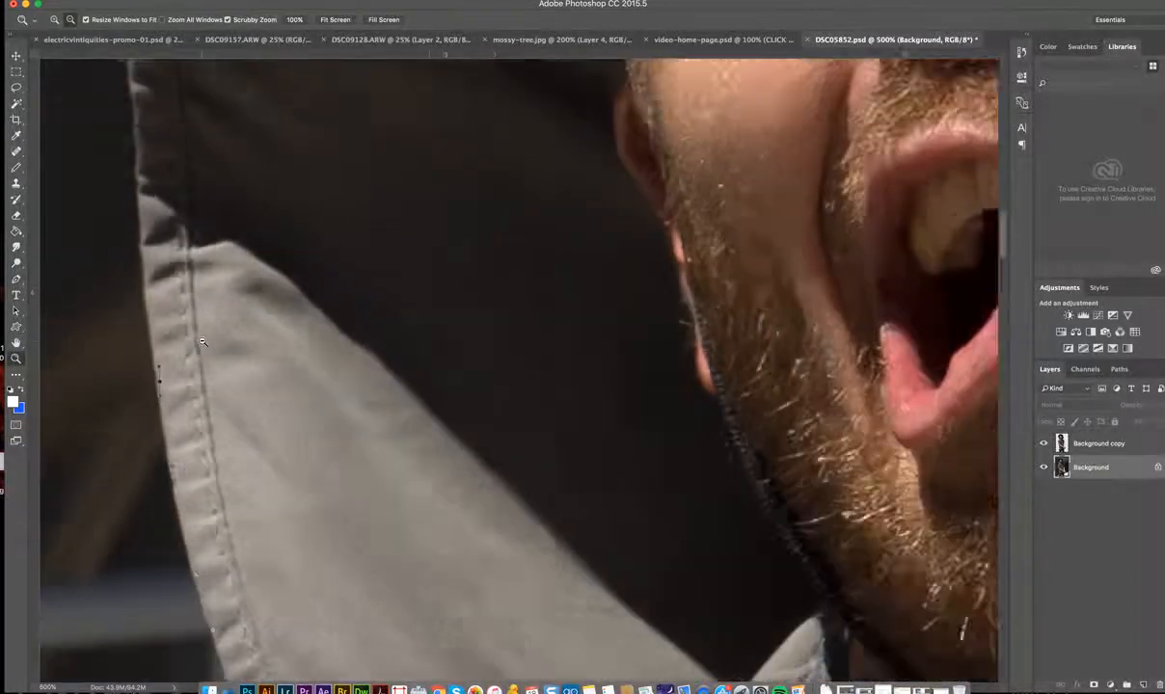
alt+click(203, 341)
alt+click(202, 341)
alt+click(203, 341)
alt+click(202, 341)
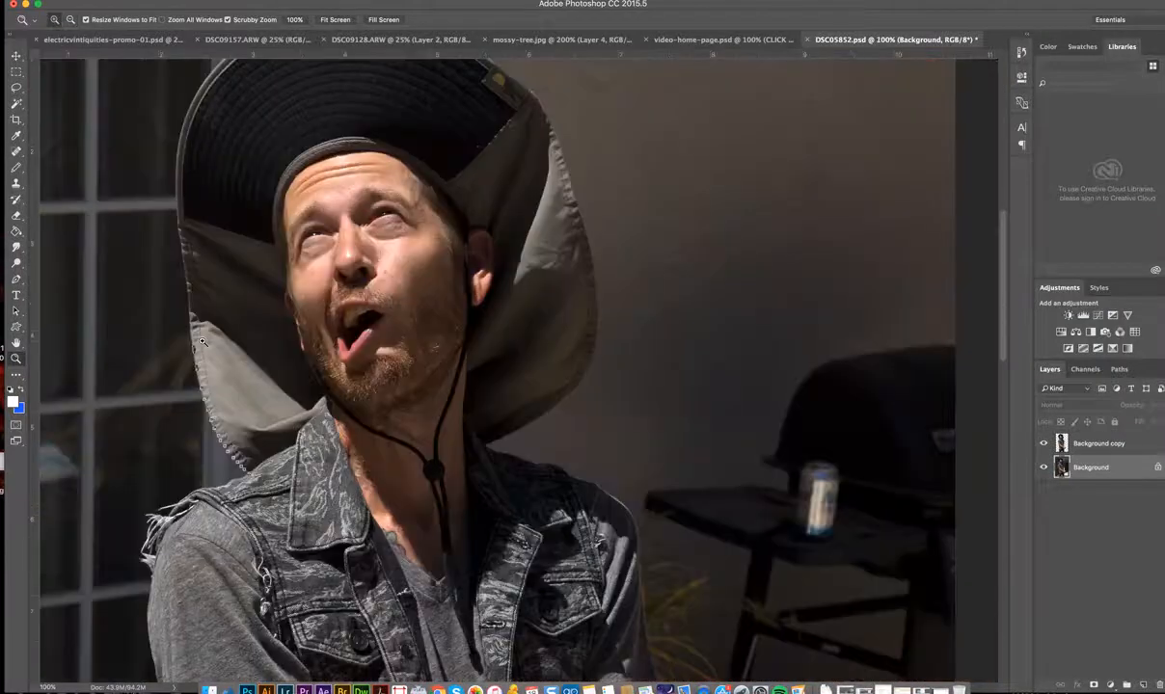
click(205, 341)
click(205, 341)
click(206, 341)
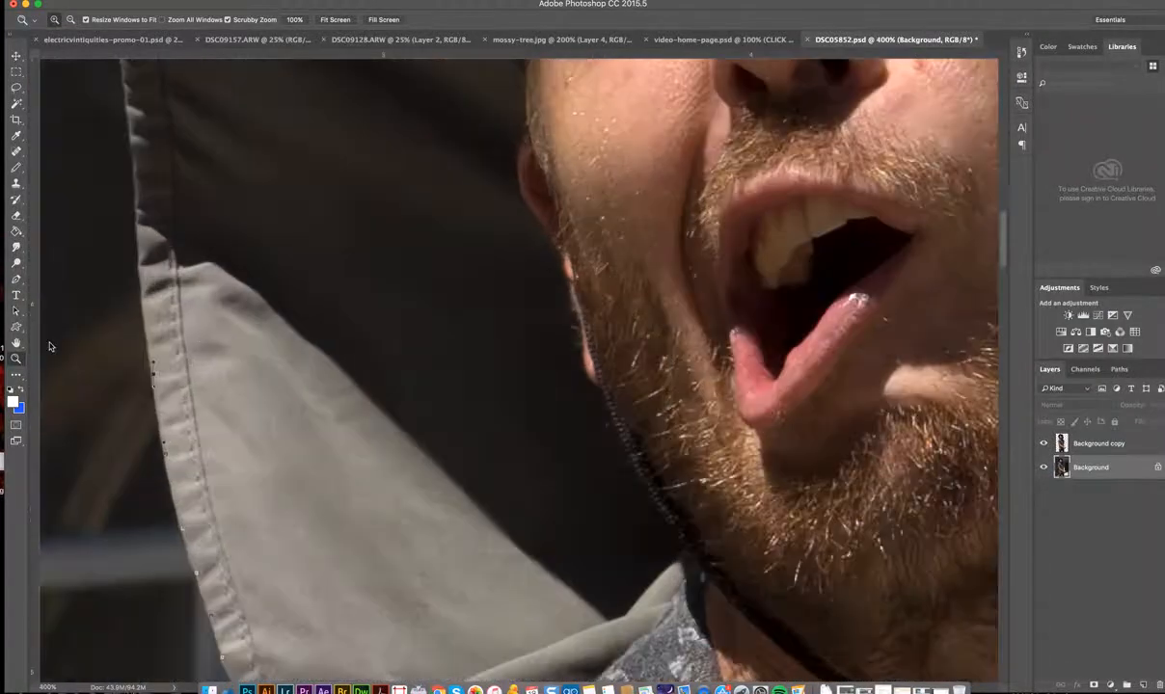
click(16, 280)
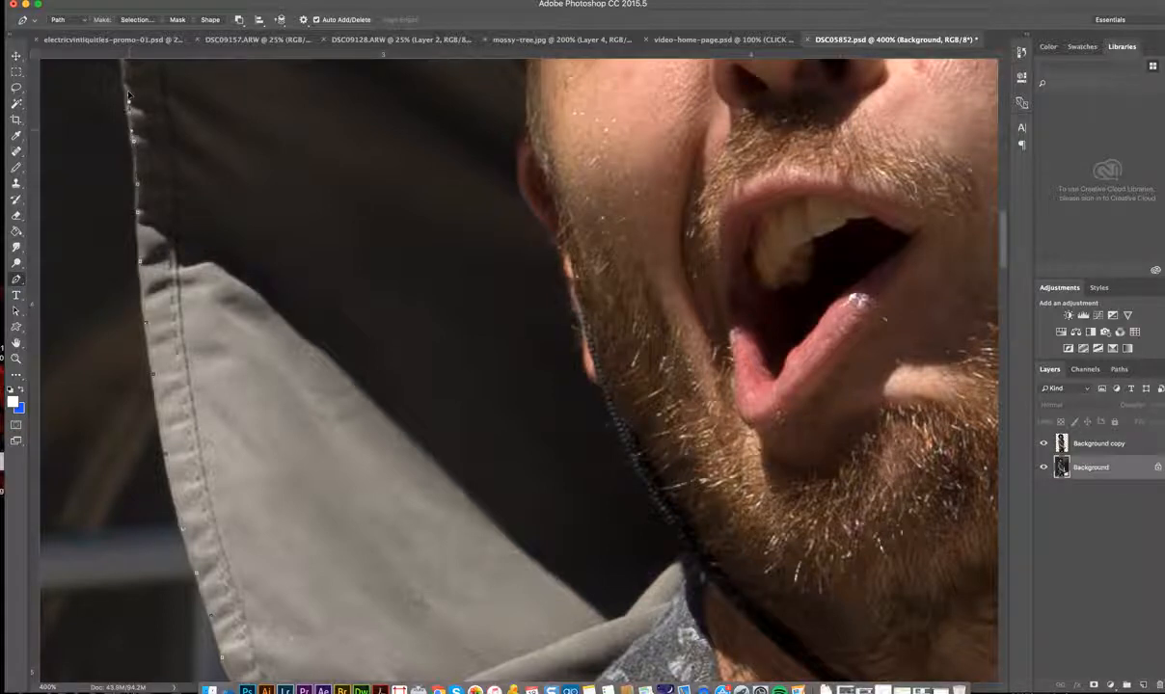
scroll(129, 97, up, 2)
scroll(130, 96, up, 5)
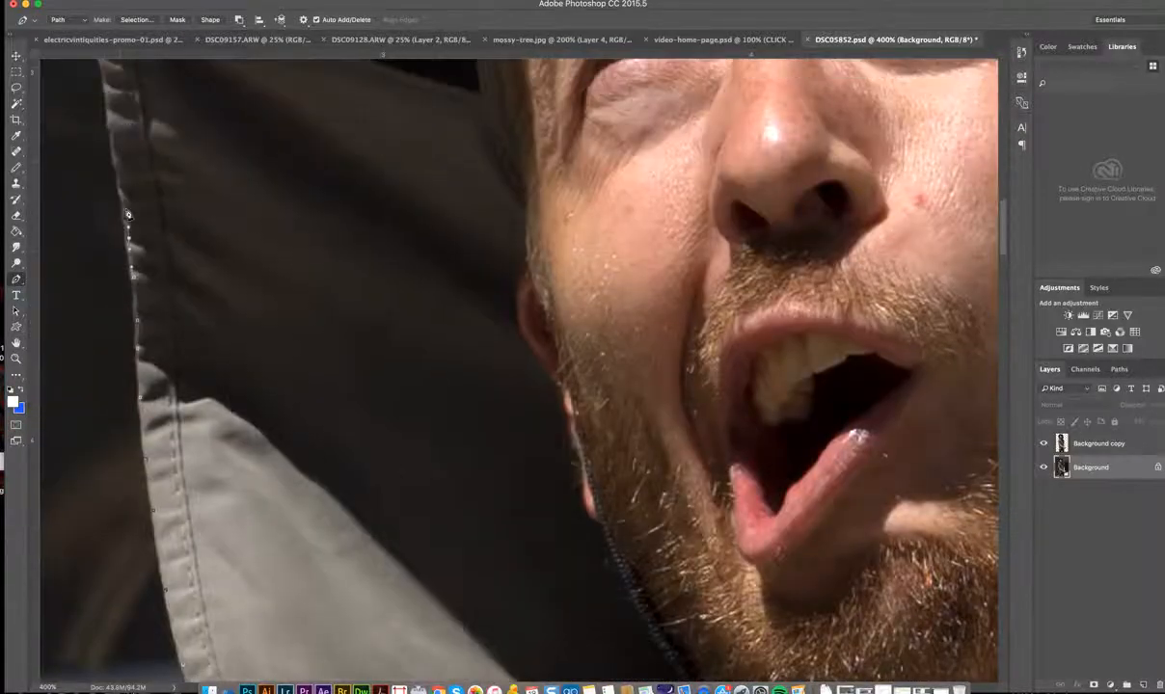
drag(114, 157, 112, 129)
Carry the path up the flap's shaded edge to the corner where it joins the hat brim.
scroll(112, 130, up, 8)
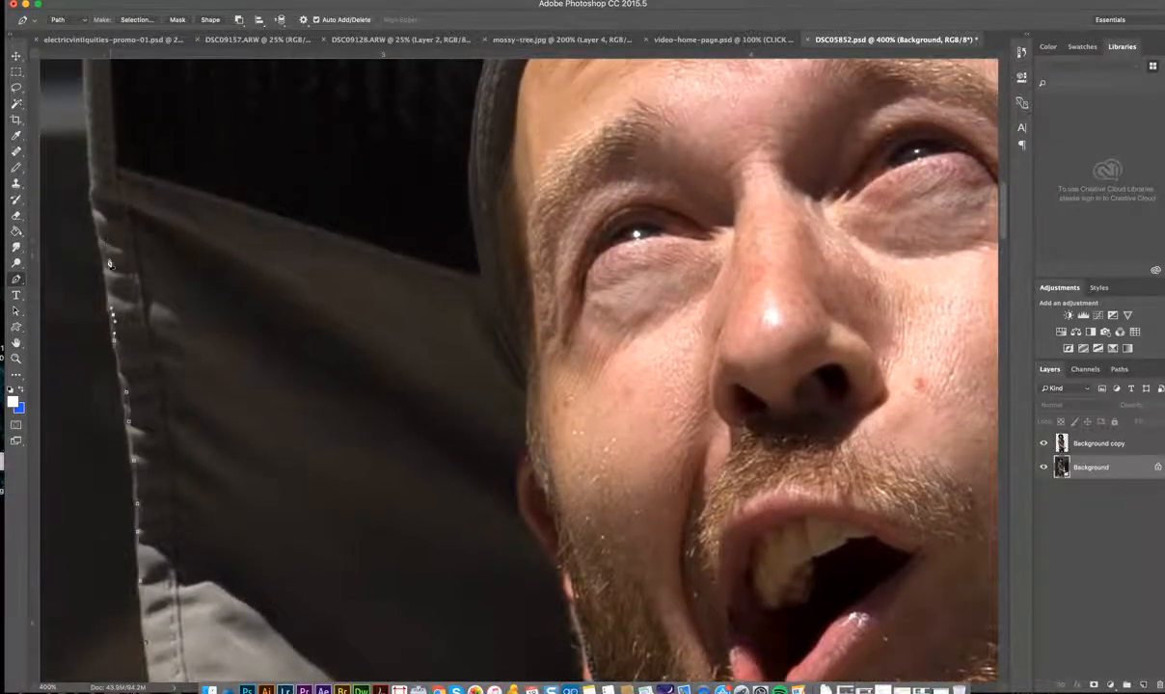
drag(109, 288, 96, 183)
scroll(88, 121, up, 5)
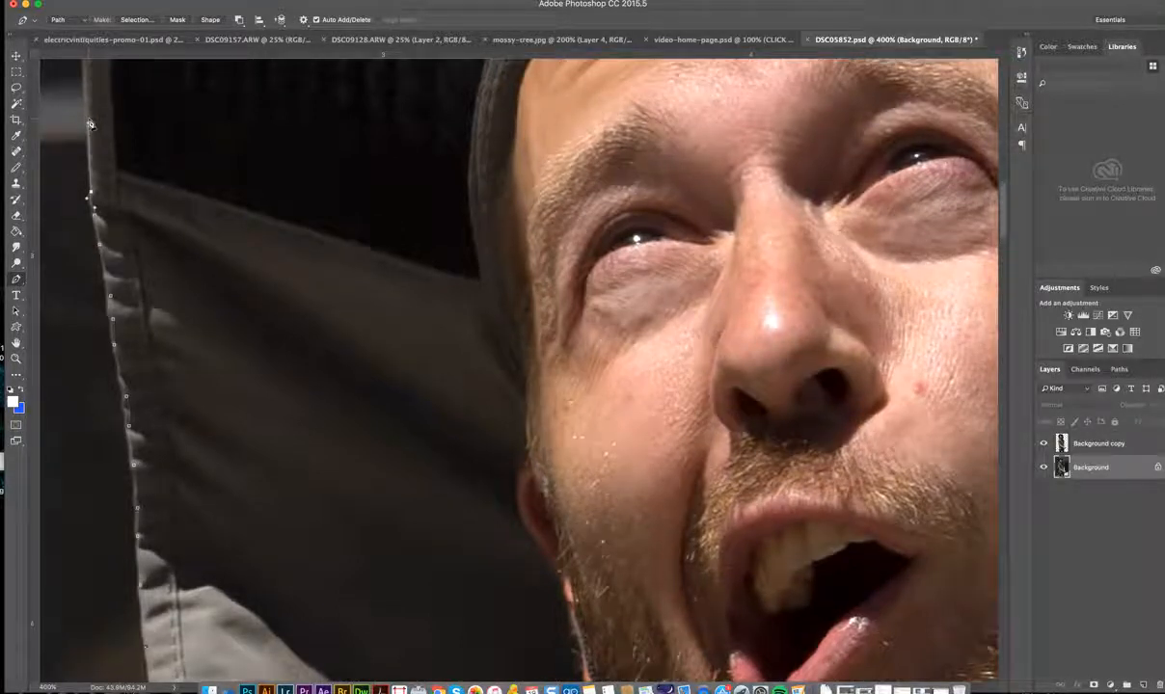
scroll(89, 122, up, 3)
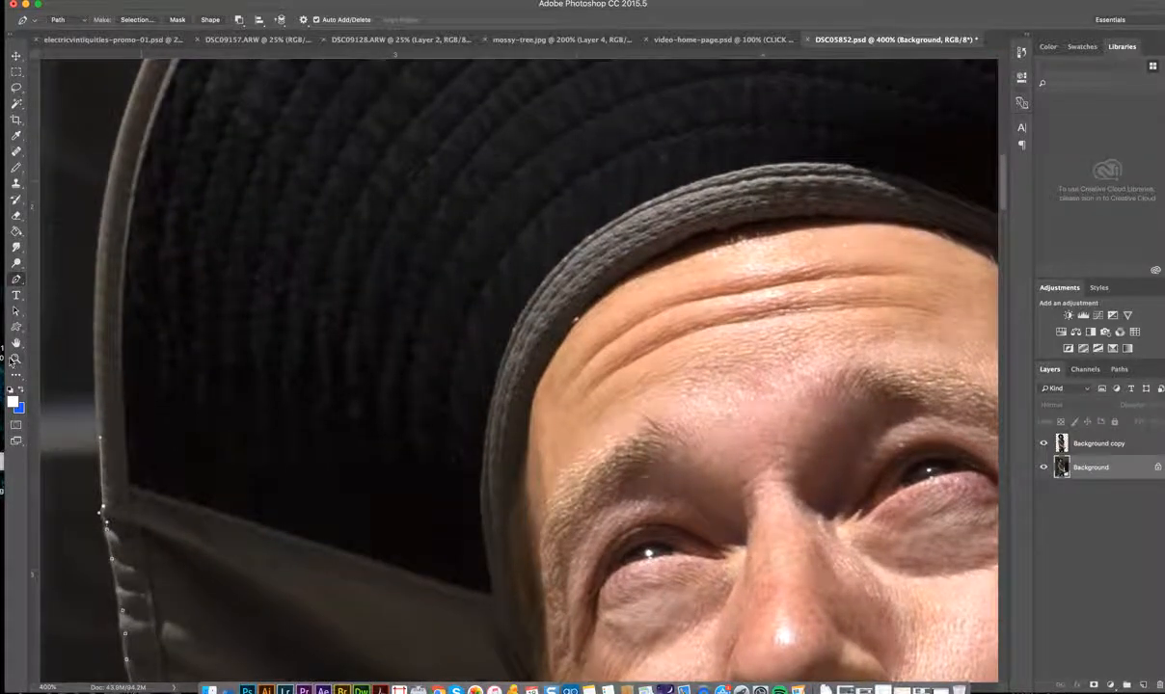
Curve the Pen path from the flap's corner up around the outer left side of the hat brim.
click(15, 357)
alt+click(169, 294)
alt+click(169, 294)
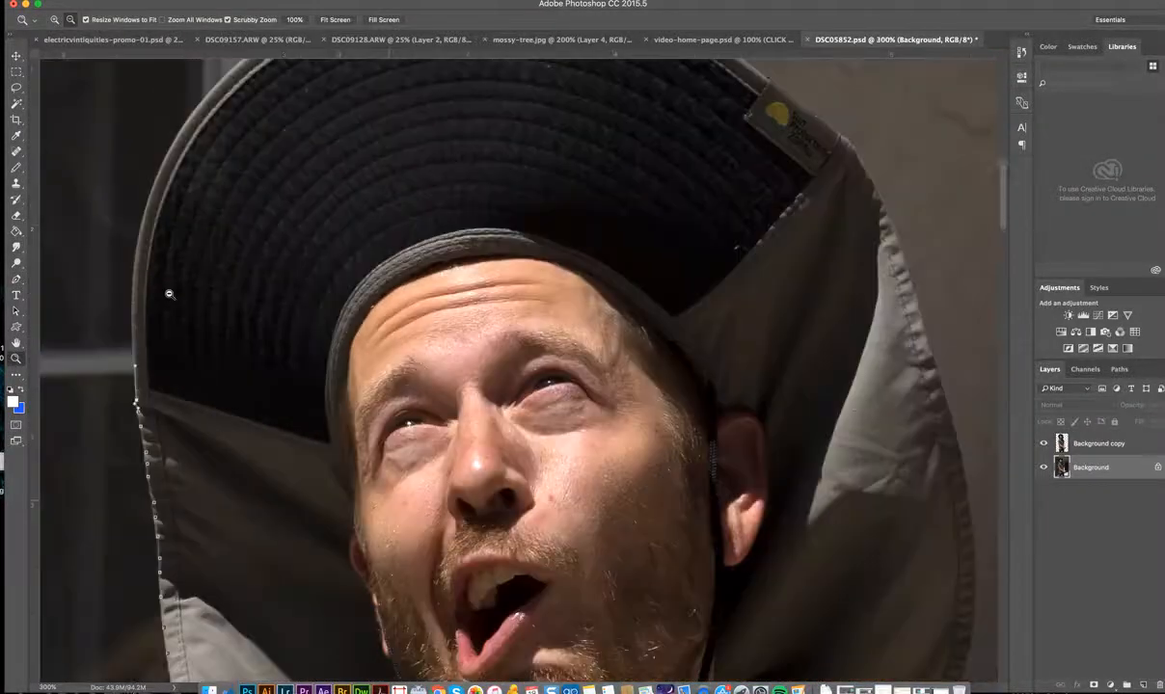
alt+click(167, 292)
click(162, 291)
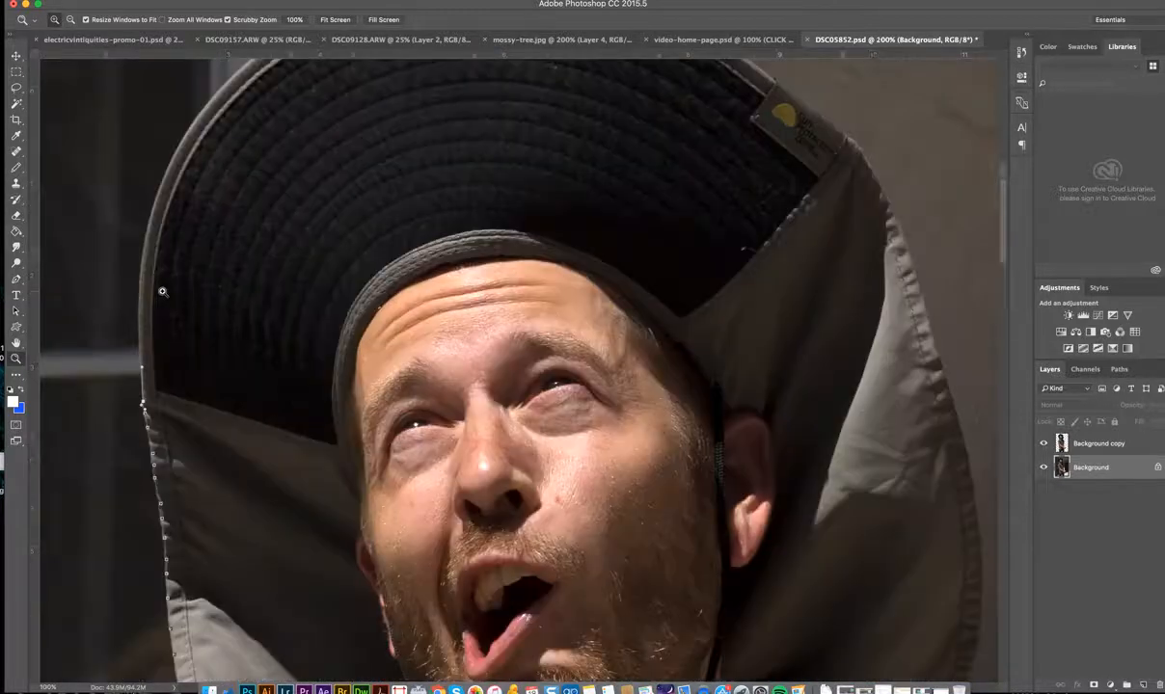
click(161, 291)
alt+click(221, 253)
scroll(220, 254, up, 5)
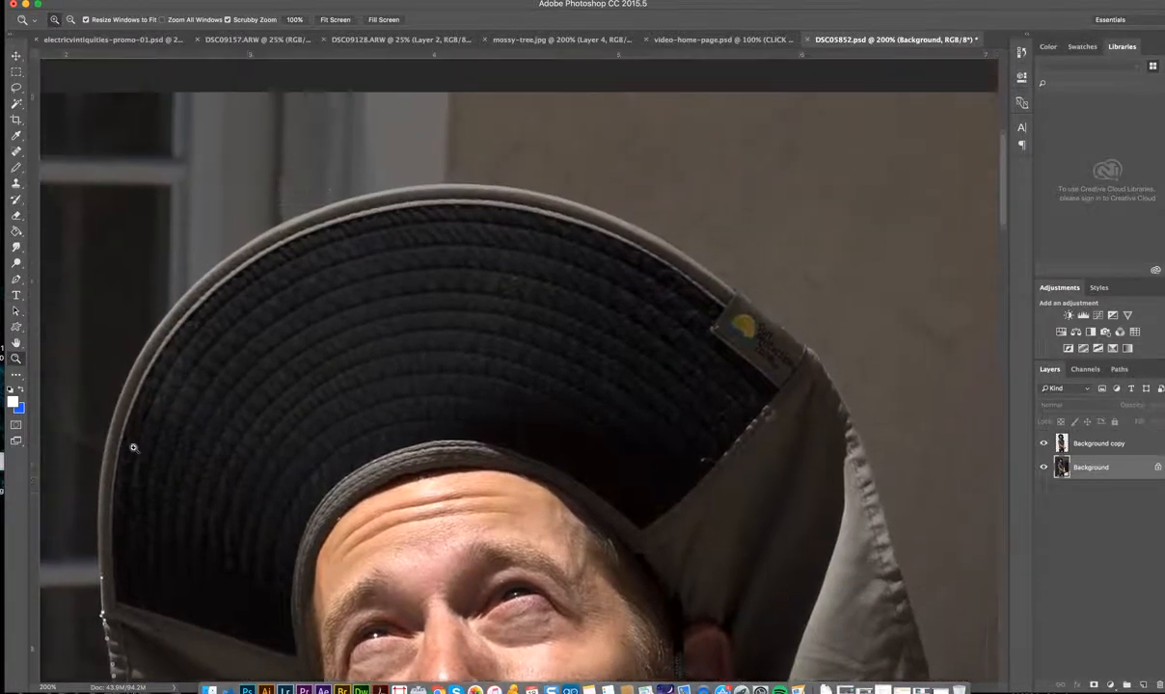
click(134, 448)
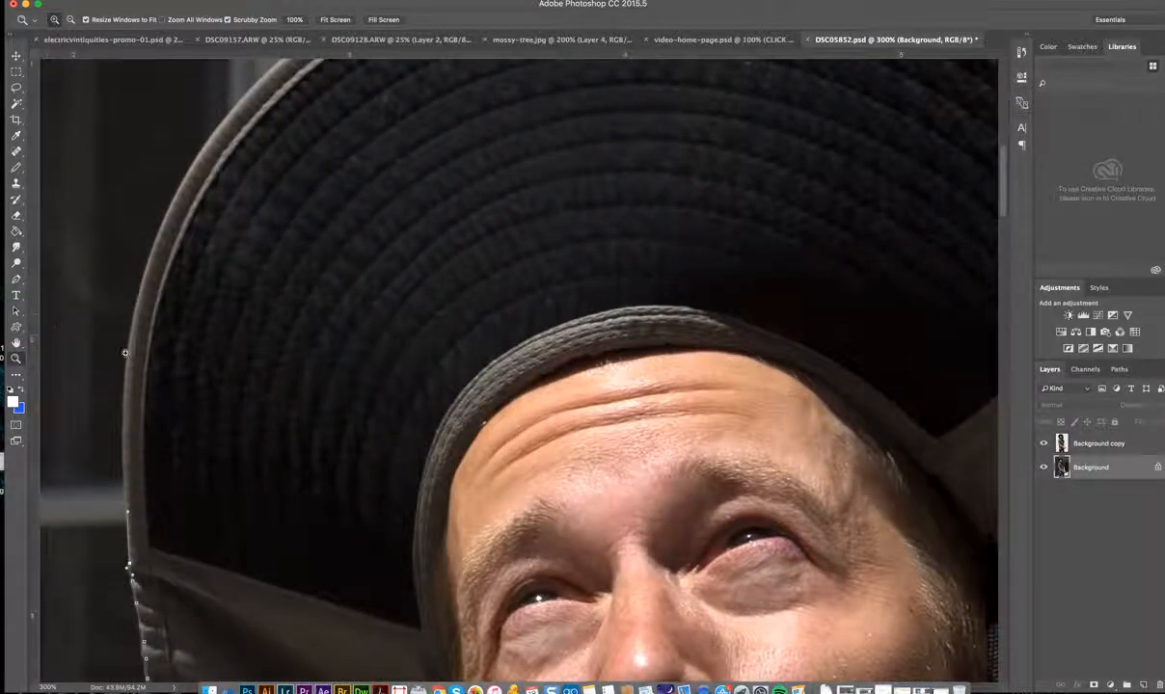
click(15, 279)
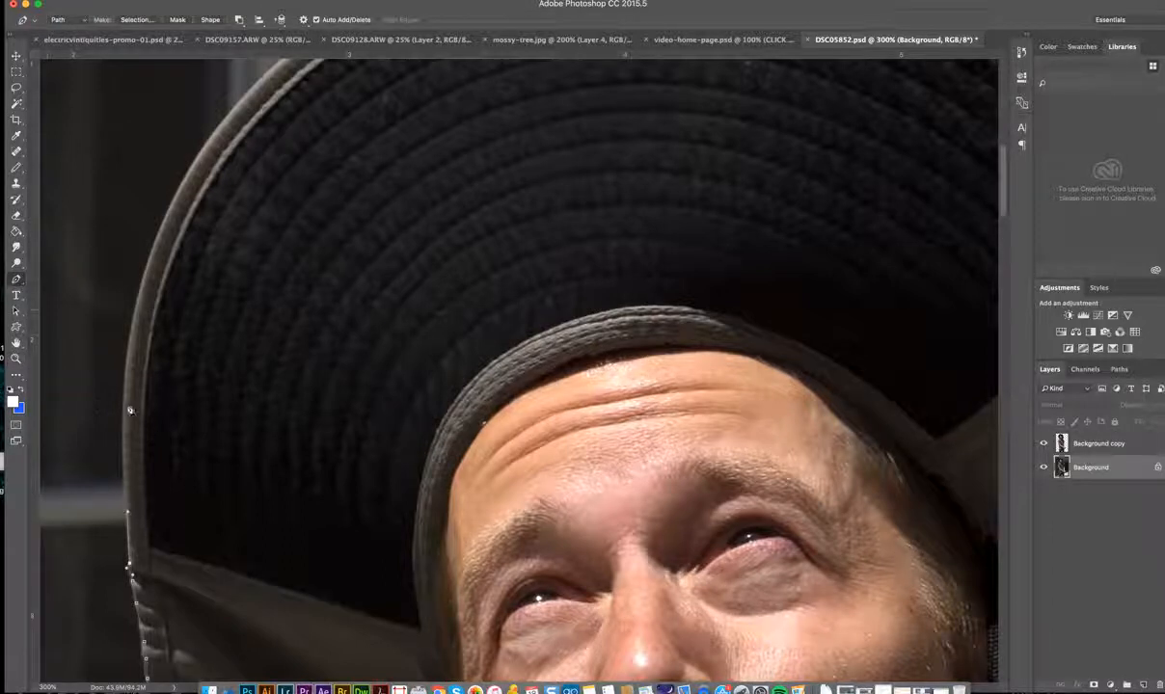
mouse_move(126, 409)
mouse_down()
mouse_move(125, 330)
mouse_move(128, 351)
mouse_up()
click(198, 164)
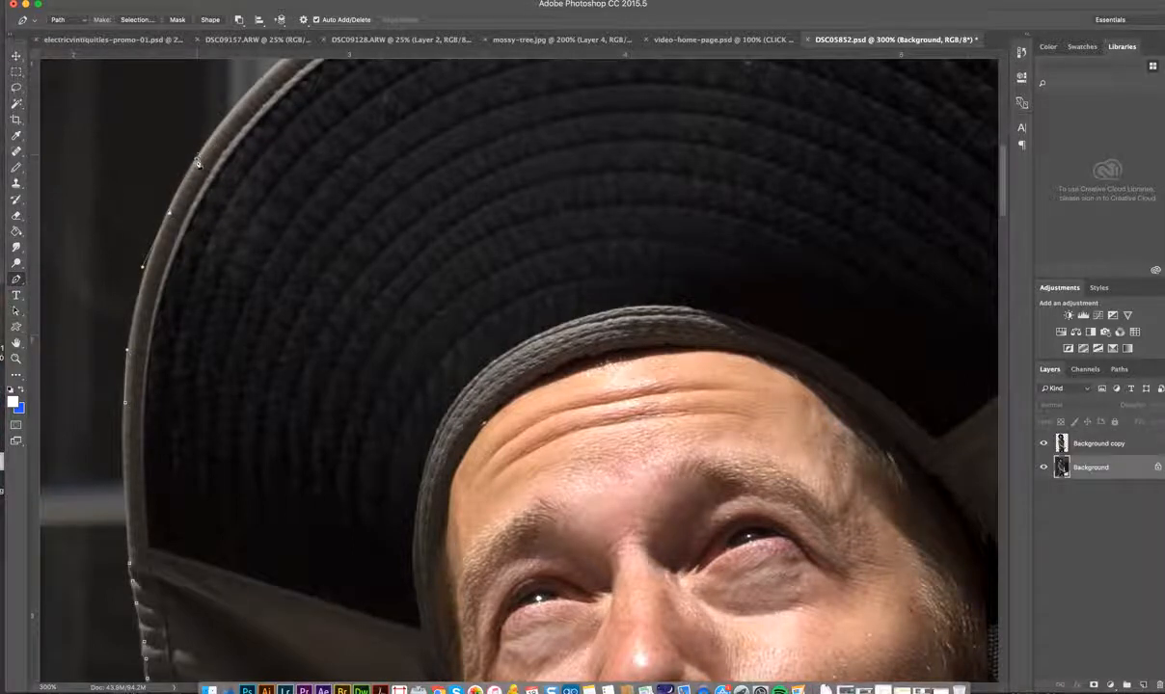
Continue the Pen path with curved anchors from the brim's left side over the top of the hat.
scroll(199, 145, up, 2)
scroll(200, 144, up, 5)
scroll(200, 145, right, 2)
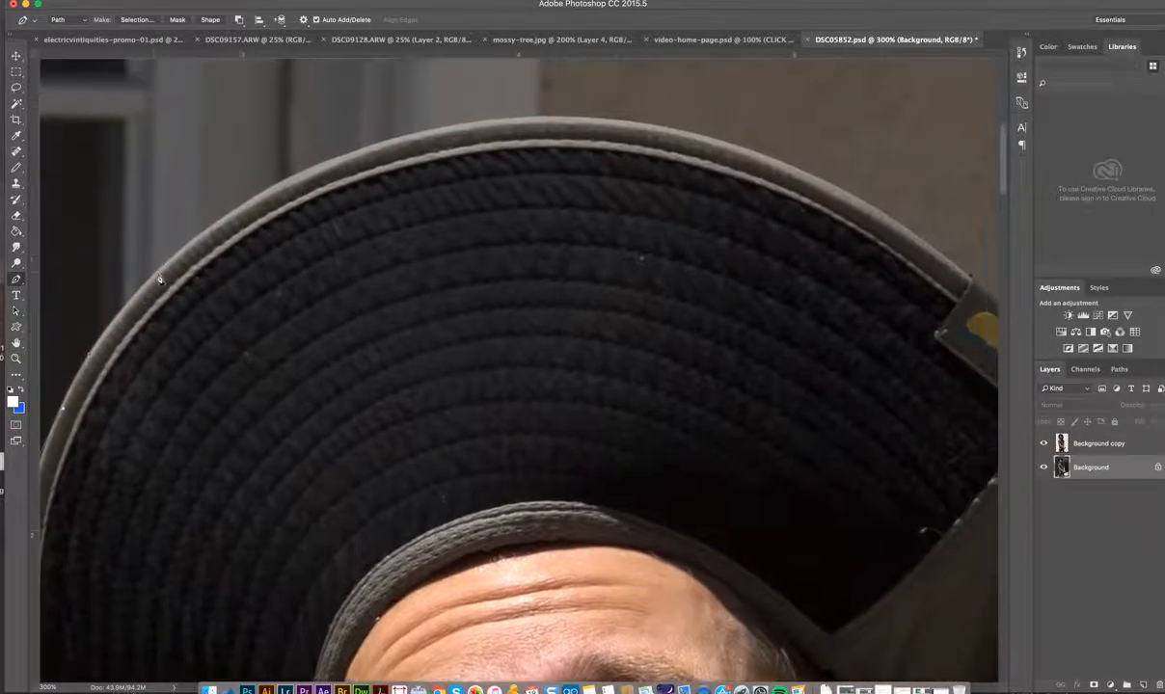
click(158, 273)
drag(161, 279, 195, 239)
drag(378, 145, 452, 128)
drag(628, 123, 699, 135)
Extend the curved path down the brim's outer right side toward the Sun Protection Zone label.
scroll(700, 139, right, 10)
scroll(700, 139, down, 2)
scroll(696, 135, right, 2)
scroll(696, 135, down, 2)
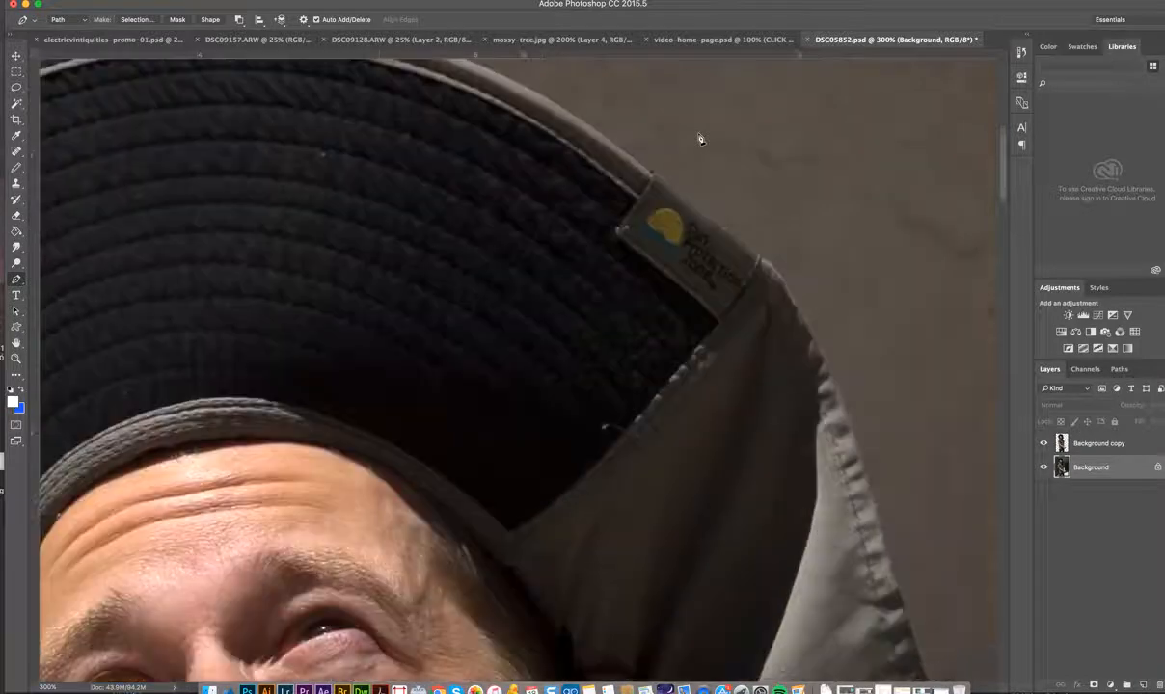
scroll(697, 135, up, 4)
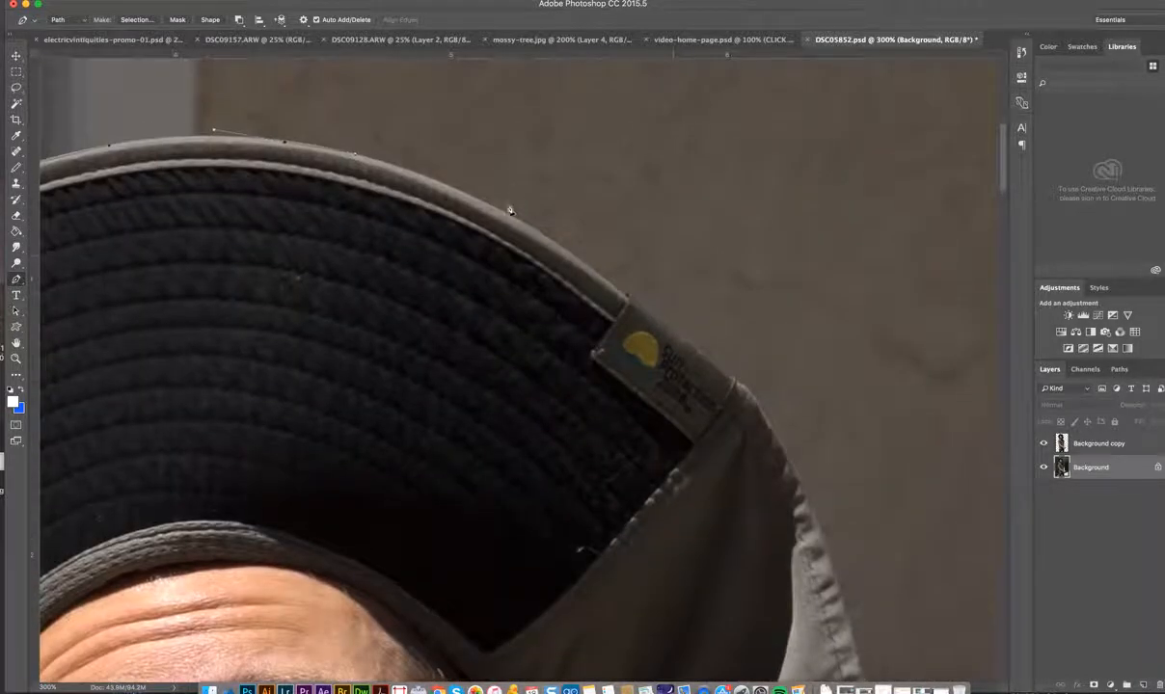
drag(515, 223, 576, 263)
Add an anchor at close zoom where the brim's outer edge meets the Sun Protection Zone label.
click(15, 360)
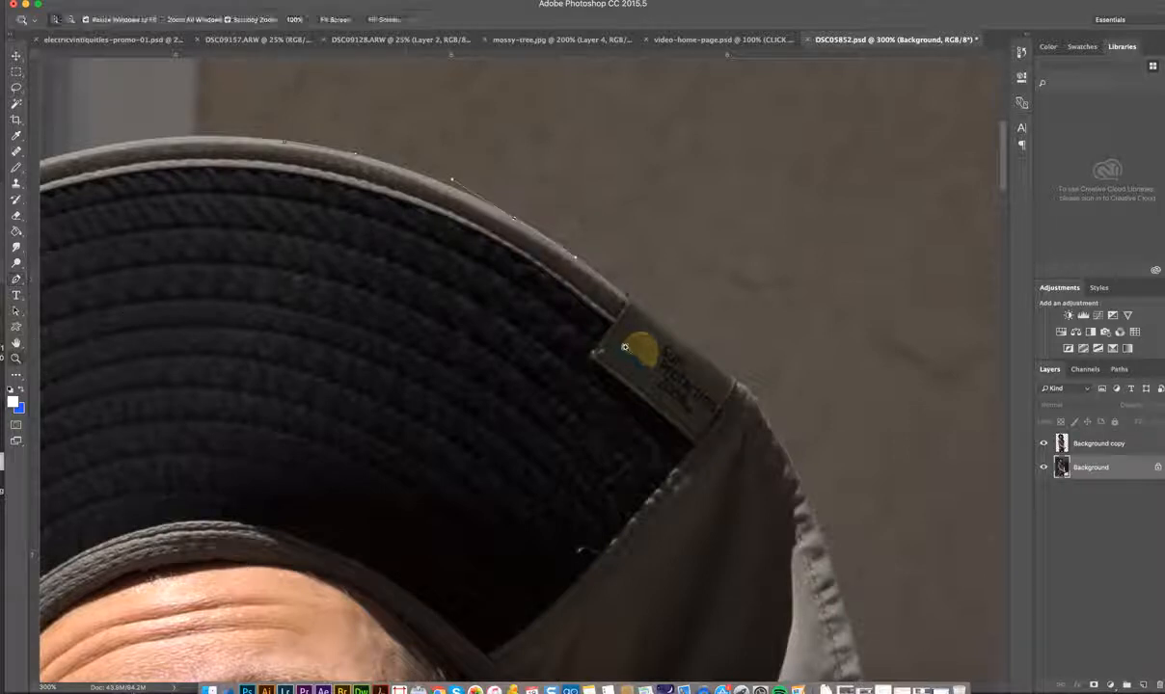
click(626, 296)
click(626, 295)
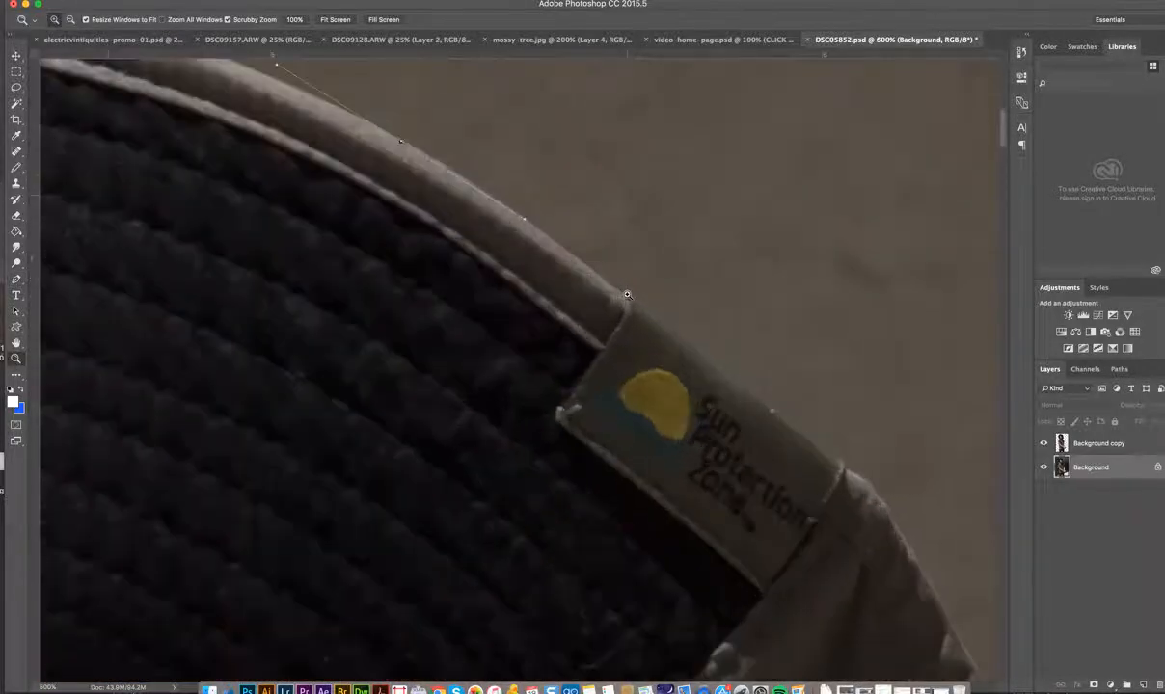
click(649, 304)
click(658, 306)
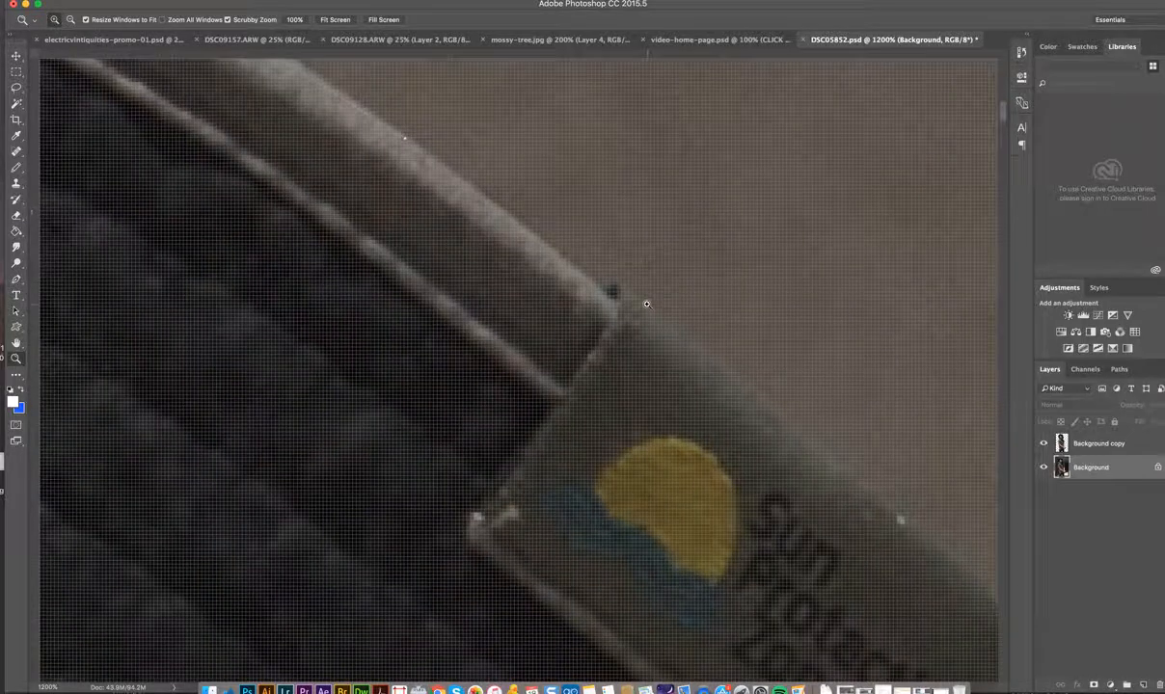
alt+click(646, 304)
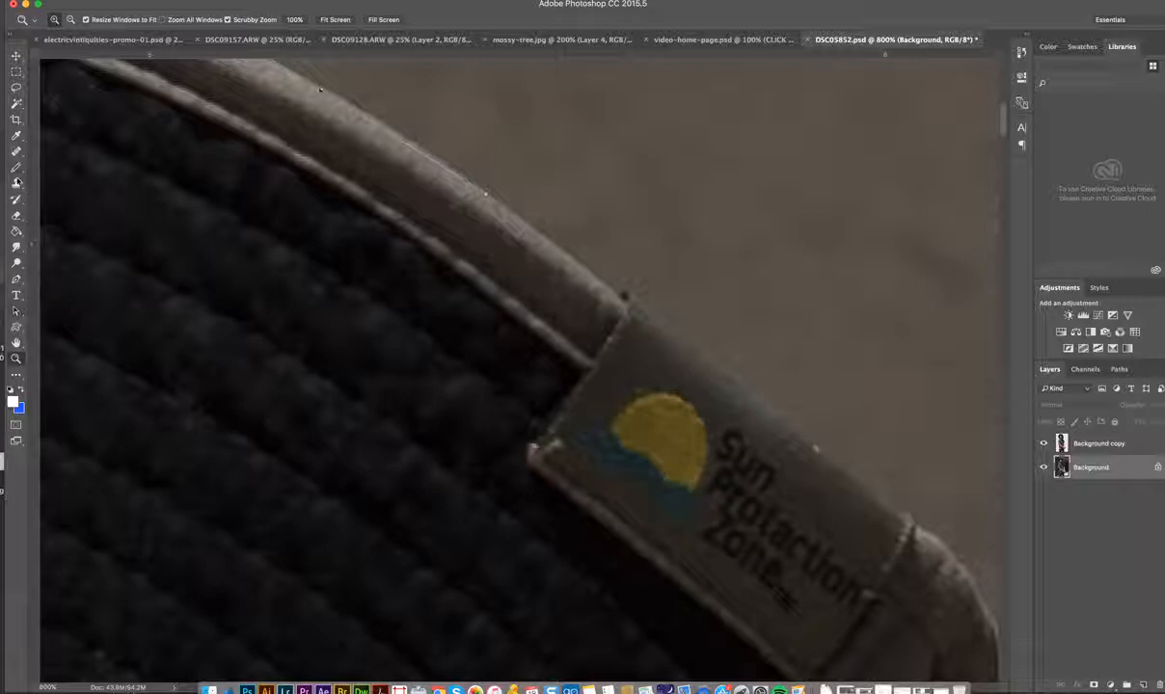
click(15, 278)
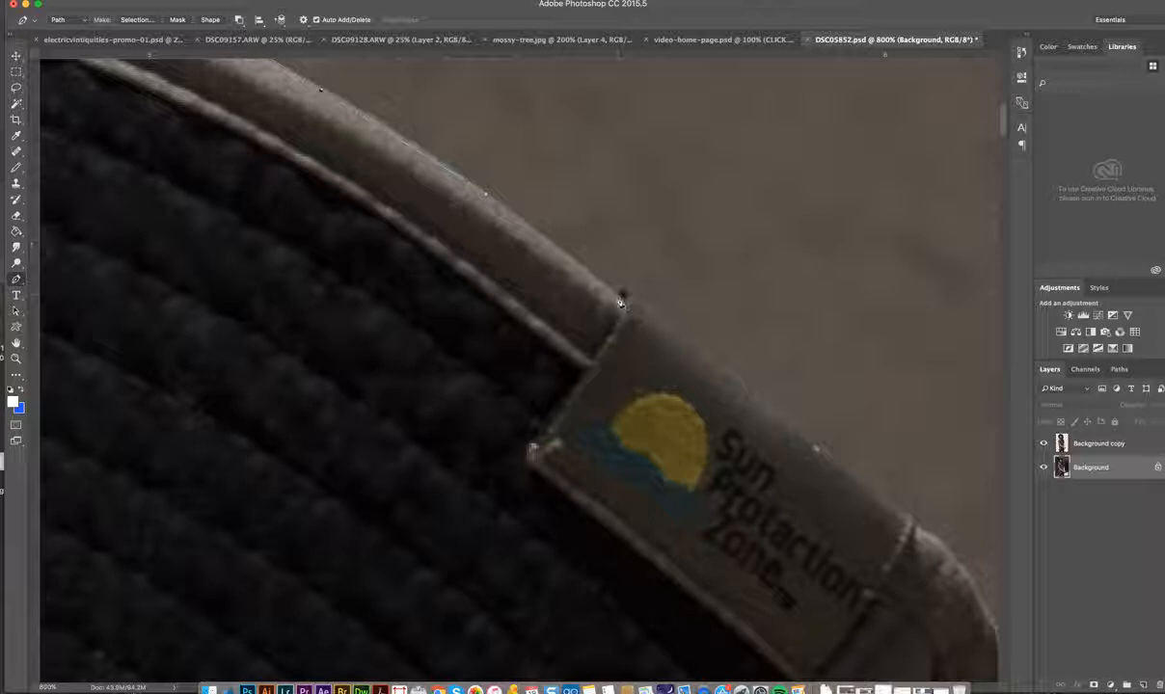
mouse_move(617, 297)
mouse_down()
mouse_move(641, 331)
mouse_move(658, 334)
mouse_move(625, 304)
mouse_move(673, 330)
mouse_move(677, 363)
mouse_move(665, 339)
mouse_move(595, 304)
mouse_move(585, 282)
mouse_move(617, 299)
mouse_up()
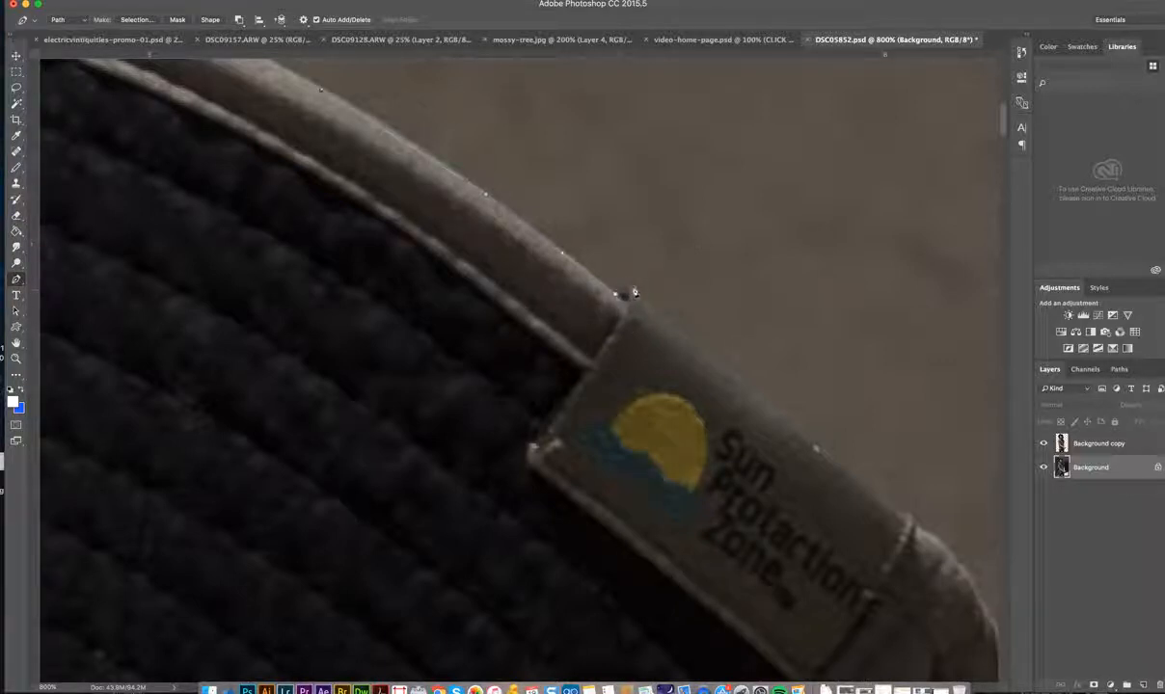
Trace the outer edge of the Sun Protection Zone label down to its far corner.
click(633, 319)
click(751, 394)
click(777, 417)
drag(812, 451, 838, 468)
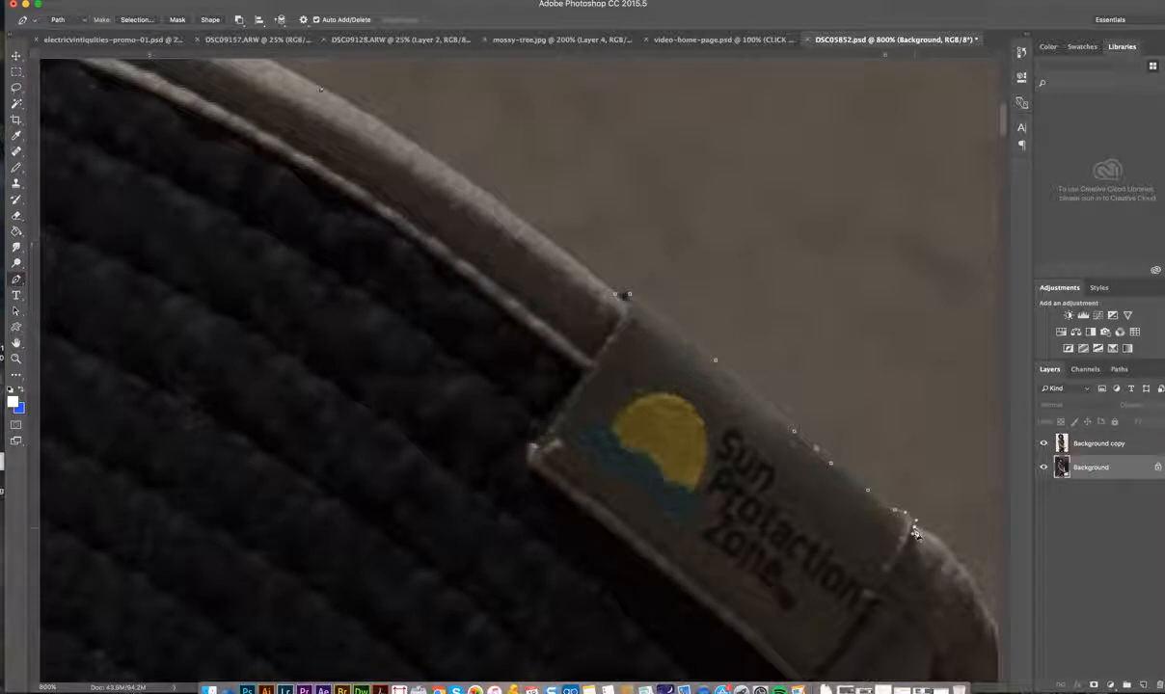
Trace at 1200% zoom from the label's corner around the top of the right flap and down its shaded edge.
click(12, 357)
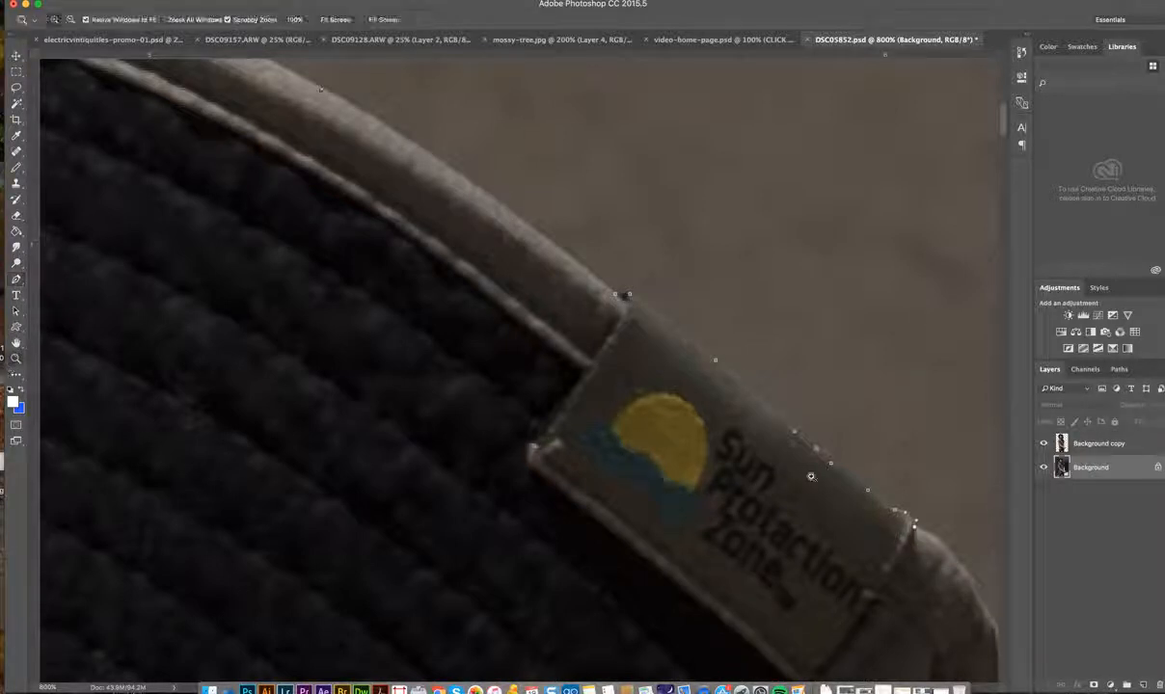
click(925, 542)
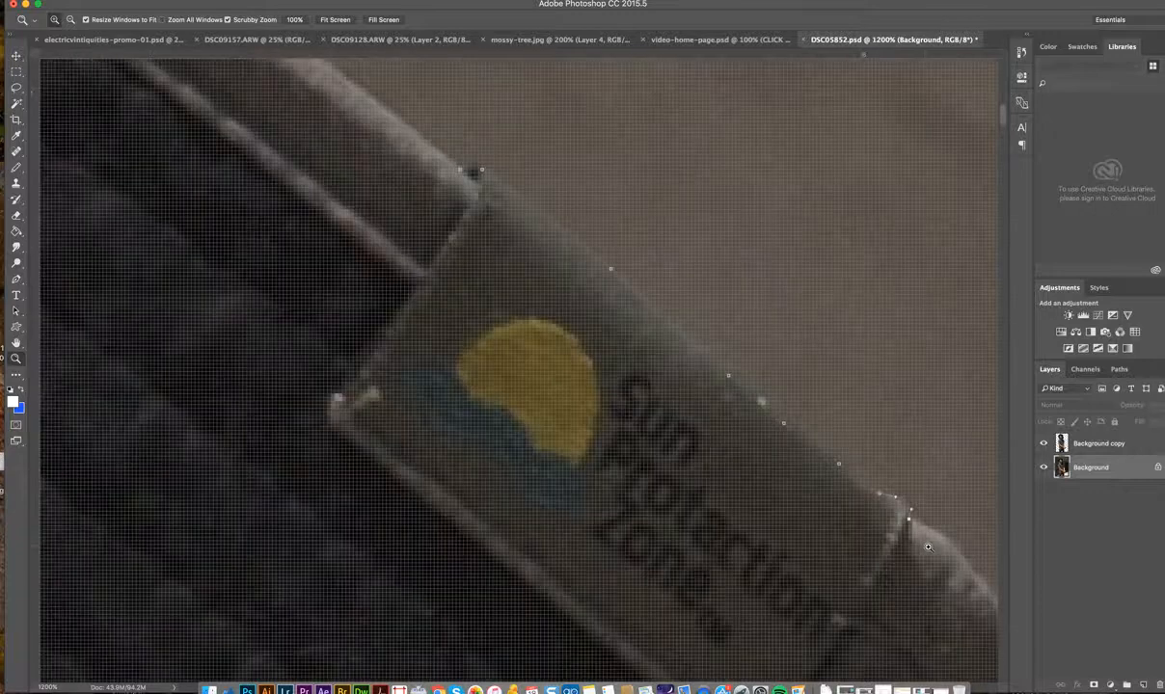
scroll(928, 547, down, 5)
scroll(929, 547, right, 5)
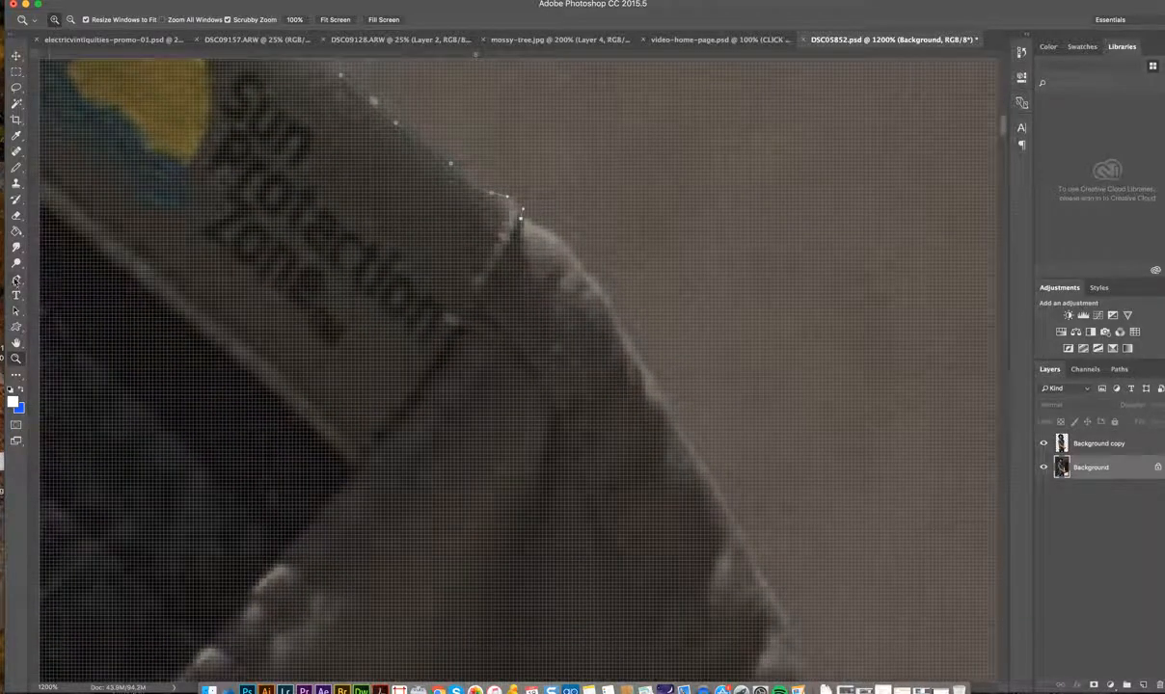
key(p)
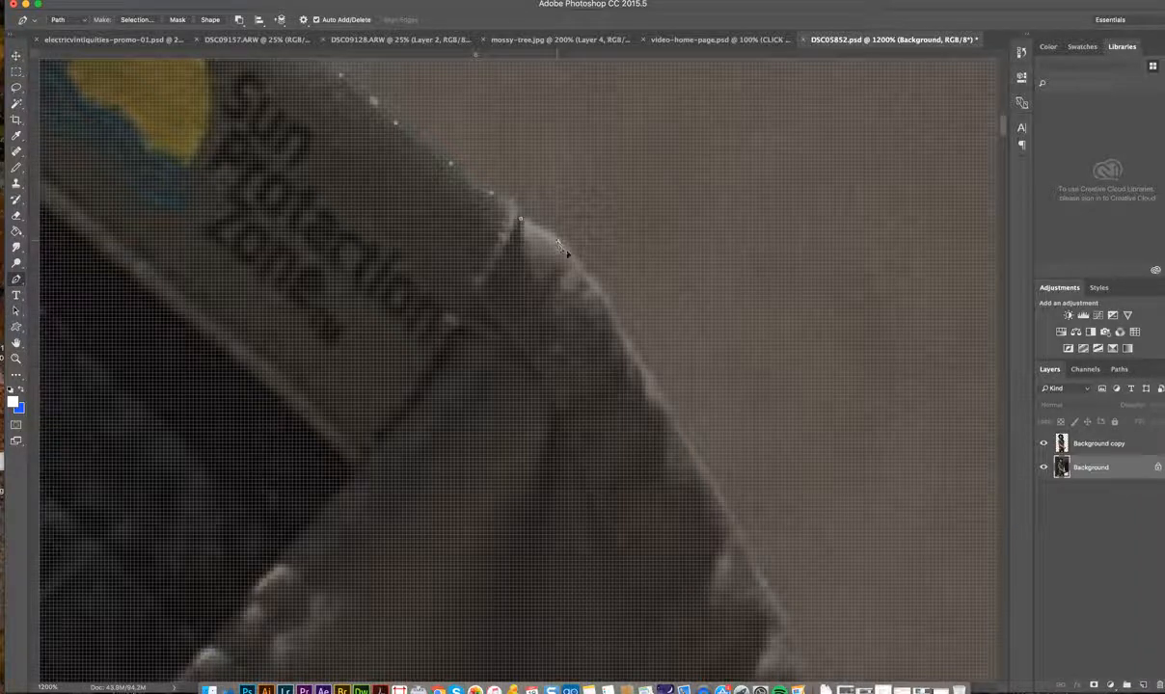
click(567, 251)
click(614, 325)
click(625, 353)
click(639, 363)
click(665, 411)
click(672, 421)
Carry the path down the right flap's shaded edge to the start of the sunlit, puckered hem.
scroll(712, 485, down, 10)
scroll(712, 485, right, 5)
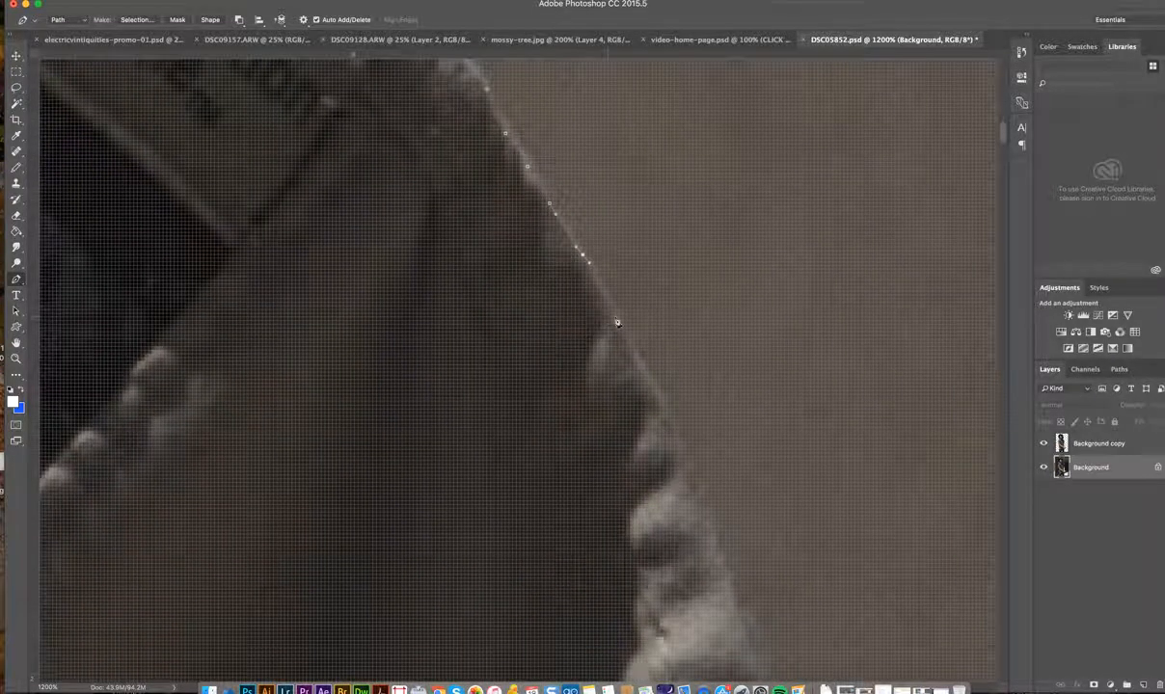
drag(624, 337, 625, 339)
click(652, 391)
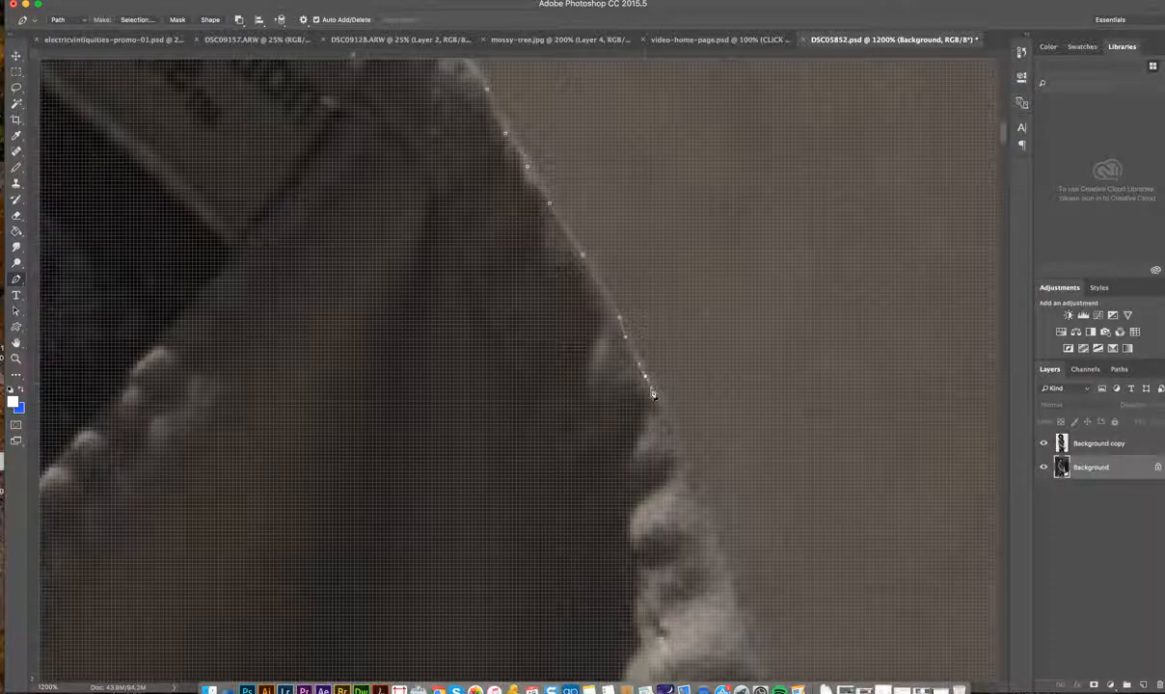
click(672, 443)
drag(697, 470, 698, 488)
click(695, 501)
Follow the first sunlit puckers of the right flap's hem with closely spaced anchors.
scroll(713, 521, down, 10)
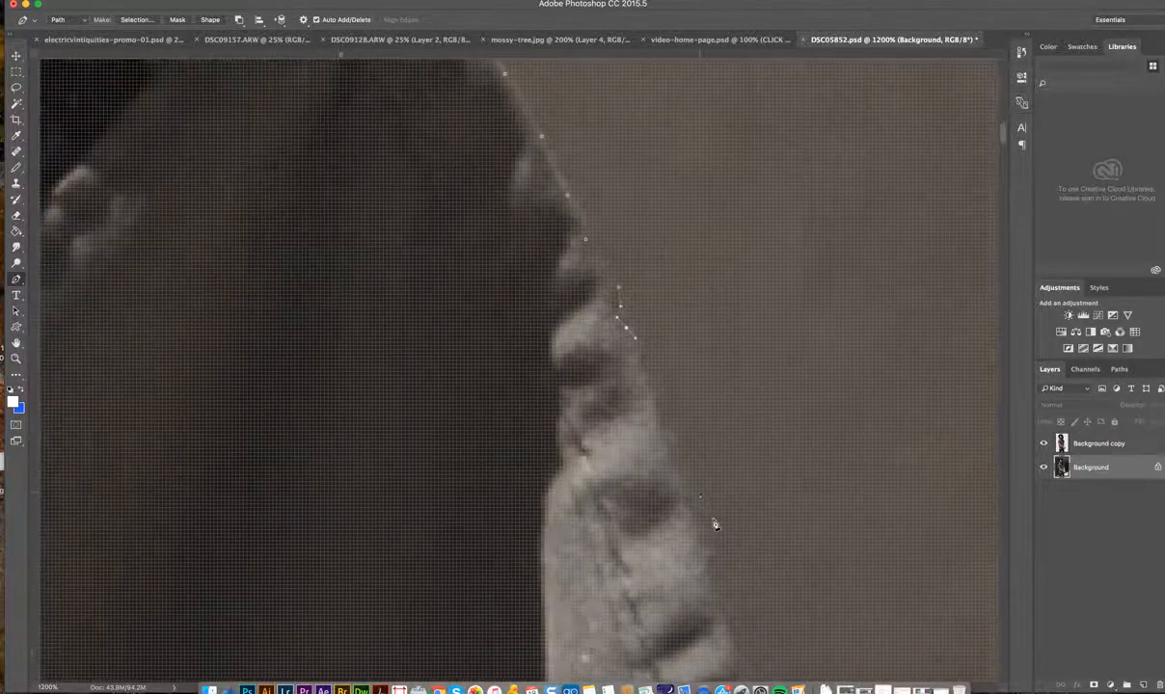
scroll(714, 524, down, 4)
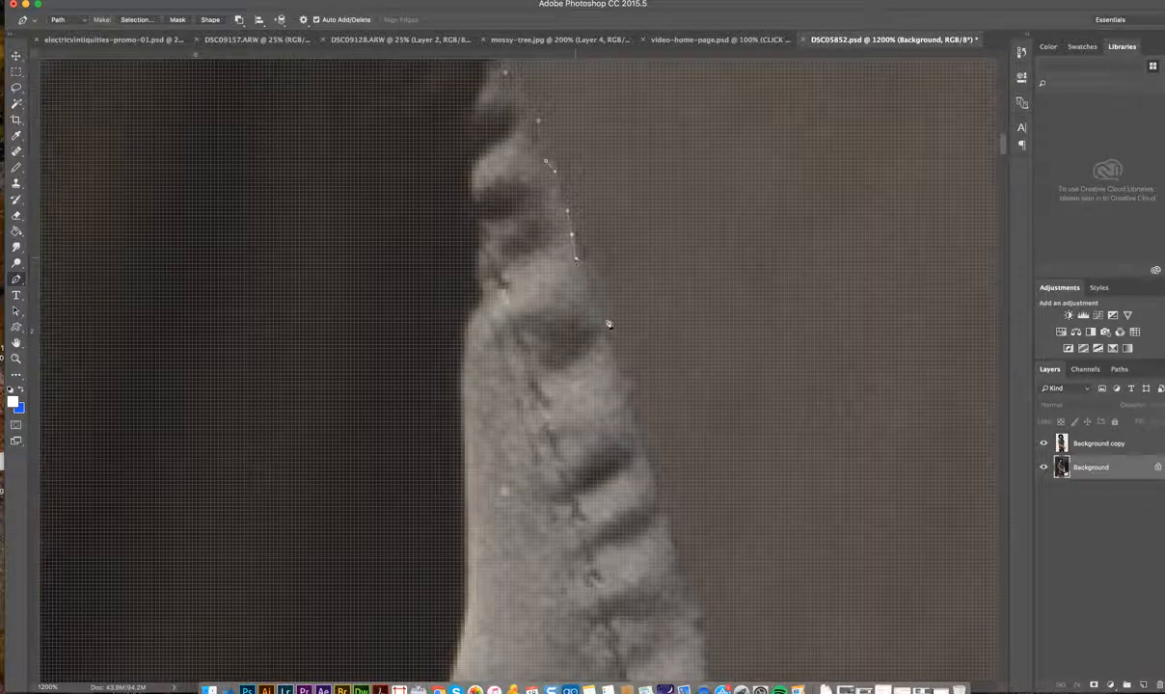
click(609, 345)
click(636, 424)
click(652, 486)
Continue the path down the sunlit puckered hem to the dark fold in the right flap's edge.
scroll(672, 531, down, 6)
scroll(672, 531, right, 2)
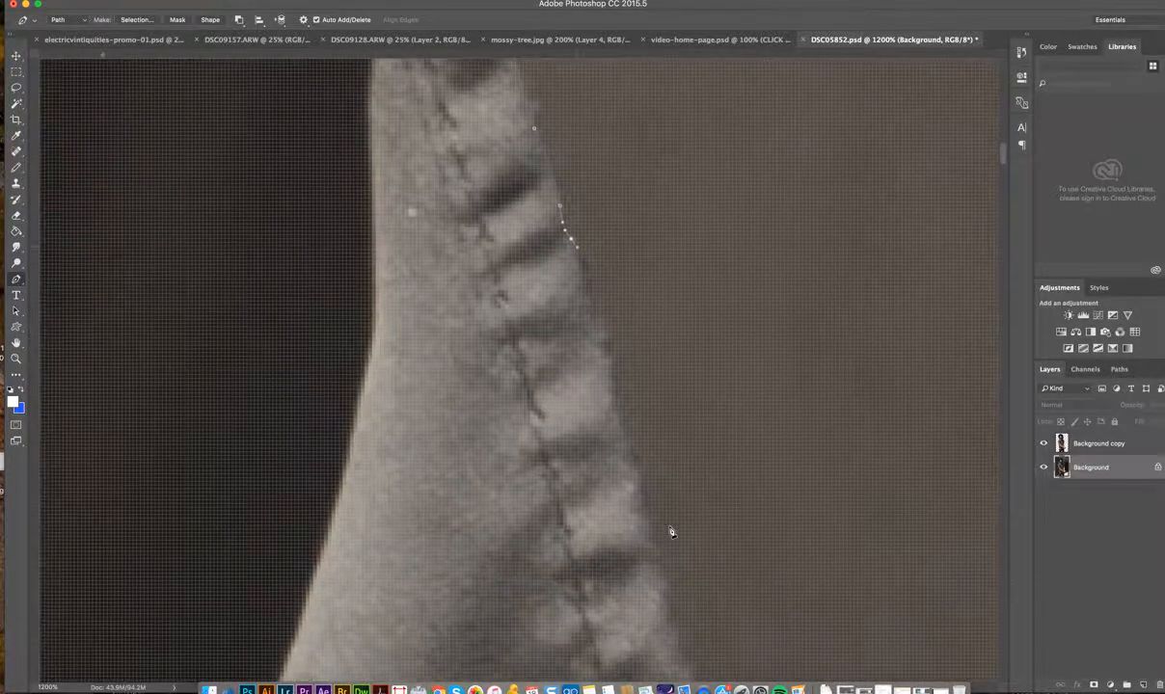
scroll(672, 531, down, 3)
scroll(672, 532, right, 2)
drag(530, 186, 536, 203)
click(541, 223)
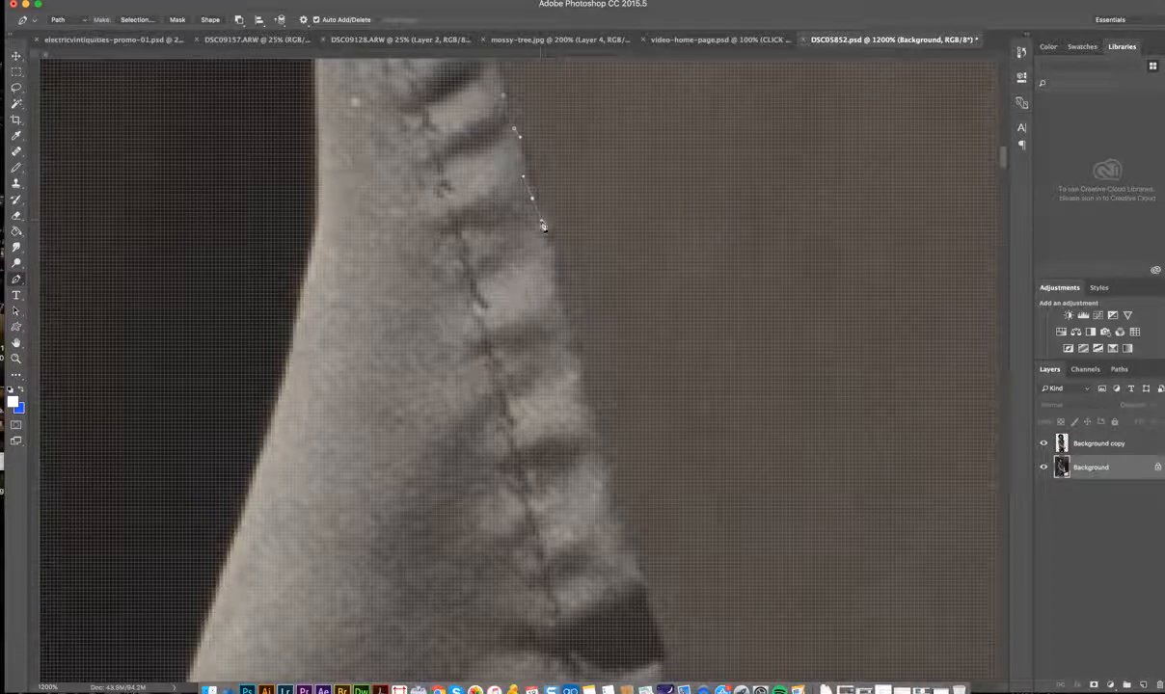
click(552, 298)
drag(584, 400, 609, 502)
click(626, 557)
drag(644, 598, 648, 605)
Take the Pen path past the dark fold and along the next puckers of the right flap's hem.
scroll(651, 611, down, 5)
scroll(651, 610, right, 2)
drag(576, 490, 584, 514)
scroll(608, 579, down, 1)
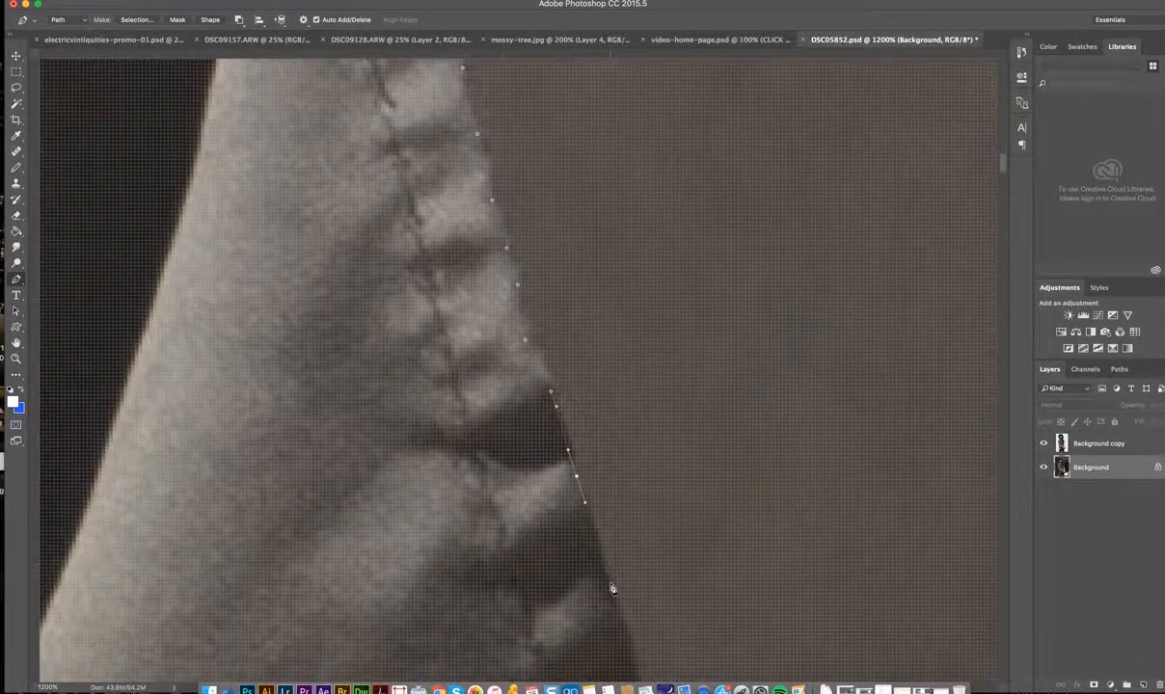
scroll(612, 589, down, 7)
scroll(612, 589, right, 2)
drag(516, 292, 523, 310)
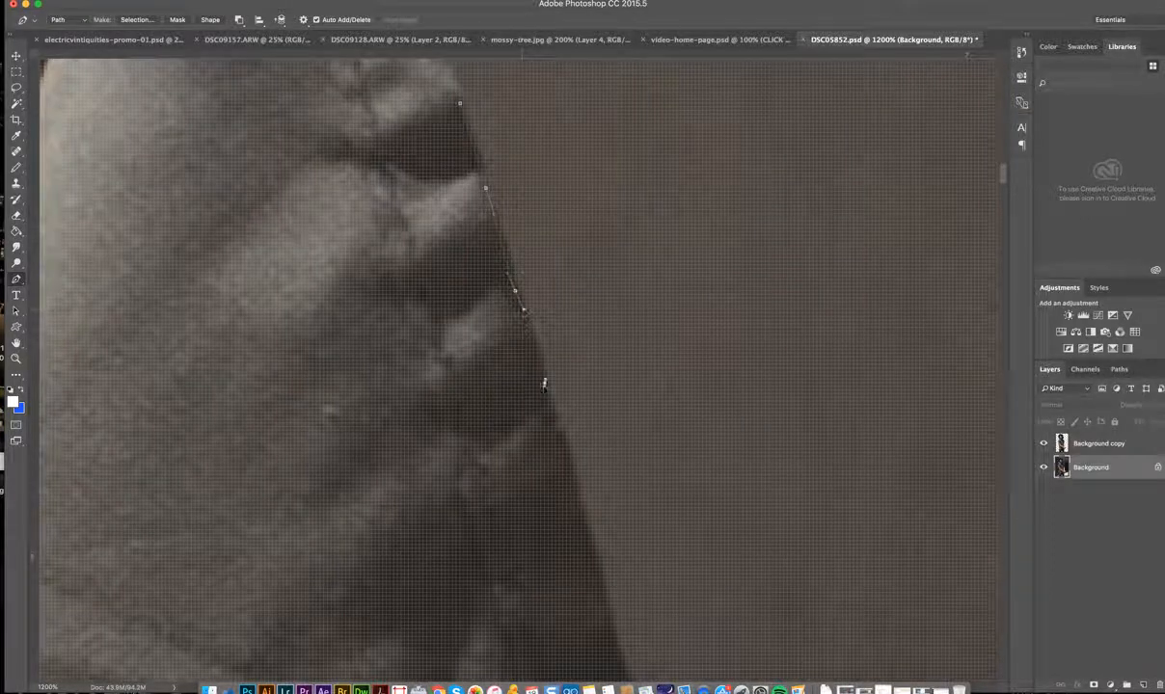
Extend the path with curved anchors down the shaded stretch of hem below the right flap's folds.
drag(546, 406, 550, 406)
drag(570, 460, 570, 473)
drag(589, 536, 591, 539)
scroll(590, 540, down, 5)
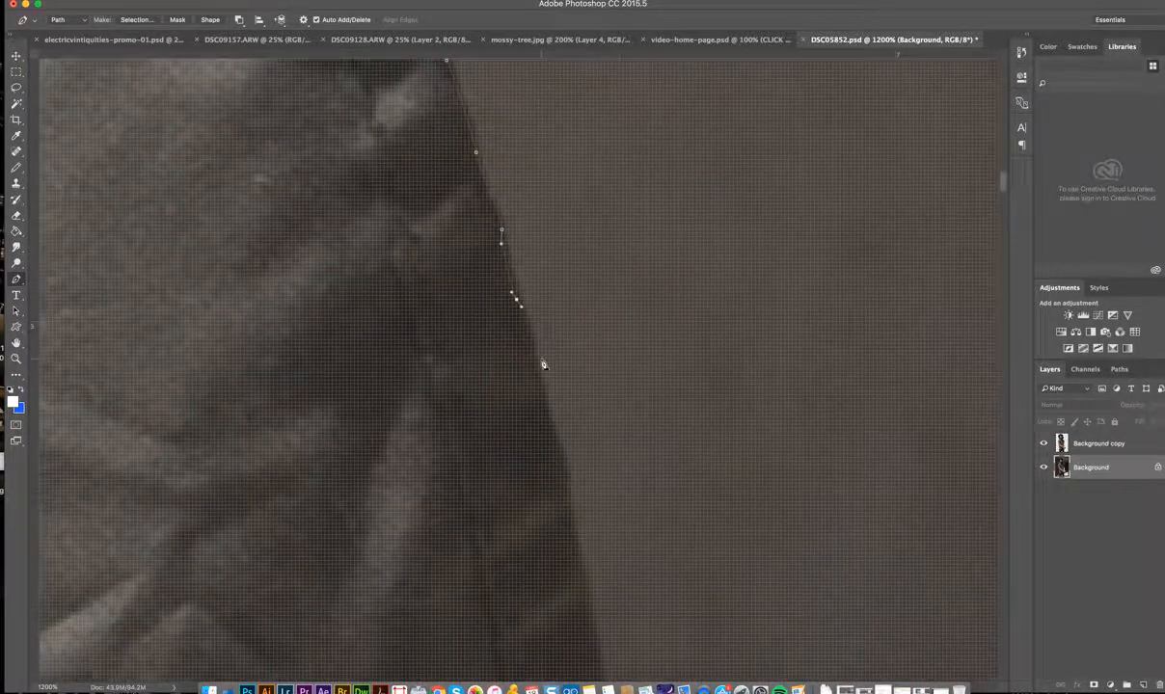
drag(537, 372, 567, 479)
drag(569, 529, 583, 604)
Add more anchors down the dim, nearly vertical part of the right flap's outer edge.
scroll(585, 608, down, 5)
scroll(586, 612, right, 3)
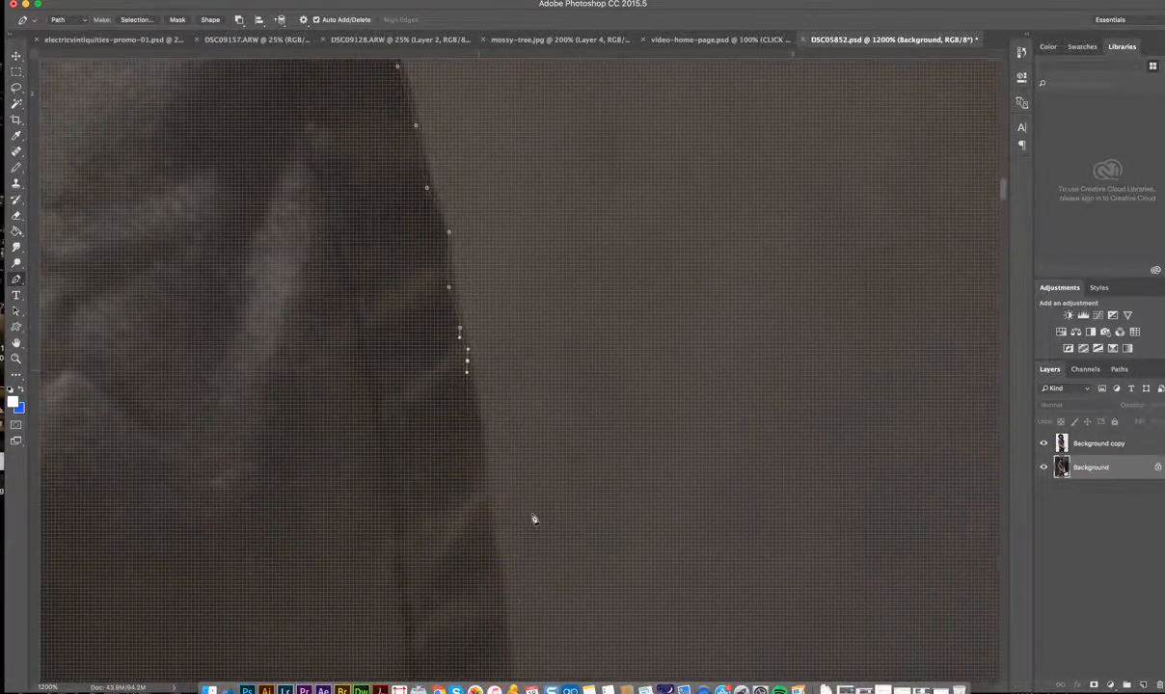
drag(458, 395, 460, 399)
drag(466, 446, 466, 460)
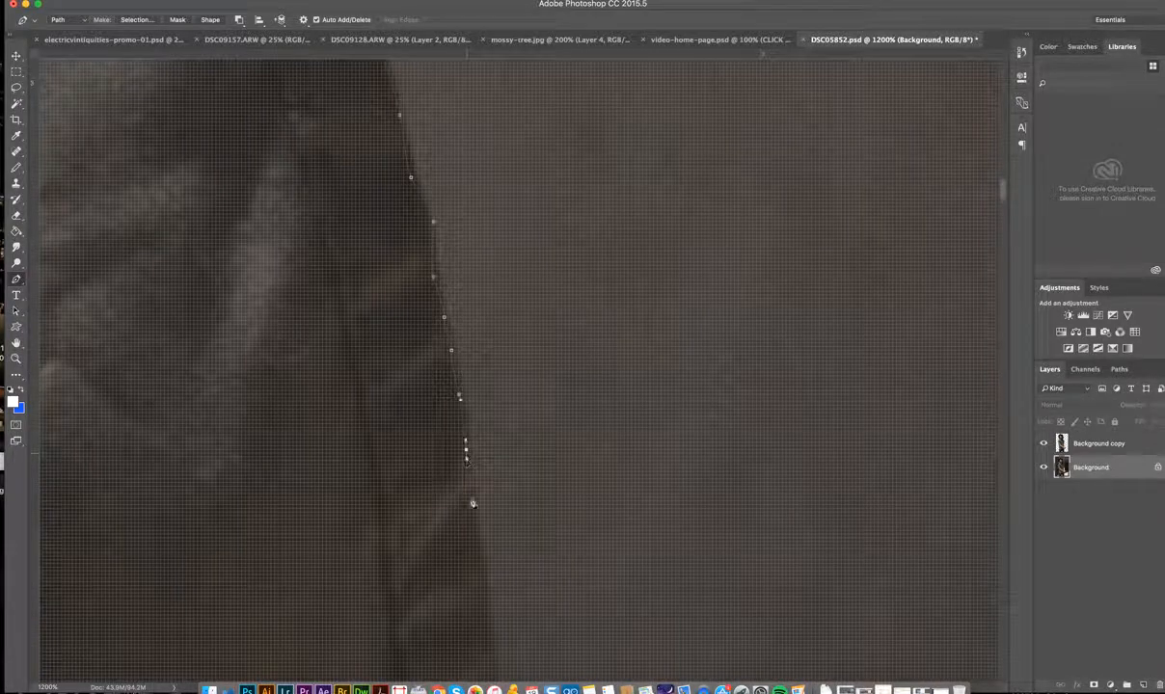
drag(477, 558, 486, 618)
Zoom out to 700% and trace the right flap's hem down to where it begins to bend inward.
scroll(490, 625, down, 10)
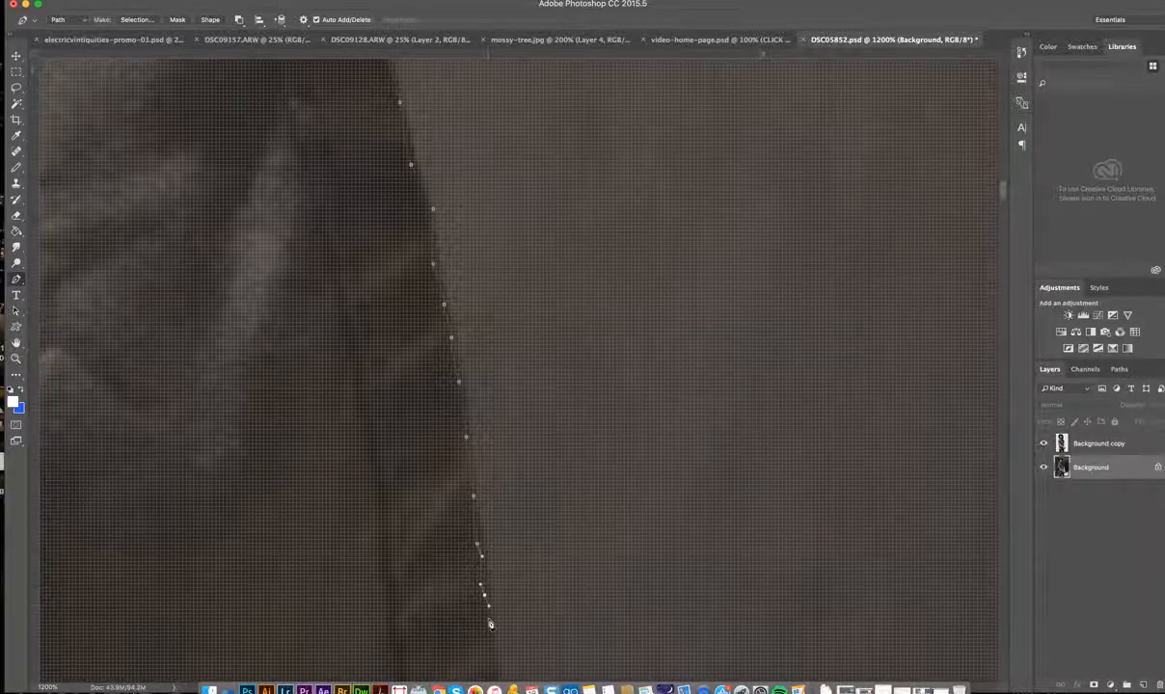
click(15, 358)
alt+click(186, 360)
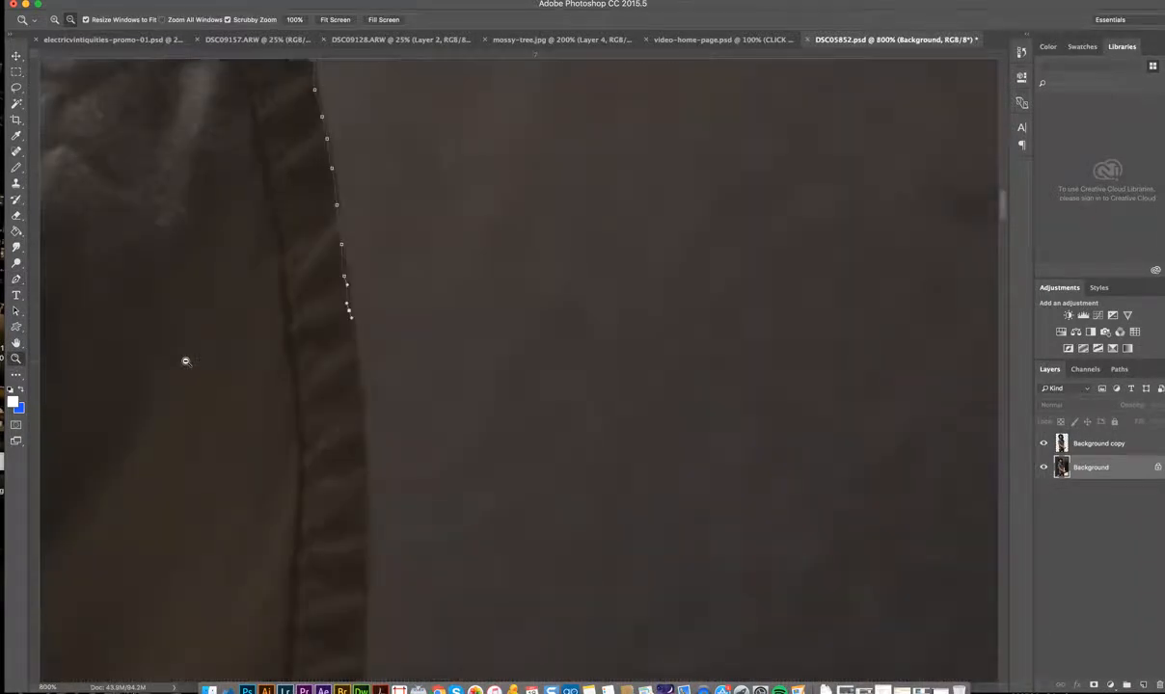
alt+click(186, 361)
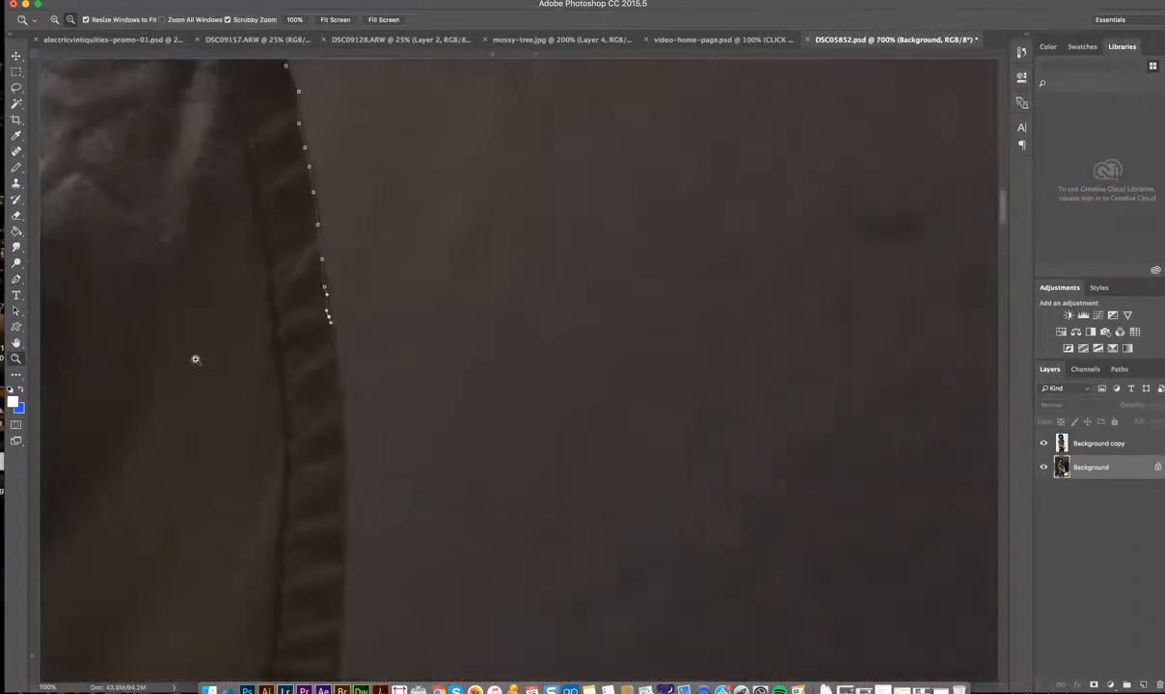
click(18, 280)
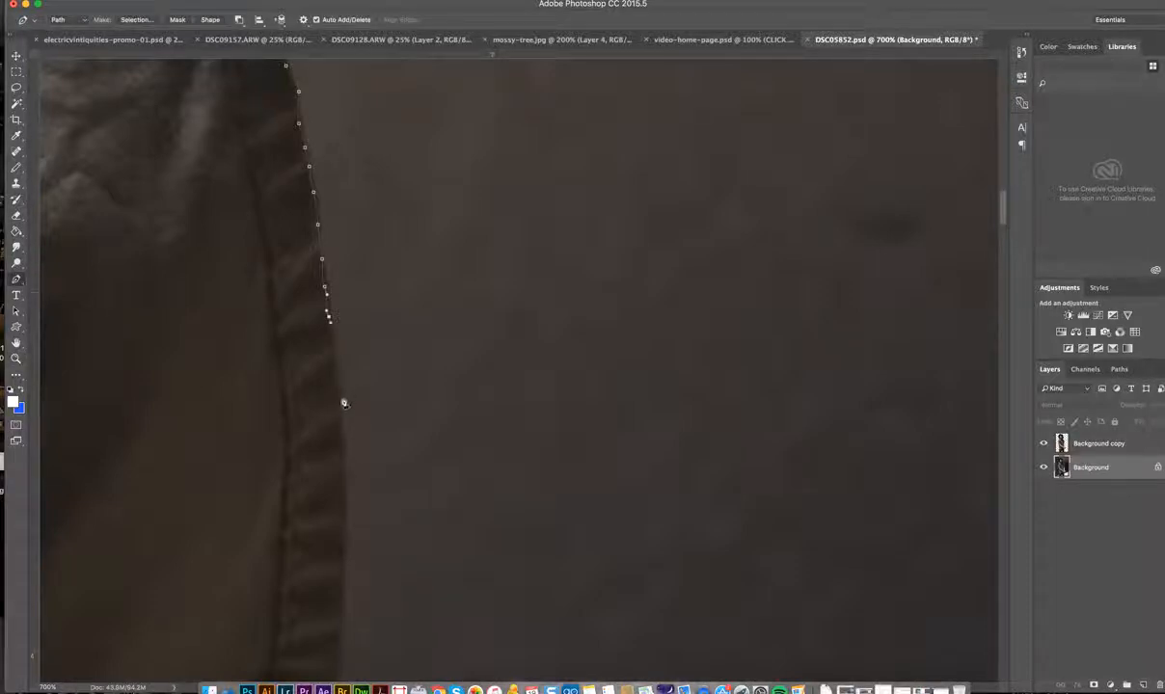
drag(339, 391, 341, 408)
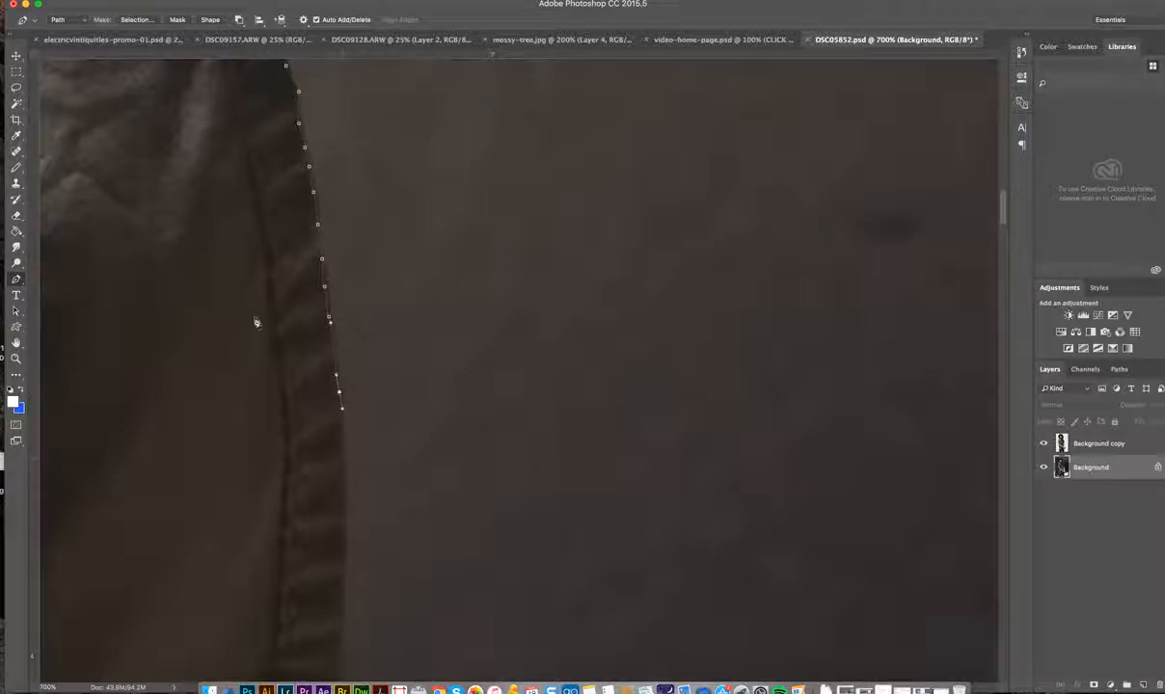
drag(345, 487, 345, 506)
drag(341, 577, 338, 637)
Curve the path inward along the right flap's hem into its rounded lower corner.
scroll(340, 643, down, 1)
scroll(340, 641, down, 10)
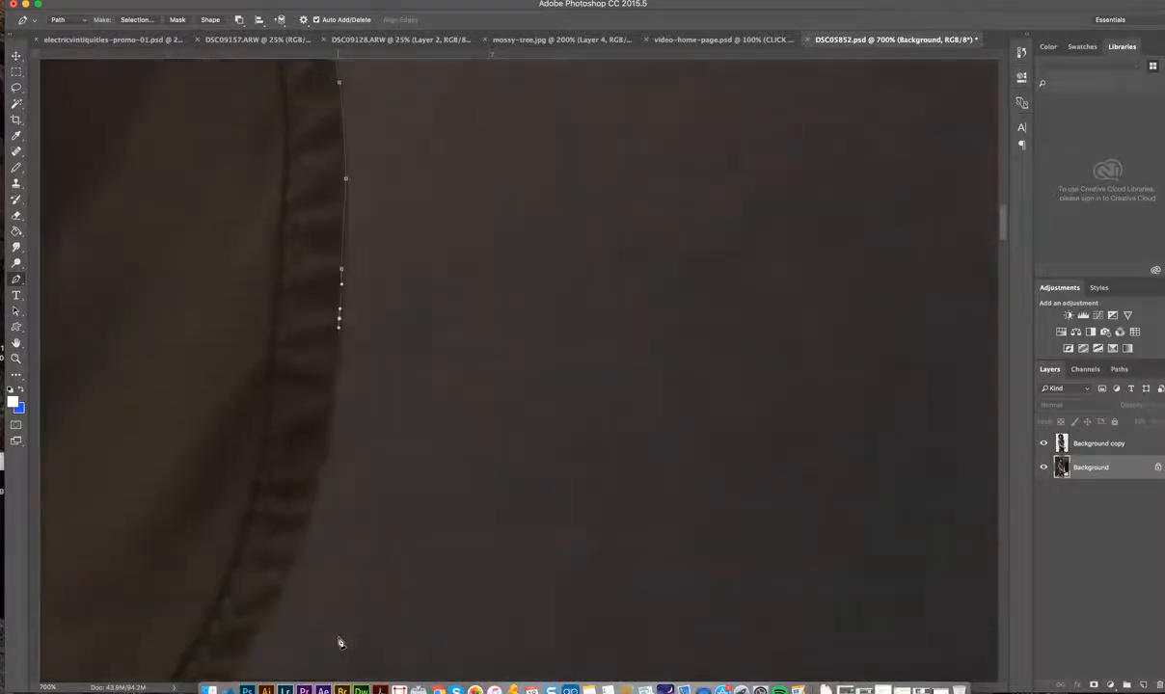
scroll(340, 641, left, 3)
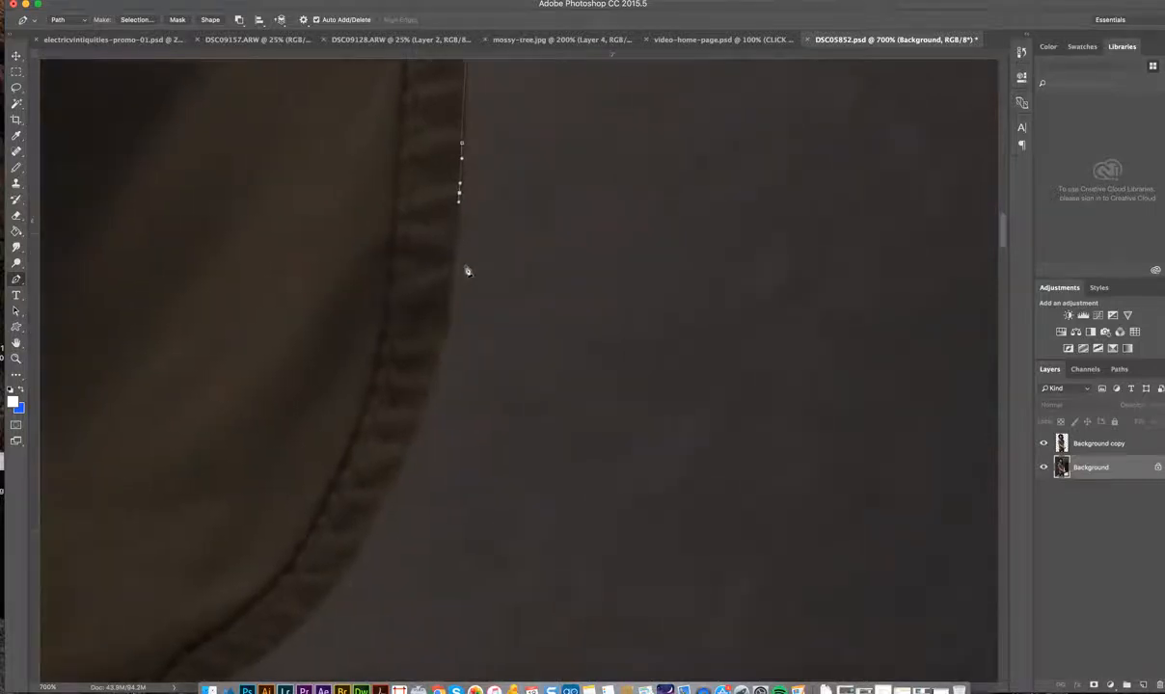
drag(454, 252, 453, 269)
drag(447, 311, 444, 323)
drag(431, 389, 428, 401)
drag(390, 489, 382, 501)
drag(359, 548, 354, 568)
Trace around the right flap's rounded lower corner and onto its sloping bottom hem.
scroll(333, 590, down, 6)
scroll(332, 590, left, 5)
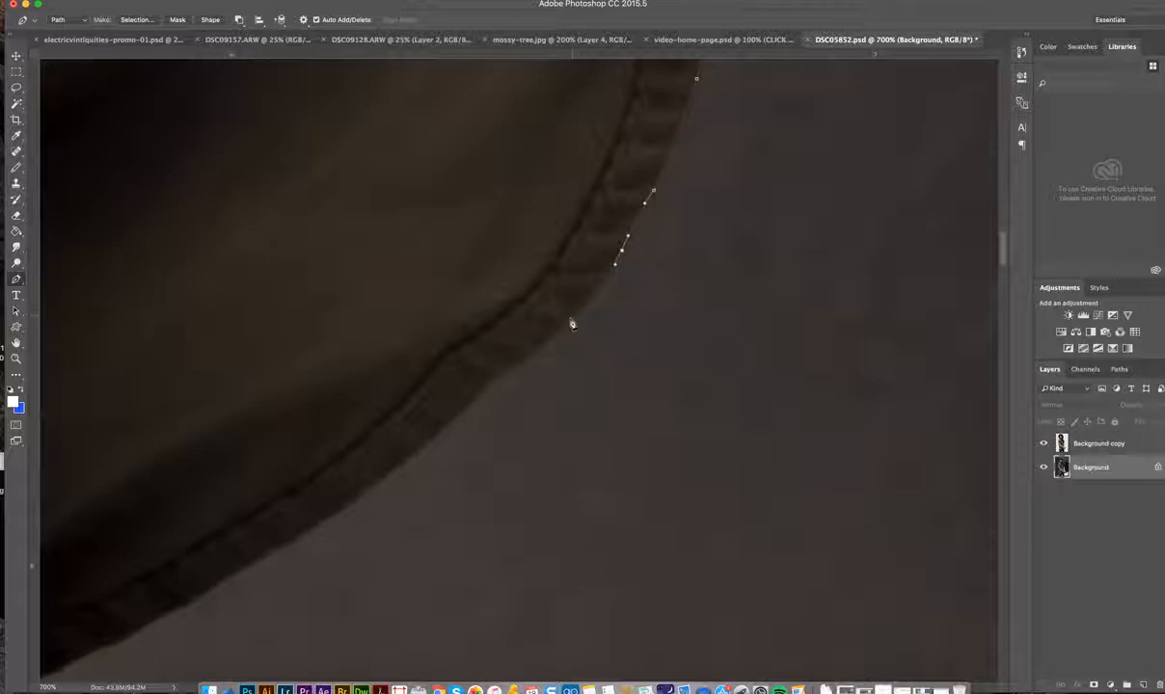
drag(563, 324, 545, 334)
drag(500, 370, 485, 376)
drag(456, 414, 443, 423)
drag(387, 470, 253, 564)
Extend the path along the flap's bottom hem almost to where it meets the man's dark clothing.
scroll(252, 565, down, 4)
scroll(252, 565, left, 6)
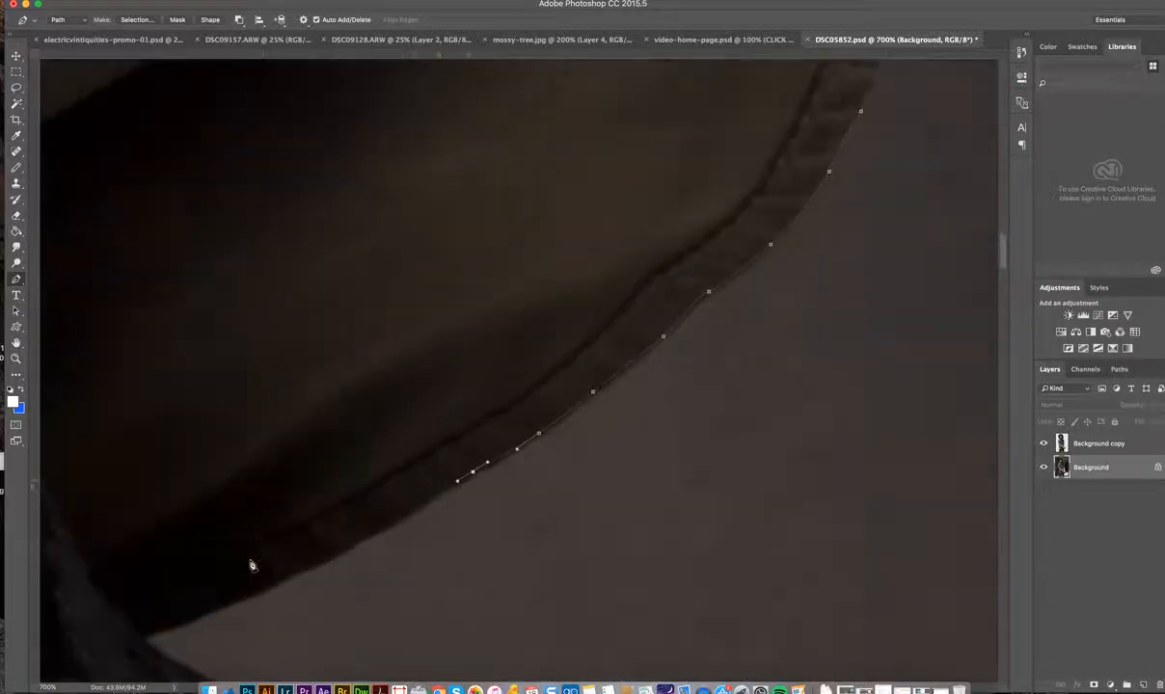
drag(509, 381, 299, 492)
drag(292, 493, 286, 496)
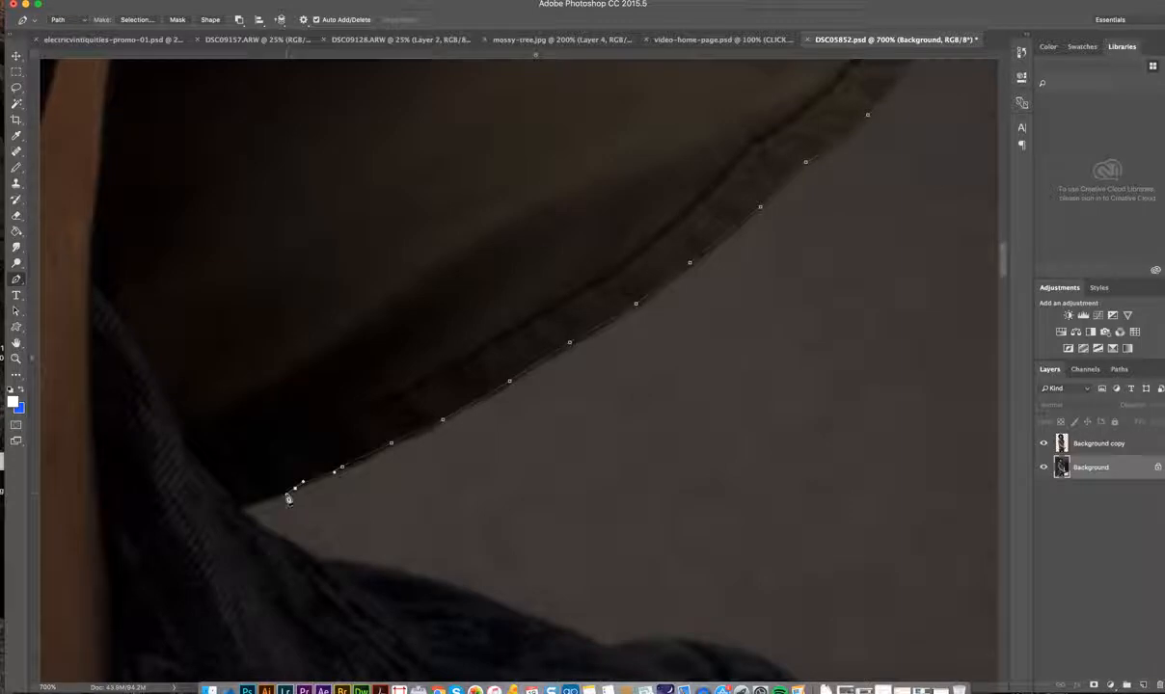
Finish the flap's bottom hem at the notch where it meets the dark denim, and turn the path onto the denim collar.
click(245, 512)
scroll(298, 552, down, 6)
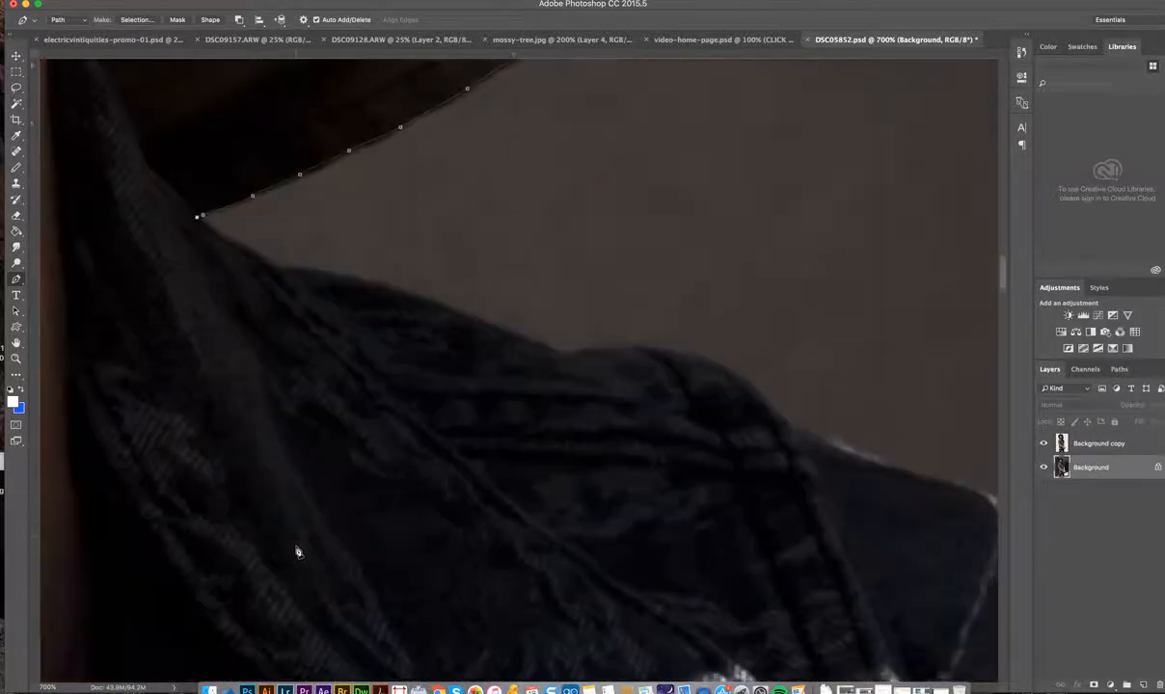
scroll(298, 552, down, 2)
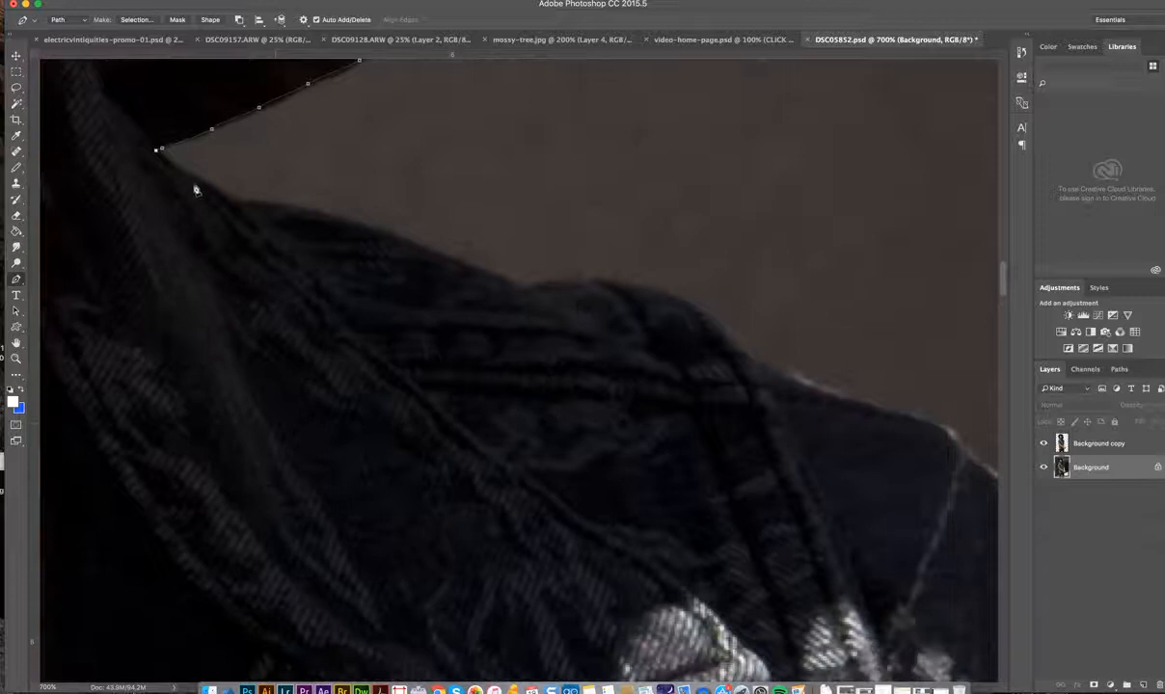
drag(178, 171, 187, 176)
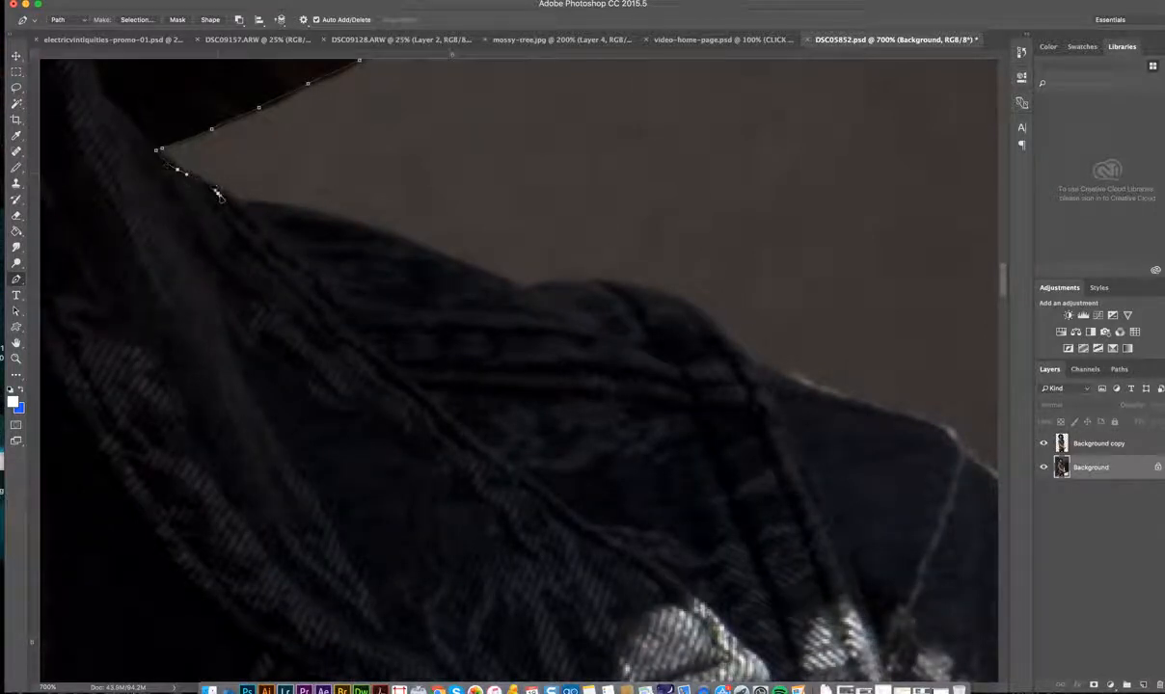
Trace the path along the denim collar's upper edge and over its raised hump down to the shoulder.
drag(219, 194, 338, 223)
drag(437, 260, 437, 261)
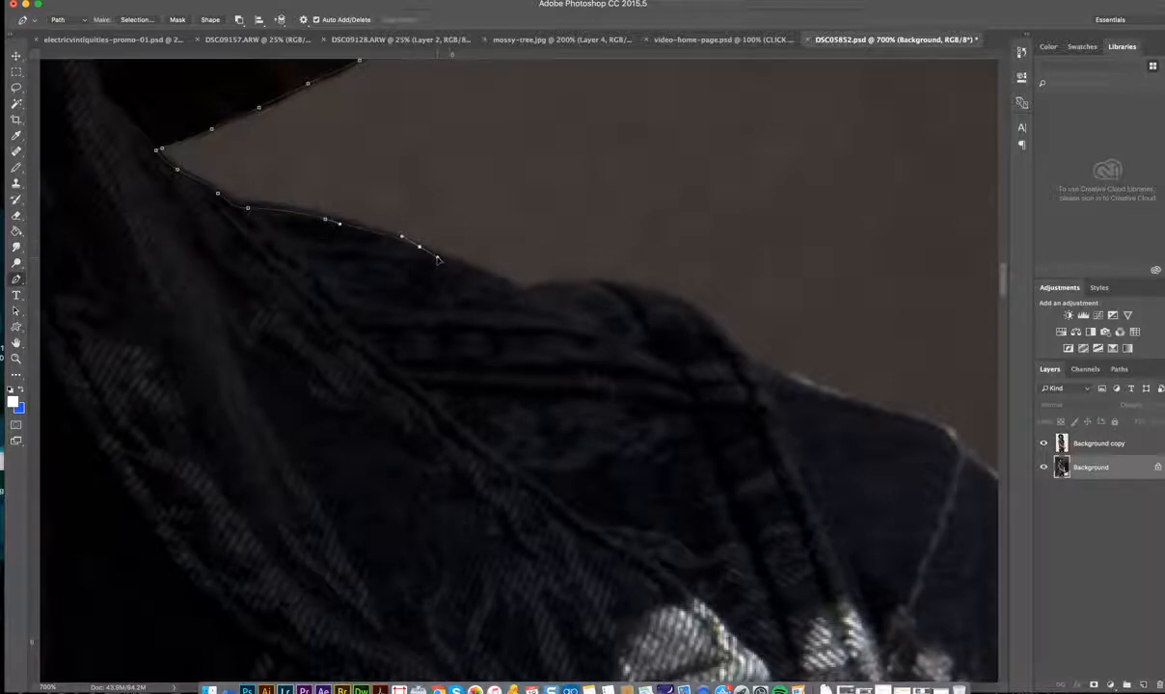
click(500, 281)
drag(561, 282, 750, 367)
Trace the top of the shoulder from the collar's base to the corner at the sleeve seam.
scroll(751, 369, right, 10)
scroll(752, 372, right, 5)
scroll(752, 372, down, 4)
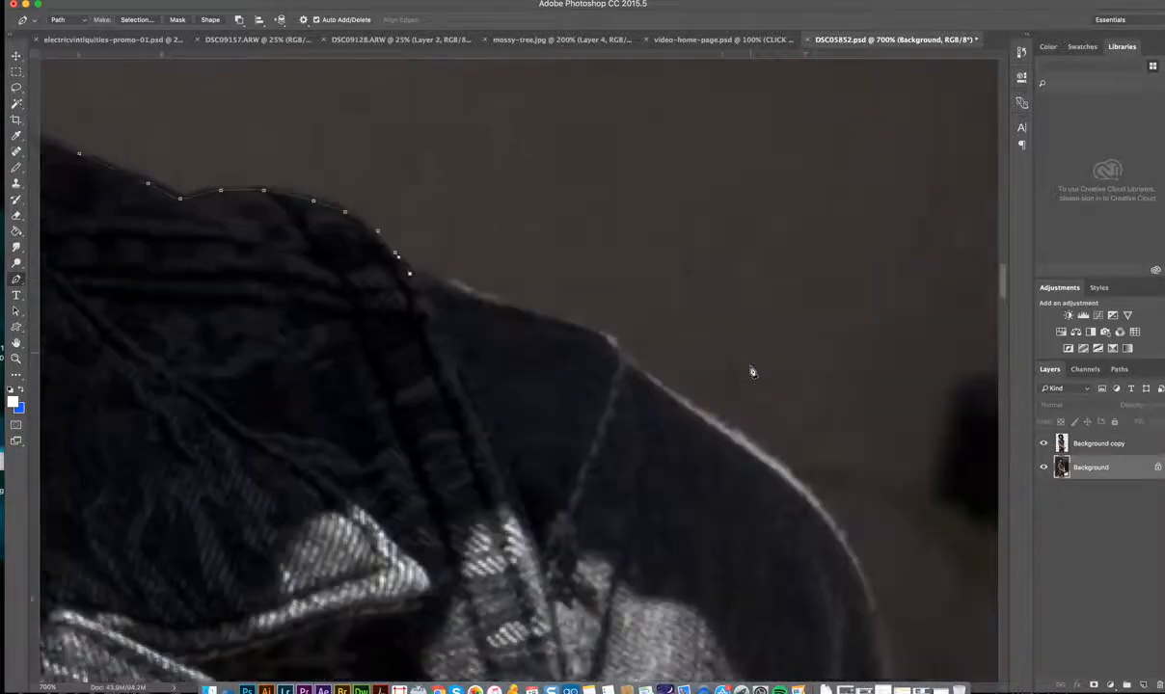
click(359, 251)
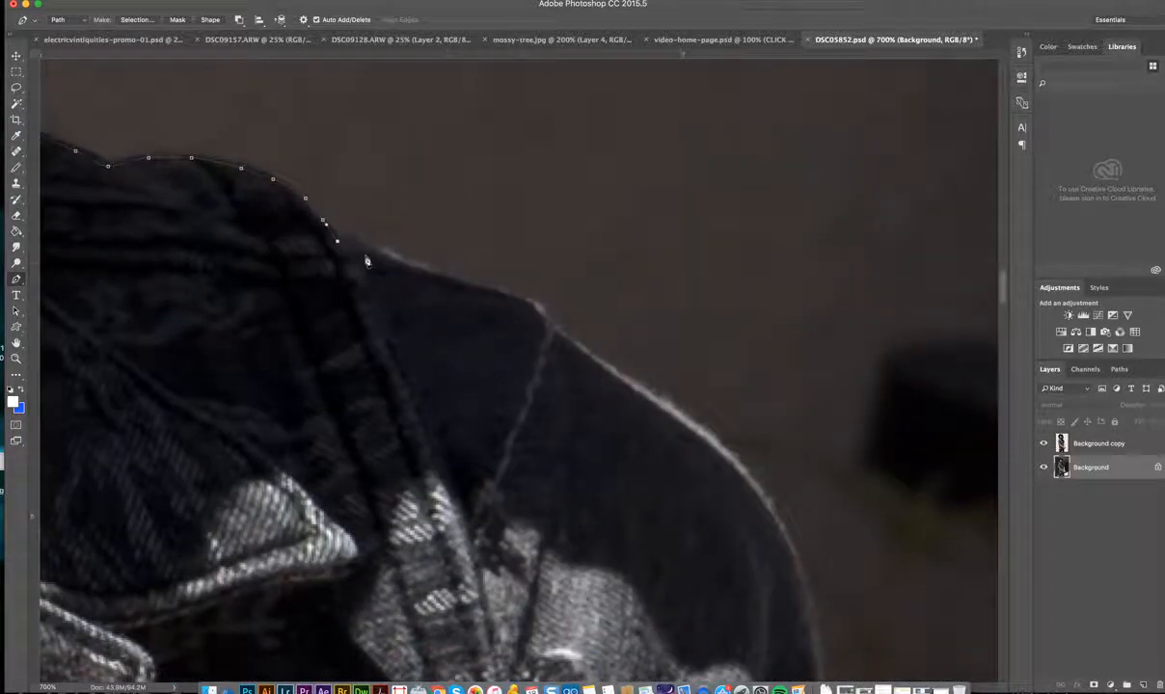
click(381, 258)
click(438, 275)
click(453, 280)
click(472, 292)
click(492, 295)
click(521, 303)
click(526, 306)
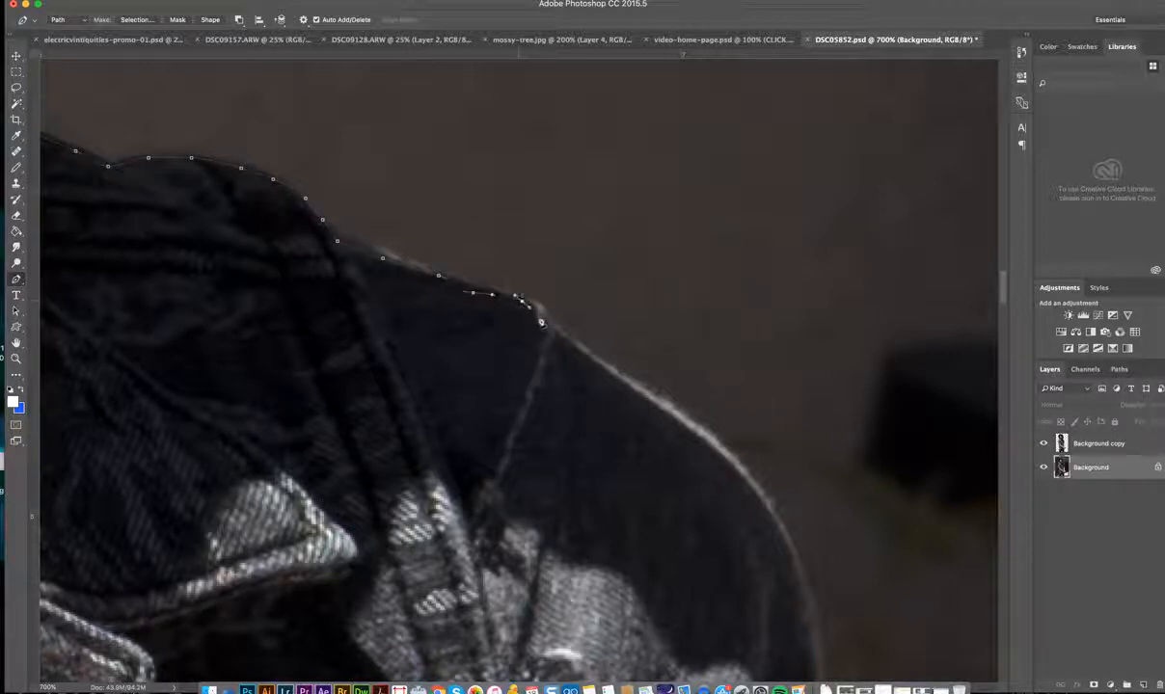
click(543, 322)
click(550, 329)
click(559, 338)
click(568, 344)
click(577, 350)
click(614, 380)
click(623, 384)
click(670, 415)
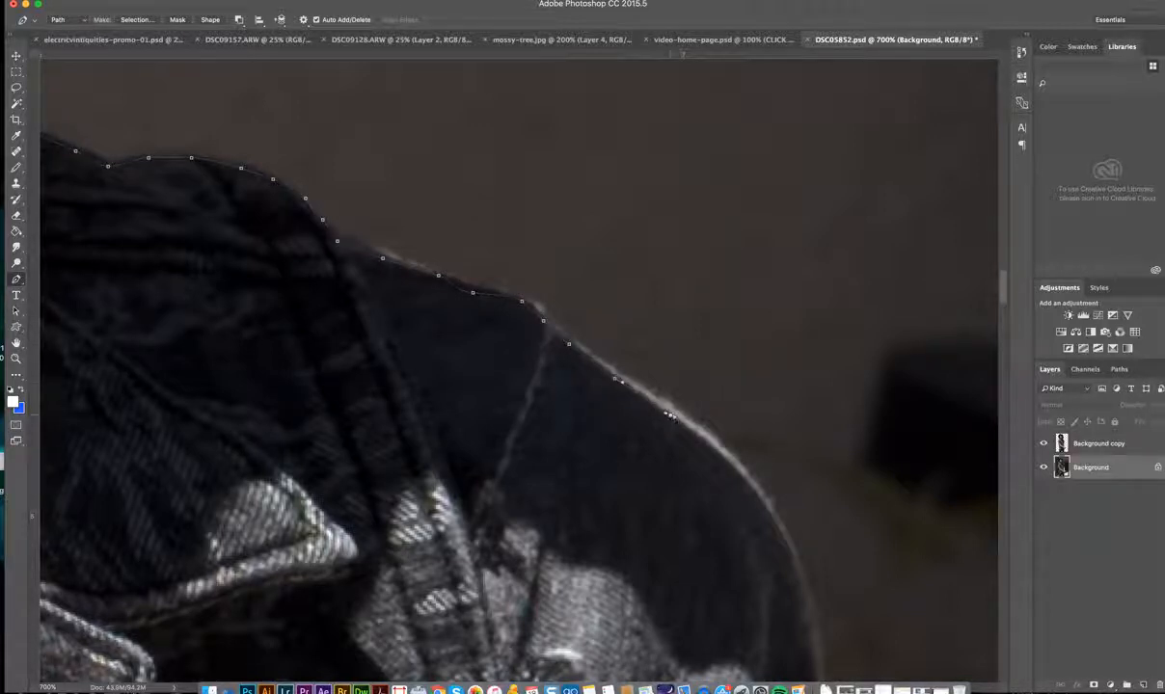
click(681, 426)
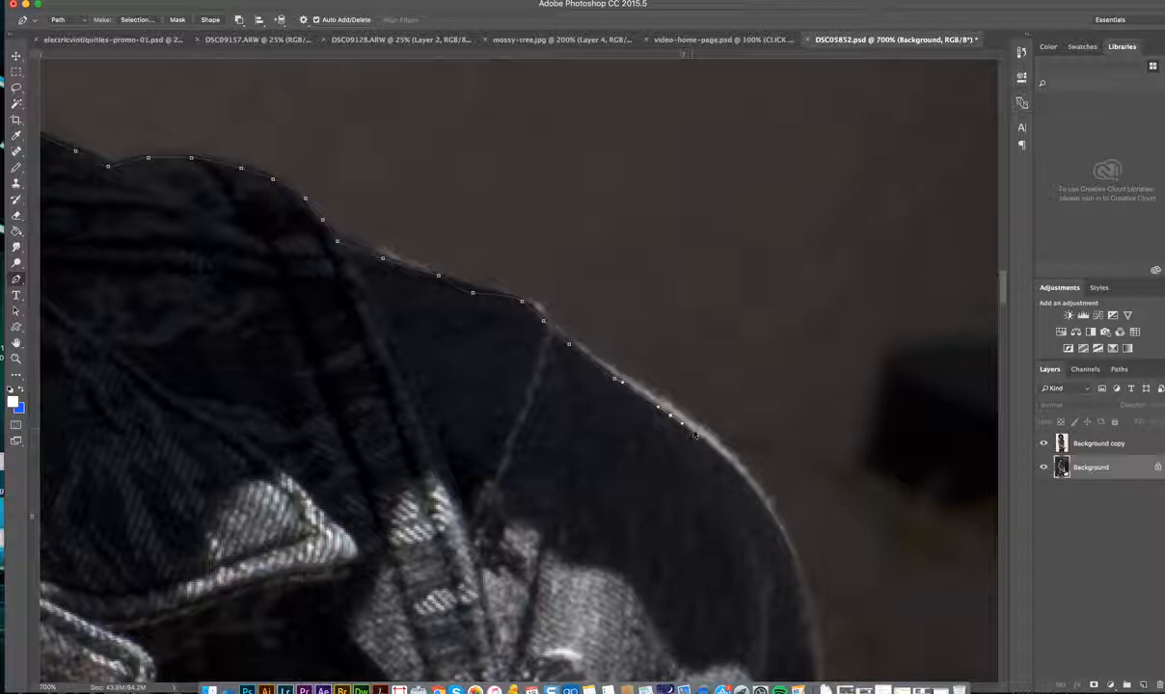
key(super+alt+z)
key(super+alt+z)
key(super+alt+z)
Trace the path around the sleeve seam corner and along the light-edged curve of the outer shoulder.
drag(521, 301, 567, 338)
drag(610, 370, 646, 395)
drag(690, 431, 692, 430)
drag(741, 469, 745, 477)
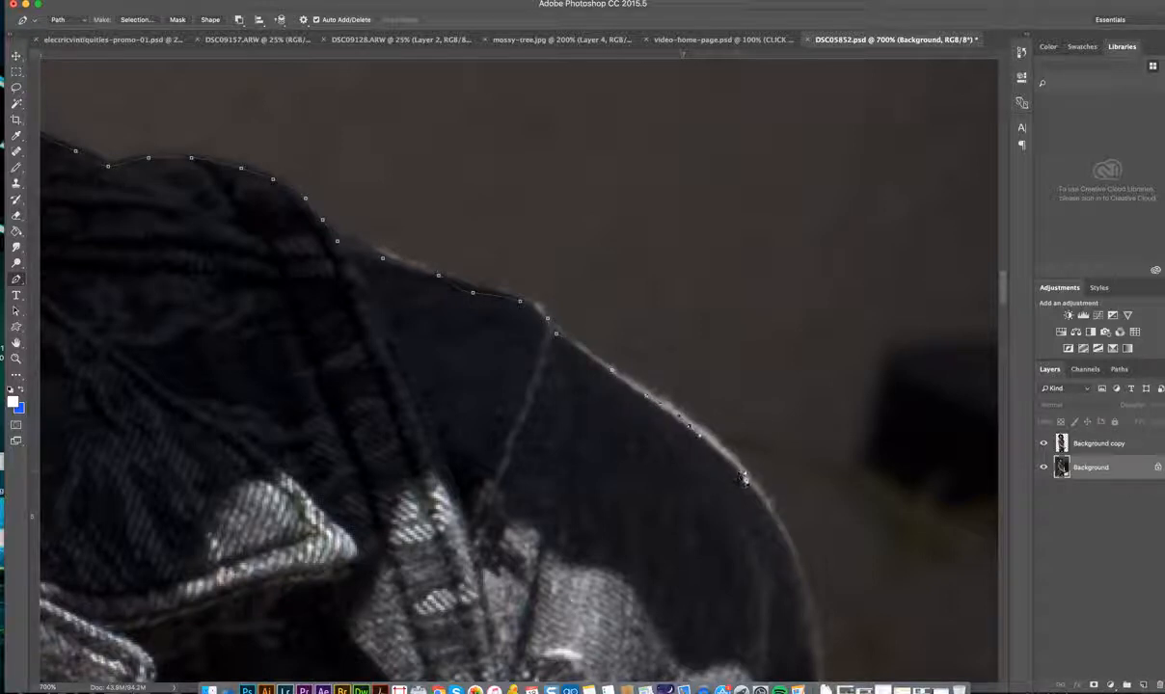
click(755, 486)
click(789, 543)
drag(792, 557, 798, 566)
Extend the path from the rounded shoulder straight down the outer edge of the upper sleeve.
scroll(798, 567, down, 5)
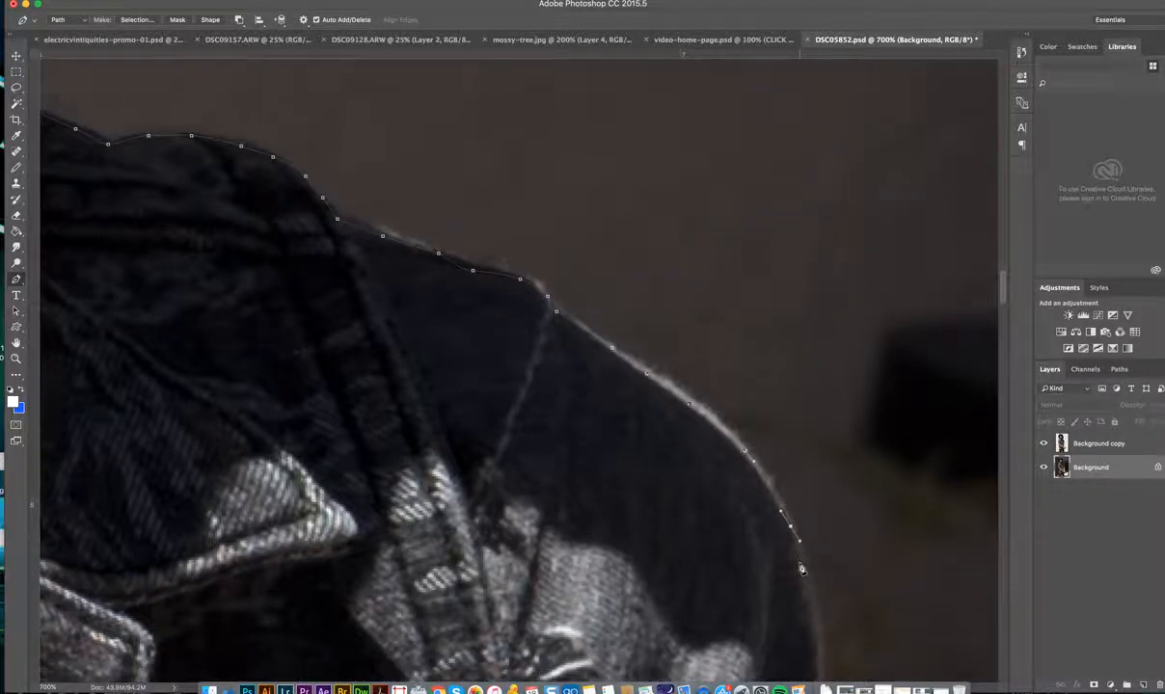
scroll(800, 569, down, 1)
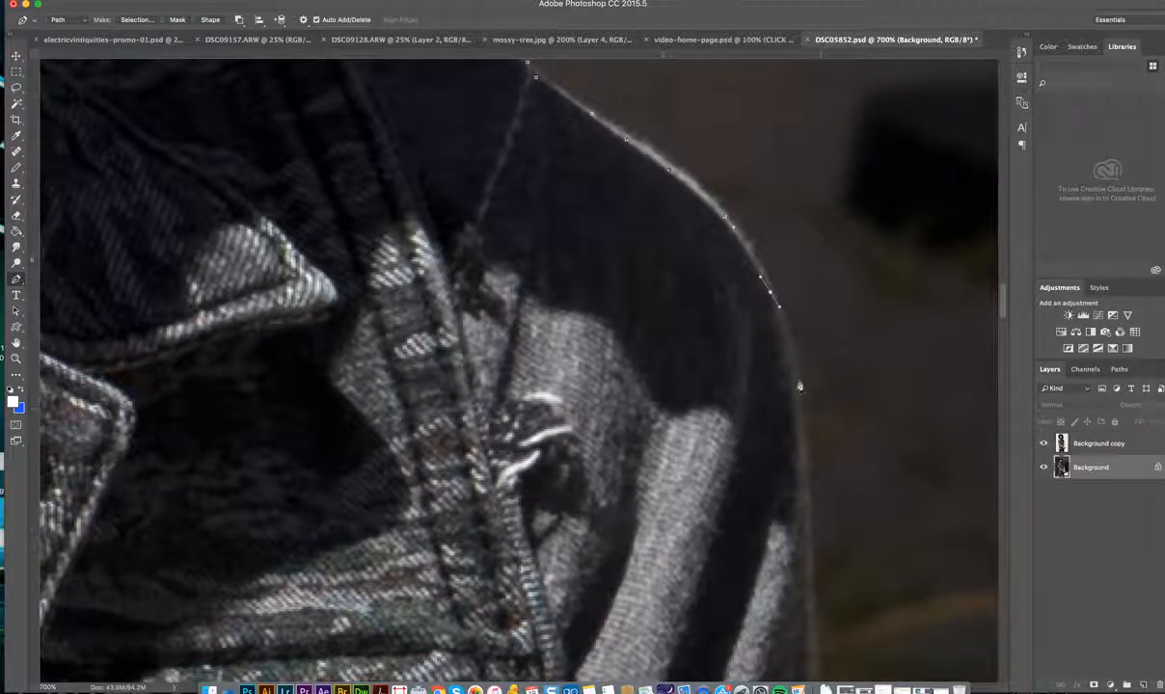
drag(797, 385, 800, 412)
drag(803, 465, 805, 472)
scroll(806, 490, down, 5)
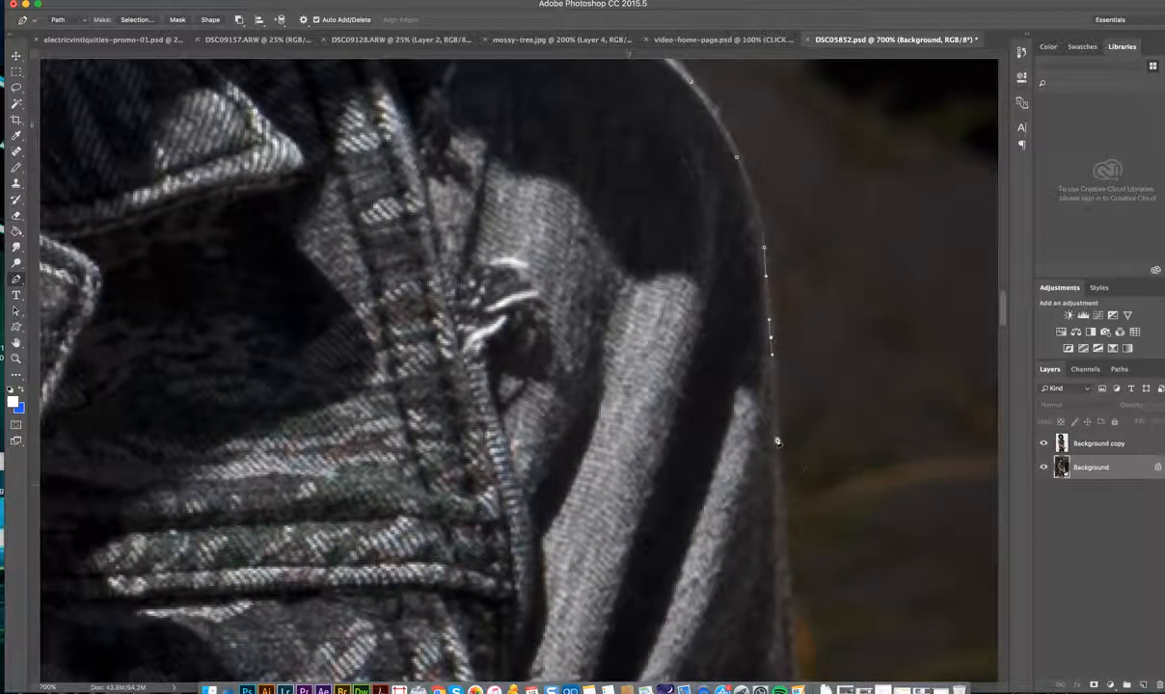
drag(776, 441, 774, 467)
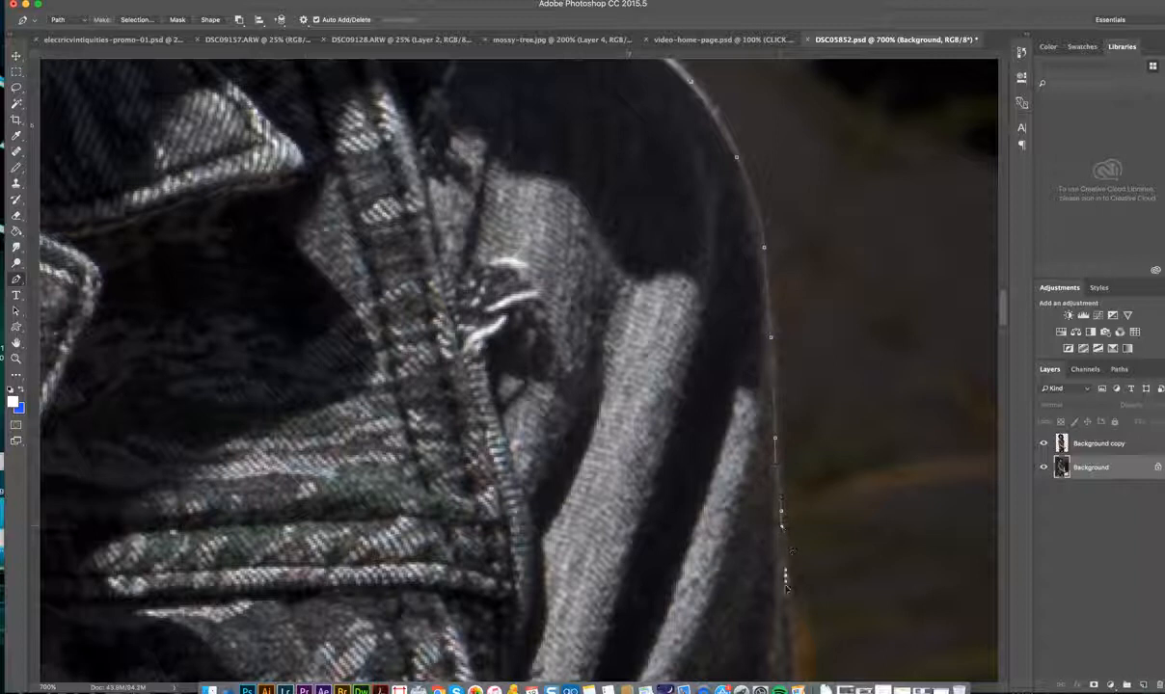
Trace the middle stretch of the sleeve's outer edge, following its gentle outward slope past the chest pocket's height.
scroll(786, 579, down, 6)
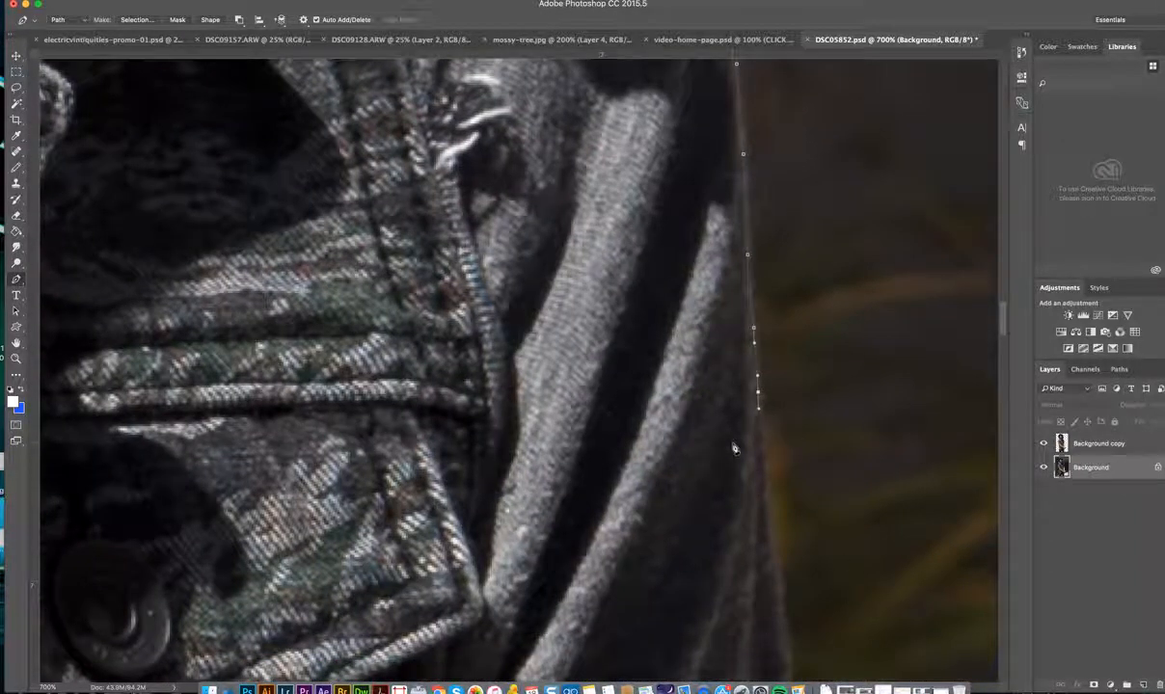
drag(763, 472, 765, 482)
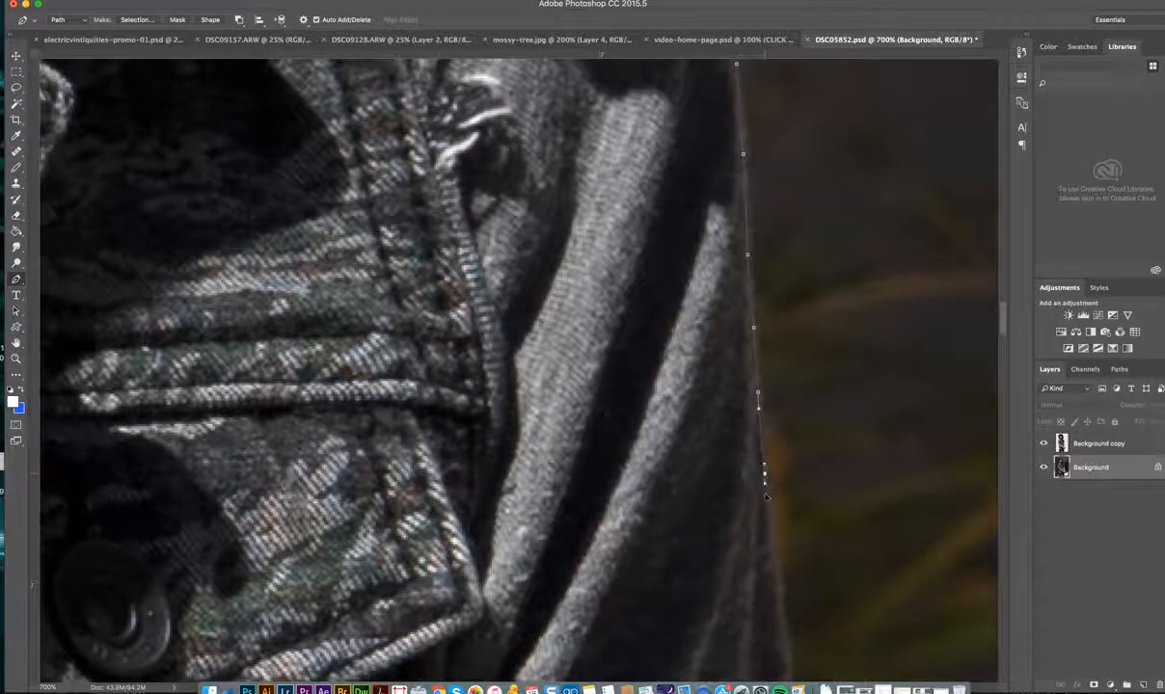
drag(774, 571, 778, 592)
scroll(781, 598, down, 5)
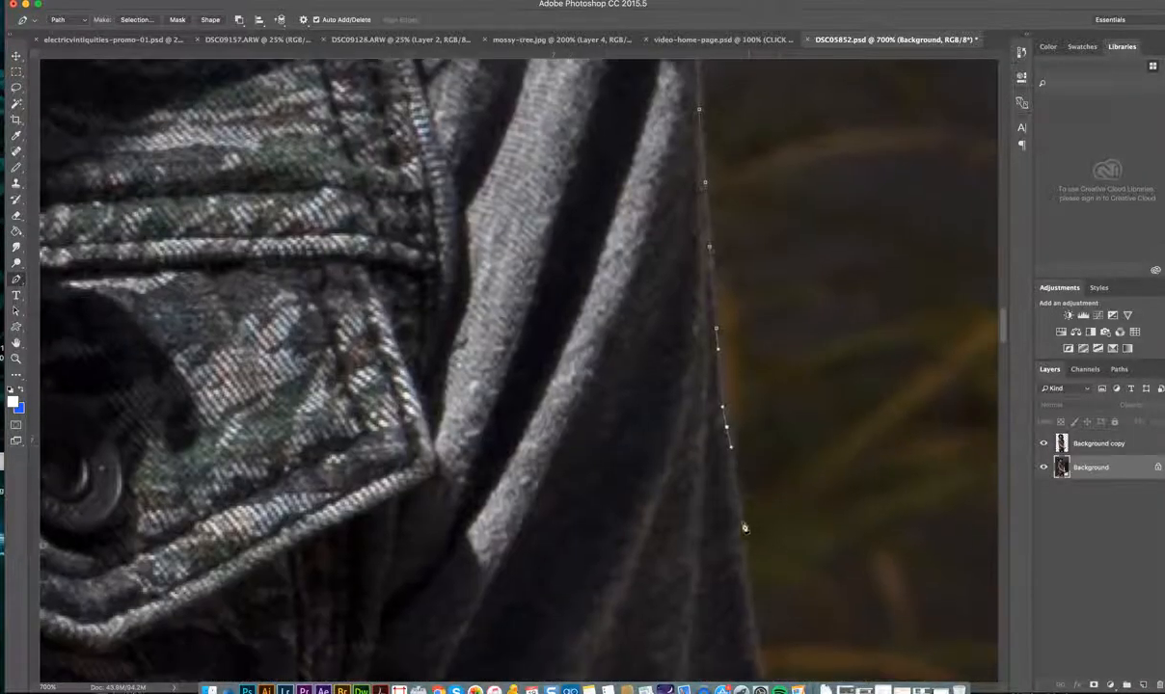
drag(739, 503, 743, 520)
drag(744, 565, 746, 579)
Trace the lower sleeve's flaring outer edge down to the light patch just above the cuff's corner.
scroll(751, 629, down, 5)
scroll(750, 629, right, 3)
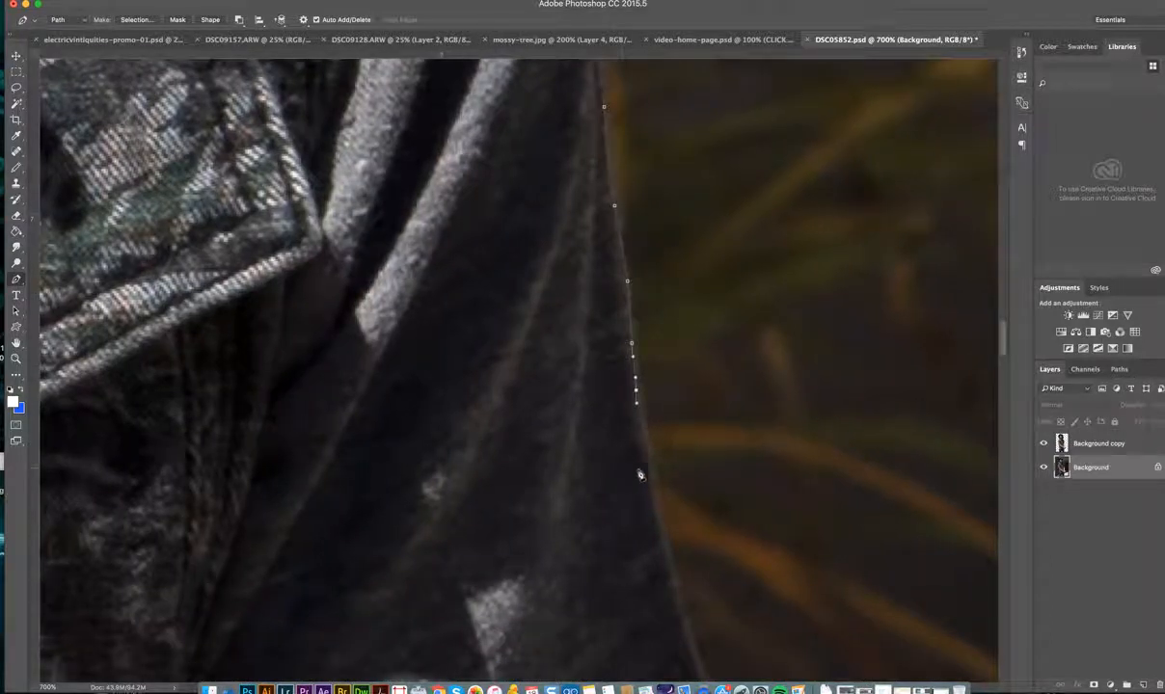
drag(648, 461, 648, 476)
drag(662, 538, 672, 586)
scroll(673, 591, down, 1)
scroll(673, 591, down, 5)
scroll(673, 591, right, 3)
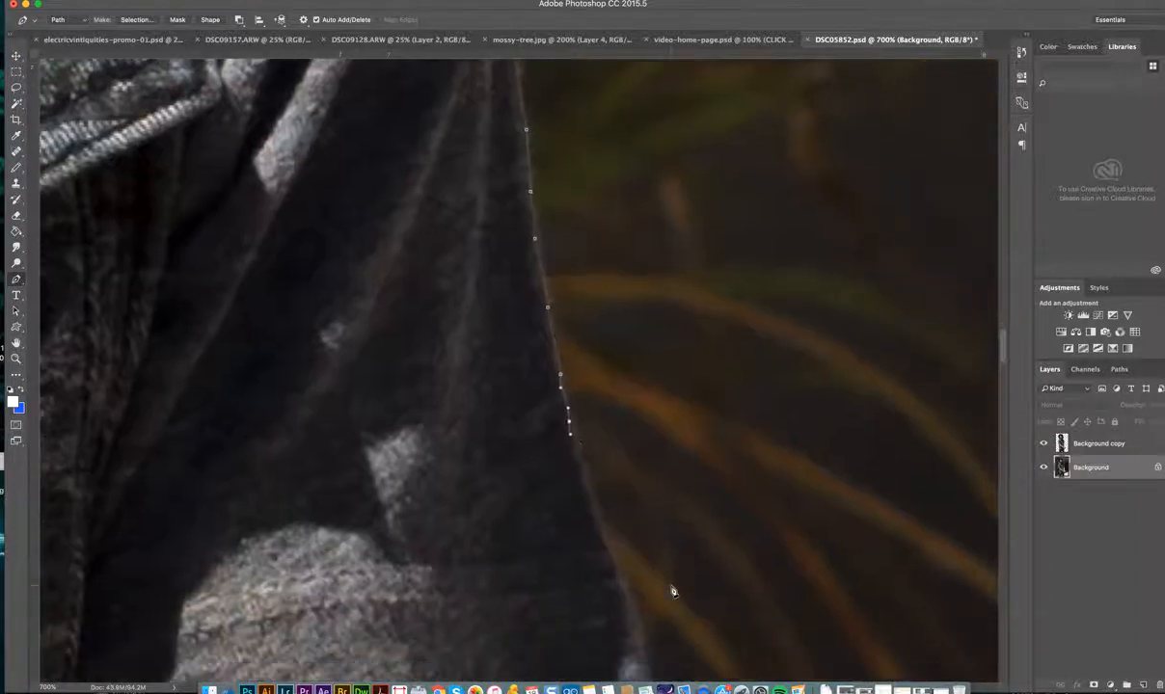
drag(598, 503, 600, 508)
drag(635, 592, 636, 606)
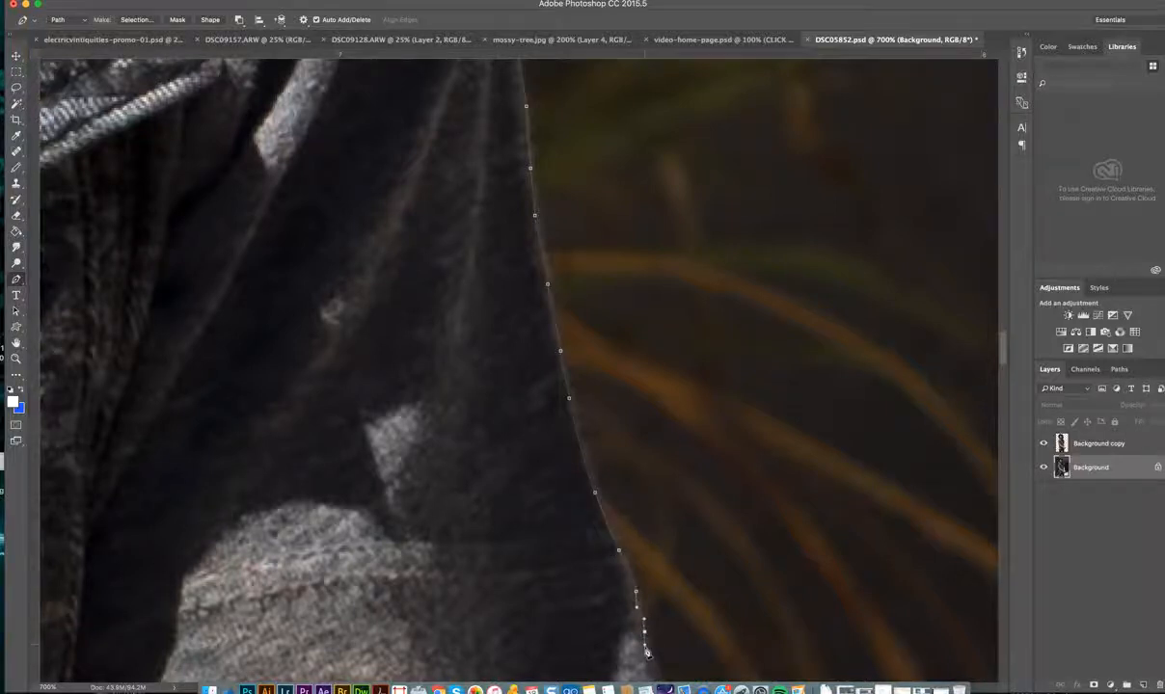
Take the path around the cuff's pointed outer corner and back along the sleeve opening's lower rim to the arm.
scroll(646, 638, down, 5)
drag(630, 372, 619, 444)
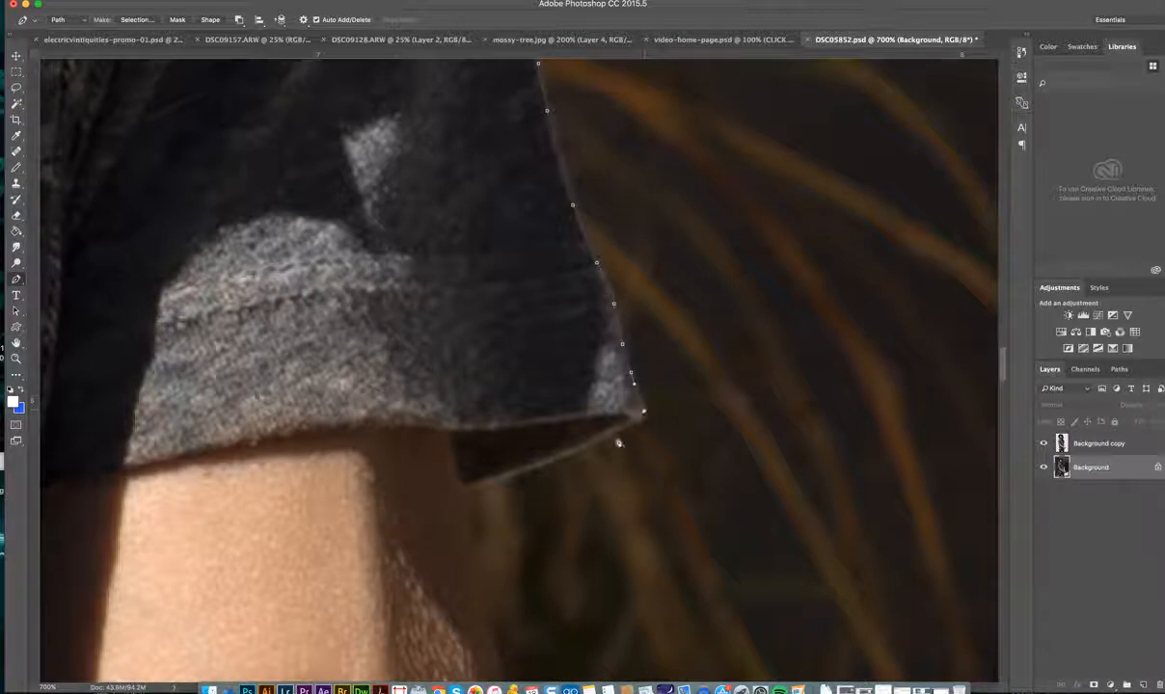
drag(547, 464, 509, 479)
click(465, 496)
Zoom out to 300% and start tracing loosely down the outside of the bare arm below the sleeve.
scroll(465, 496, down, 5)
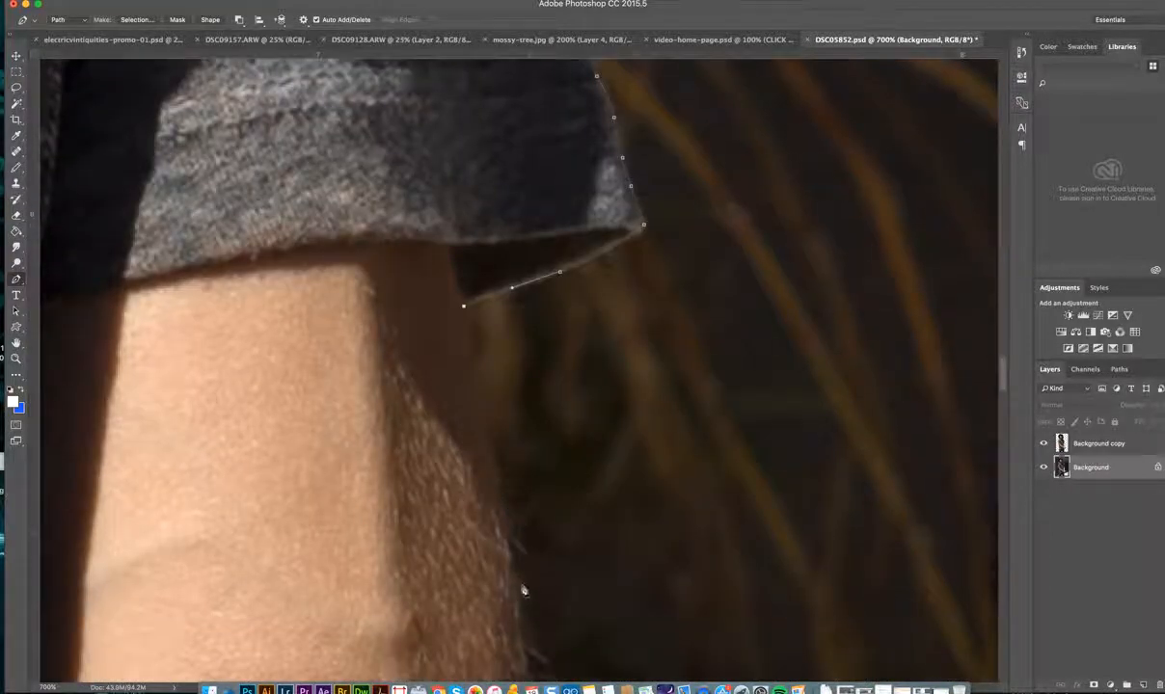
click(16, 359)
alt+click(395, 401)
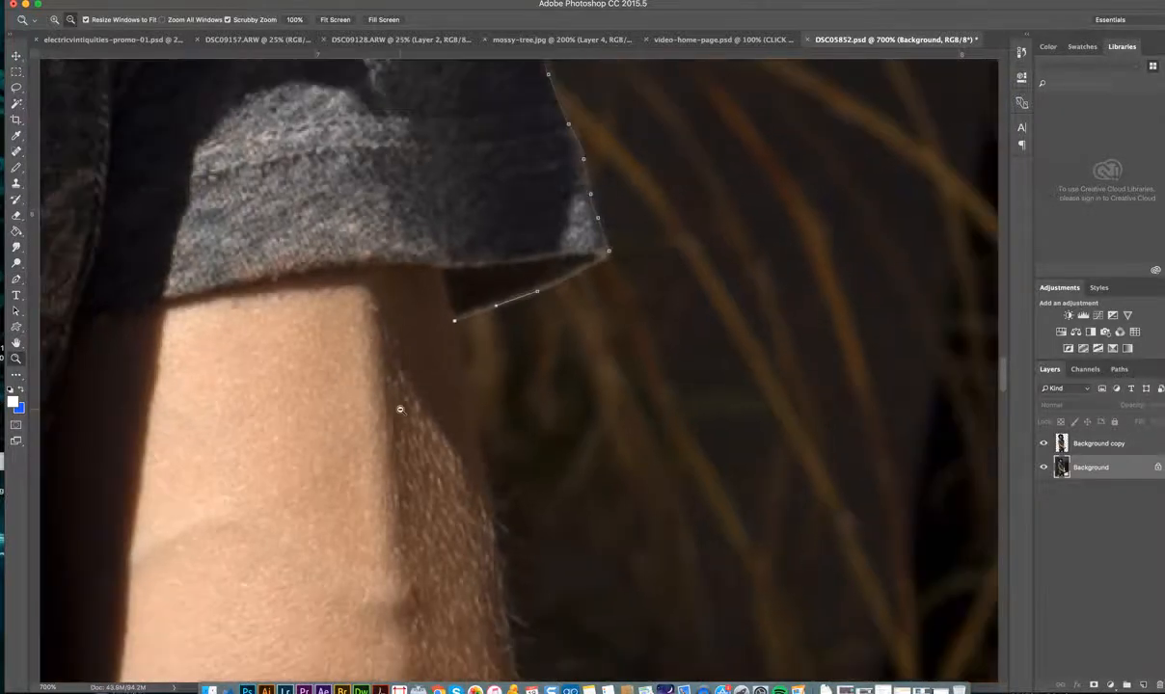
alt+click(482, 377)
alt+click(399, 420)
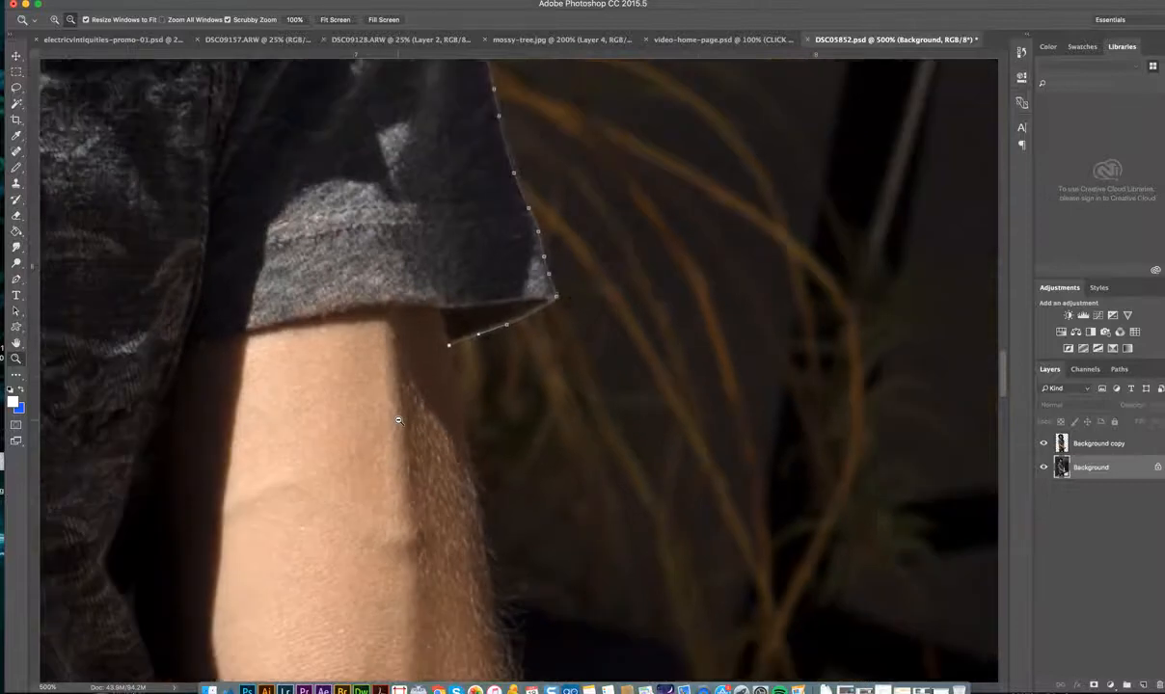
alt+click(399, 420)
scroll(403, 413, down, 5)
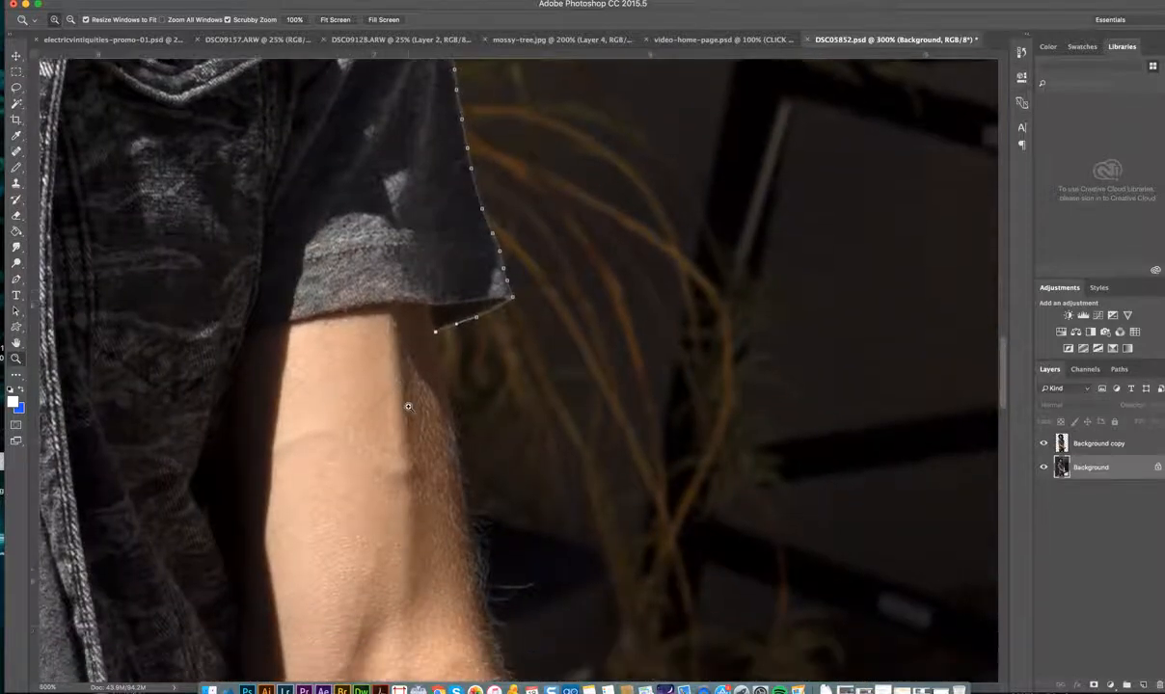
scroll(408, 406, down, 5)
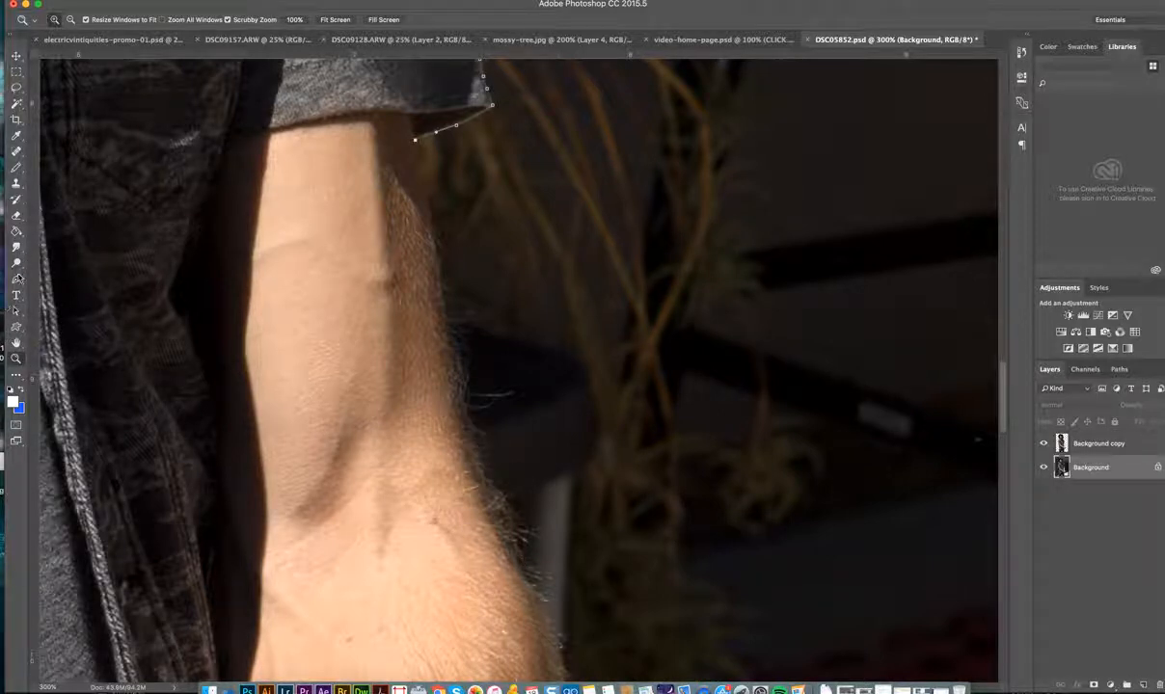
click(16, 280)
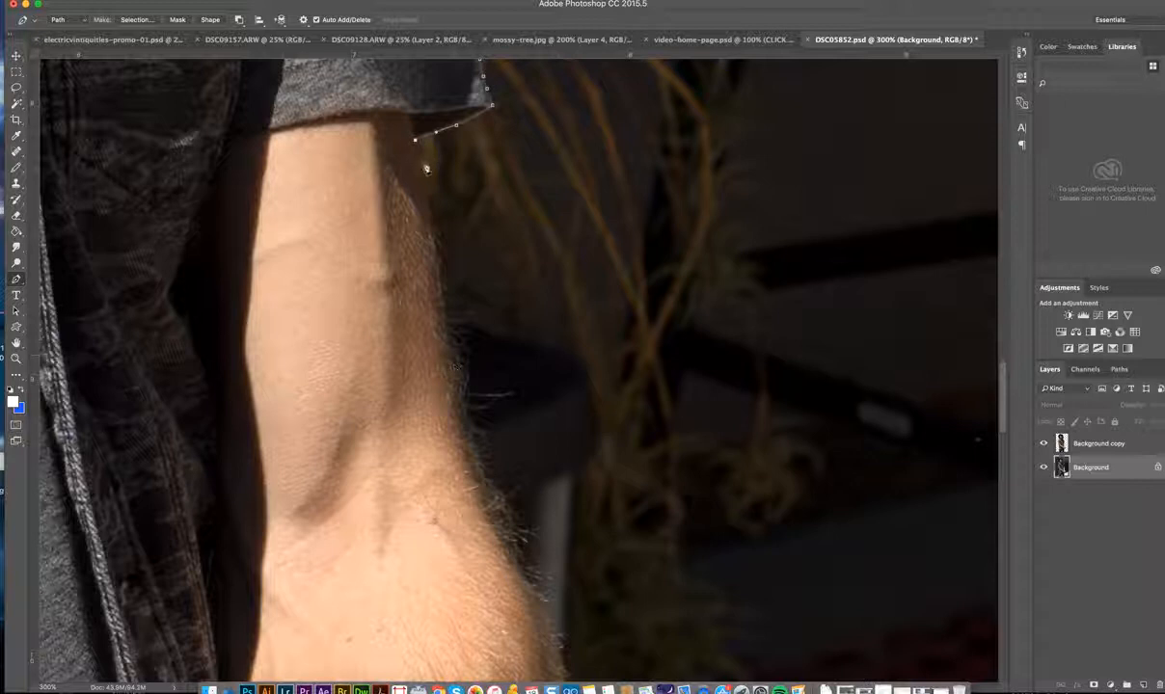
drag(424, 191, 426, 206)
click(448, 246)
click(463, 283)
Trace down past the elbow, keeping the path slightly outside the arm so the fine hairs are mostly included.
click(483, 352)
click(485, 397)
click(495, 437)
click(511, 470)
scroll(512, 474, down, 5)
click(502, 380)
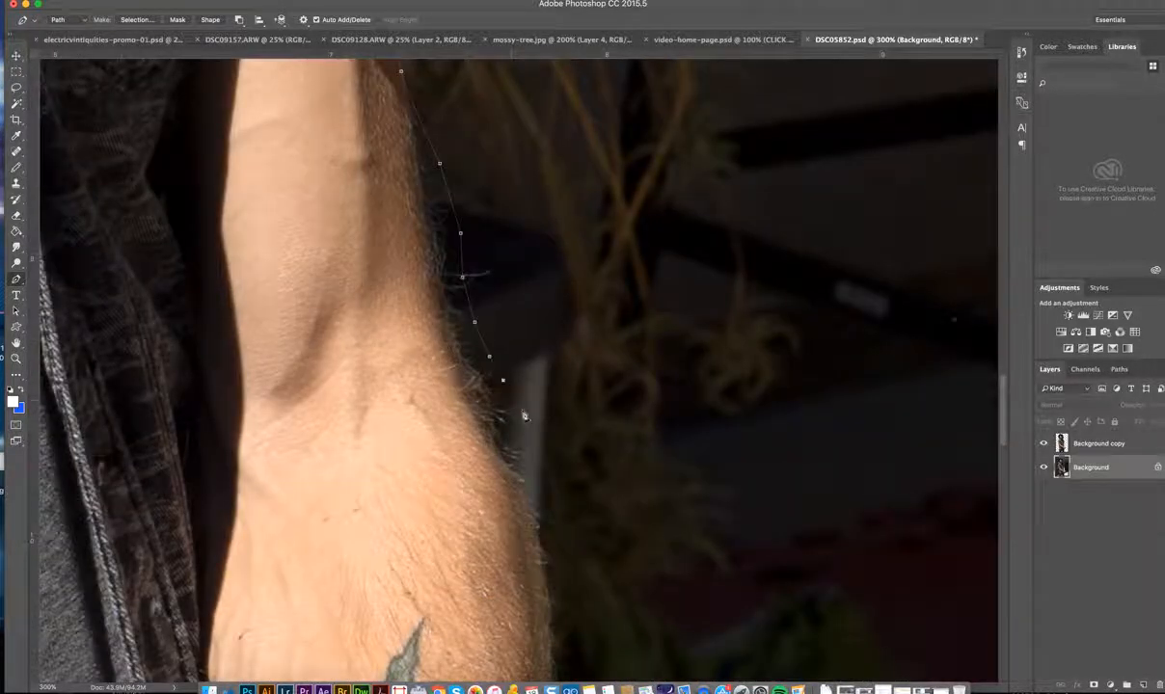
click(522, 411)
click(510, 427)
Continue the path around the widest part of the forearm above the tattoo, just outside the hairs.
scroll(512, 431, down, 5)
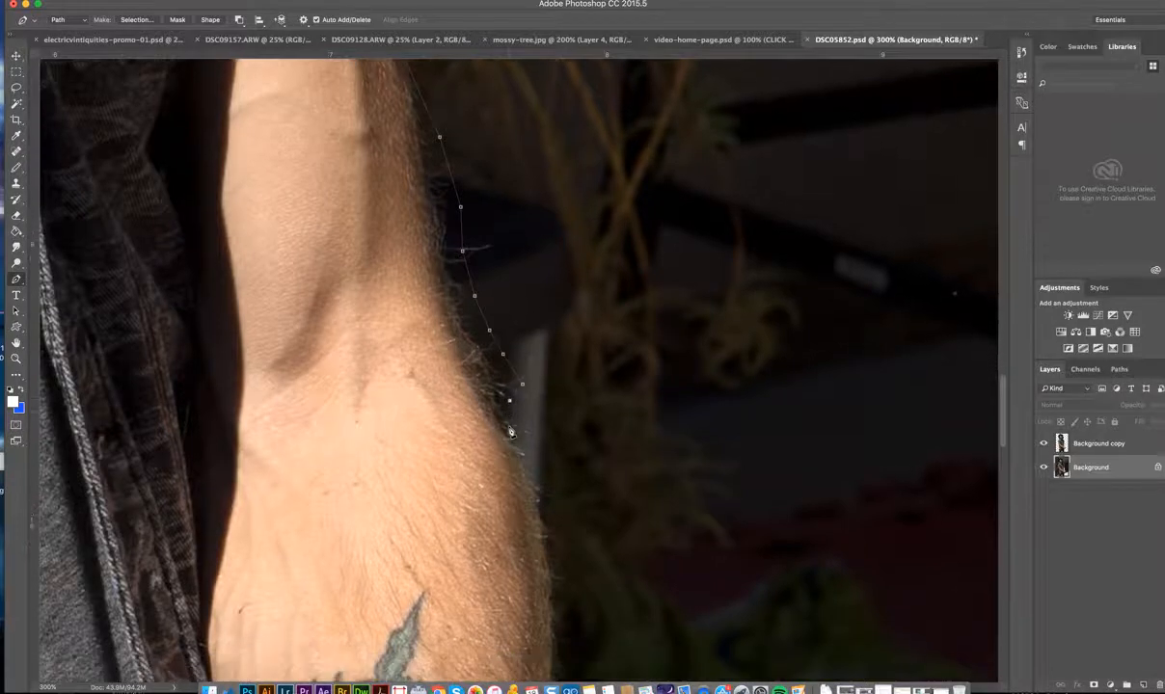
click(532, 338)
click(555, 397)
click(555, 438)
click(565, 488)
Trace the forearm's outer edge alongside the dragon tattoo, just outside the skin.
scroll(565, 492, down, 1)
scroll(565, 494, down, 4)
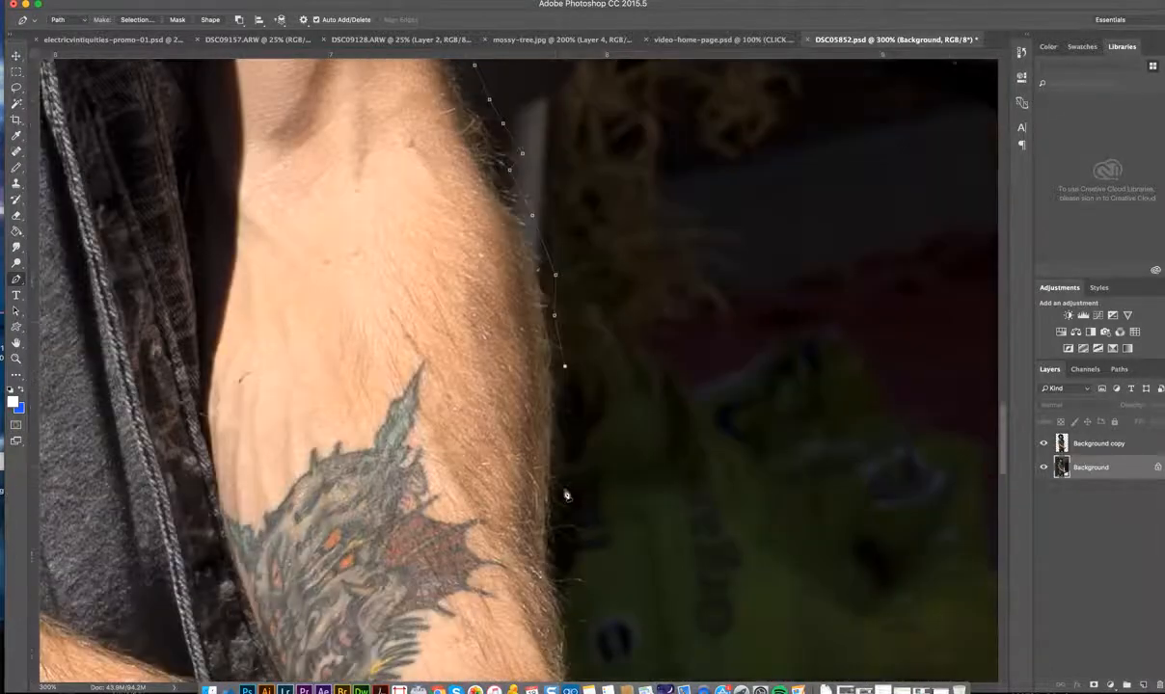
click(568, 400)
click(565, 460)
click(561, 505)
click(561, 549)
click(557, 569)
Trace the lower forearm's hairy edge down to the wrist, ending where the hand begins.
scroll(559, 575, down, 1)
scroll(559, 575, down, 5)
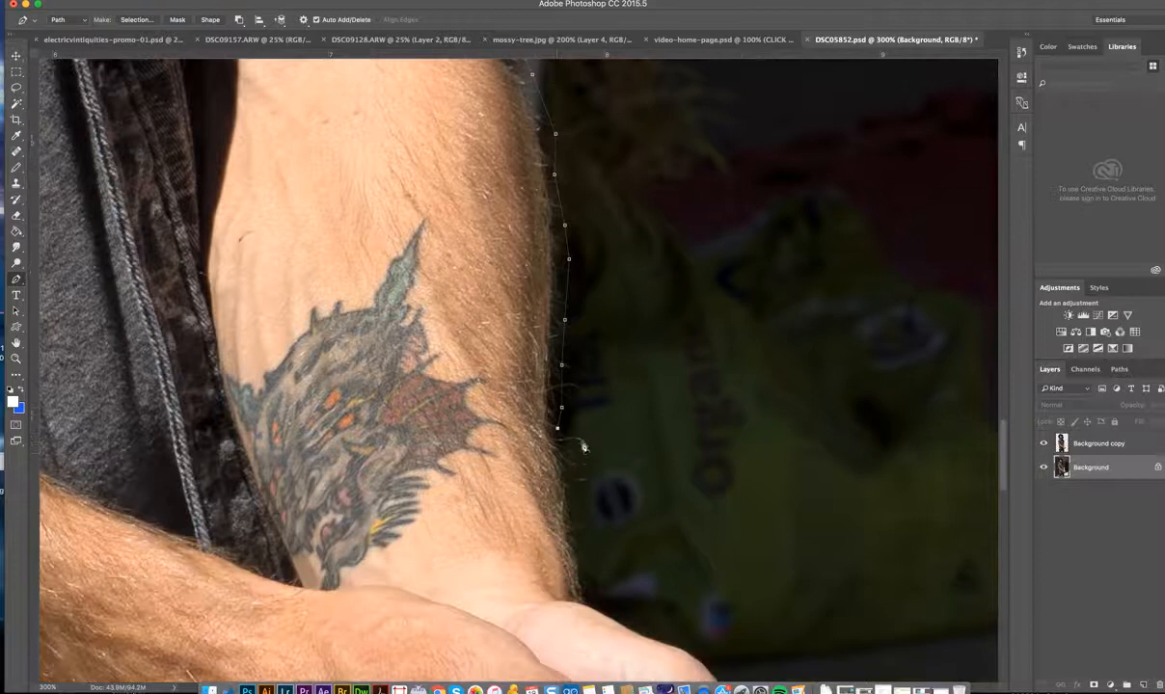
click(570, 462)
click(570, 495)
click(569, 518)
click(569, 542)
click(576, 567)
click(577, 587)
Continue the Pen path from the wrist along the upper edge of the hand to the first bend of the outstretched finger.
scroll(580, 609, right, 6)
scroll(581, 609, down, 3)
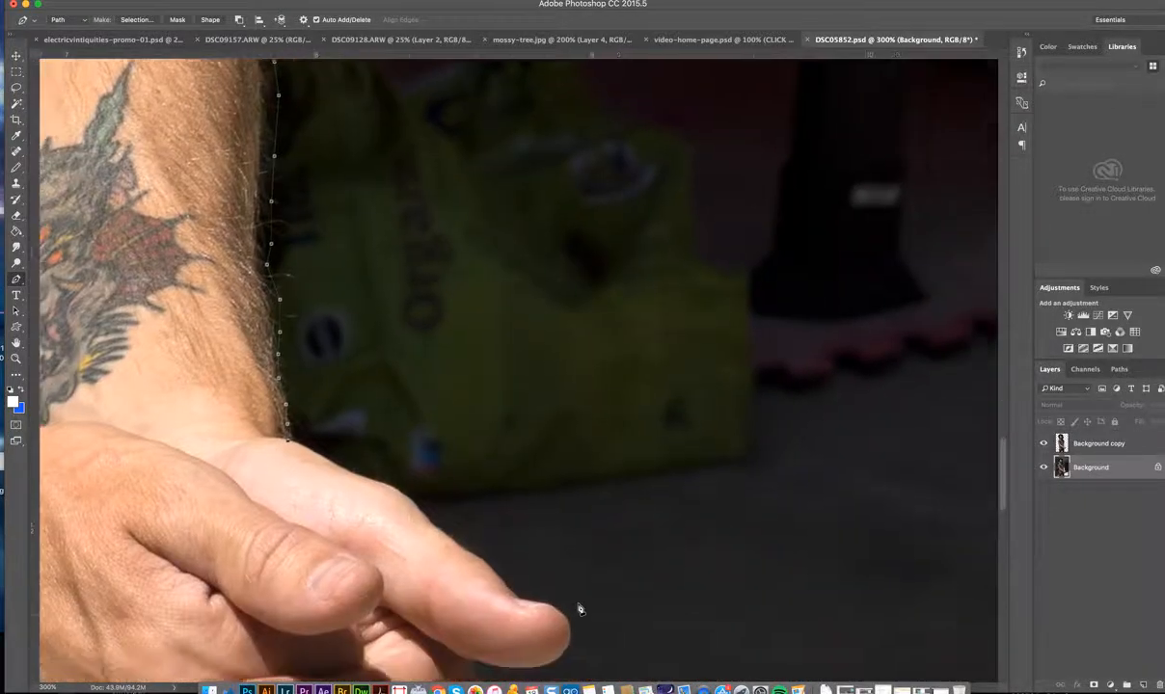
scroll(581, 608, down, 1)
key(z)
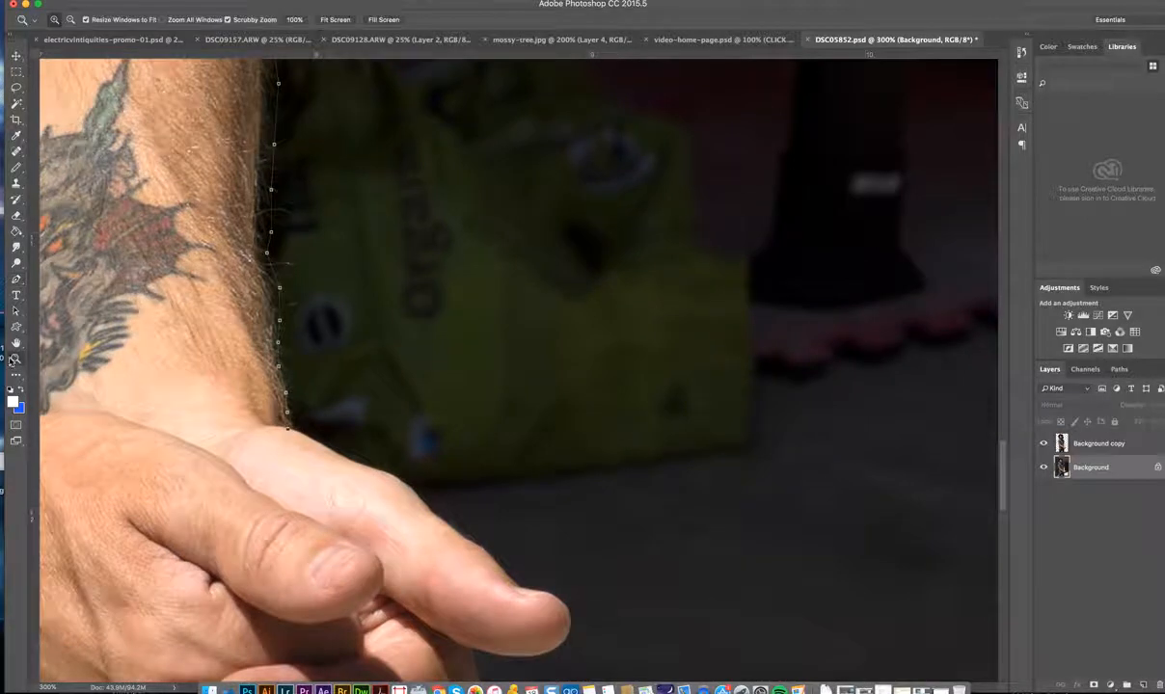
alt+click(313, 457)
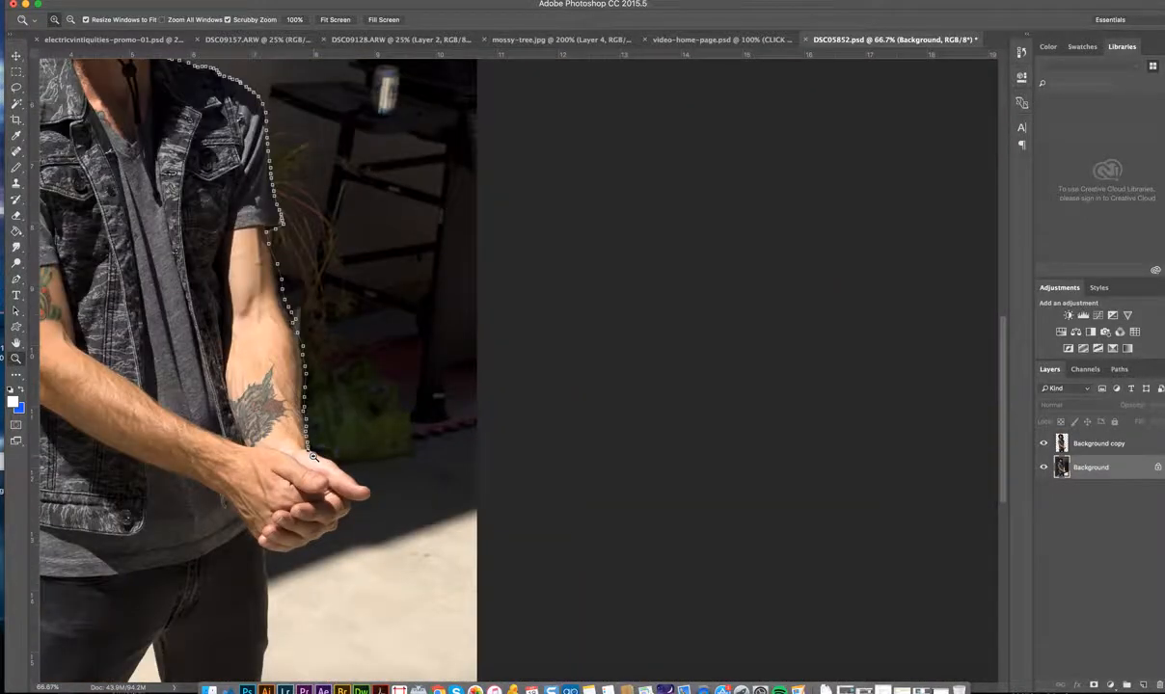
click(313, 457)
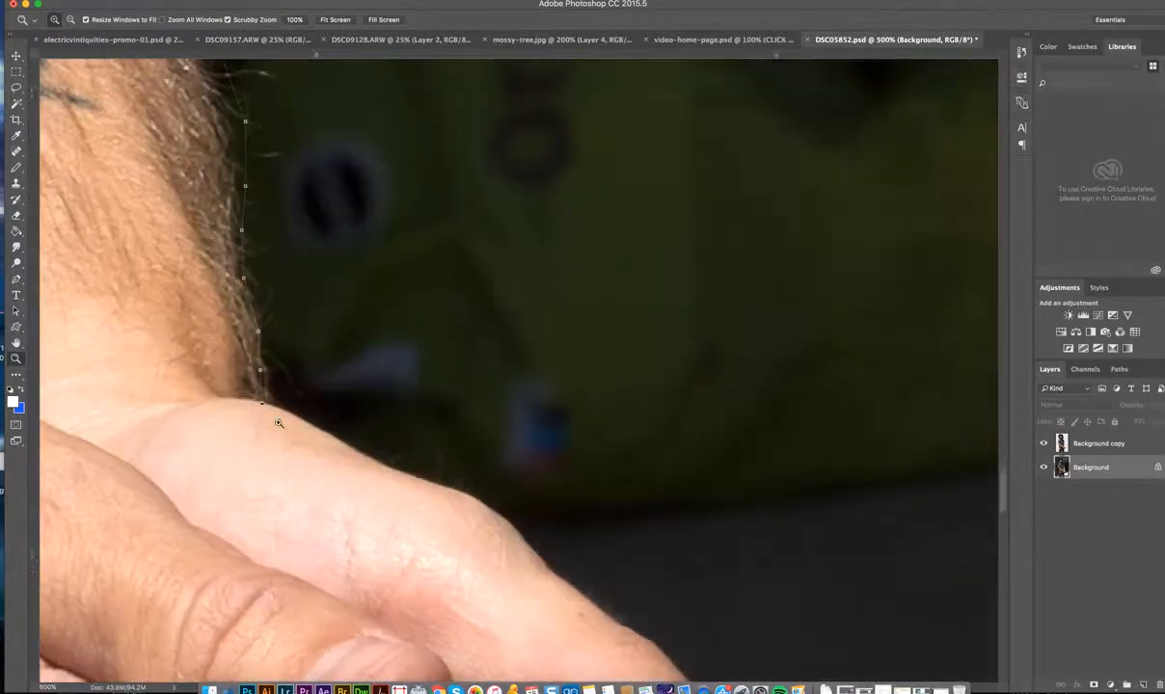
key(p)
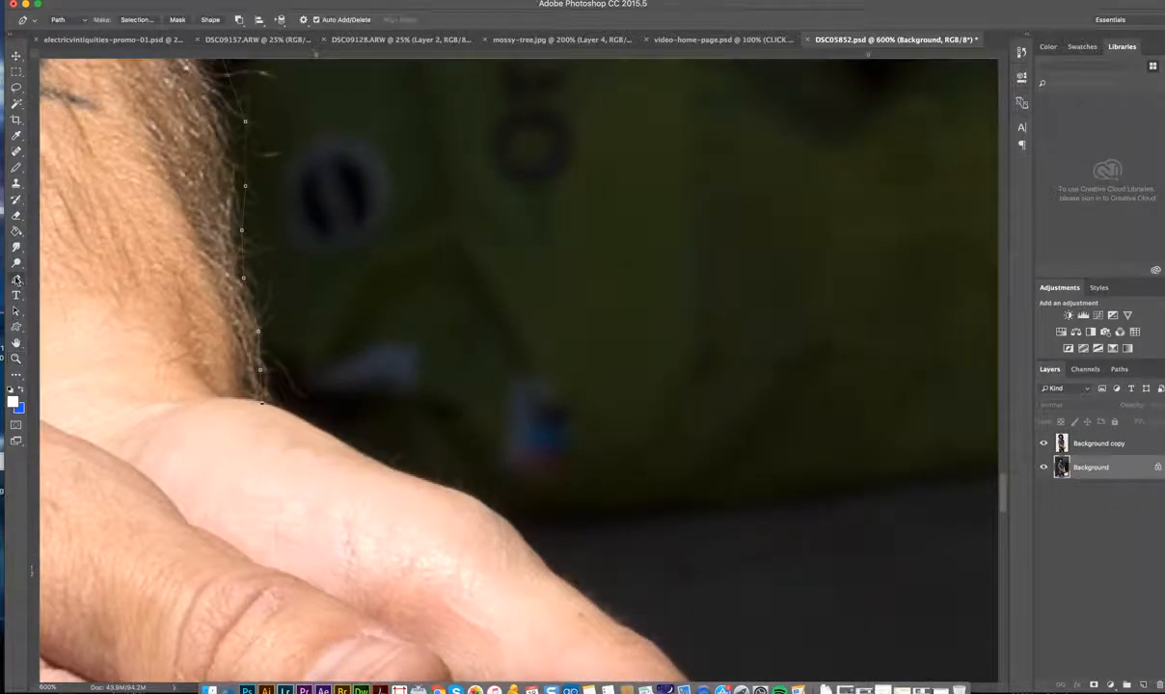
click(332, 447)
click(366, 459)
click(381, 467)
click(402, 474)
click(467, 493)
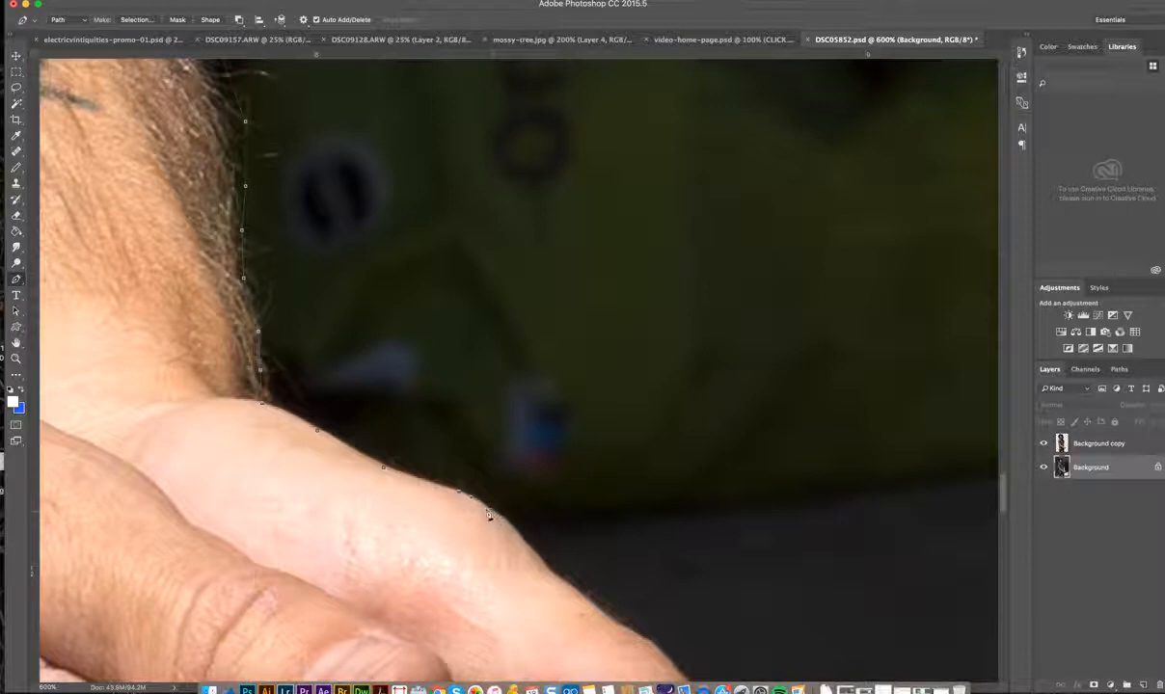
Trace down past the knuckle bend along the outer edge of the outstretched finger.
click(493, 519)
click(553, 574)
click(559, 580)
click(599, 614)
Trace the rest of the finger's upper edge, past the base of the nail and around to the front of the fingertip.
scroll(620, 631, right, 10)
scroll(620, 630, down, 5)
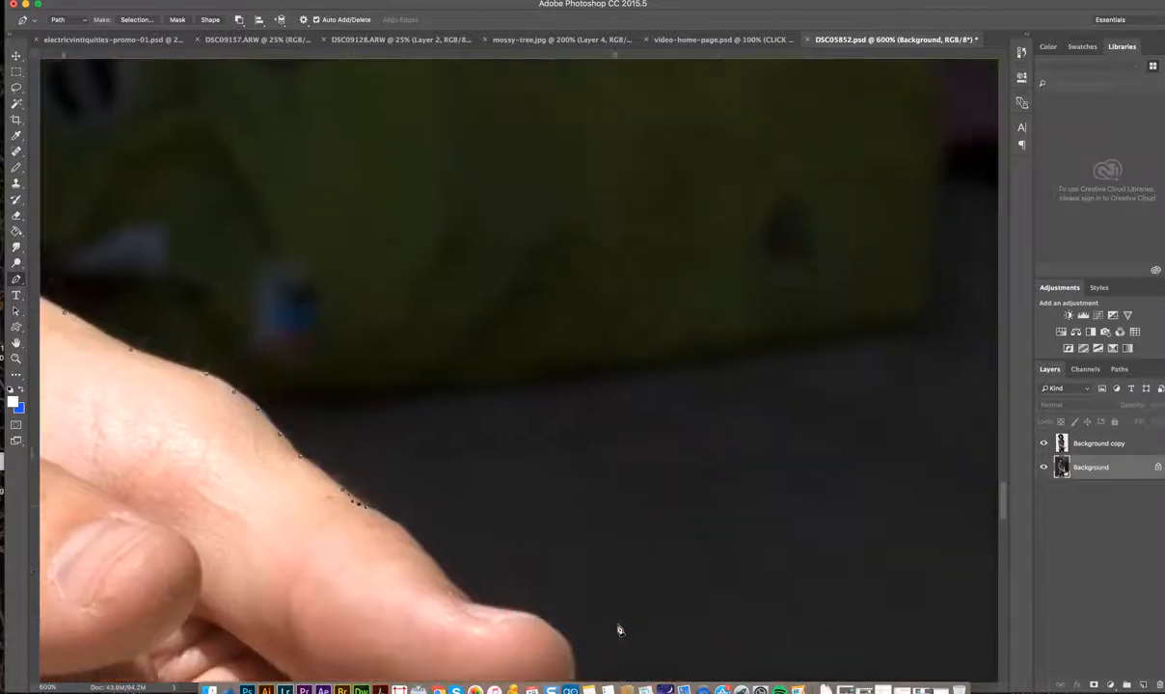
click(325, 487)
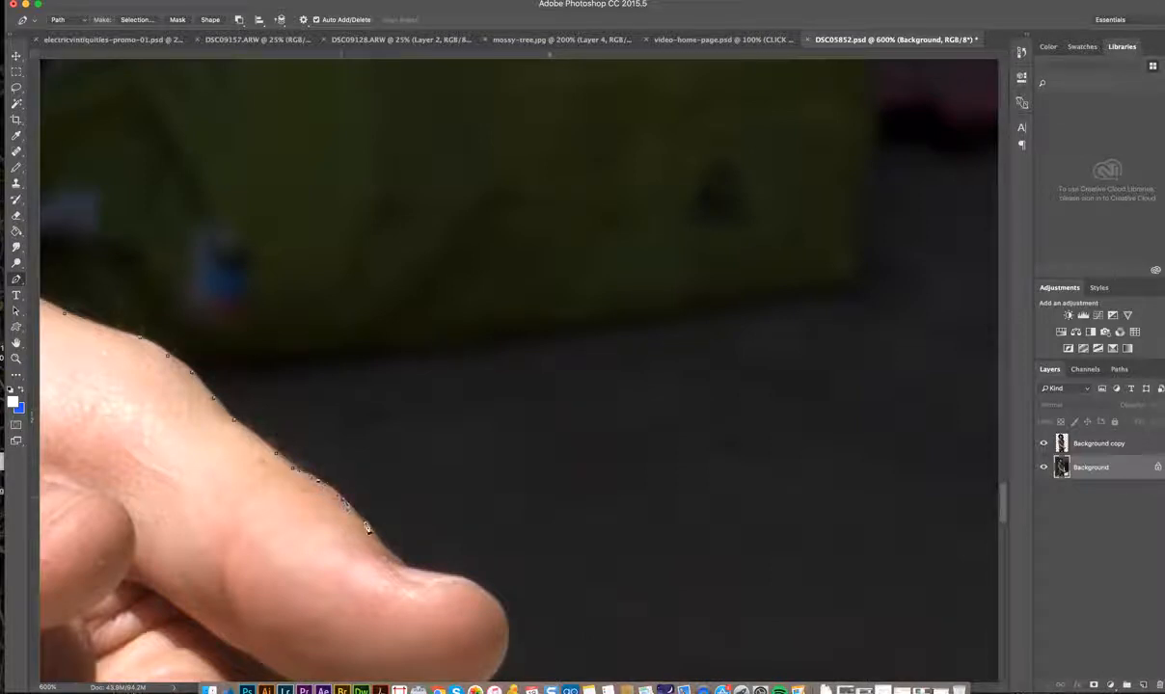
click(362, 526)
drag(374, 539, 386, 556)
click(418, 571)
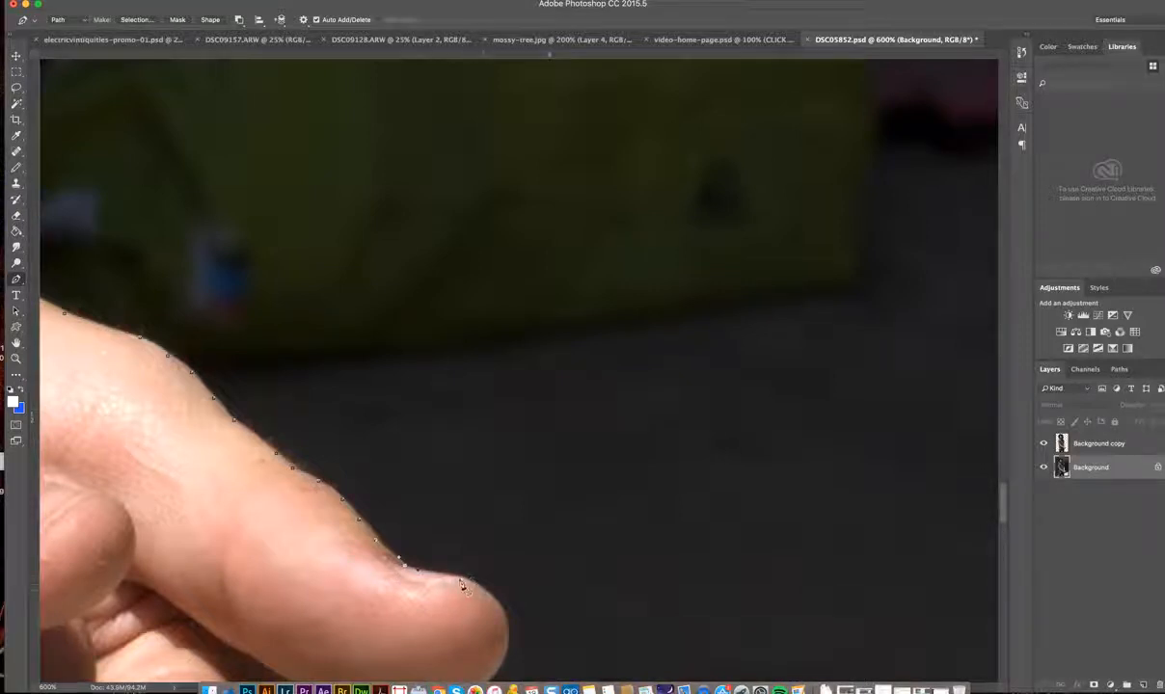
drag(460, 580, 474, 587)
scroll(509, 643, down, 4)
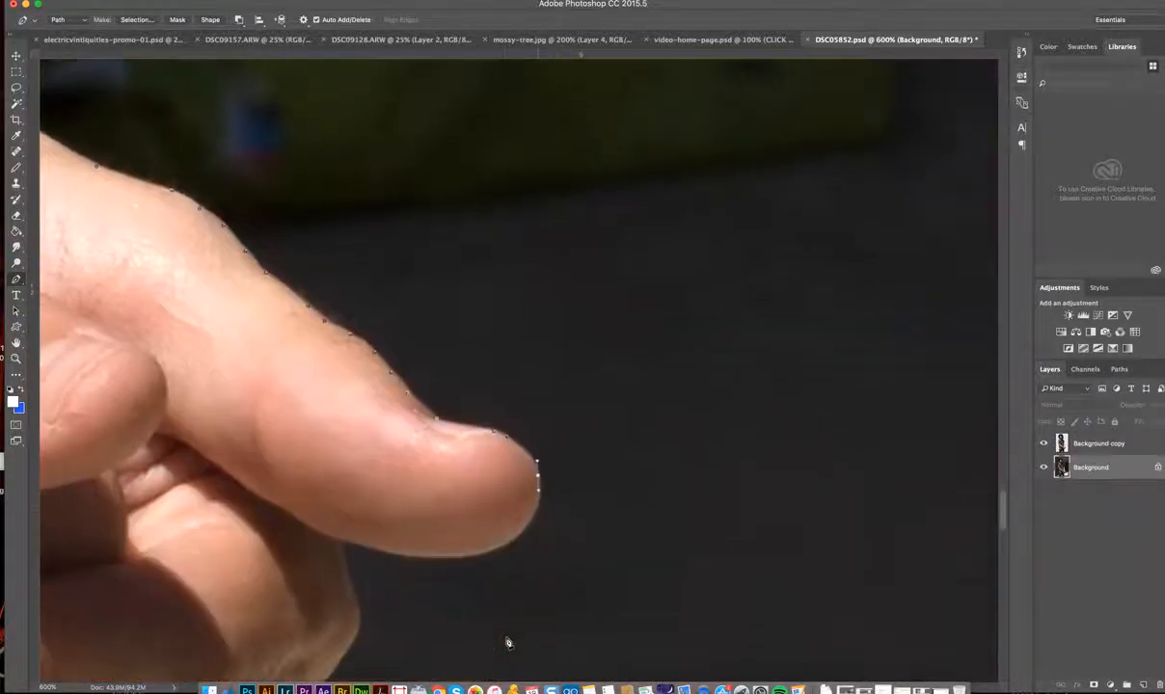
drag(484, 511, 433, 521)
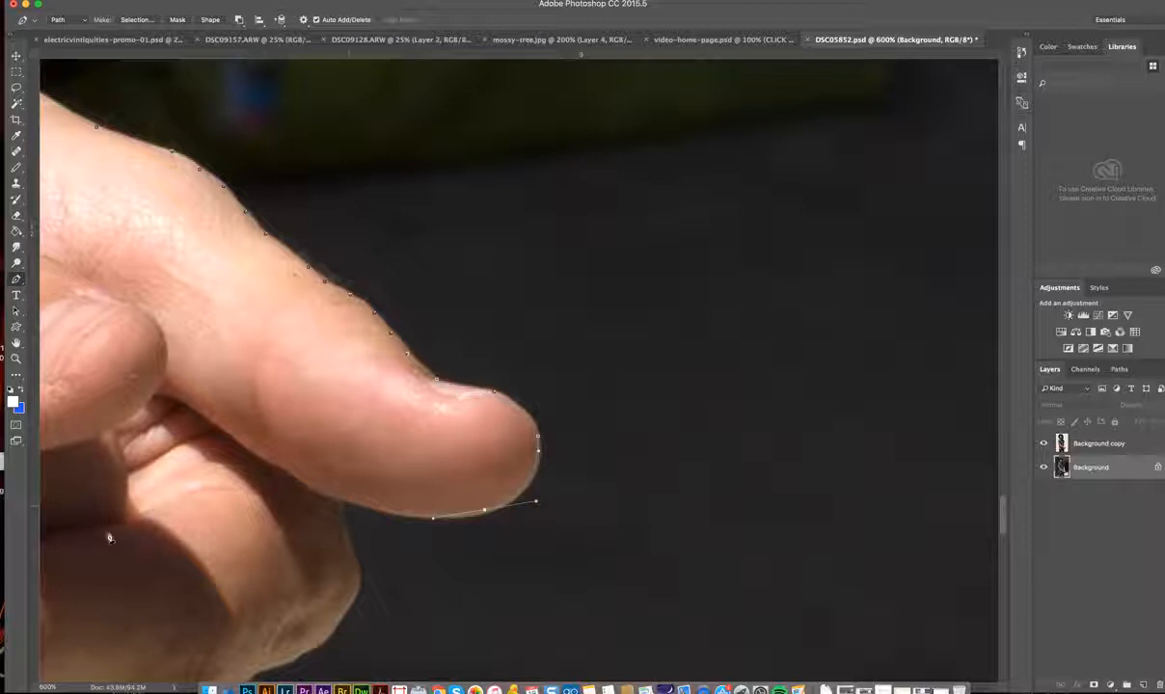
key(z)
click(355, 516)
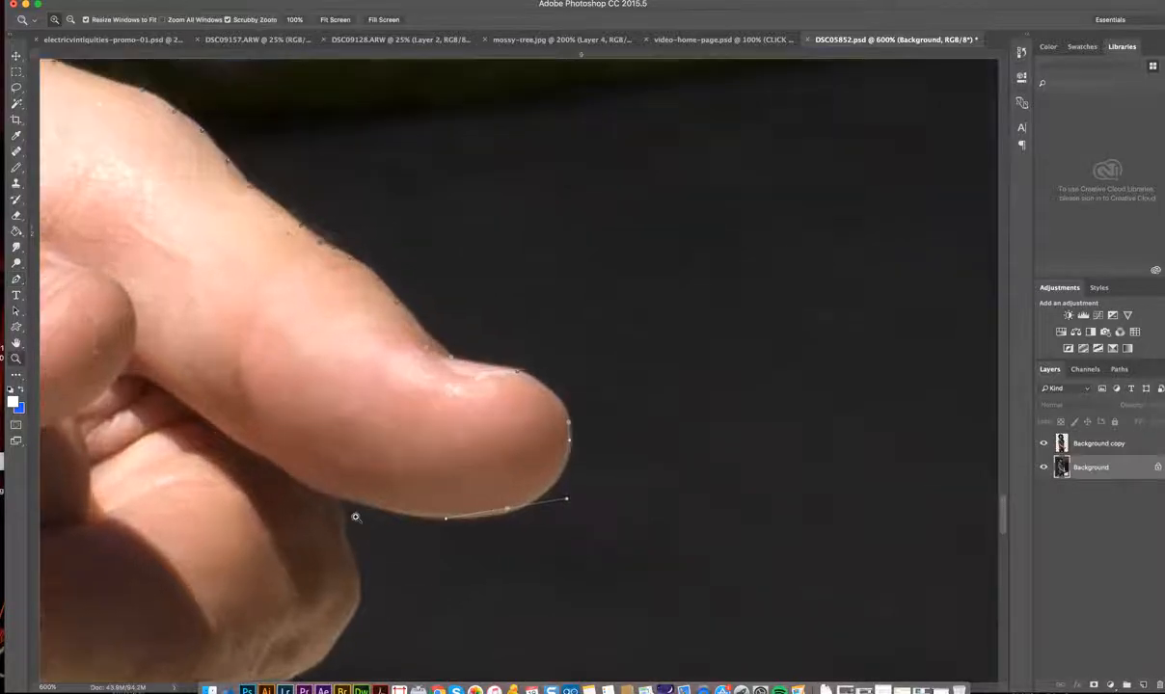
click(355, 516)
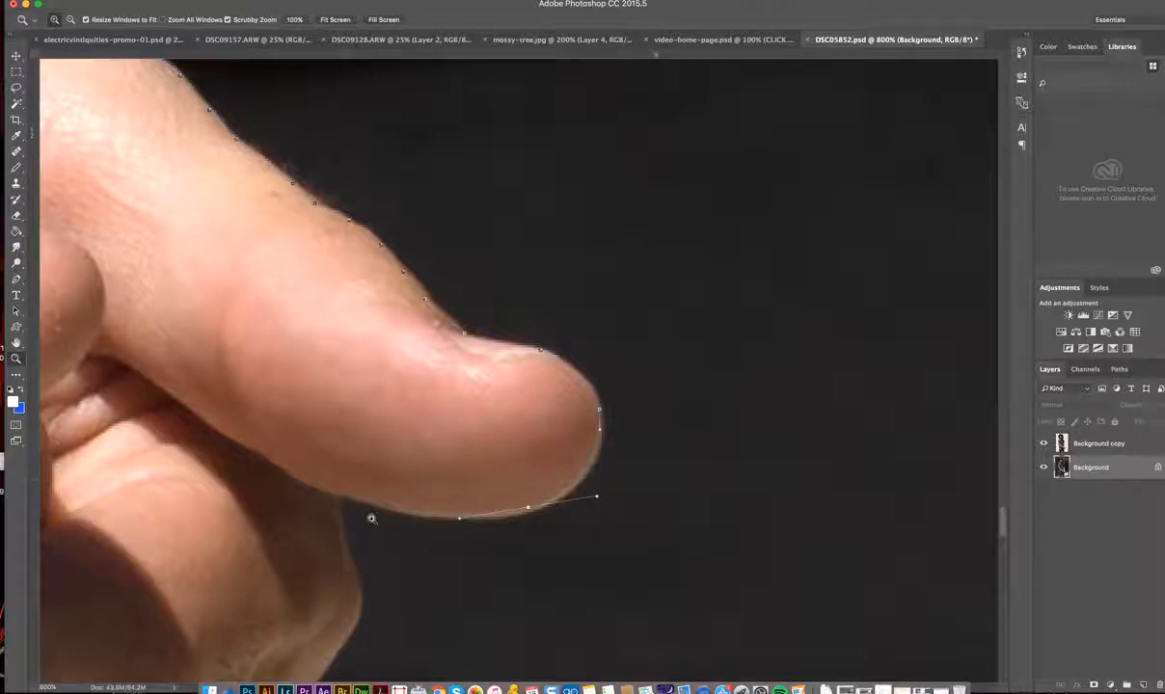
click(17, 276)
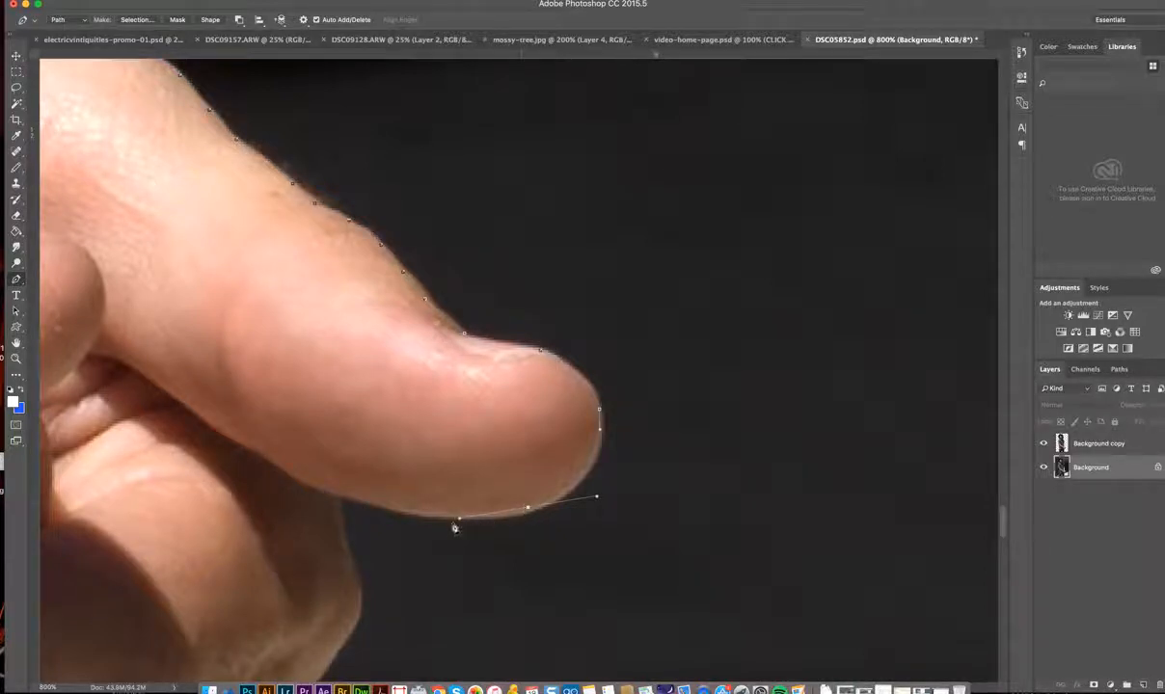
alt+click(528, 509)
key(alt+super+z)
Curve the path around the underside of the fingertip and back to where the finger below emerges.
drag(583, 480, 562, 500)
drag(475, 516, 407, 518)
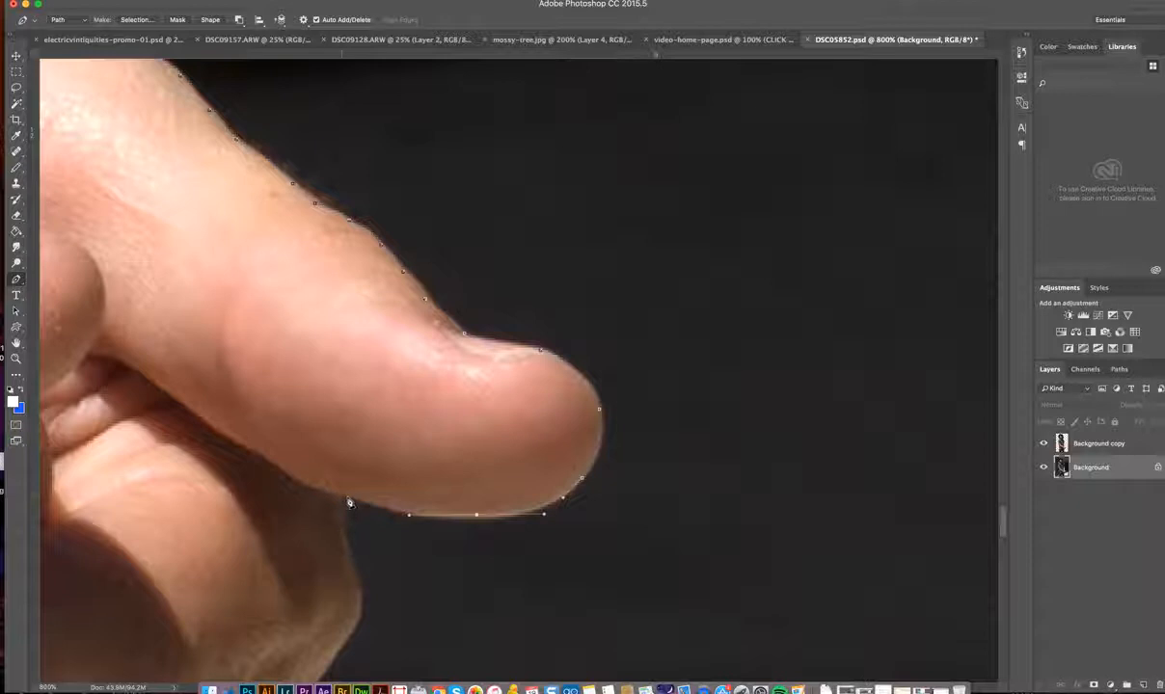
click(346, 498)
Turn the path sharply downward at the junction of the two fingers, placing an anchor on the lower finger's edge.
key(z)
click(335, 493)
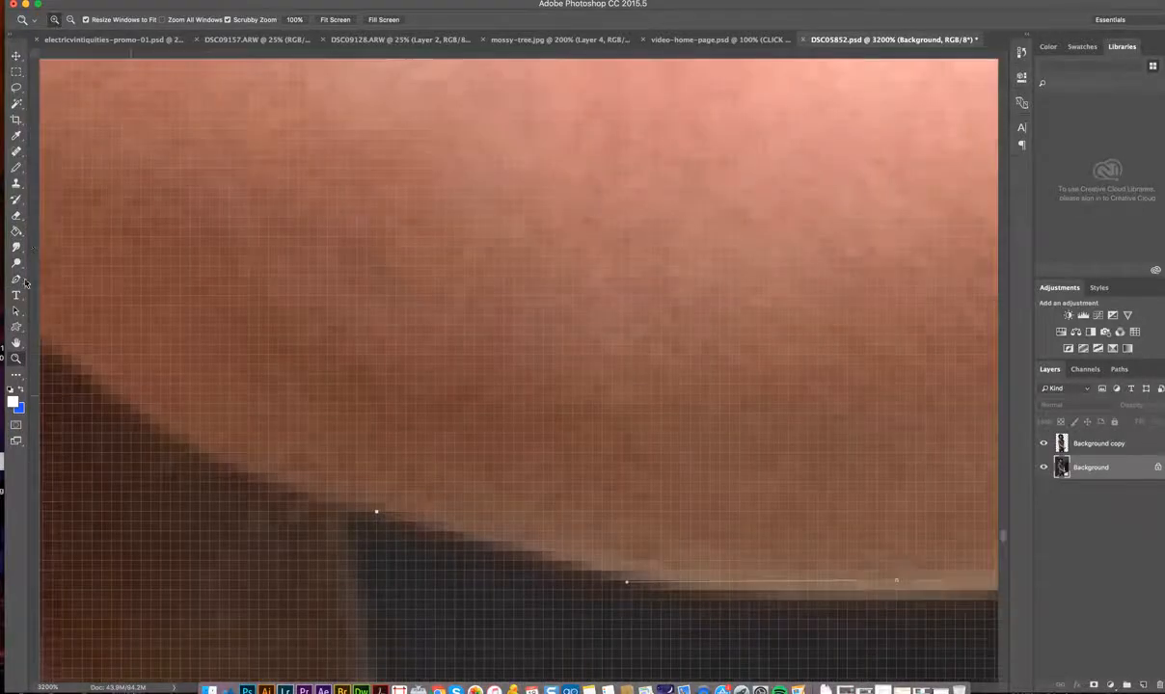
click(17, 278)
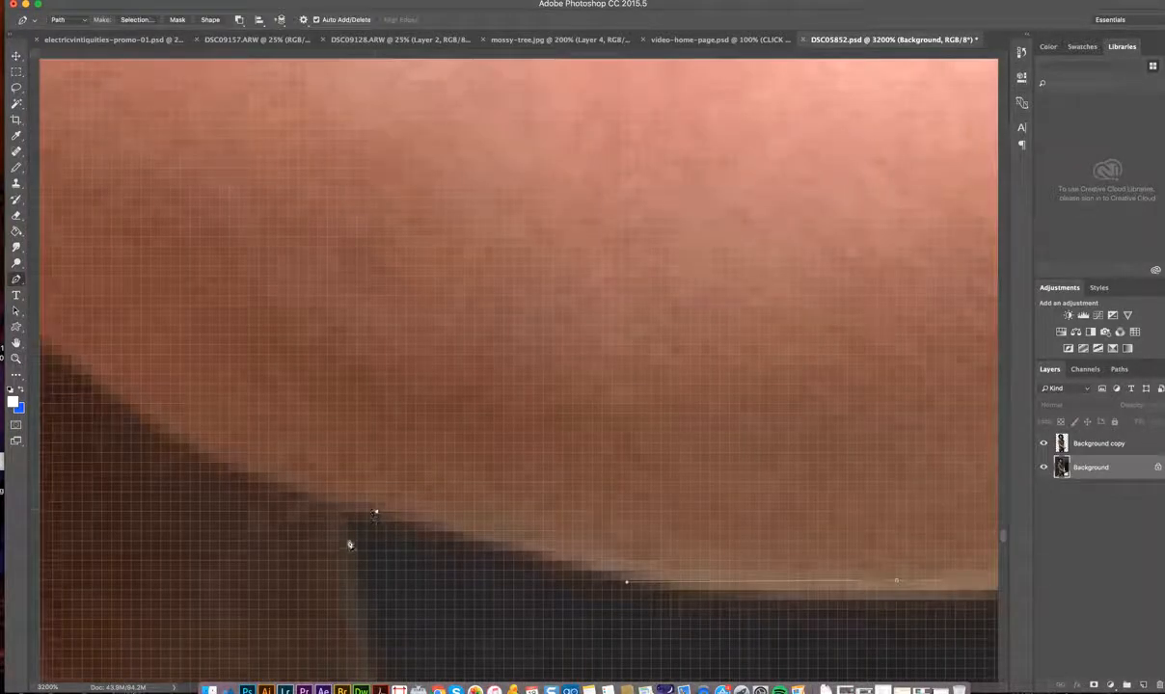
drag(347, 540, 350, 576)
Trace around the outer bulge of the folded finger below, following its edge to the underside of the knuckle.
click(15, 359)
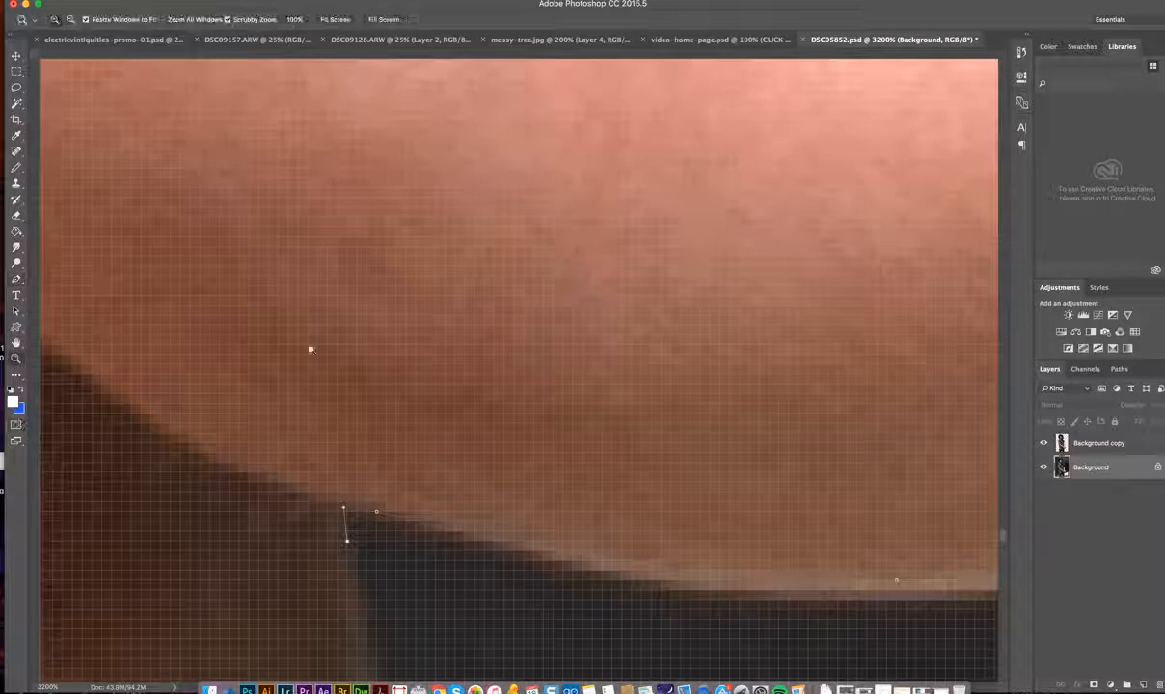
alt+click(296, 339)
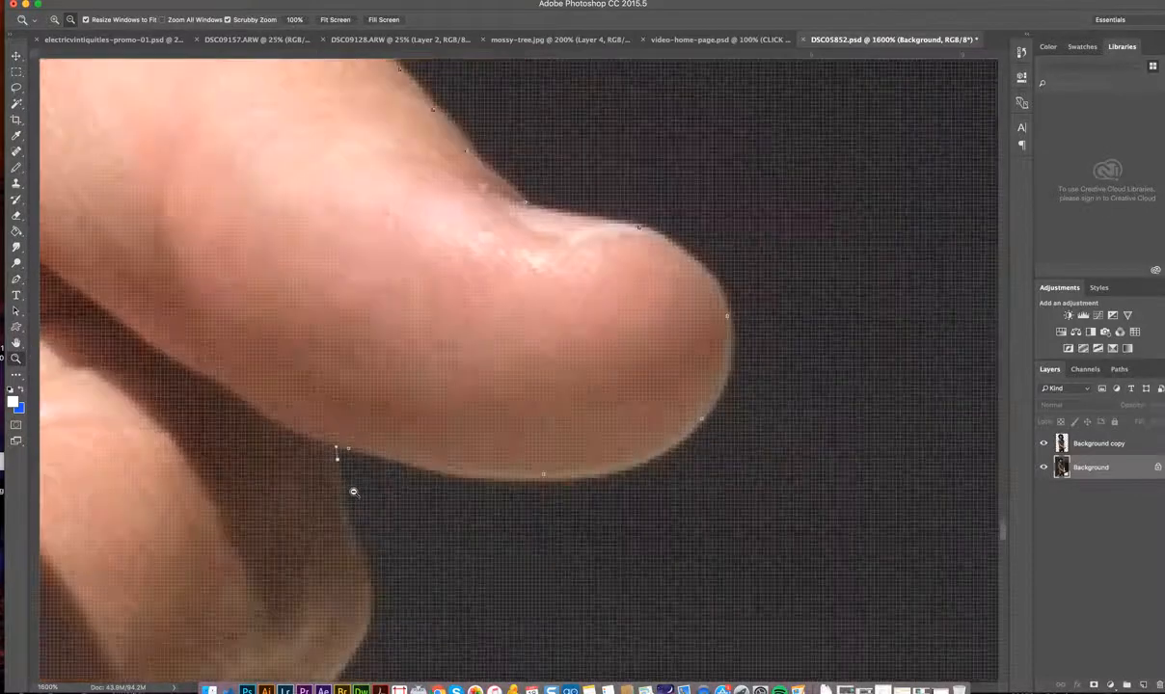
alt+click(353, 492)
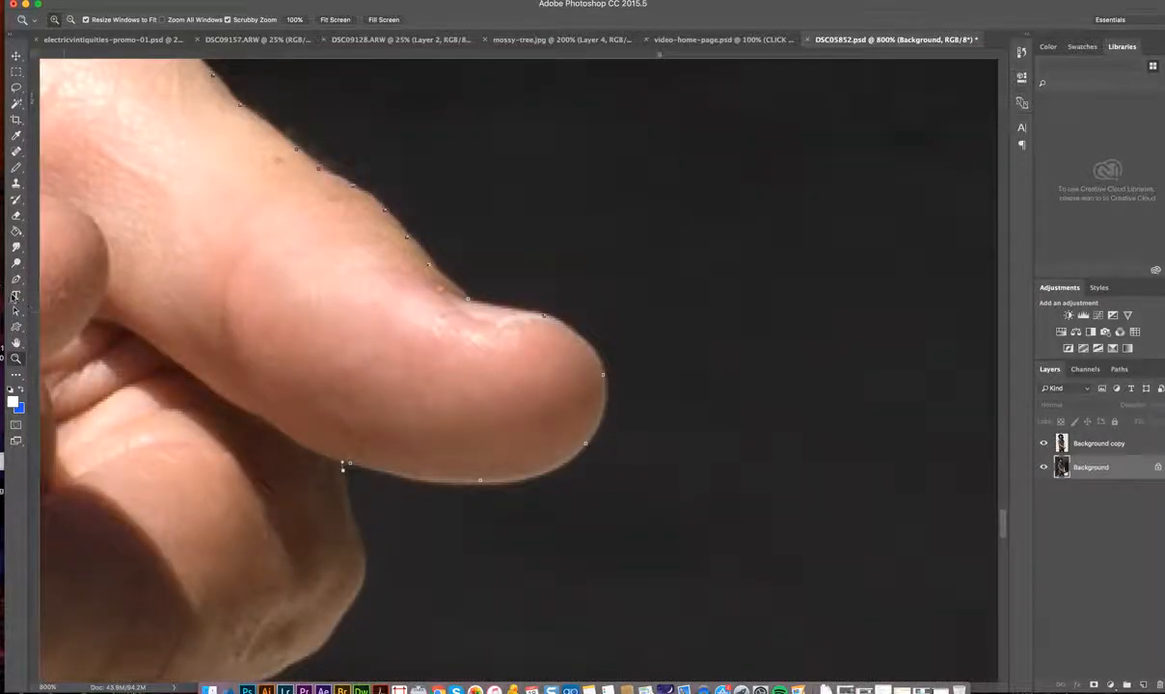
click(15, 278)
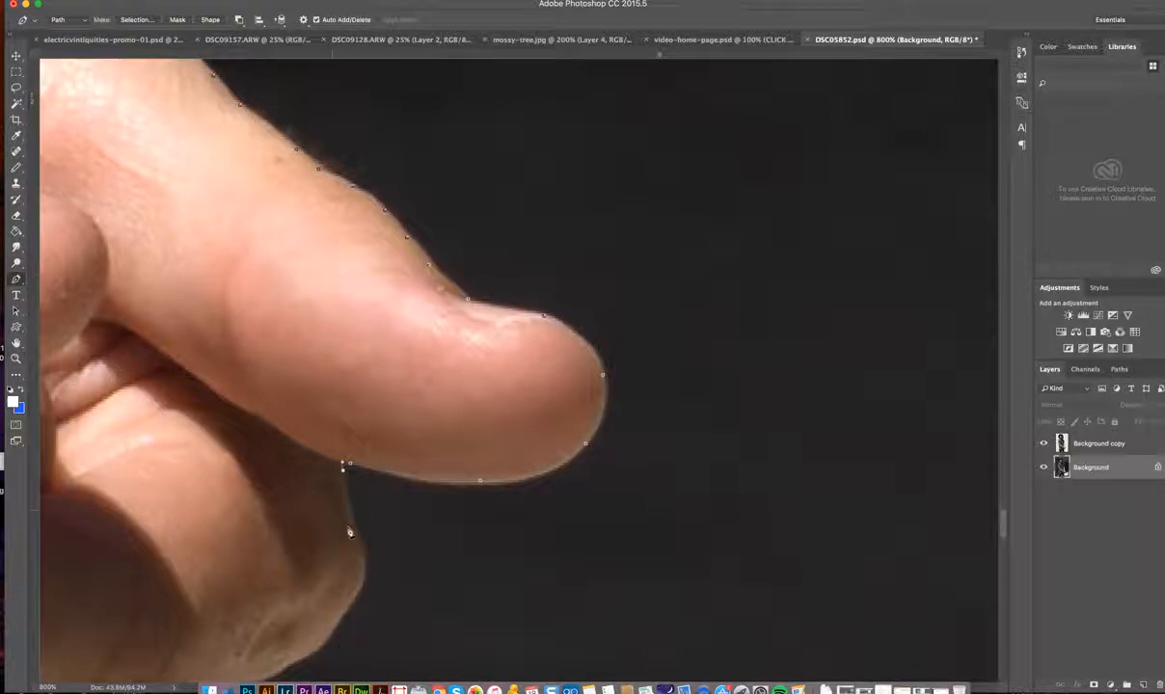
drag(351, 523, 360, 544)
drag(363, 591, 357, 592)
drag(311, 653, 300, 658)
Bring the path into the notch below that knuckle and down the outer side of the next folded finger.
scroll(300, 658, down, 5)
scroll(300, 658, left, 5)
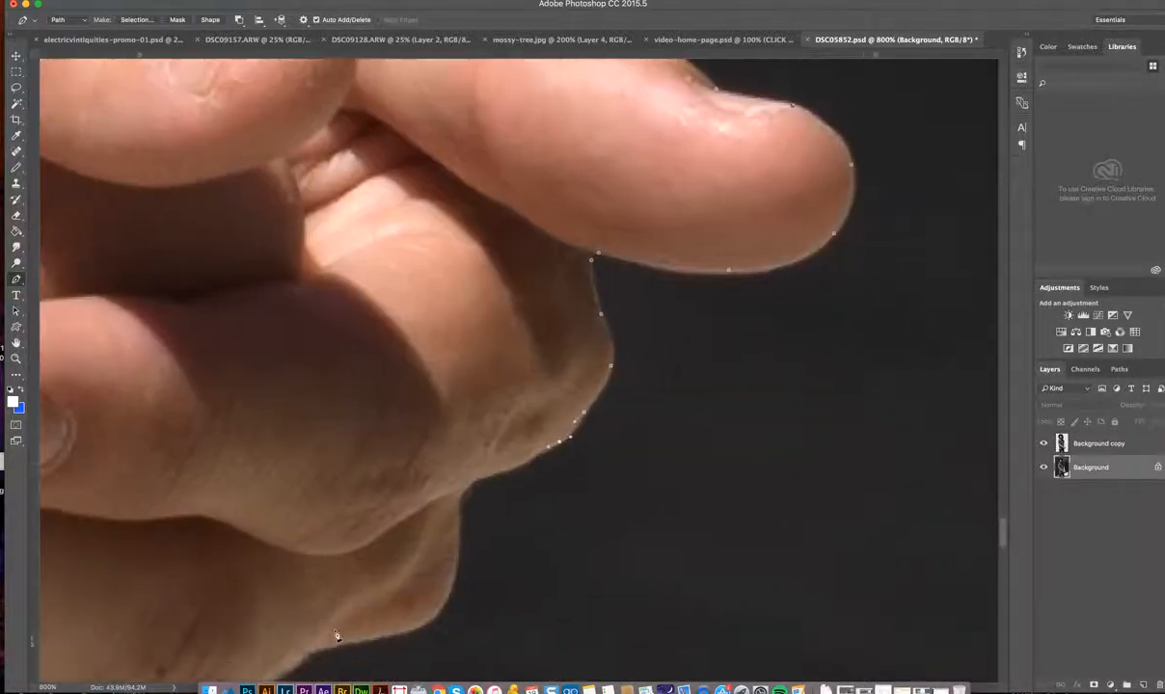
scroll(336, 635, down, 2)
scroll(336, 636, left, 2)
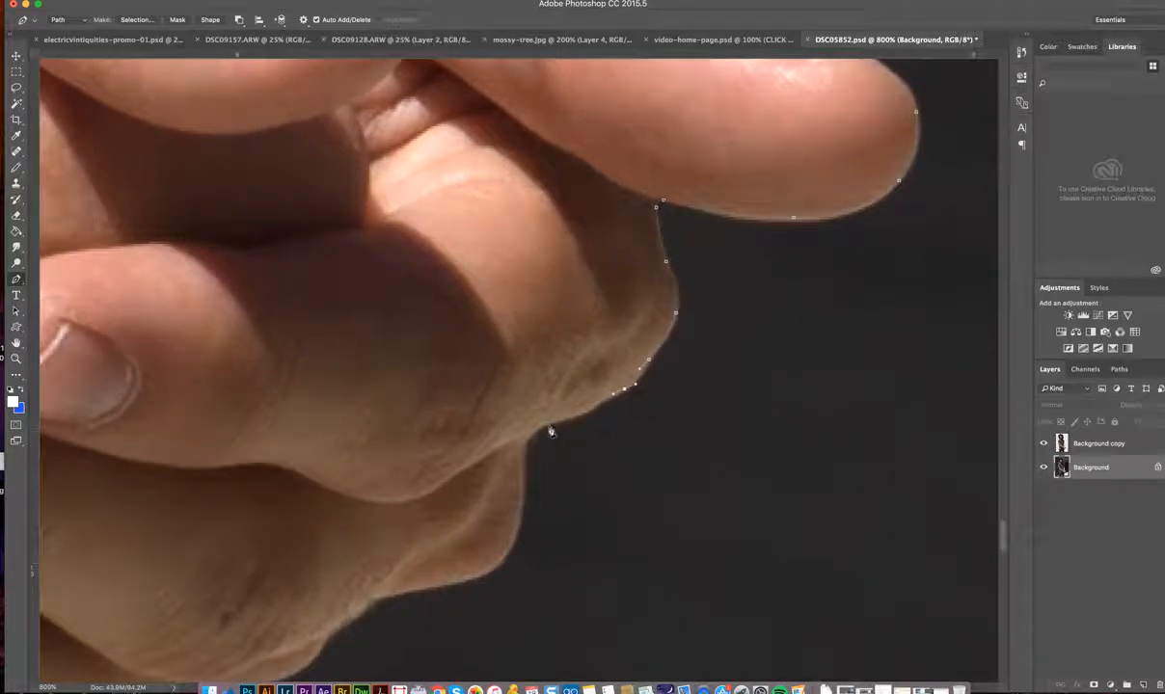
drag(536, 429, 515, 427)
click(519, 503)
click(521, 538)
Round the lower corner of this second knuckle and trace its underside inward toward the third finger.
click(501, 559)
click(482, 578)
click(443, 583)
click(401, 591)
click(349, 622)
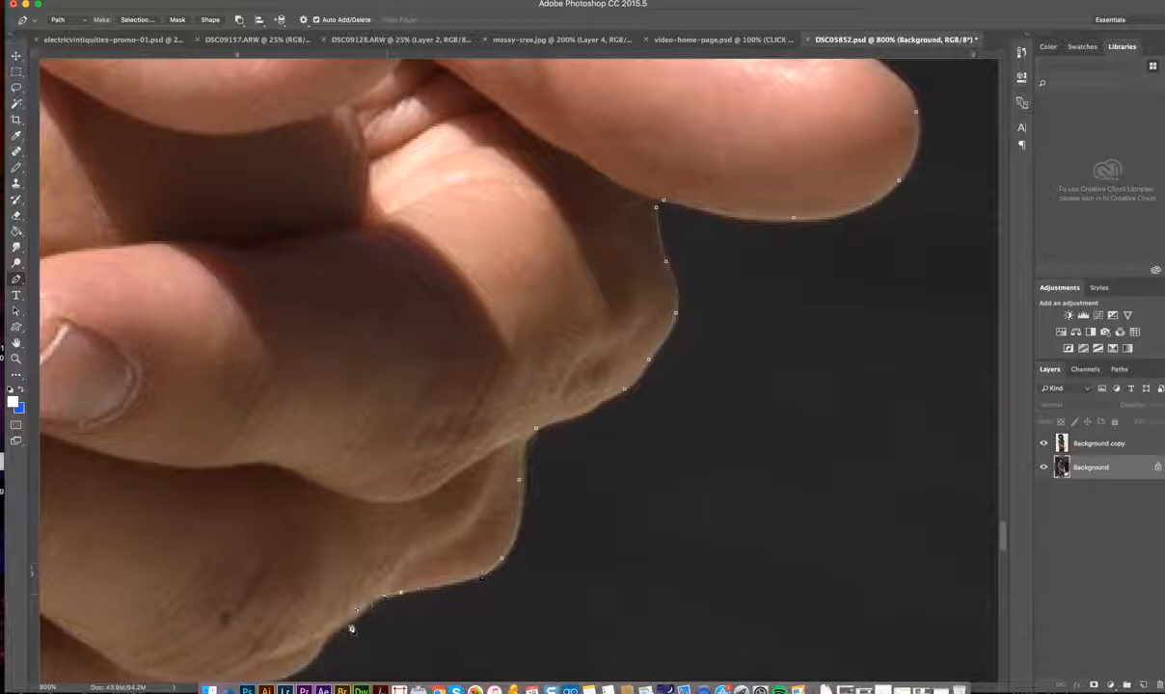
Trace around the small bulge beneath the hand to where the hairy part of the next finger begins.
scroll(351, 626, down, 3)
scroll(351, 627, down, 5)
scroll(351, 627, left, 5)
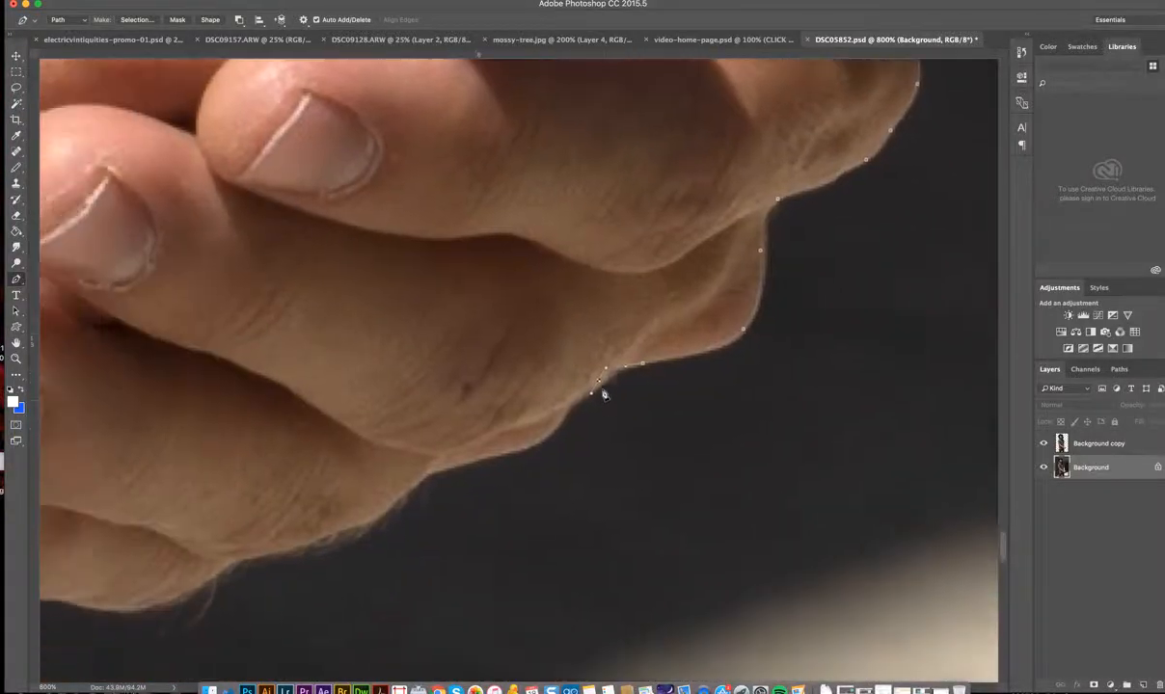
click(563, 415)
click(545, 439)
click(421, 479)
Trace the hairy underside of the next finger and turn the path down onto the little finger's edge.
click(406, 489)
click(325, 533)
click(302, 546)
click(284, 548)
drag(263, 561, 223, 559)
drag(223, 561, 193, 592)
Follow the underside of the little finger until it meets the dark trousers, and turn the path down there.
scroll(141, 609, left, 10)
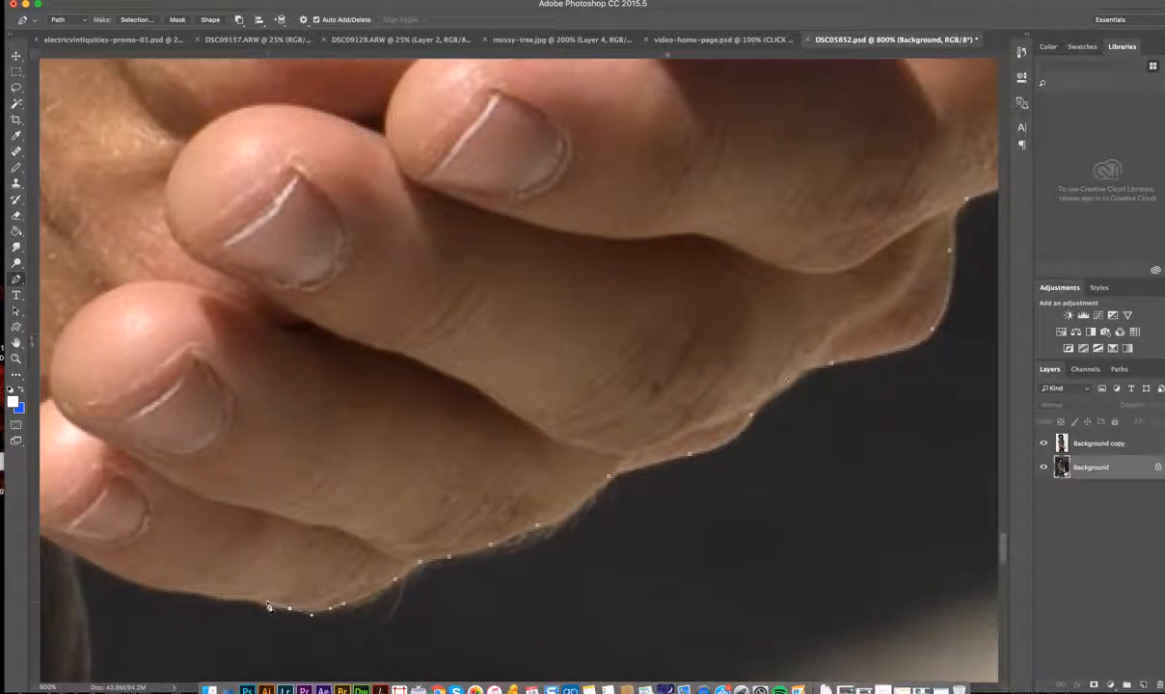
drag(232, 597, 117, 573)
drag(73, 564, 72, 569)
Trace the outer edge of the trouser leg from the little finger down past the shadow line into the sunlit ground.
scroll(76, 575, left, 6)
scroll(76, 575, down, 5)
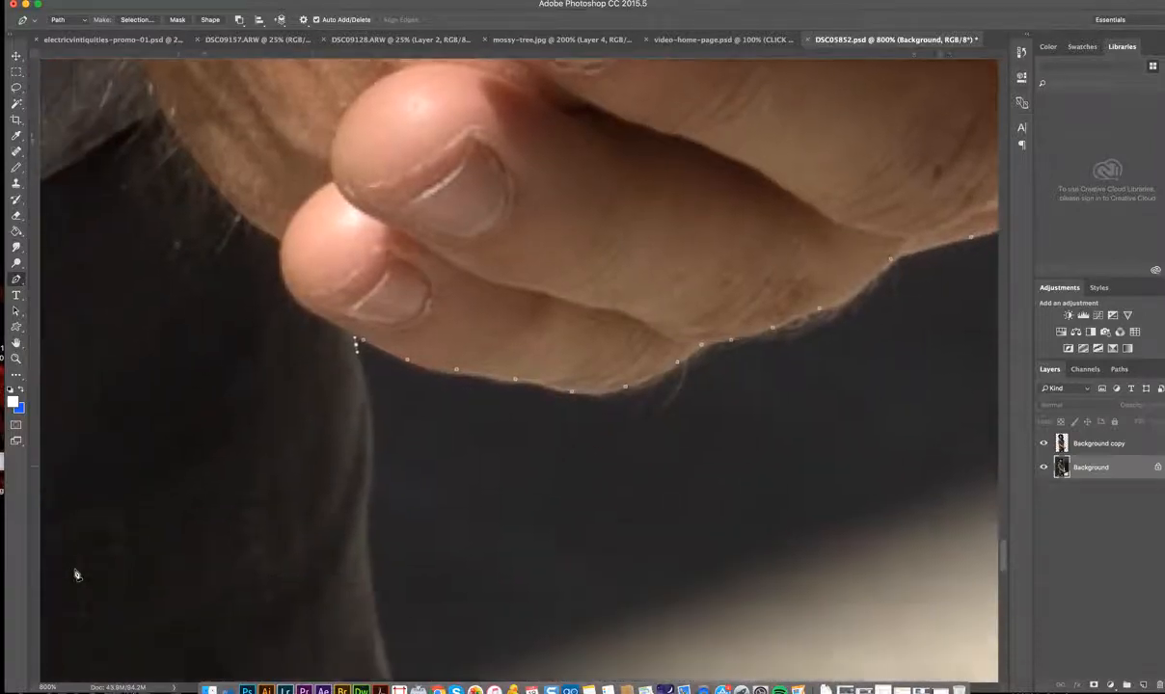
scroll(76, 575, down, 2)
scroll(76, 575, left, 1)
click(15, 359)
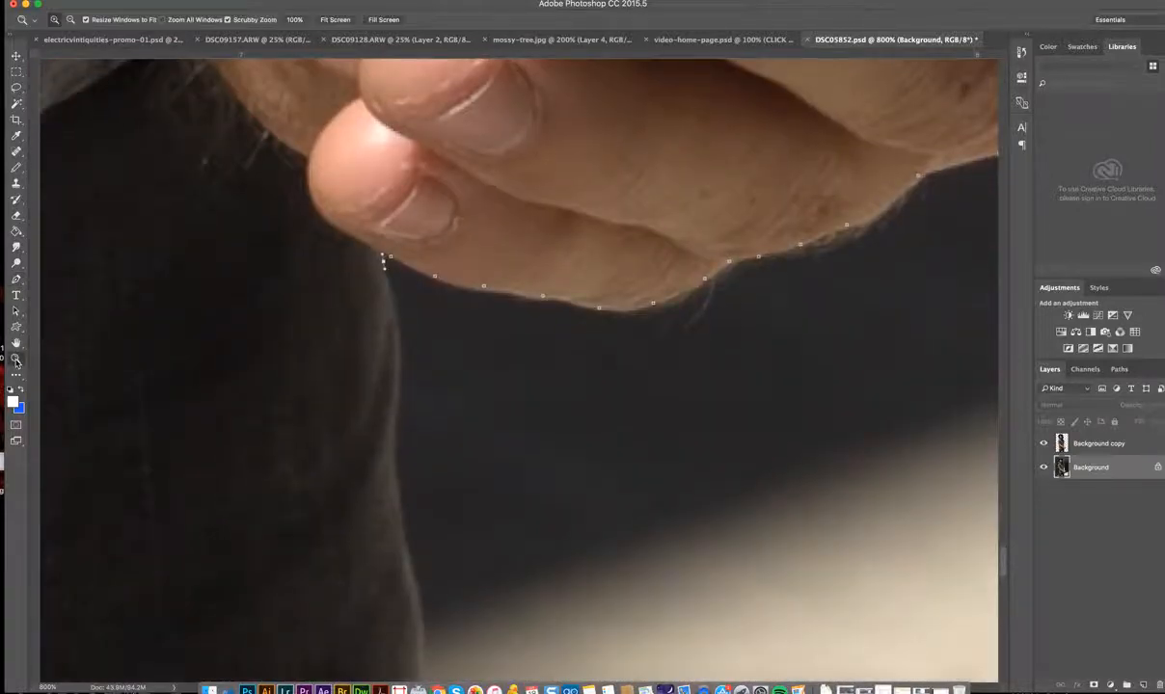
alt+click(353, 351)
alt+click(380, 481)
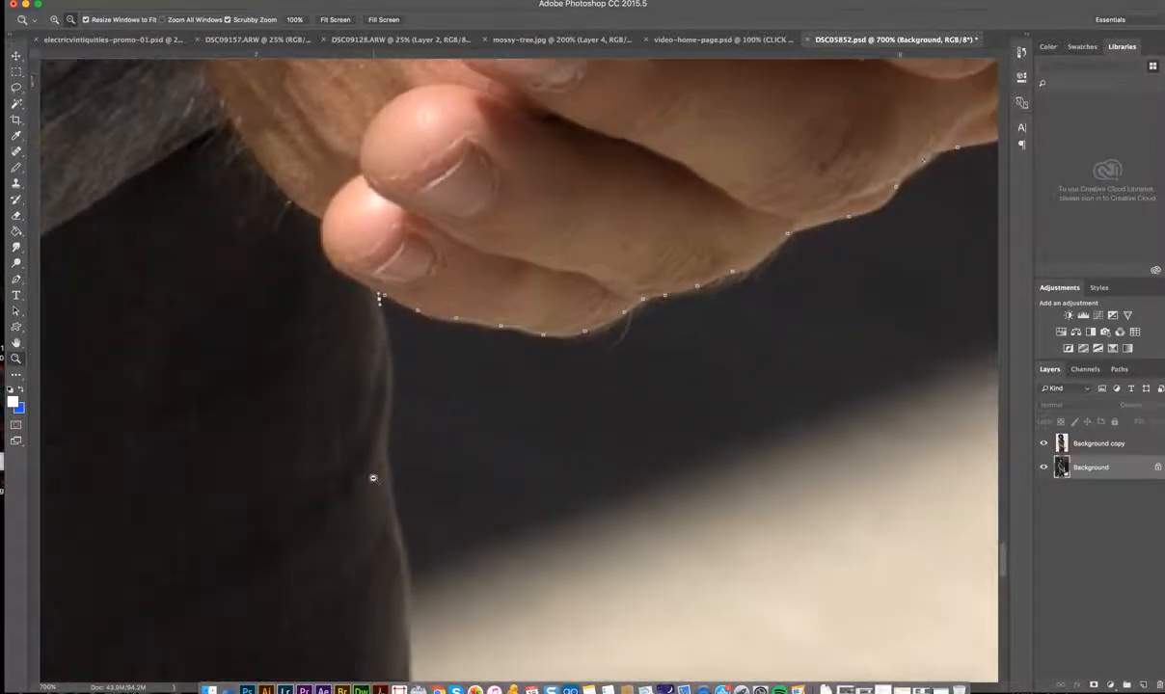
alt+click(373, 479)
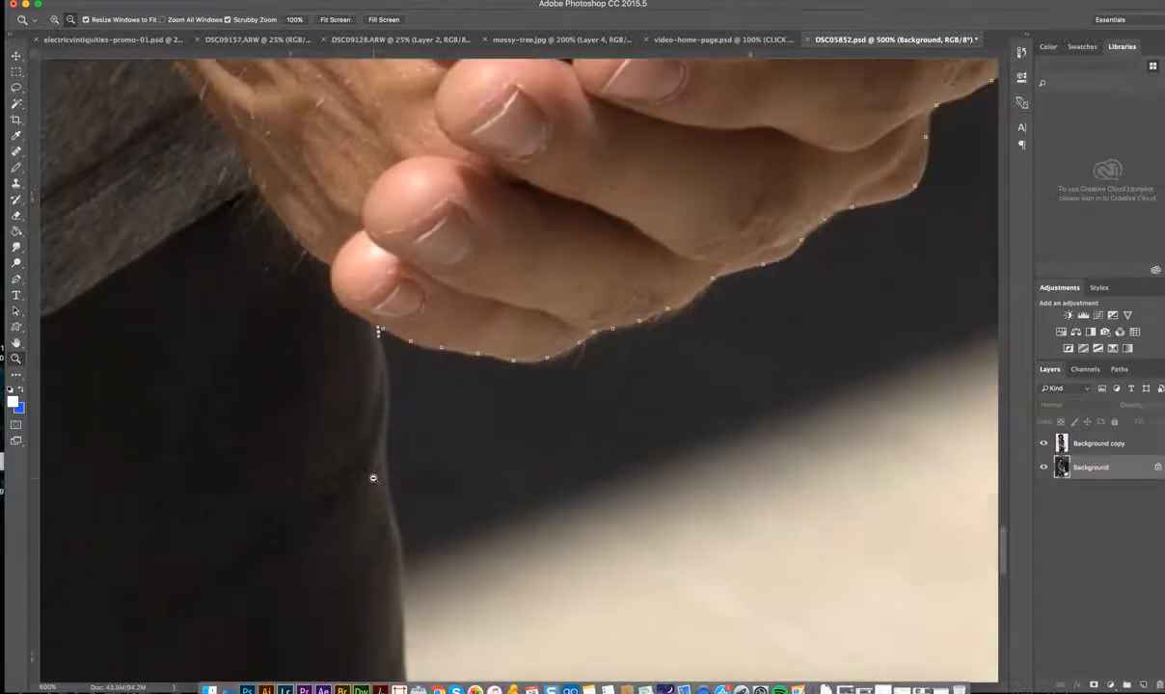
scroll(374, 478, down, 3)
scroll(373, 479, left, 1)
scroll(373, 478, down, 2)
scroll(374, 478, left, 3)
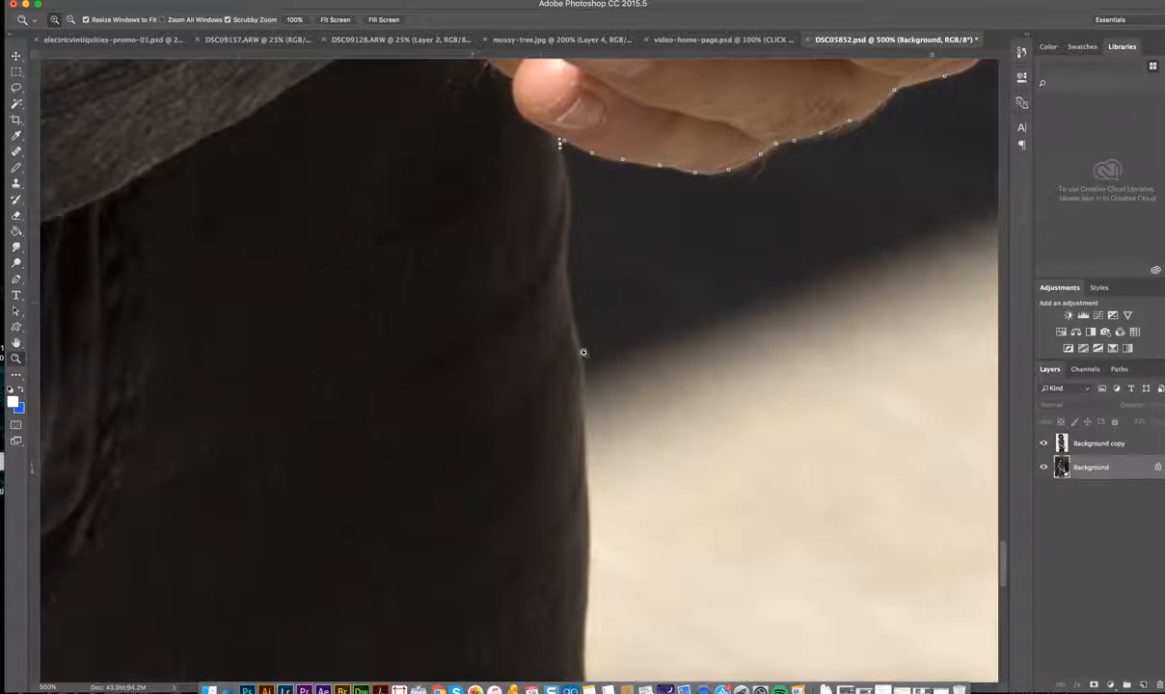
click(16, 277)
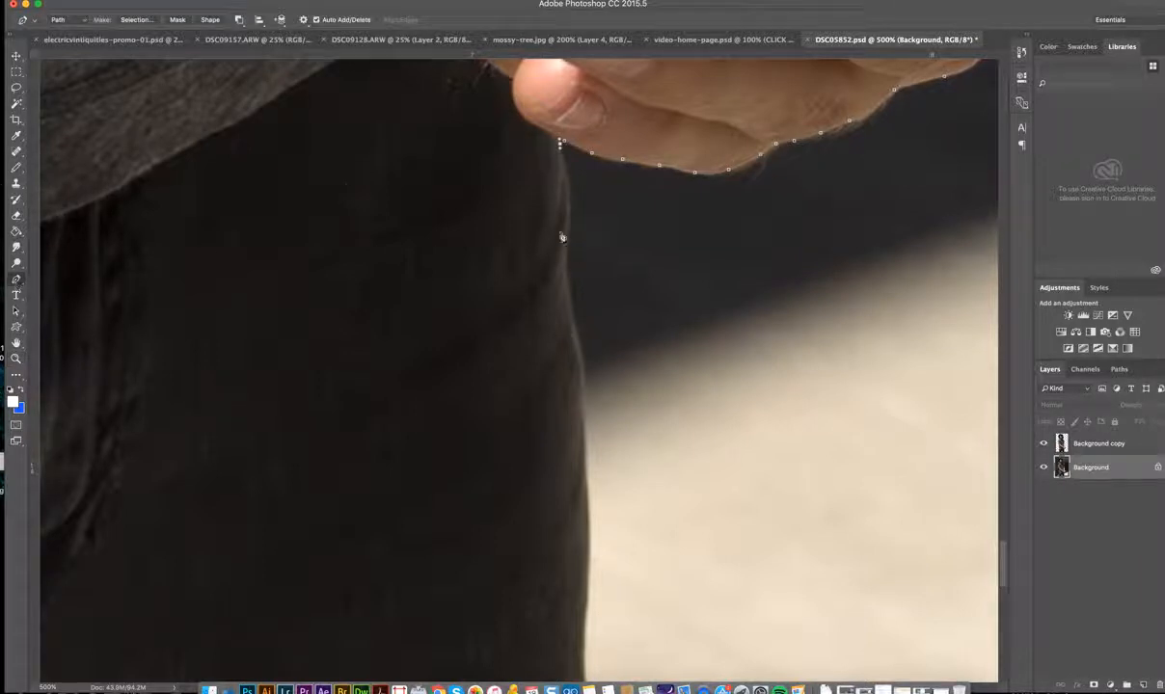
drag(567, 193, 567, 205)
drag(564, 280, 566, 293)
drag(580, 386, 580, 400)
drag(581, 446, 584, 518)
Continue the path down the trouser leg and around the outward fold, keeping just inside the dark fabric.
scroll(584, 518, down, 5)
scroll(585, 531, down, 3)
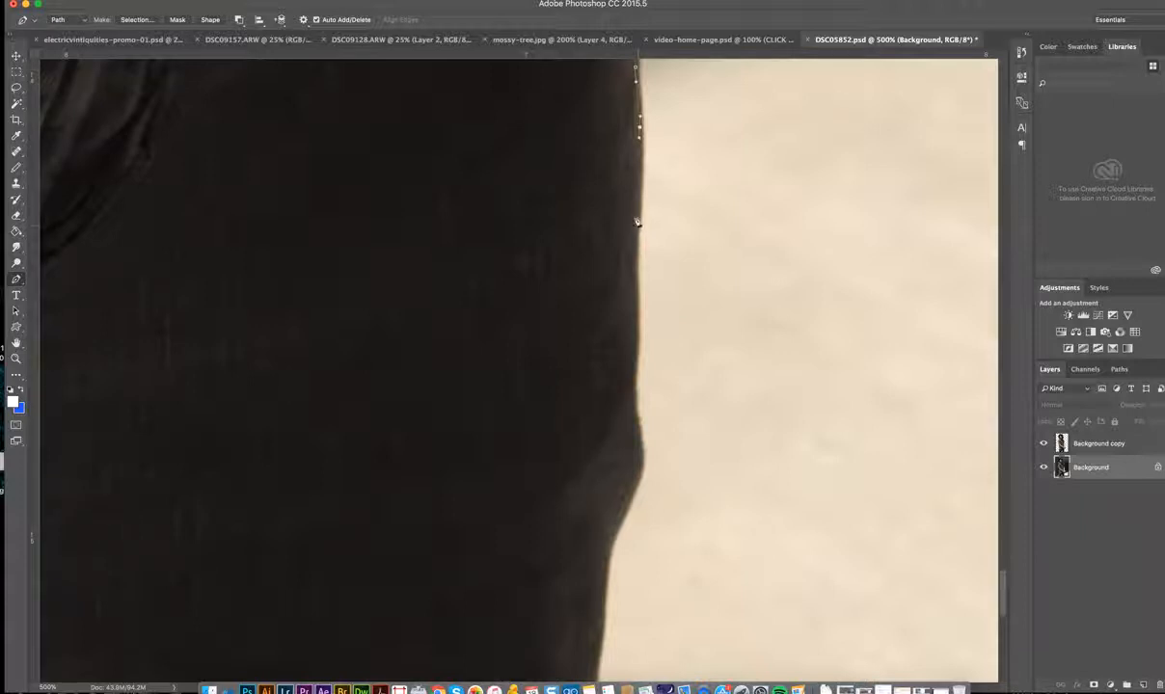
drag(637, 221, 637, 233)
drag(634, 279, 634, 287)
drag(635, 358, 635, 412)
drag(641, 459, 640, 470)
drag(610, 537, 606, 547)
Trace the outer trouser edge from below the outward fold down to where the leg narrows, keeping the path just inside the dark fabric.
scroll(604, 540, down, 5)
scroll(603, 540, left, 2)
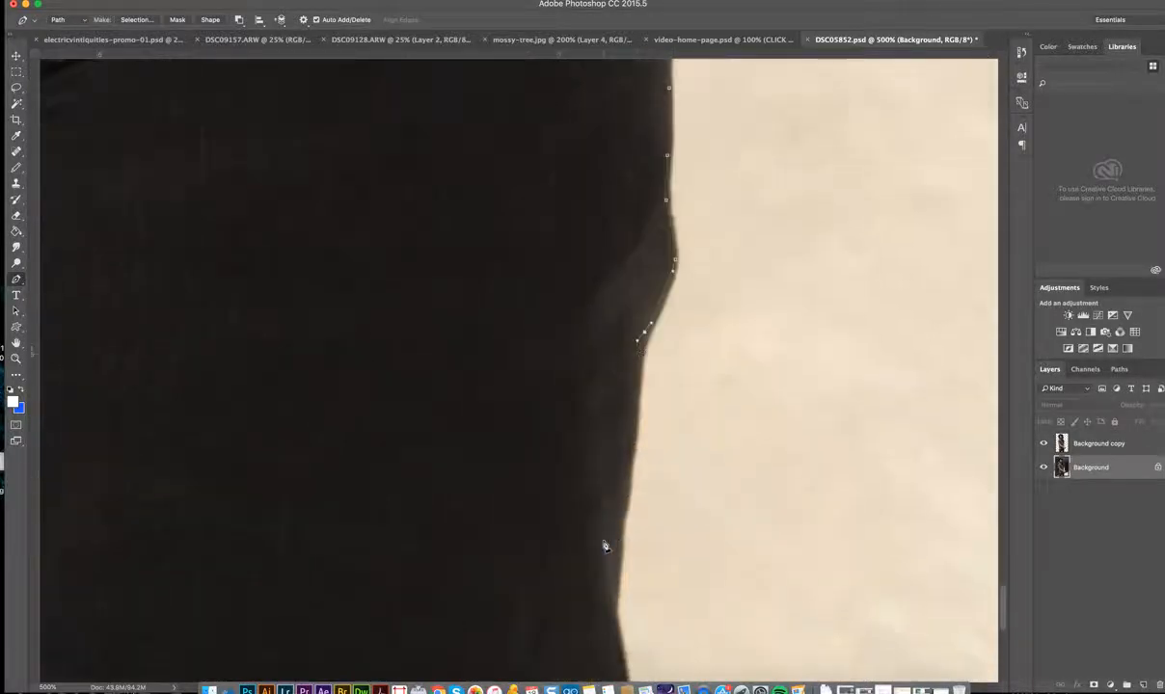
drag(685, 319, 685, 336)
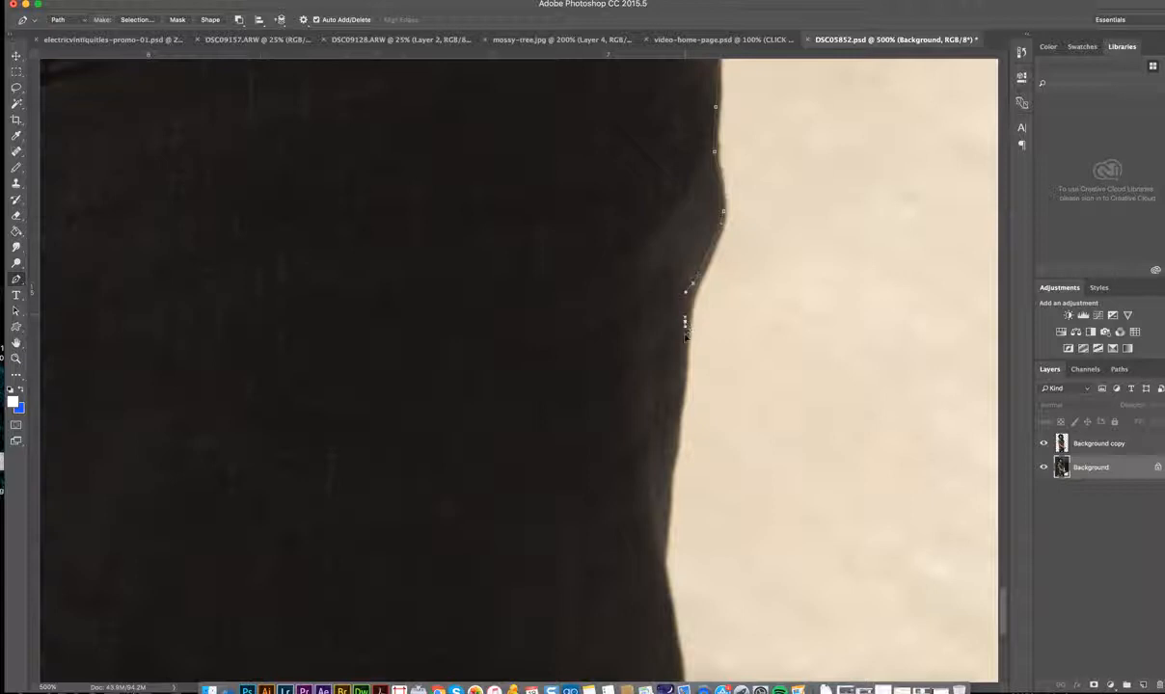
drag(683, 383, 673, 455)
drag(670, 503, 670, 499)
drag(664, 543, 666, 546)
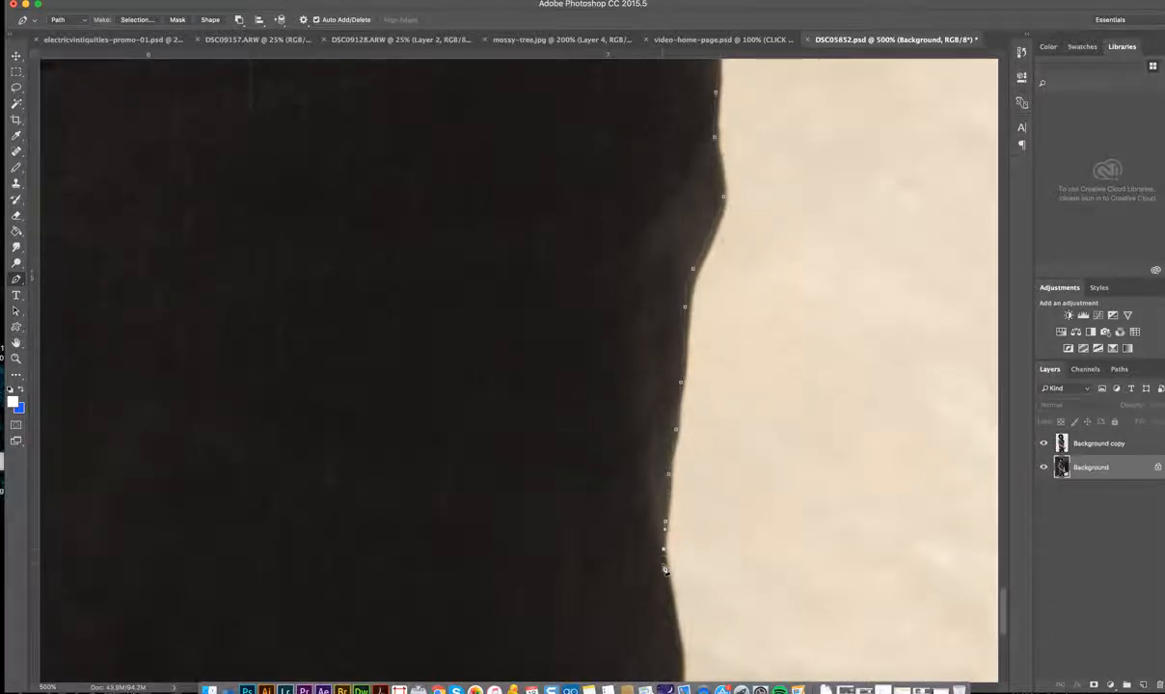
Follow the last bulge of the trouser leg and end this side of the path just below the photo's lower edge.
scroll(665, 569, down, 5)
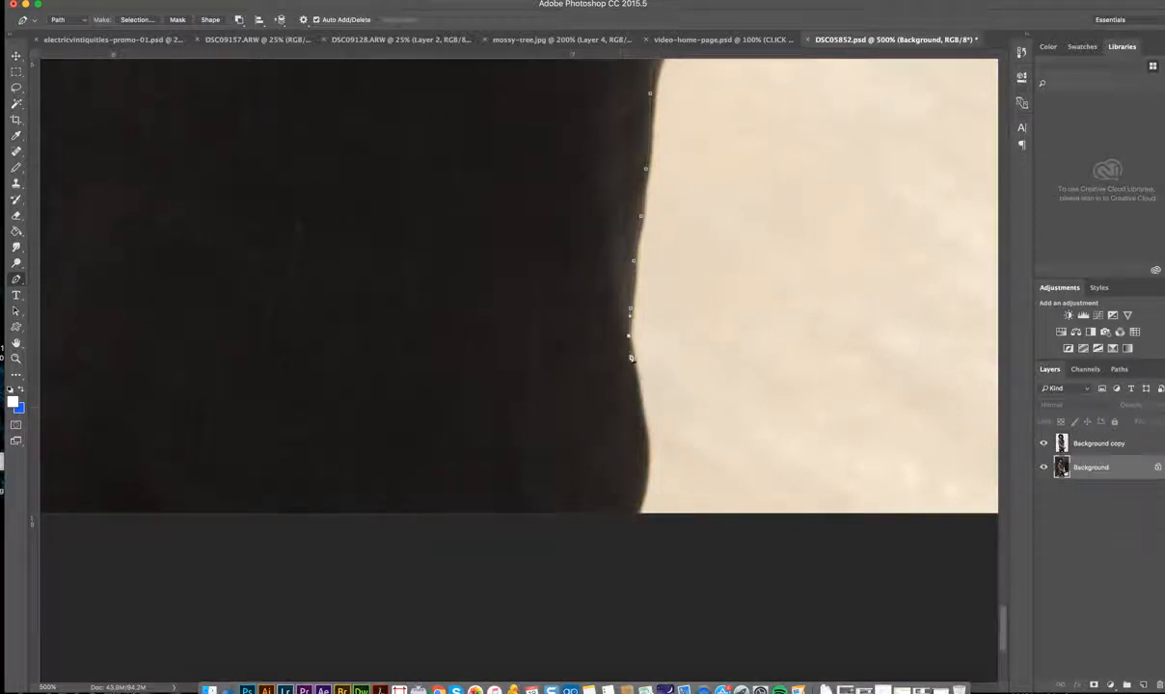
drag(631, 364, 636, 380)
drag(645, 484, 640, 506)
click(631, 525)
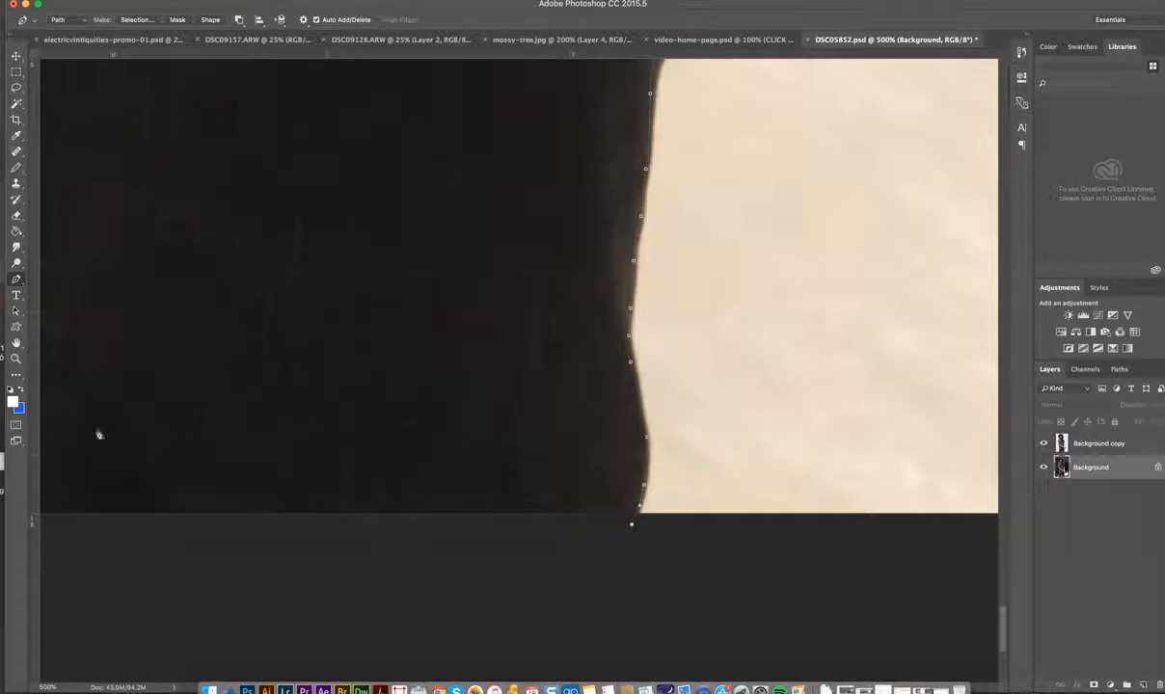
Run the path along beneath the photo to the near edge of the bright gap between the legs.
click(16, 358)
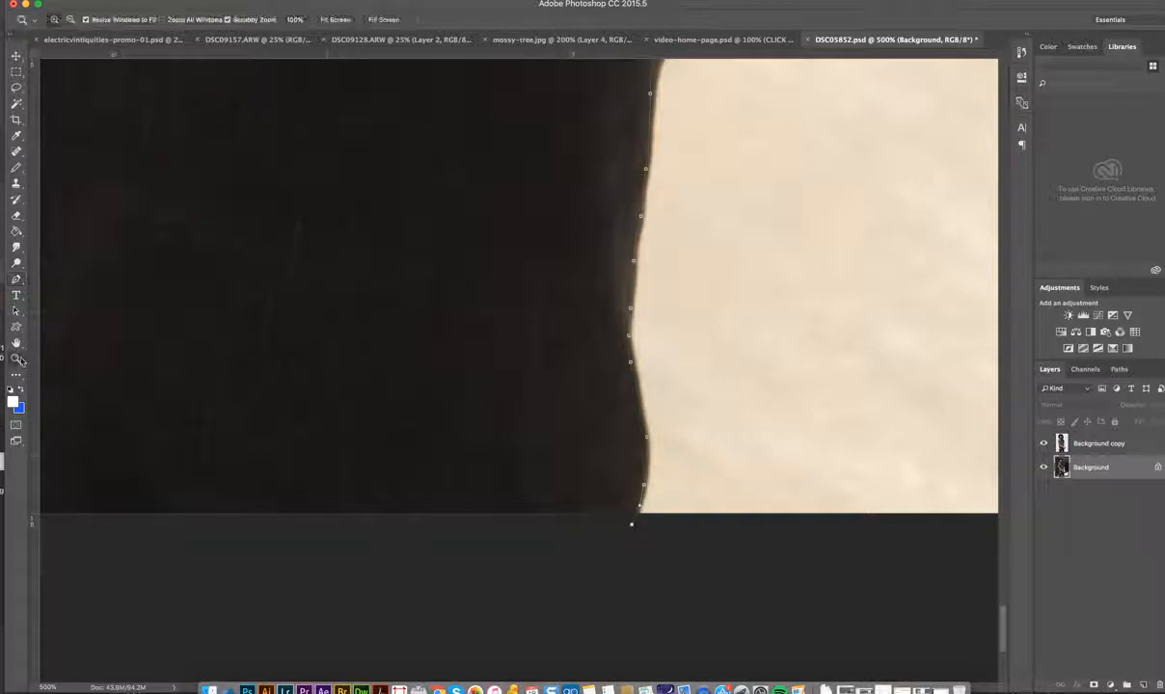
alt+click(354, 423)
alt+click(354, 422)
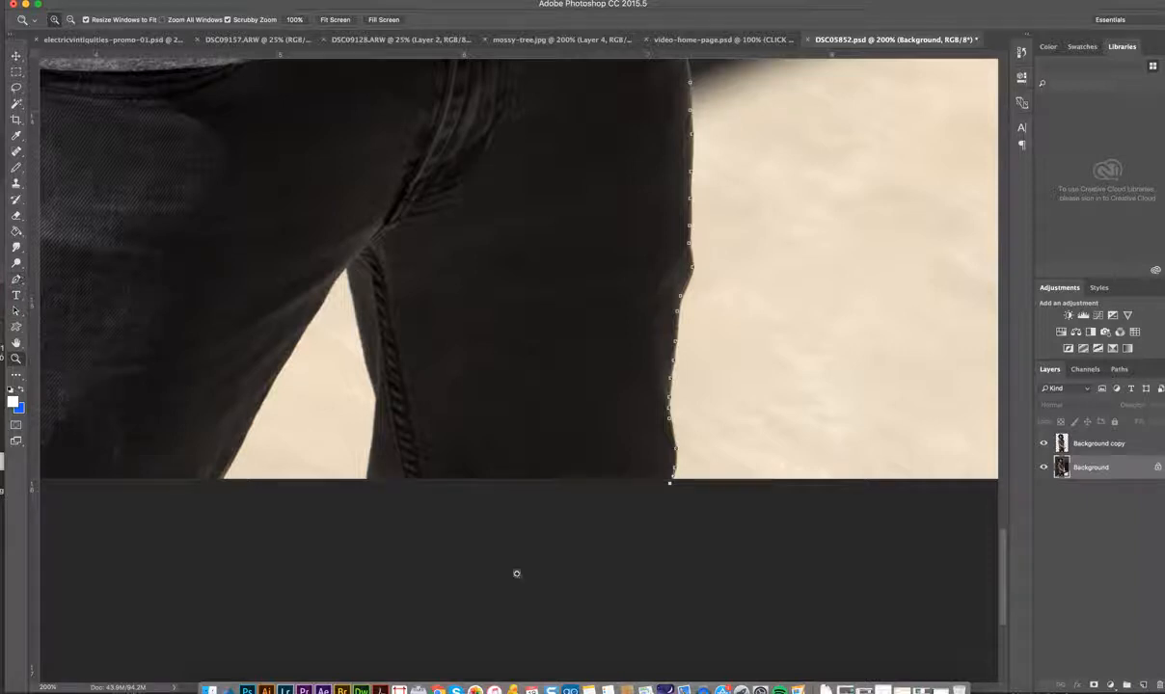
click(333, 486)
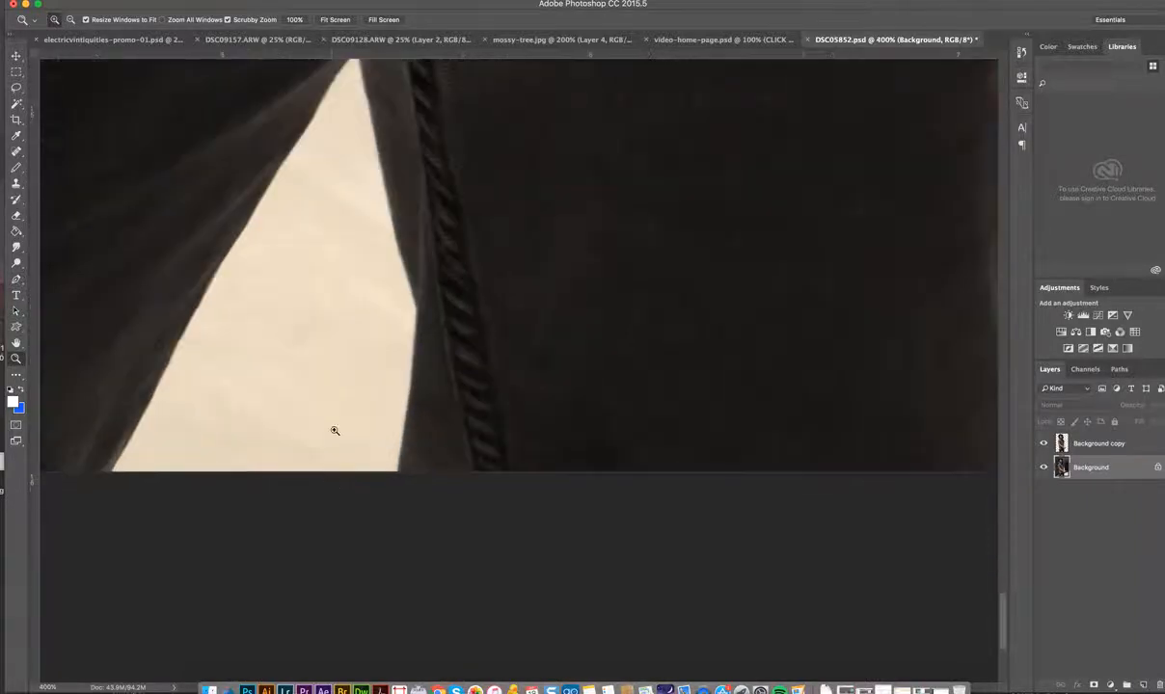
click(334, 432)
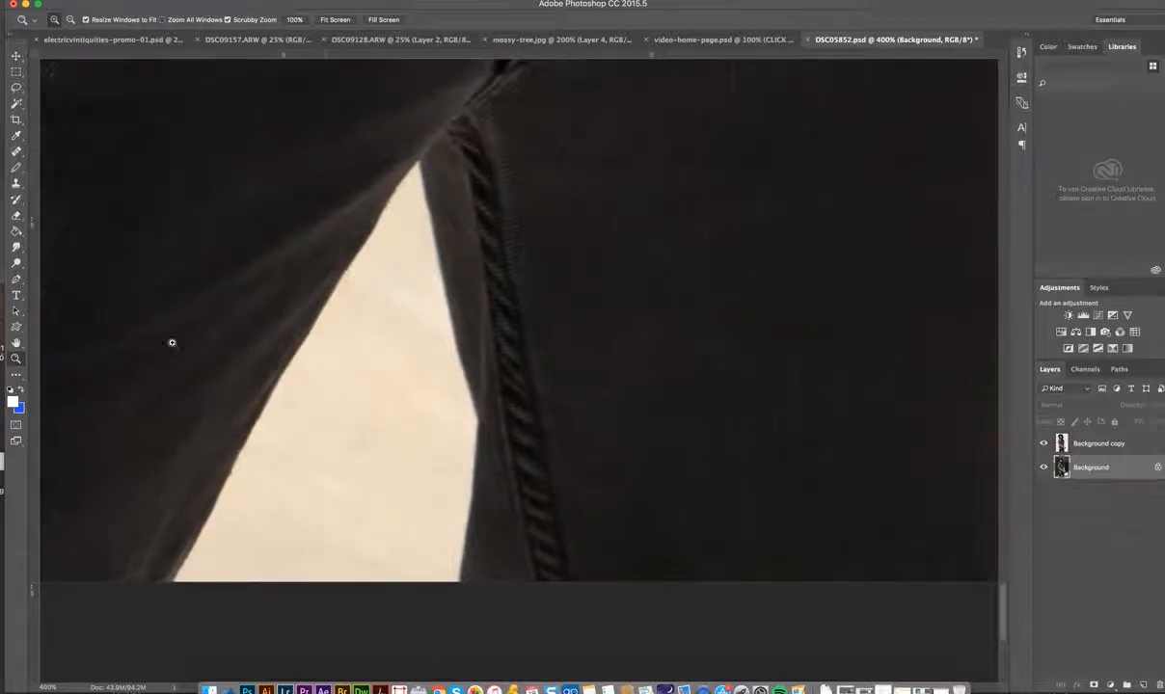
click(16, 278)
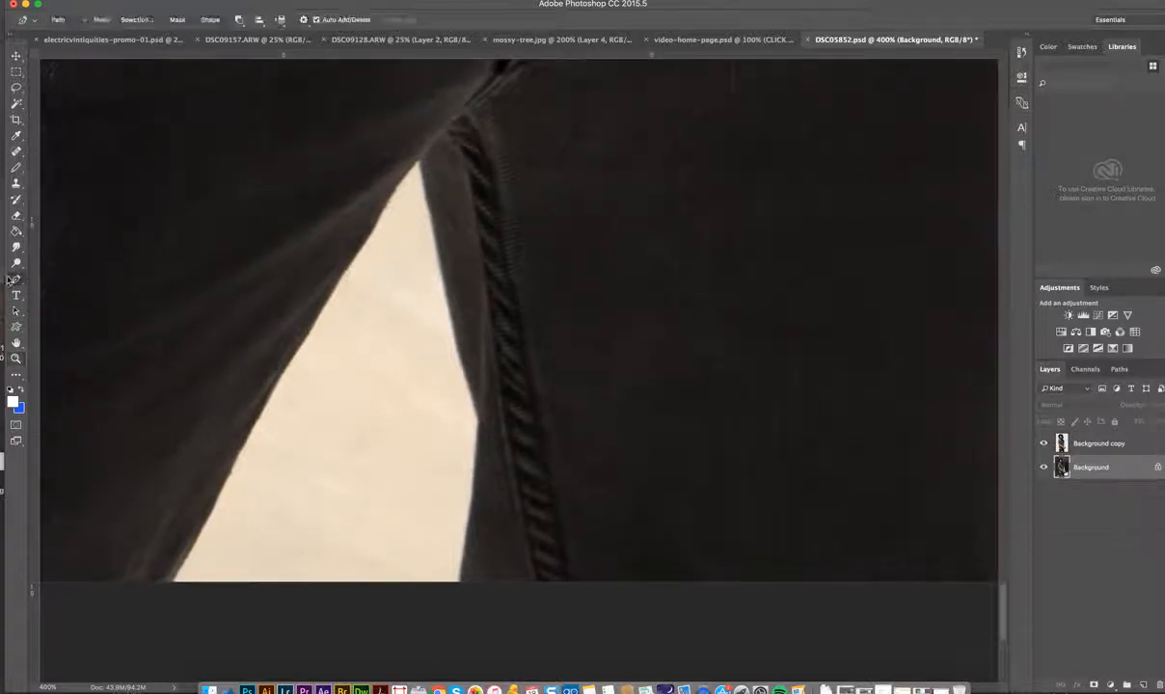
click(461, 588)
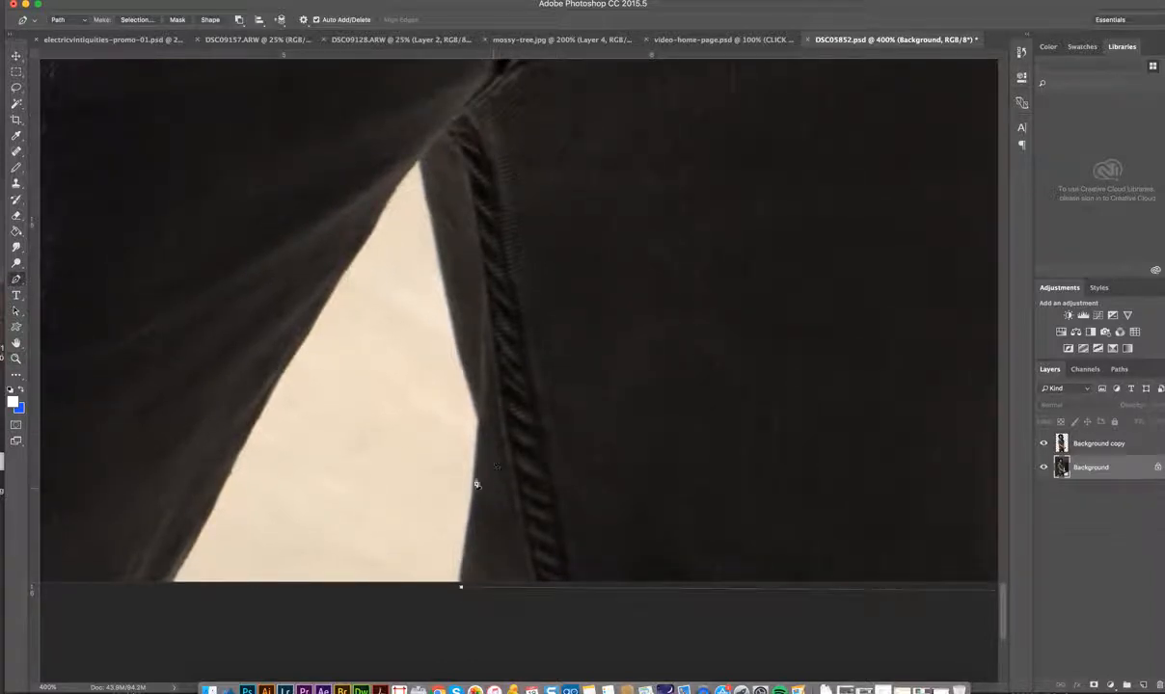
Trace the inner edge of the leg beside the twisted seam up around its corner to the peak of the gap.
drag(475, 496, 476, 478)
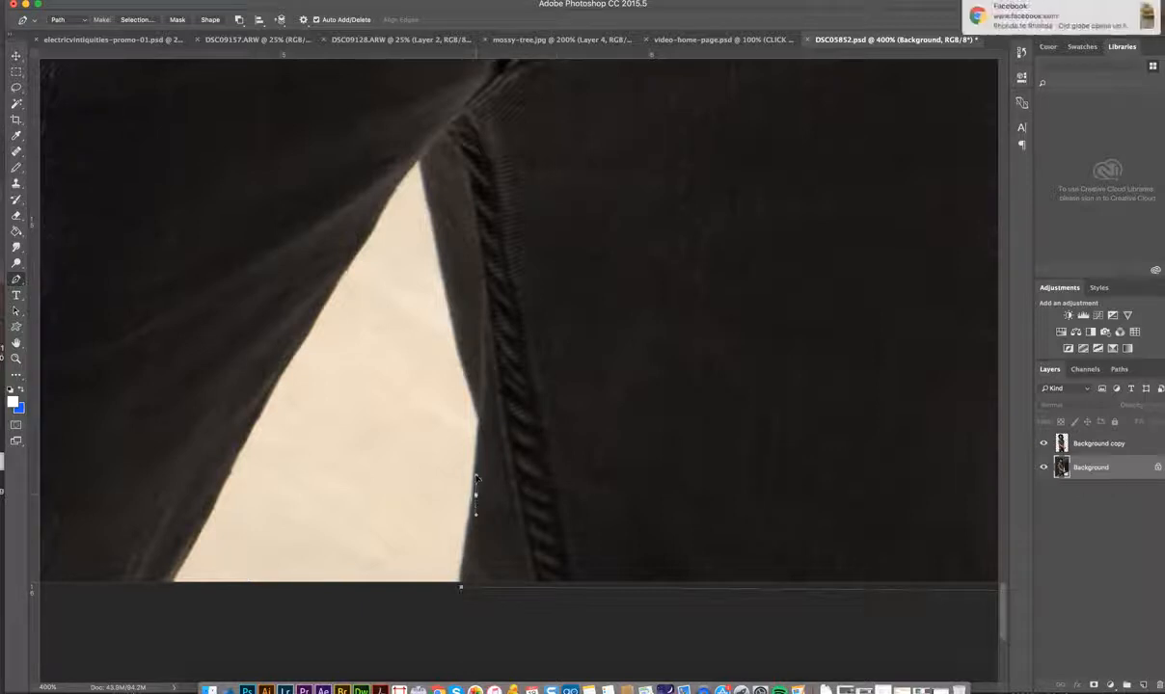
click(482, 421)
click(452, 306)
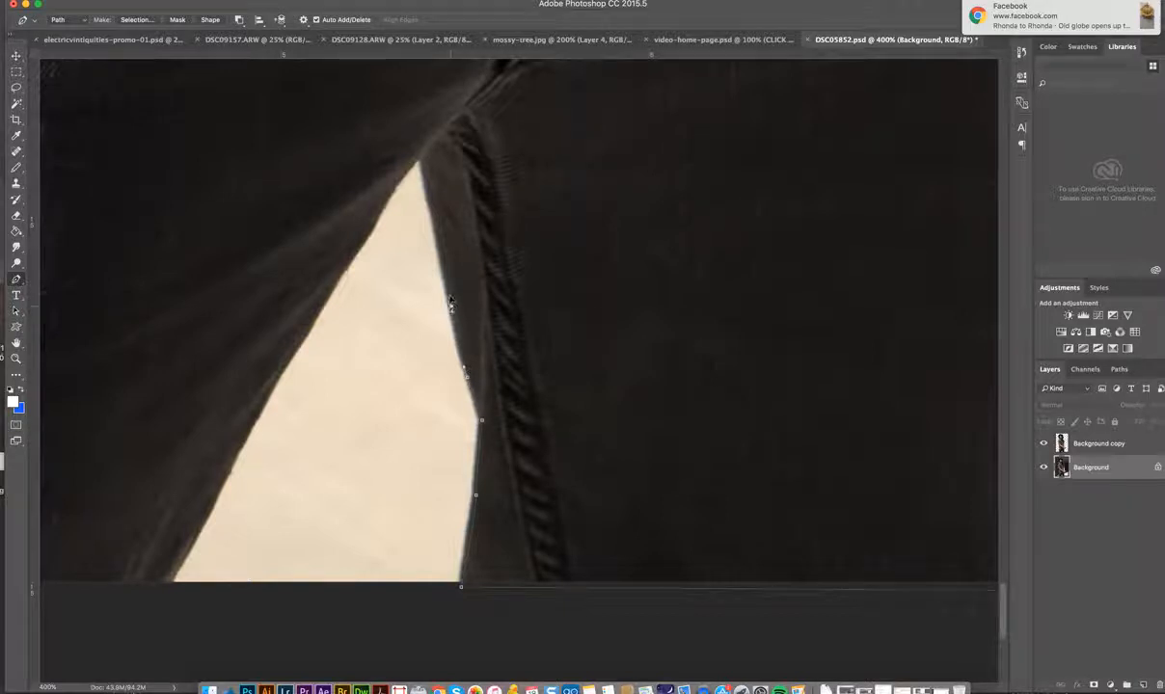
click(439, 246)
click(430, 201)
click(420, 158)
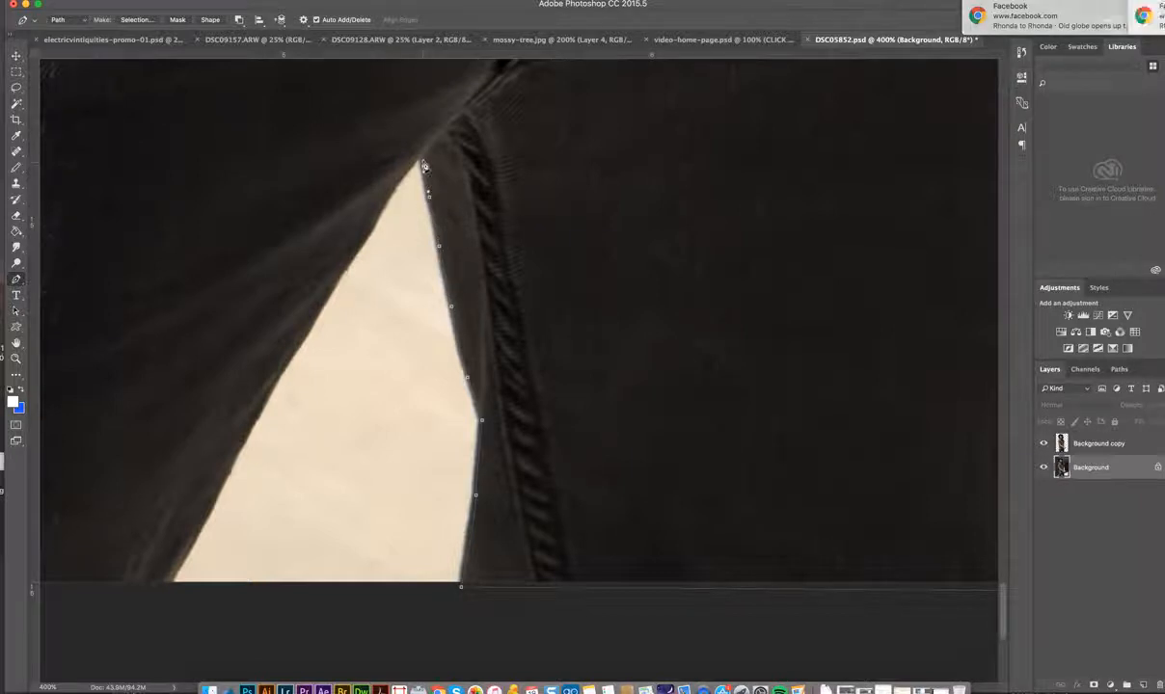
Trace the other leg's slanted inner edge from the peak of the gap down to the photo's lower edge.
click(383, 211)
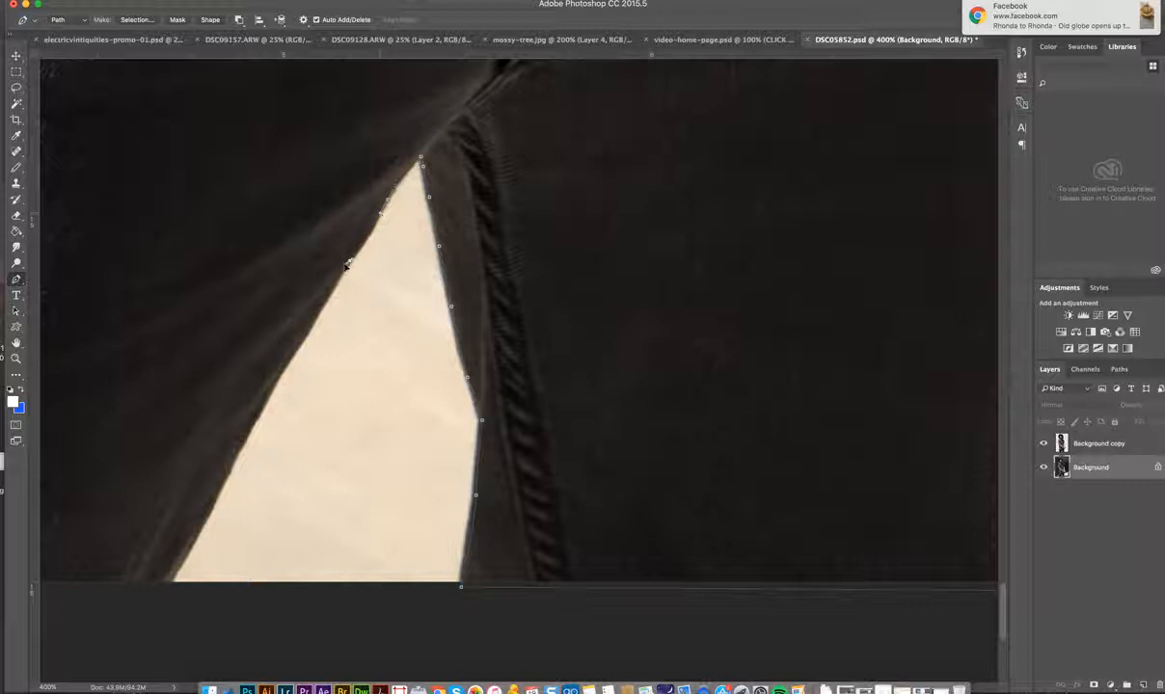
click(303, 332)
click(269, 389)
click(246, 437)
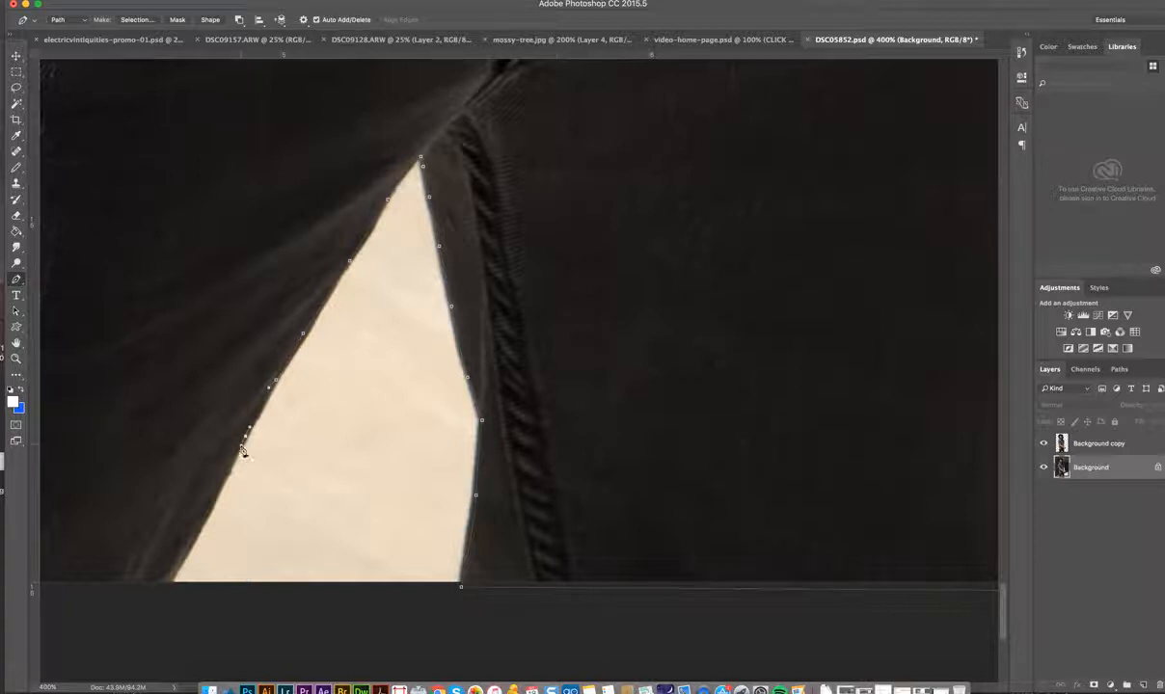
click(230, 462)
click(219, 485)
click(208, 512)
click(202, 524)
click(198, 531)
click(175, 570)
click(170, 578)
Carry the path beneath the photo to the outer edge of the second leg, below the bulging denim fold.
scroll(170, 586, left, 1)
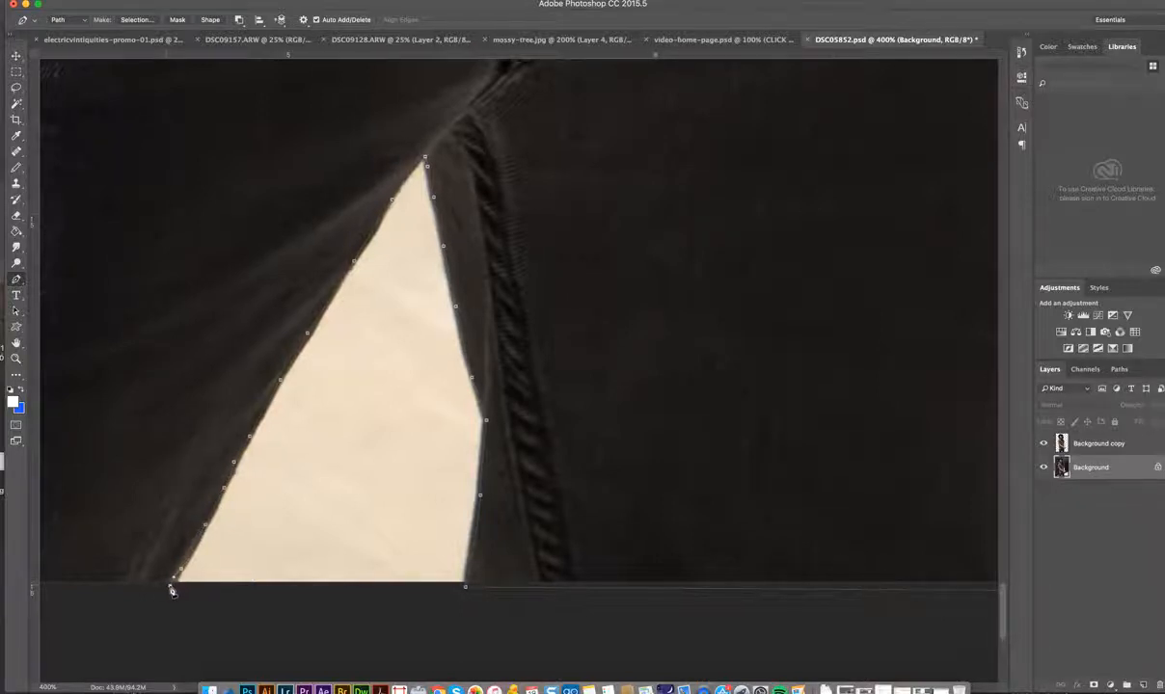
scroll(171, 590, left, 10)
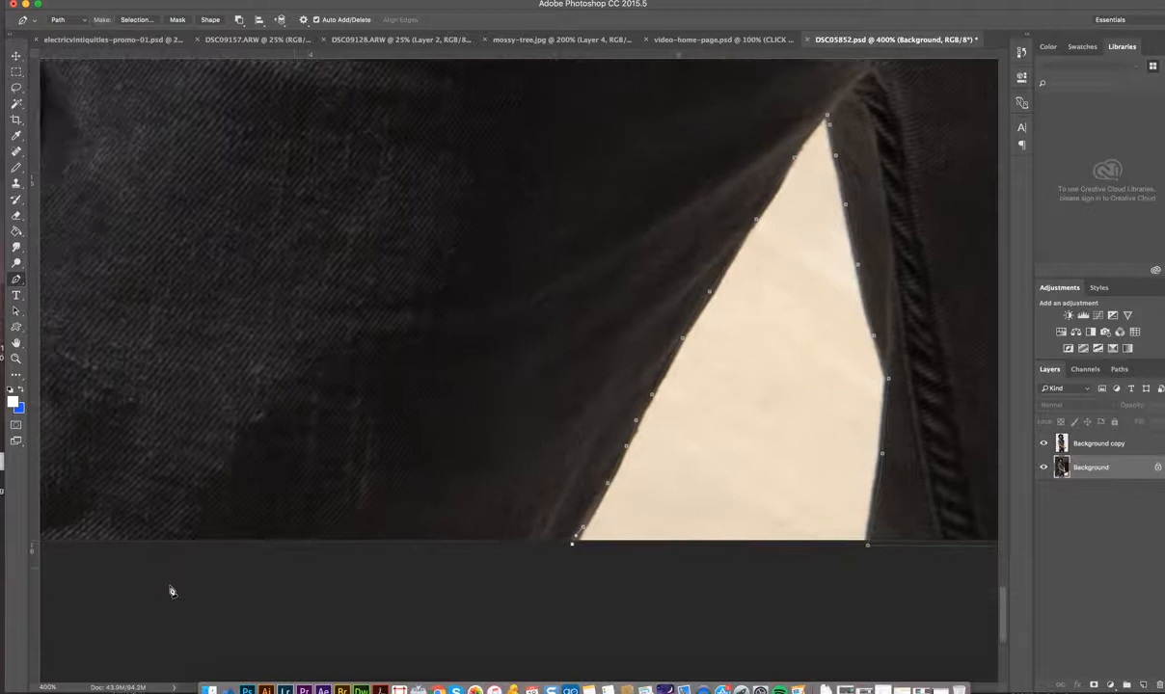
scroll(171, 591, left, 2)
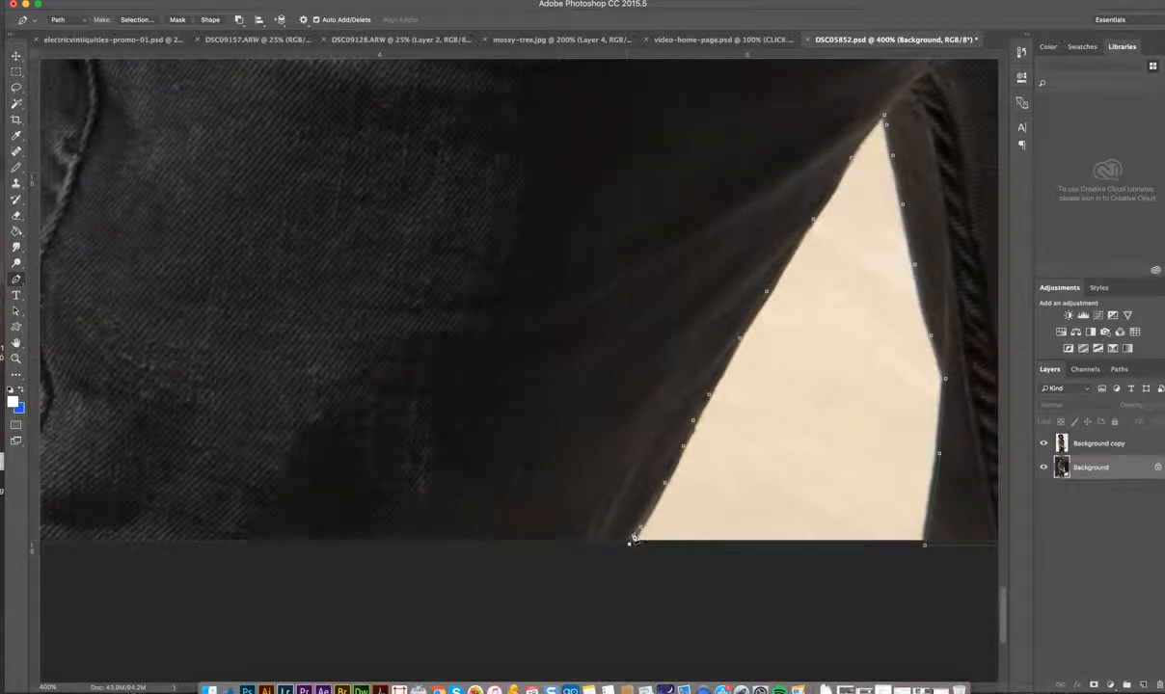
click(614, 566)
scroll(352, 605, left, 10)
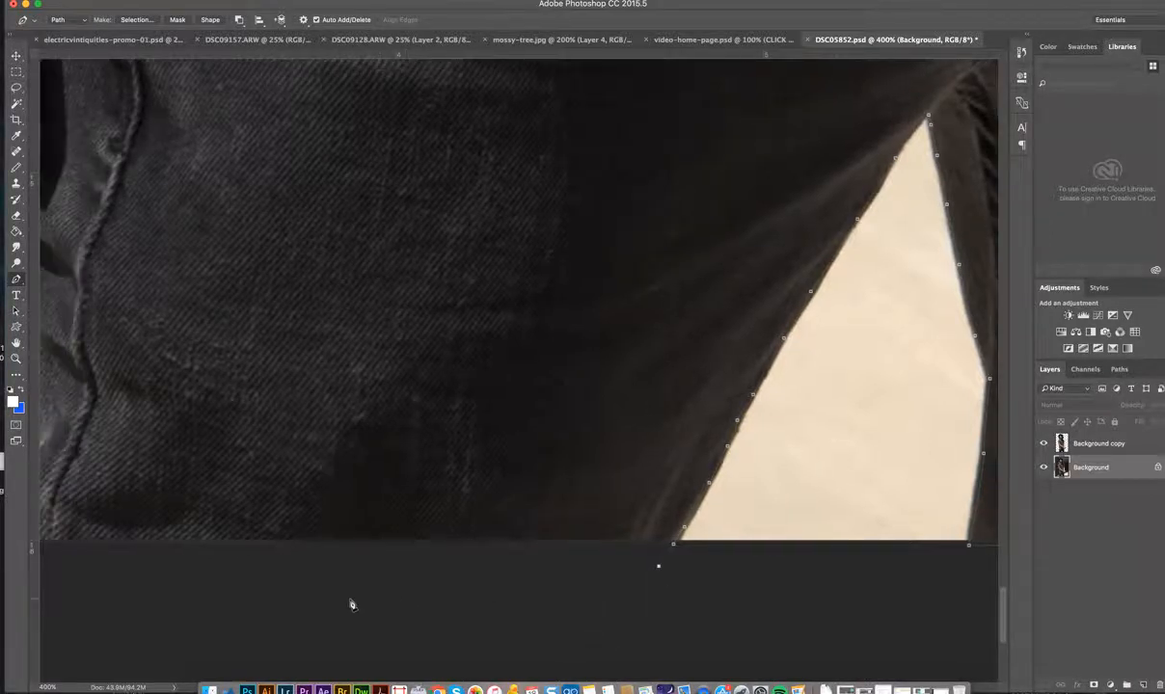
scroll(352, 605, left, 8)
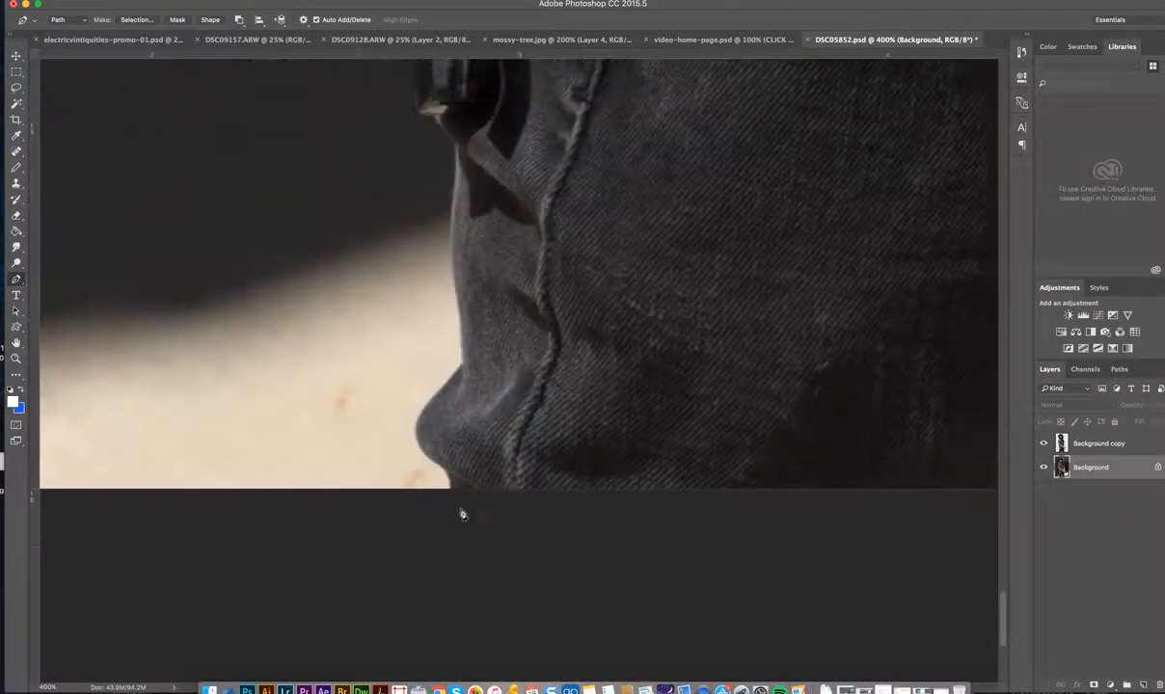
click(453, 500)
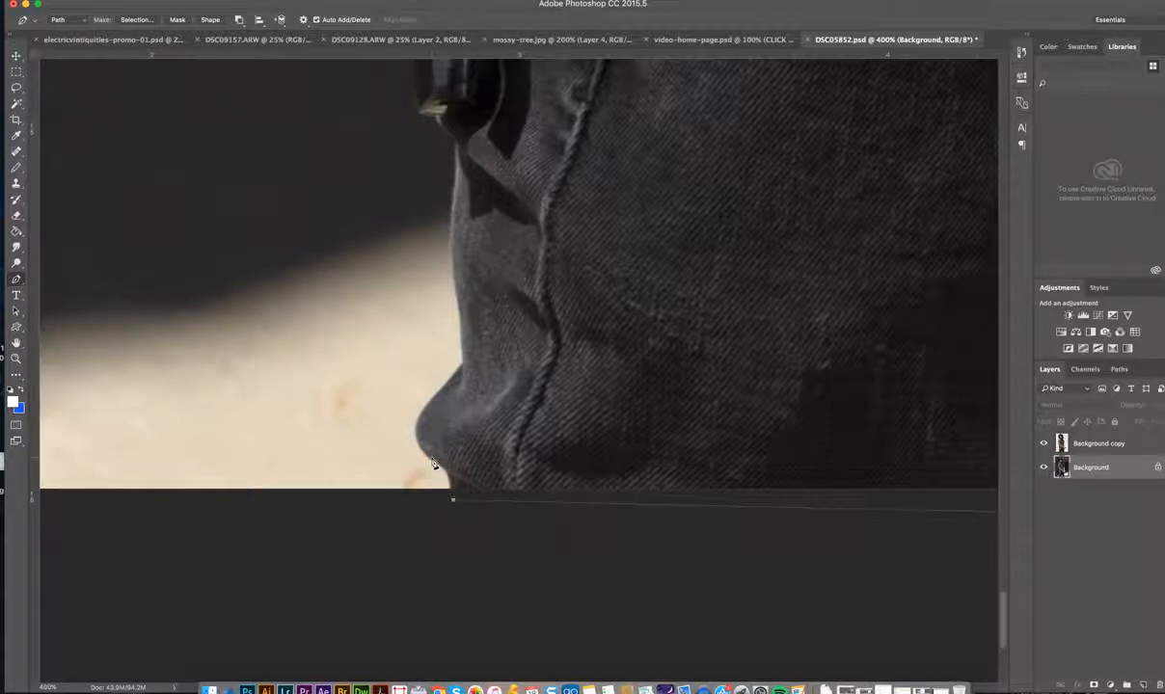
Trace around the bulging denim fold and up the outer trouser edge to just beneath the hanging keys.
click(430, 461)
click(410, 448)
drag(446, 392, 475, 369)
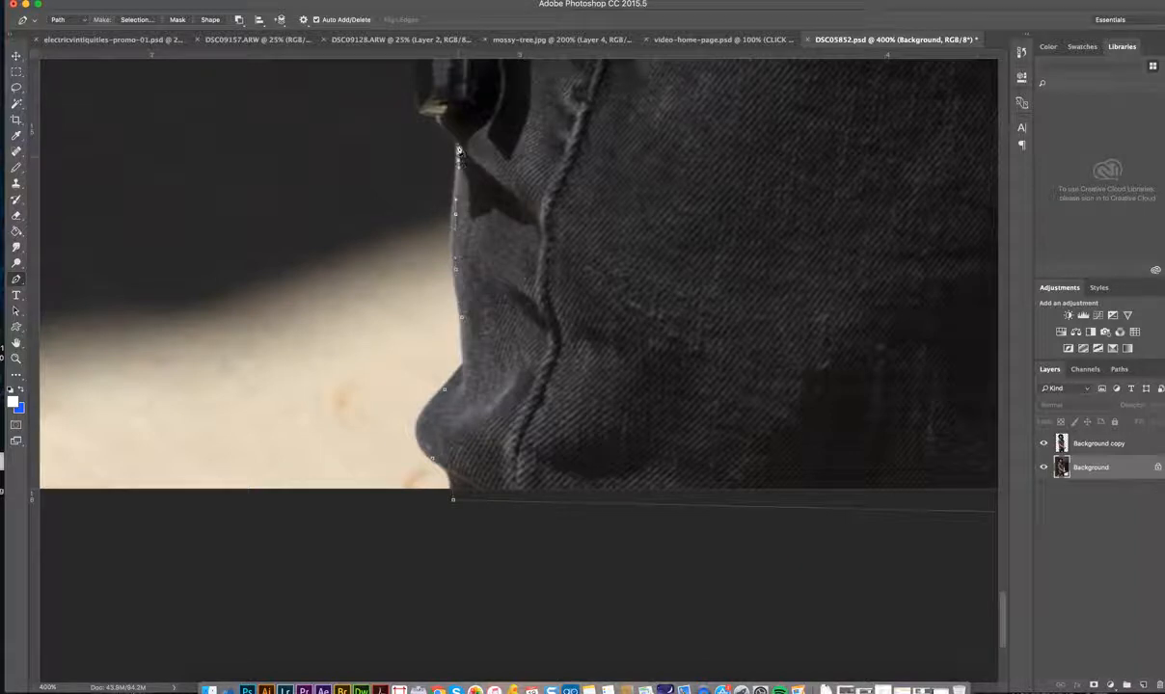
Trace around the tip of the hanging key fob and up its outer side to the barcode tag.
scroll(458, 149, up, 5)
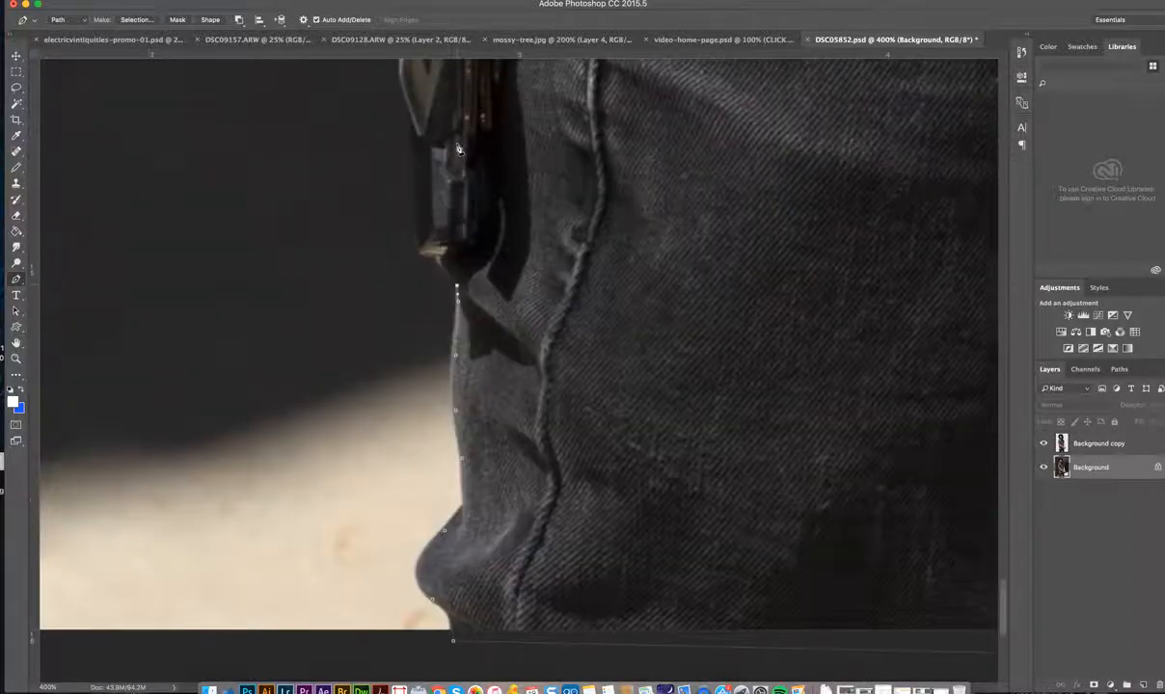
scroll(458, 150, up, 6)
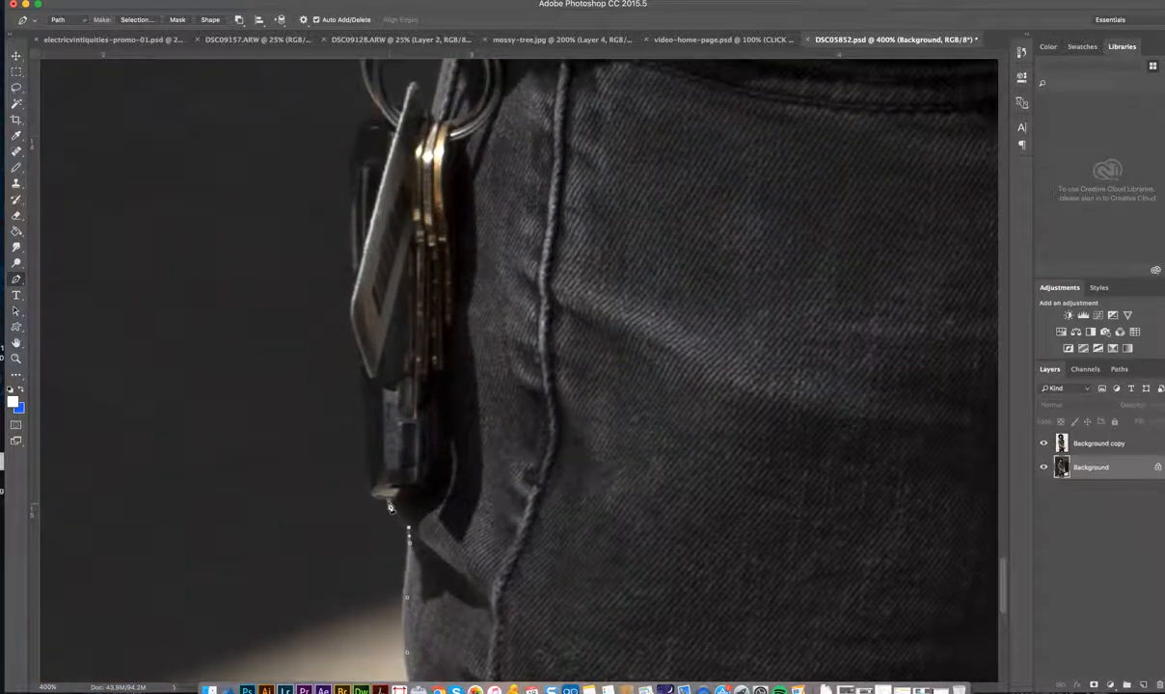
click(391, 506)
drag(385, 498, 391, 508)
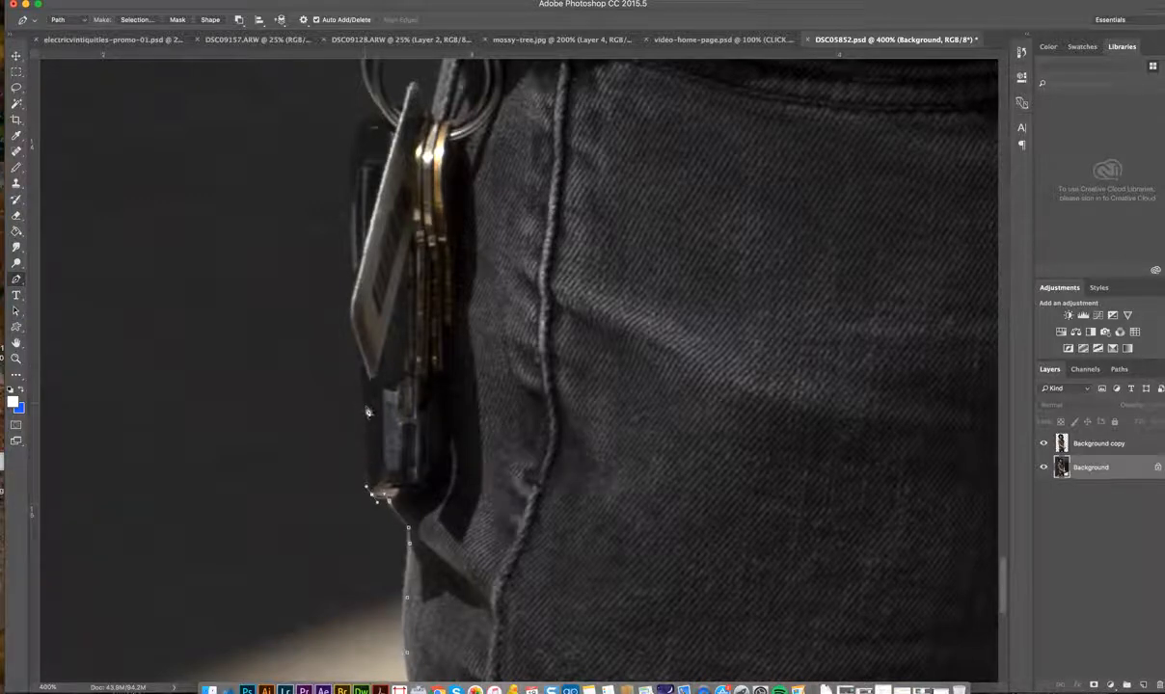
click(367, 408)
click(353, 319)
Follow the barcode tag's lower outer edge closely and curve the path around its outermost corner.
click(15, 359)
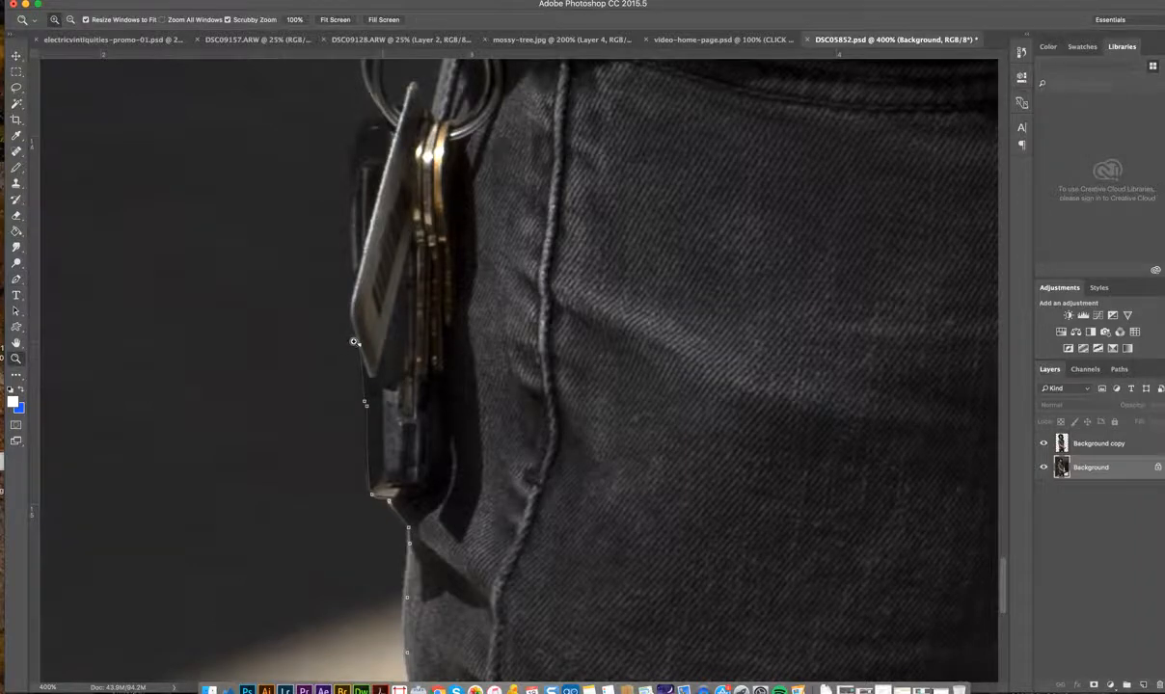
click(353, 341)
click(353, 341)
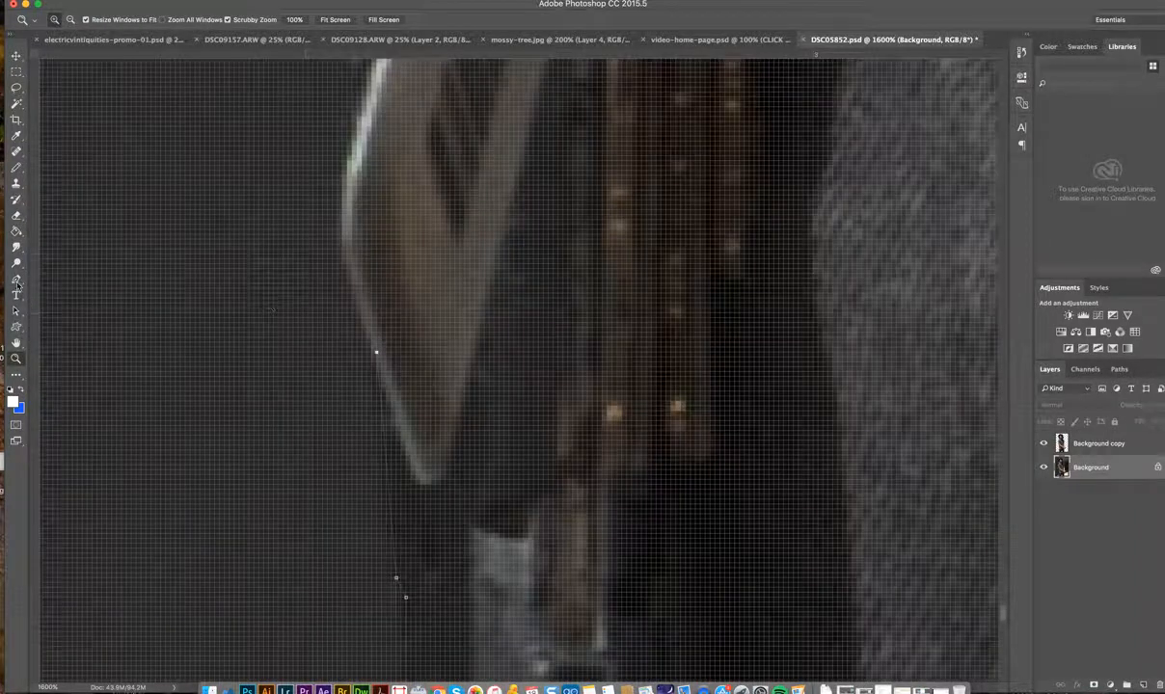
click(15, 279)
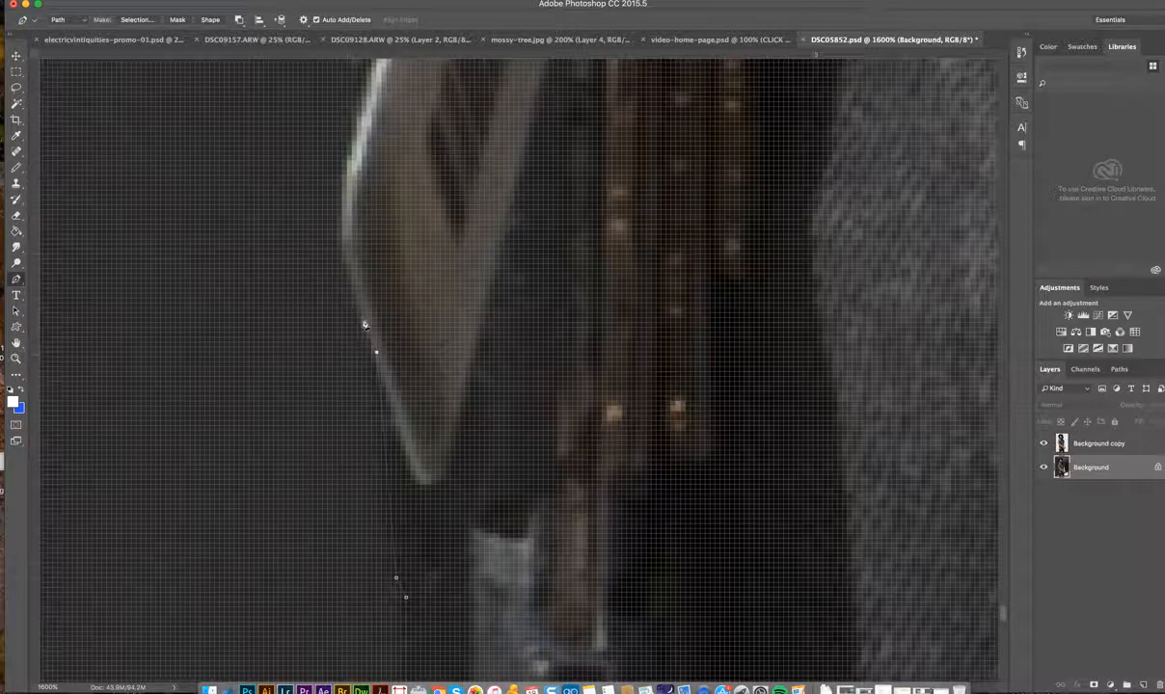
click(362, 309)
click(347, 259)
drag(349, 160, 346, 168)
Continue the path from the barcode tag's outermost corner up the outer side of the dark key fob behind it.
scroll(347, 171, up, 5)
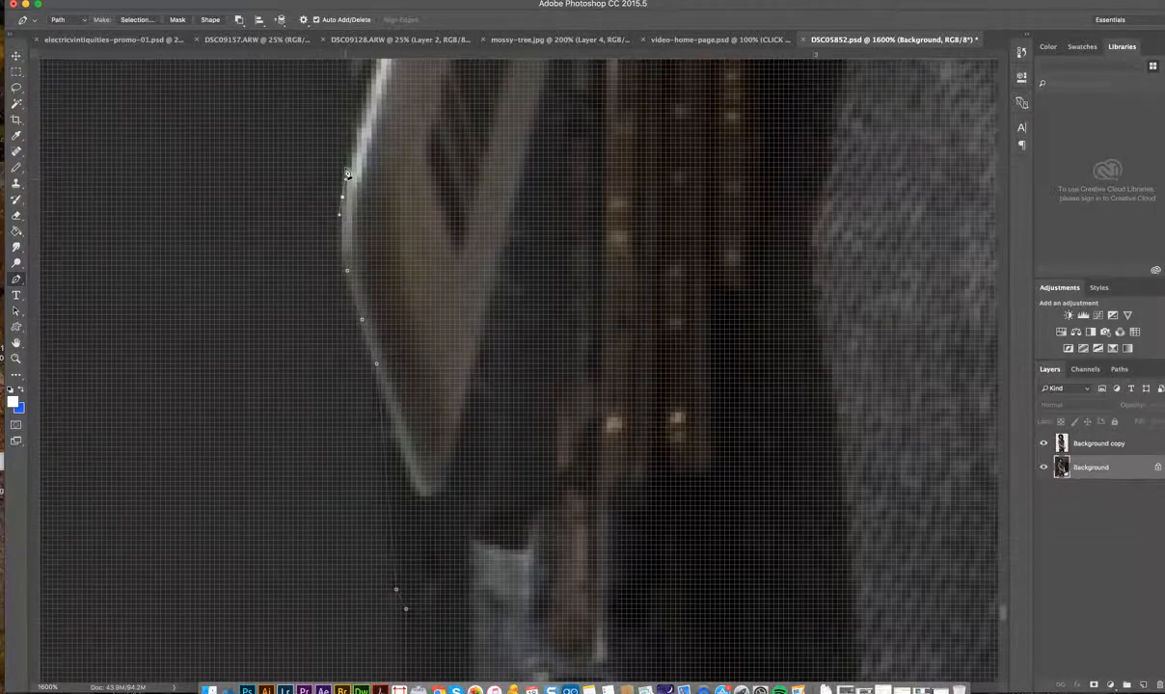
scroll(348, 174, up, 3)
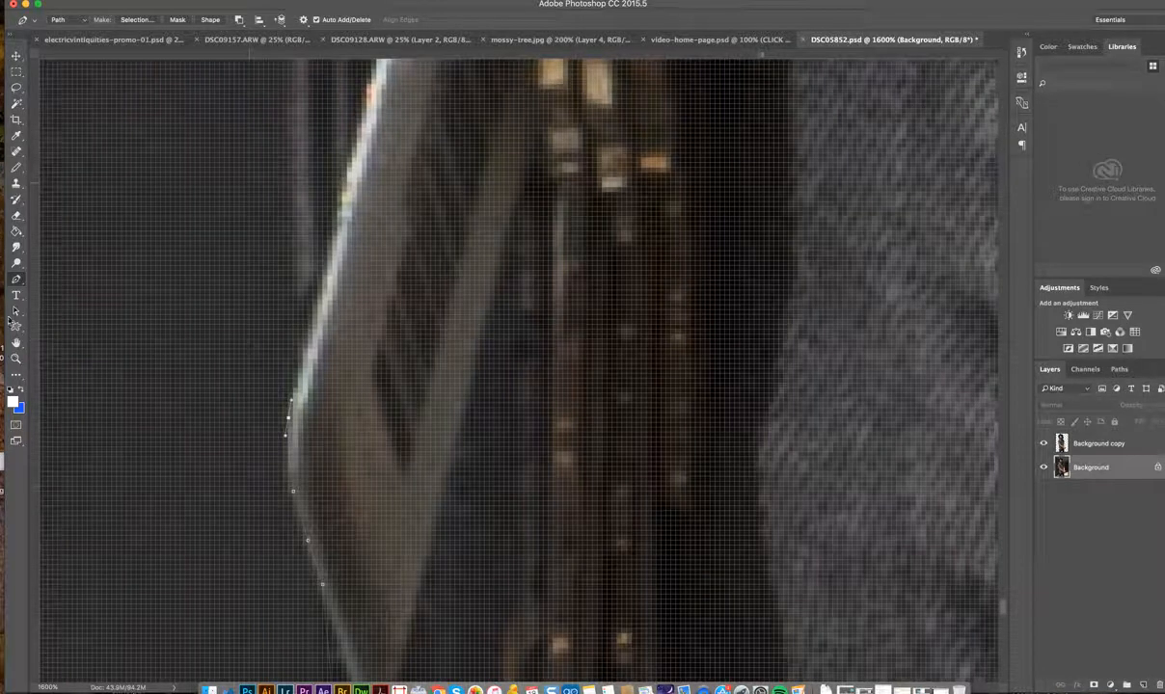
click(17, 359)
alt+click(193, 394)
alt+click(194, 394)
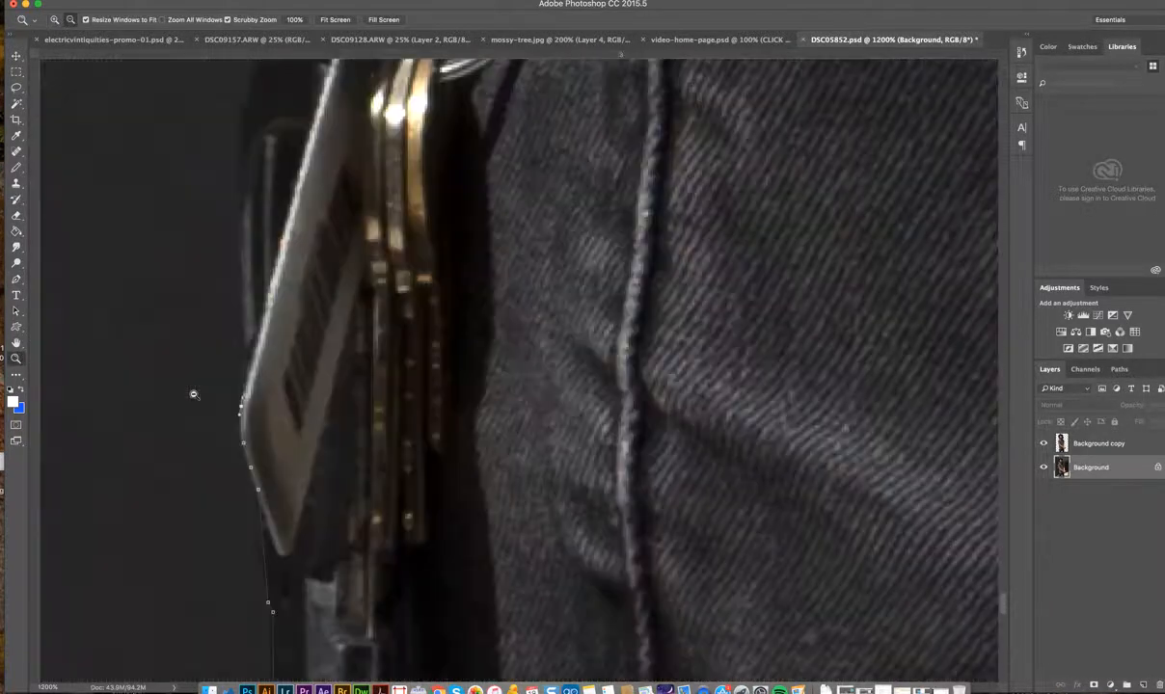
alt+click(193, 395)
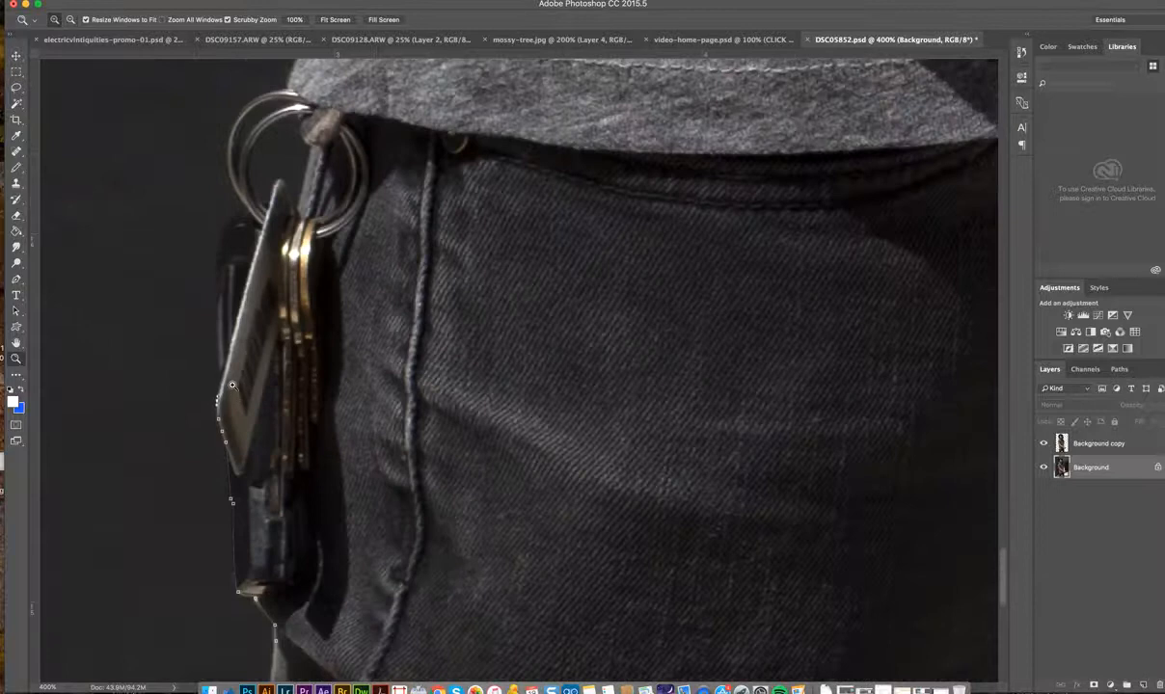
click(232, 386)
click(16, 279)
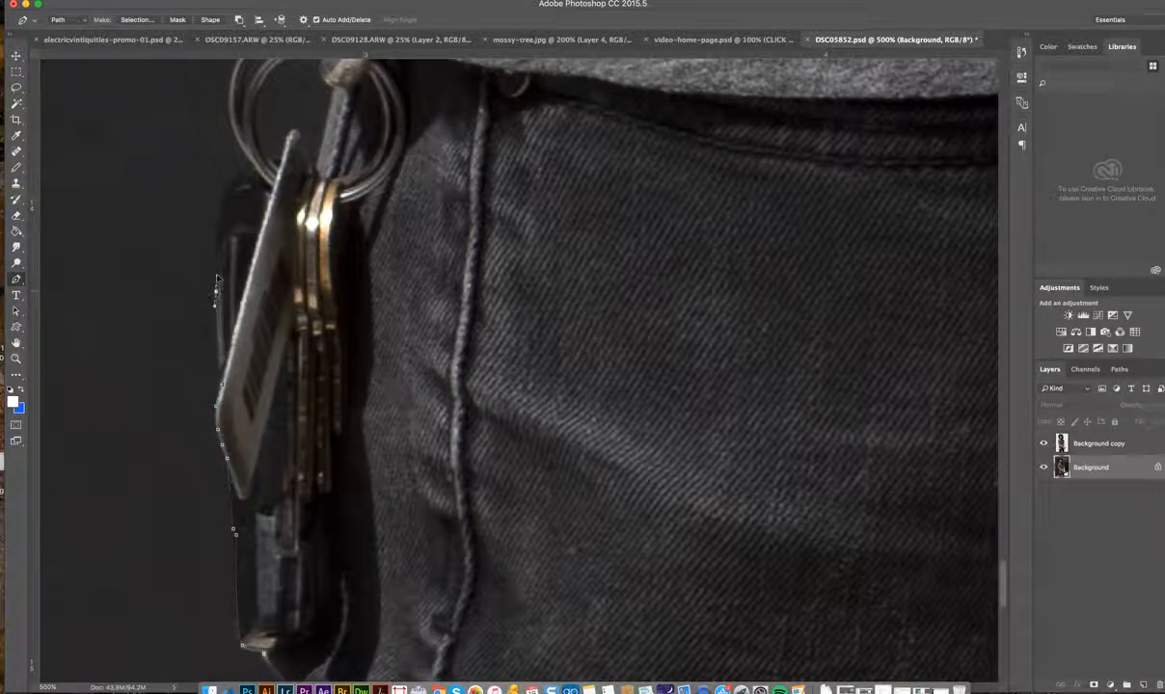
click(216, 245)
Trace the upper outer edge of the dark key fob closely, bending the path inward at its shoulder.
click(14, 349)
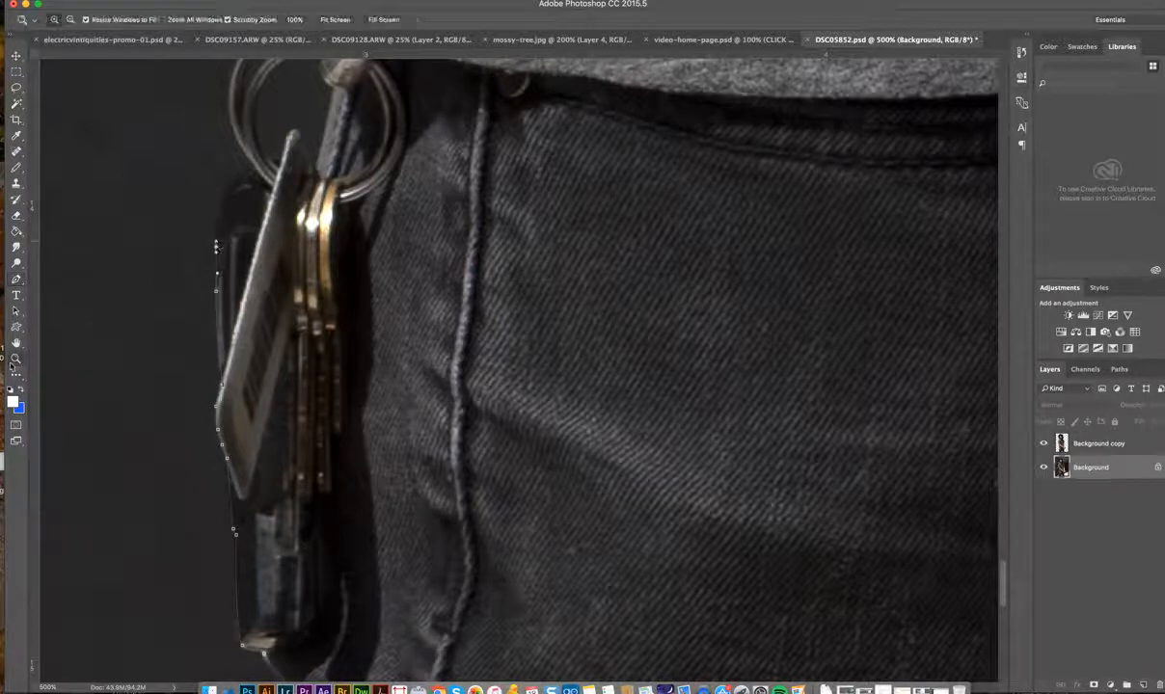
click(226, 236)
click(226, 236)
click(226, 235)
click(228, 232)
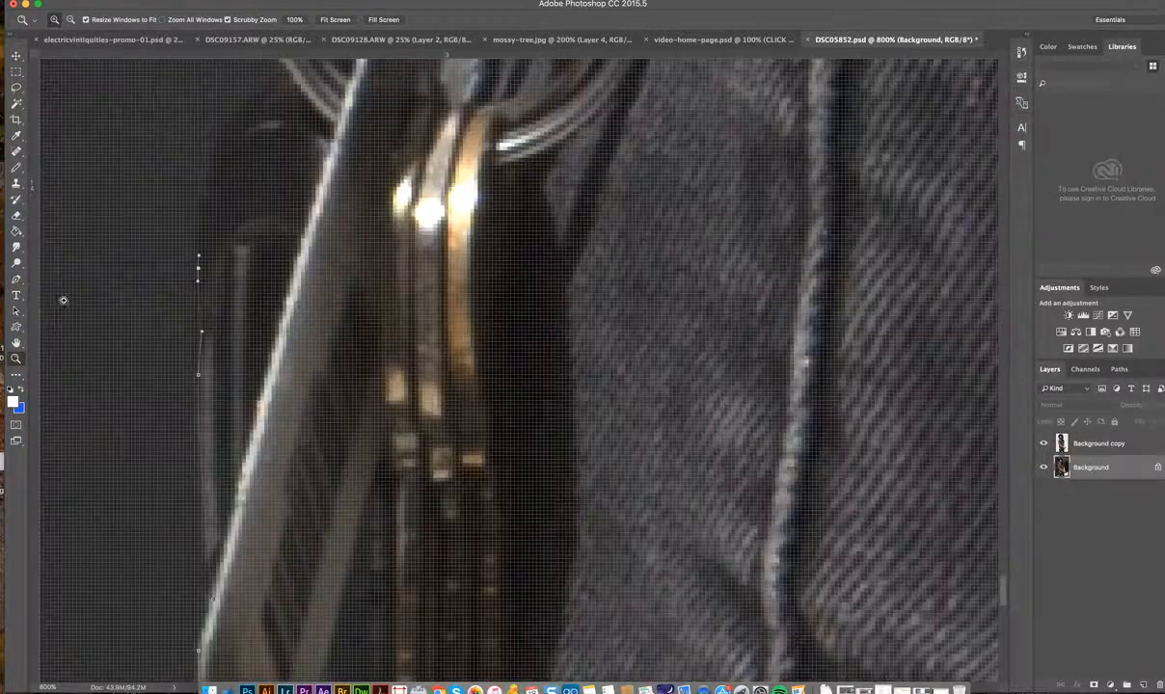
click(15, 279)
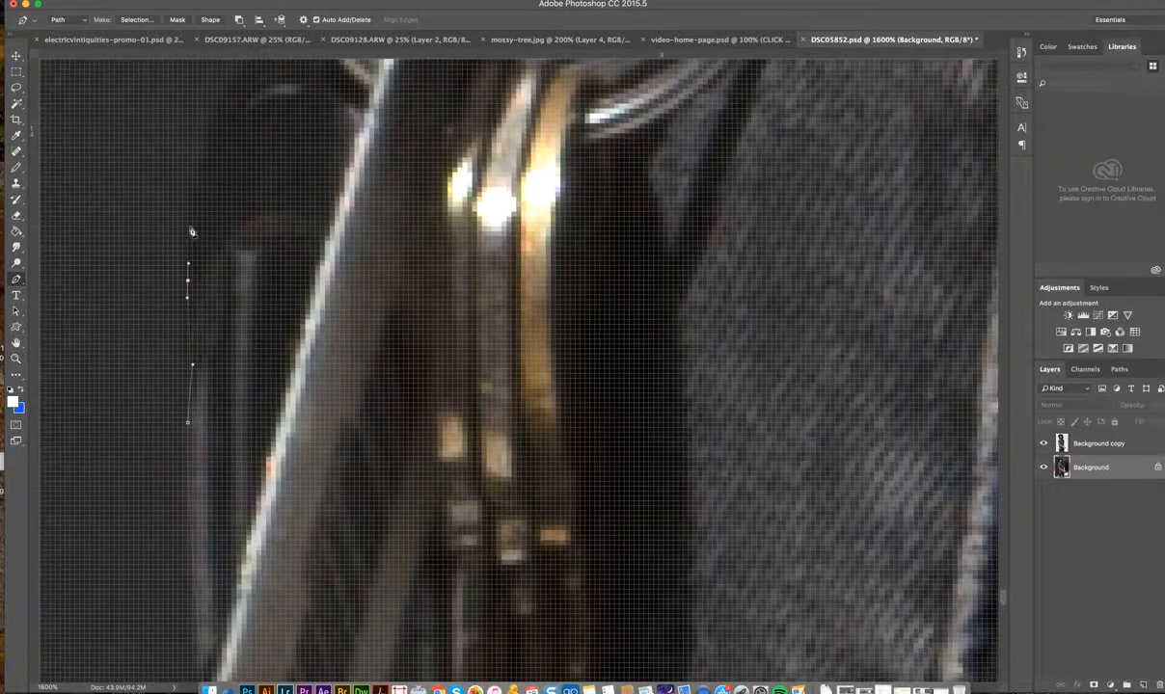
drag(188, 223, 190, 218)
click(198, 168)
click(207, 157)
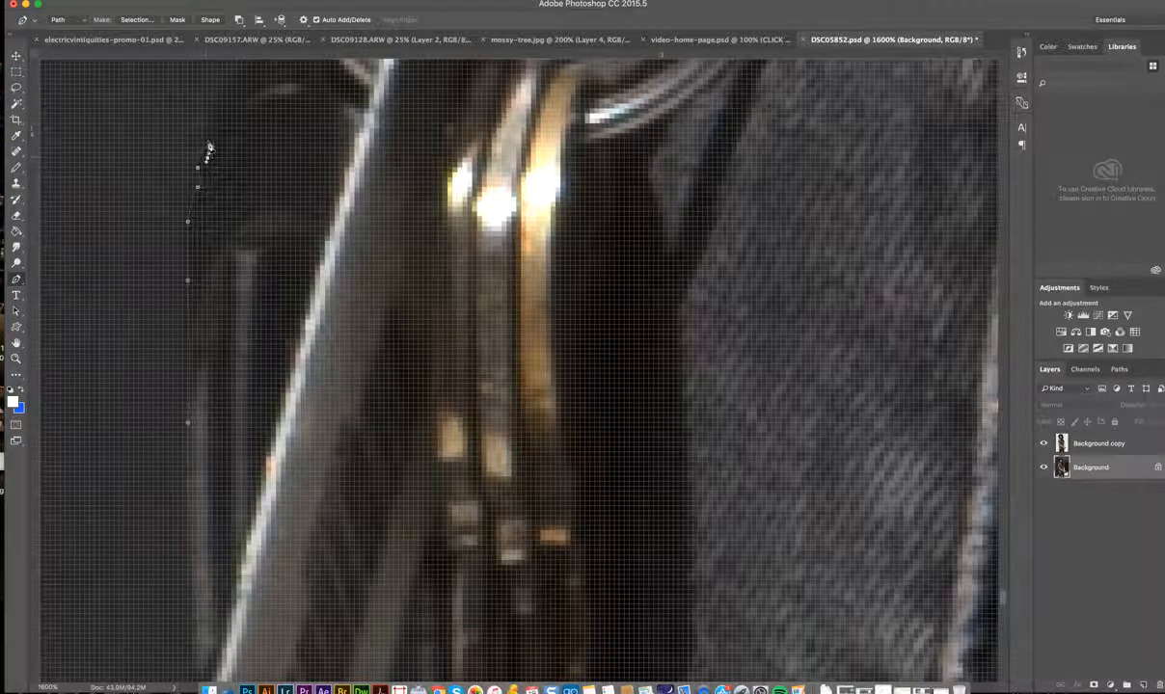
Curve the path over the top of the dark fob to where it meets the key ring, correcting the anchor's handles.
scroll(203, 135, up, 3)
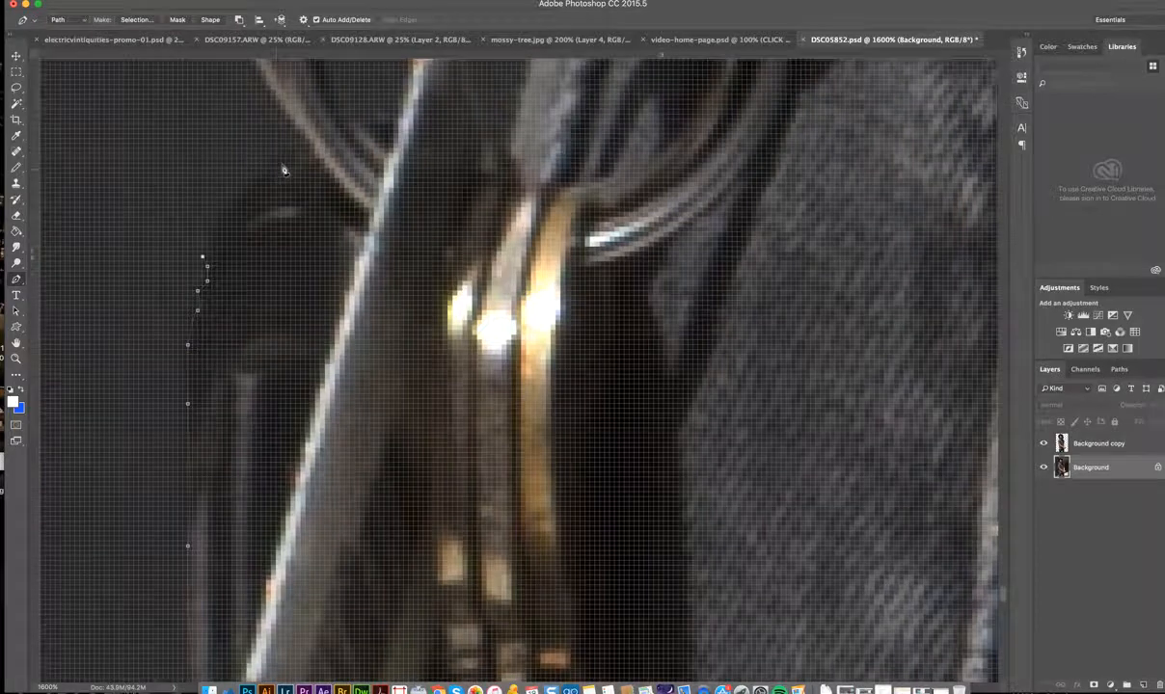
drag(280, 165, 318, 147)
alt+click(281, 165)
alt+click(280, 164)
click(290, 187)
click(16, 359)
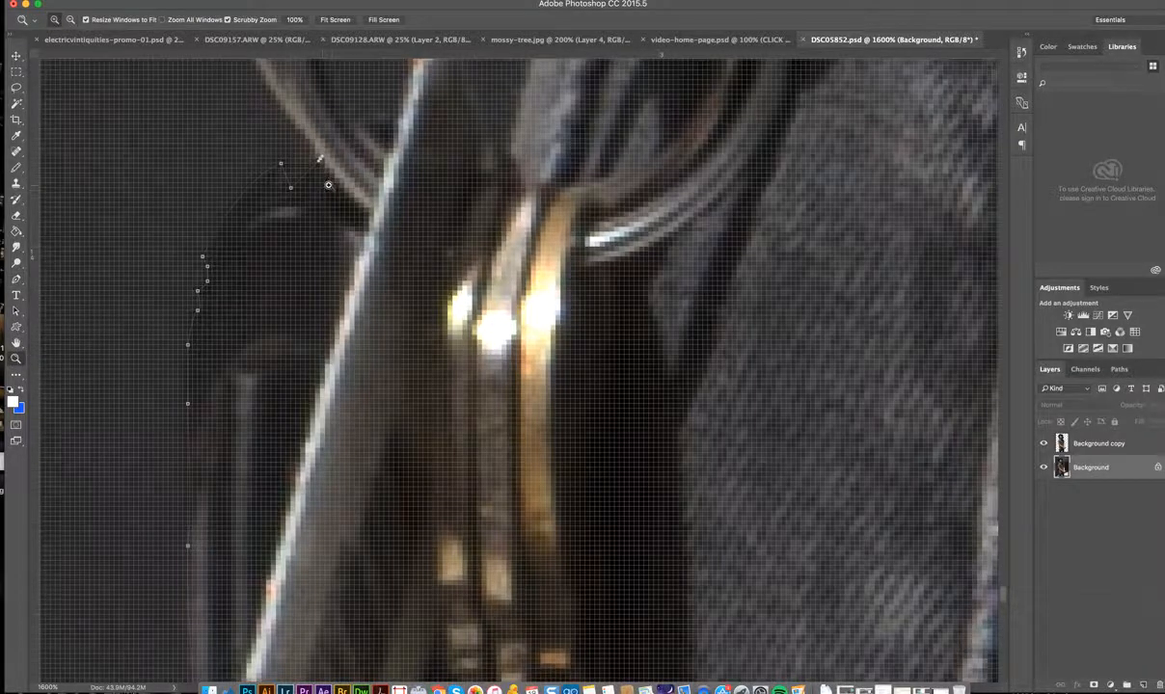
alt+click(319, 138)
alt+click(319, 138)
alt+click(319, 138)
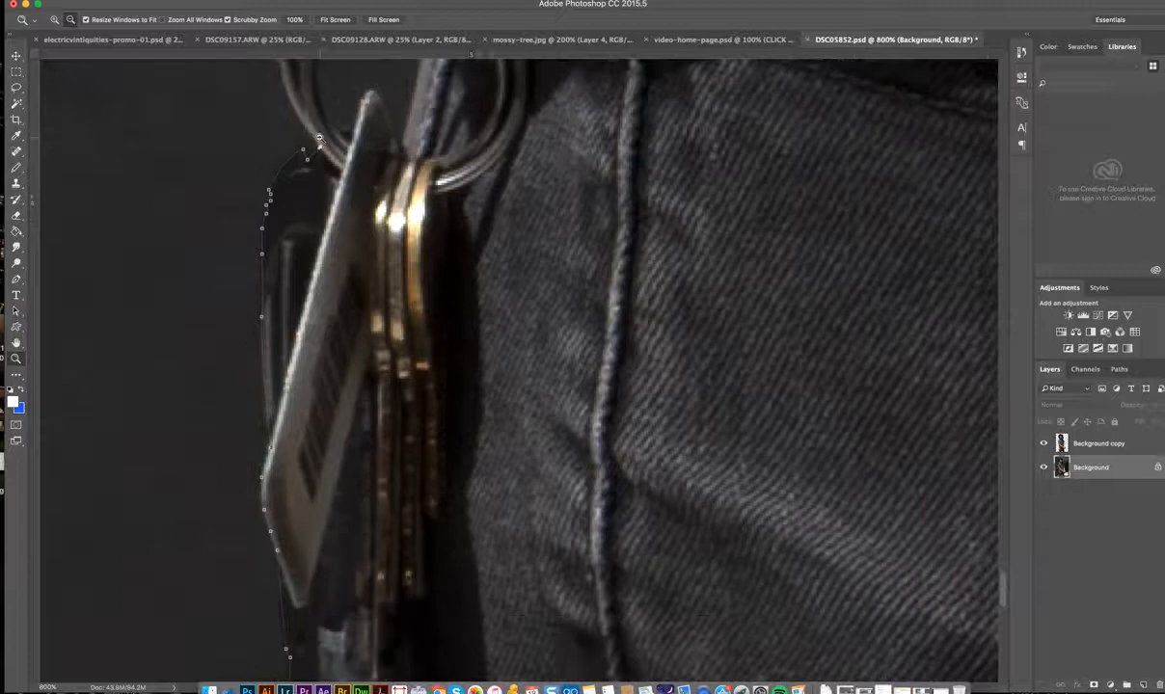
scroll(319, 138, up, 5)
scroll(298, 170, up, 1)
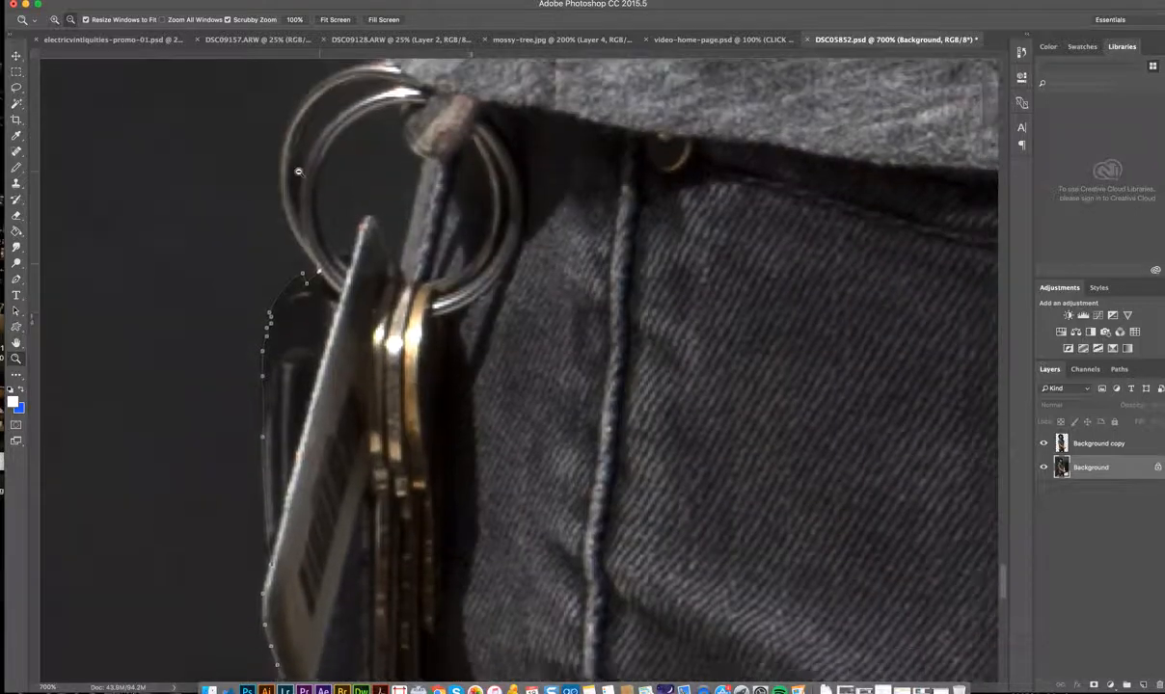
alt+click(298, 170)
scroll(300, 179, up, 3)
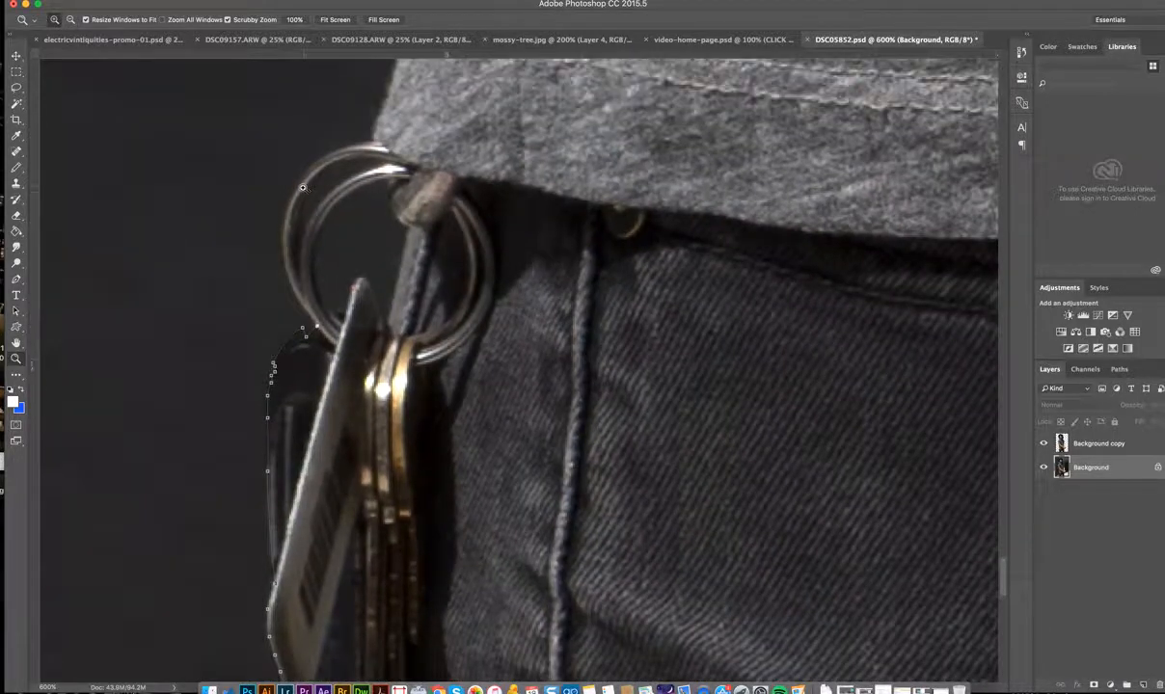
click(296, 262)
click(16, 56)
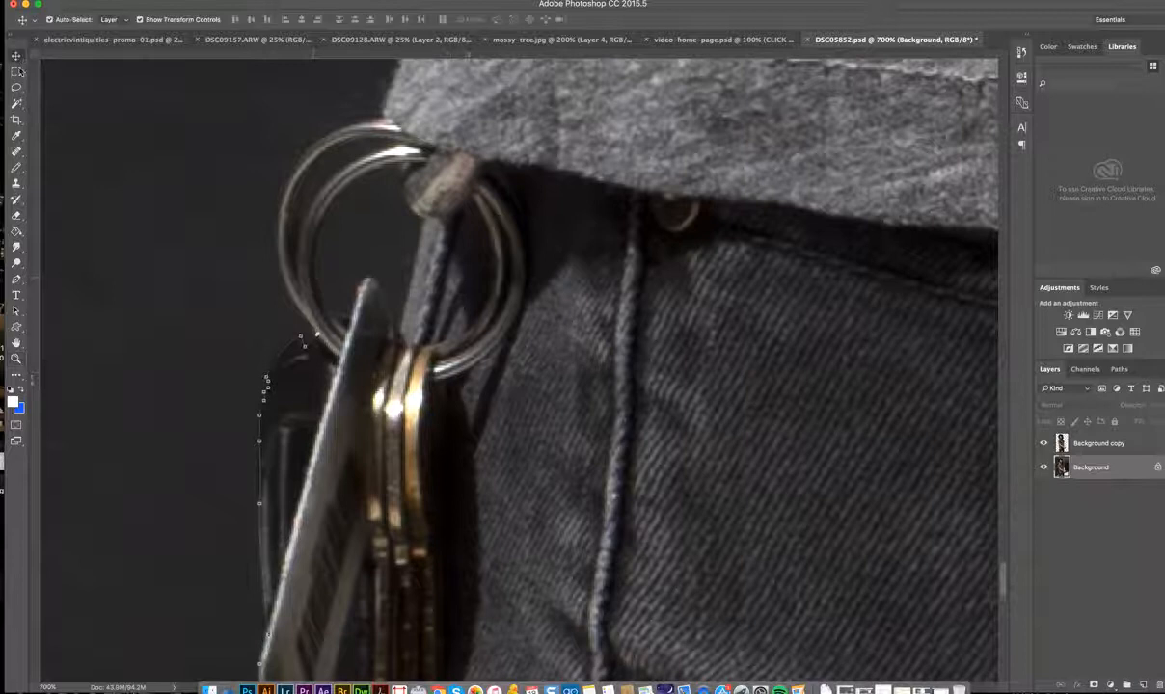
click(16, 277)
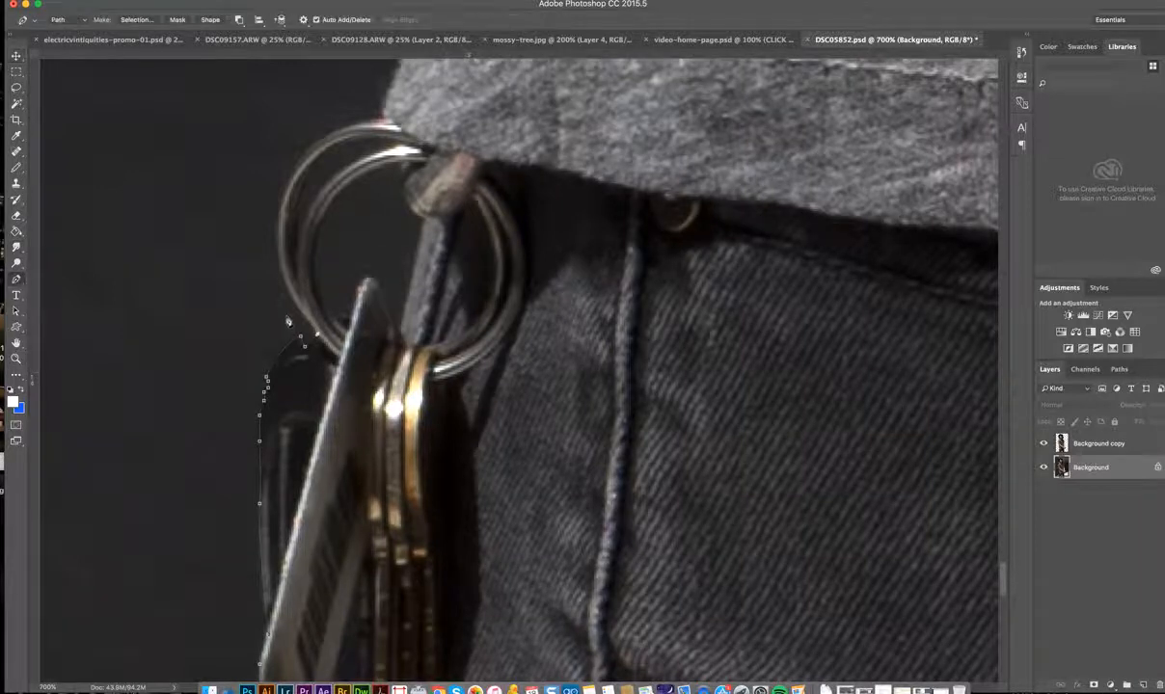
click(280, 258)
drag(296, 168, 323, 116)
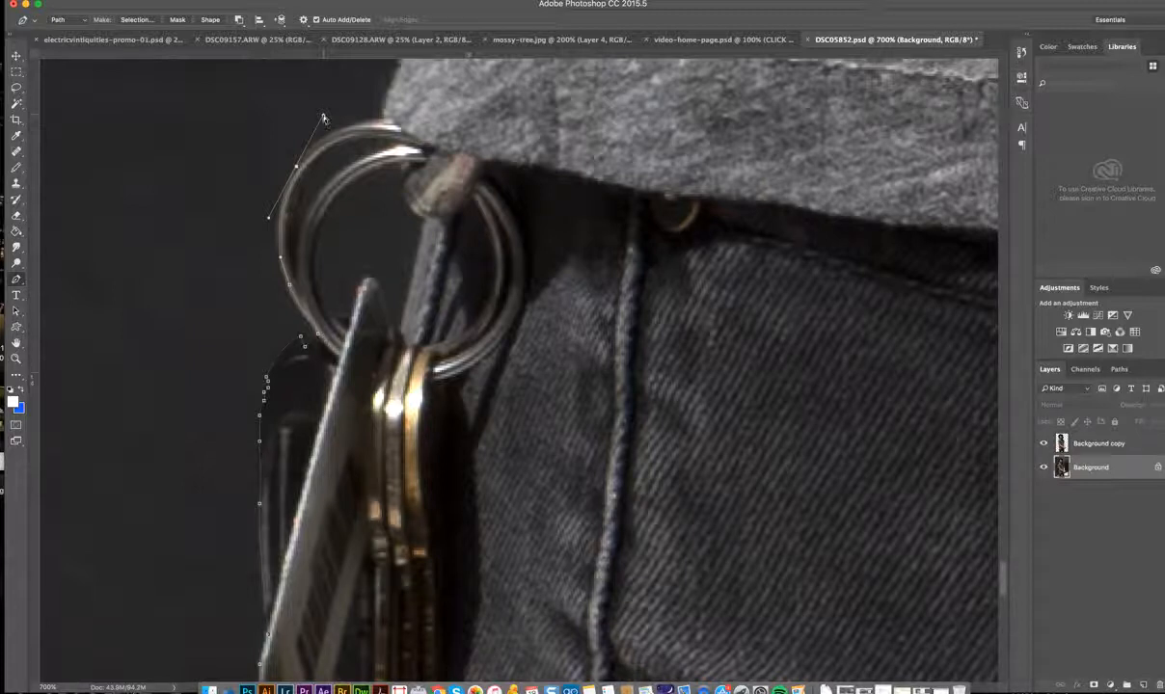
key(super+z)
key(alt+super+z)
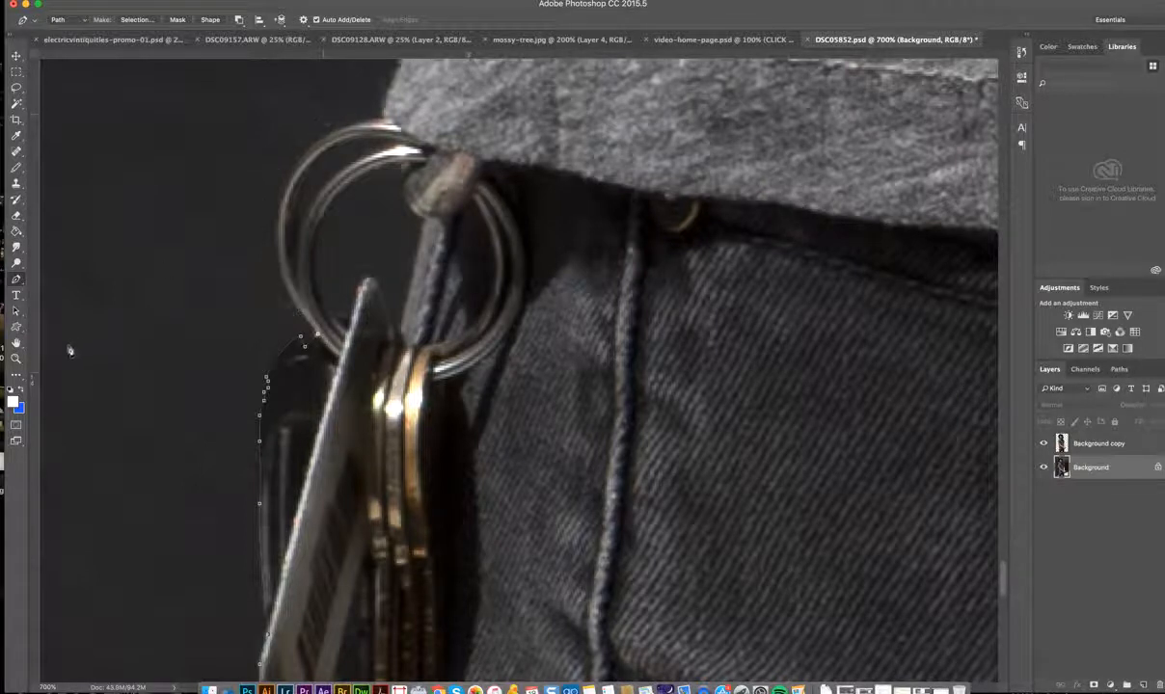
Trace the outer edge of the key ring at close zoom, curving the path up toward the ring's top.
click(16, 358)
click(299, 309)
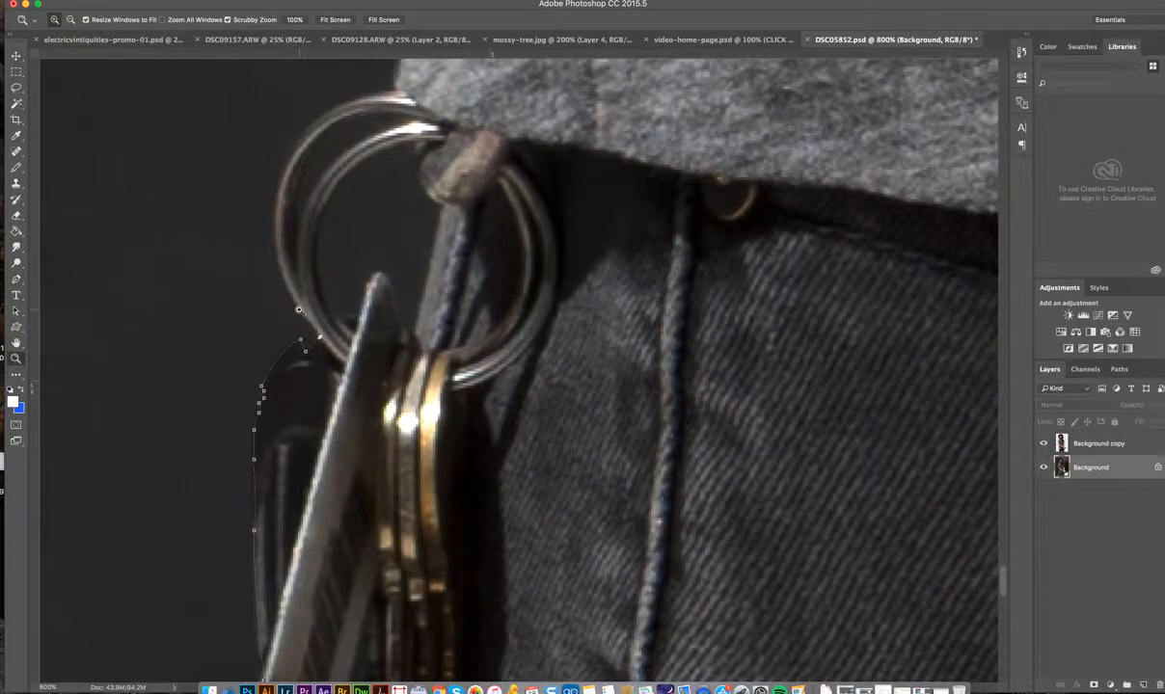
click(299, 309)
scroll(299, 309, up, 5)
scroll(299, 309, left, 4)
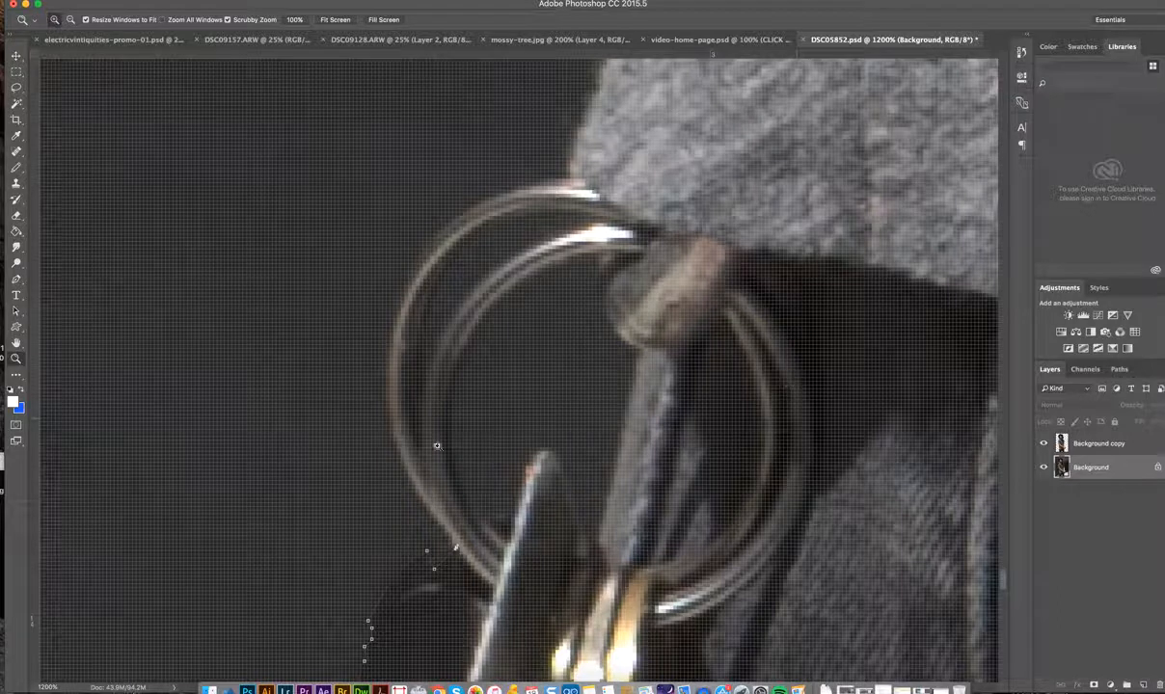
click(15, 279)
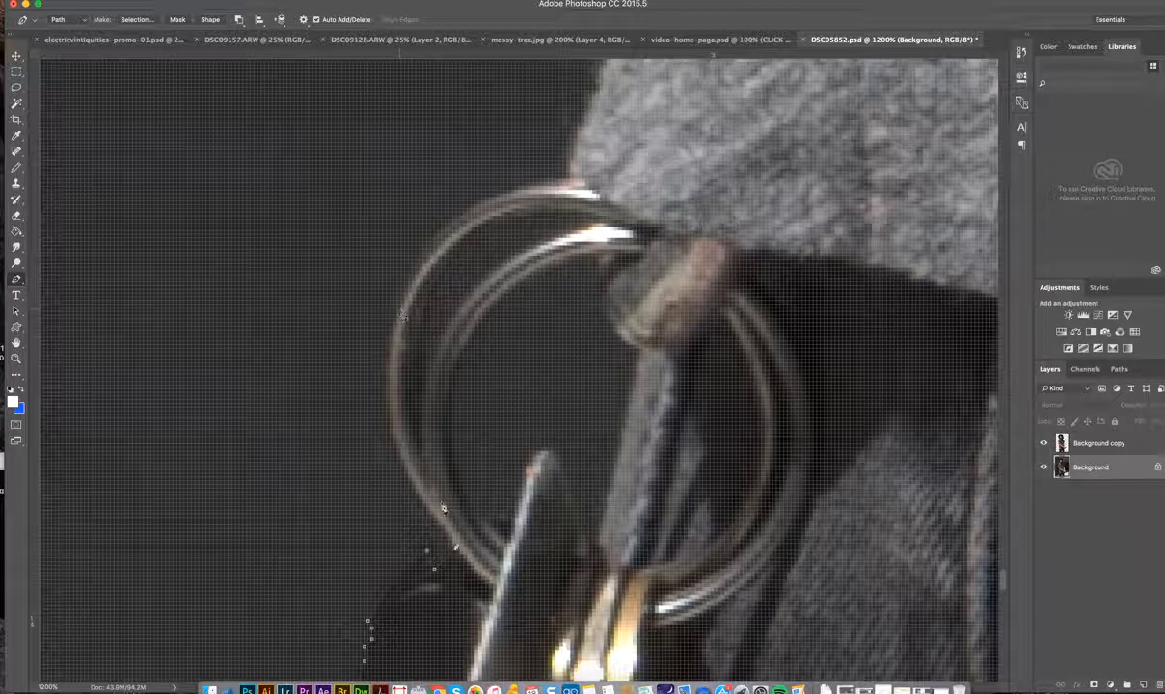
click(391, 472)
click(390, 396)
drag(492, 197, 582, 147)
key(super+z)
drag(457, 221, 501, 184)
Carry the path over the top of the key ring to the lower corner of the grey shirt.
scroll(593, 160, up, 5)
scroll(593, 159, right, 3)
scroll(598, 151, up, 6)
scroll(598, 151, right, 3)
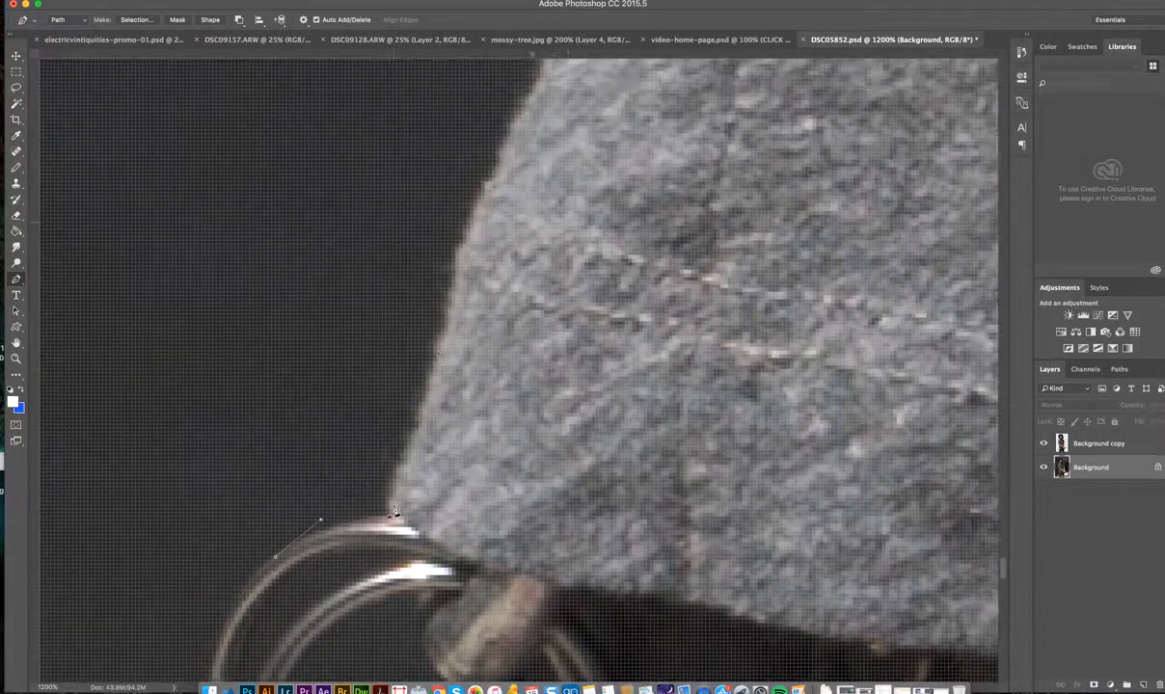
click(390, 513)
Trace the grey shirt's outer edge from the key ring up past the stitched hem.
scroll(433, 379, up, 10)
scroll(433, 379, left, 3)
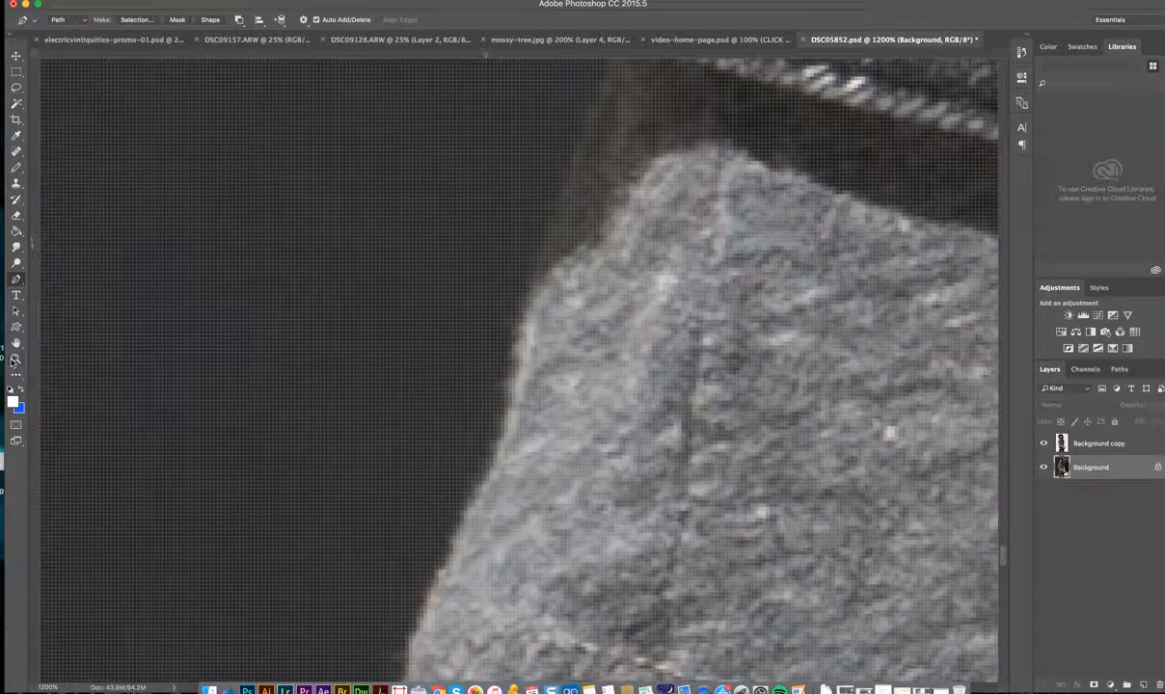
click(15, 358)
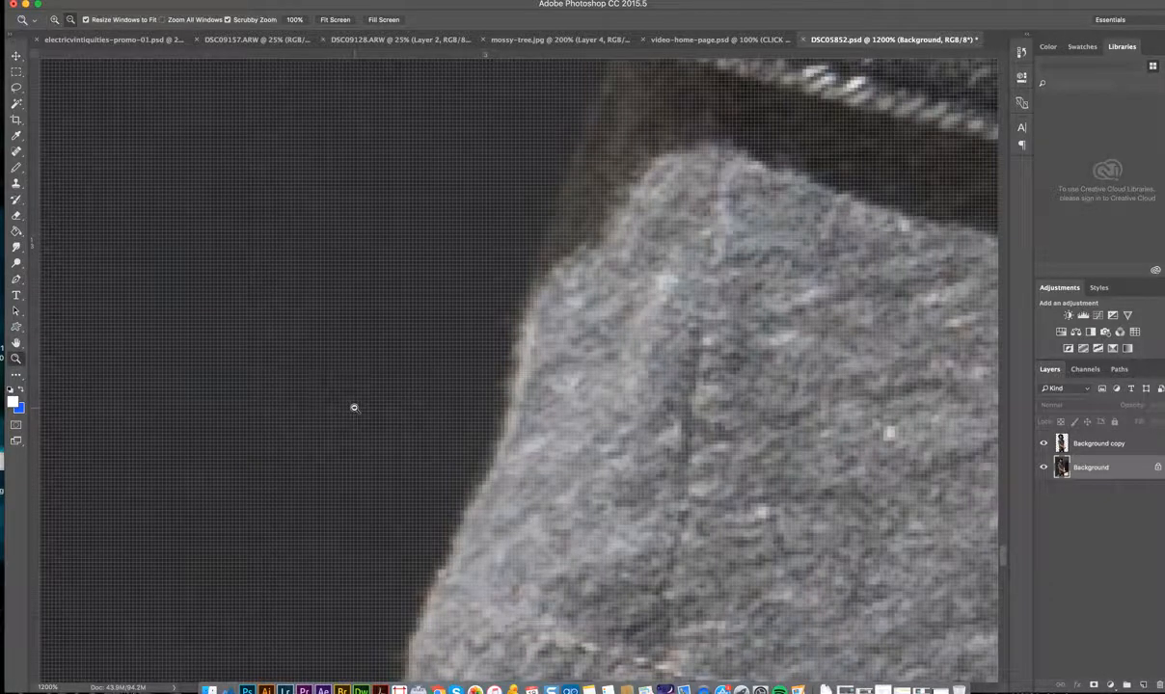
alt+click(463, 401)
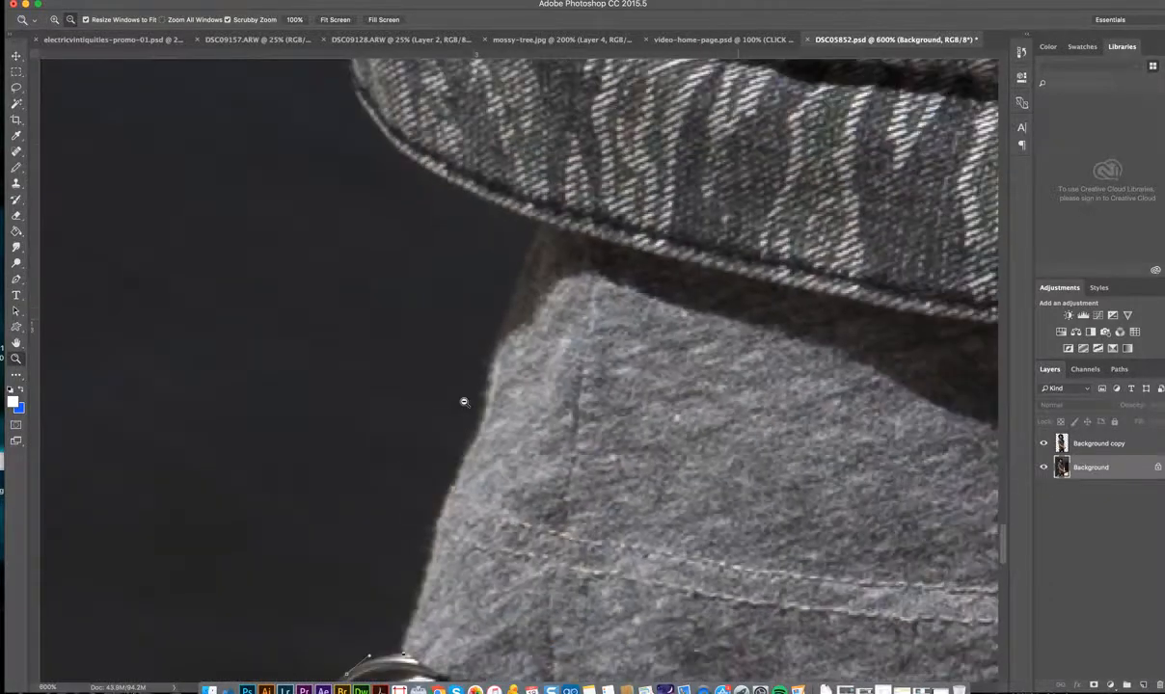
alt+click(464, 401)
alt+click(464, 449)
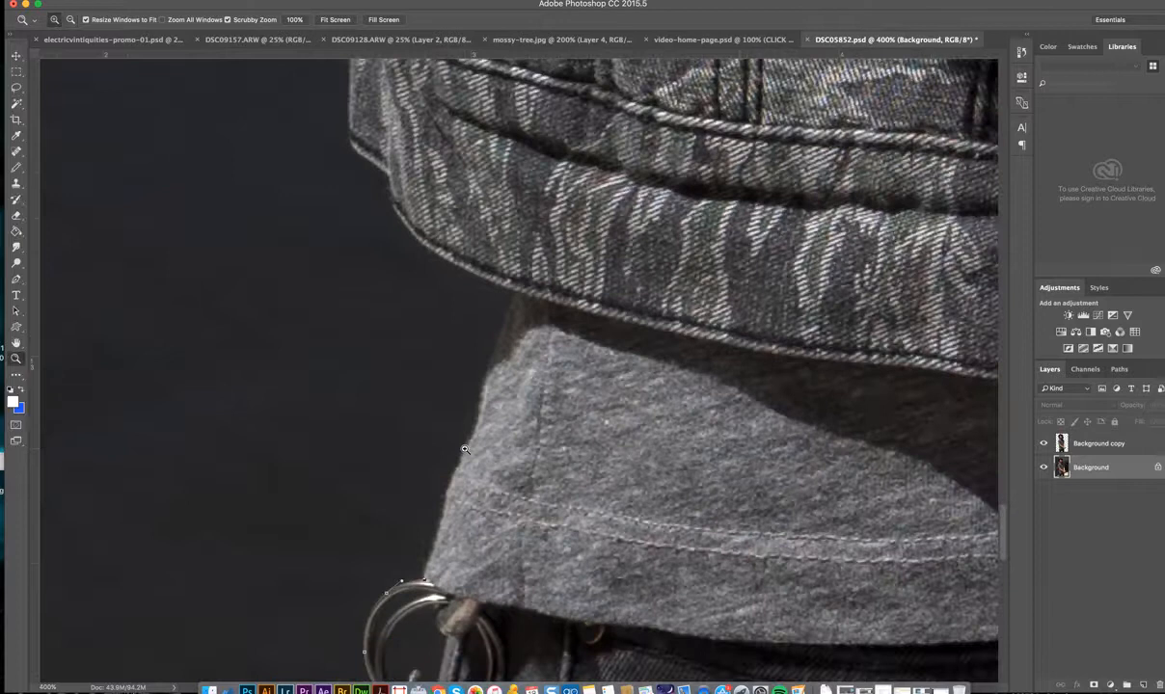
click(417, 497)
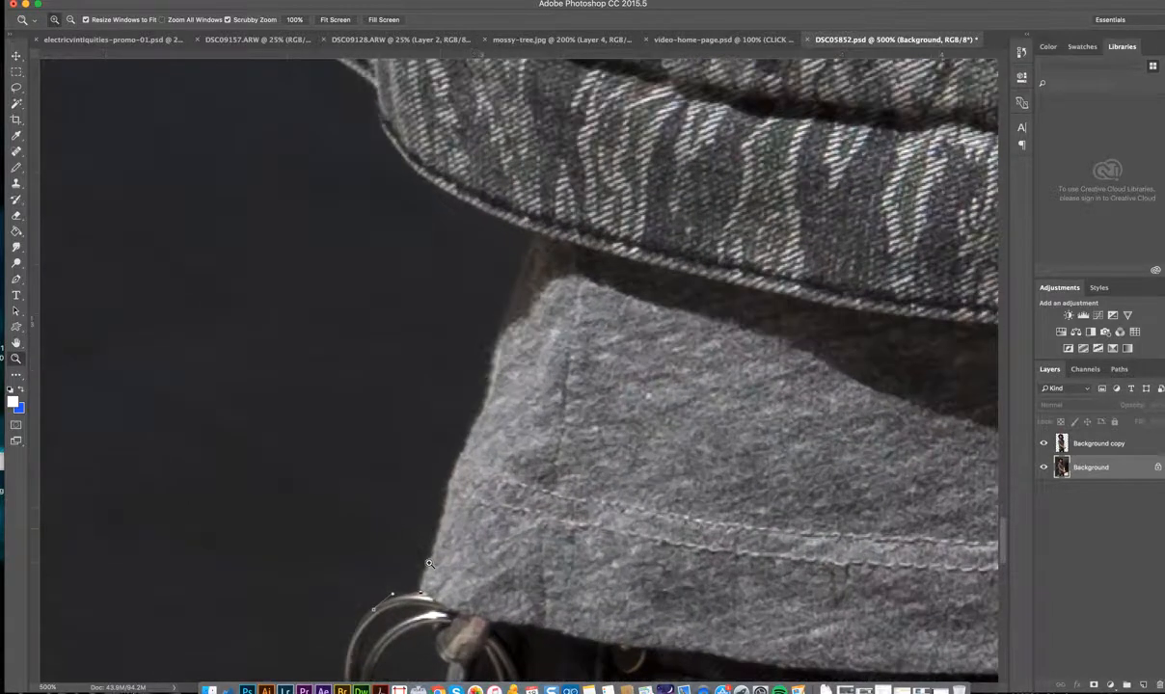
click(429, 563)
click(15, 279)
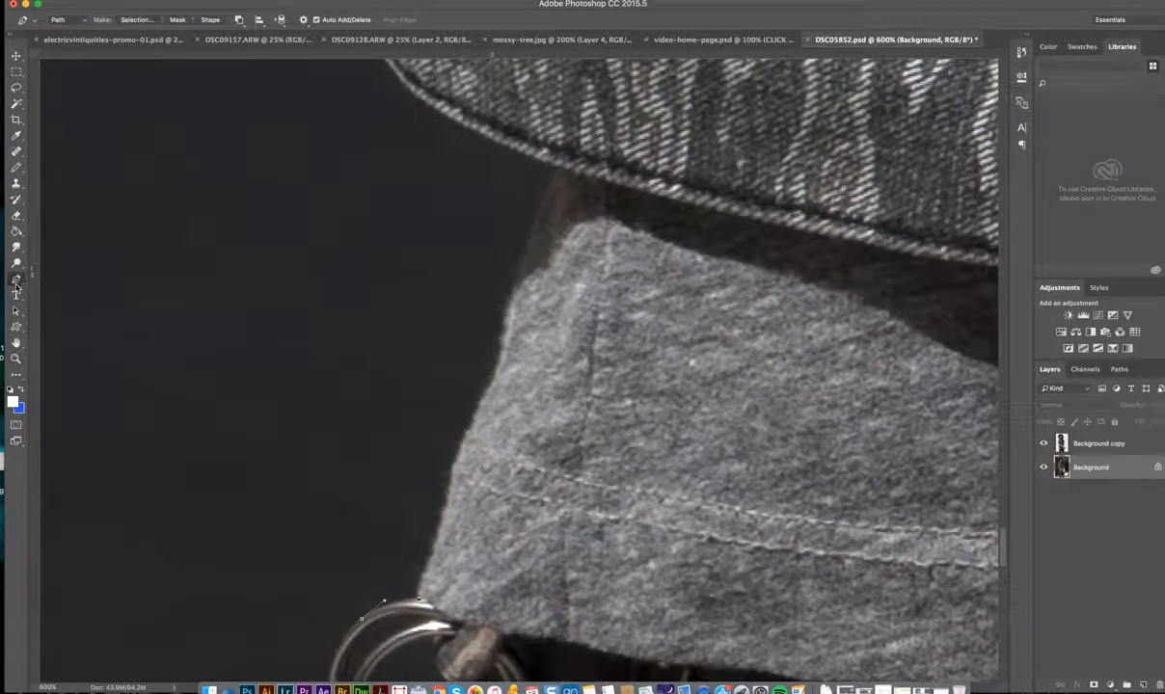
click(427, 575)
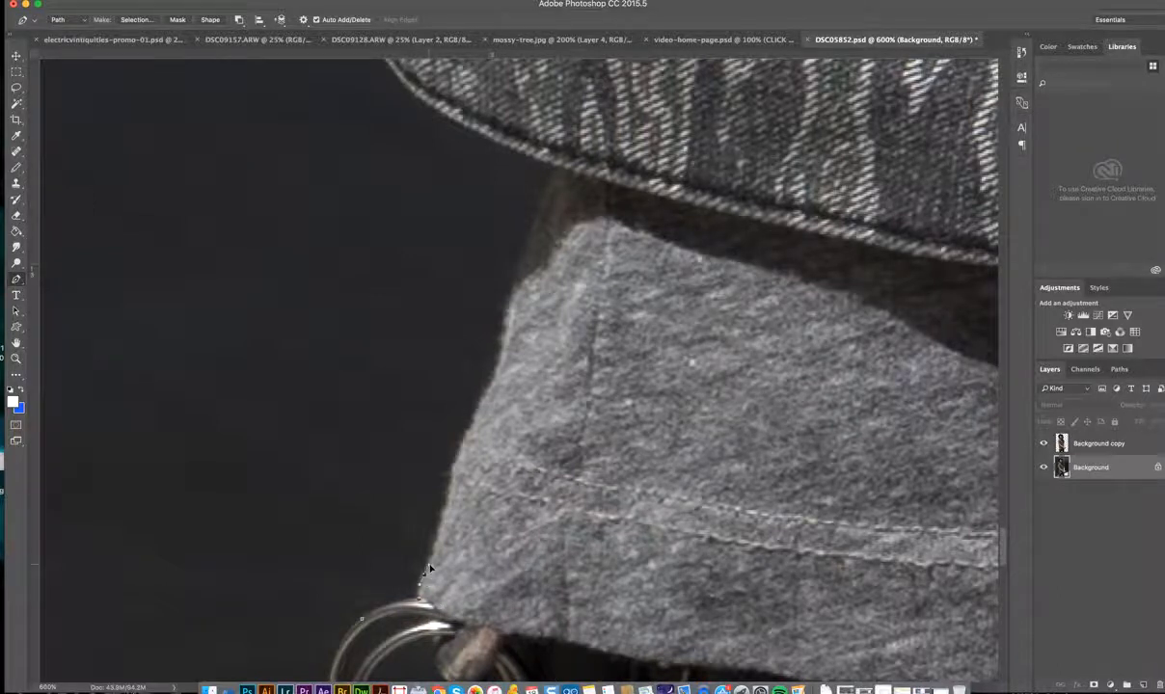
click(443, 515)
click(472, 435)
Continue the path up the remaining shirt edge and along the dark shadowed fabric to the underside of the jacket.
click(490, 389)
click(504, 339)
click(508, 311)
click(520, 272)
click(538, 221)
click(554, 179)
Trace the jacket's curved lower hem outward, around its stepped corner and onto the outer side of the waistband.
scroll(552, 166, up, 5)
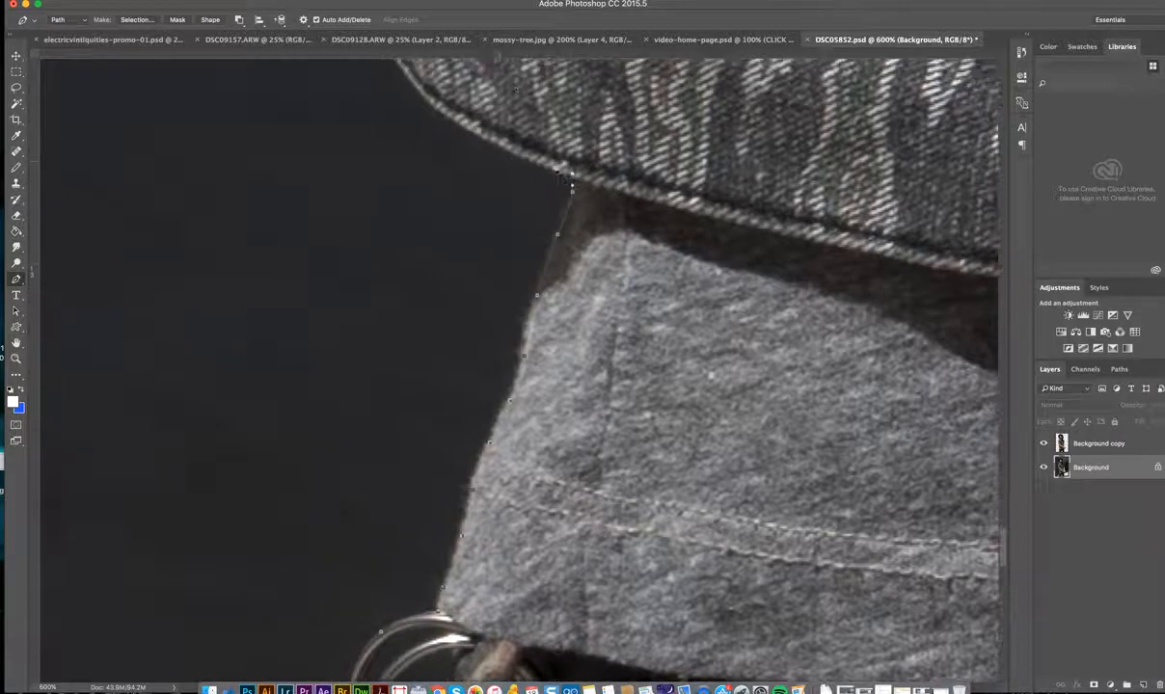
scroll(554, 170, up, 5)
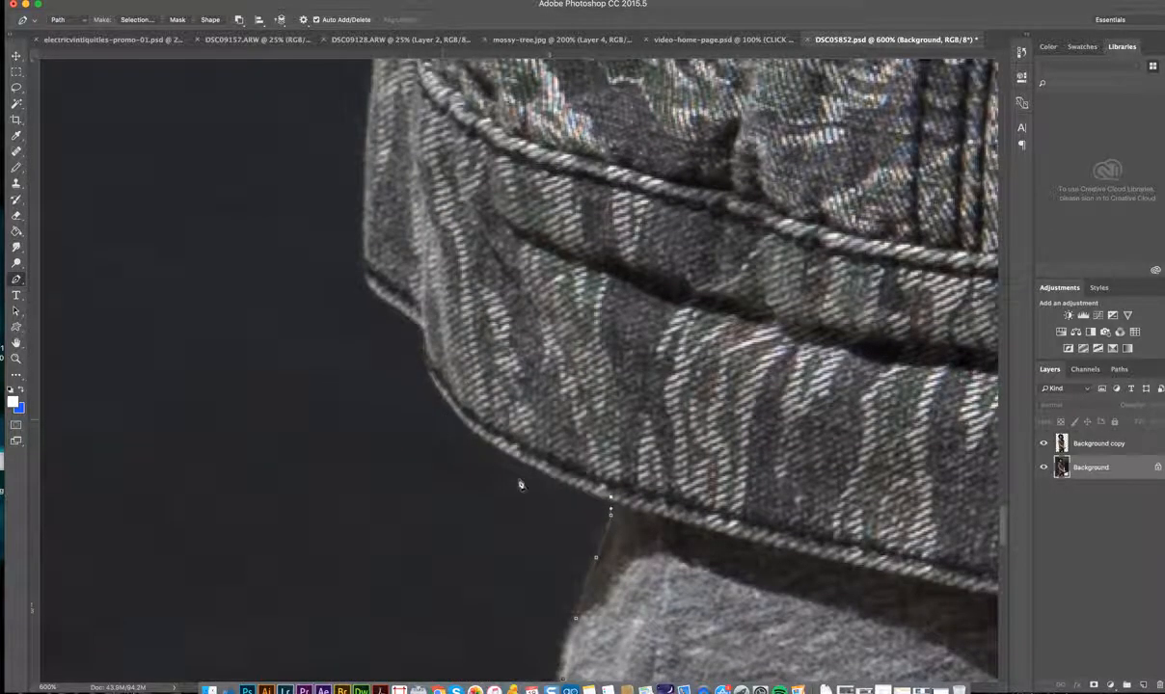
drag(484, 438, 444, 405)
drag(423, 350, 422, 325)
drag(386, 307, 374, 293)
drag(365, 244, 366, 209)
Continue the path up the outer side of the waistband, past the rolled seam and onto the jacket's side edge.
scroll(366, 209, up, 5)
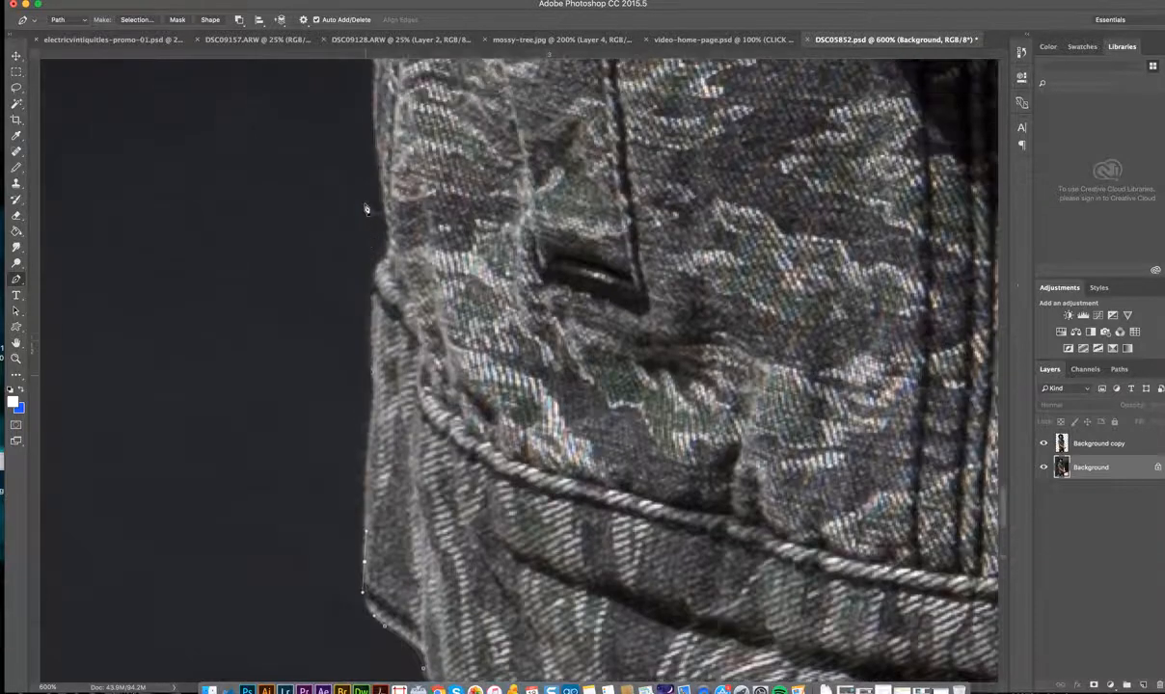
scroll(366, 209, up, 1)
click(15, 358)
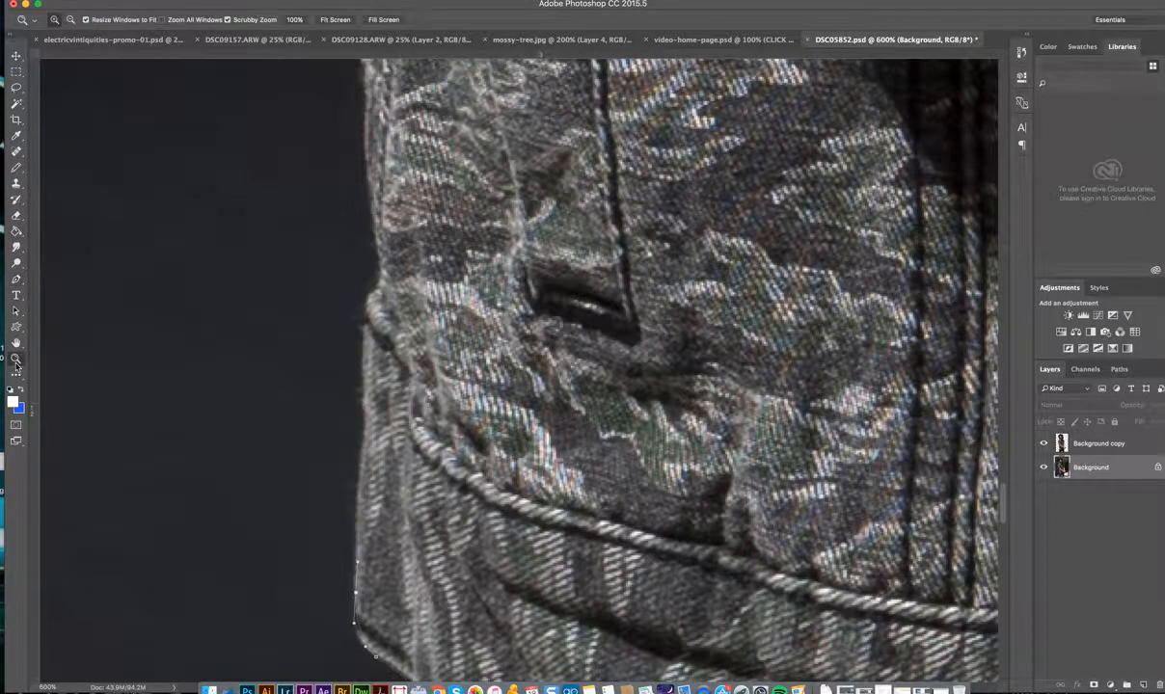
alt+click(419, 481)
alt+click(216, 347)
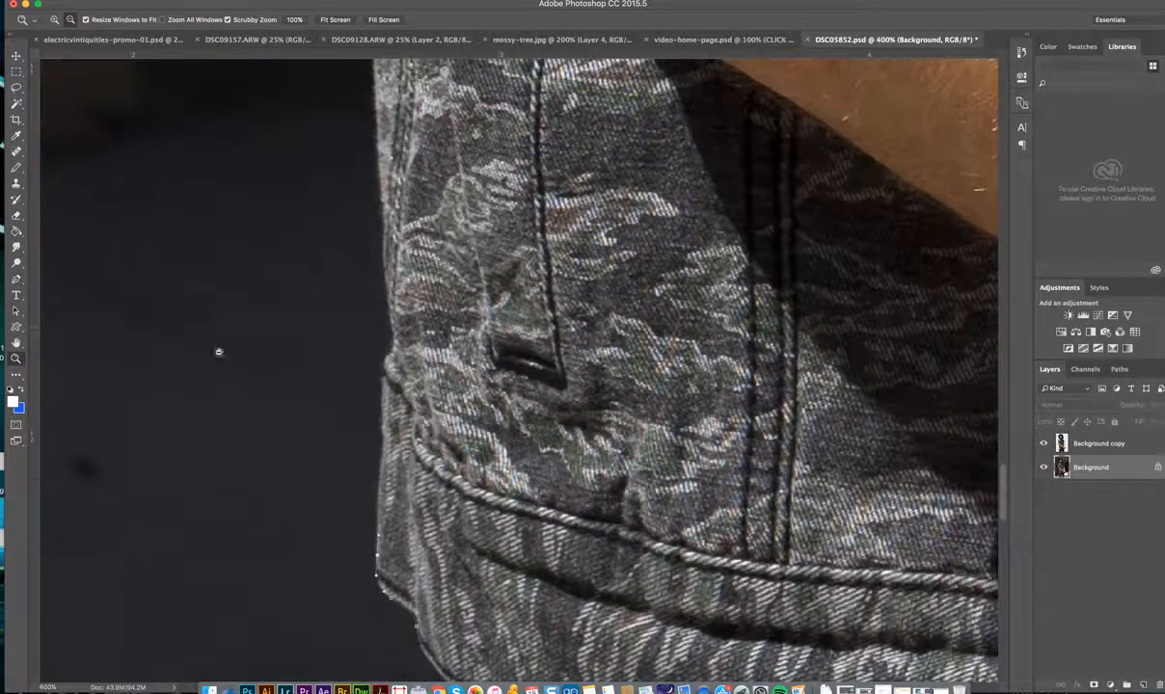
click(16, 279)
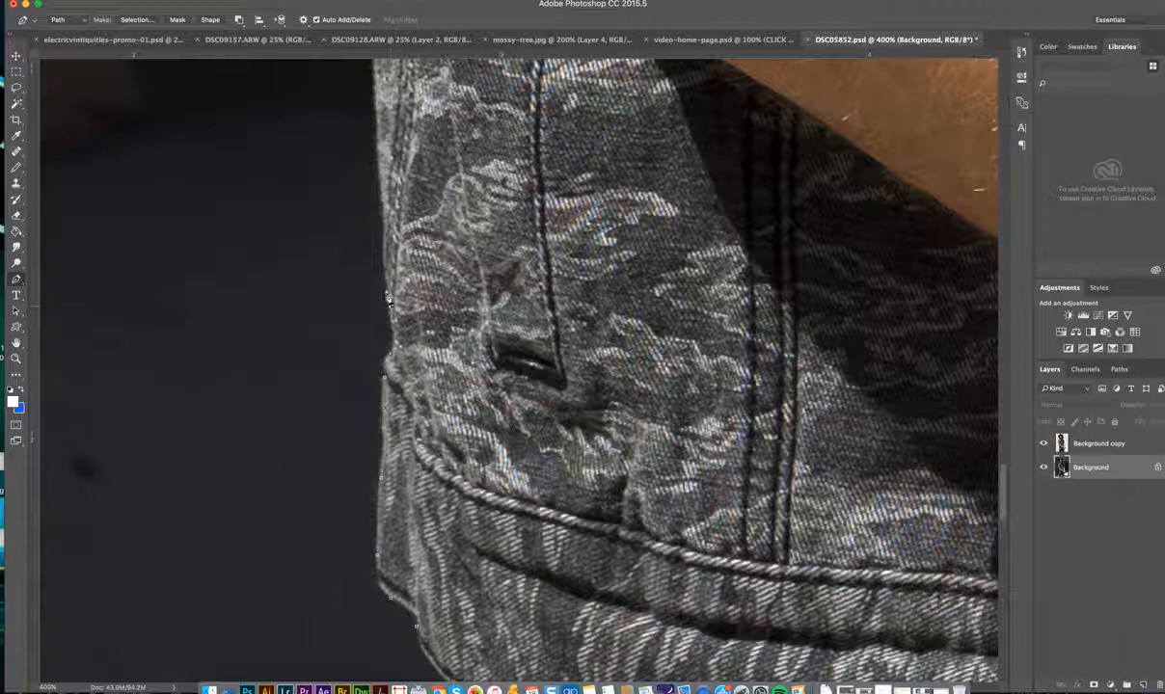
Inspect the small bulge of the rolled waistband seam up close and redo the path's anchor at its lower end.
click(15, 358)
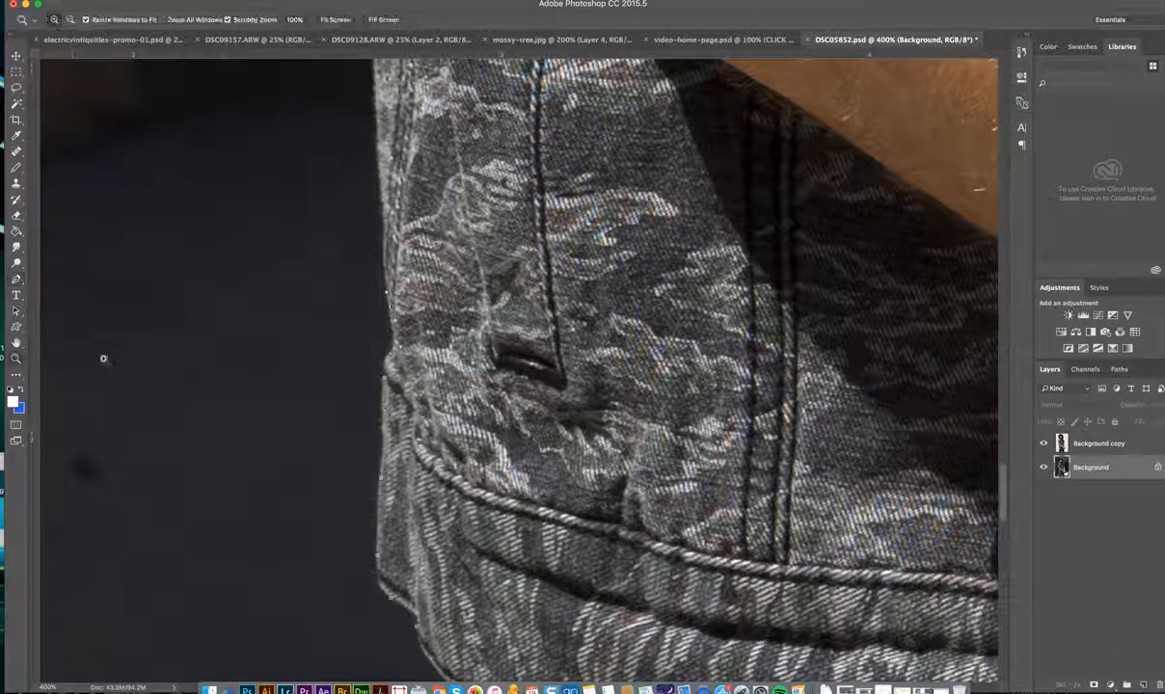
click(389, 368)
click(391, 368)
click(392, 368)
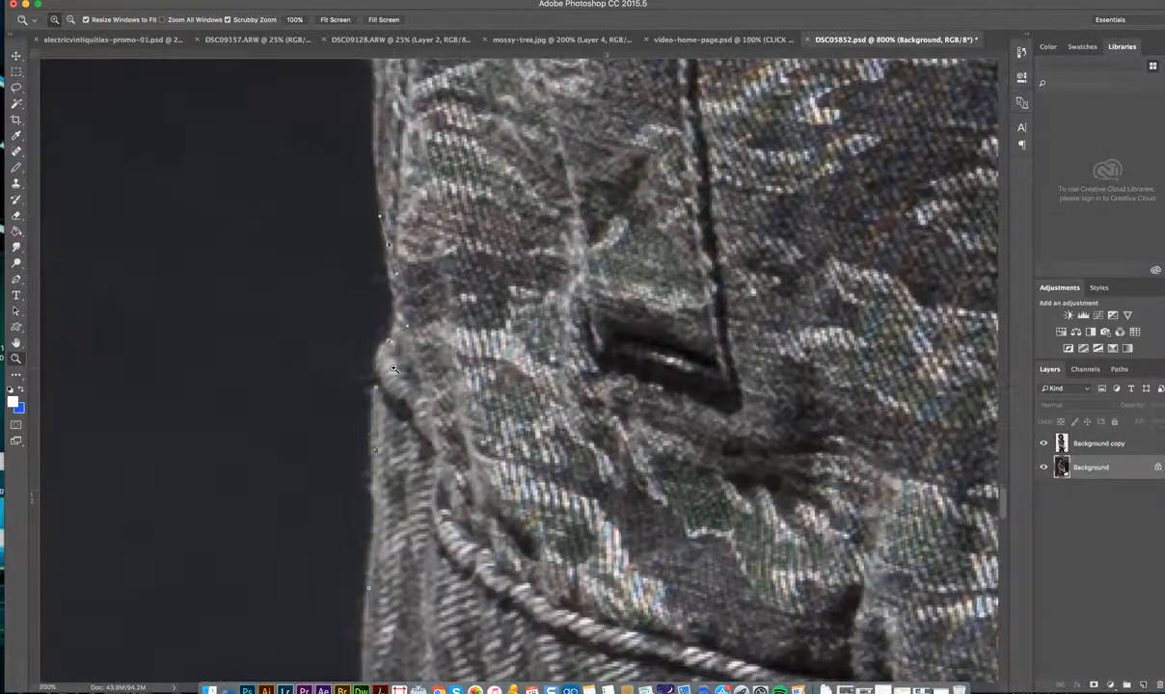
click(394, 368)
click(386, 372)
click(375, 376)
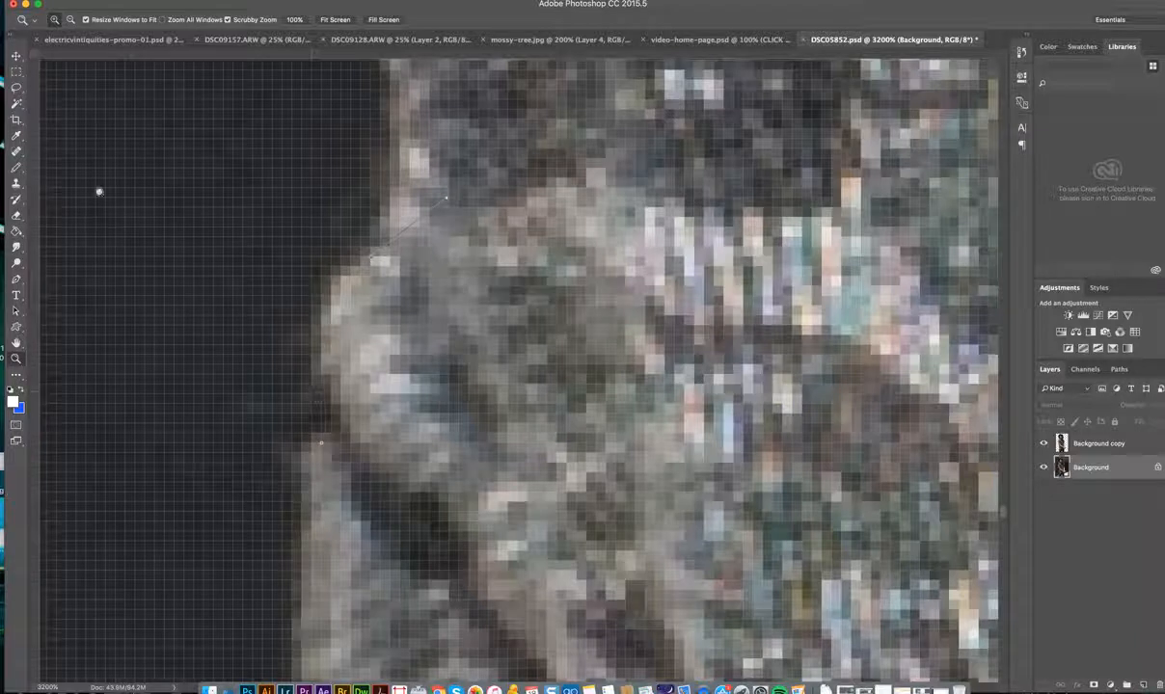
alt+click(337, 304)
key(v)
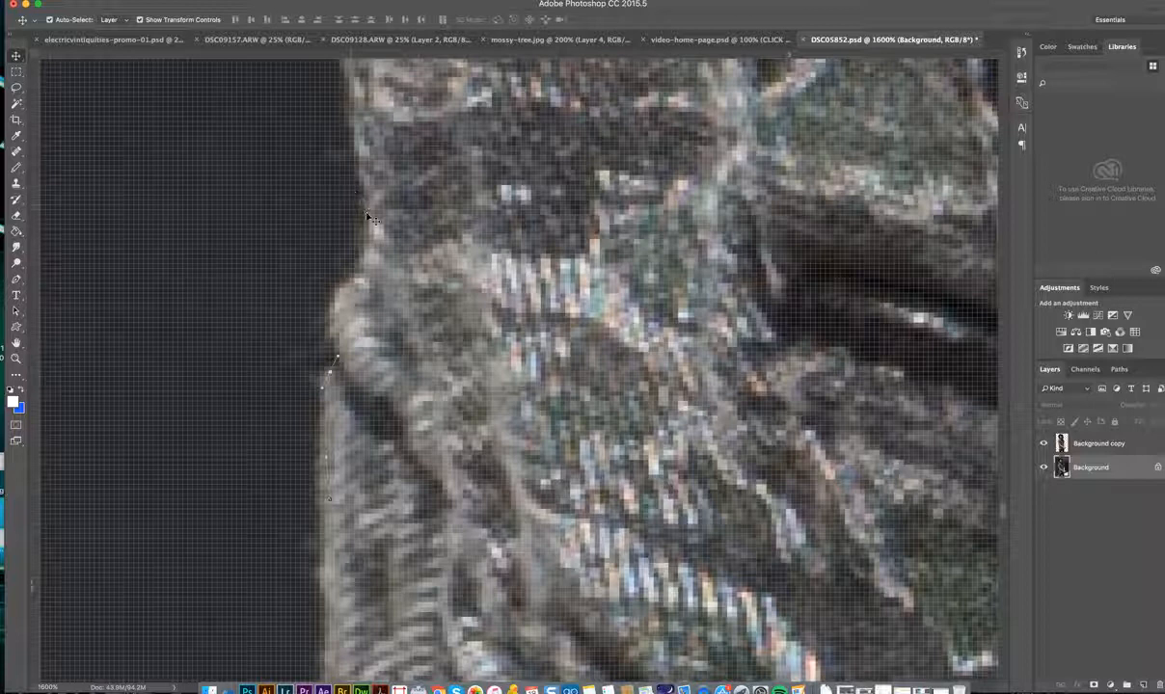
click(16, 279)
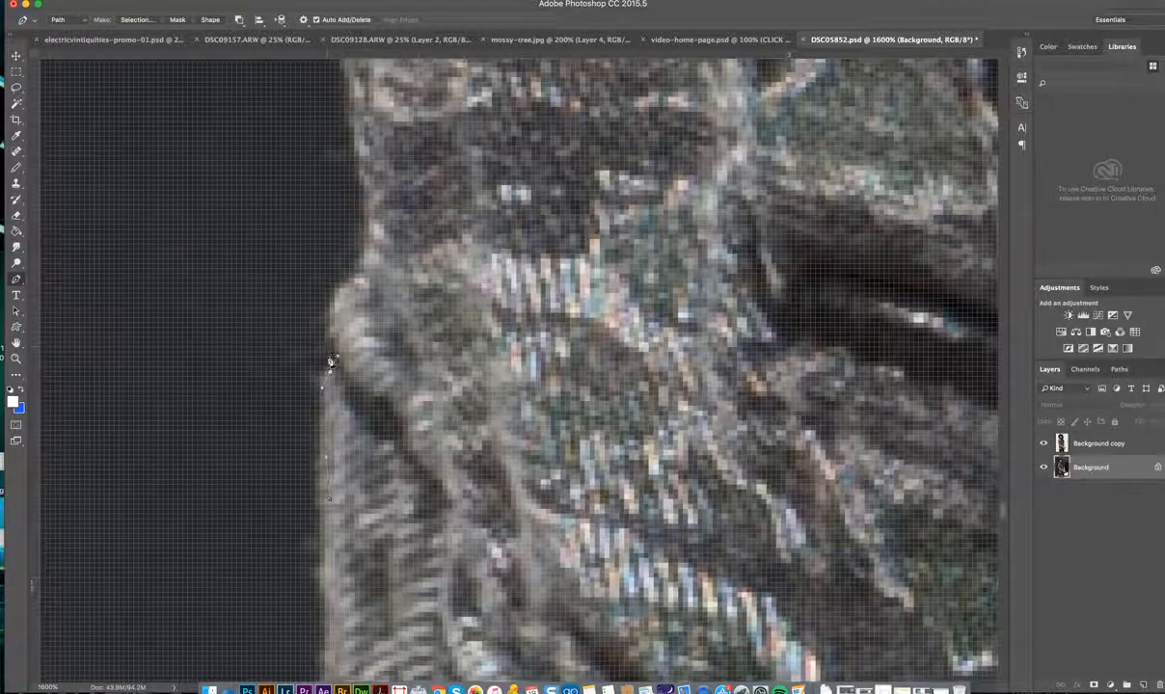
drag(329, 372, 328, 386)
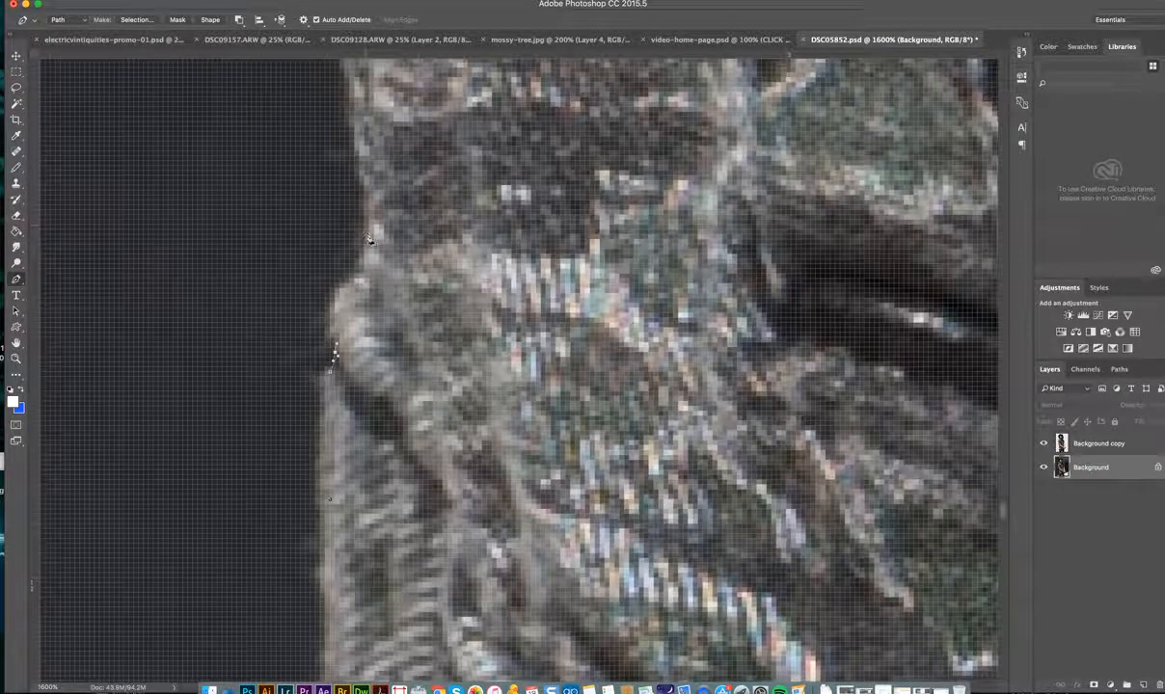
Curve the path around the rolled seam's bulge and onto the jacket edge just above it.
drag(365, 259, 412, 214)
drag(360, 275, 405, 227)
key(super+z)
drag(341, 287, 371, 218)
key(super+alt+z)
drag(375, 265, 397, 248)
drag(357, 161, 357, 153)
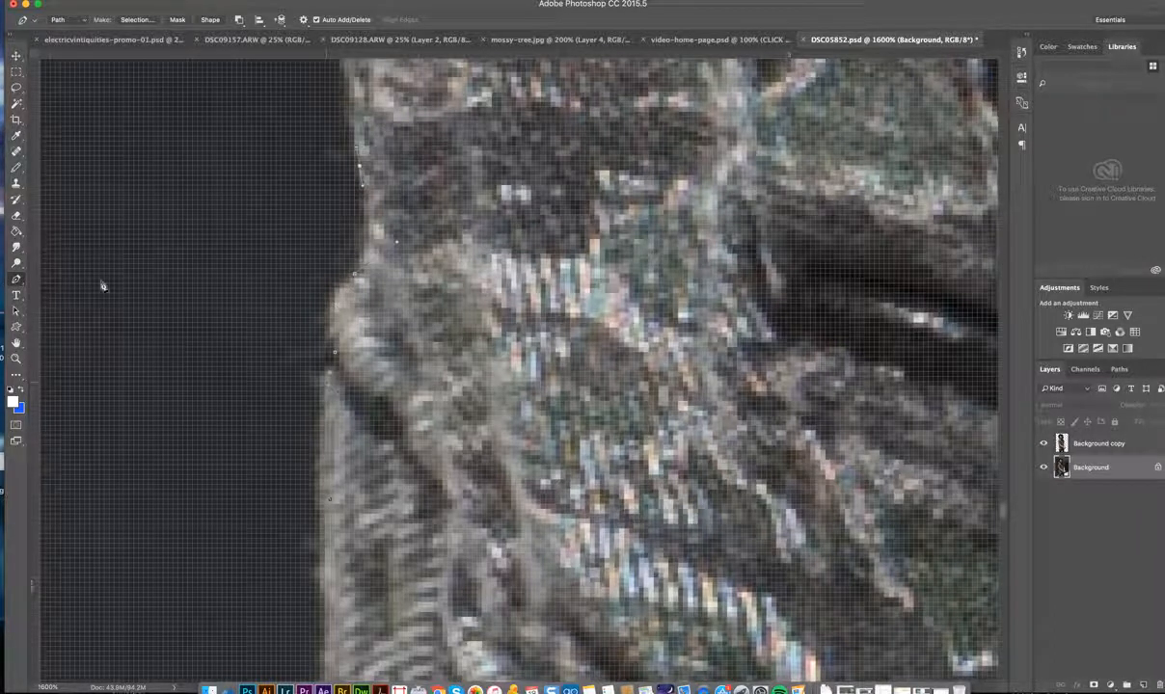
Trace the jacket's side edge upward alongside the slanted pocket opening.
click(16, 360)
alt+click(399, 220)
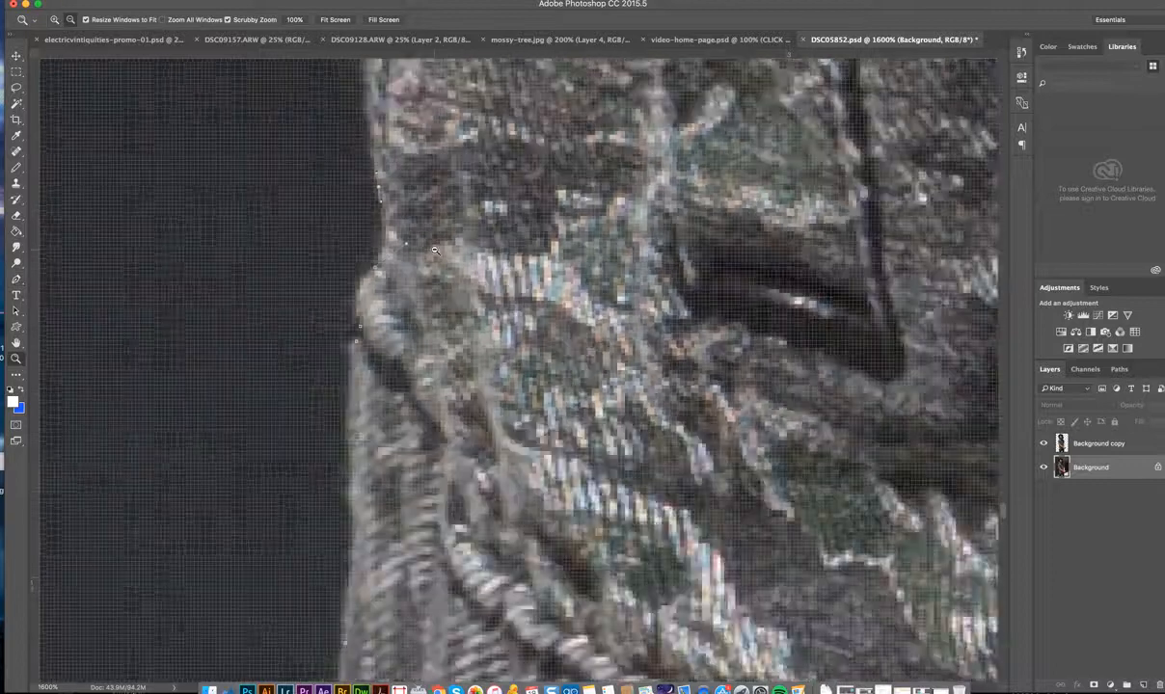
alt+click(399, 220)
scroll(380, 208, up, 5)
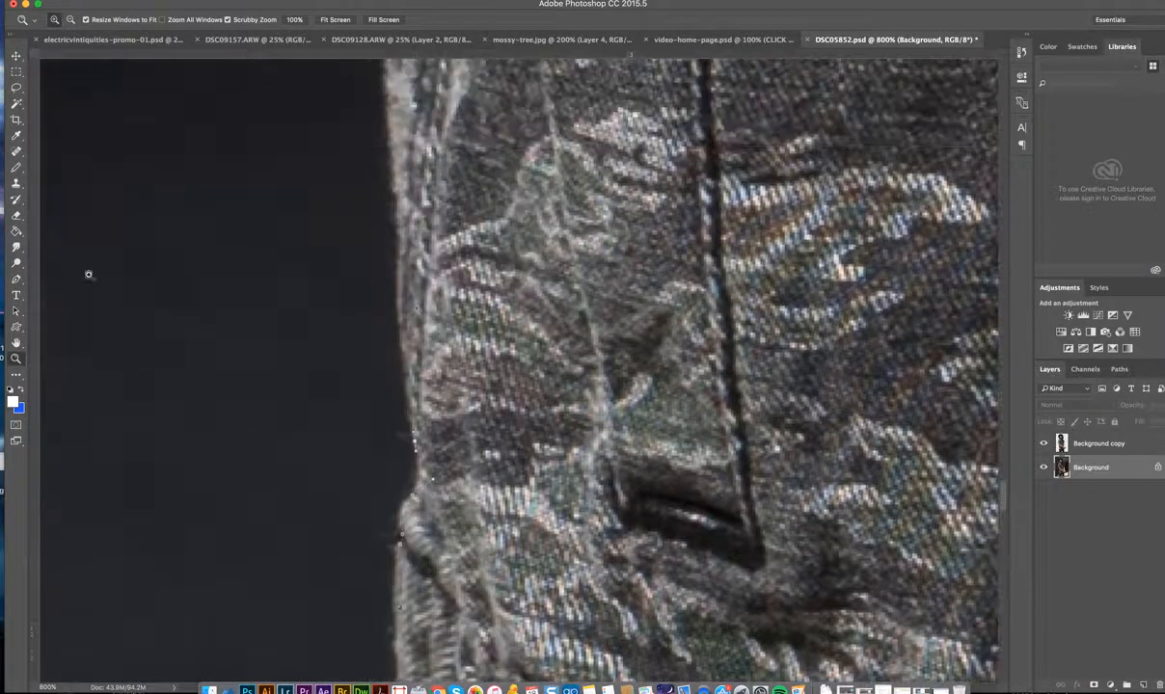
click(15, 279)
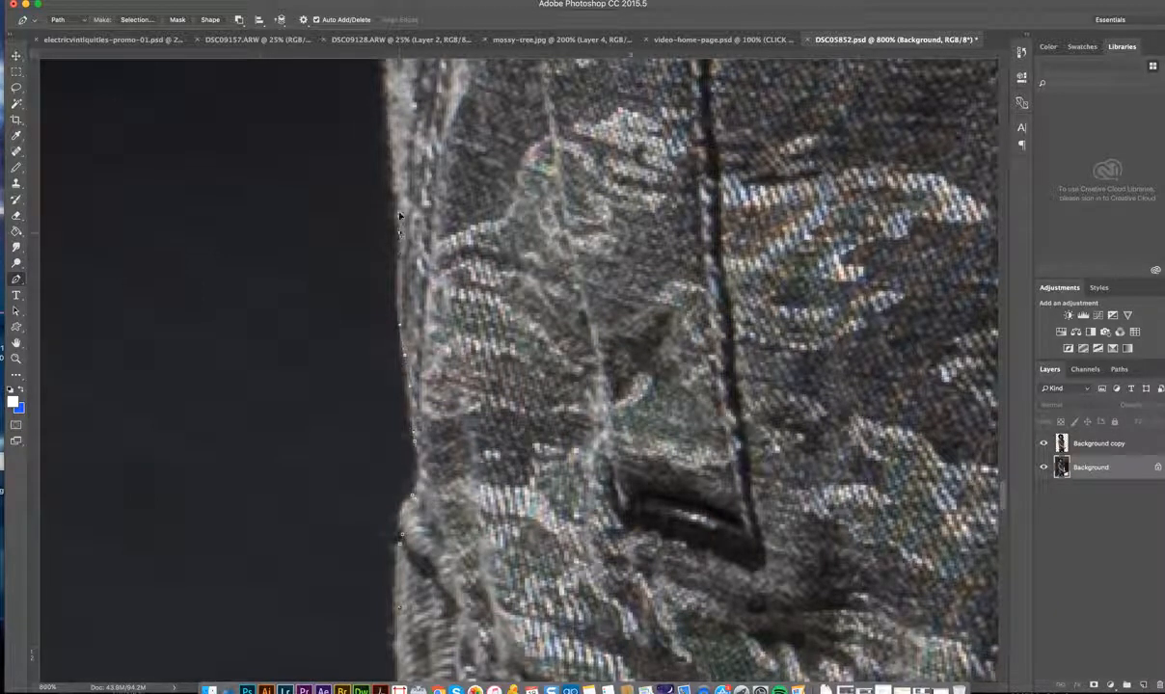
scroll(393, 156, up, 5)
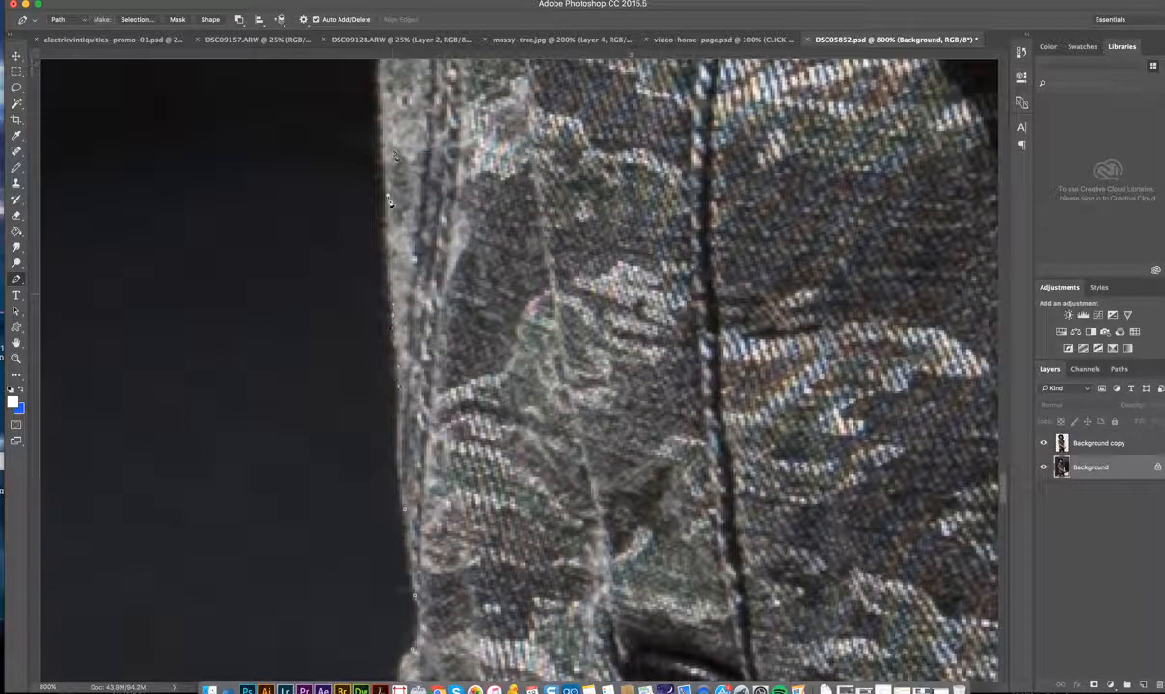
Extend the path up the faded side panel of the jacket, level with the bent elbow.
scroll(389, 198, up, 4)
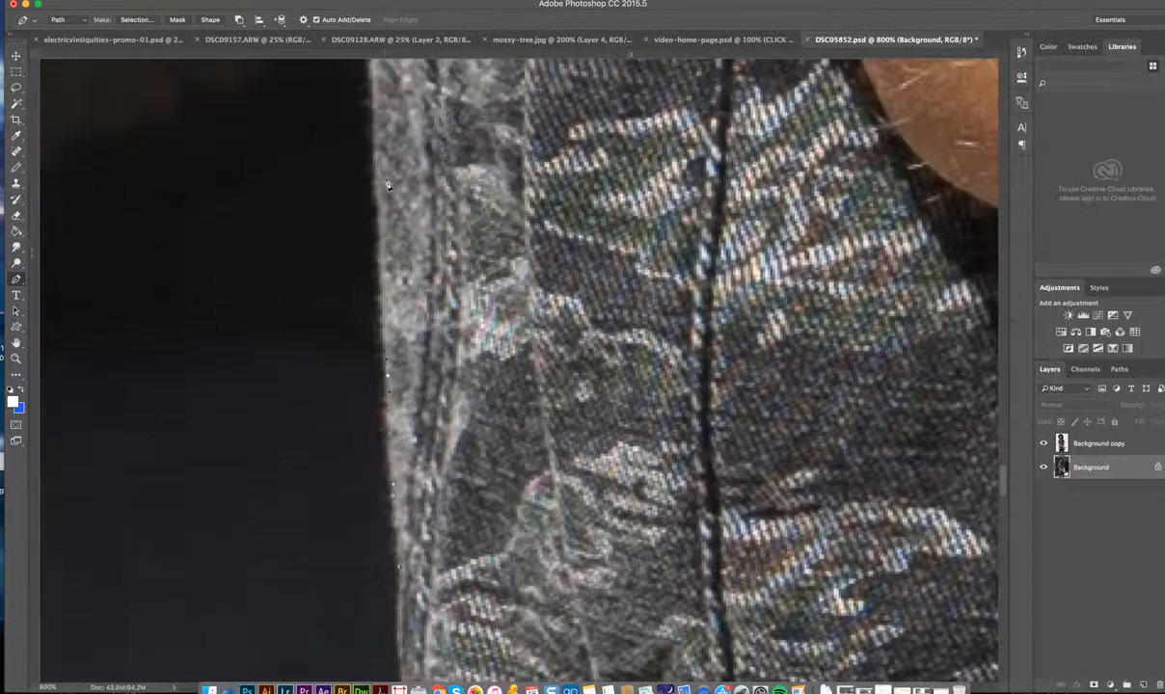
click(380, 248)
click(380, 224)
scroll(376, 166, up, 6)
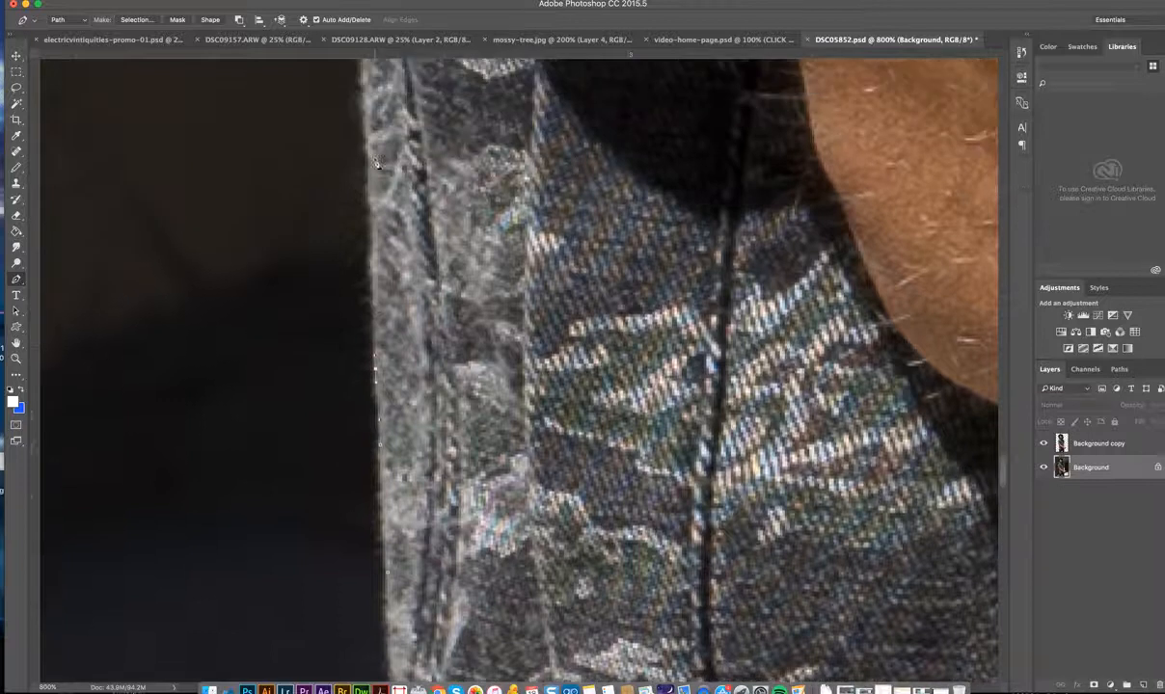
scroll(372, 229, up, 1)
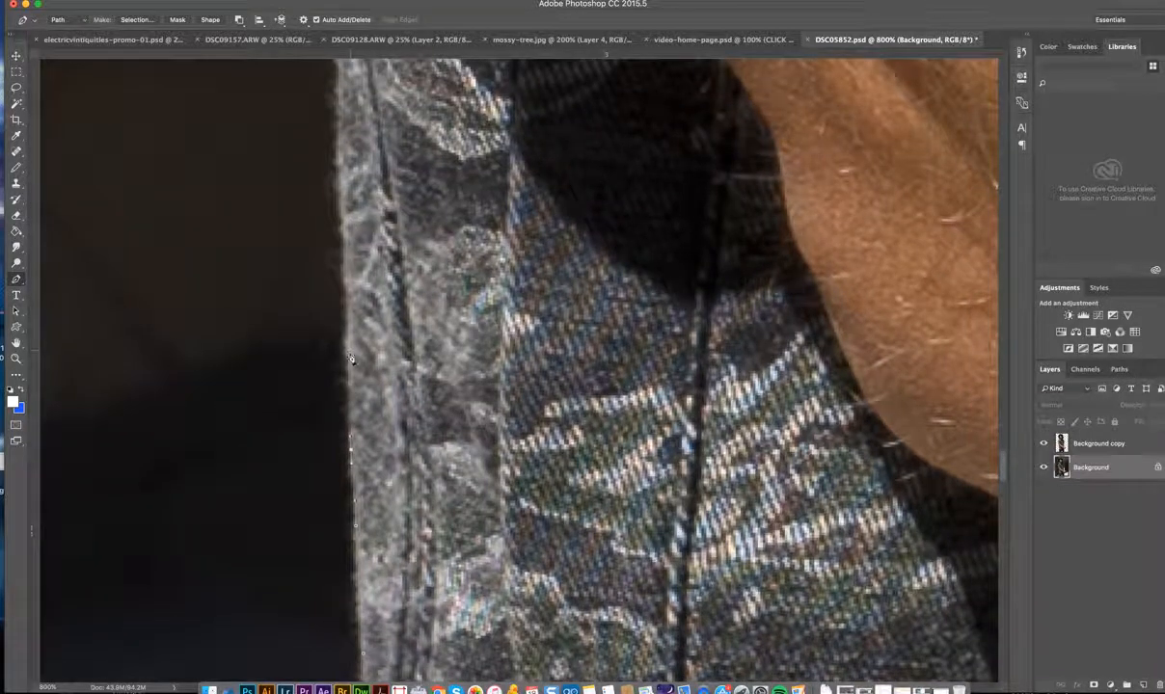
click(349, 345)
scroll(347, 207, up, 1)
click(342, 184)
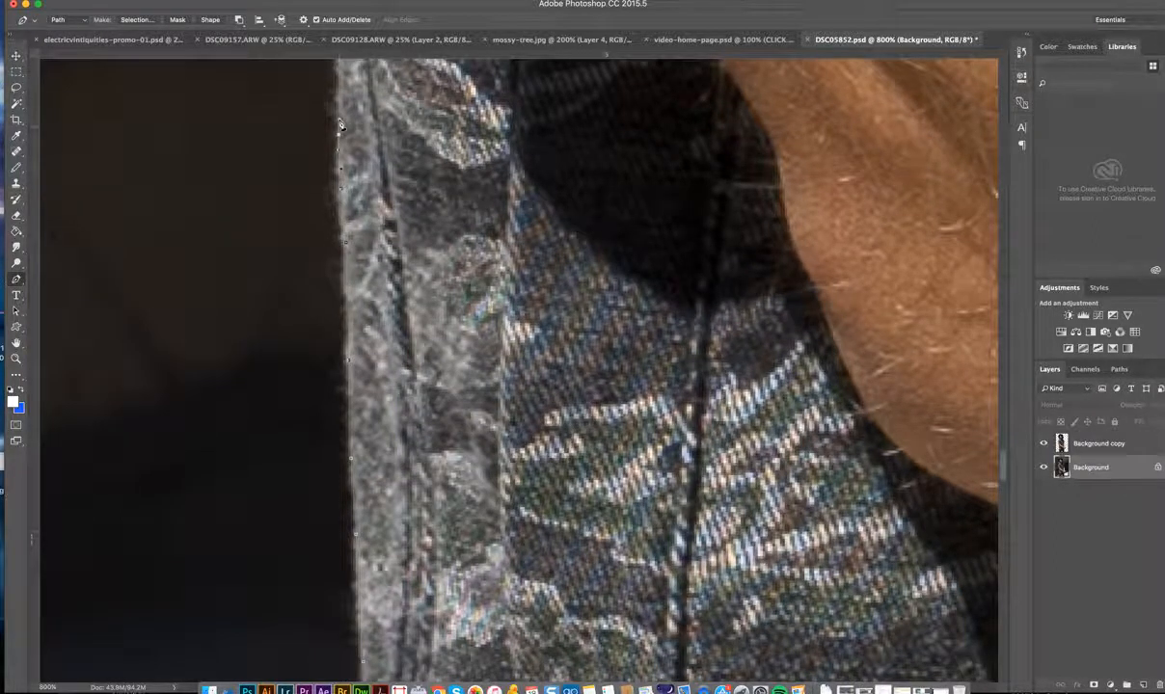
scroll(340, 123, up, 6)
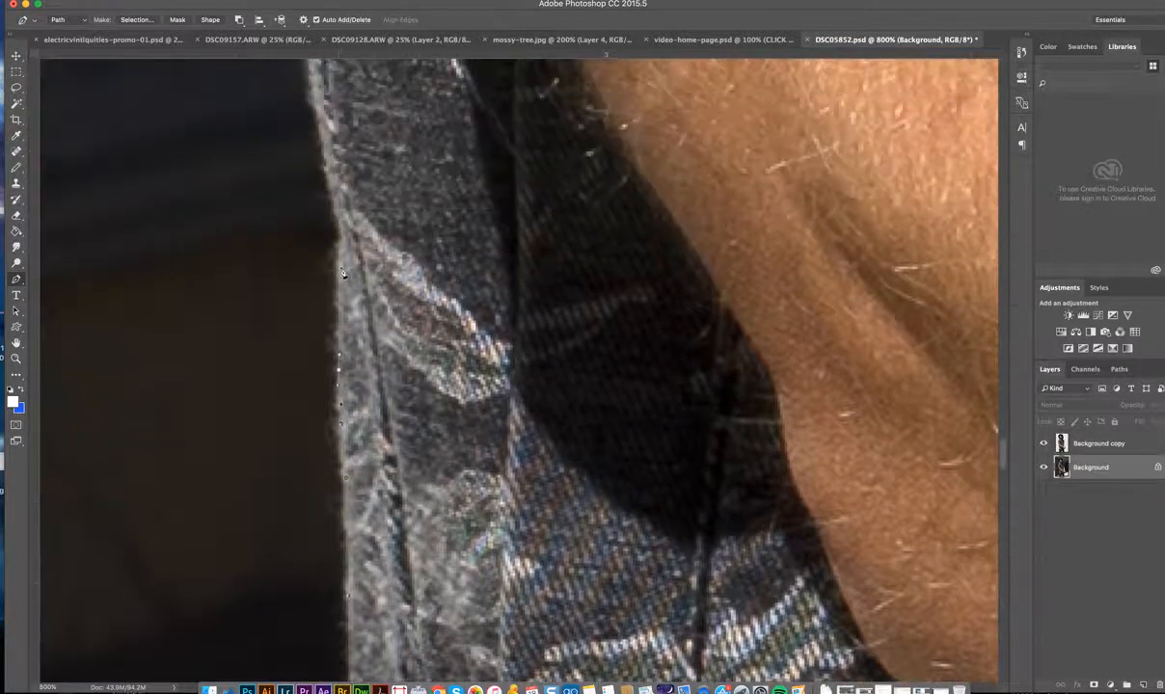
click(342, 274)
Trace the jacket's slanting outer edge past the tattooed arm to just below the grey sleeve.
click(15, 359)
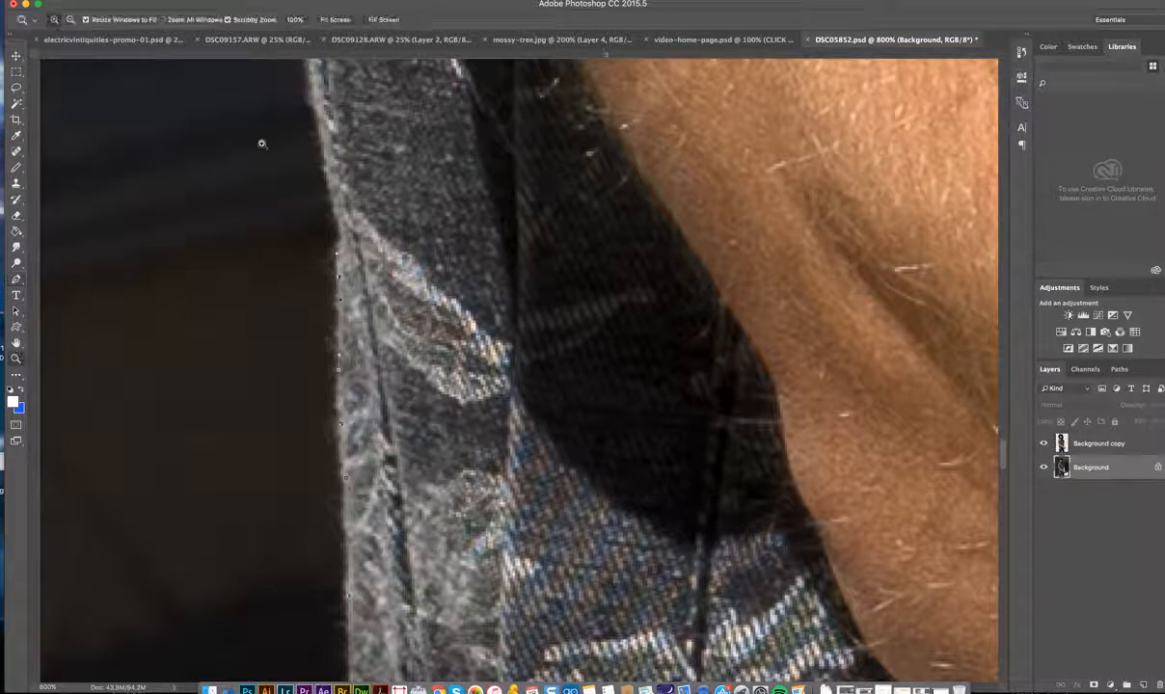
alt+click(220, 304)
alt+click(219, 304)
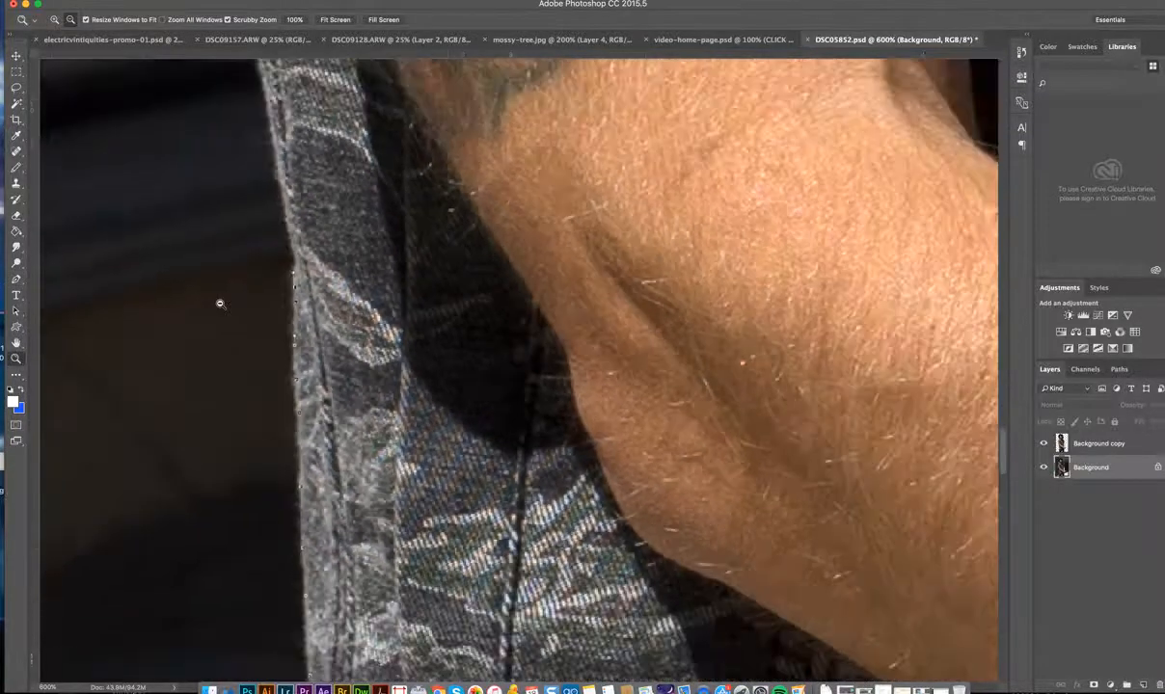
alt+click(220, 304)
alt+click(220, 304)
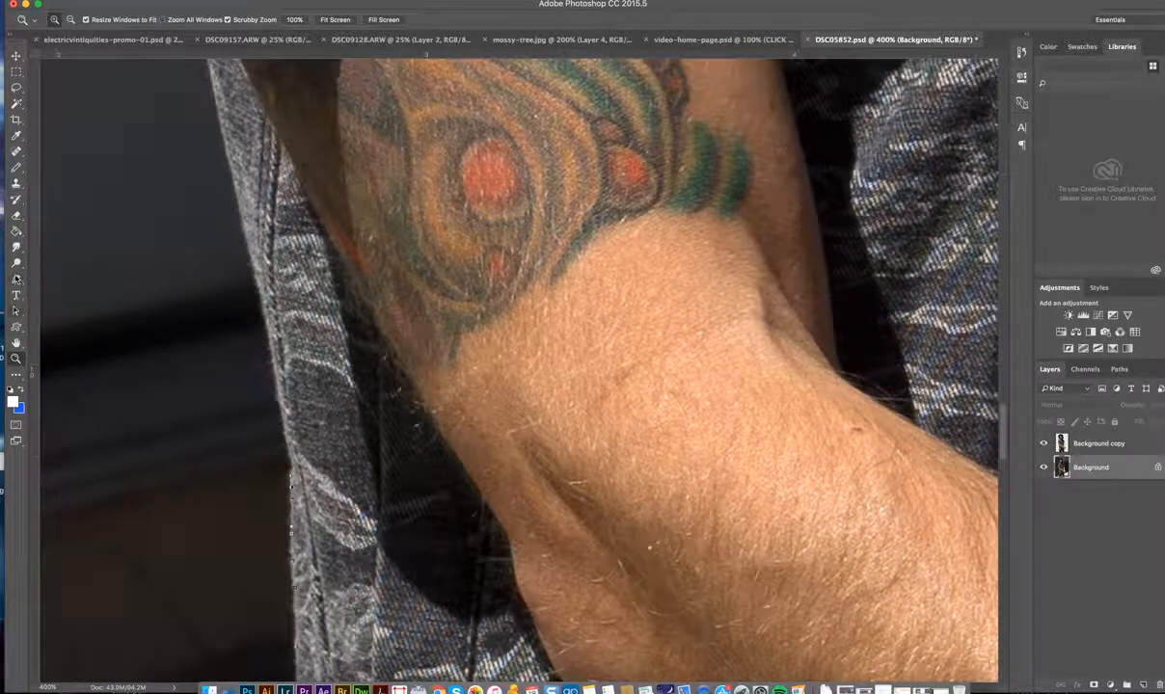
click(15, 279)
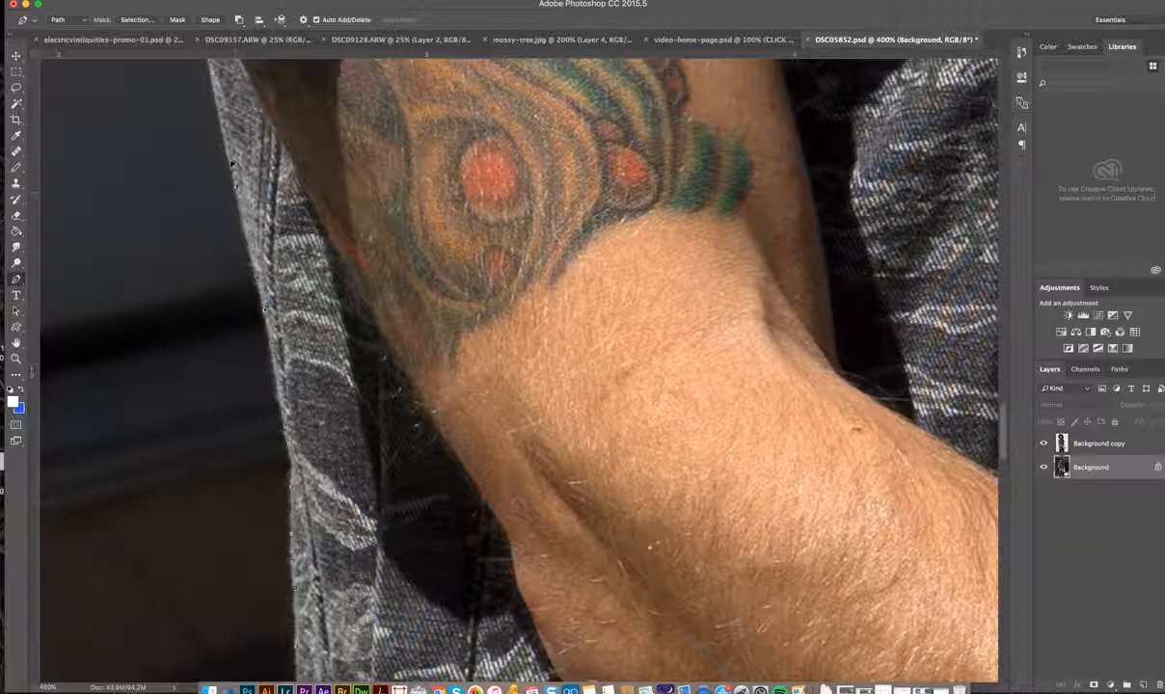
scroll(232, 164, up, 6)
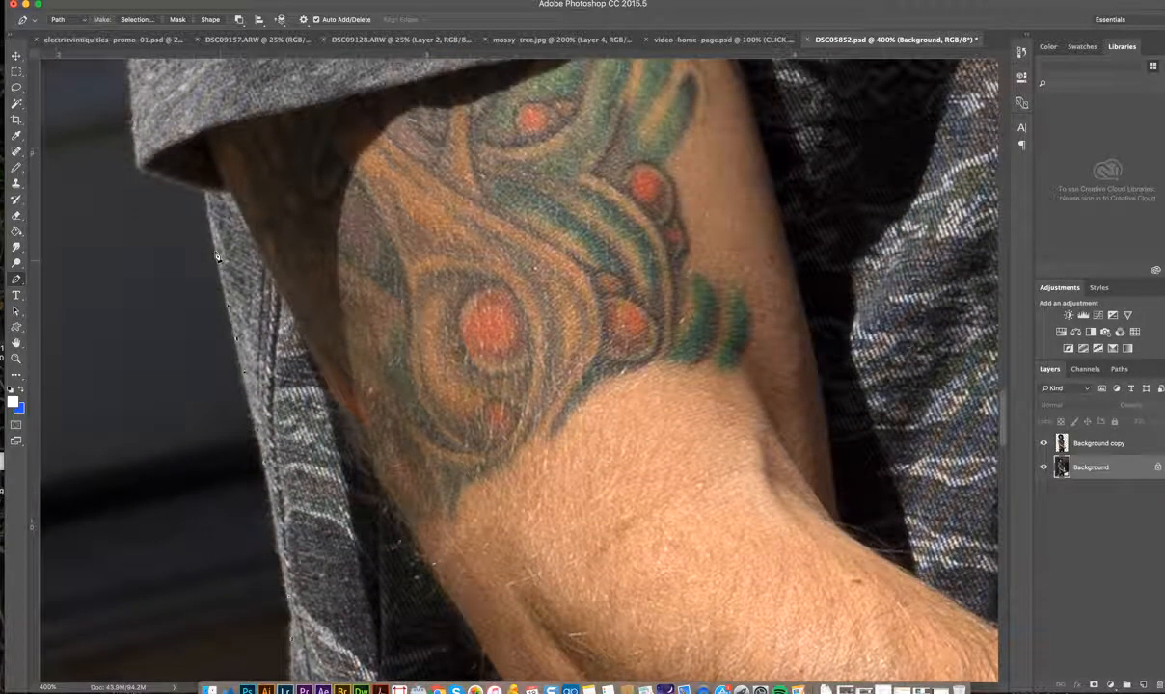
Take the path around the grey sleeve's lower outer corner and up past its stitched hem.
click(206, 189)
click(140, 173)
scroll(135, 157, up, 5)
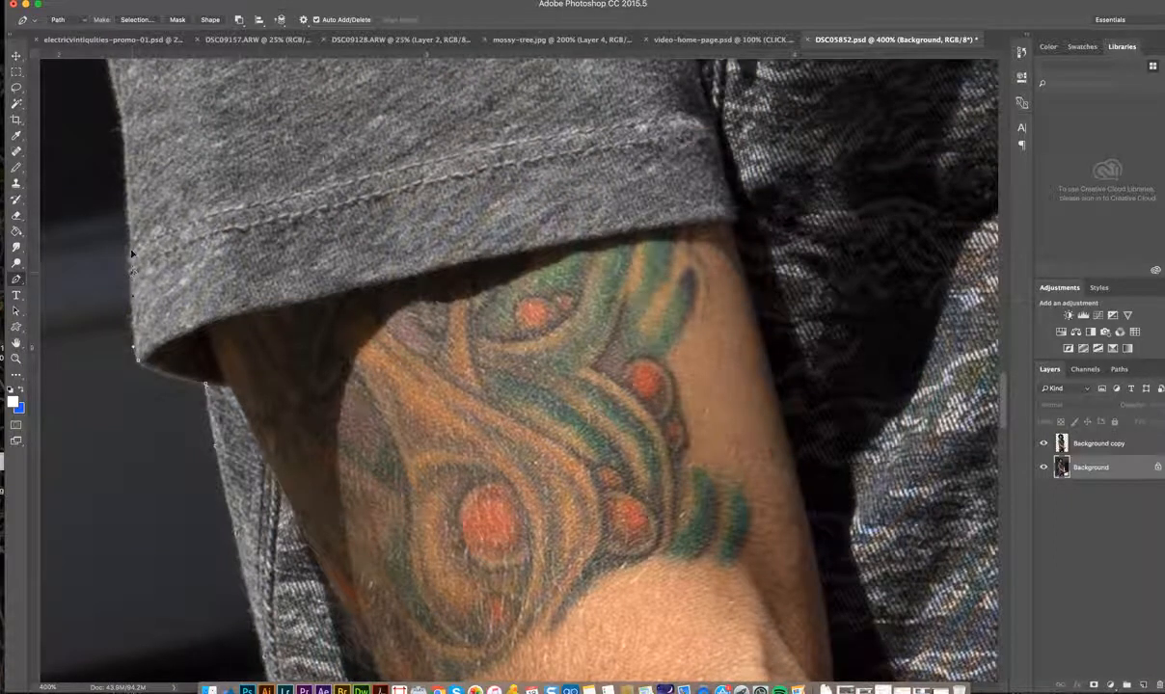
scroll(130, 196, up, 4)
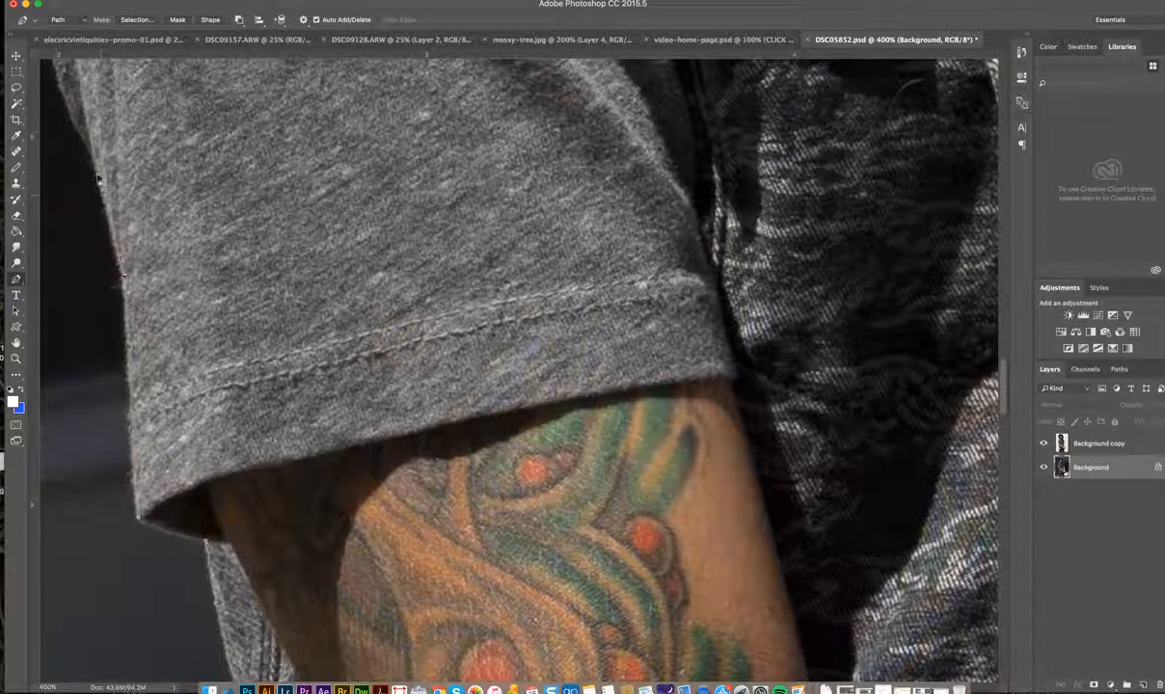
Trace the grey sleeve's curved outer edge up to just below the frayed threads at the shoulder.
click(16, 357)
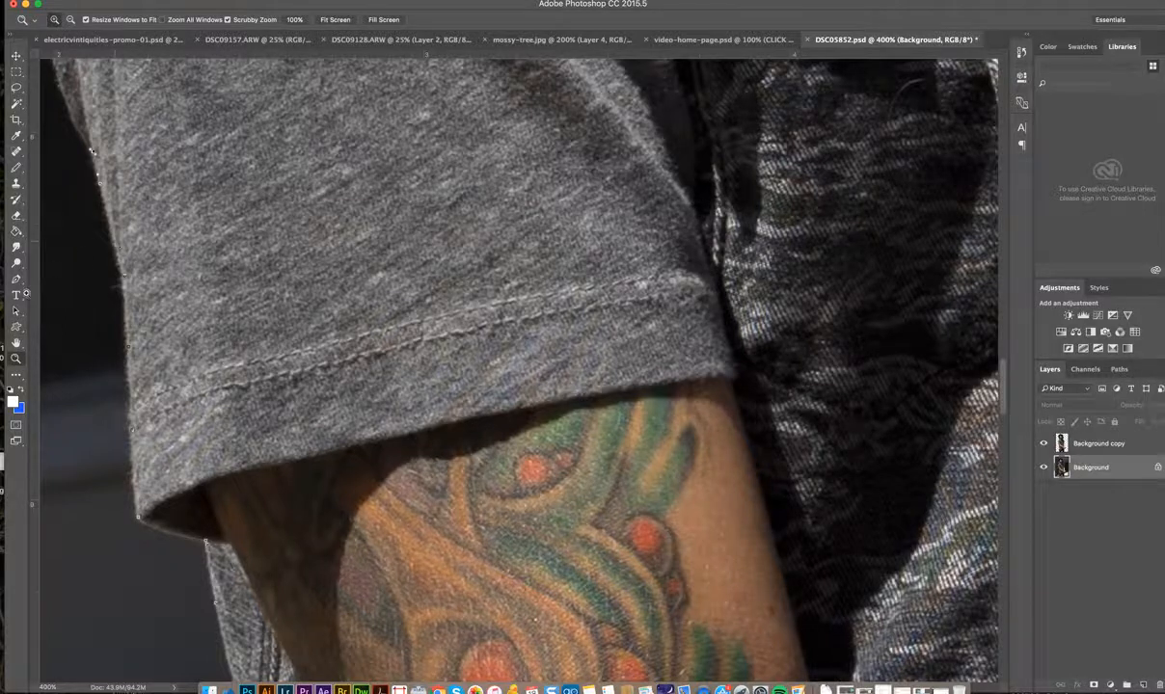
alt+click(117, 252)
alt+click(116, 251)
alt+click(117, 250)
drag(117, 251, 183, 407)
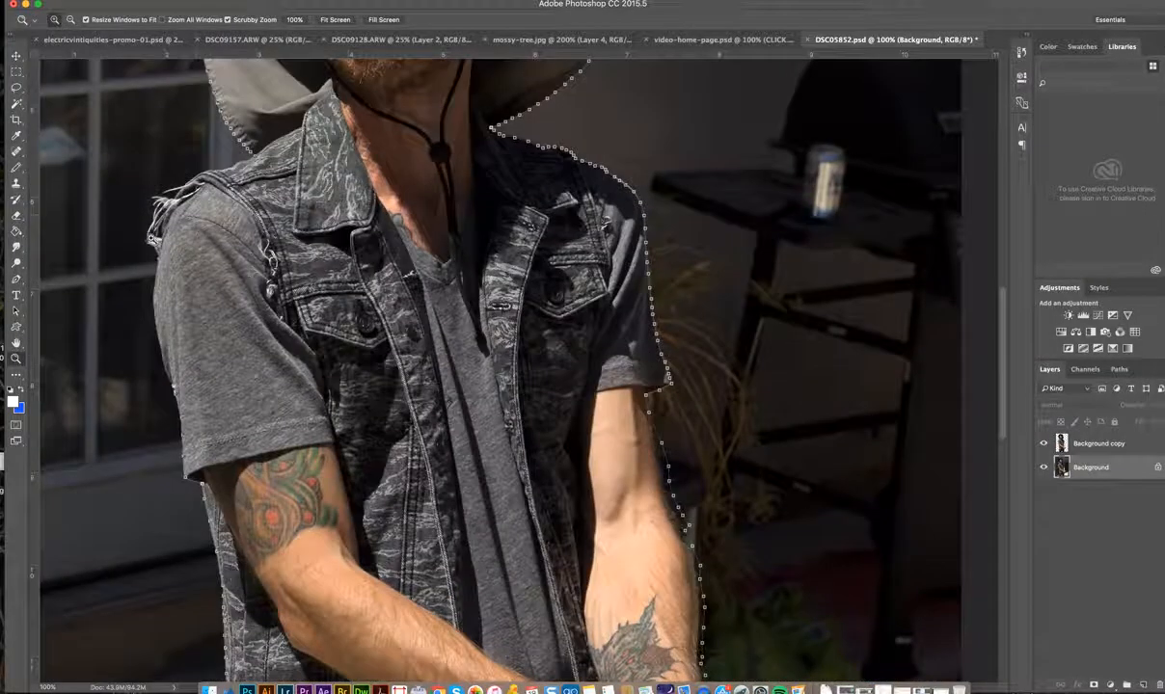
click(147, 323)
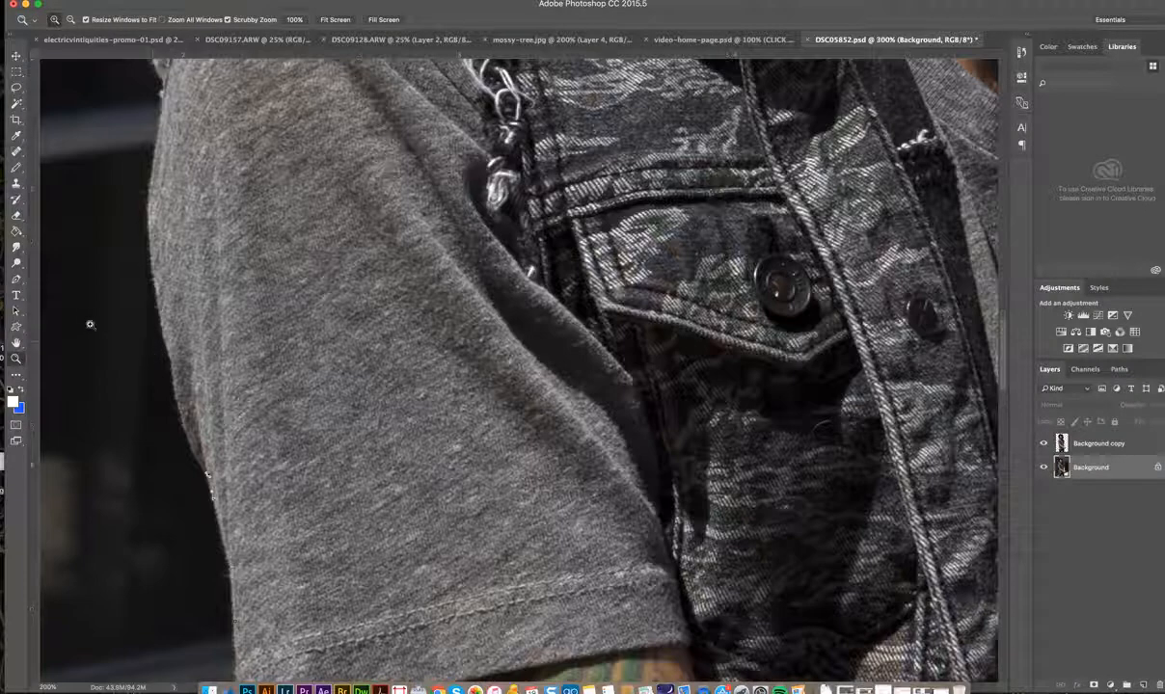
click(15, 278)
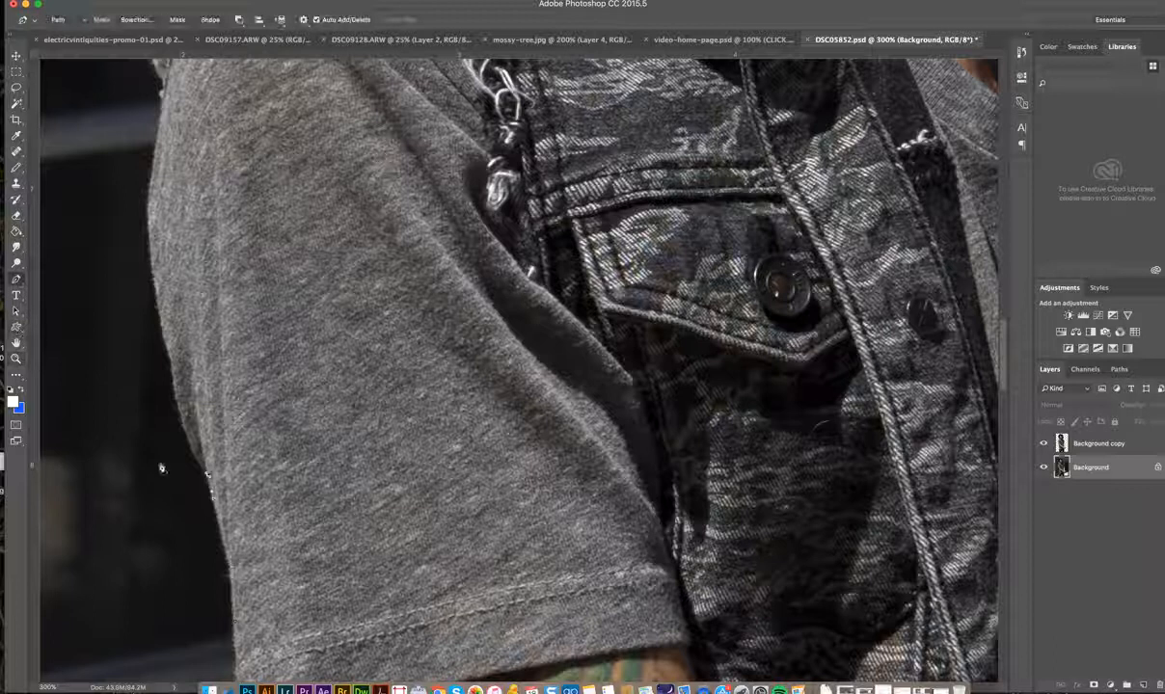
drag(183, 416, 175, 394)
drag(164, 322, 164, 319)
drag(152, 251, 148, 229)
click(150, 190)
click(163, 109)
Outline the white frayed threads at the jacket's armhole, from their lower tuft up to the uppermost strands.
scroll(166, 104, up, 5)
scroll(166, 103, left, 2)
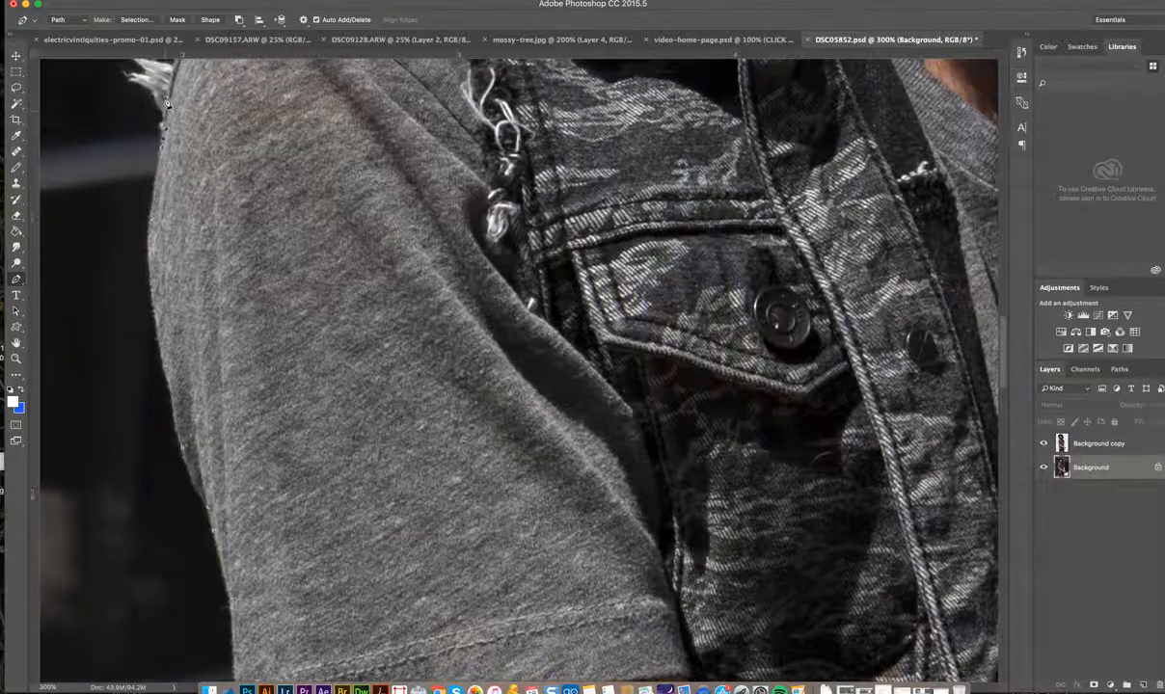
drag(182, 162, 147, 124)
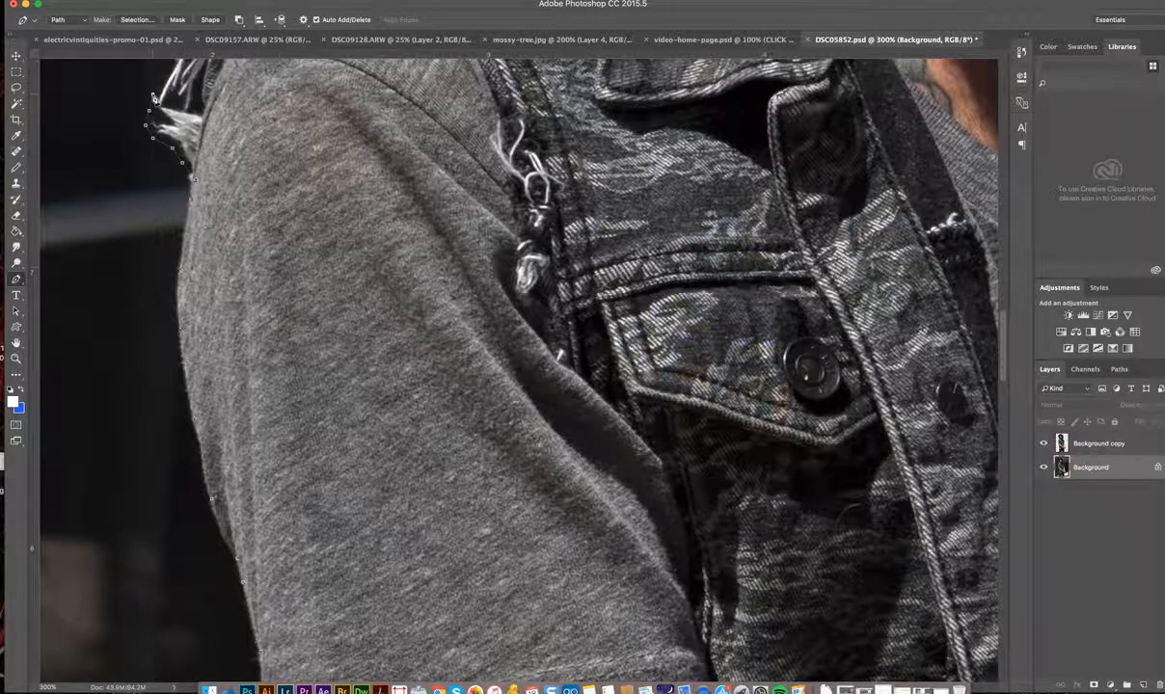
scroll(151, 106, up, 4)
scroll(152, 106, right, 2)
click(133, 145)
click(140, 125)
click(146, 95)
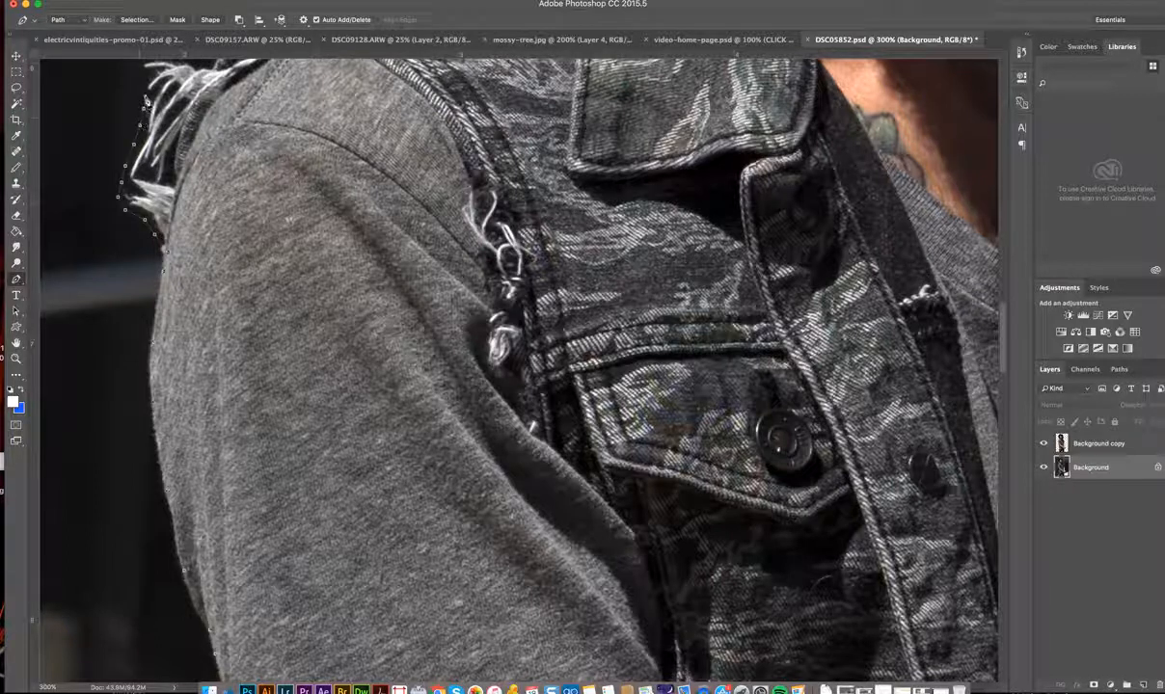
click(142, 84)
scroll(142, 74, up, 3)
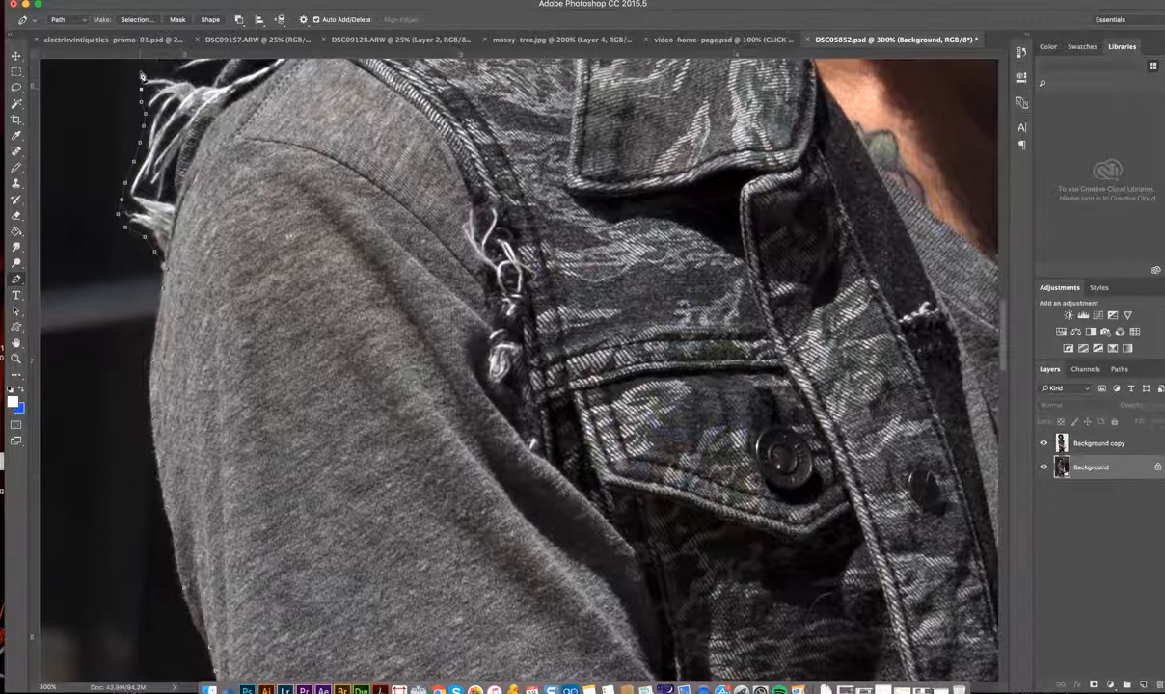
Continue the path over the uppermost frayed threads and up to the jacket's shoulder seam.
click(156, 113)
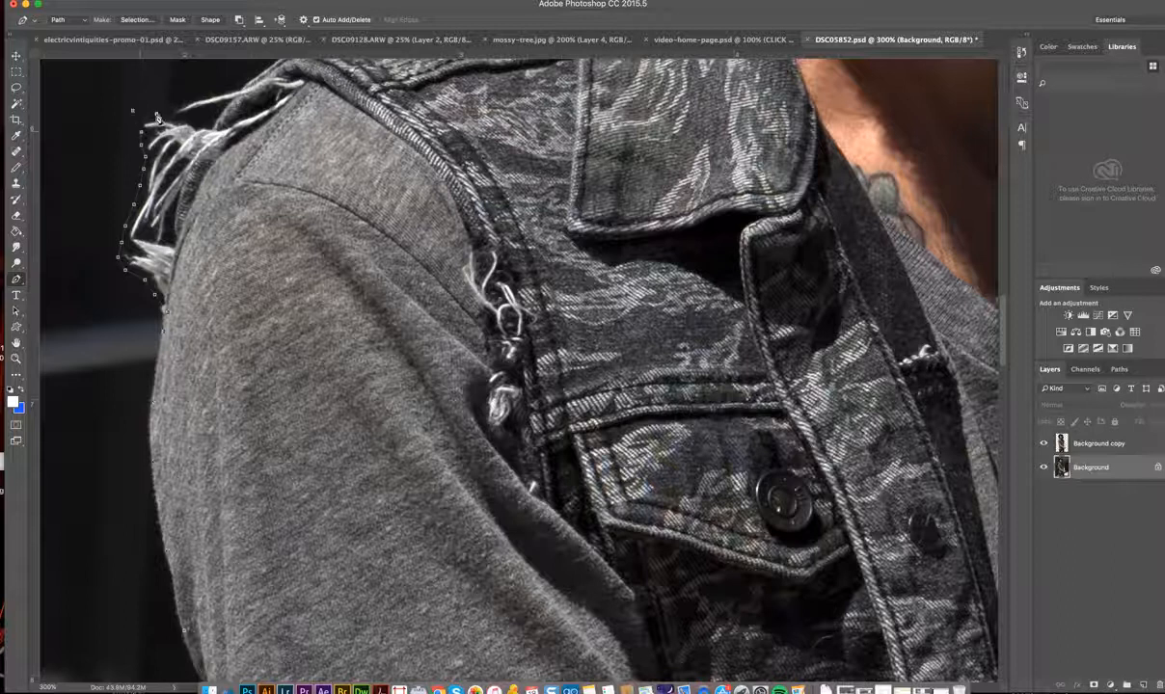
click(171, 104)
click(197, 94)
click(224, 91)
scroll(241, 97, up, 6)
scroll(241, 96, up, 1)
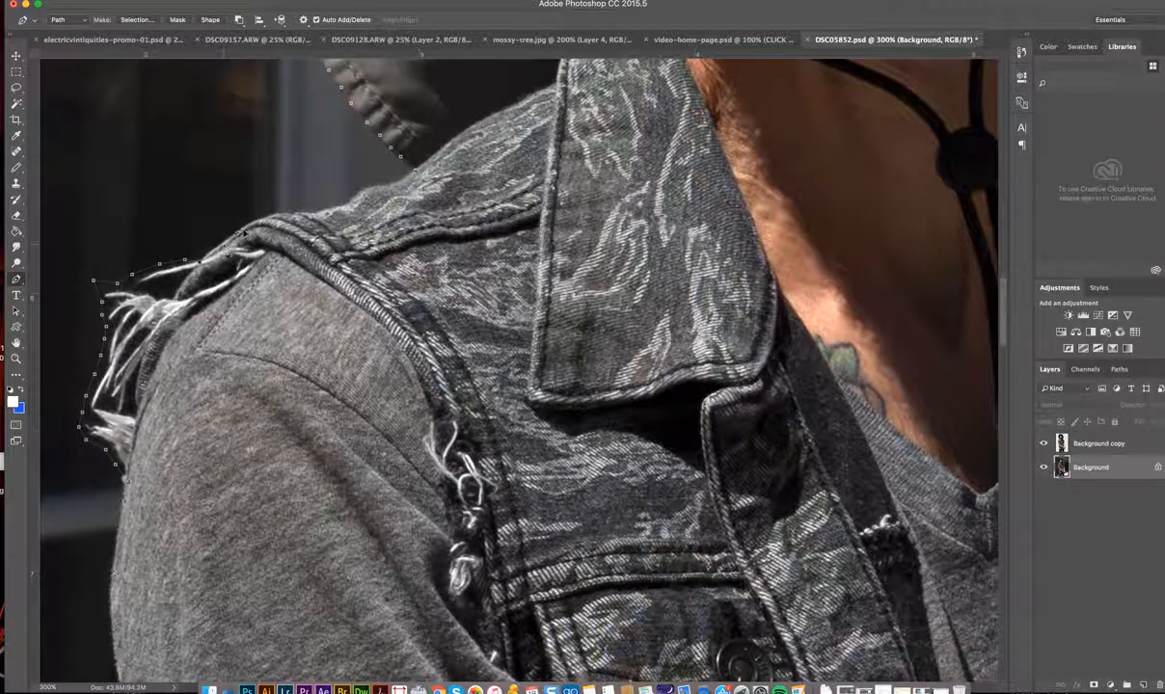
Trace the top of the jacket's shoulder to the hat's neck flap and close the path there.
drag(292, 216, 399, 183)
click(16, 359)
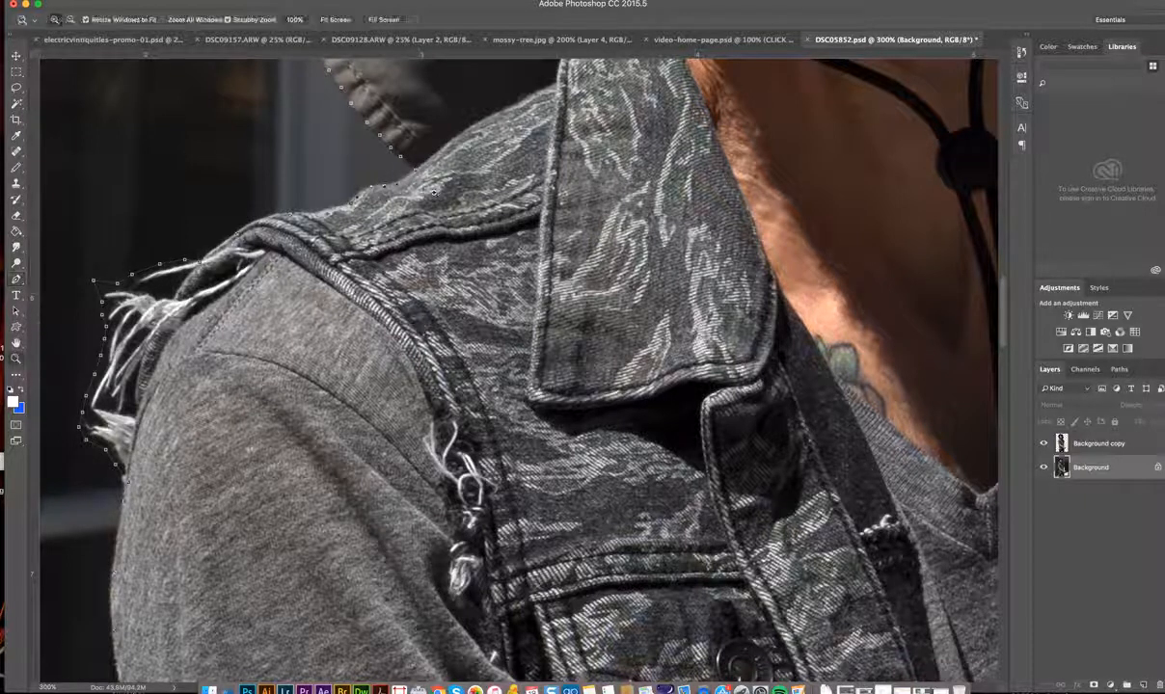
drag(433, 182, 433, 182)
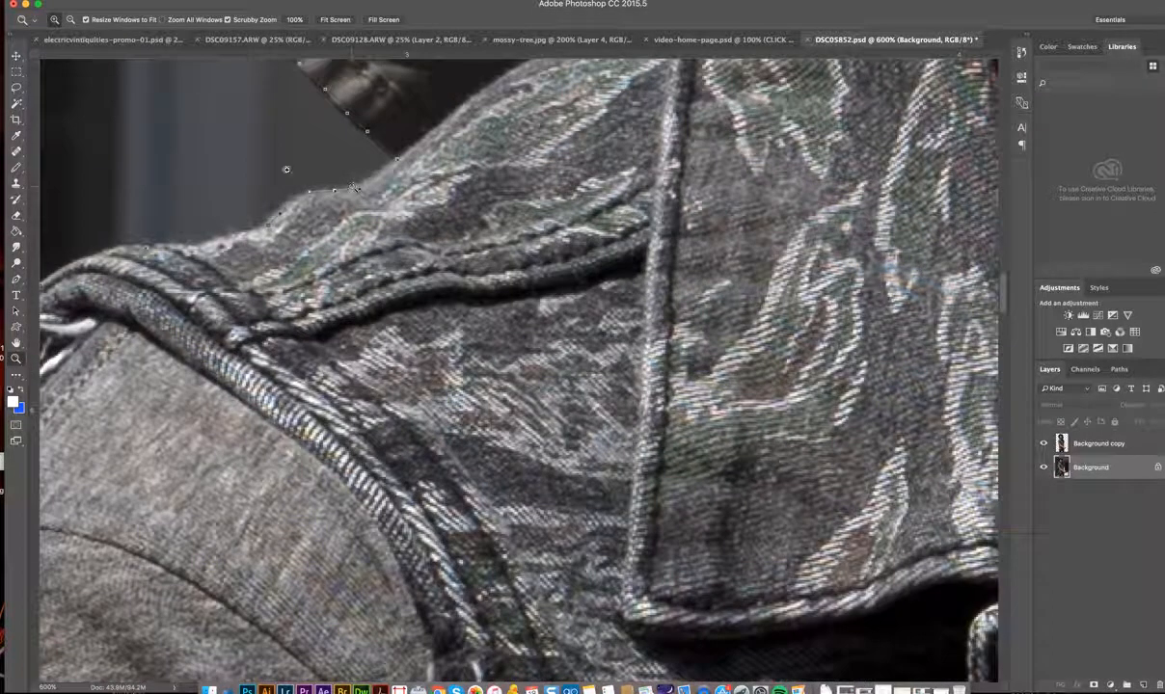
click(16, 281)
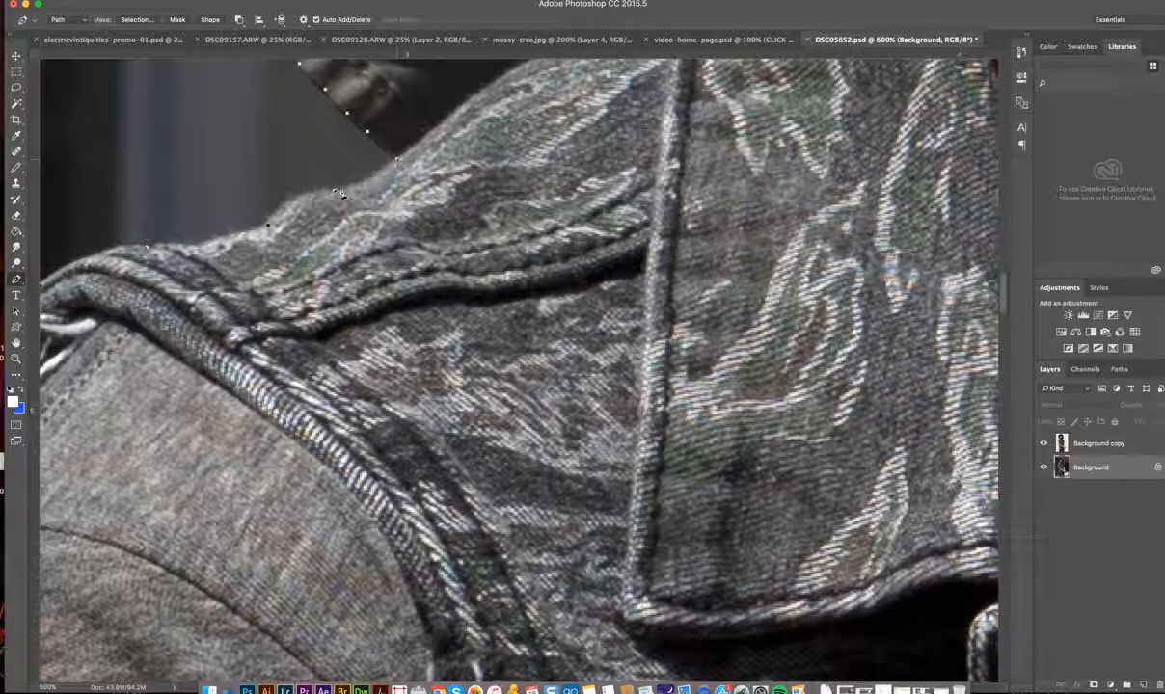
Examine the completed path around the whole figure.
click(15, 358)
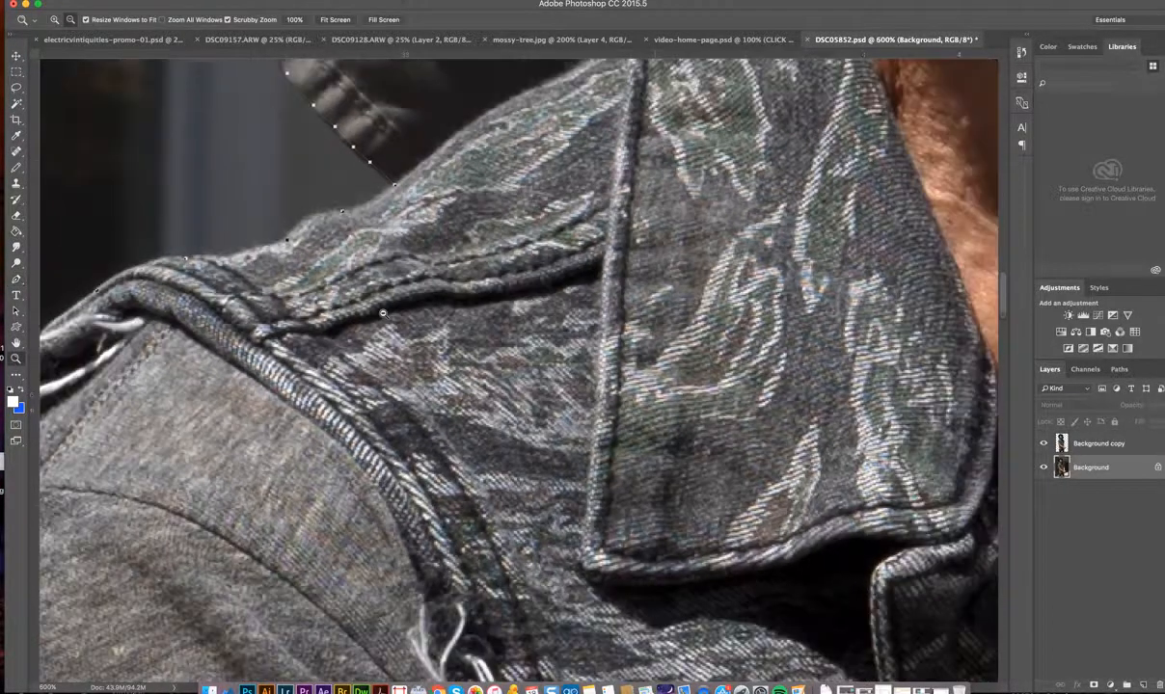
click(383, 313)
click(383, 313)
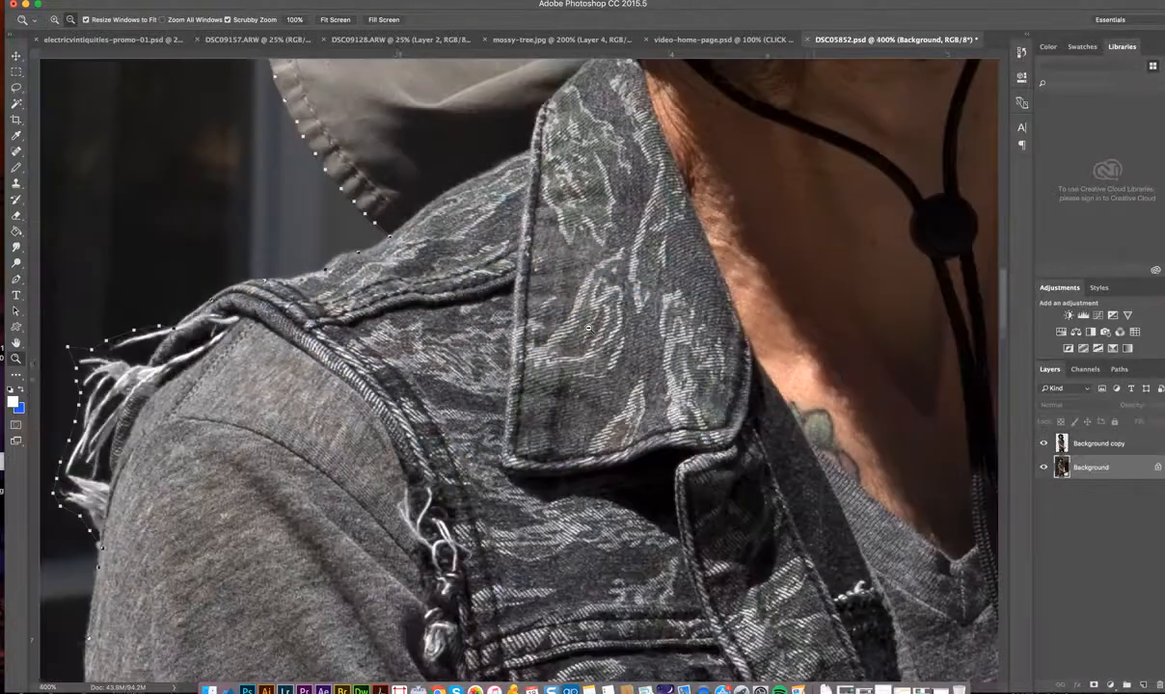
click(383, 313)
click(588, 328)
click(588, 328)
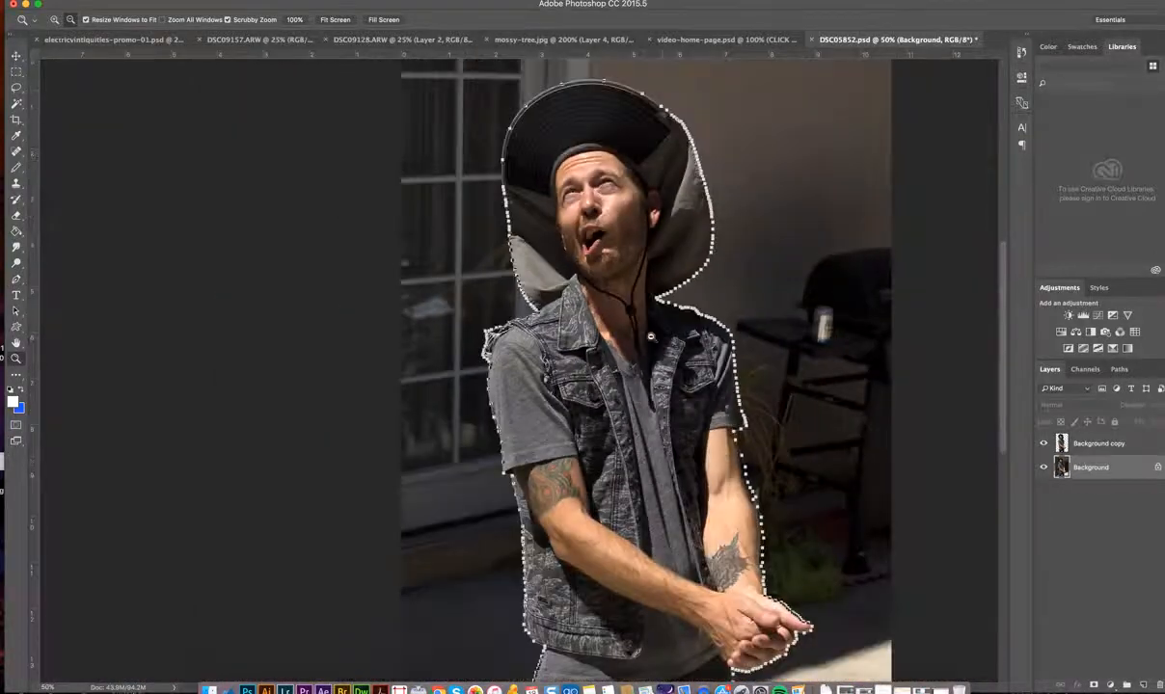
click(662, 354)
click(661, 354)
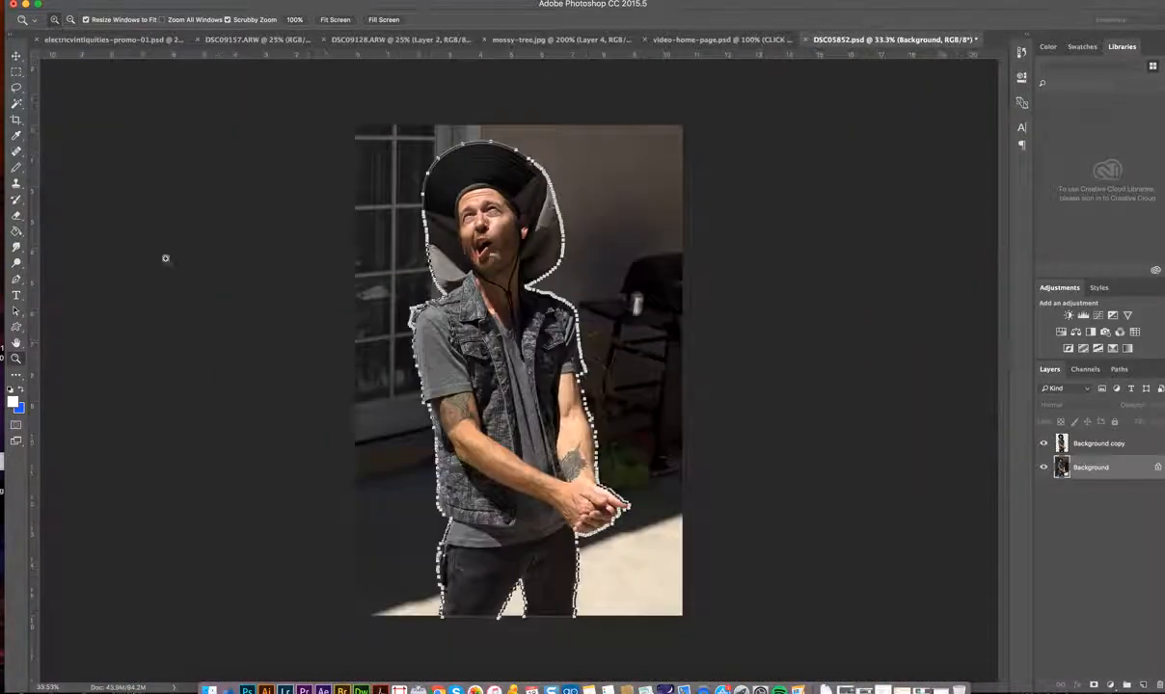
Delete the old Background copy layer.
click(16, 56)
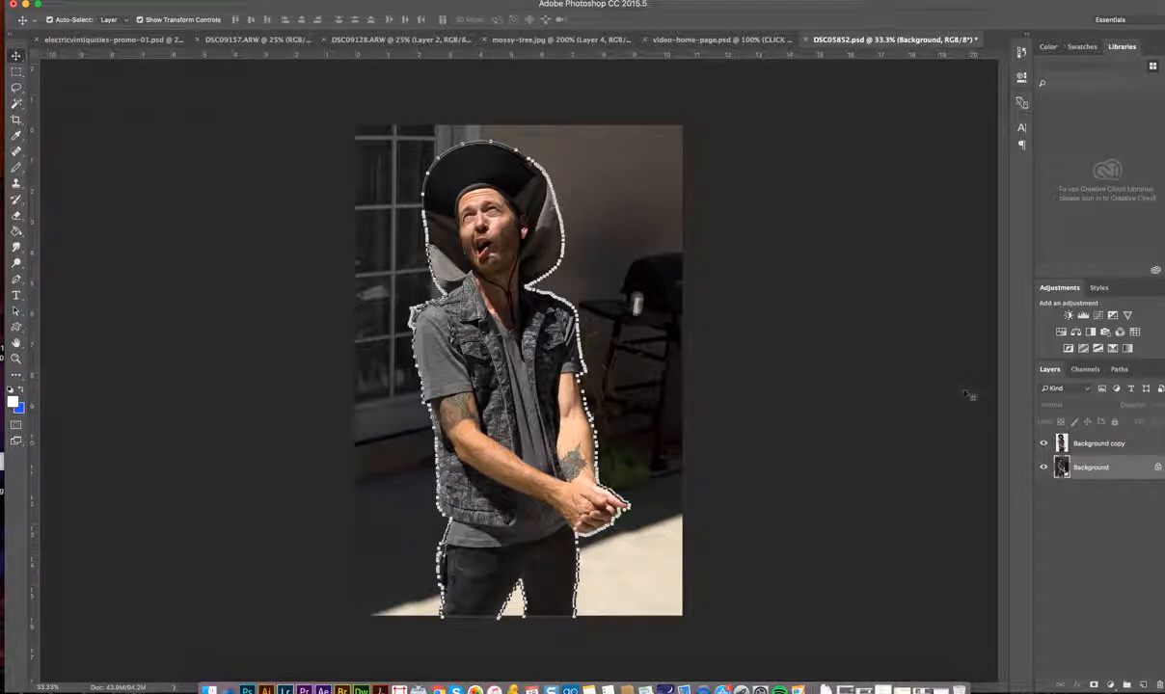
click(1108, 445)
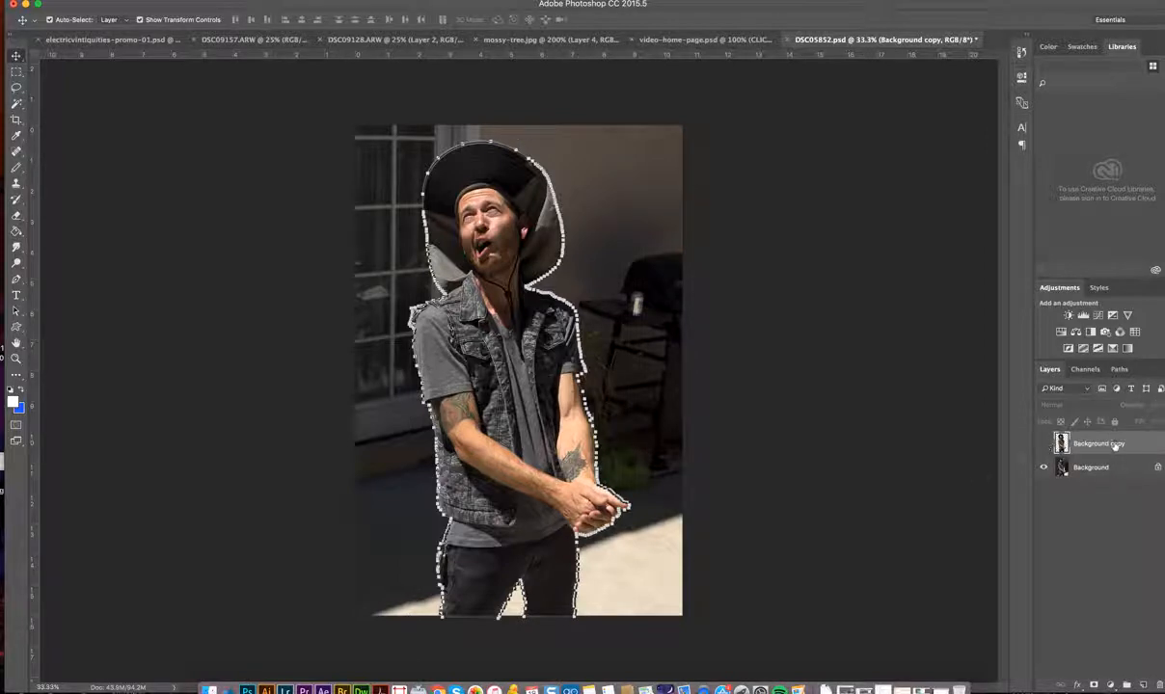
drag(1115, 445, 1158, 684)
key(super+z)
click(1089, 476)
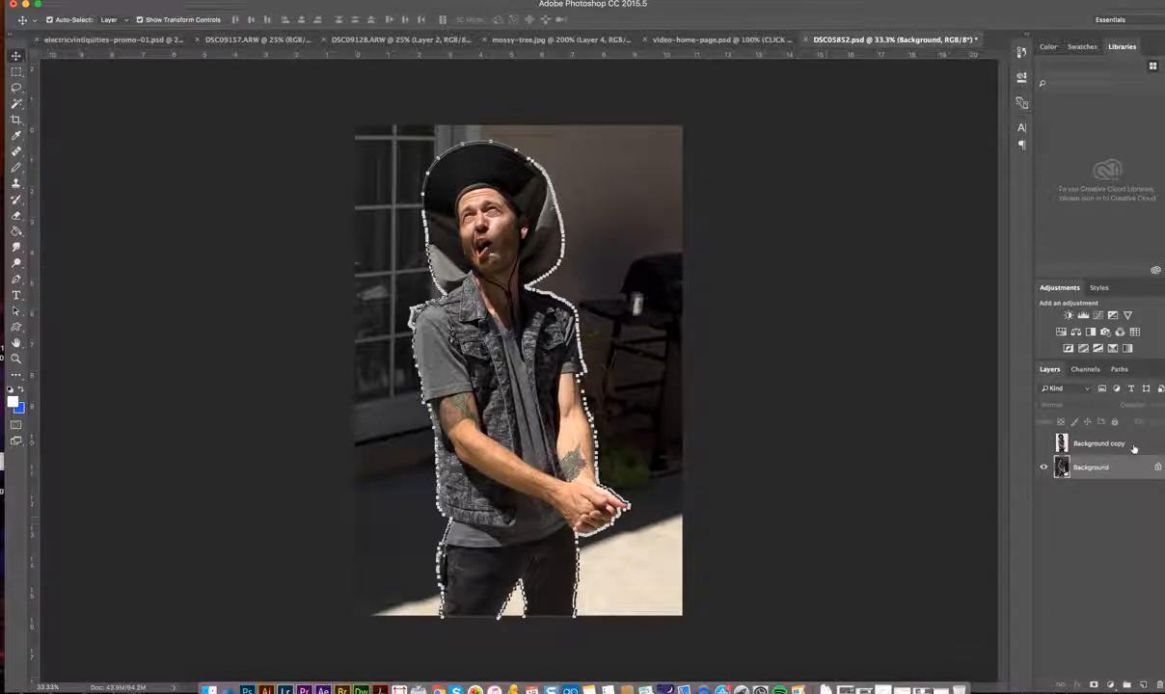
click(1132, 446)
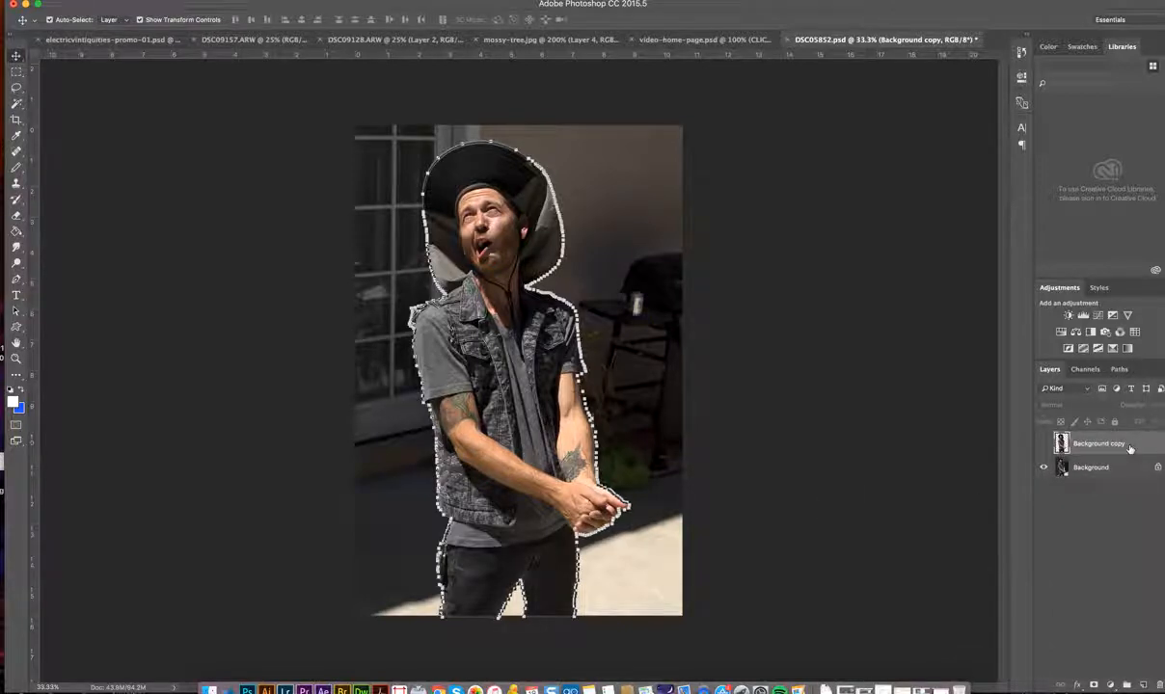
click(1130, 448)
click(1130, 448)
drag(1139, 446, 1157, 684)
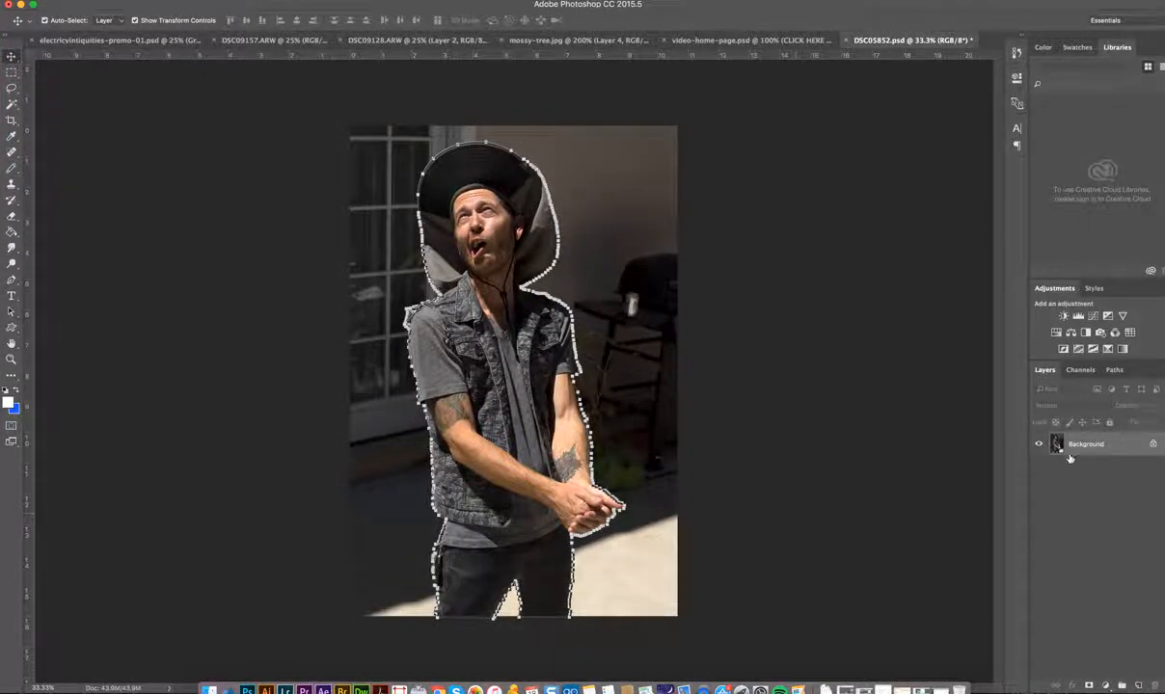
Duplicate the Background layer and hide the original, leaving only the new copy visible.
drag(1120, 444, 1137, 685)
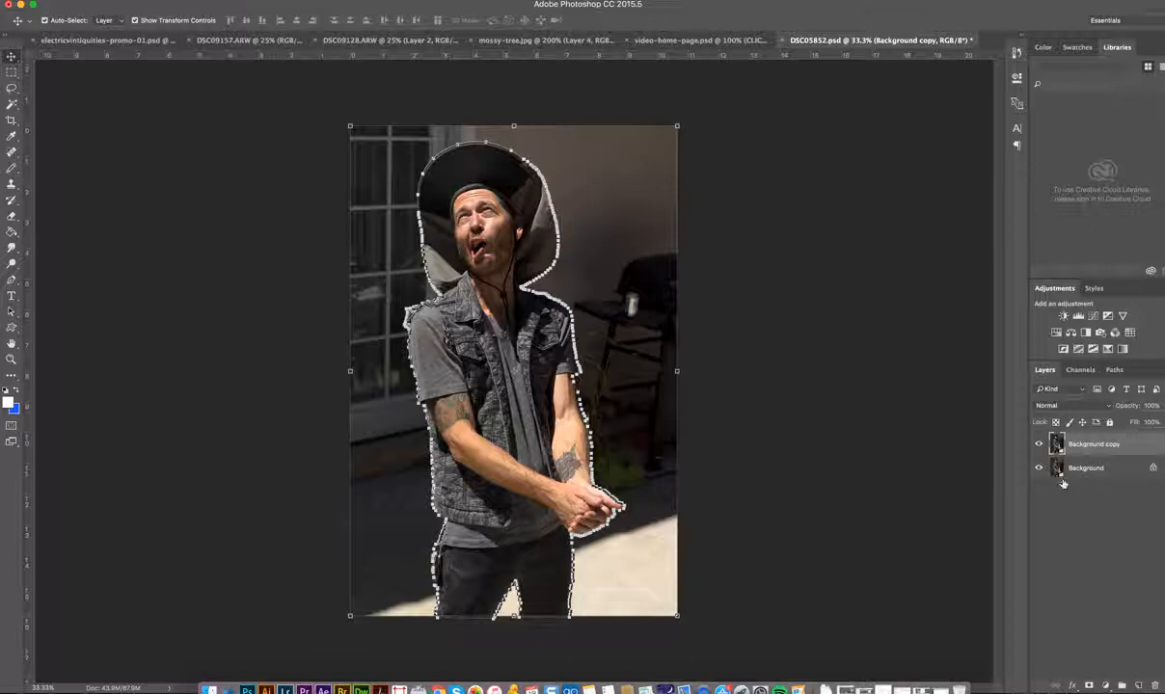
click(1039, 468)
click(1039, 444)
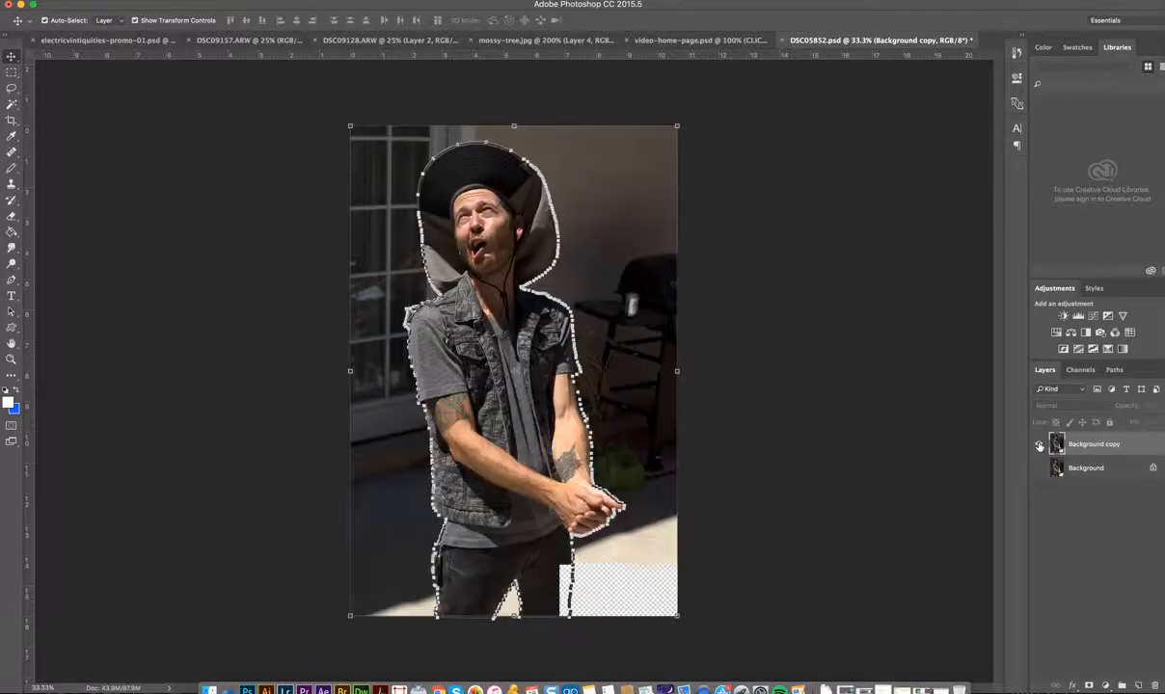
click(1040, 444)
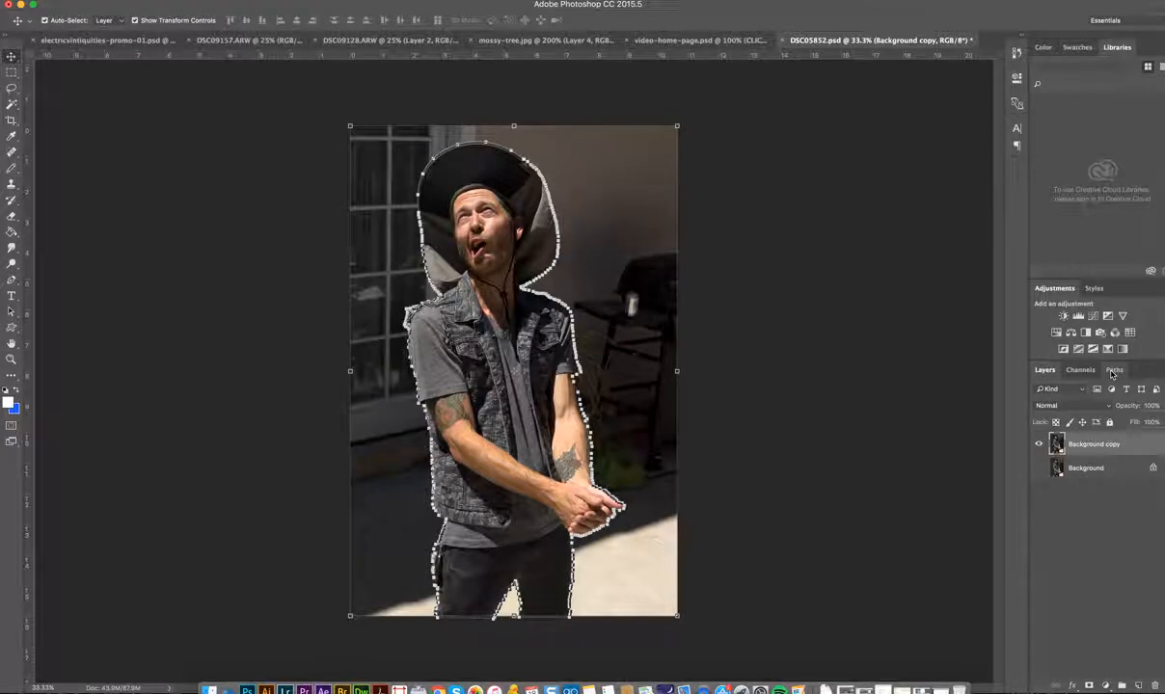
Show the document's paths and resize the application window so its outer panel edge fits on screen.
click(1113, 371)
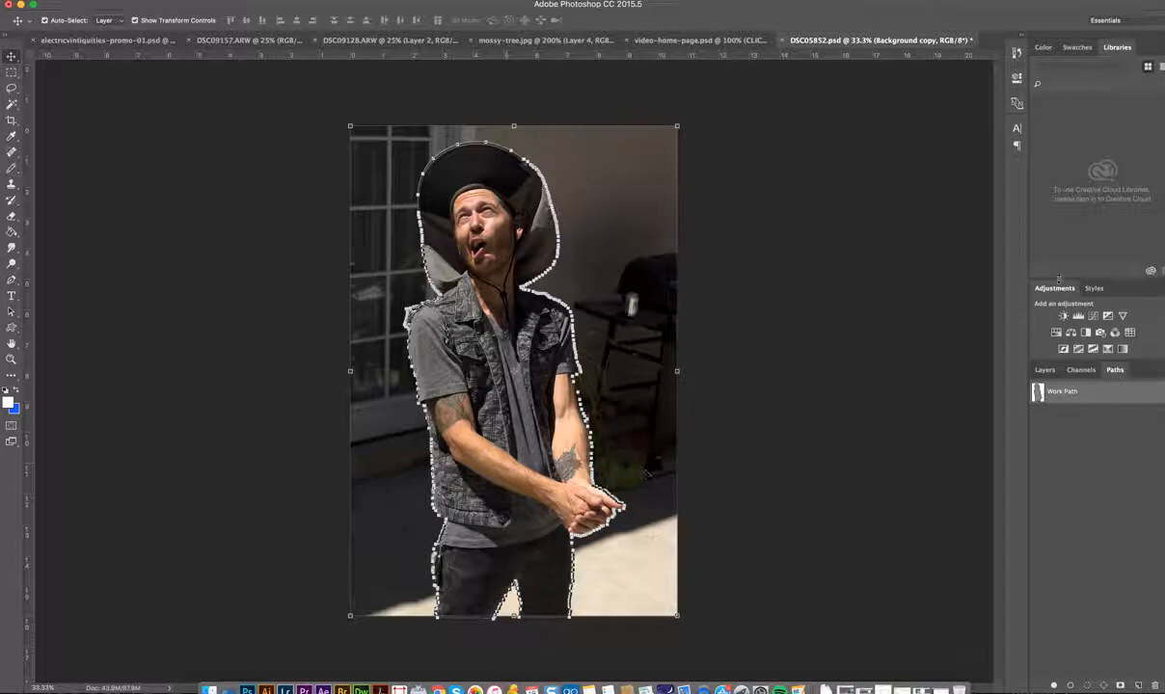
drag(929, 17, 906, 15)
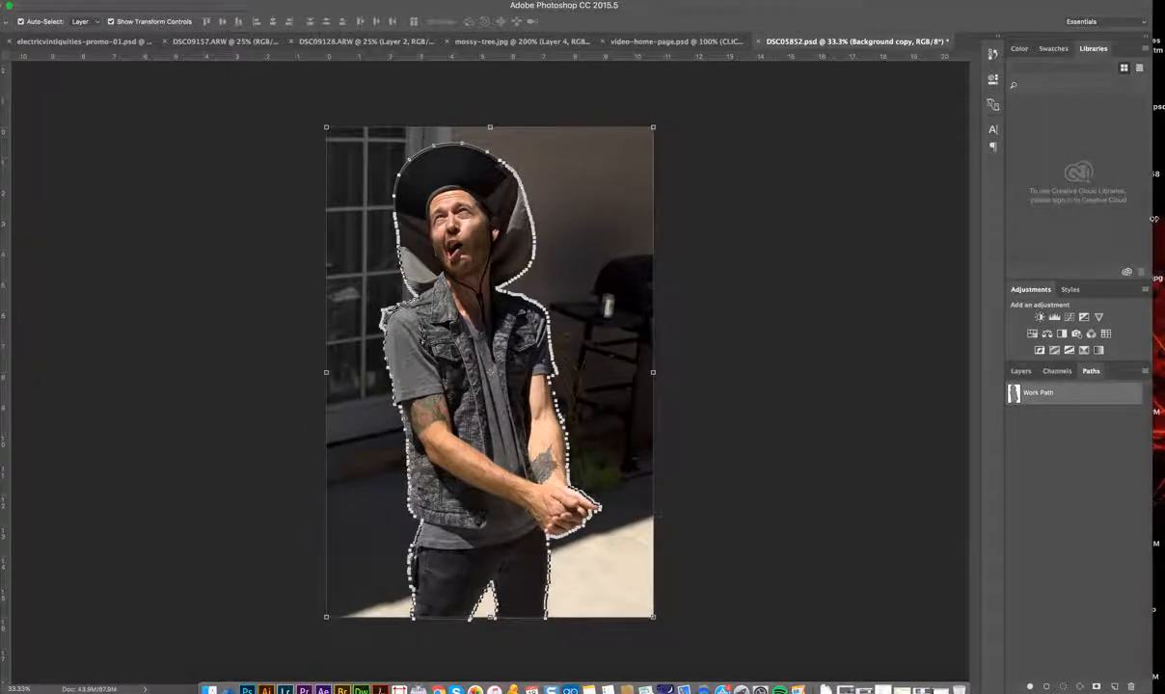
drag(1152, 219, 1110, 219)
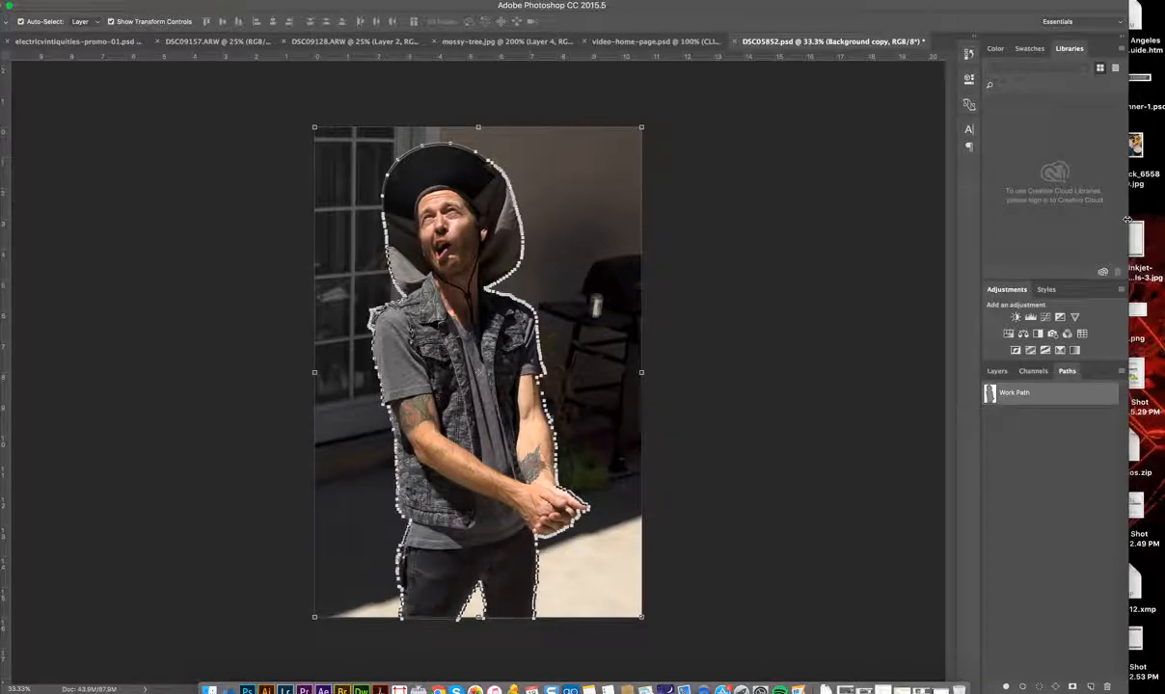
double_click(950, 8)
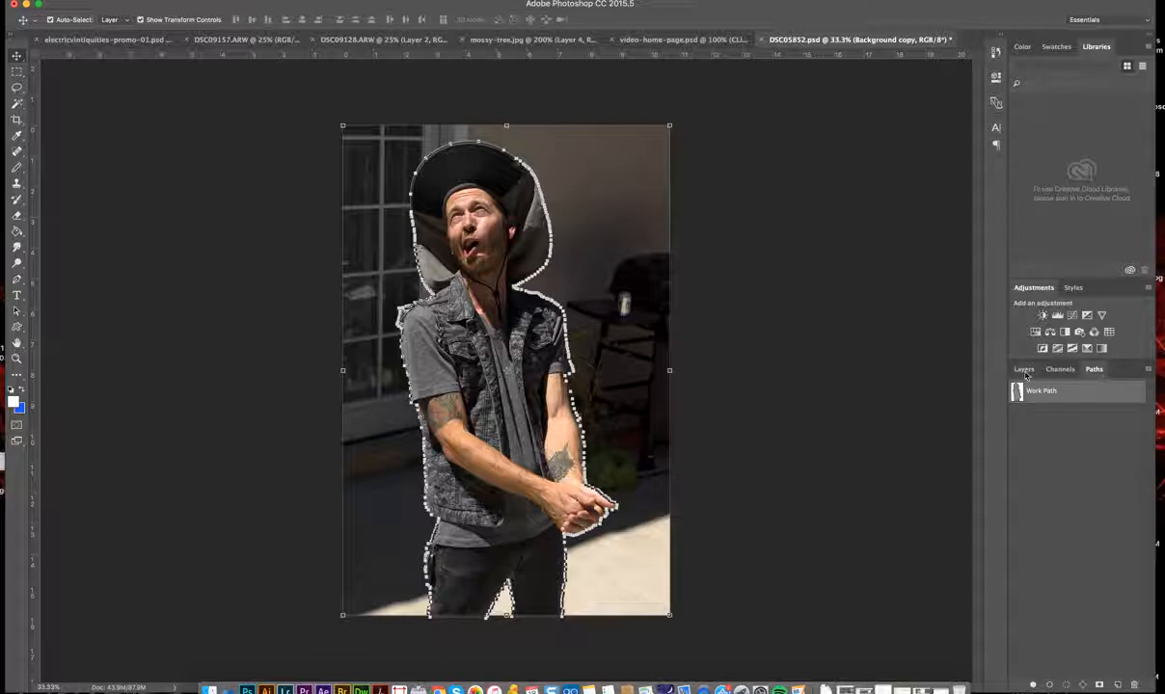
Convert the work path into a new anti-aliased selection with a 0.5-pixel feather and invert it to cover the man.
click(1147, 369)
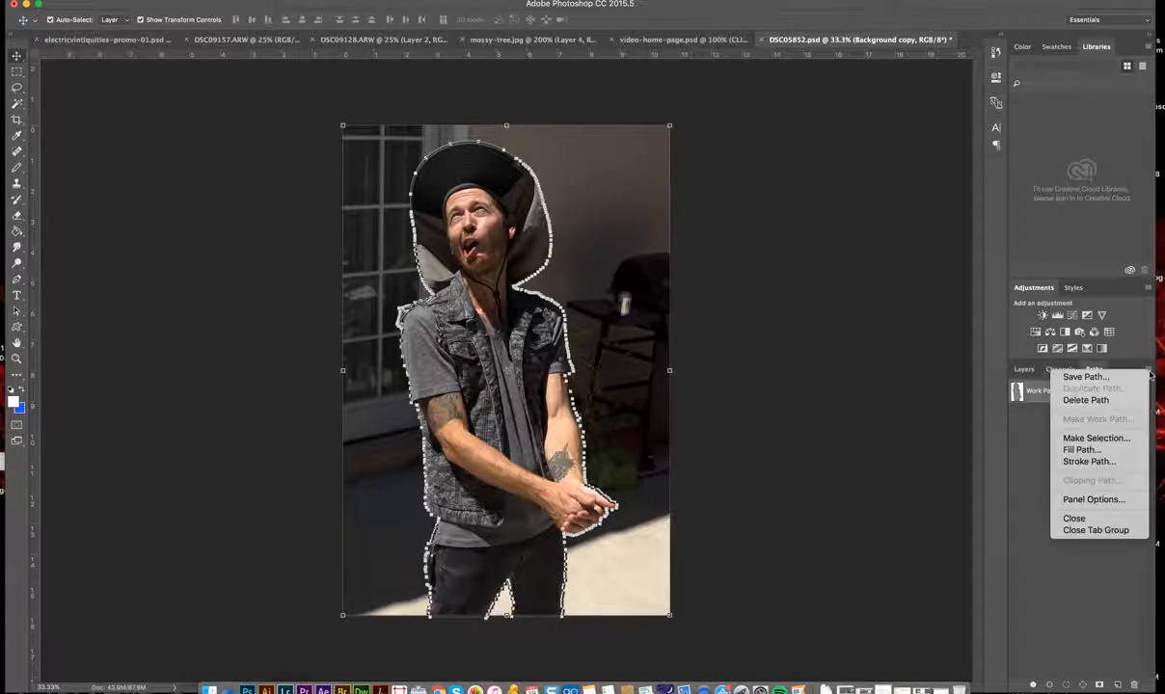
click(1092, 439)
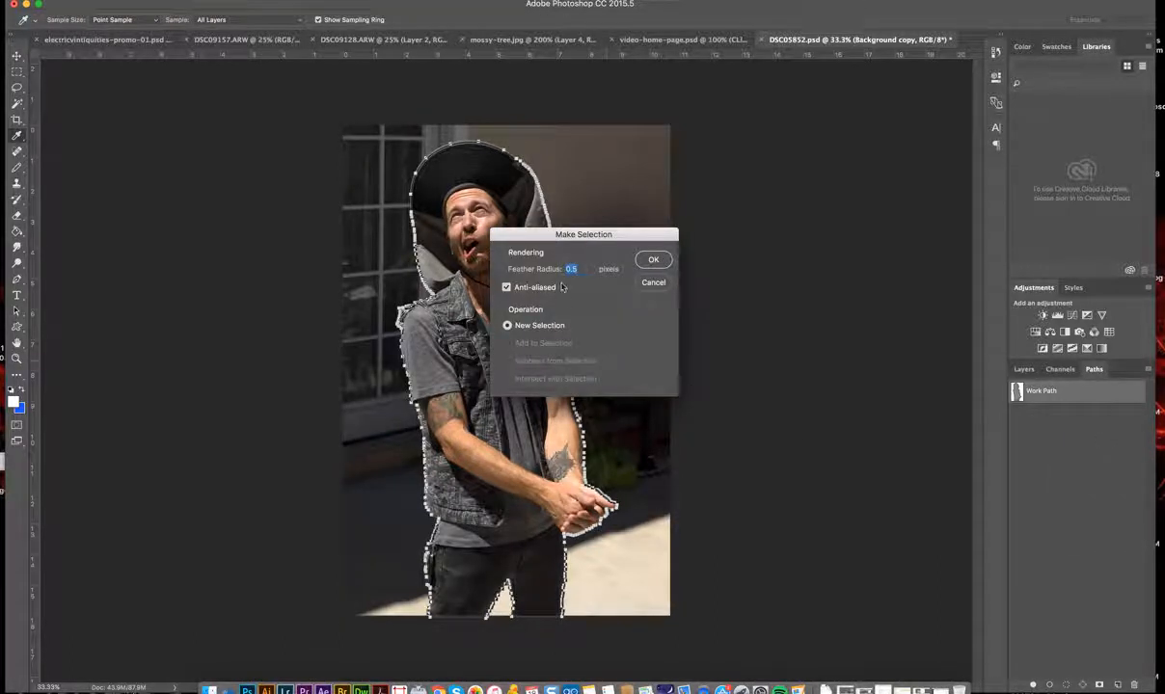
text(0)
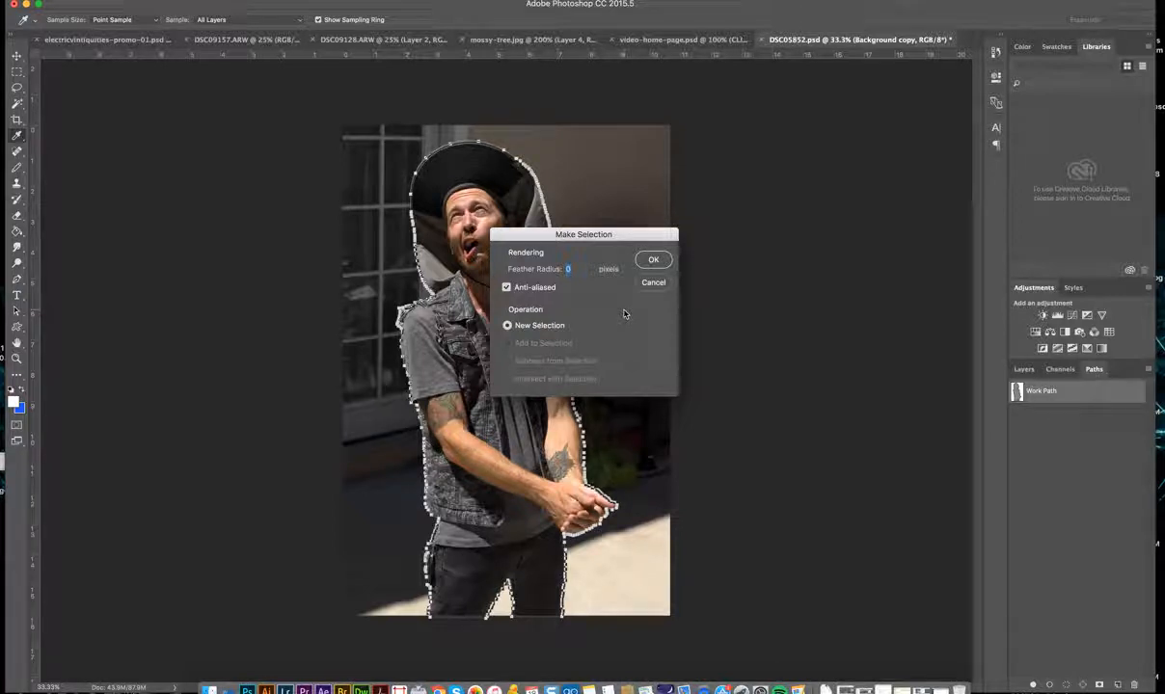
click(592, 269)
click(592, 269)
text(.5)
click(654, 262)
key(v)
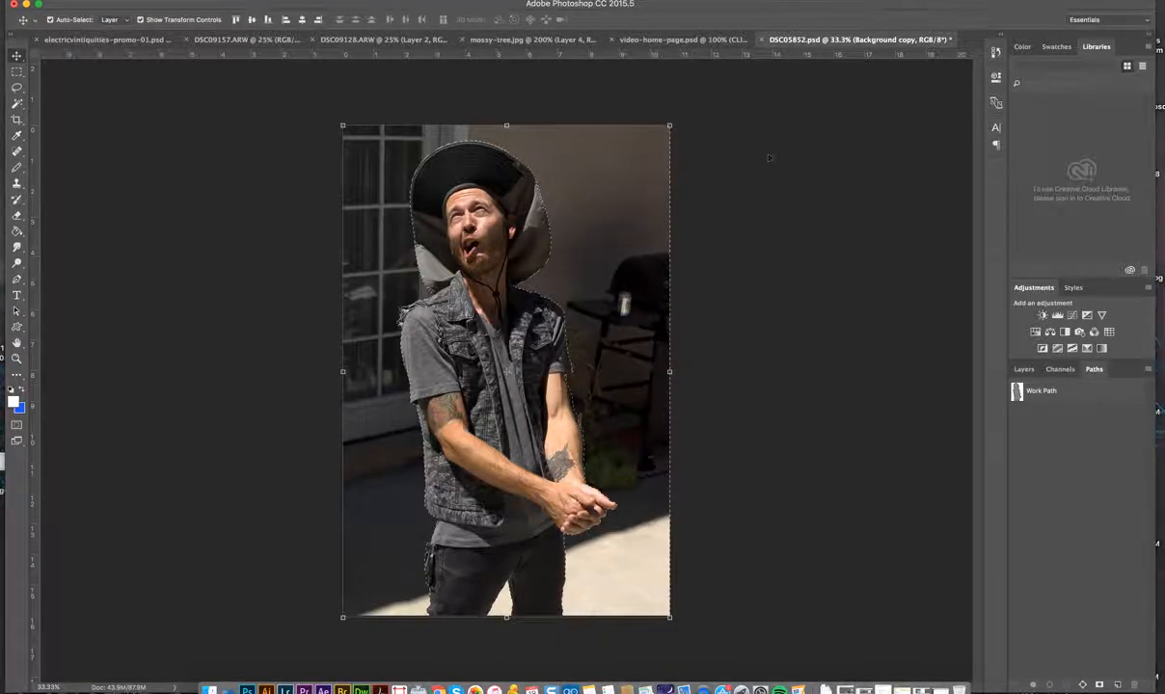
key(shift+super+i)
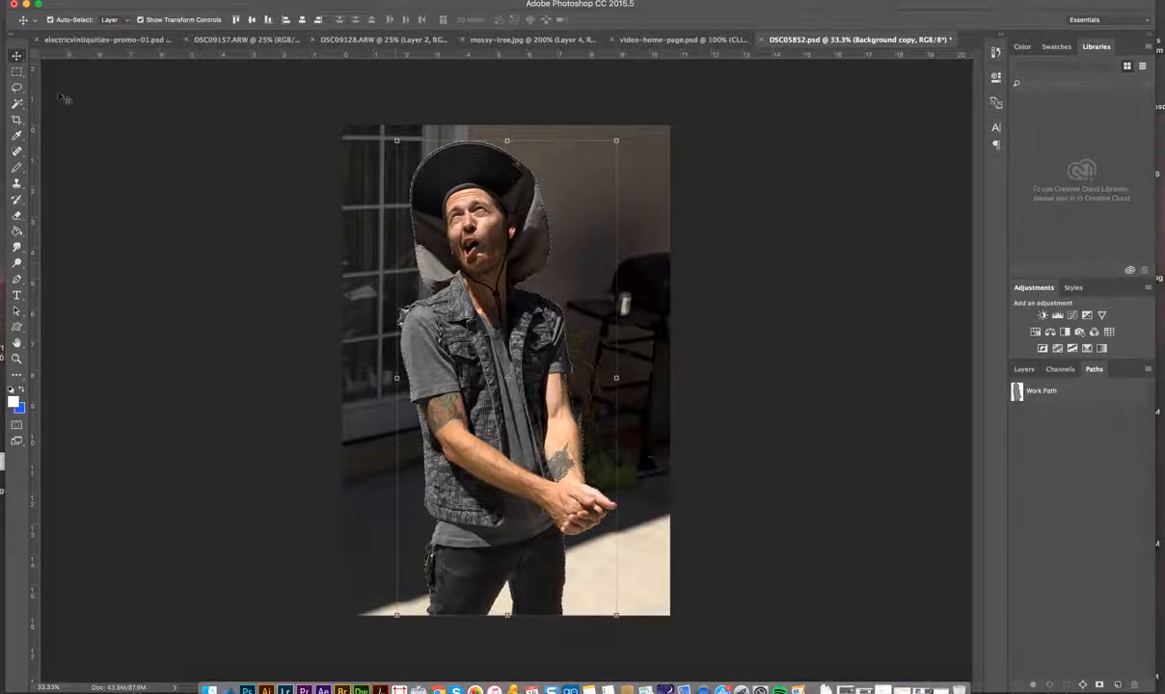
Try moving the selected man sideways on the Background copy layer, and undo the move.
click(16, 71)
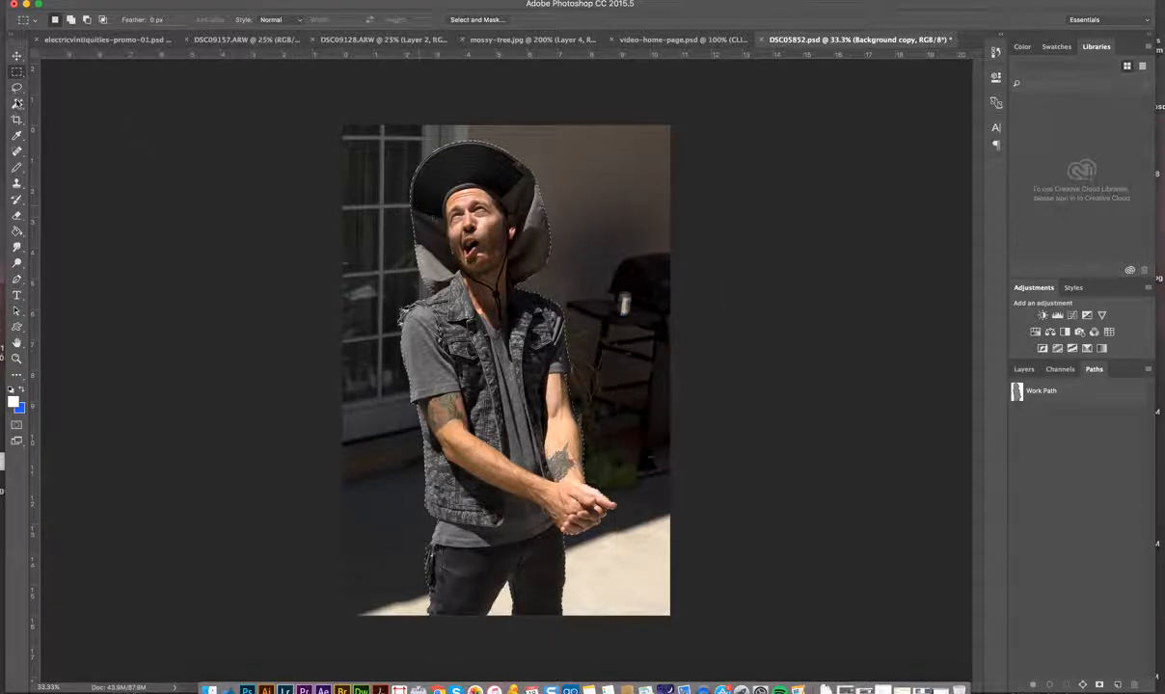
click(16, 55)
drag(453, 278, 538, 278)
key(super+z)
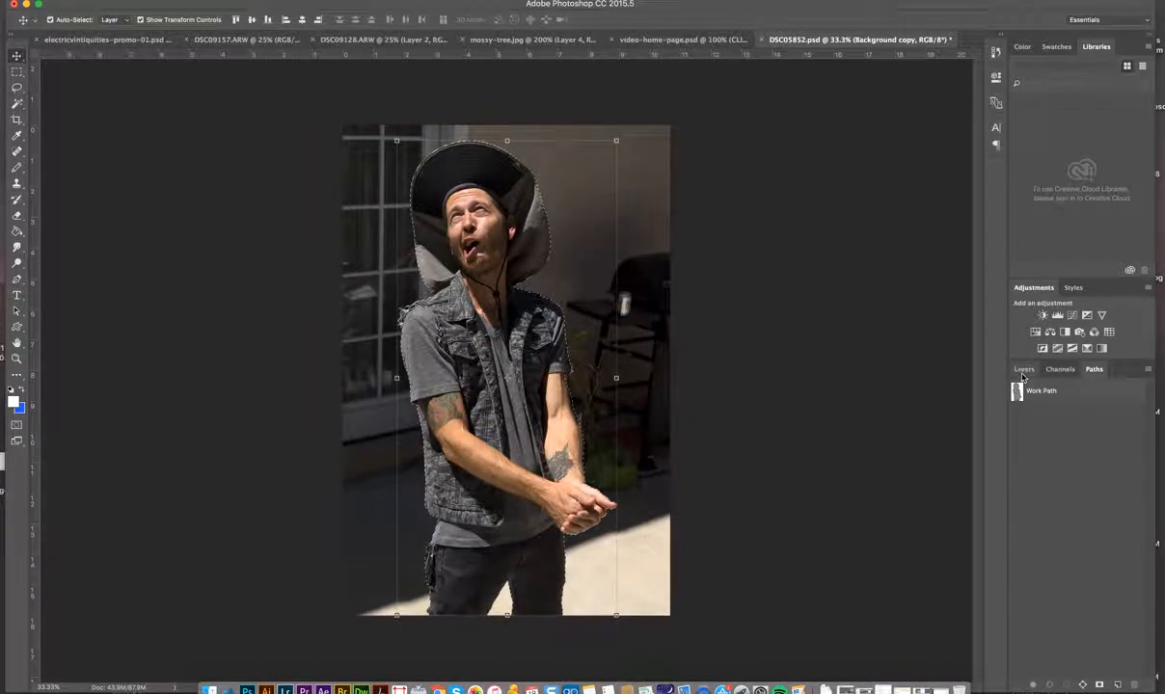
Return to the document's layer list.
click(1022, 372)
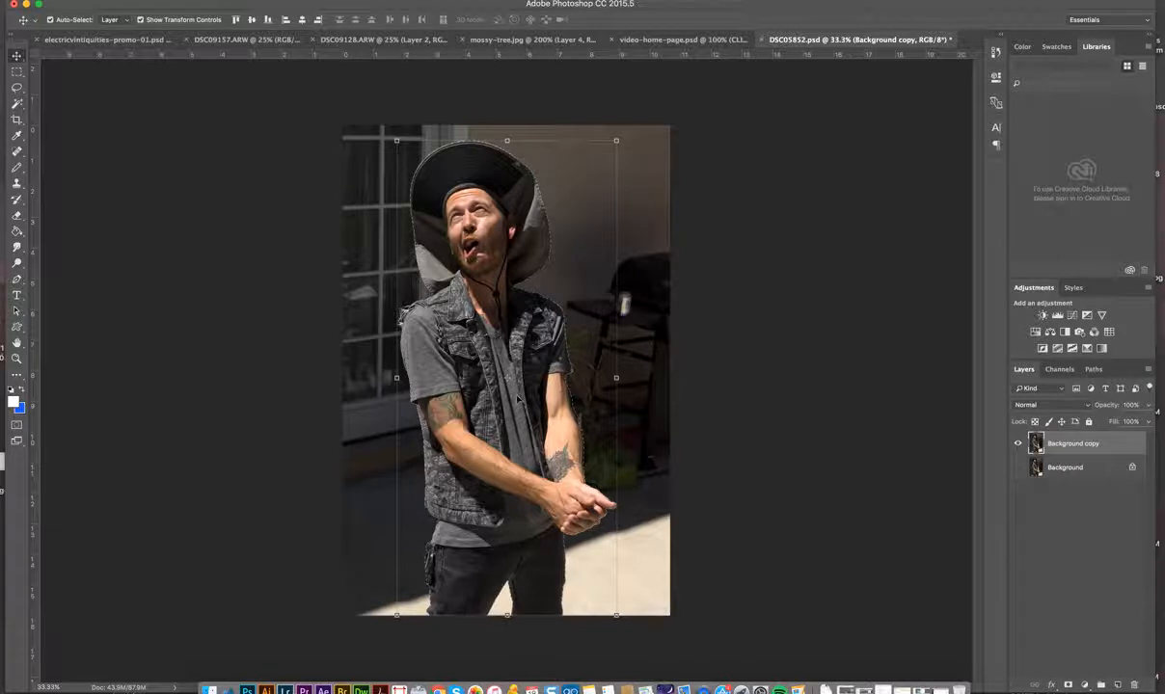
Examine the selection outline around the man up close, from the sleeve and shoulder to the whole figure.
click(17, 360)
drag(551, 318, 426, 352)
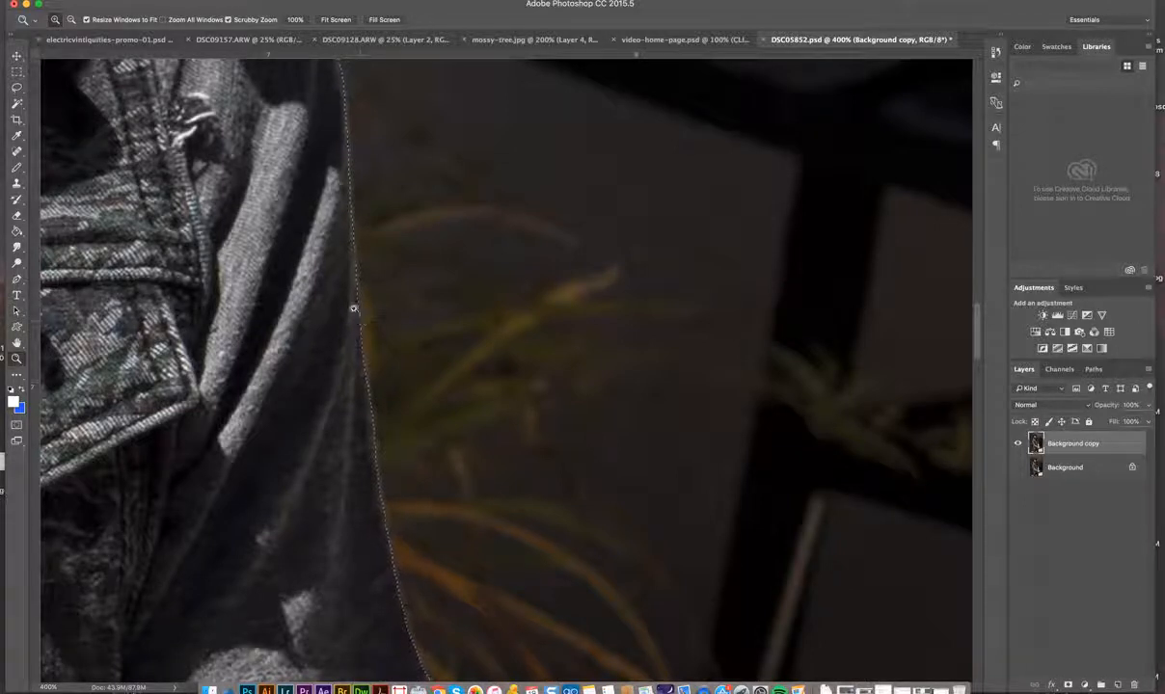
alt+click(334, 424)
alt+click(333, 421)
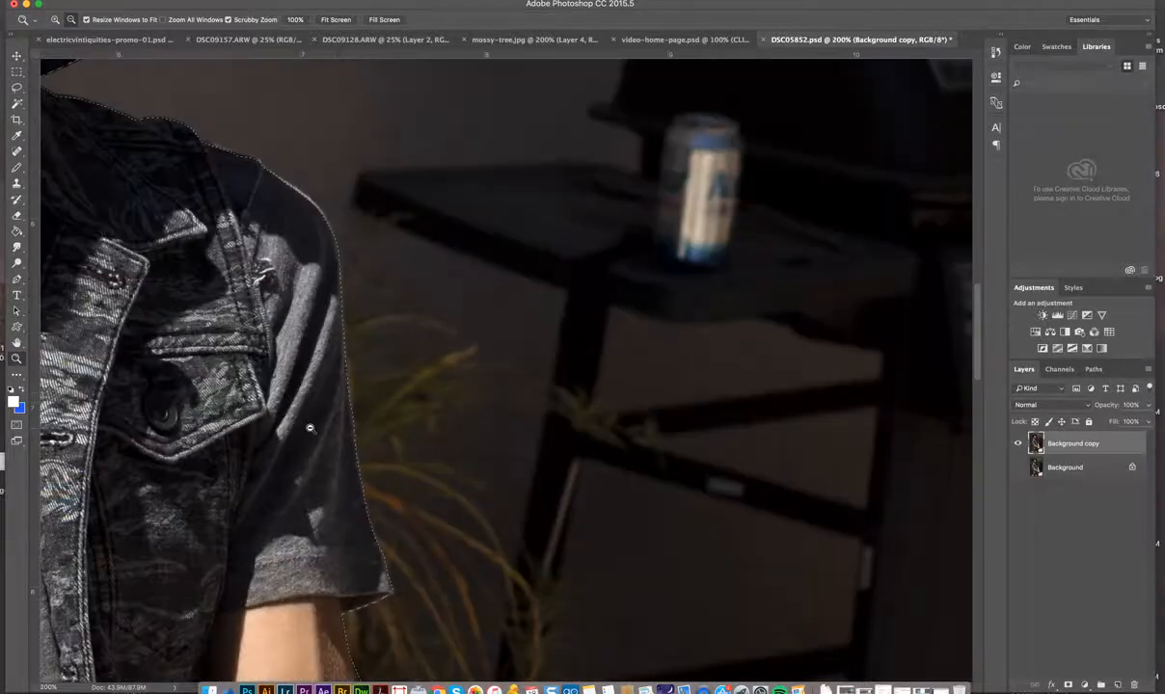
alt+click(245, 486)
alt+click(246, 485)
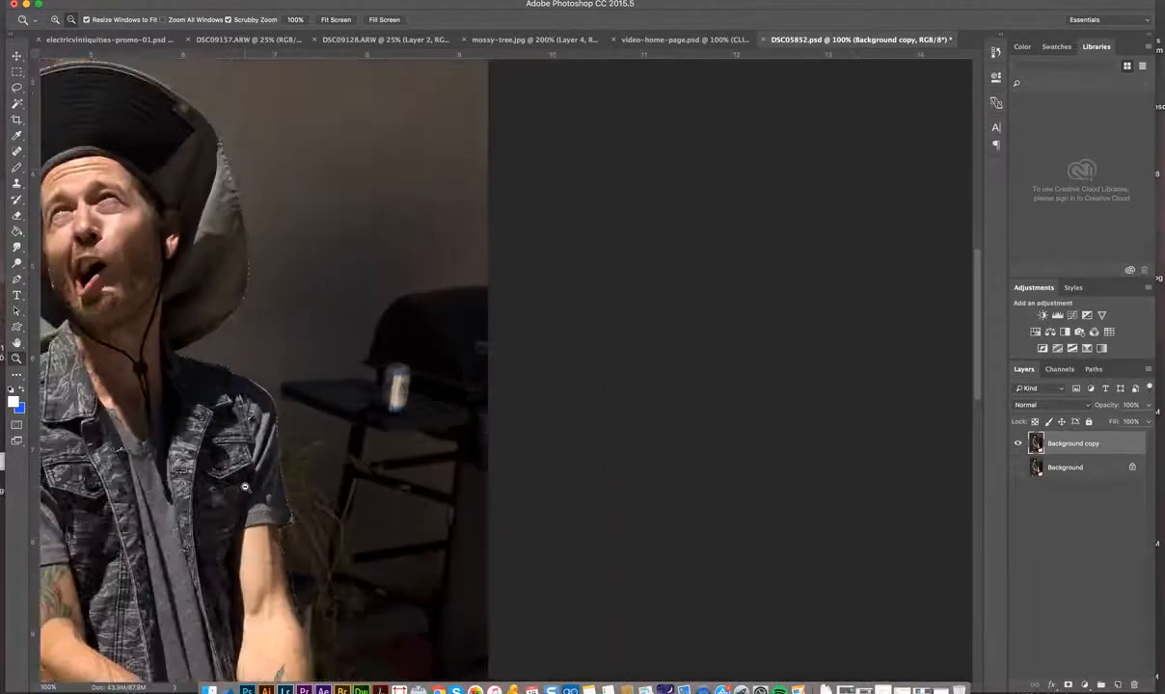
alt+click(247, 484)
scroll(401, 403, left, 5)
scroll(401, 403, down, 3)
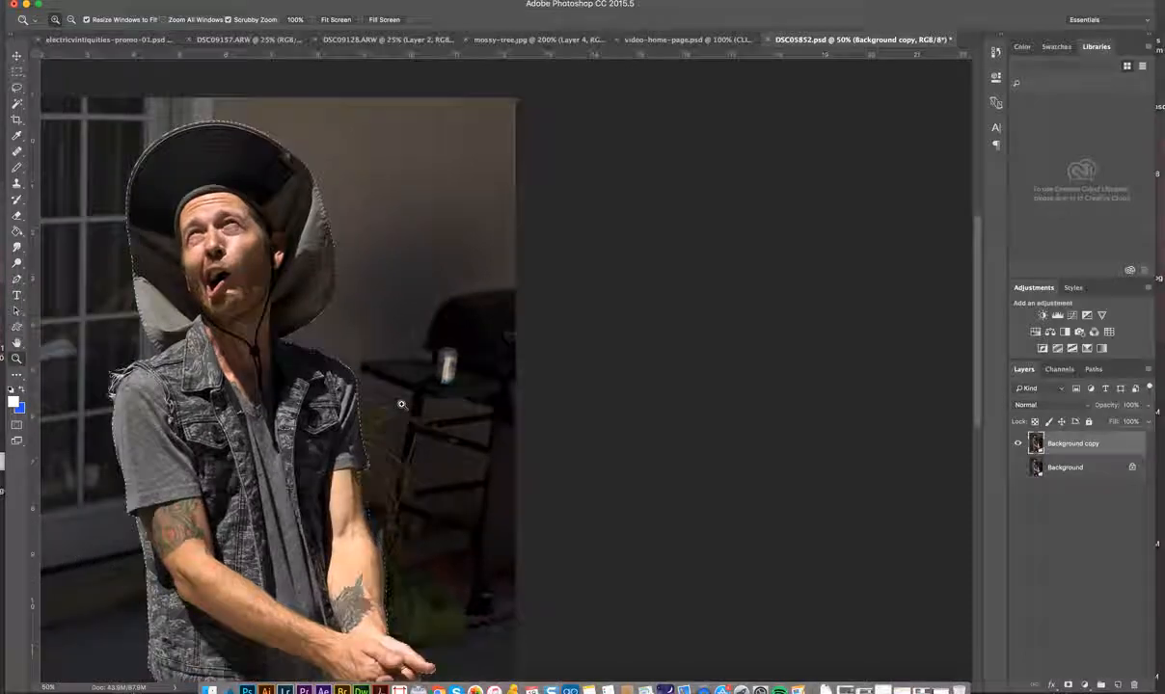
scroll(401, 403, left, 10)
scroll(401, 404, down, 4)
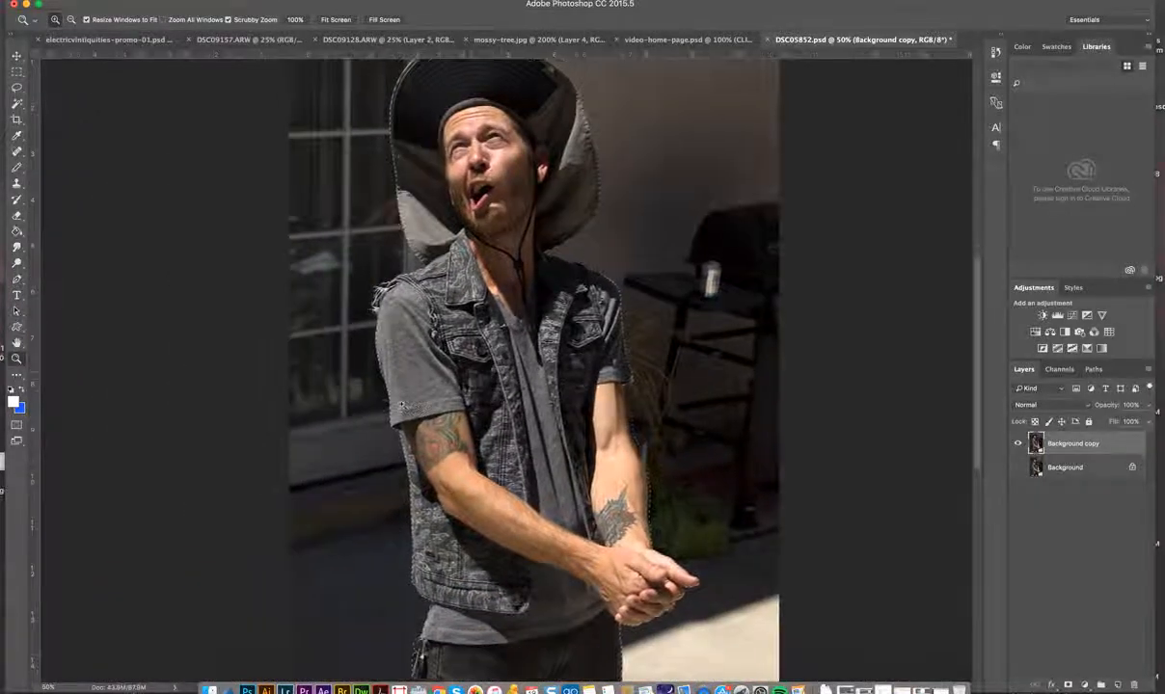
scroll(396, 411, down, 2)
alt+click(396, 411)
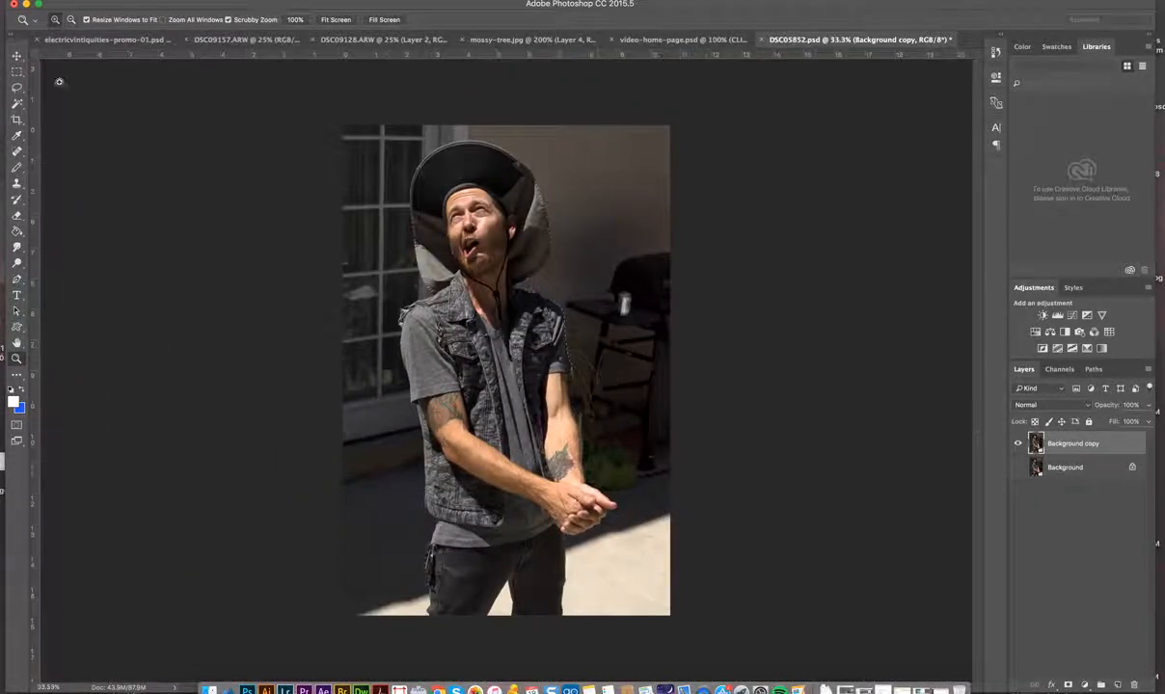
Try deleting the selected man from the Background copy layer and undo the deletion.
key(v)
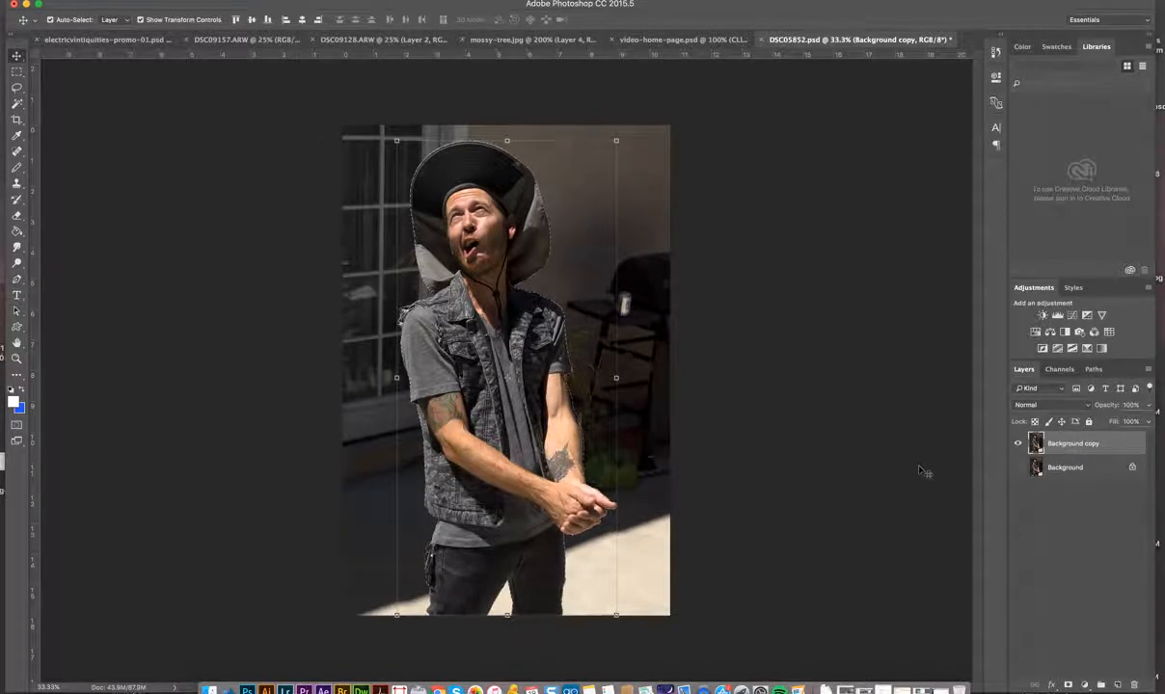
key(Delete)
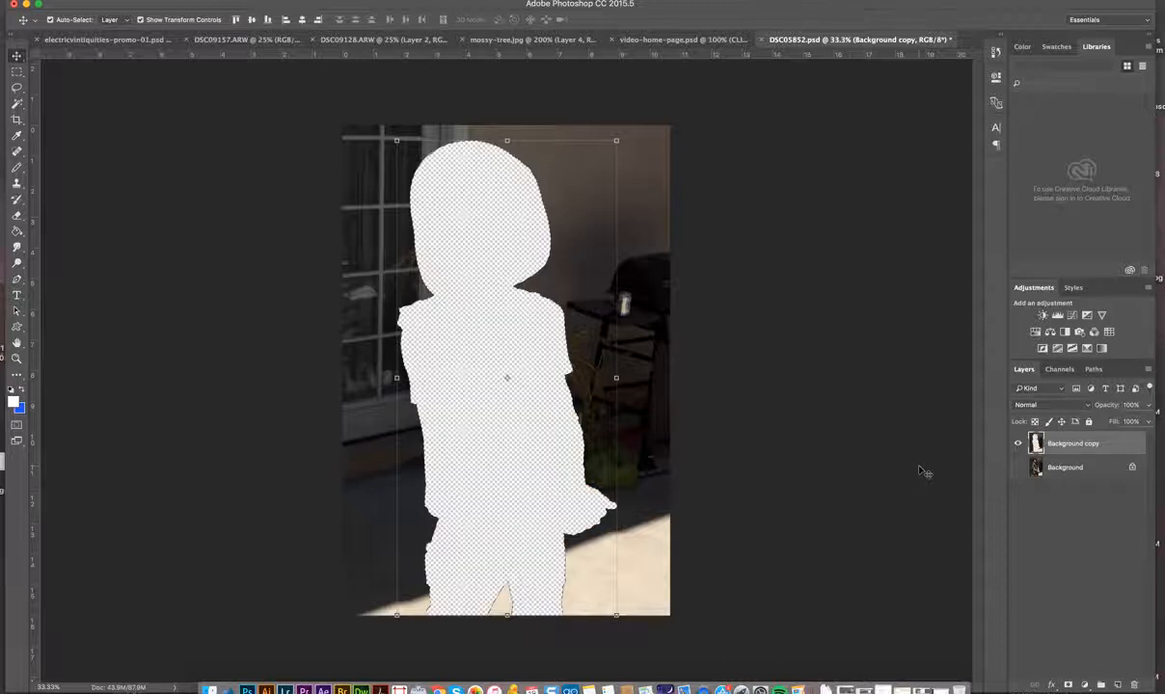
key(super+z)
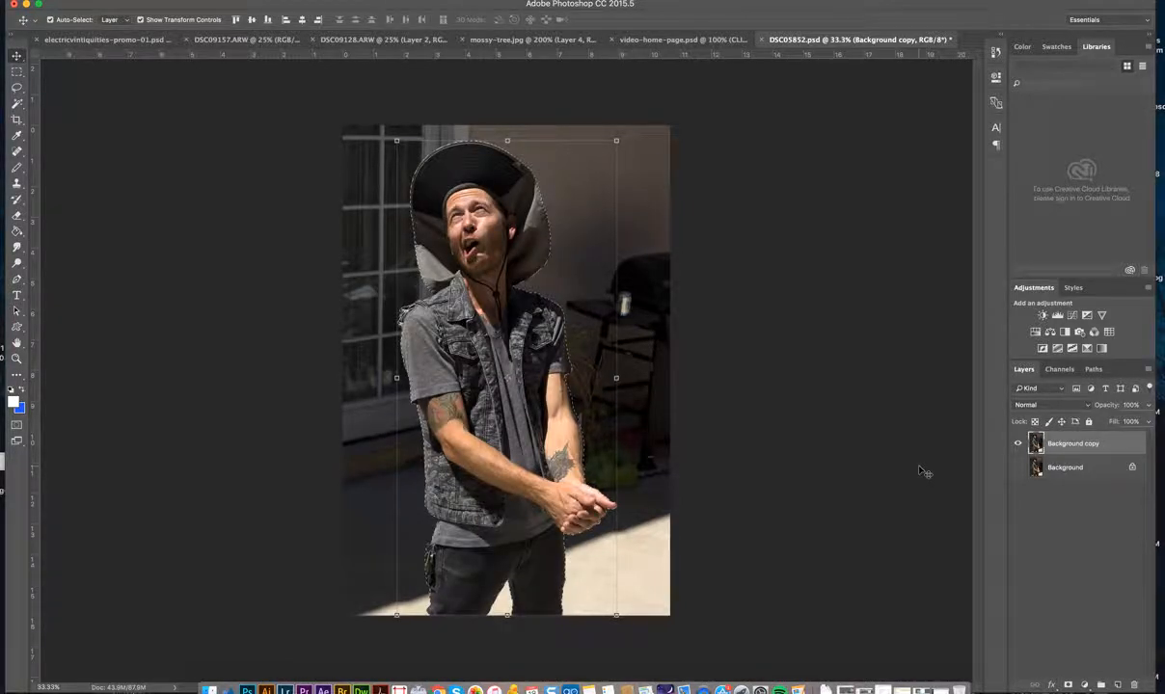
key(super+z)
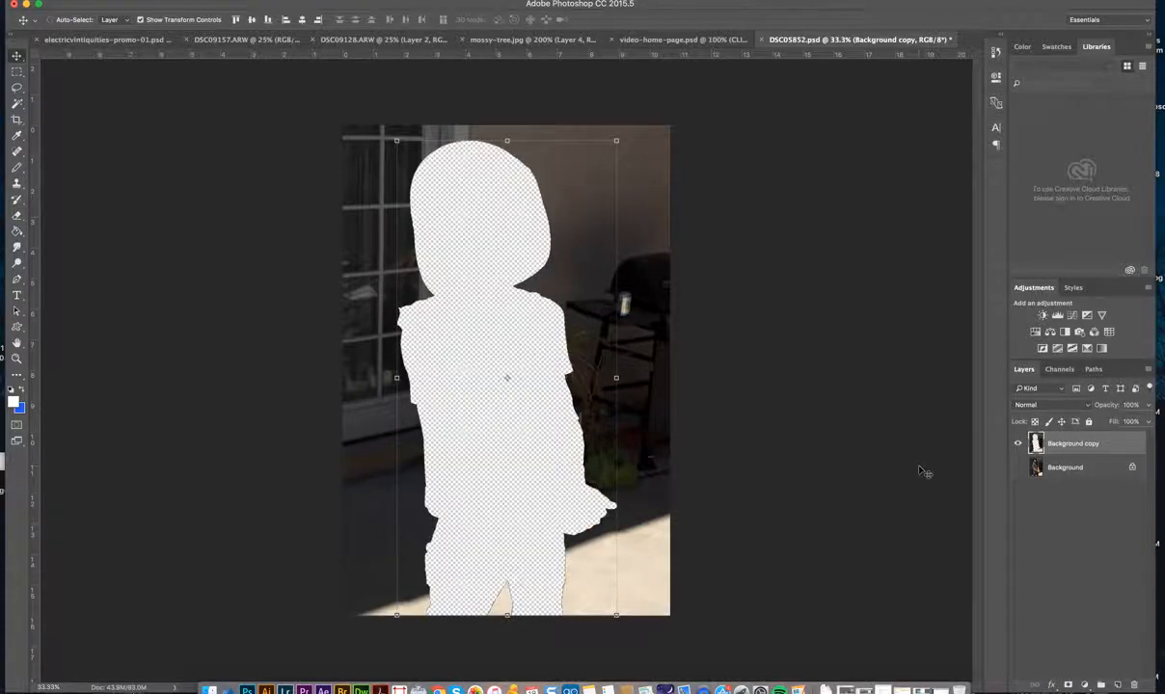
key(super+z)
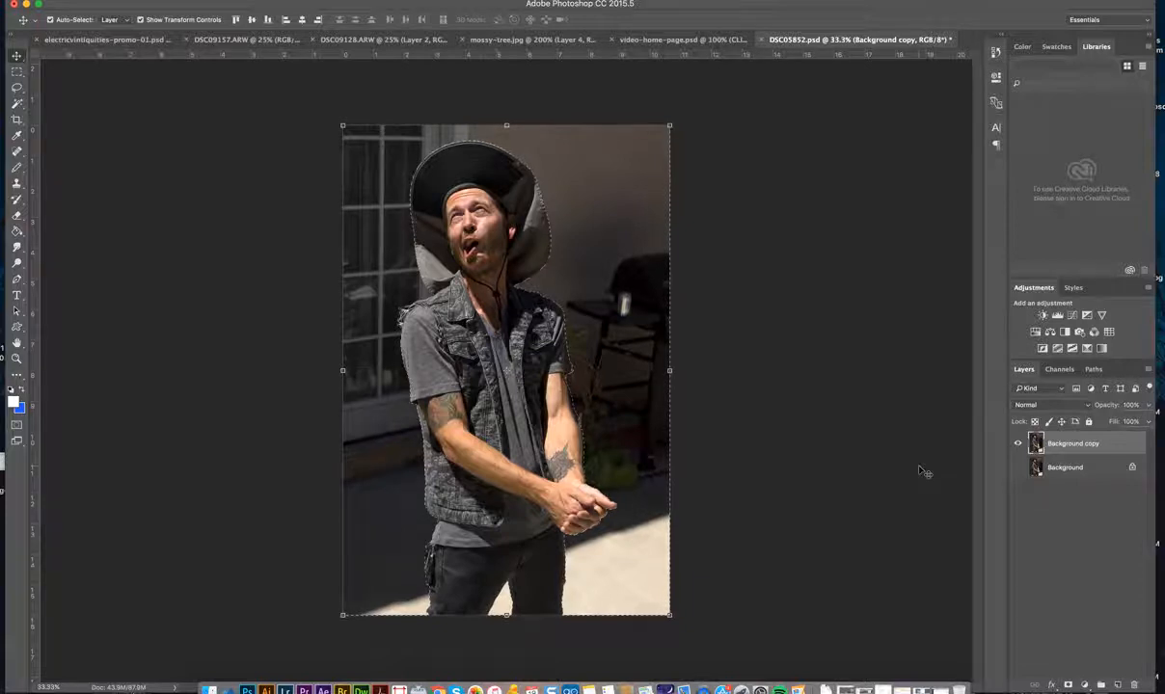
Invert the selection and delete the surroundings of the man from the Background copy layer.
key(Delete)
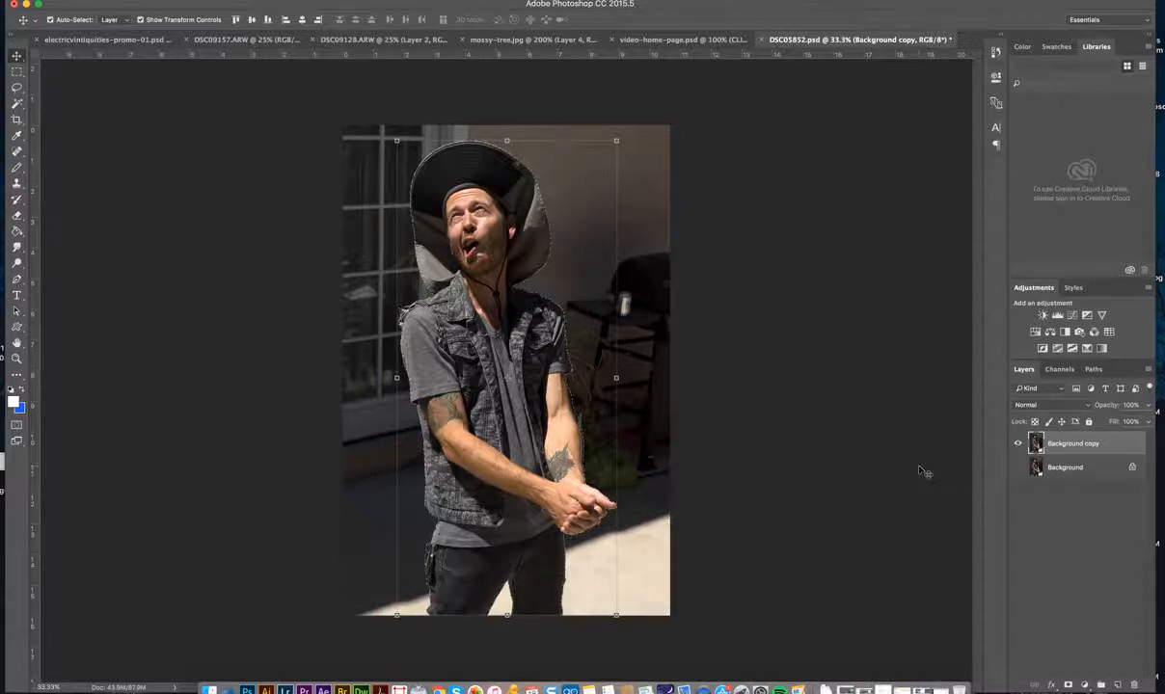
key(ctrl+z)
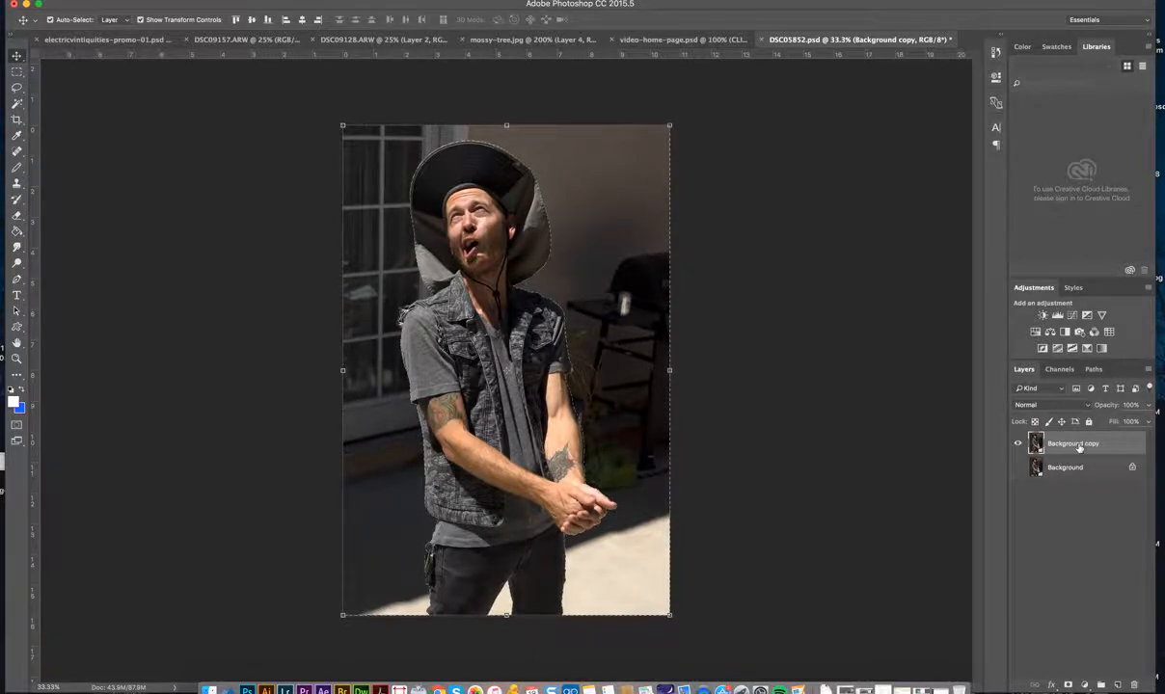
key(Delete)
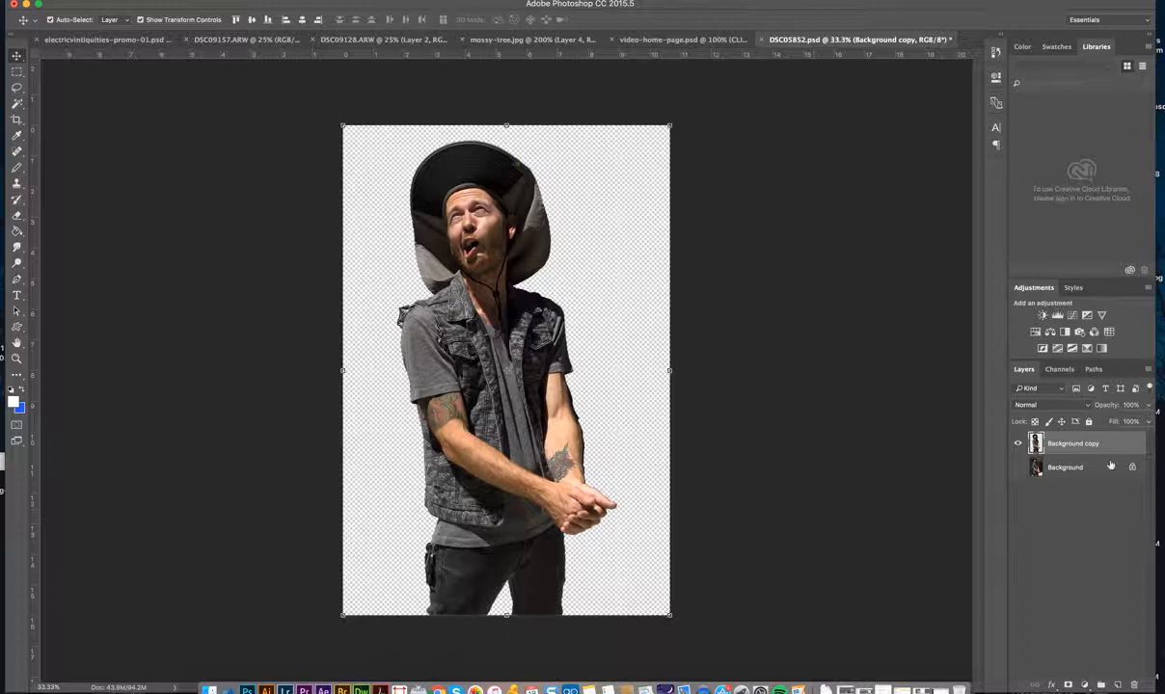
Add a new layer between Background copy and Background and set the foreground color to blue #4c739a.
click(1038, 463)
click(1117, 684)
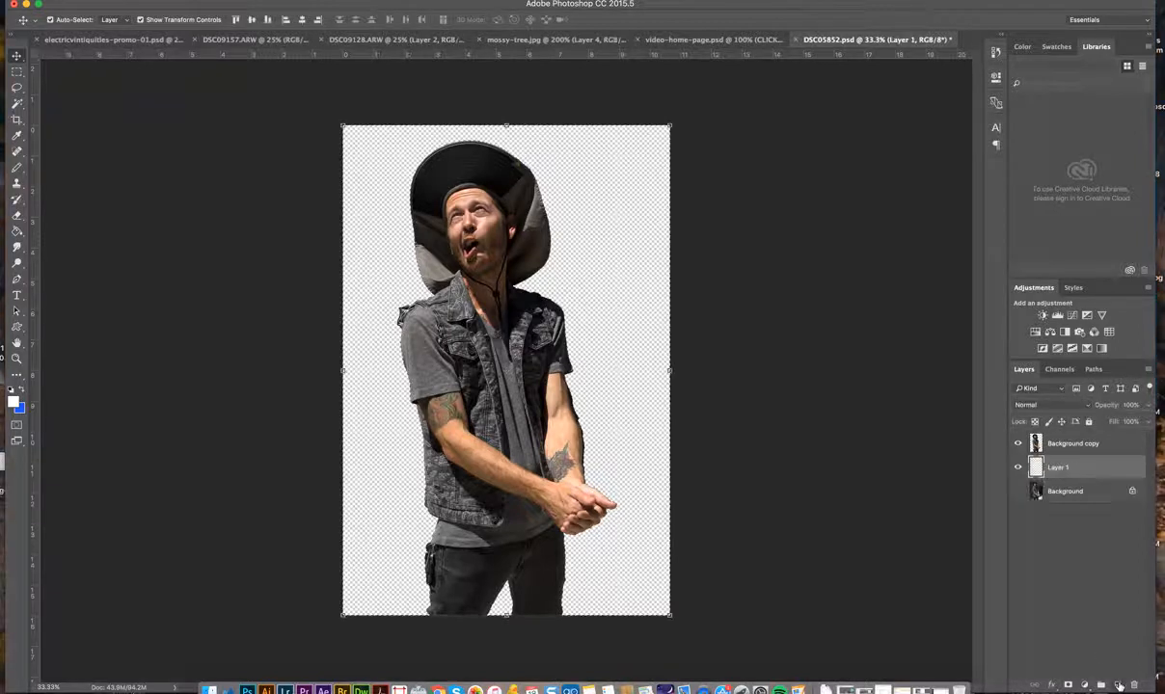
click(21, 388)
click(13, 399)
click(710, 187)
click(714, 176)
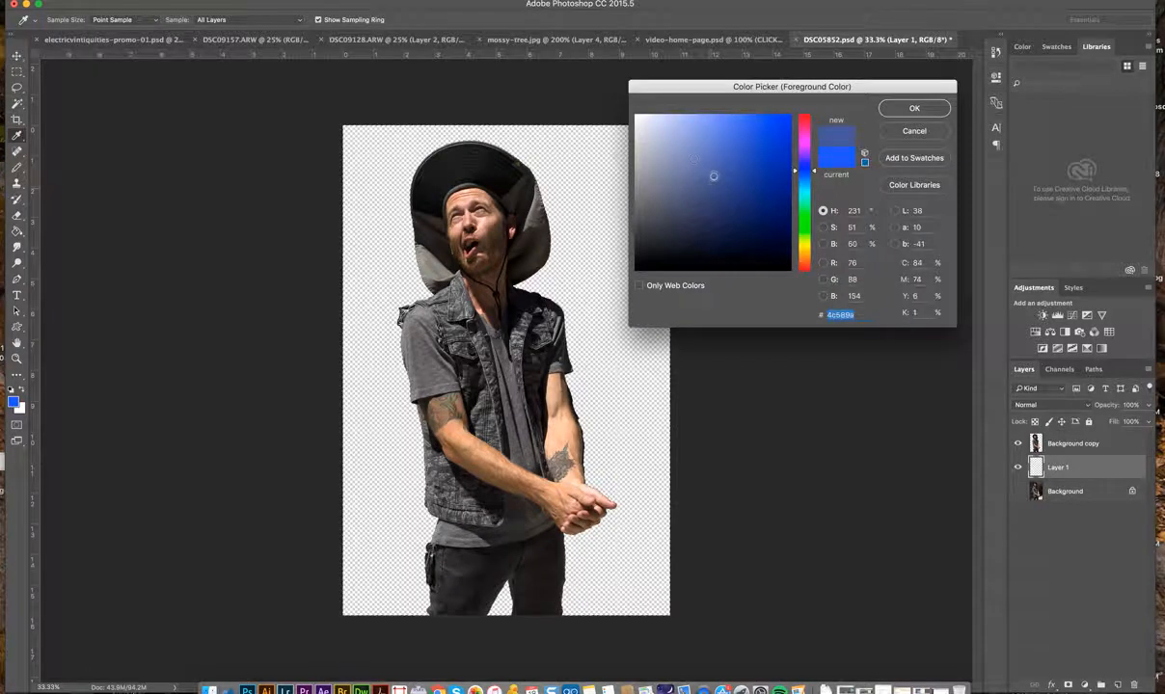
click(802, 179)
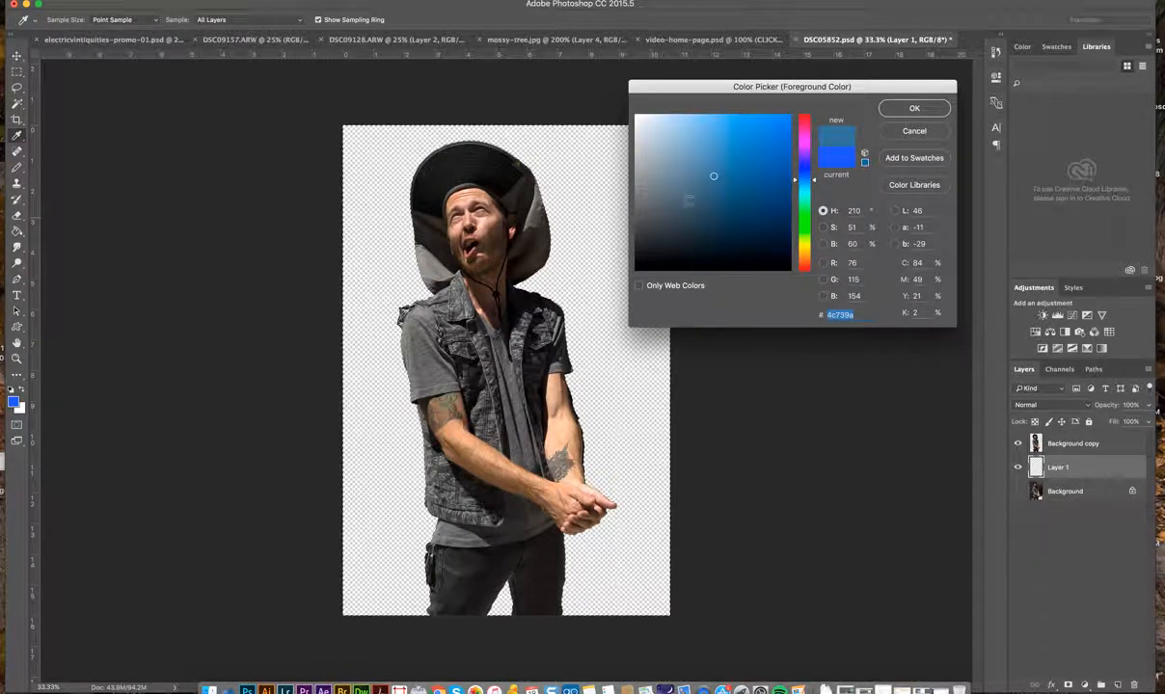
click(887, 107)
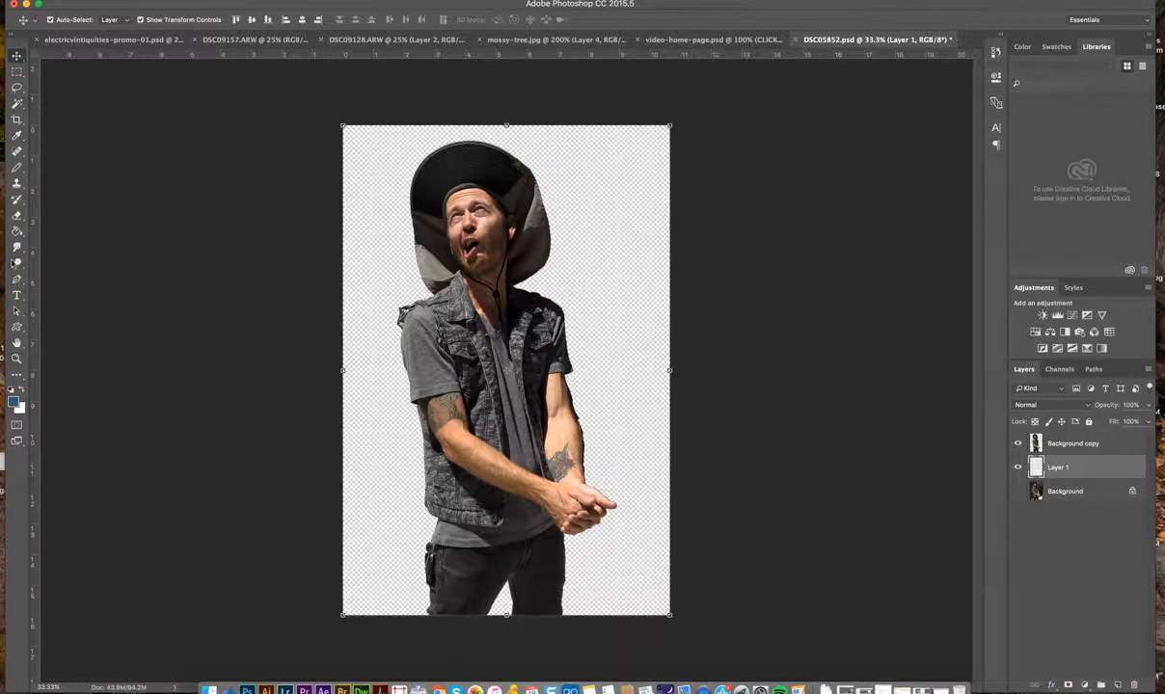
Try filling the new layer with white using the Paint Bucket and undo the fill.
click(21, 387)
click(16, 231)
click(357, 261)
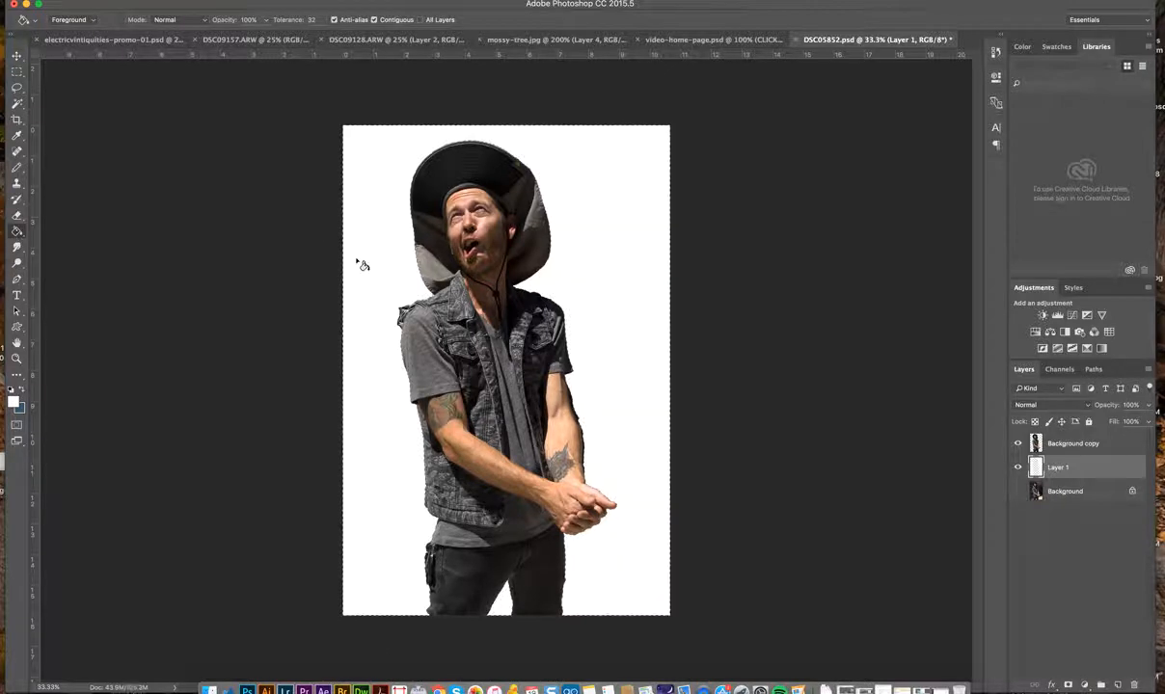
key(super+z)
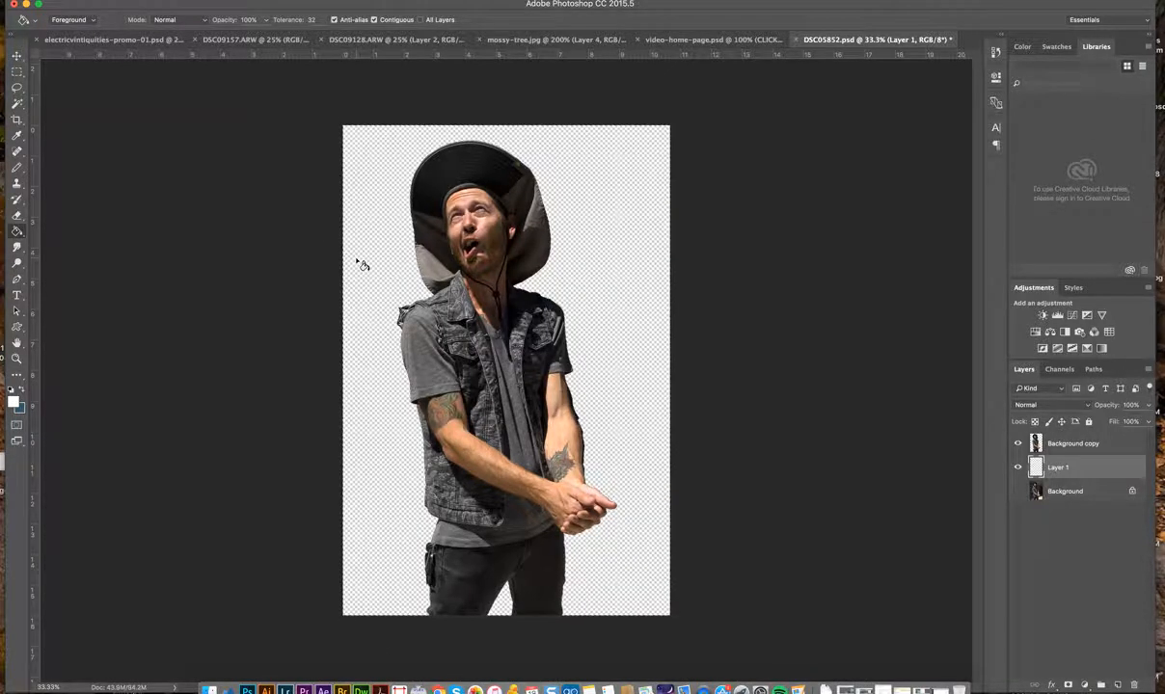
Make the Background layer visible and delete the empty Layer 1.
click(1018, 491)
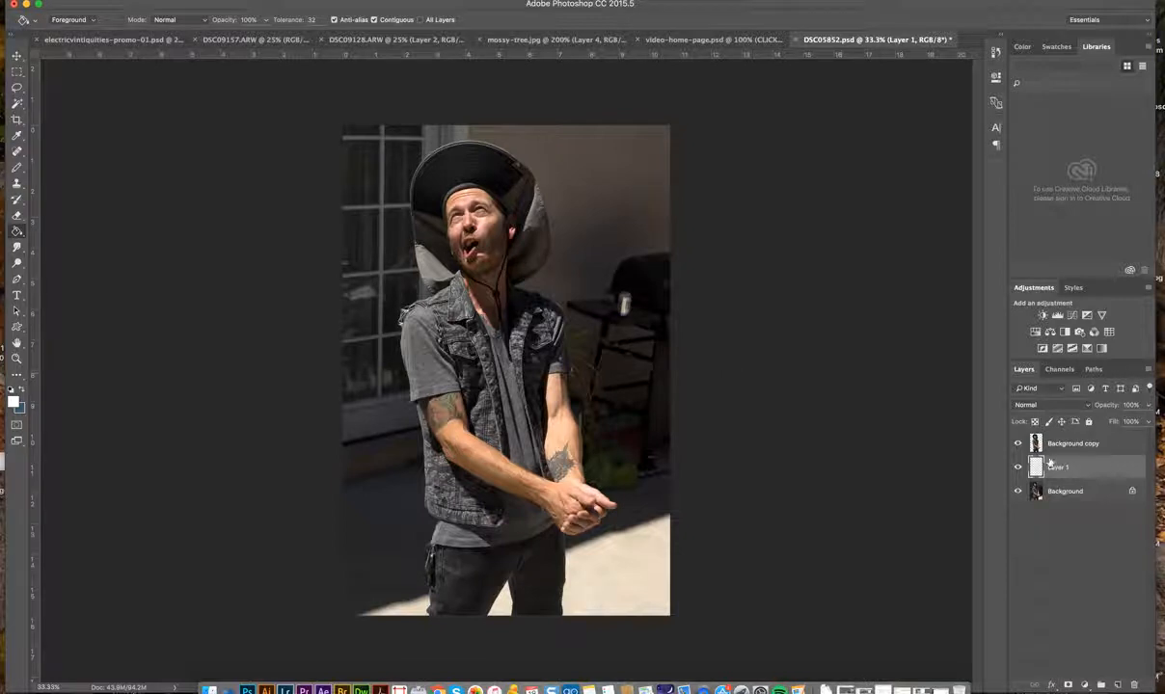
drag(1073, 474, 1133, 684)
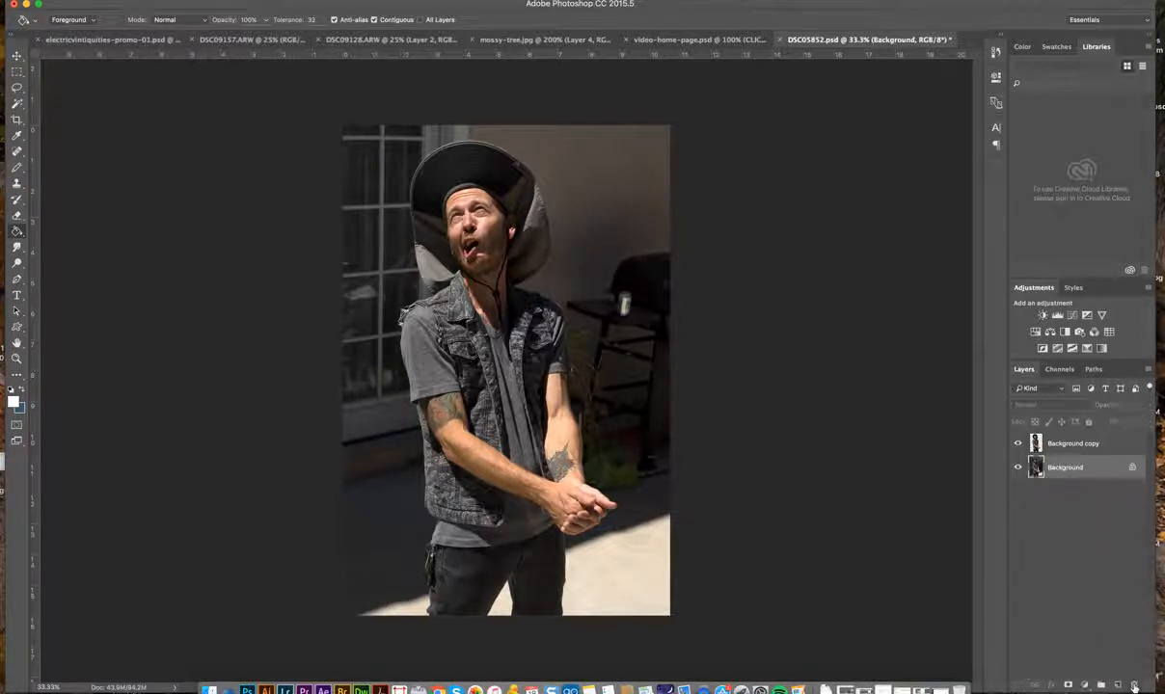
Add a new layer directly above the Background layer and fill it with white #ffffff using the Paint Bucket.
click(1066, 442)
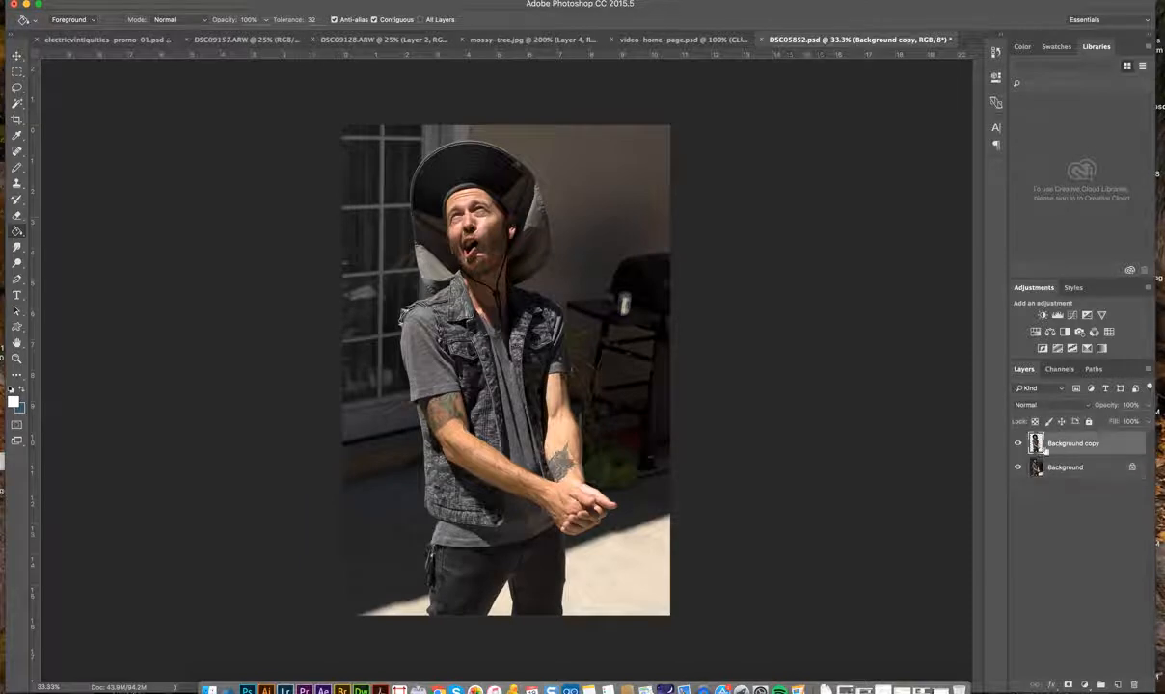
click(1085, 466)
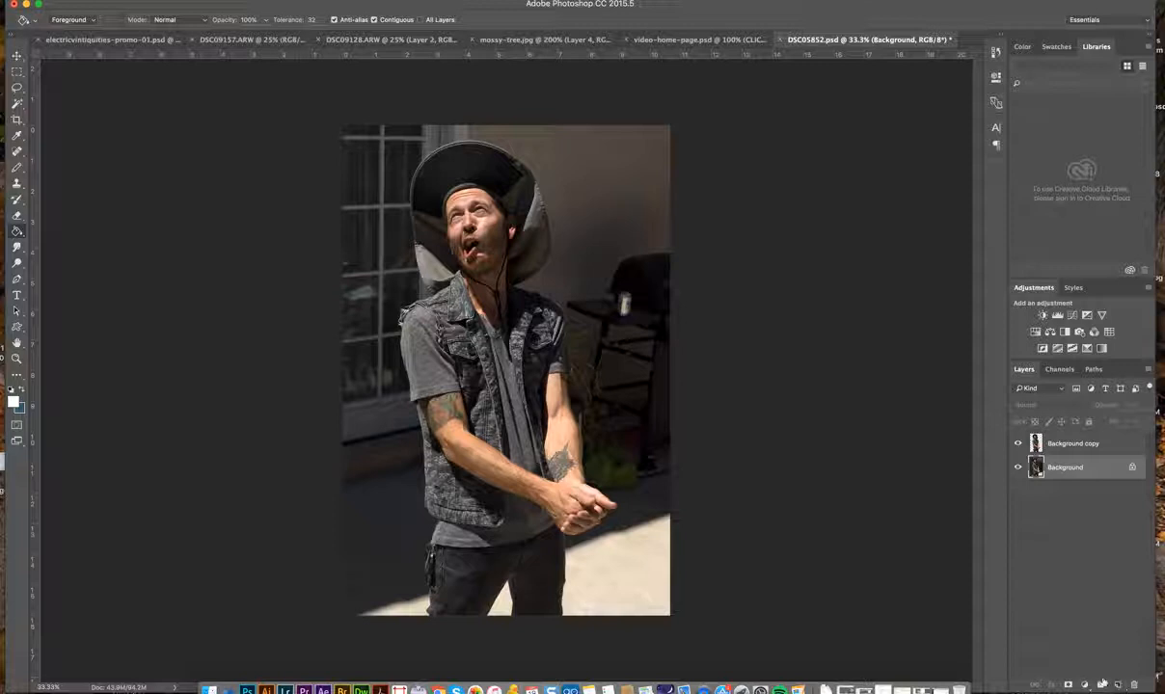
click(1117, 684)
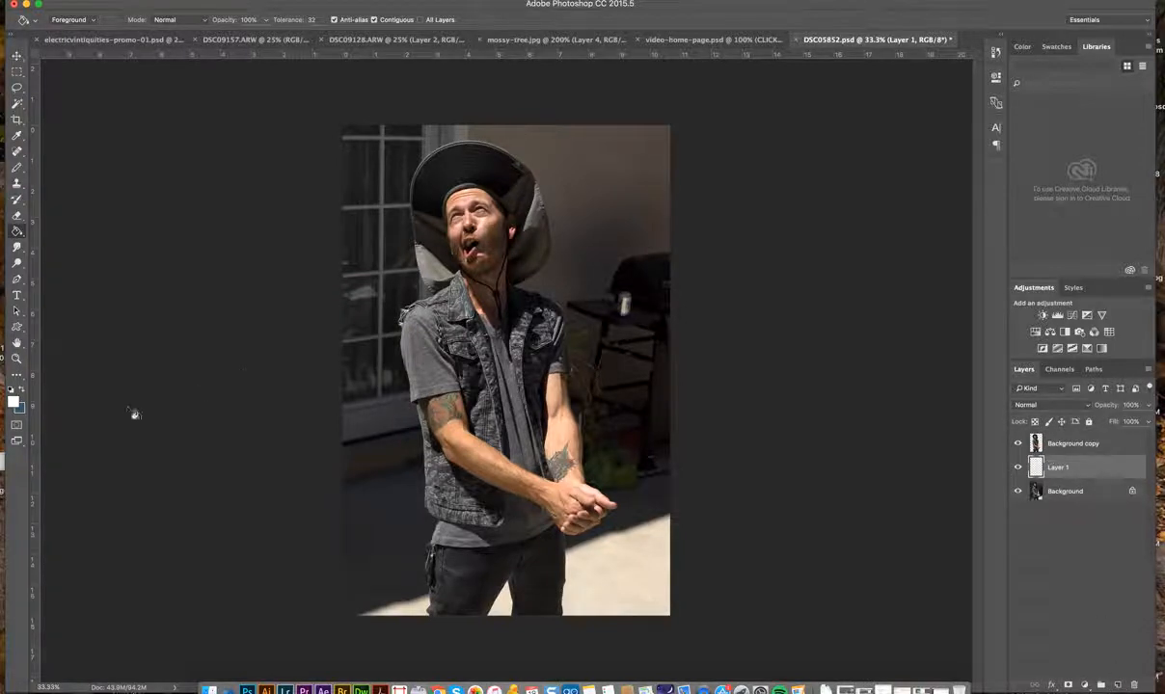
click(13, 398)
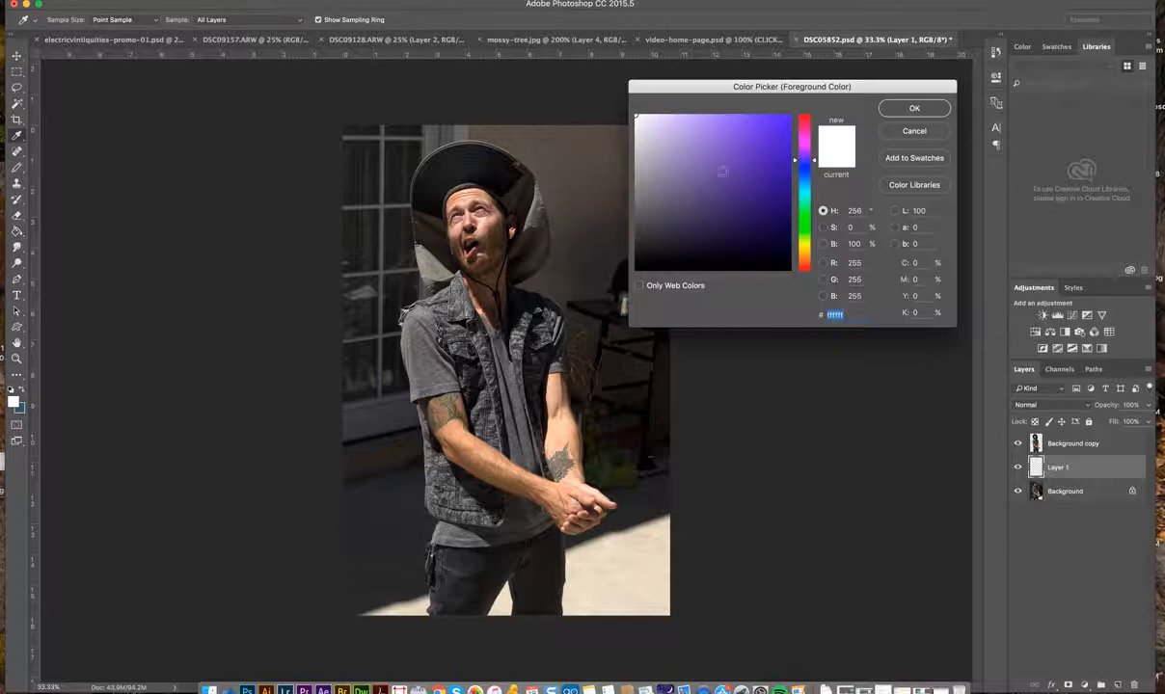
click(911, 108)
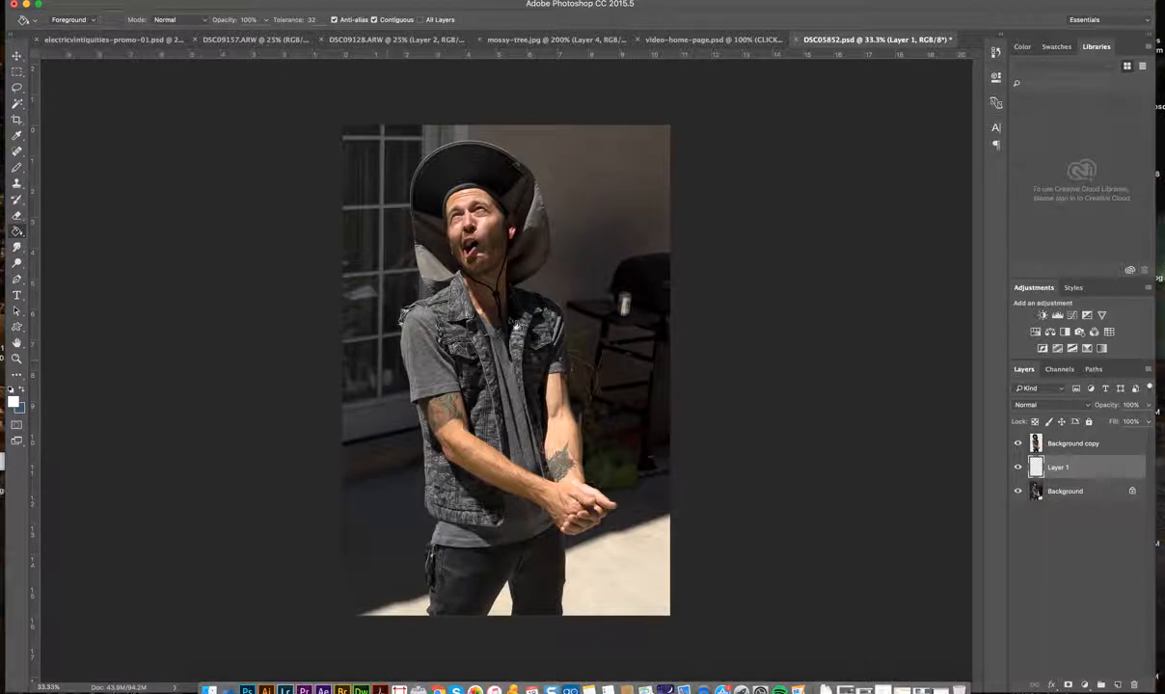
click(532, 320)
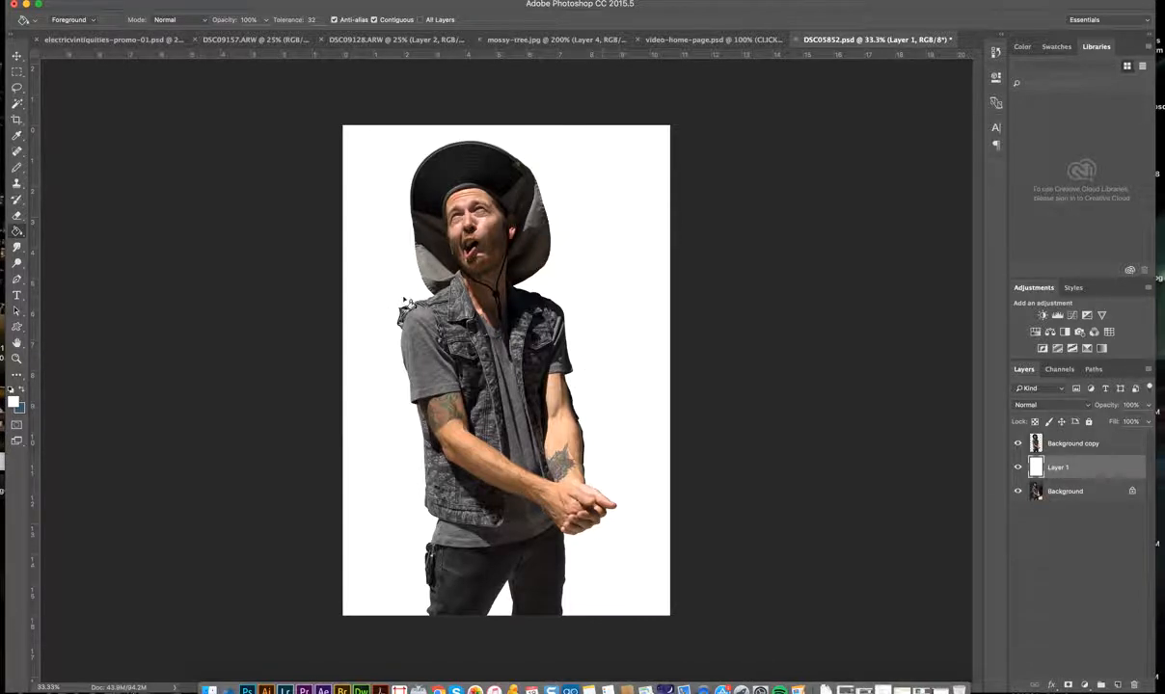
Examine the cutout's edges along the sleeve, tattooed arm and denim vest against the white backdrop.
click(23, 359)
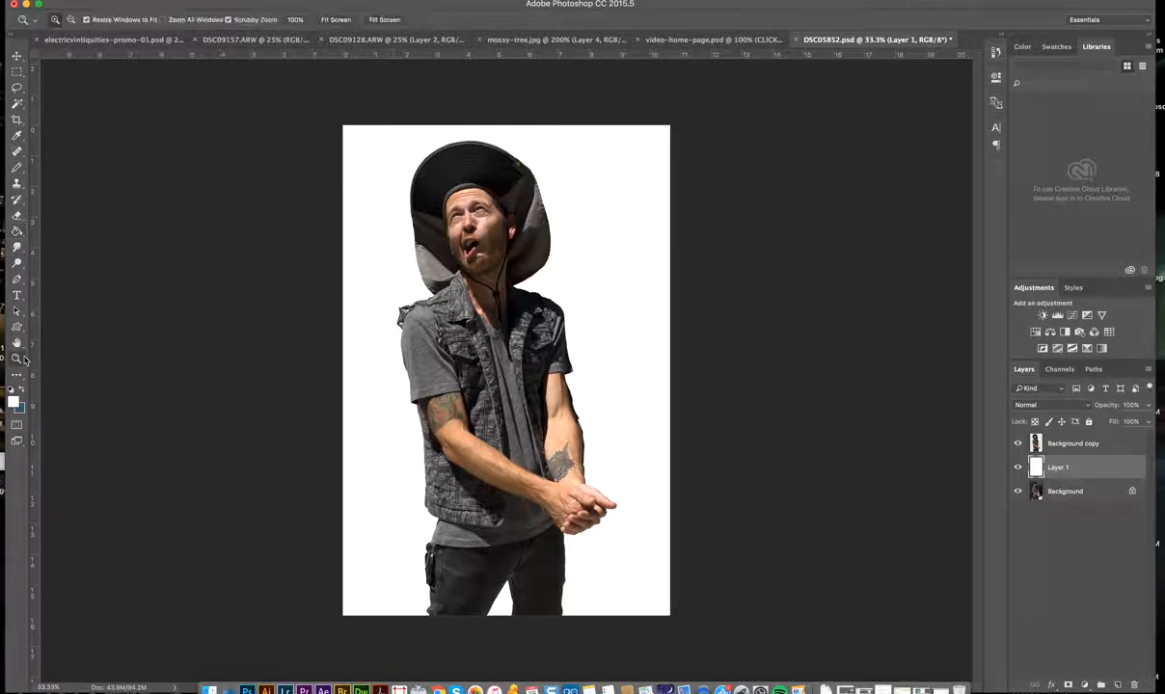
click(439, 404)
click(438, 404)
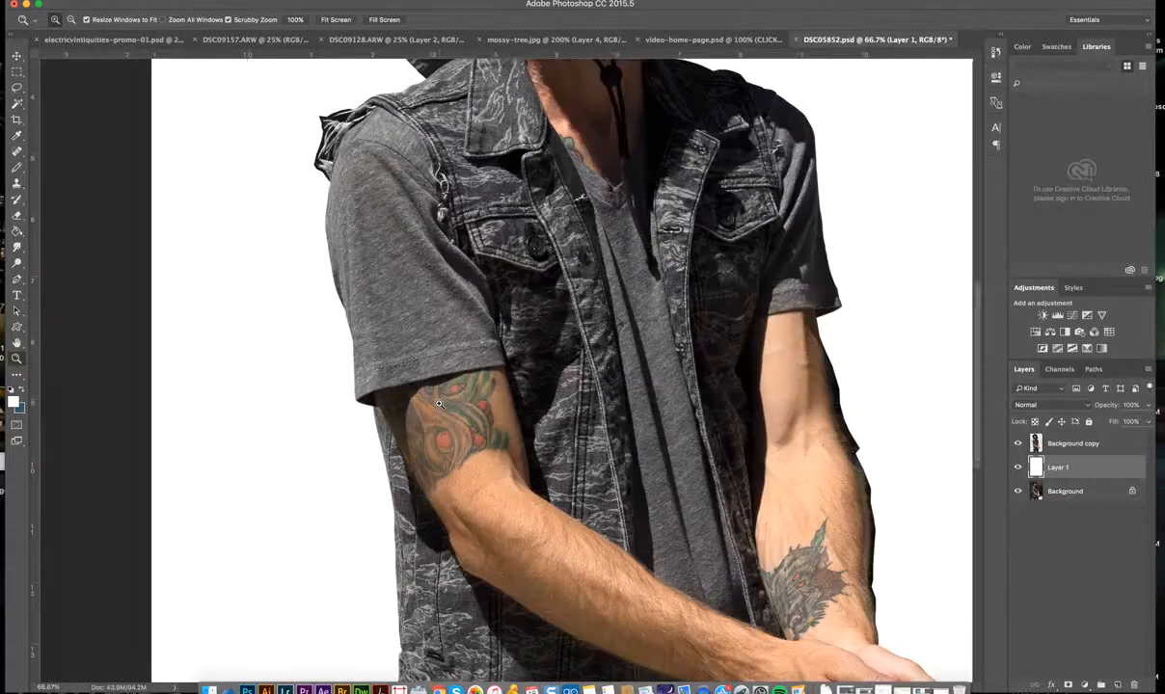
click(439, 404)
click(439, 404)
click(329, 487)
click(328, 489)
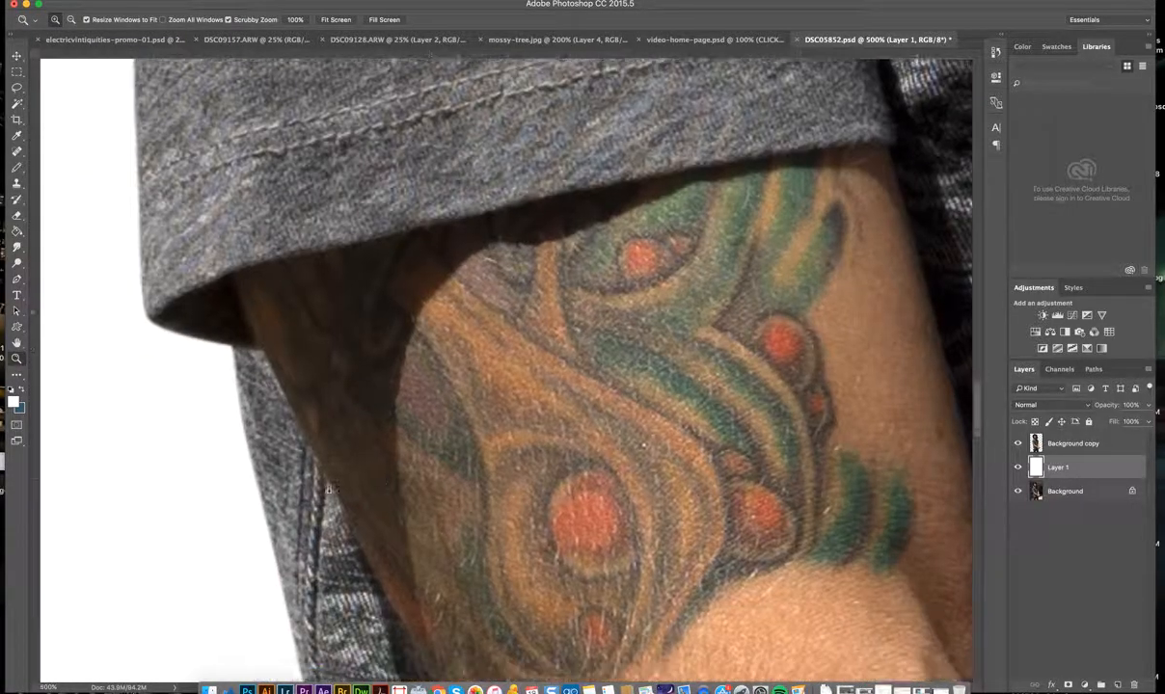
click(327, 490)
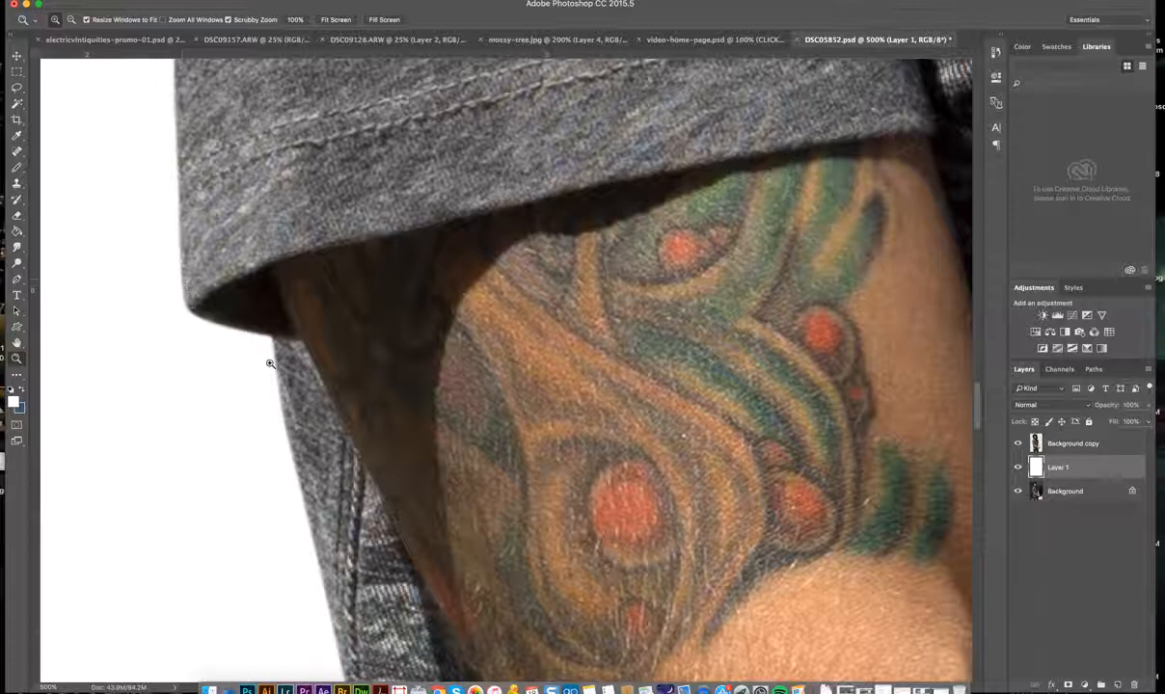
scroll(260, 347, down, 2)
scroll(270, 362, down, 8)
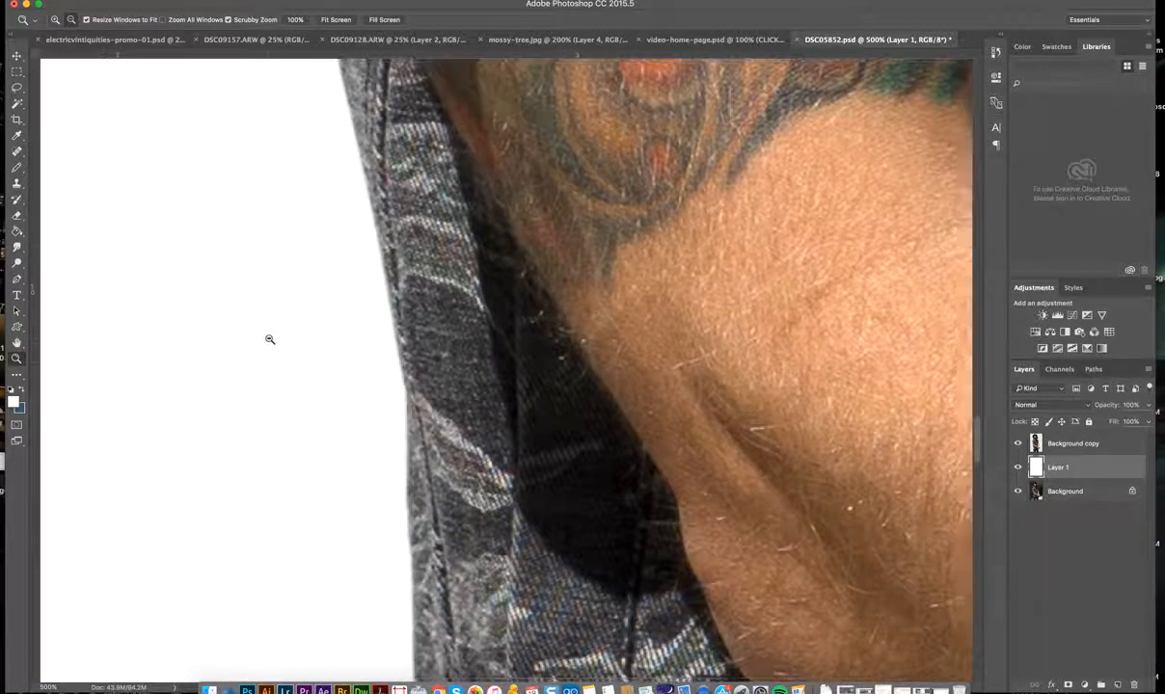
alt+click(270, 339)
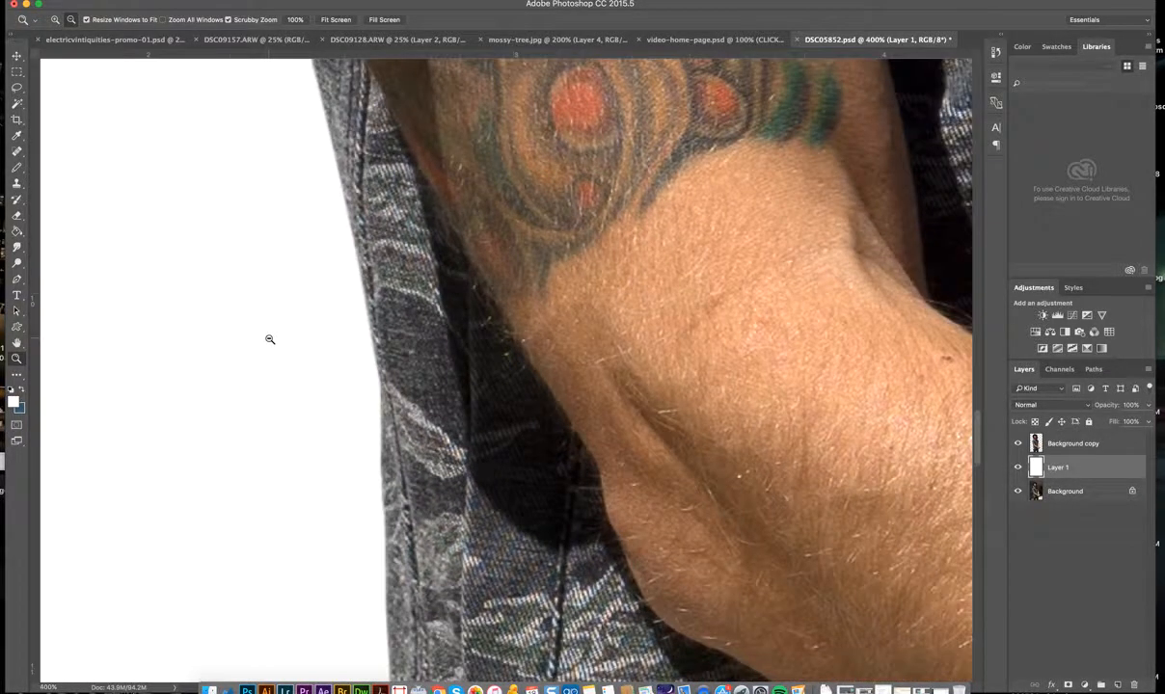
alt+click(270, 340)
alt+click(464, 395)
alt+click(464, 395)
alt+click(466, 394)
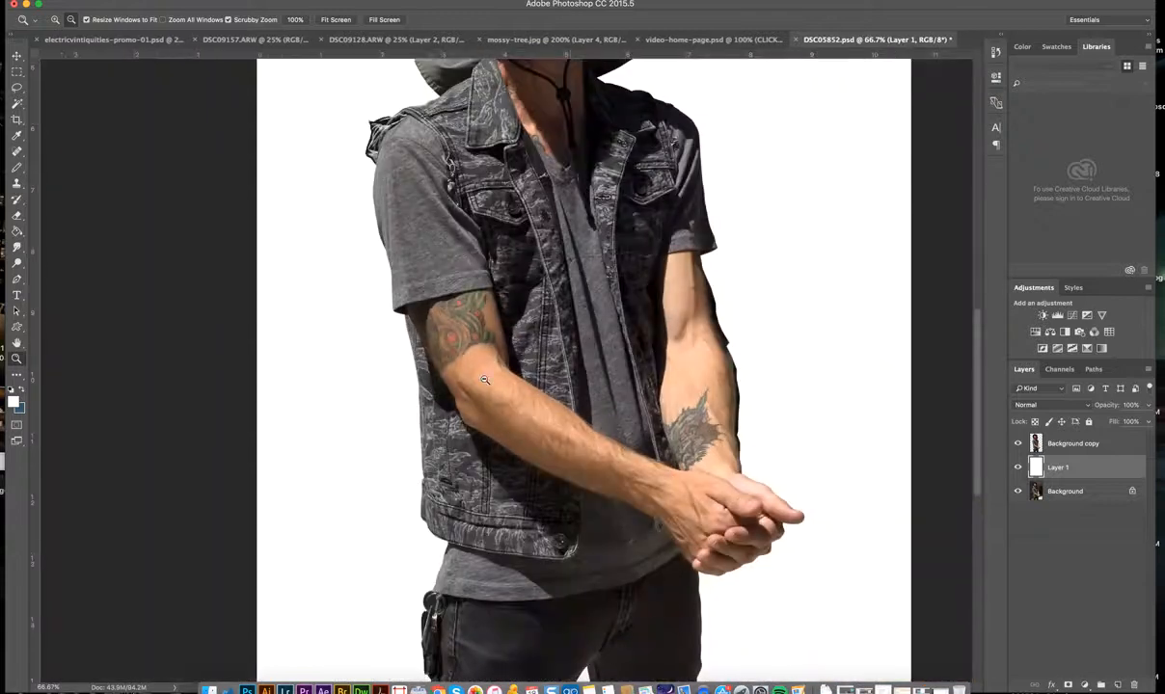
Examine the cutout's edge against the white layer along the dark sleeve and the forearm with the dragon tattoo.
alt+click(520, 442)
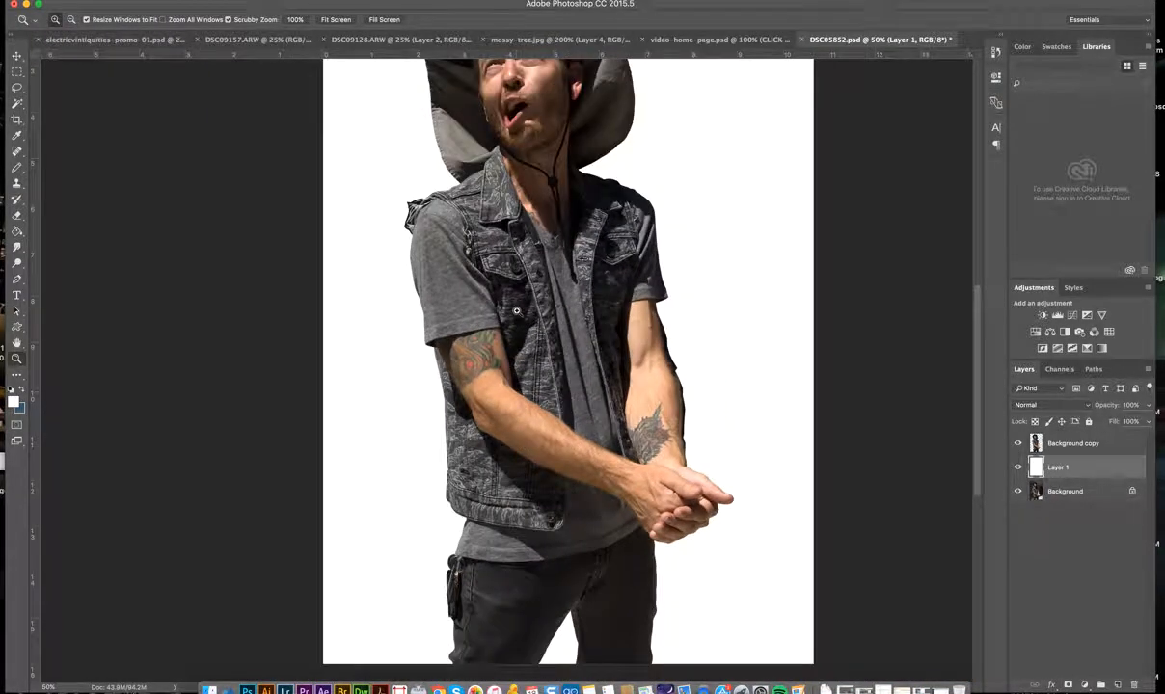
alt+click(487, 294)
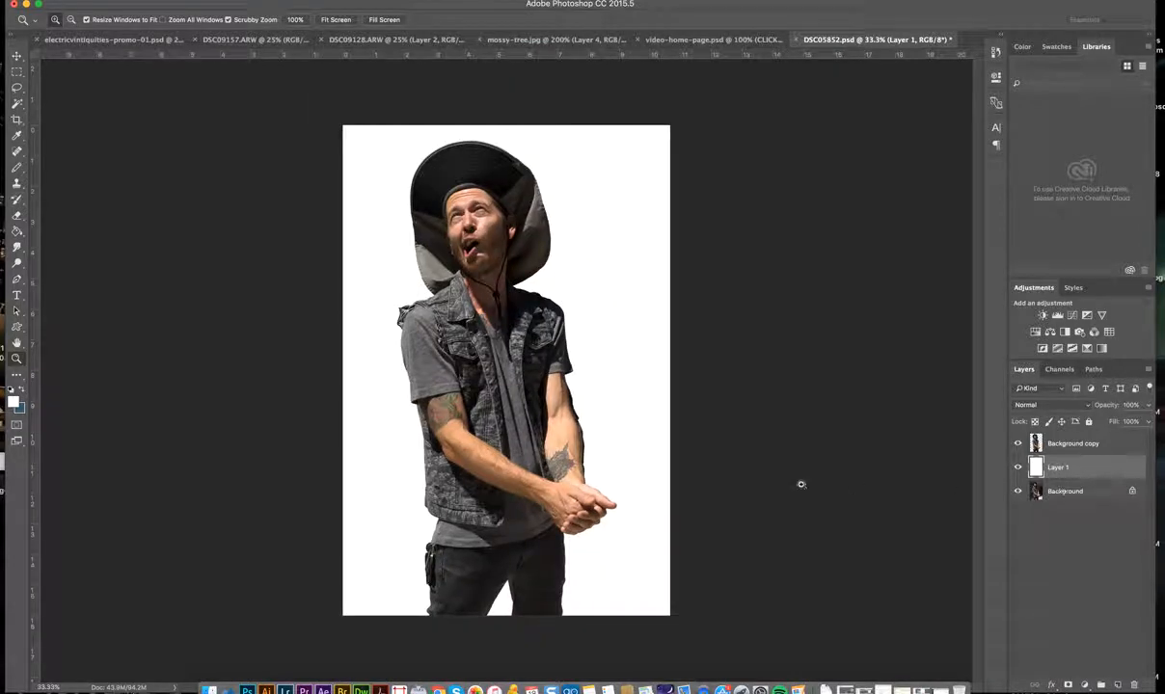
drag(519, 353, 626, 475)
scroll(627, 474, down, 5)
scroll(627, 475, right, 5)
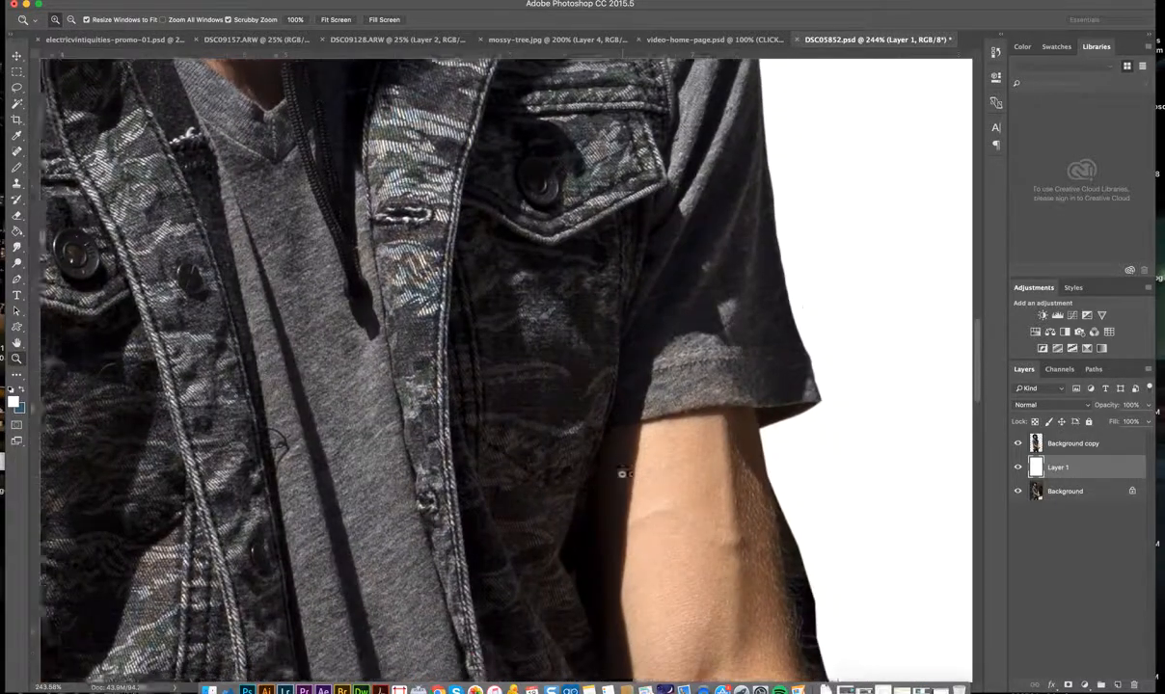
scroll(623, 476, down, 10)
scroll(623, 476, right, 8)
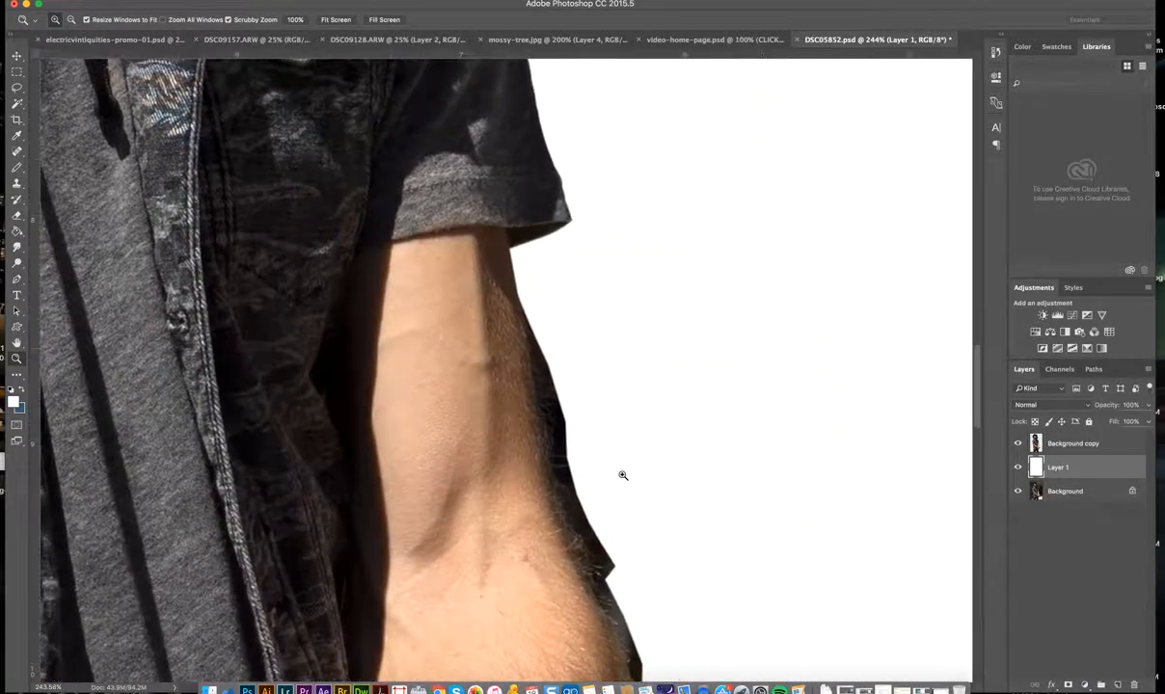
scroll(623, 475, down, 3)
scroll(623, 475, right, 1)
scroll(623, 476, up, 3)
scroll(623, 475, left, 3)
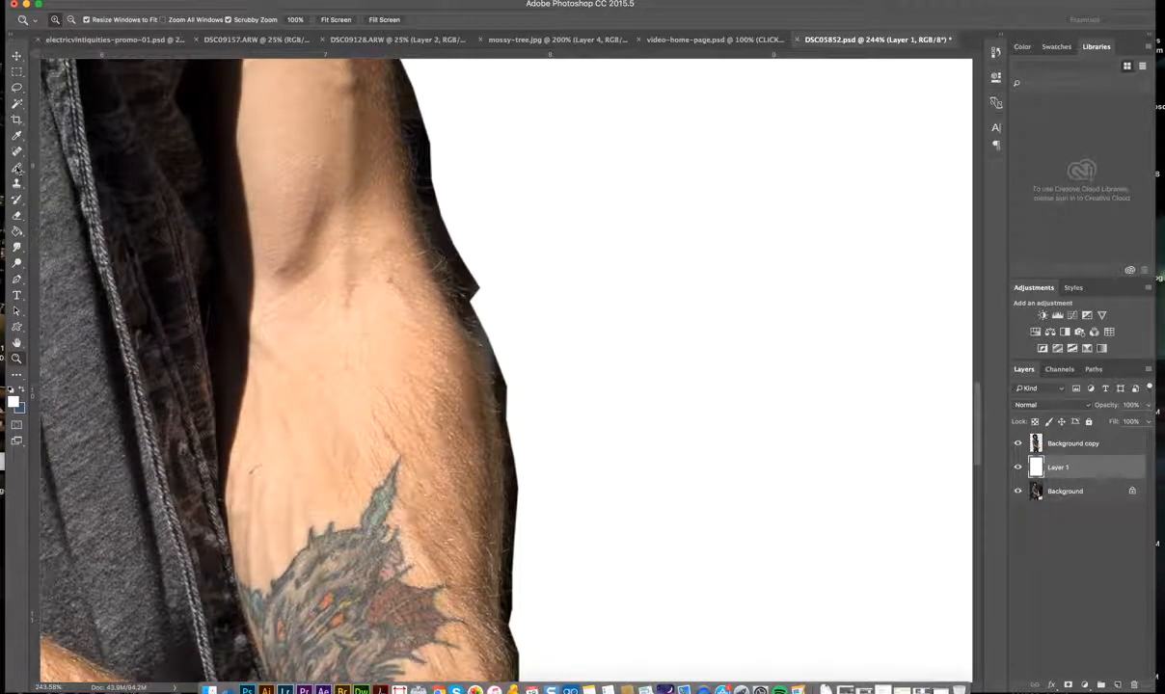
Choose the Eraser and reduce its soft brush to 45 px for the dark fringe beside the elbow.
click(17, 215)
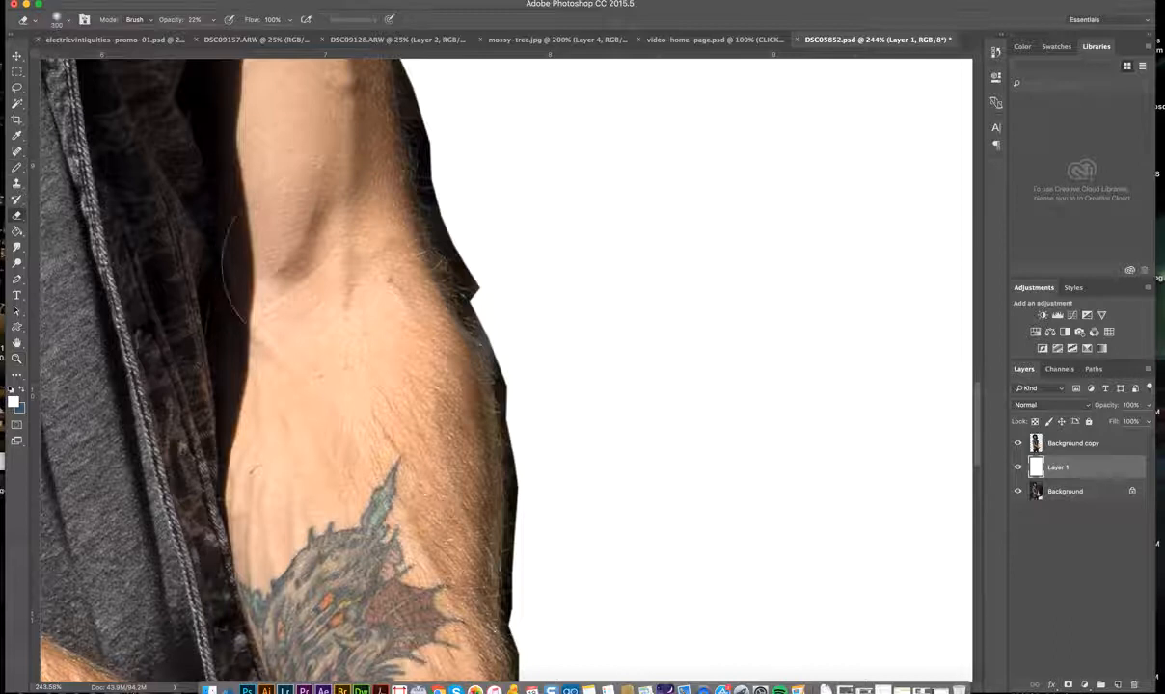
click(17, 358)
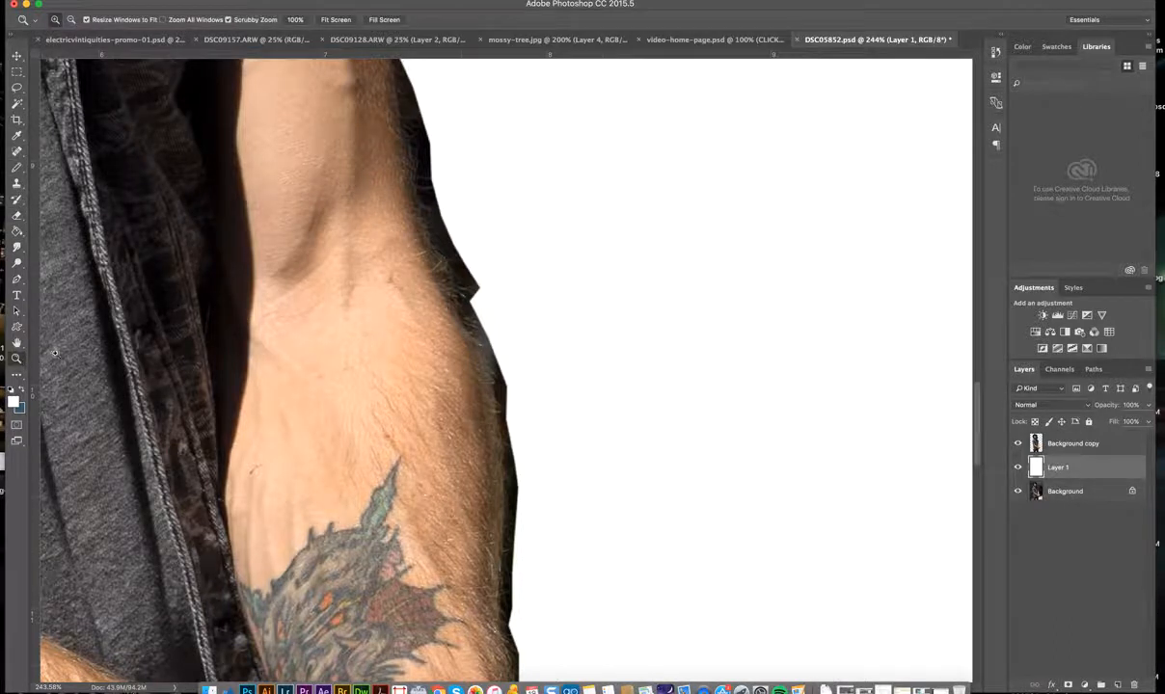
click(464, 281)
click(464, 281)
click(464, 281)
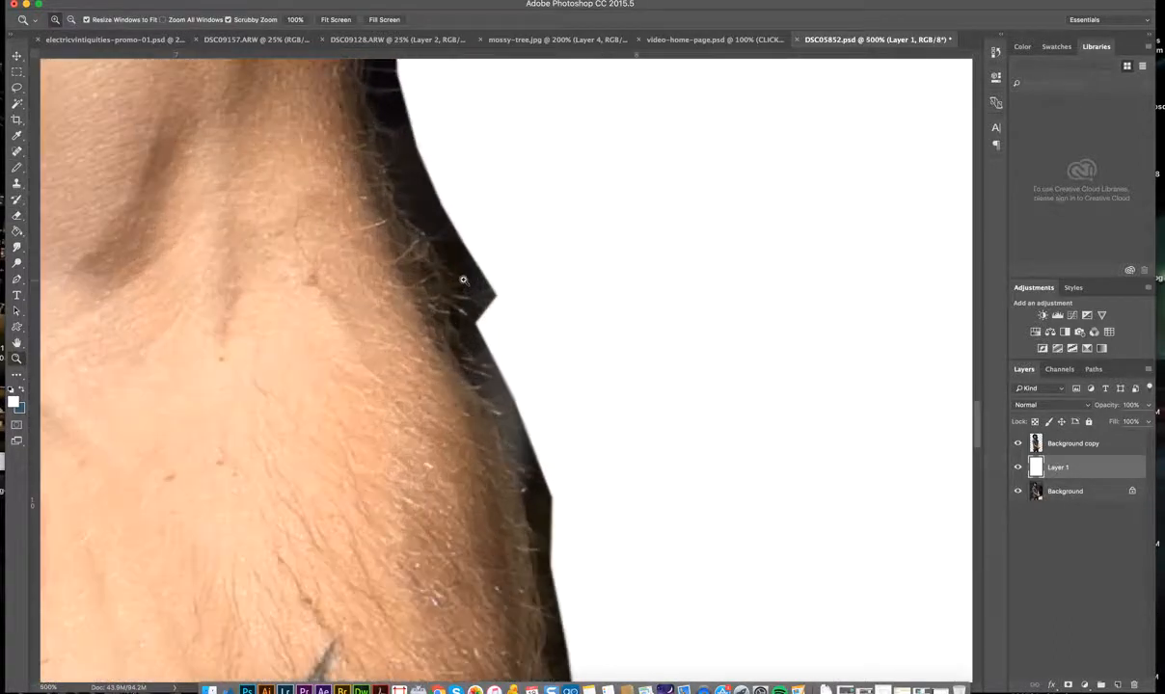
click(296, 244)
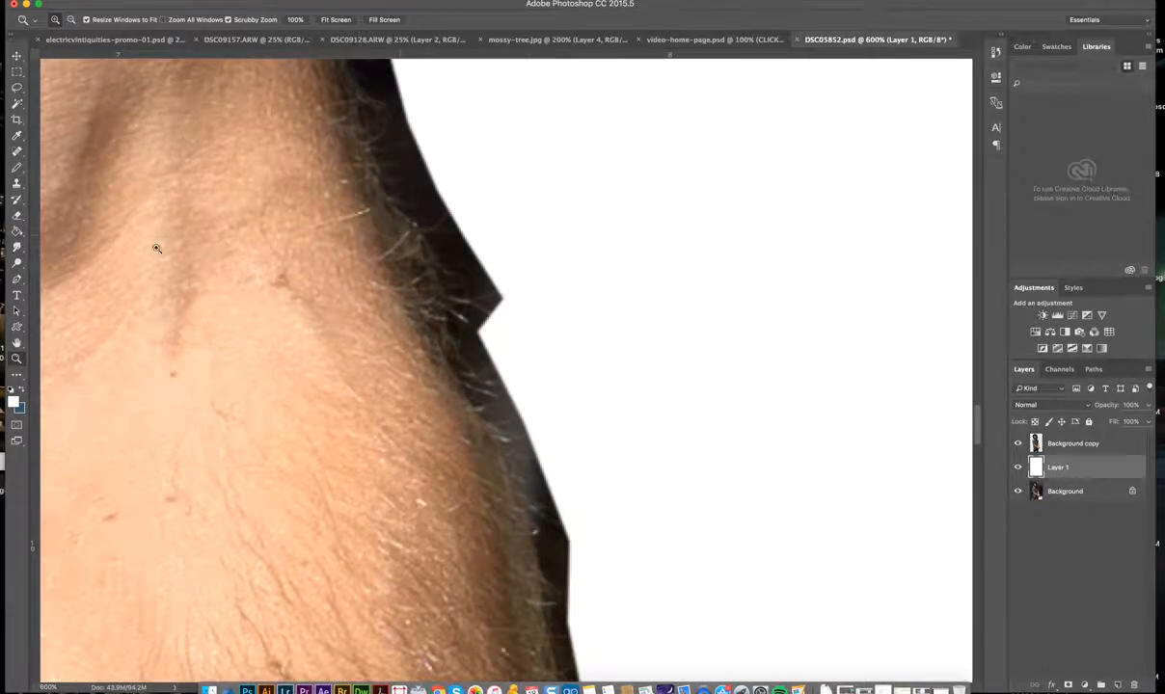
click(16, 215)
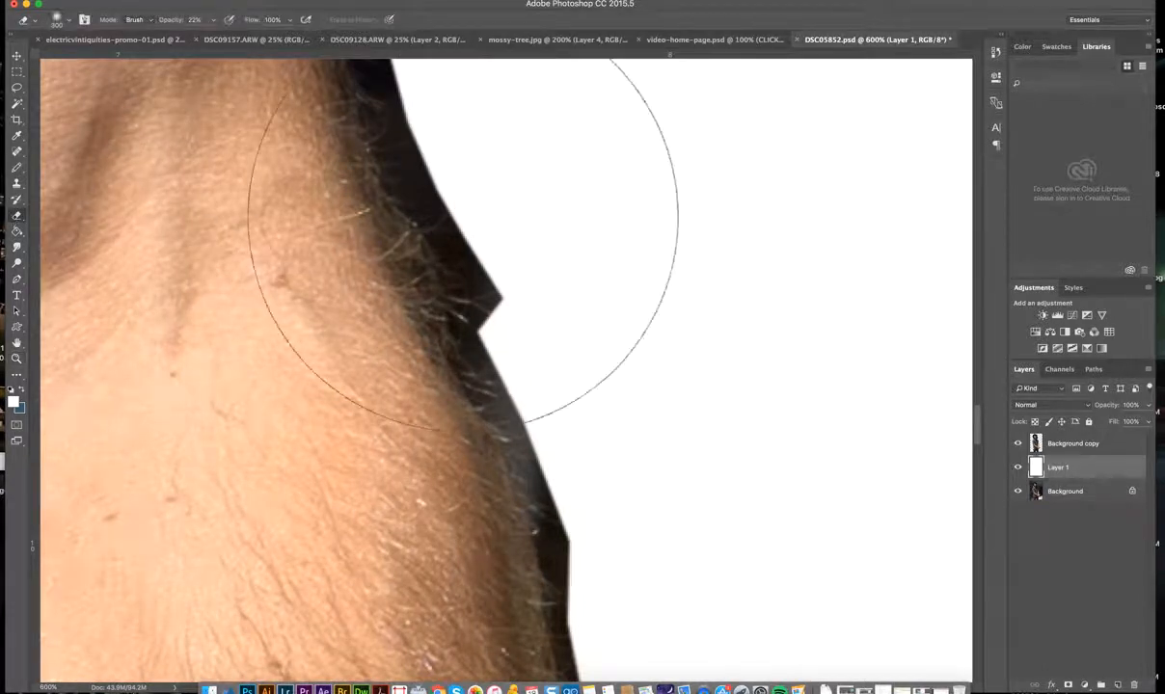
key(bracketleft)
key(bracketleft)
key(bracketleft)
key(bracketleft)
key(bracketleft)
key(bracketleft)
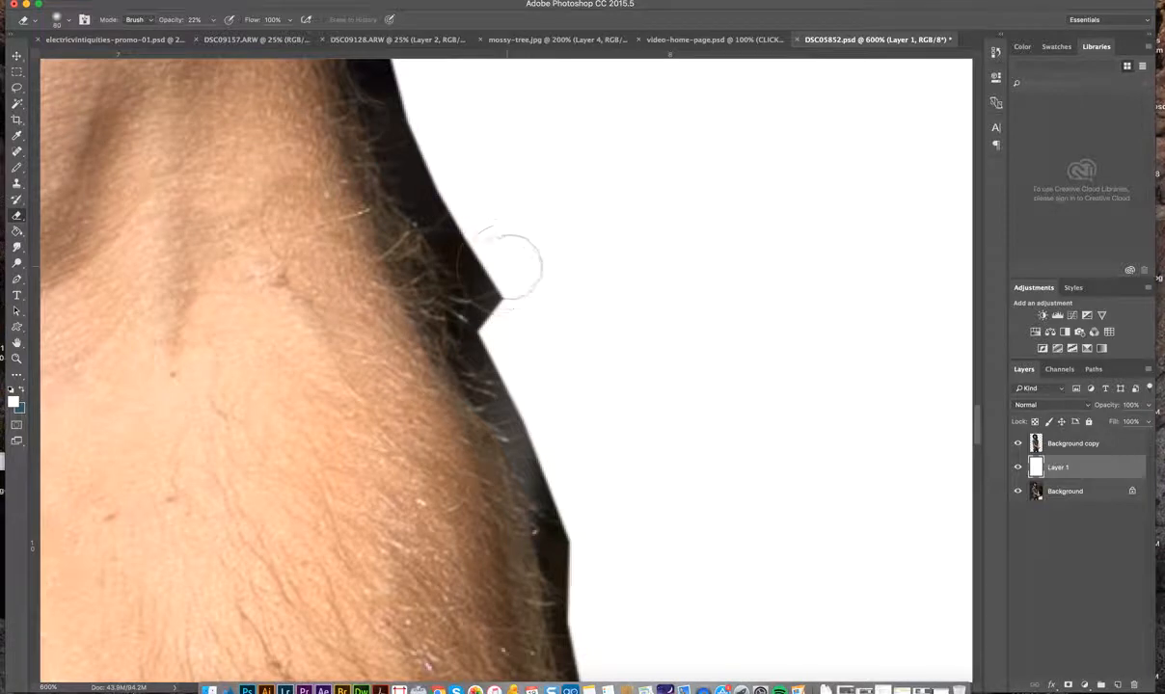
click(65, 23)
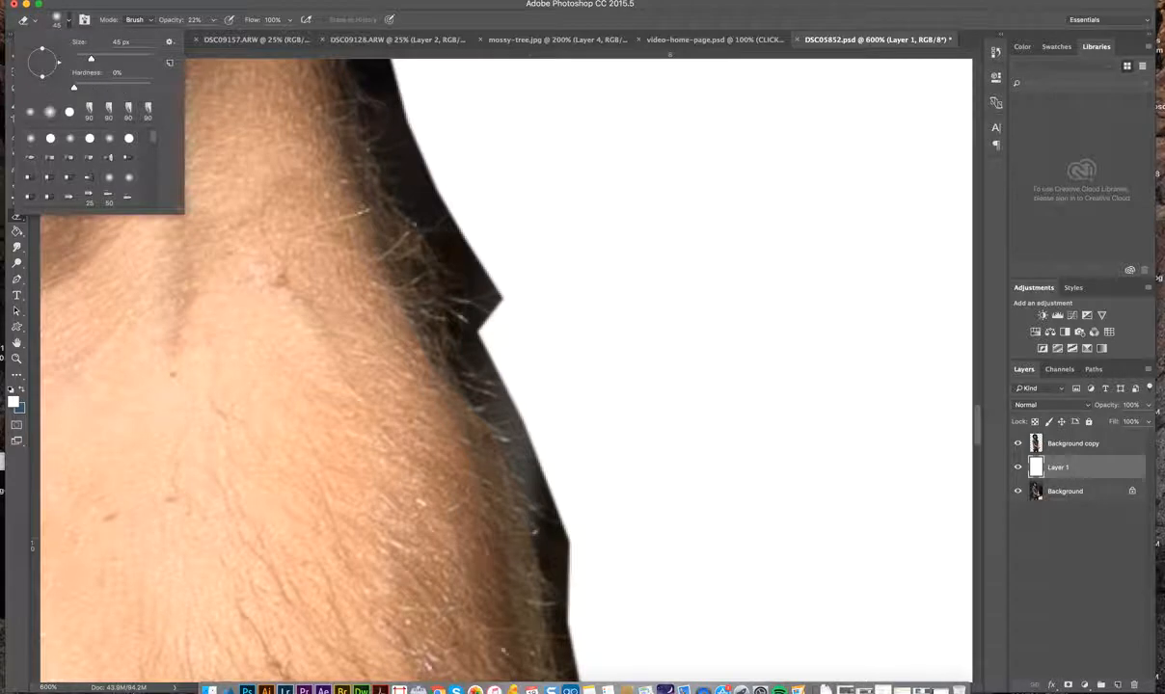
Try erasing a spot on the white layer beside the arm and undo it.
click(636, 162)
click(636, 162)
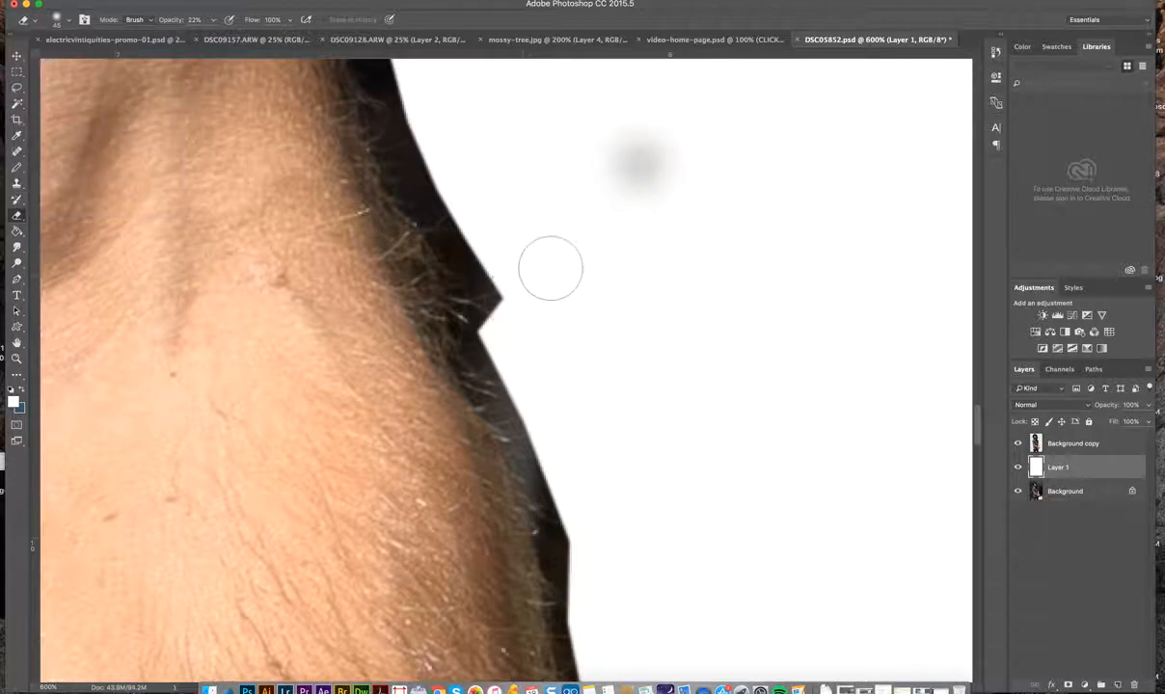
key(super+z)
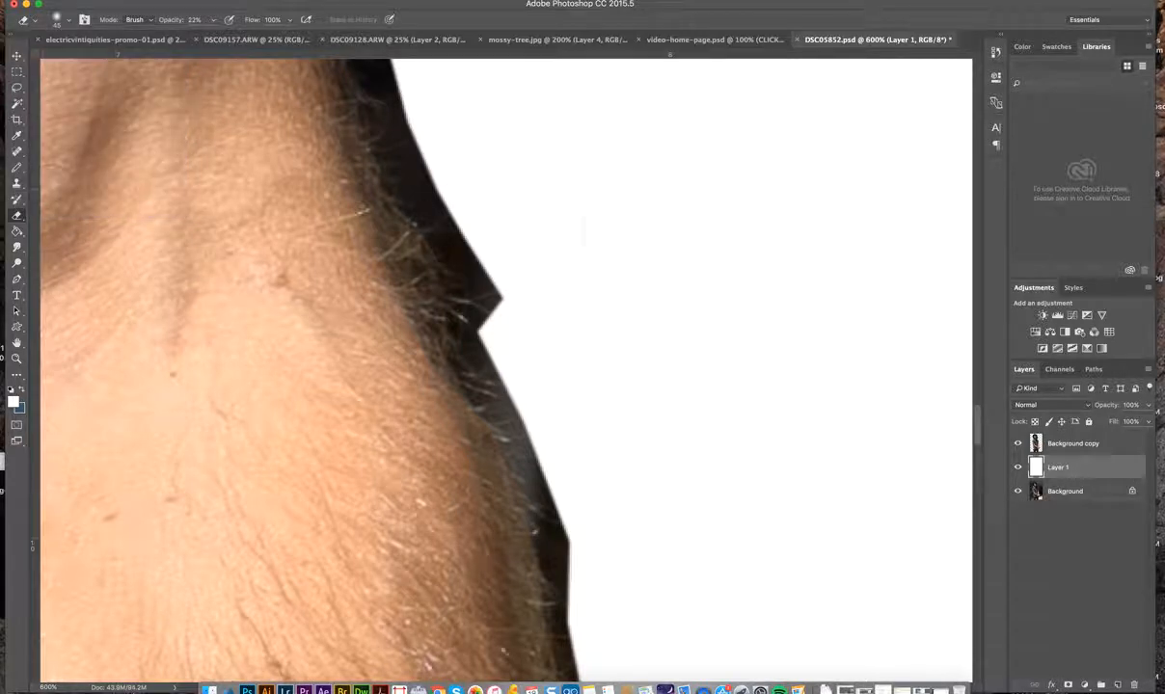
Compare the elbow's cutout edge with the original photo by toggling the visibility of Background copy and the white Layer 1.
click(1080, 444)
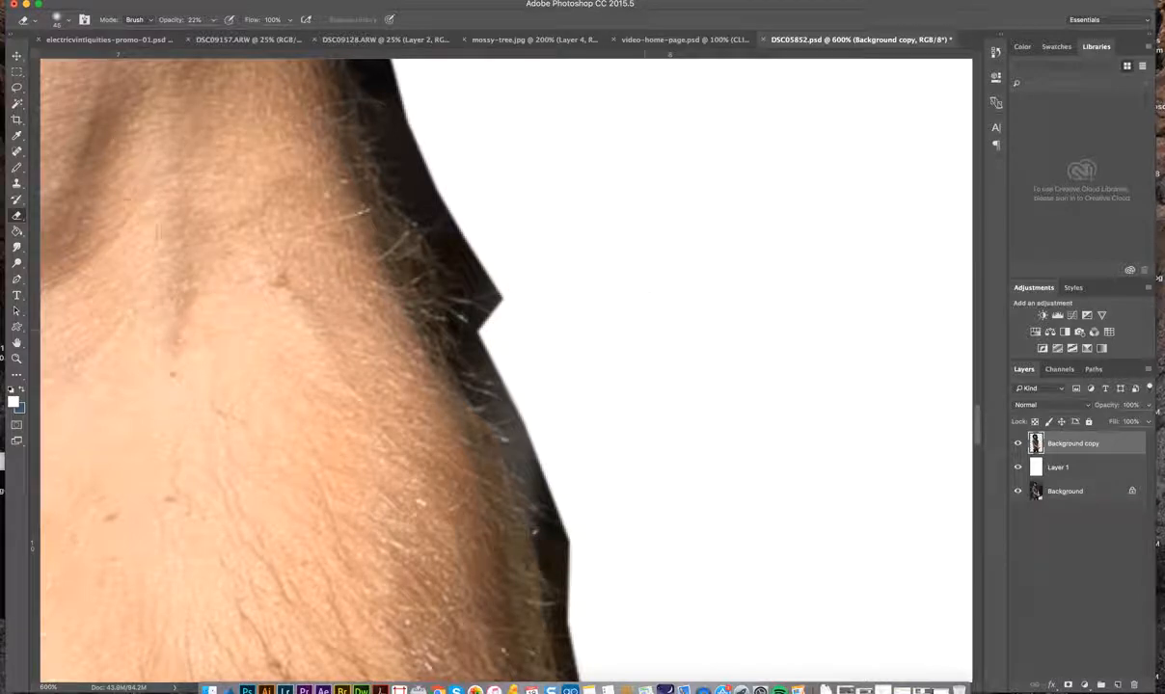
click(16, 57)
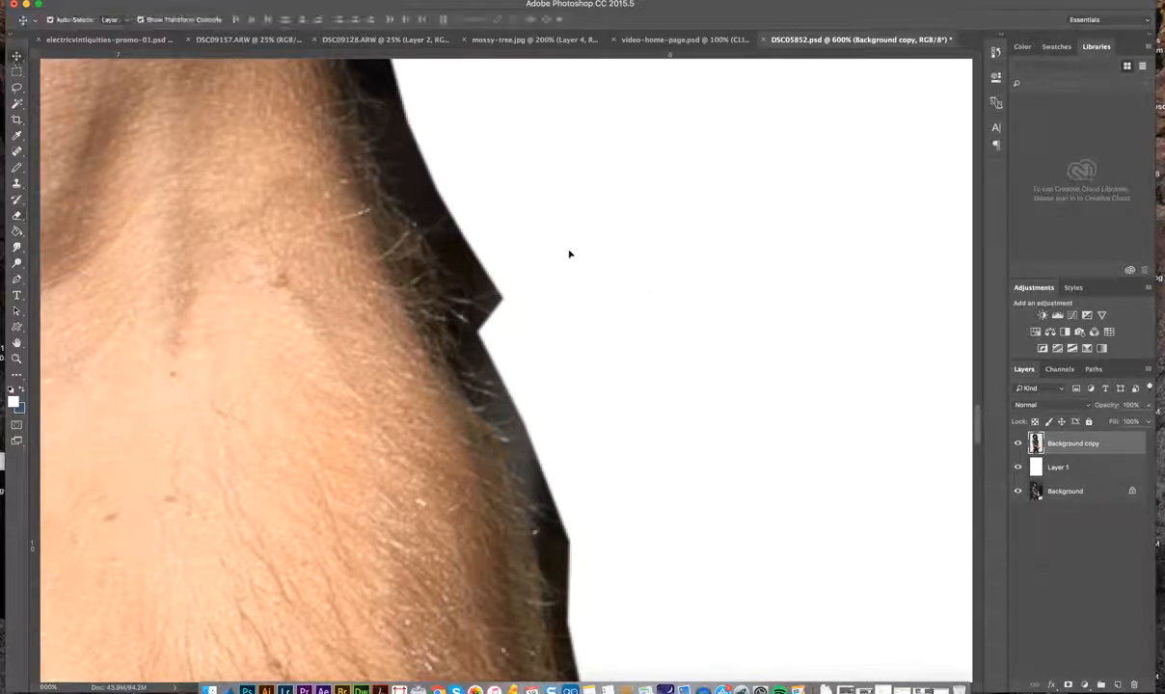
click(1017, 443)
click(1017, 443)
click(1018, 467)
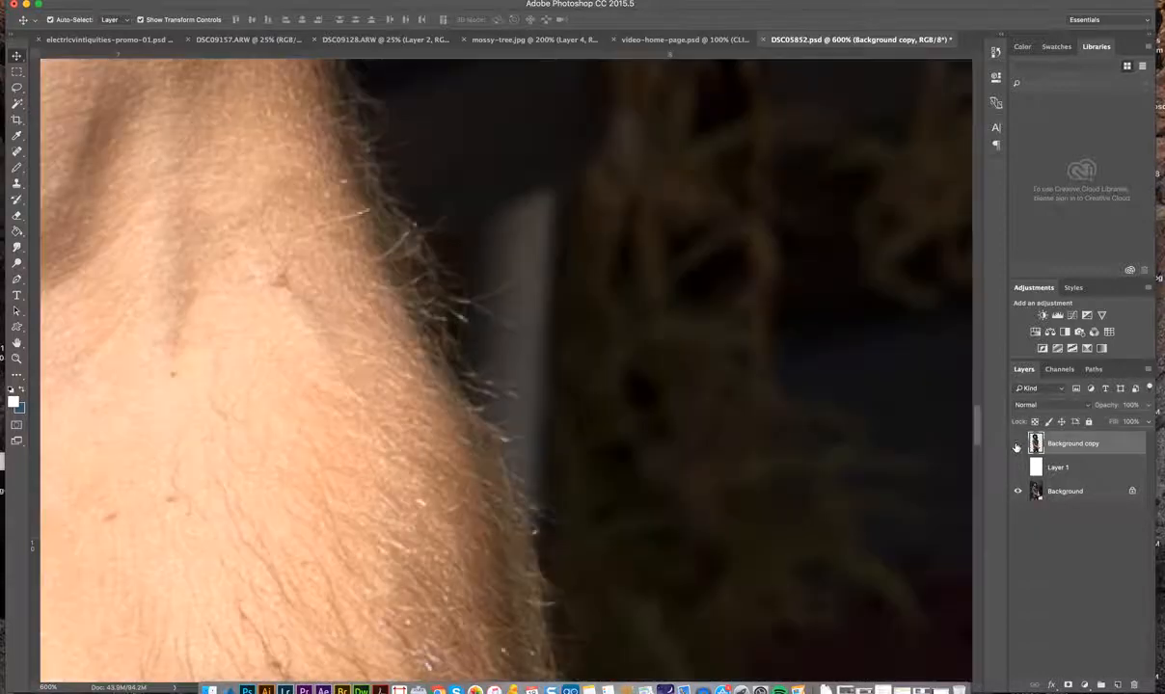
click(1017, 467)
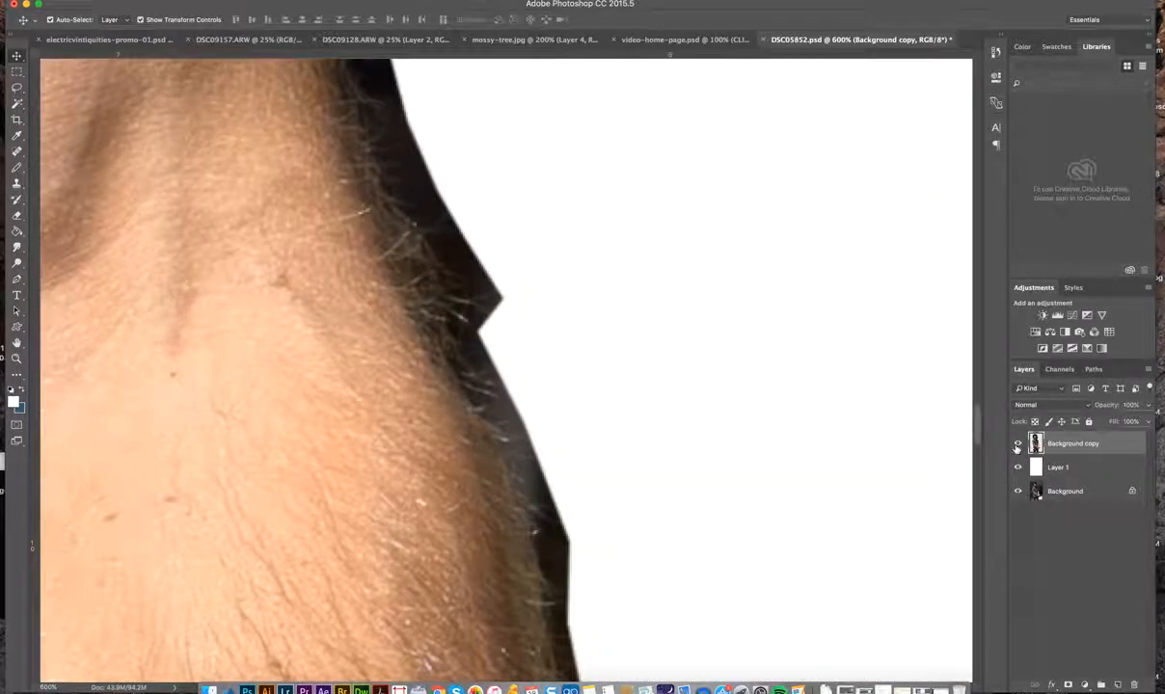
Step back in the history to restore Background copy's removed background and its selection, with the white Layer 1 removed.
click(13, 357)
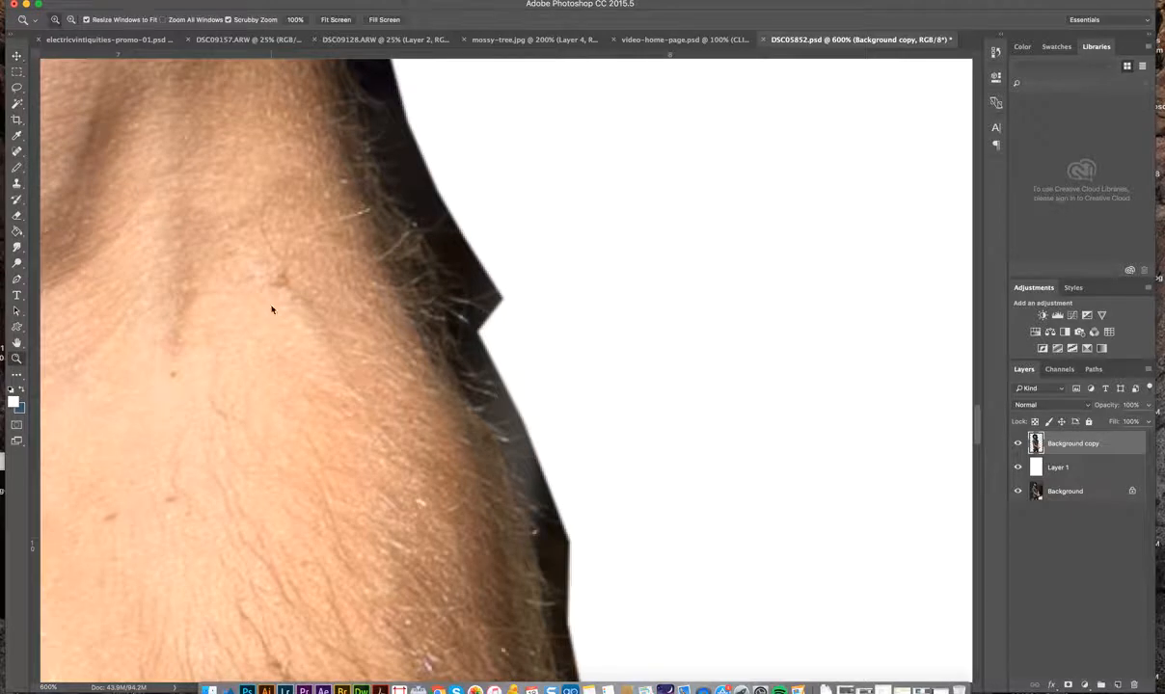
alt+click(259, 293)
alt+click(272, 307)
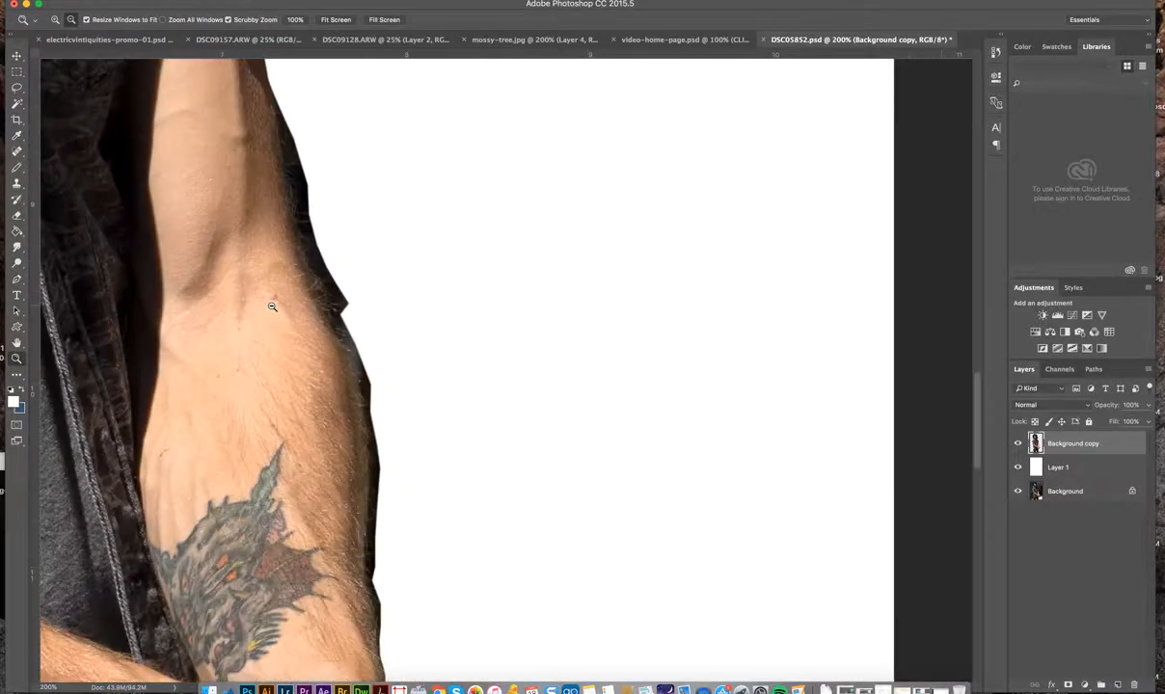
alt+click(273, 310)
alt+click(184, 240)
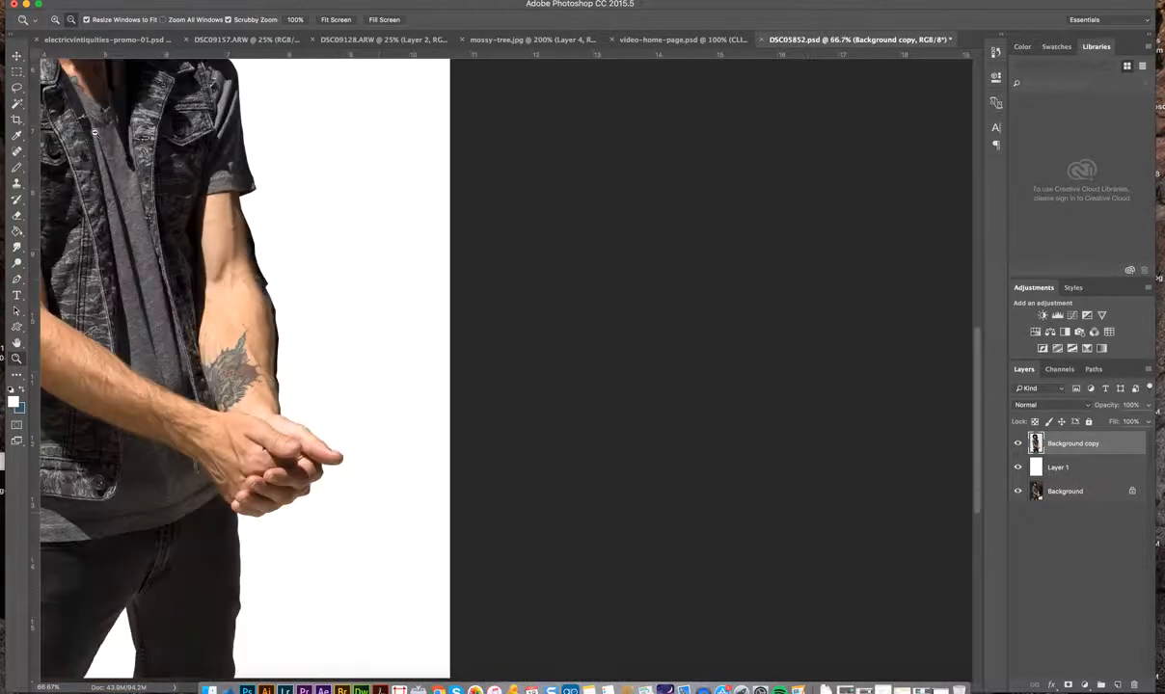
alt+click(183, 241)
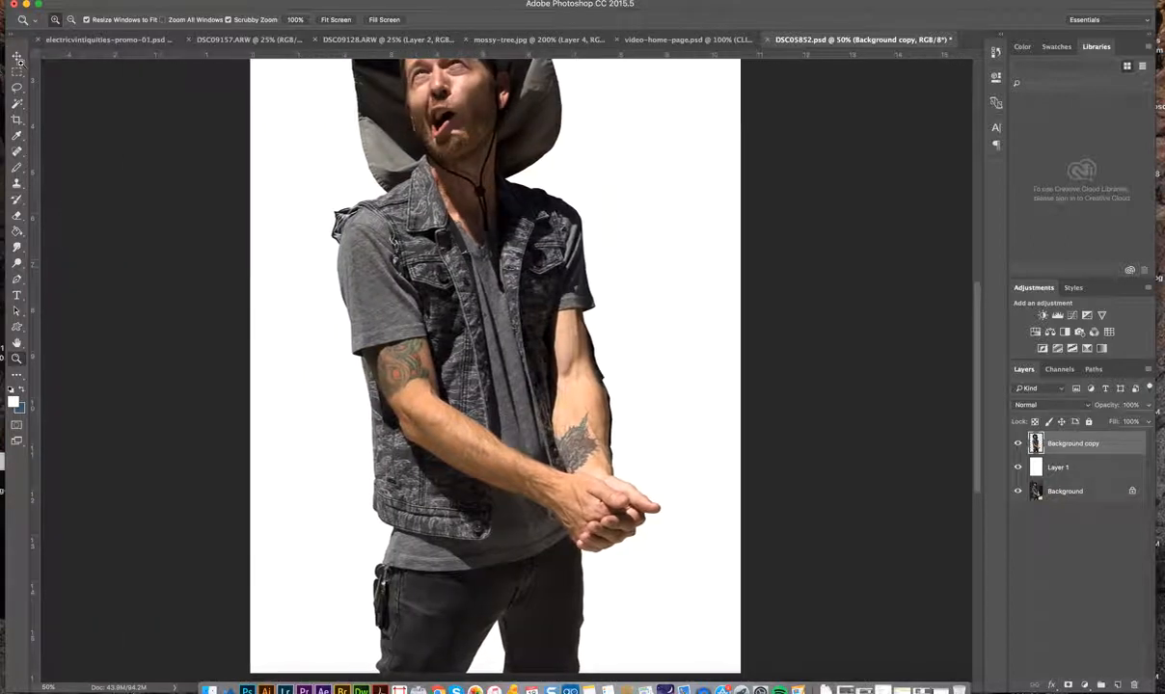
click(18, 60)
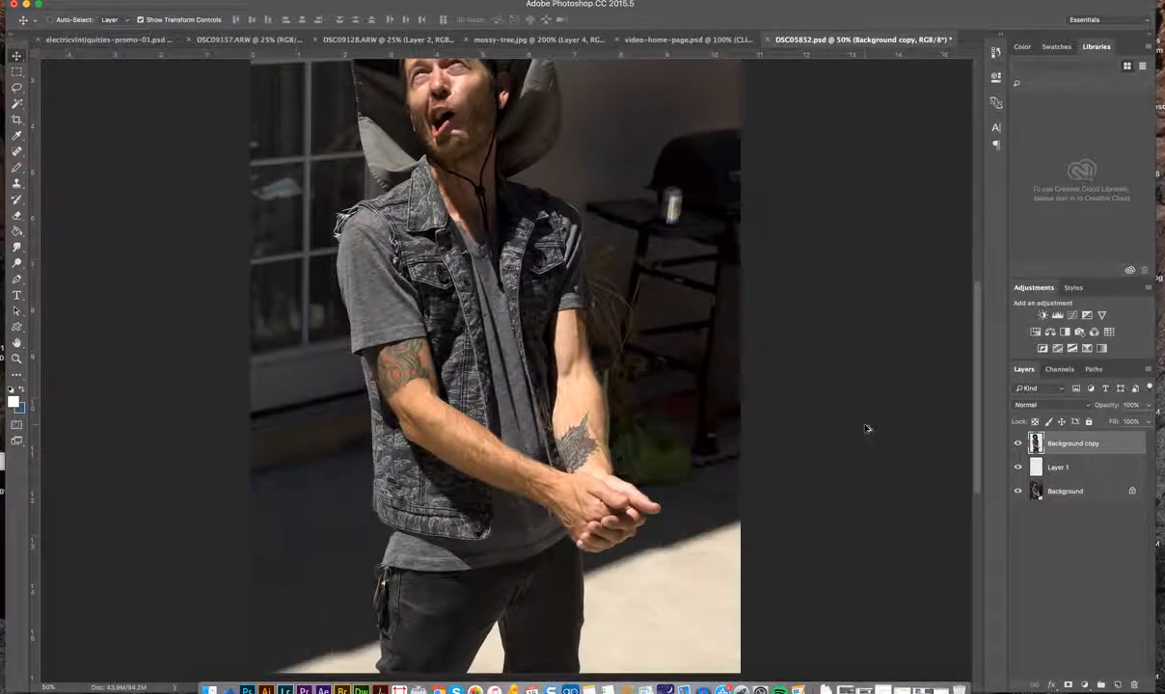
key(alt+bracketleft)
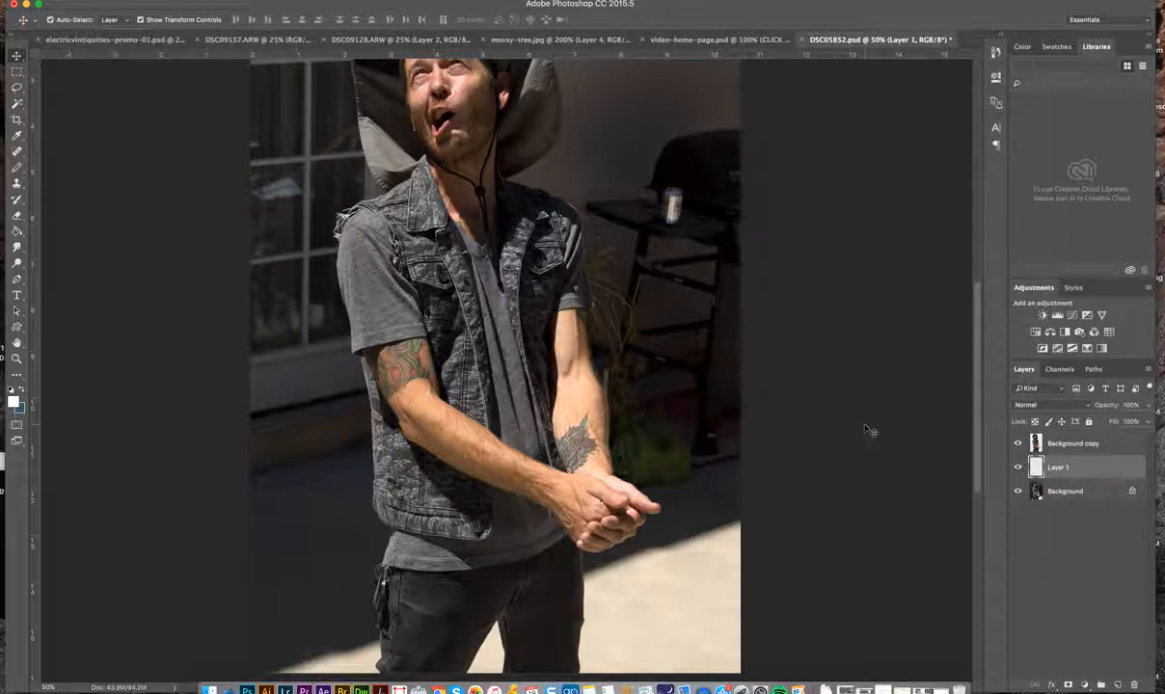
key(ctrl+shift+d)
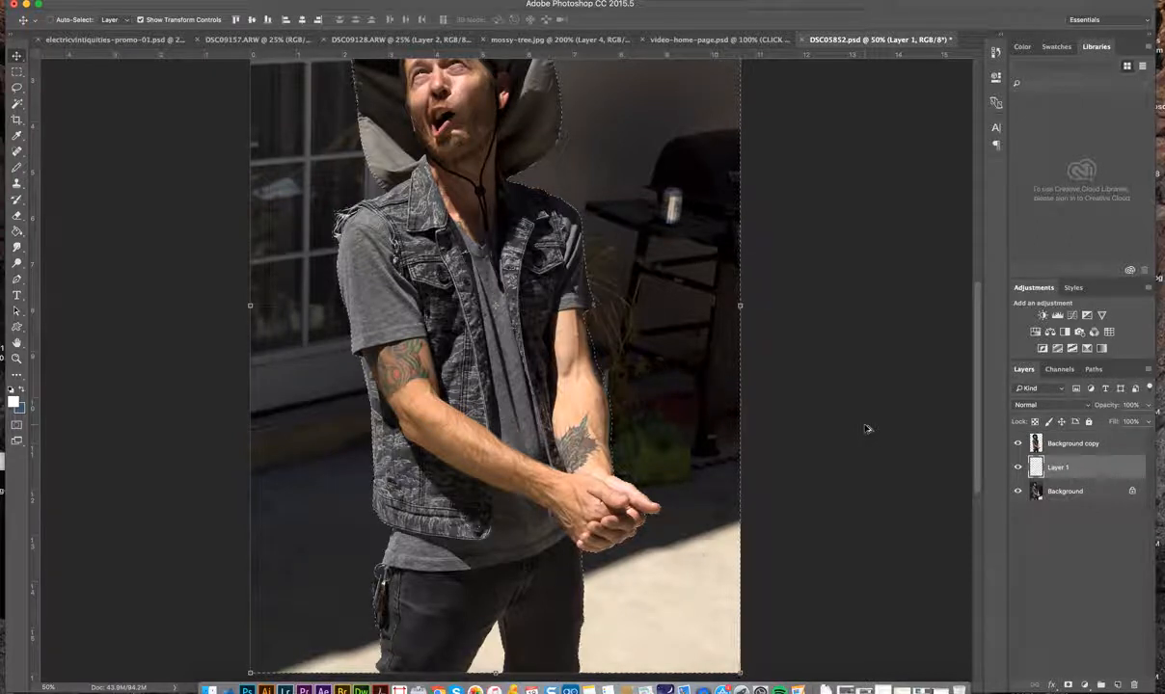
key(Delete)
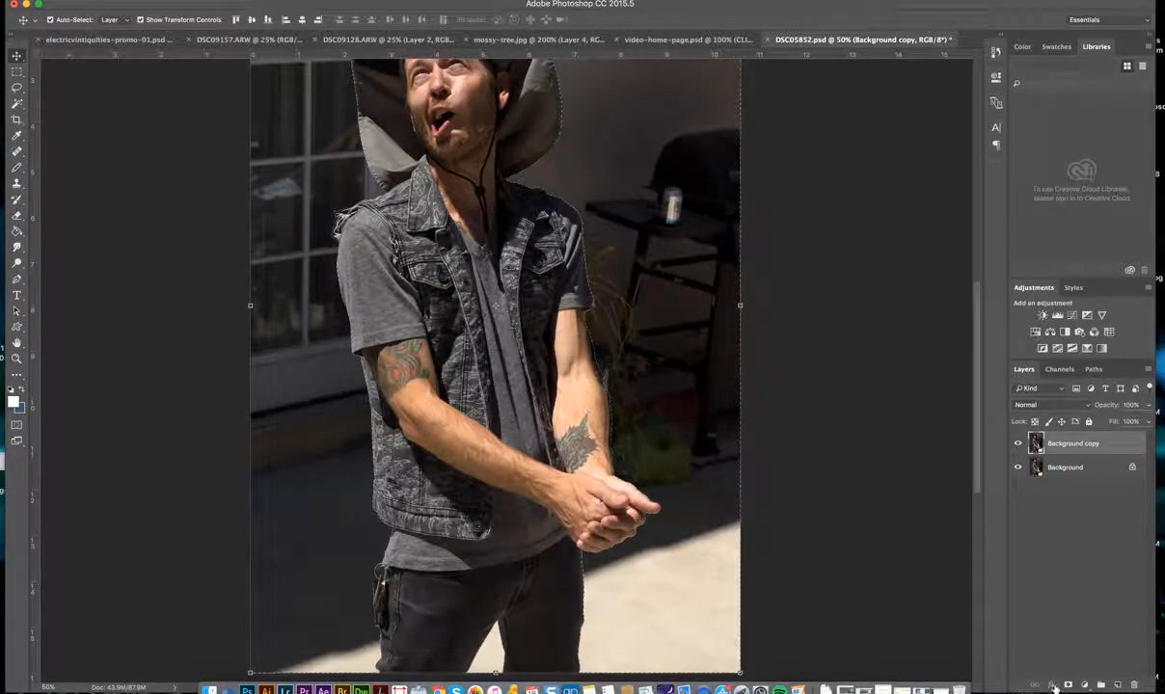
Add a layer mask to Background copy from the selection and try painting on it in black with the Brush.
click(1068, 685)
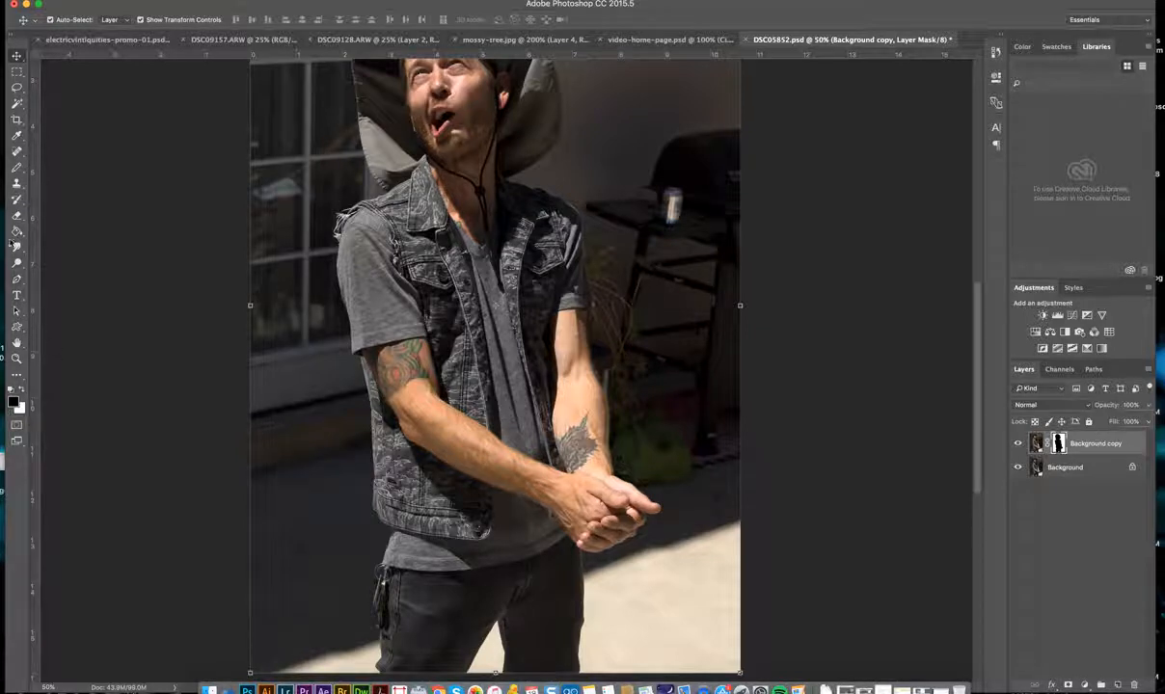
click(17, 169)
drag(18, 169, 66, 162)
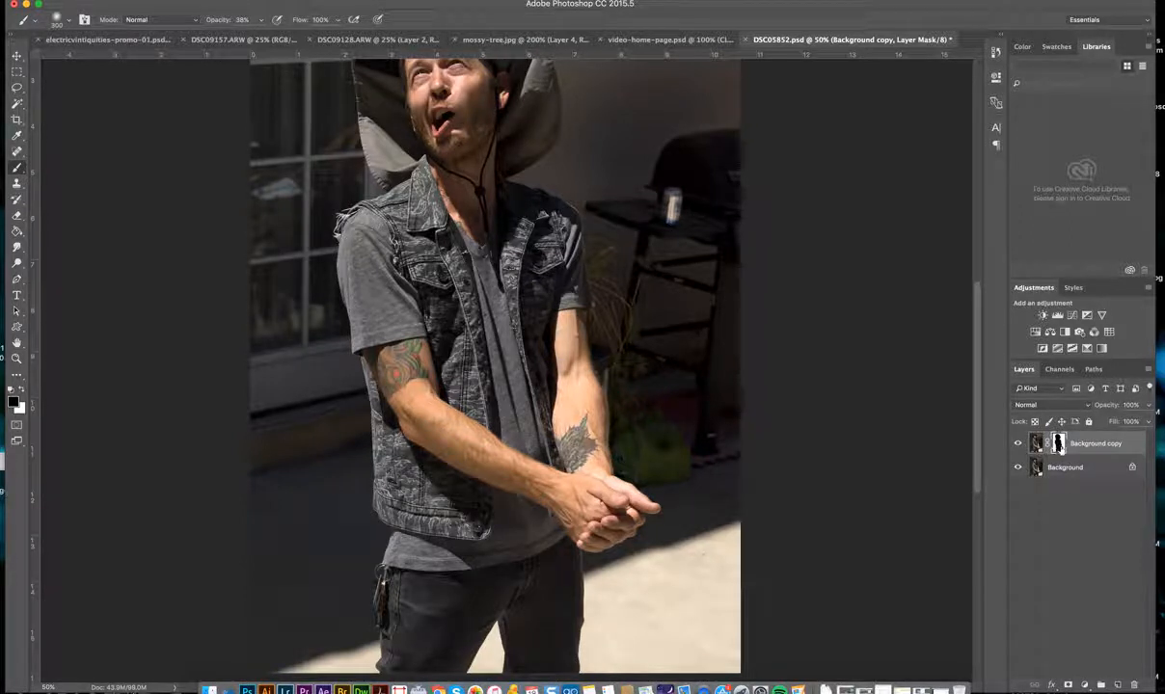
mouse_move(592, 276)
mouse_down()
mouse_move(649, 267)
mouse_move(674, 281)
mouse_move(608, 269)
mouse_move(648, 335)
mouse_move(622, 261)
mouse_up()
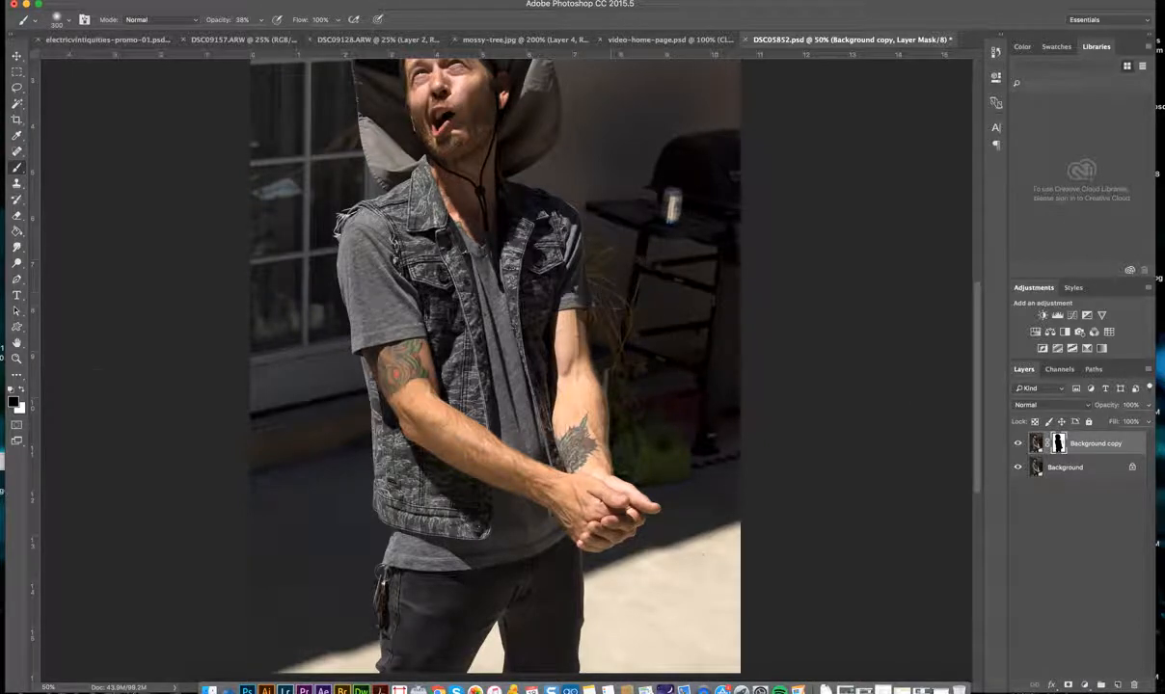
Hide the Background layer and undo the brush strokes and layer mask on Background copy back to the active selection.
click(24, 390)
click(1017, 468)
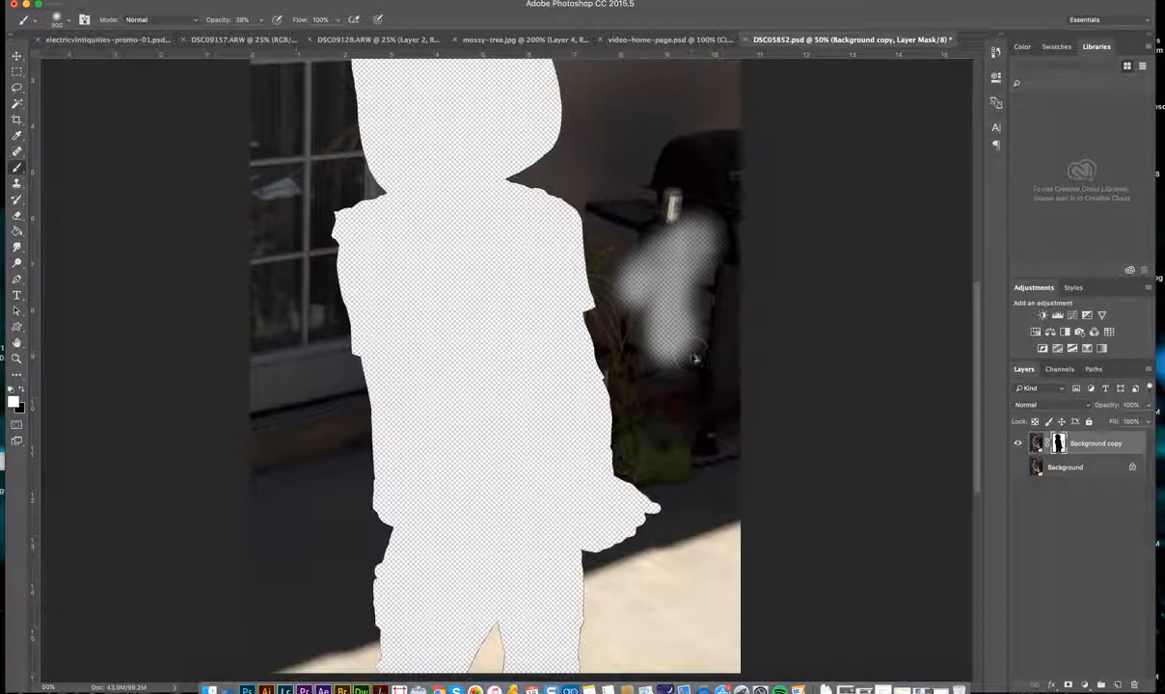
key(super+alt+z)
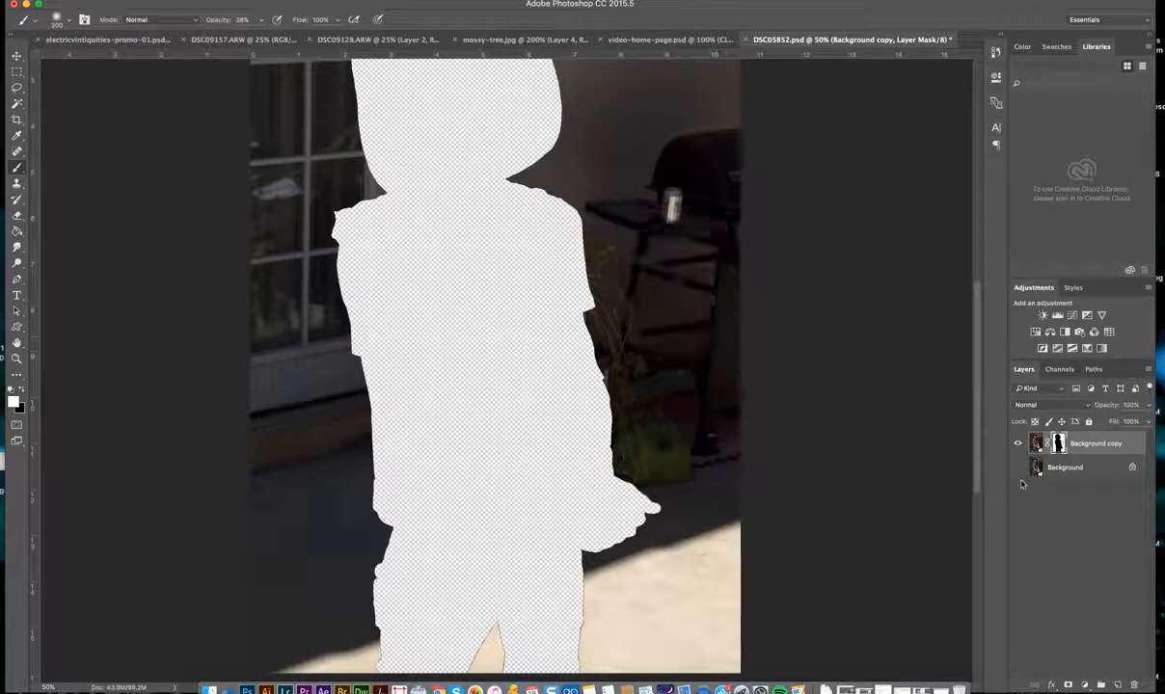
key(super+alt+z)
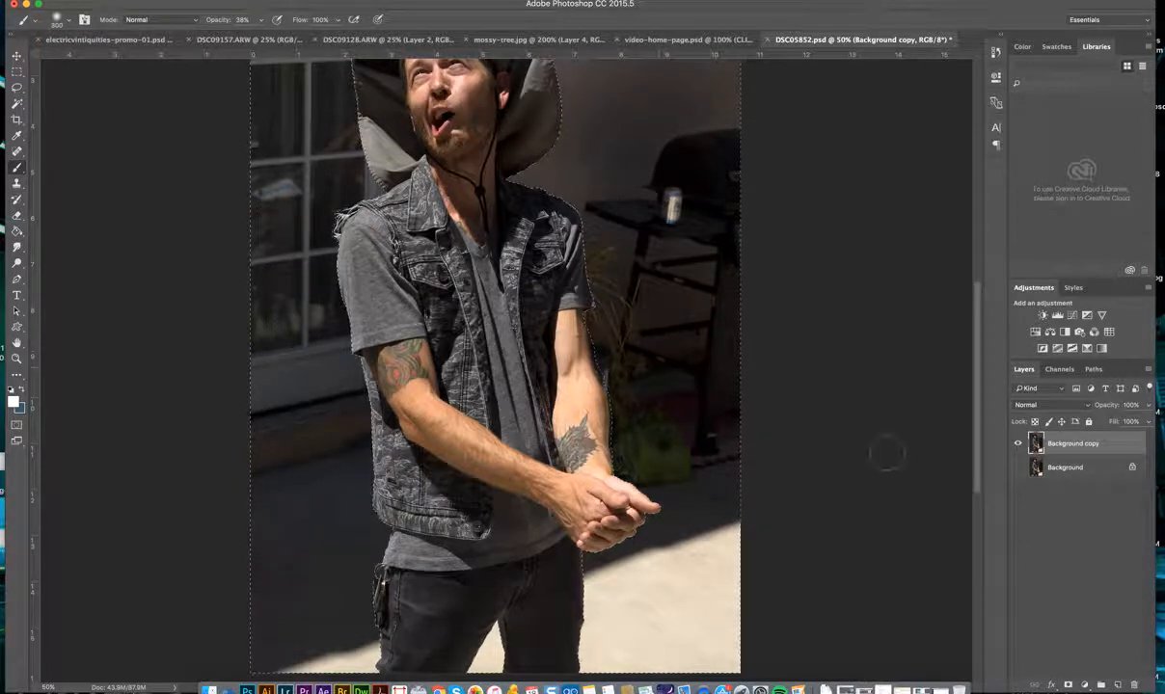
Try masking Background copy from the current selection, undo it, and add the layer mask from the inverted selection to show only the man.
click(1067, 686)
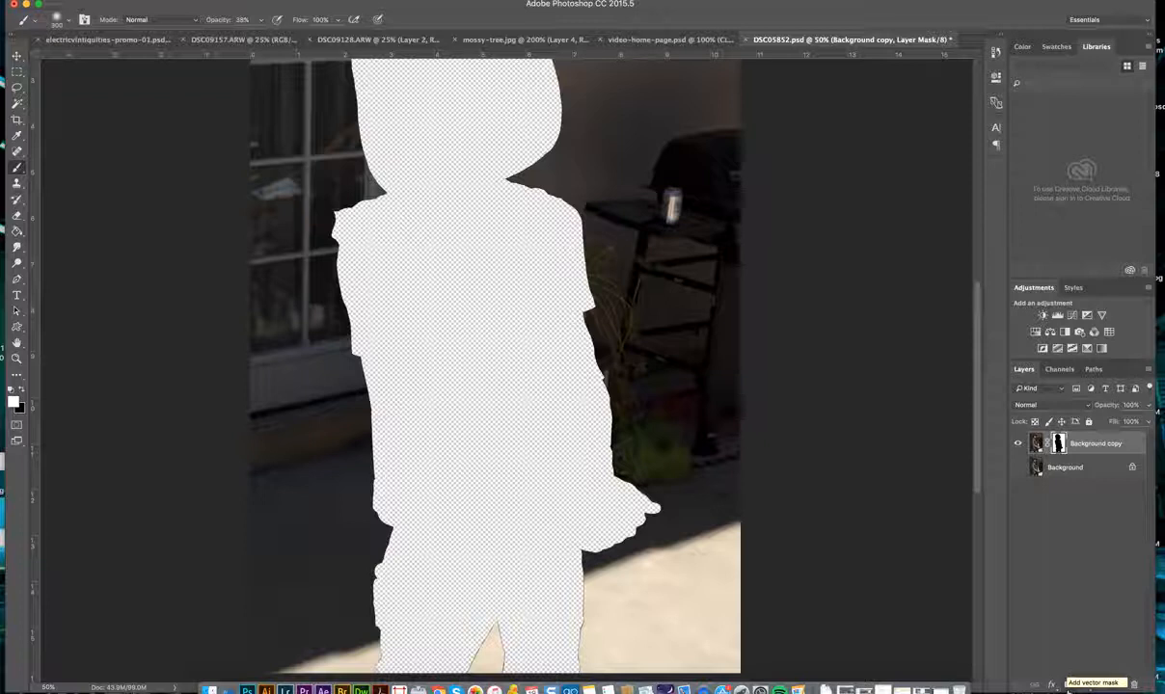
key(super+z)
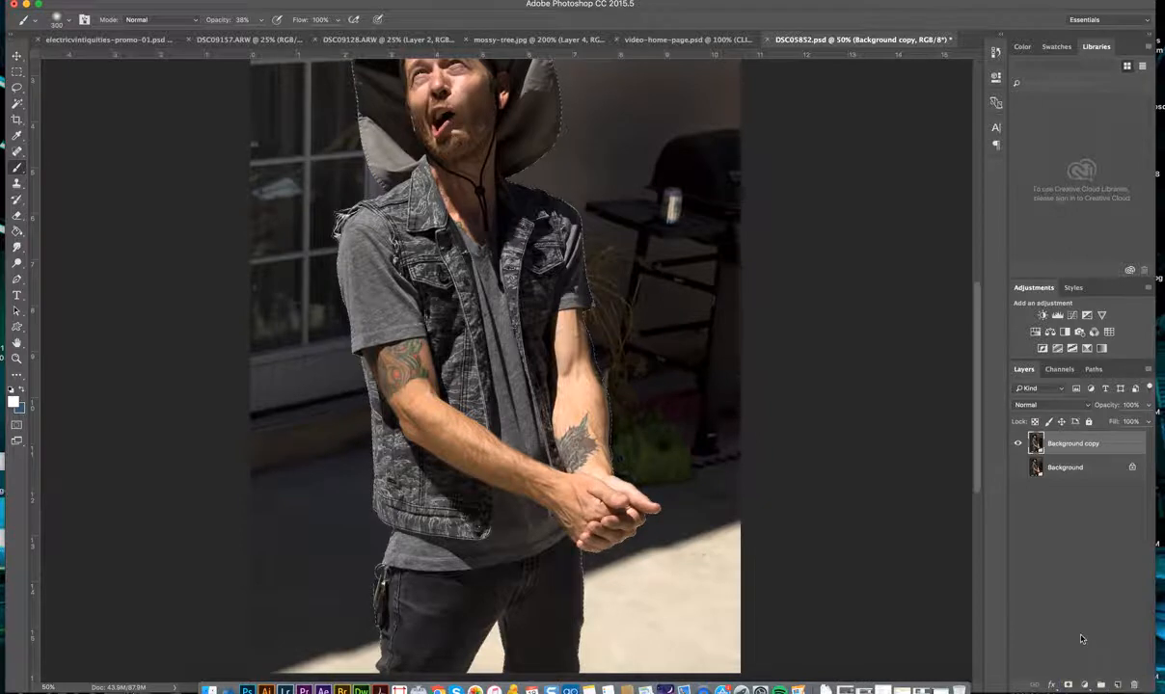
click(1069, 685)
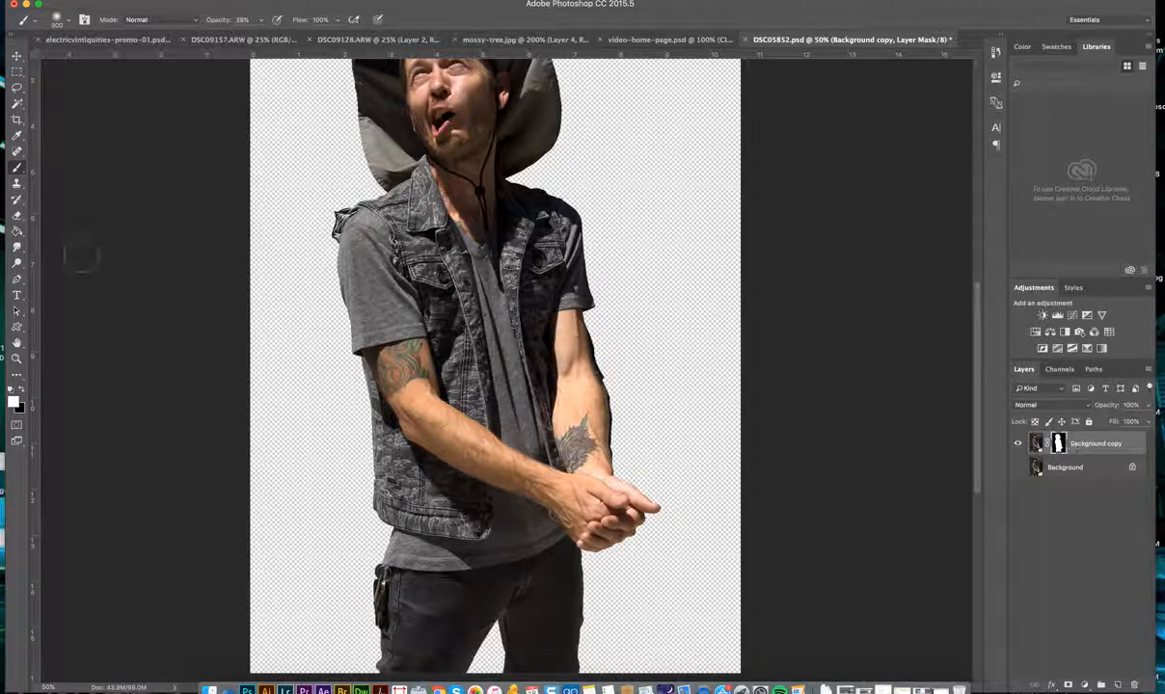
Raise the brush opacity to 100% and paint white on the mask to reveal the background beside the man's shoulder and upper arm.
drag(623, 334, 633, 307)
key(super+z)
click(65, 20)
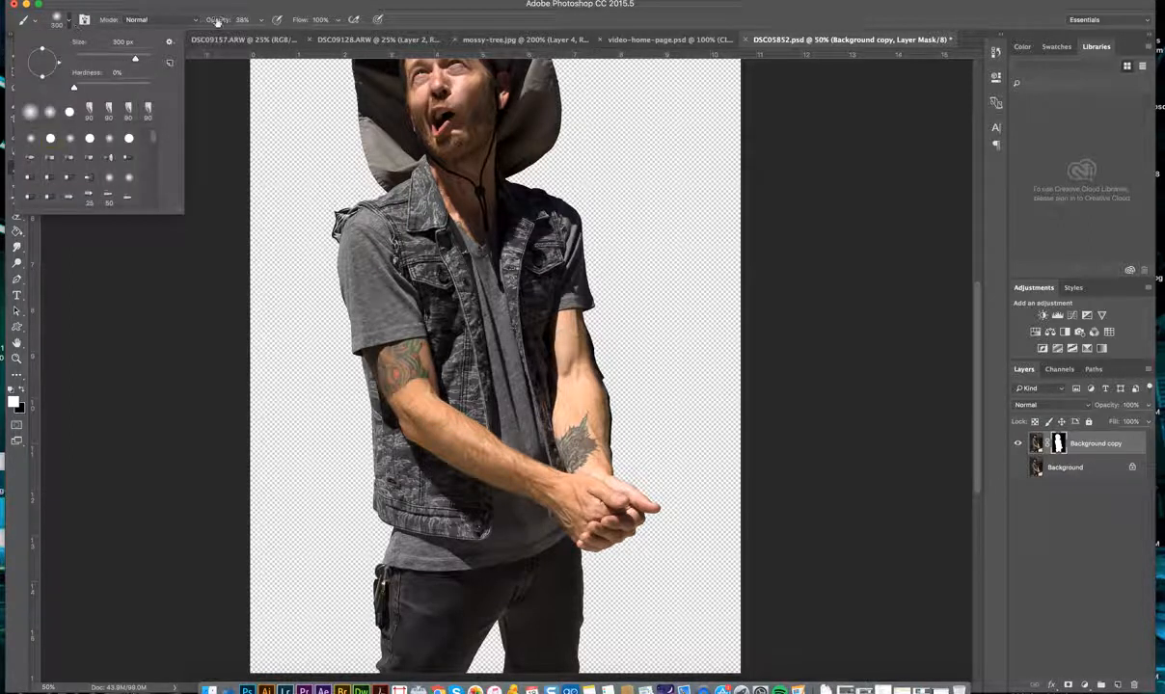
click(199, 15)
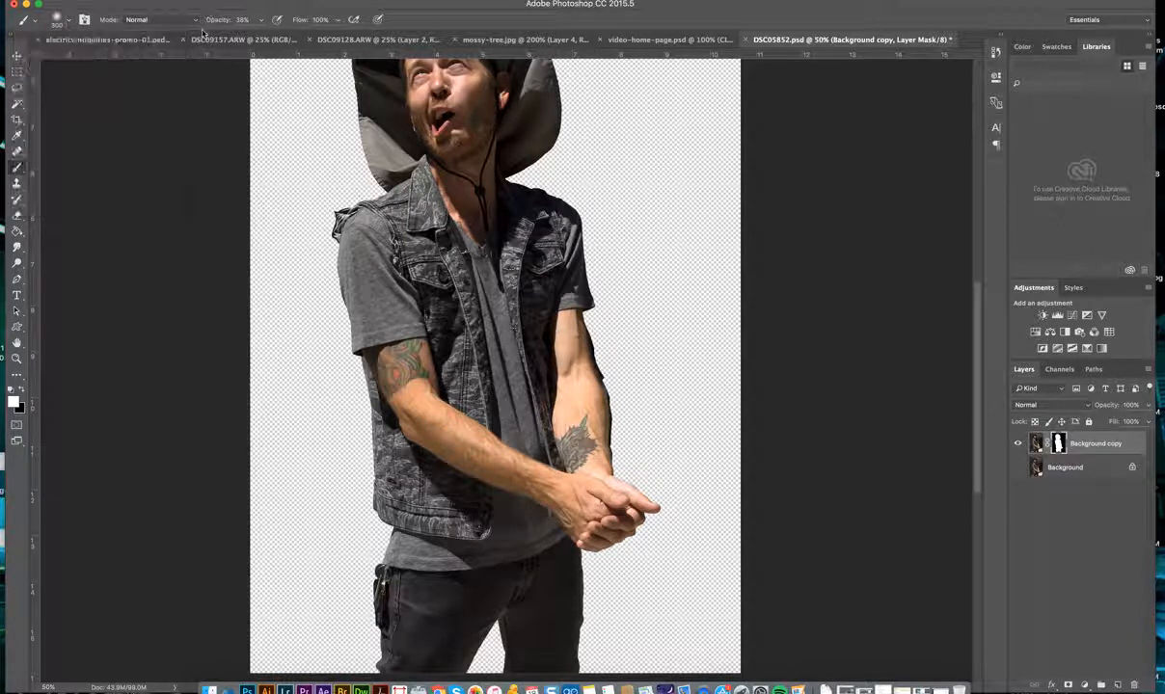
click(261, 20)
drag(261, 37, 294, 36)
mouse_move(650, 307)
mouse_down()
mouse_move(659, 323)
mouse_move(567, 239)
mouse_move(577, 308)
mouse_move(638, 243)
mouse_move(560, 193)
mouse_move(681, 176)
mouse_move(640, 204)
mouse_move(680, 221)
mouse_move(593, 140)
mouse_move(615, 168)
mouse_up()
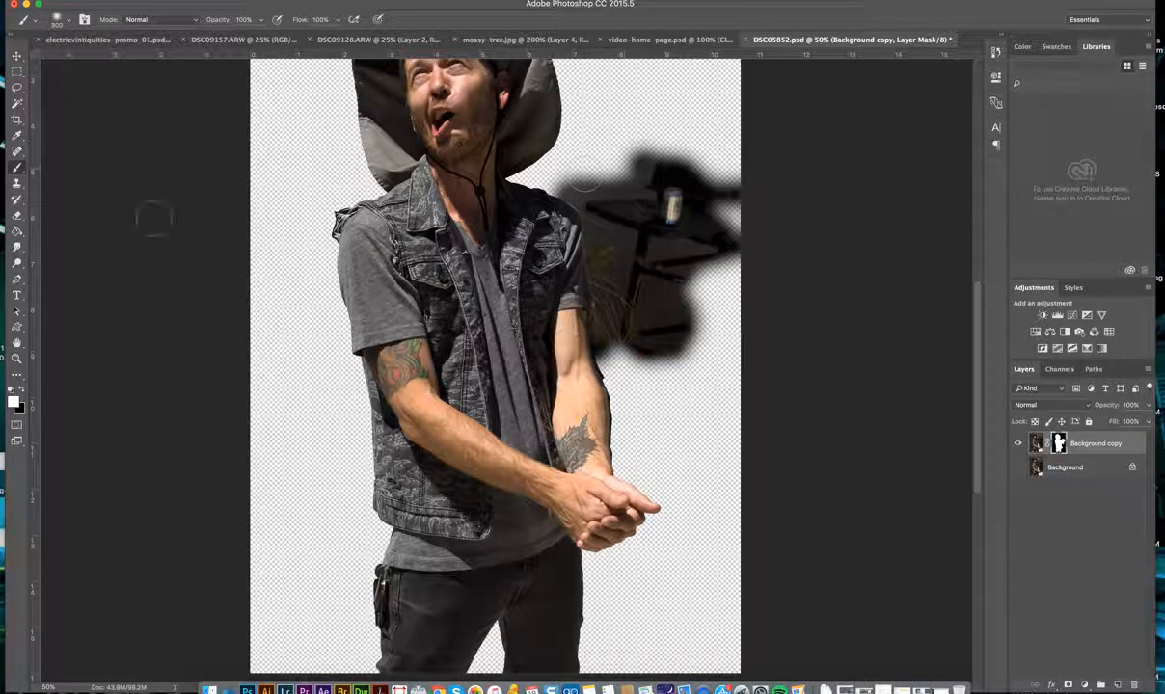
Switch the Brush to black and paint on the mask to hide the revealed background beside the shoulder again.
click(17, 214)
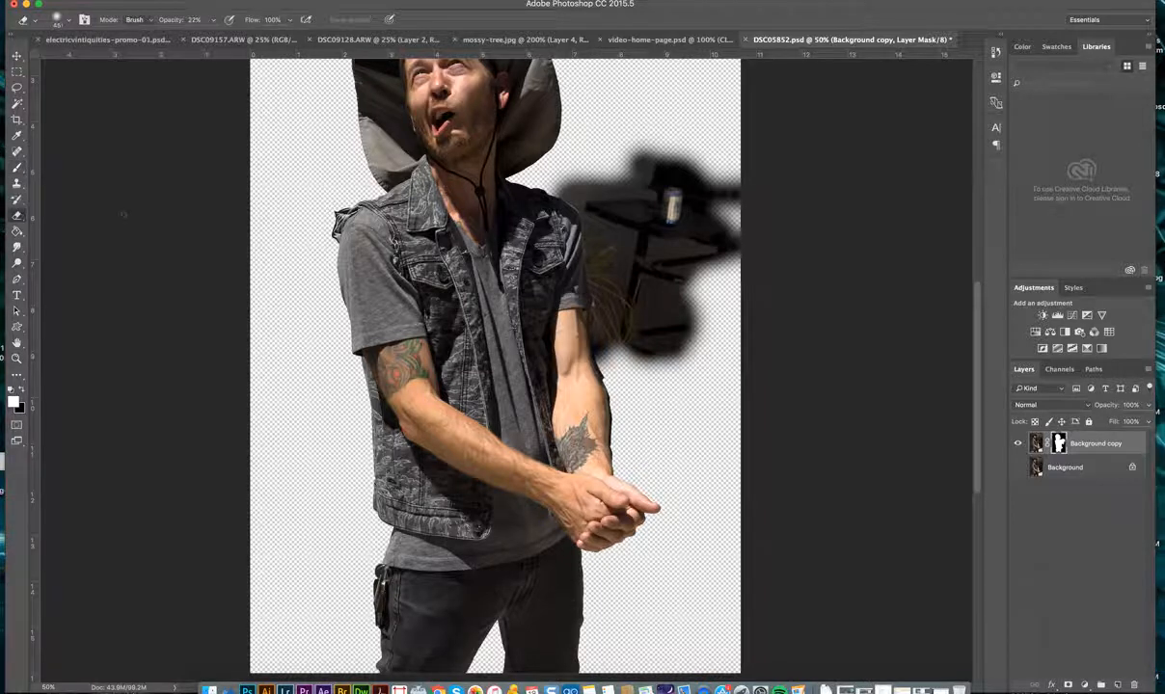
click(15, 169)
click(21, 389)
drag(568, 150, 613, 367)
Set the brush hardness to 50% for refining the mask along the bare arm's outer edge.
key(z)
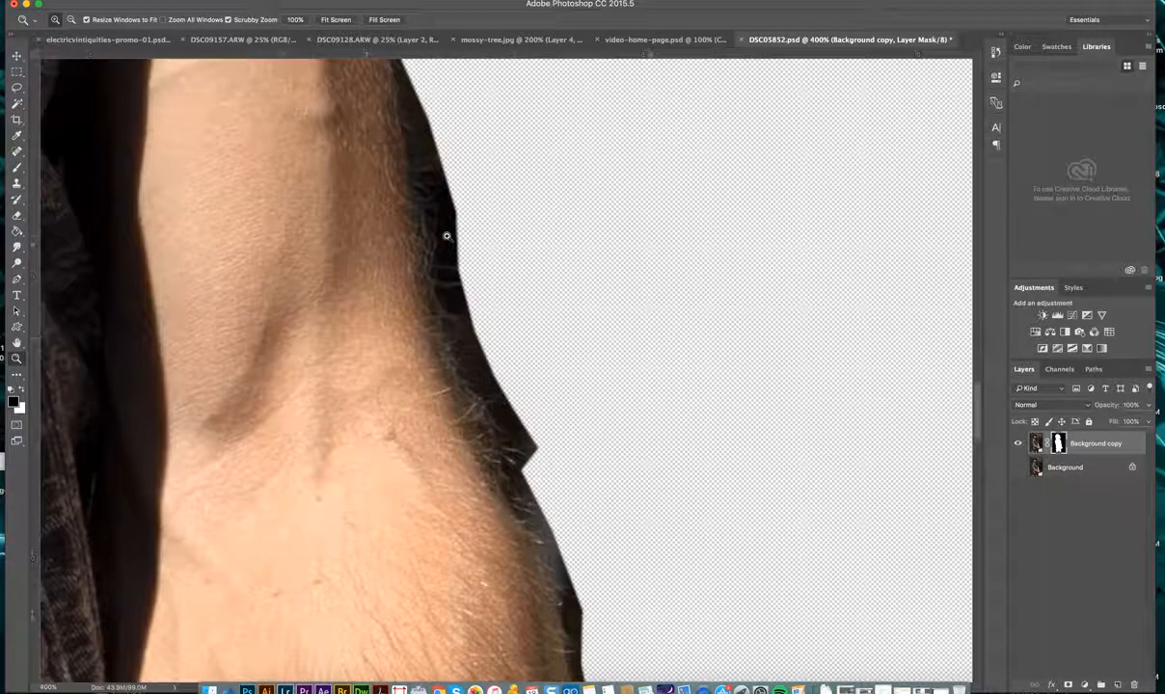
scroll(446, 236, up, 6)
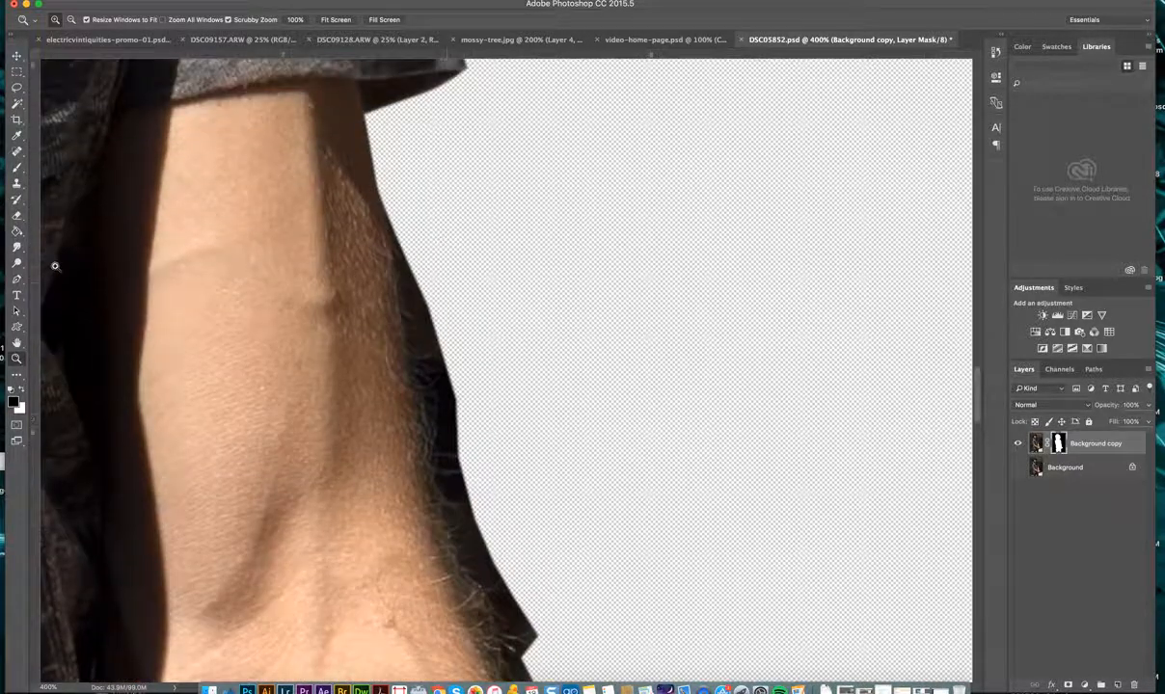
click(15, 167)
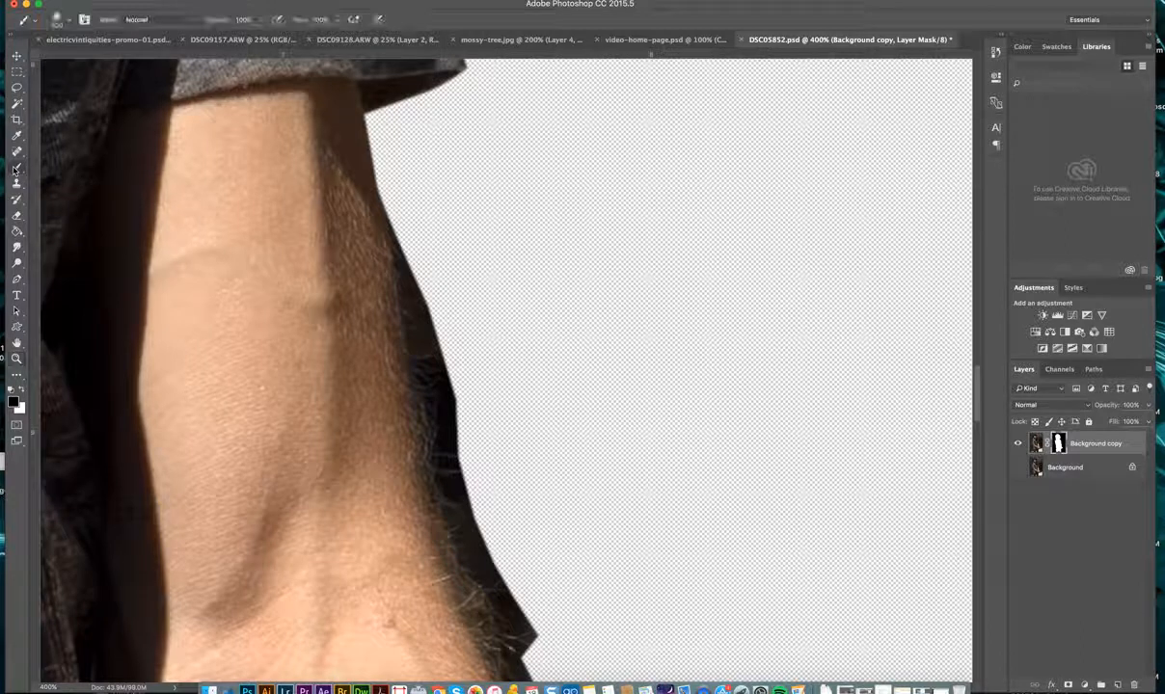
click(69, 20)
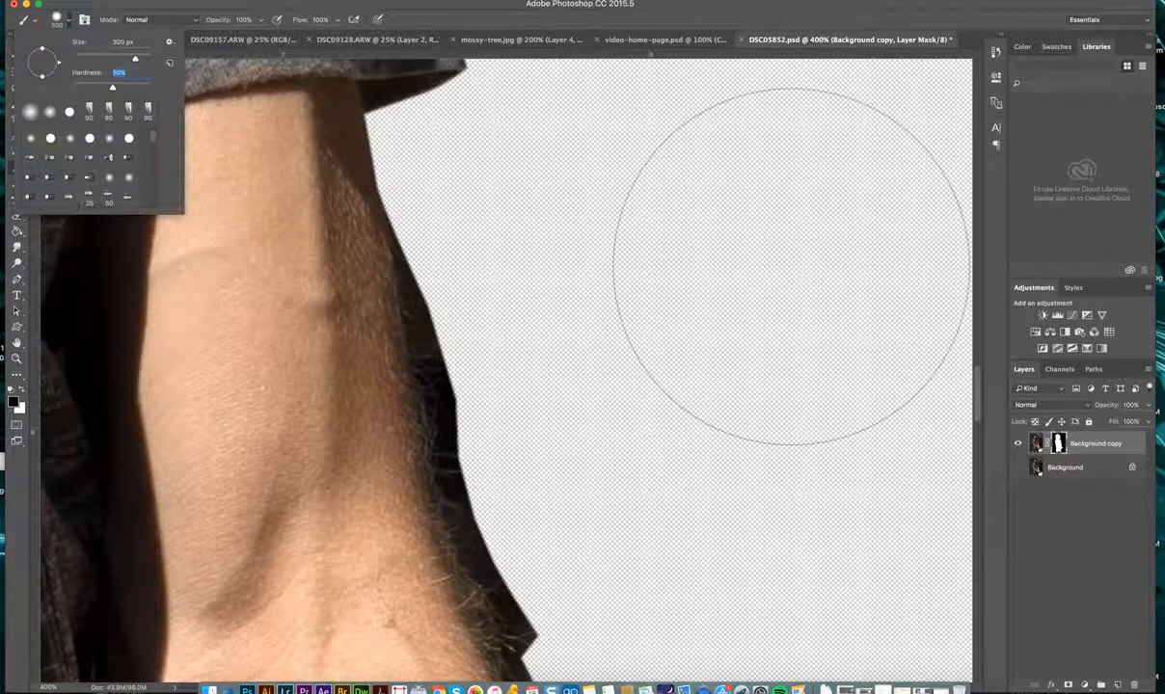
key(Return)
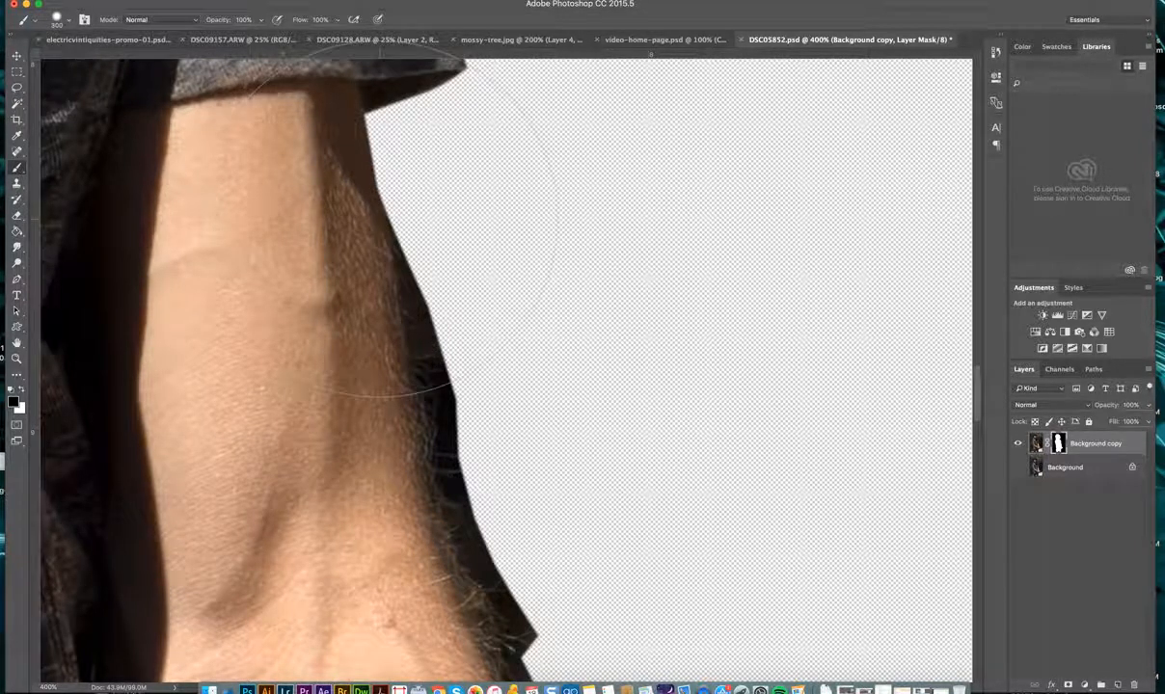
Reduce the brush size to 30 px to suit the narrow dark fringe along the arm.
key(bracketleft)
key(bracketleft)
key(bracketleft)
key(bracketleft)
key(bracketleft)
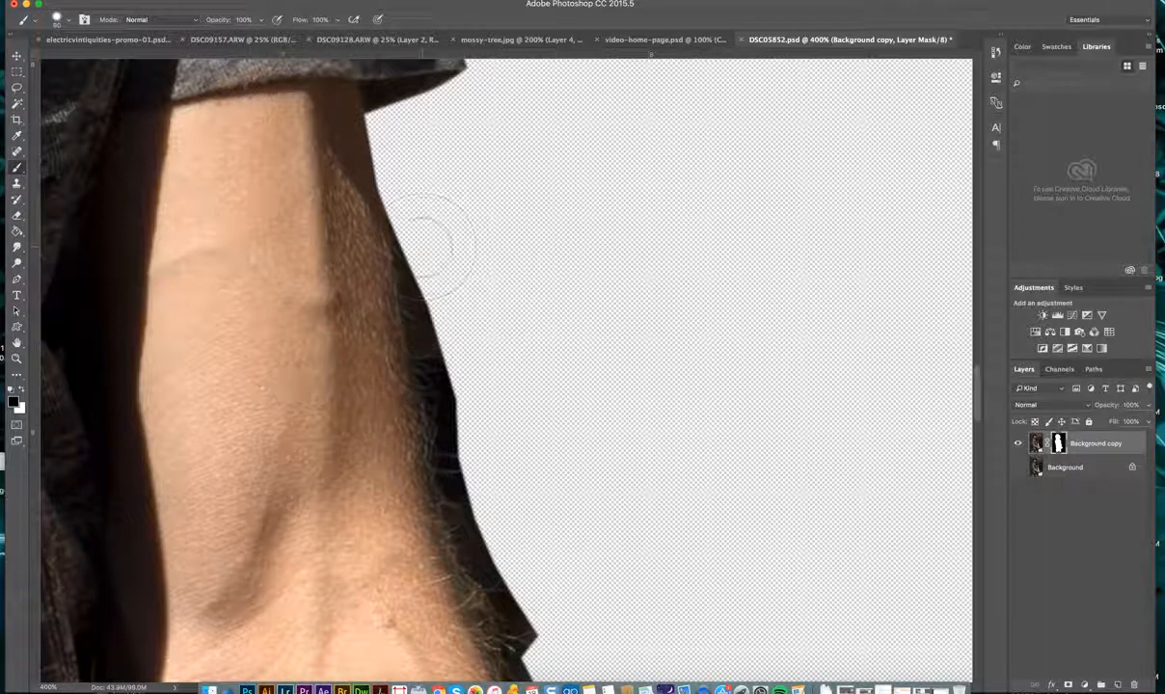
key(bracketleft)
key(bracketleft)
key(bracketleft)
key(bracketleft)
click(70, 23)
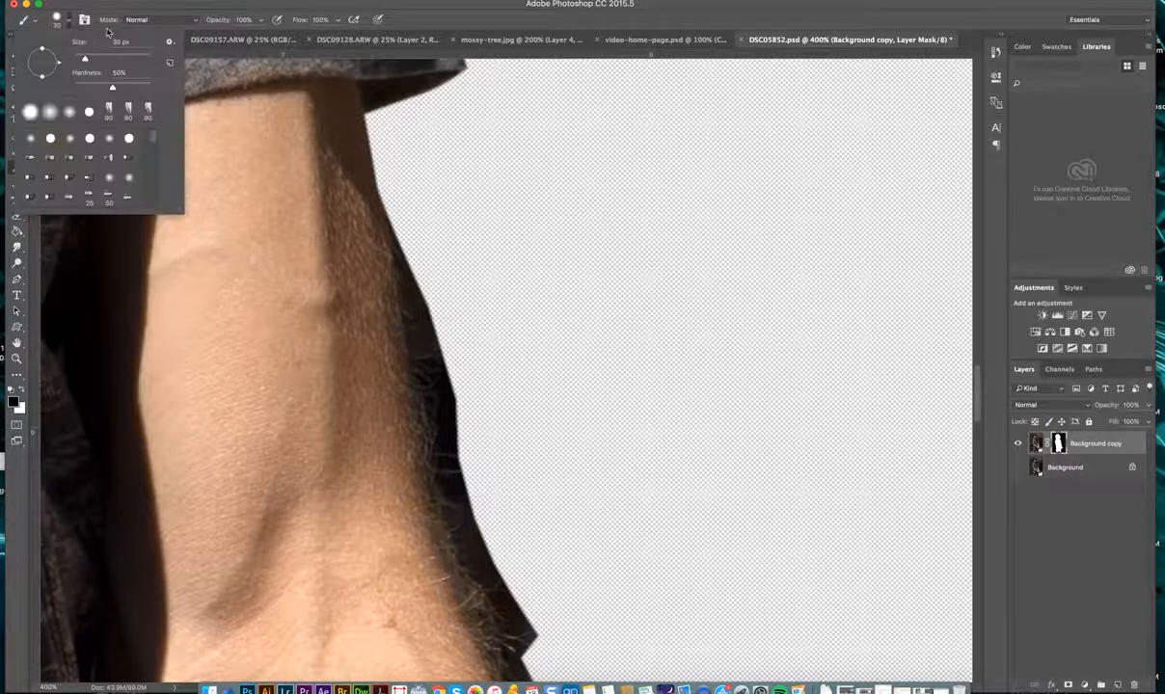
click(474, 193)
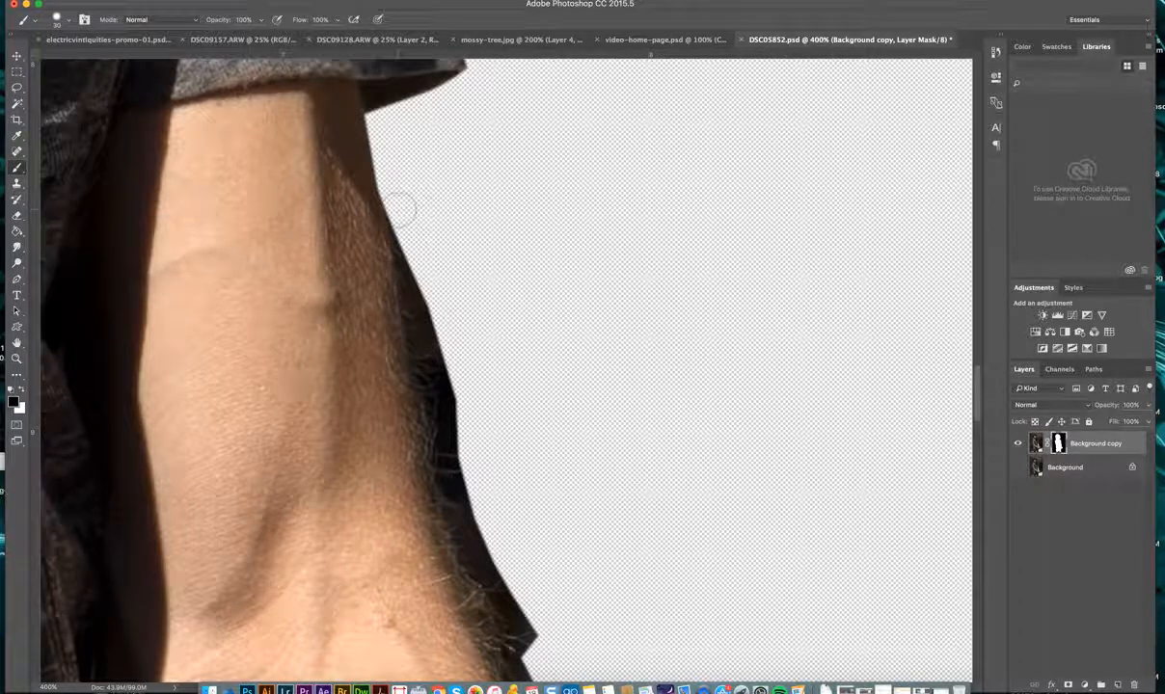
Mask out the dark fringe along the arm's outer edge from below the sleeve past the elbow in black, redoing the first stroke.
mouse_move(406, 224)
mouse_down()
mouse_move(400, 258)
mouse_move(422, 323)
mouse_up()
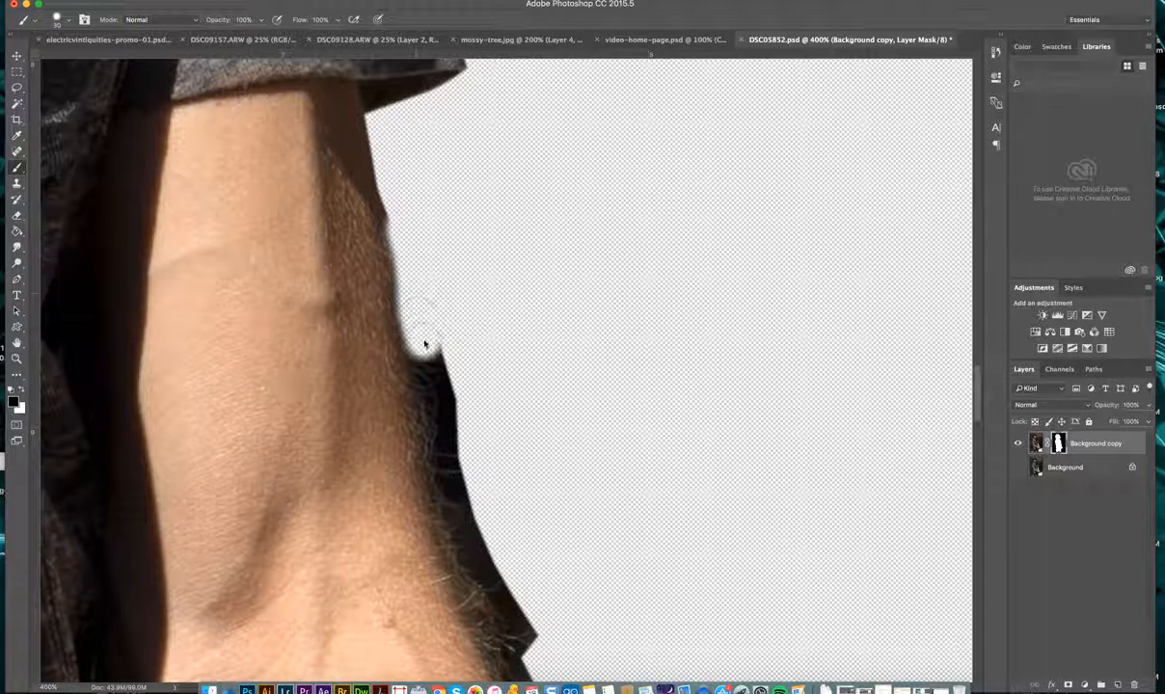
key(super+z)
mouse_move(405, 218)
mouse_down()
mouse_move(436, 393)
mouse_move(452, 405)
mouse_move(453, 391)
mouse_move(447, 383)
mouse_move(448, 453)
mouse_move(467, 499)
mouse_up()
scroll(467, 499, down, 5)
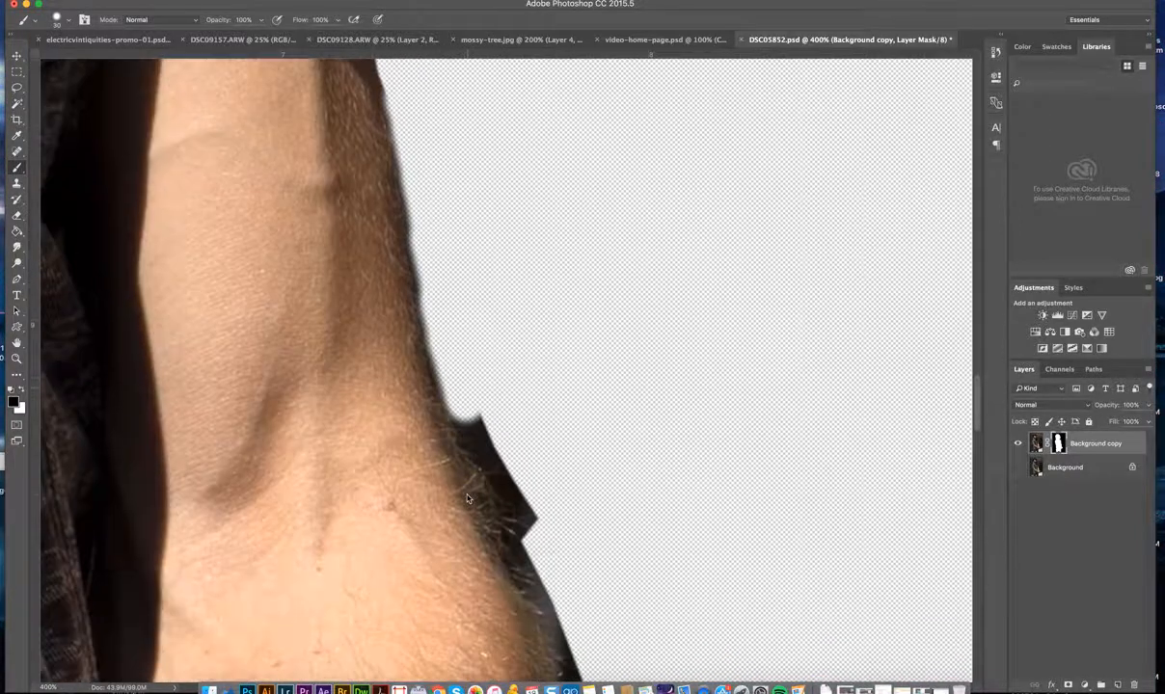
mouse_move(463, 403)
mouse_down()
mouse_move(449, 418)
mouse_move(494, 516)
mouse_up()
scroll(511, 467, down, 8)
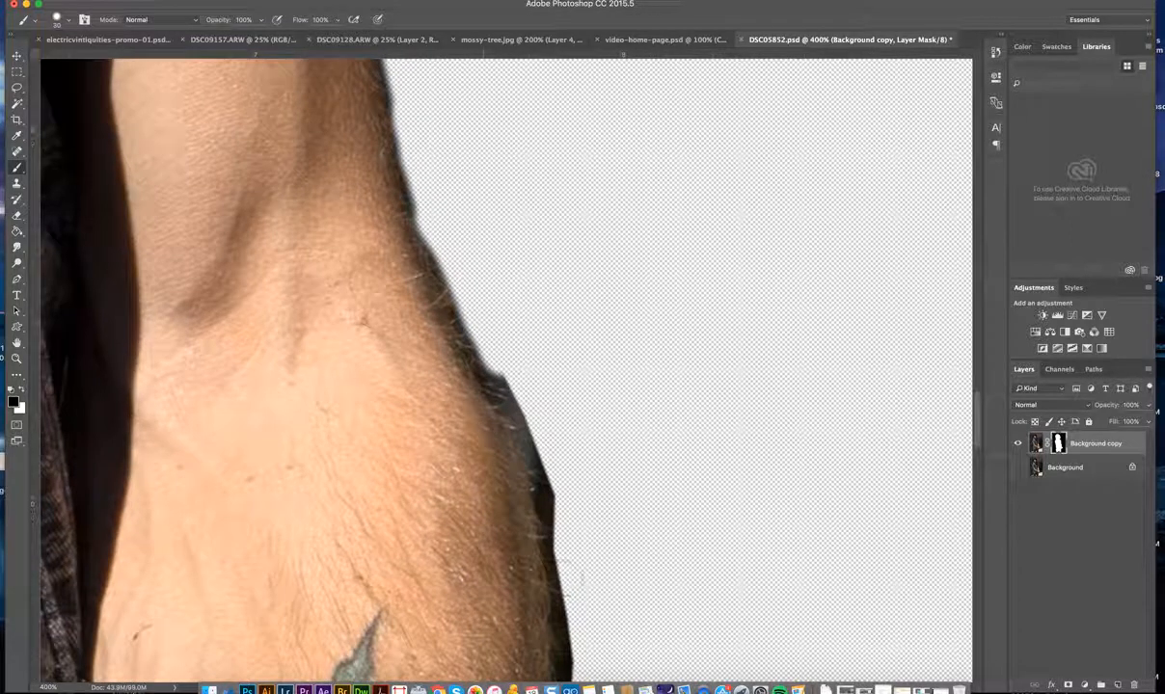
mouse_move(566, 573)
mouse_down()
mouse_move(507, 395)
mouse_move(436, 301)
mouse_move(446, 287)
mouse_move(415, 241)
mouse_move(426, 190)
mouse_move(390, 120)
mouse_move(403, 86)
mouse_up()
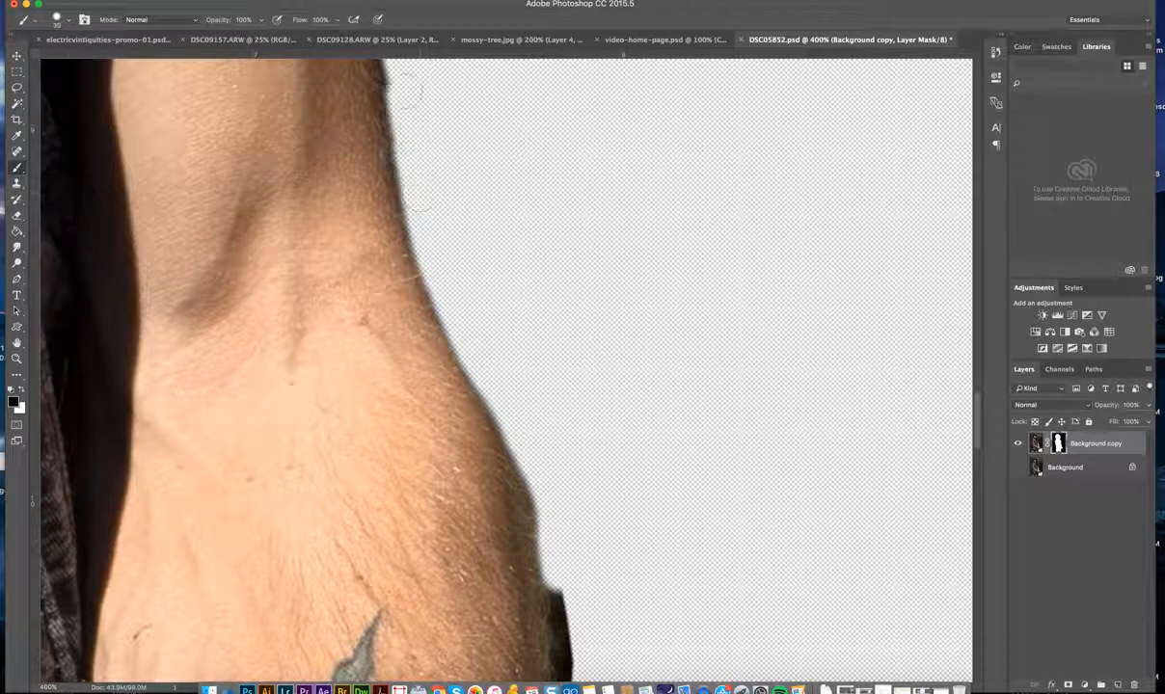
Touch up the mask along the upper arm's outer edge, using a 15 px brush for the part just below the sleeve.
scroll(424, 125, up, 3)
scroll(424, 122, up, 1)
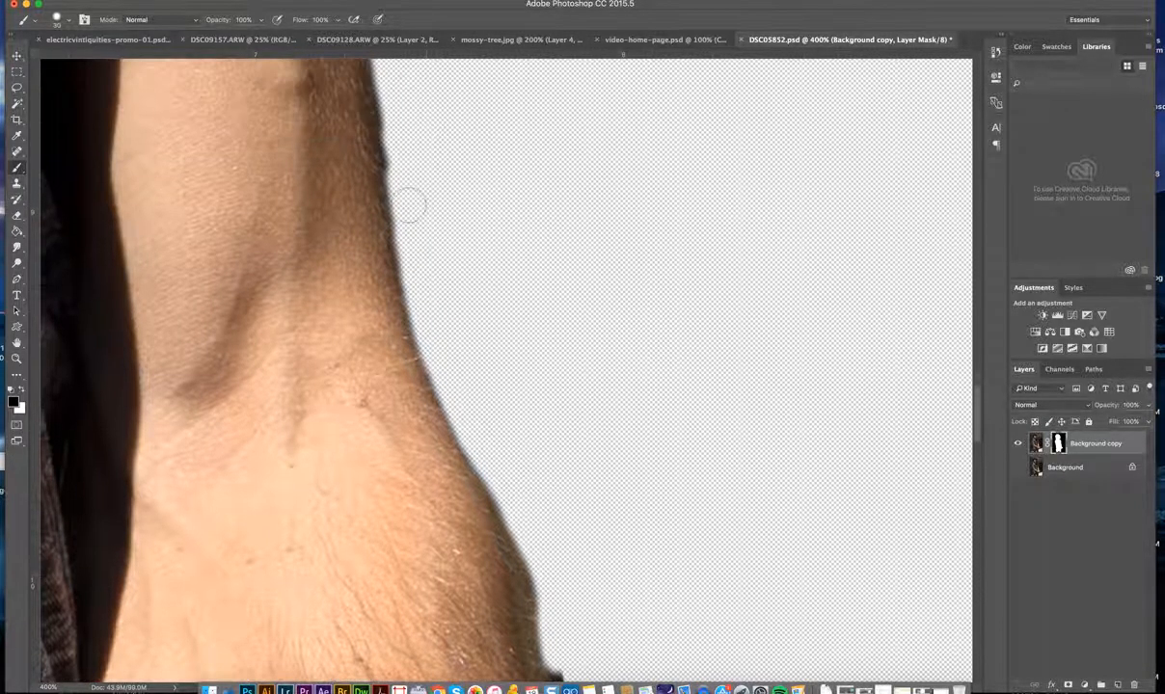
mouse_move(408, 205)
mouse_down()
mouse_move(397, 144)
mouse_move(429, 359)
mouse_move(427, 243)
mouse_up()
scroll(426, 243, up, 5)
scroll(426, 243, left, 2)
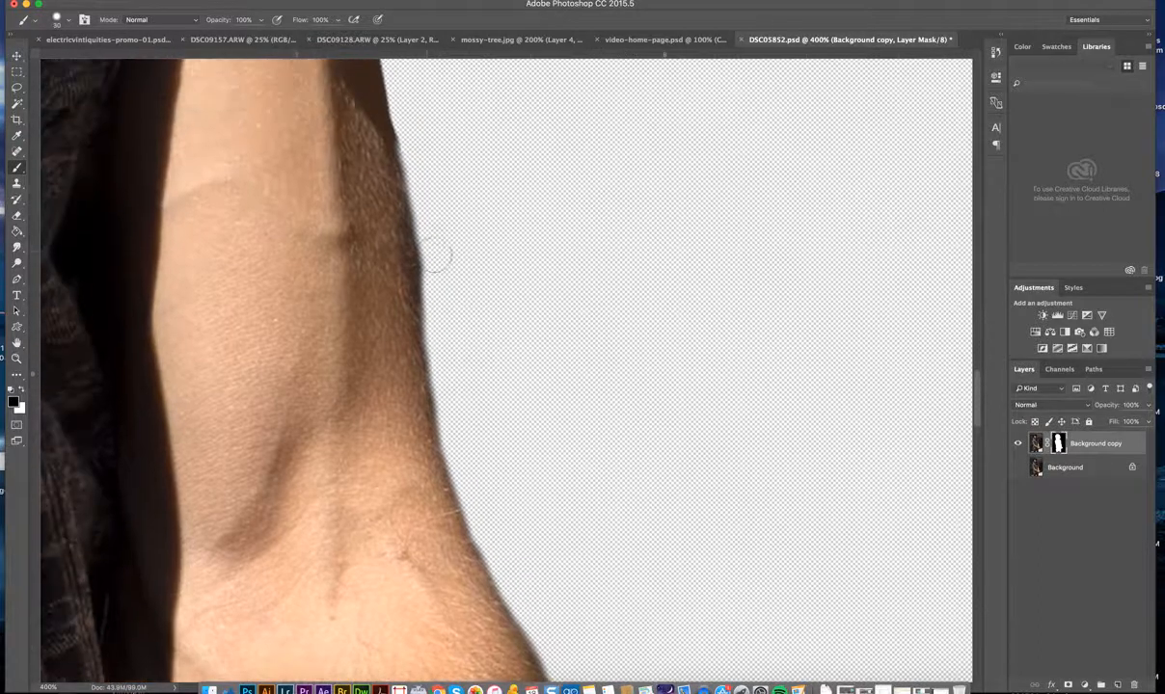
mouse_move(453, 393)
mouse_down()
mouse_move(452, 403)
mouse_move(448, 273)
mouse_move(443, 292)
mouse_move(415, 117)
mouse_up()
scroll(415, 121, up, 3)
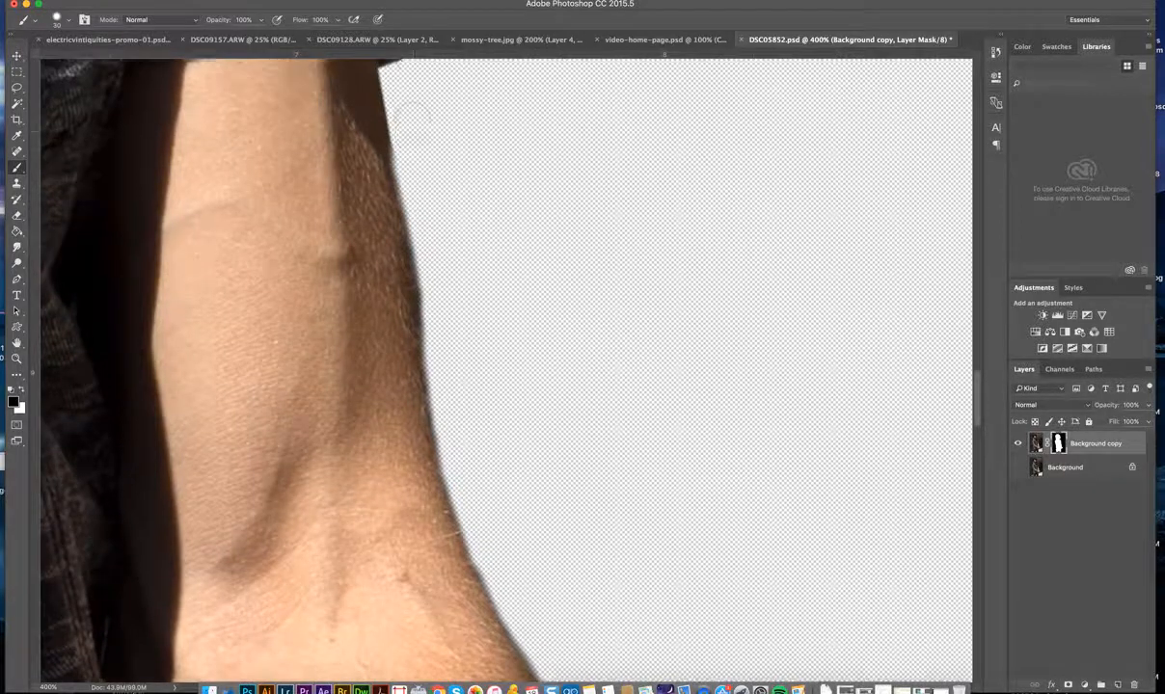
key([)
mouse_move(411, 236)
mouse_down()
mouse_move(378, 189)
mouse_move(391, 177)
mouse_move(369, 133)
mouse_up()
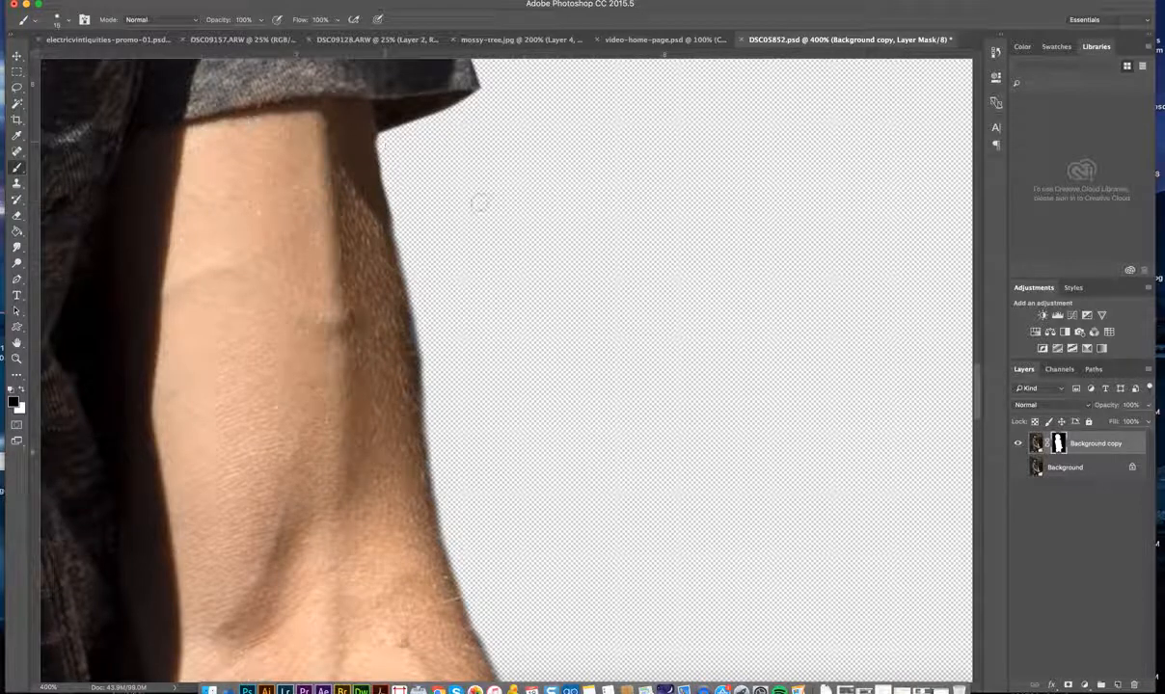
Paint away the dark fringe along the forearm beside the tattoo's tip, enlarging the brush to 25 px for smoother strokes.
scroll(479, 202, down, 10)
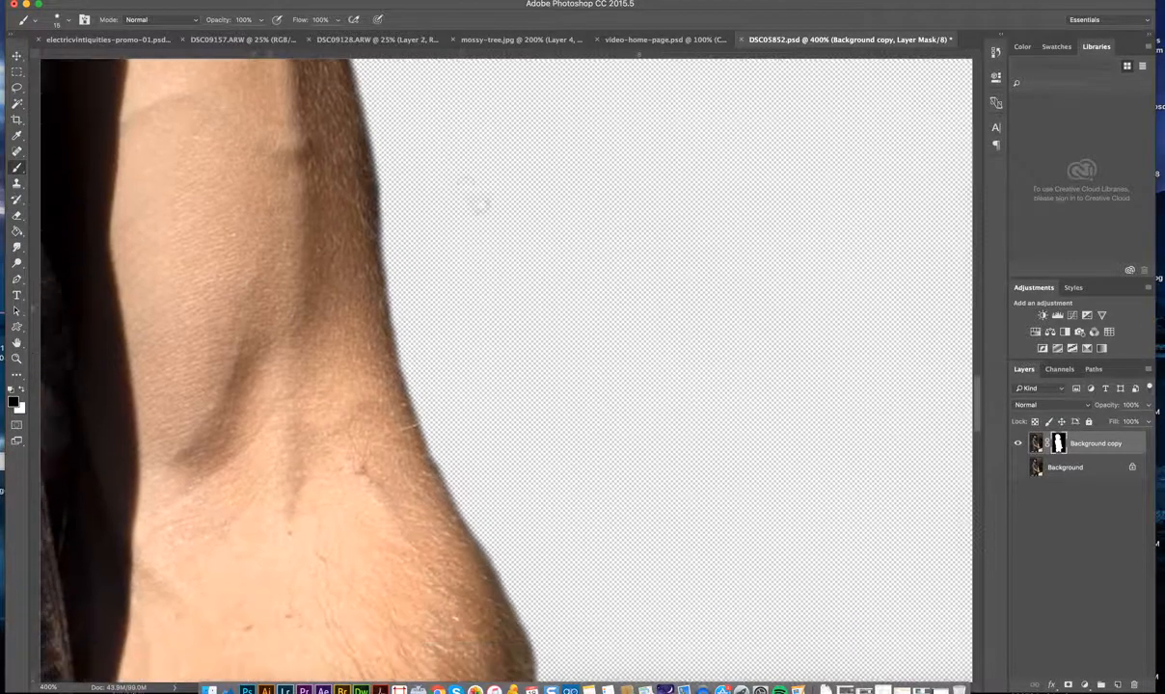
scroll(479, 203, down, 3)
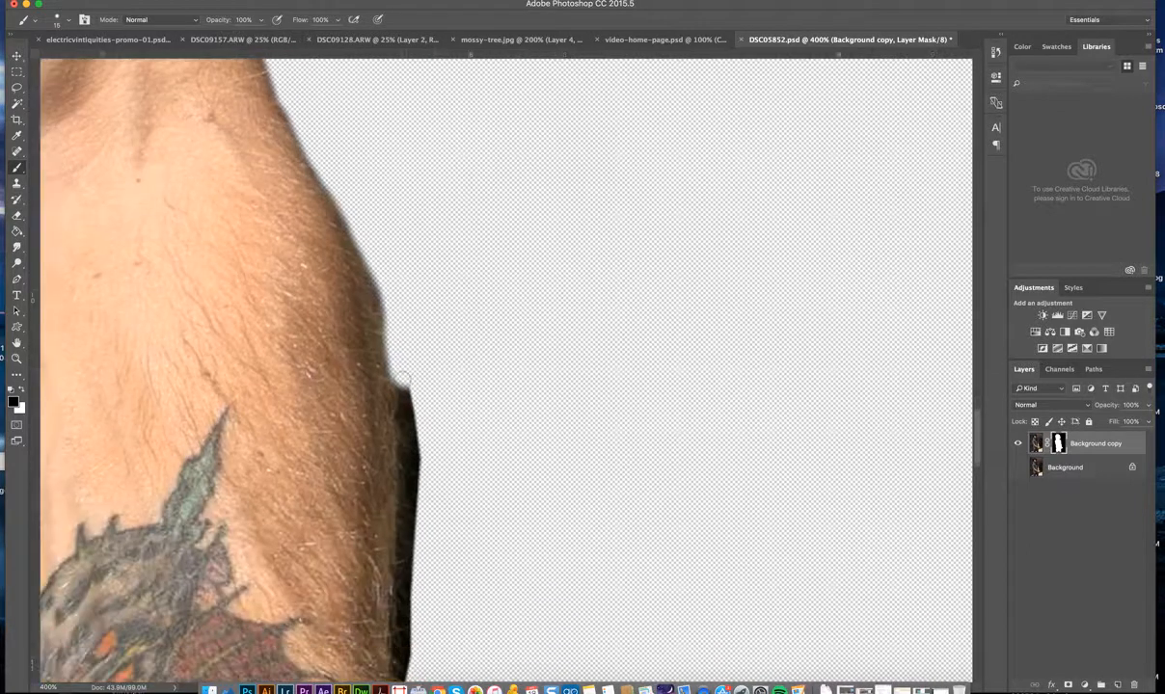
drag(402, 379, 414, 525)
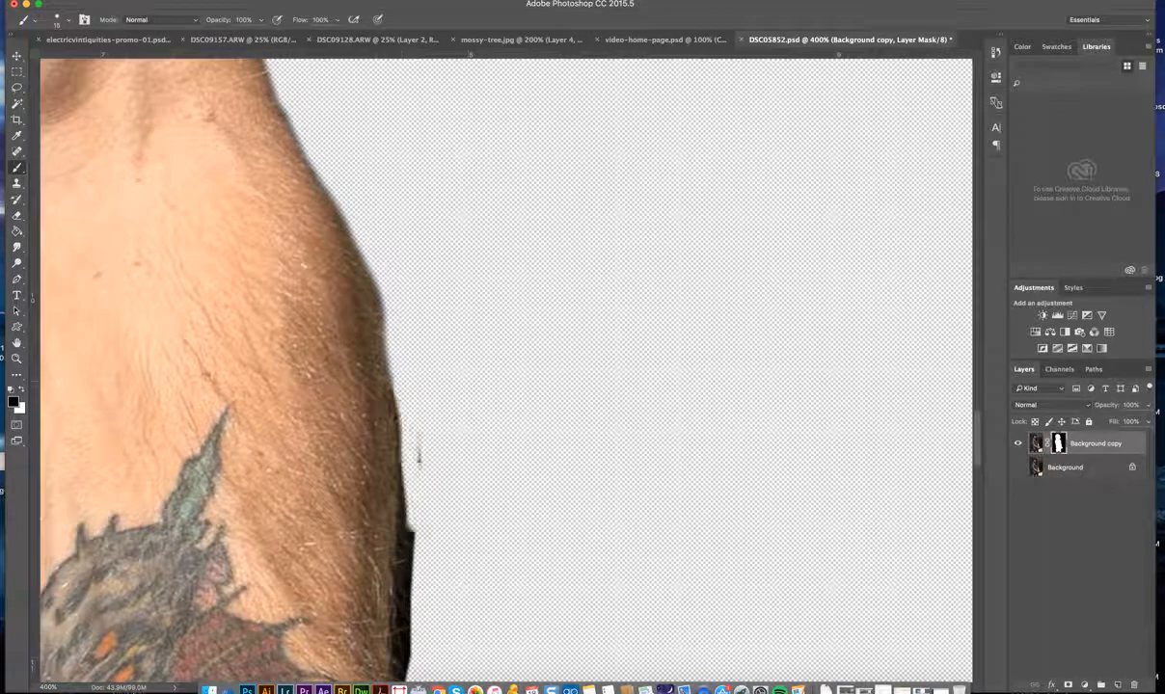
drag(405, 384, 408, 434)
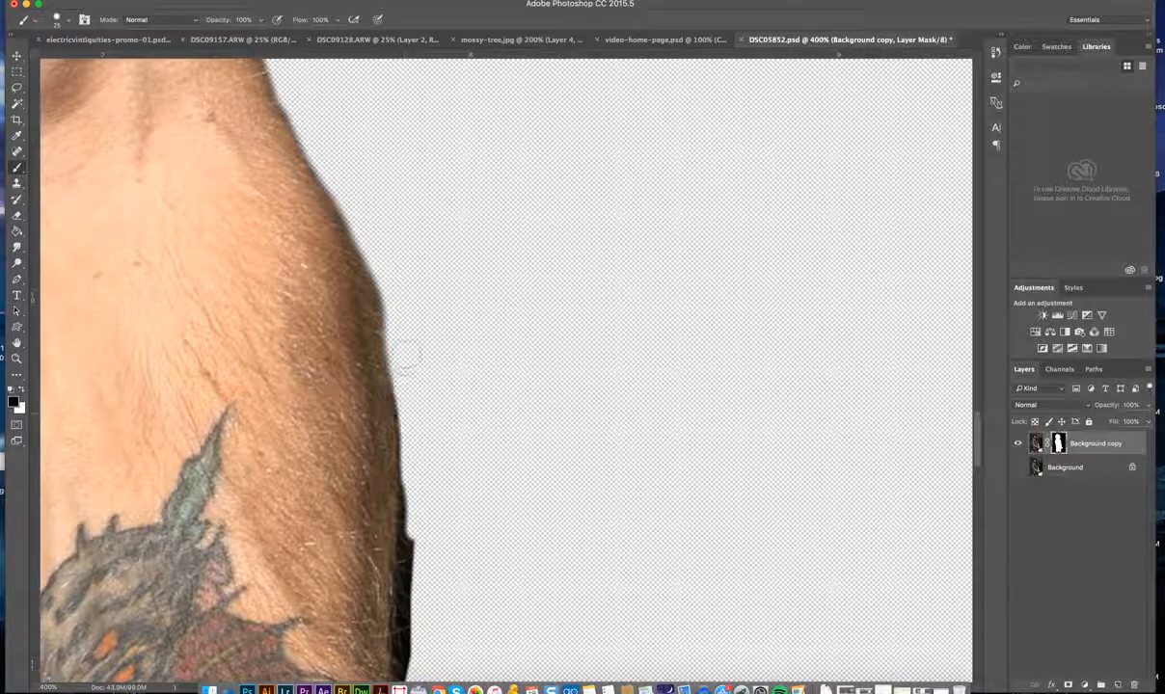
drag(406, 343, 403, 616)
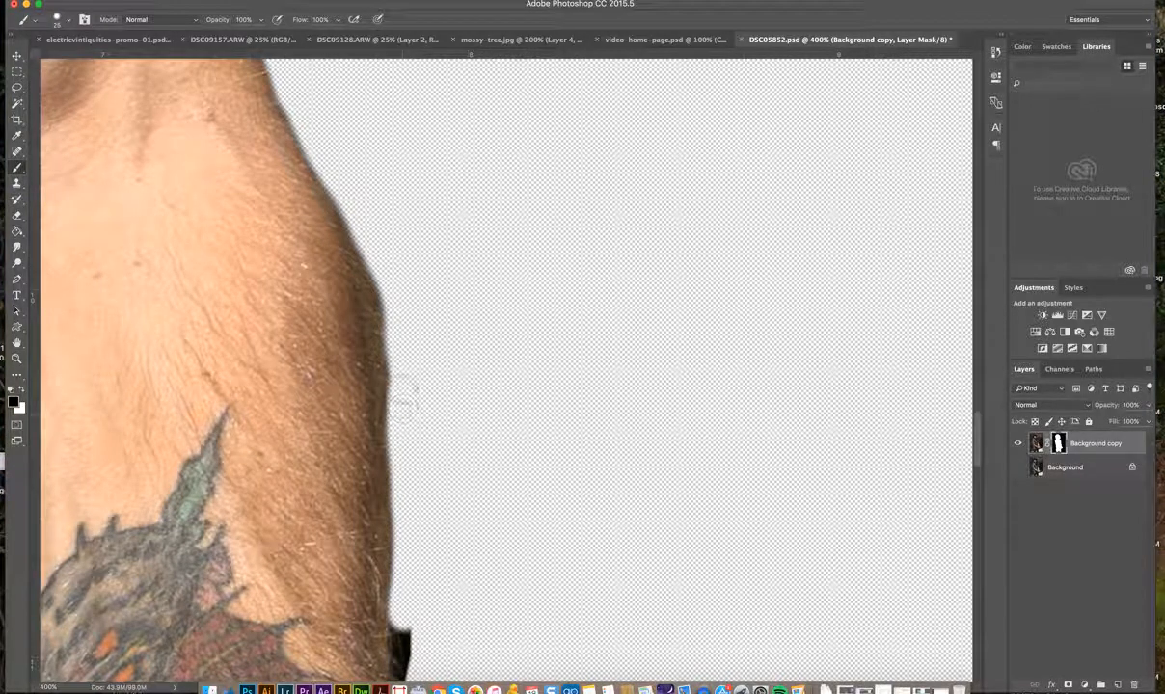
Mask out the remaining dark fringe from the tattooed forearm down to the wrist, finishing the last part with a 15 px brush.
scroll(404, 417, down, 5)
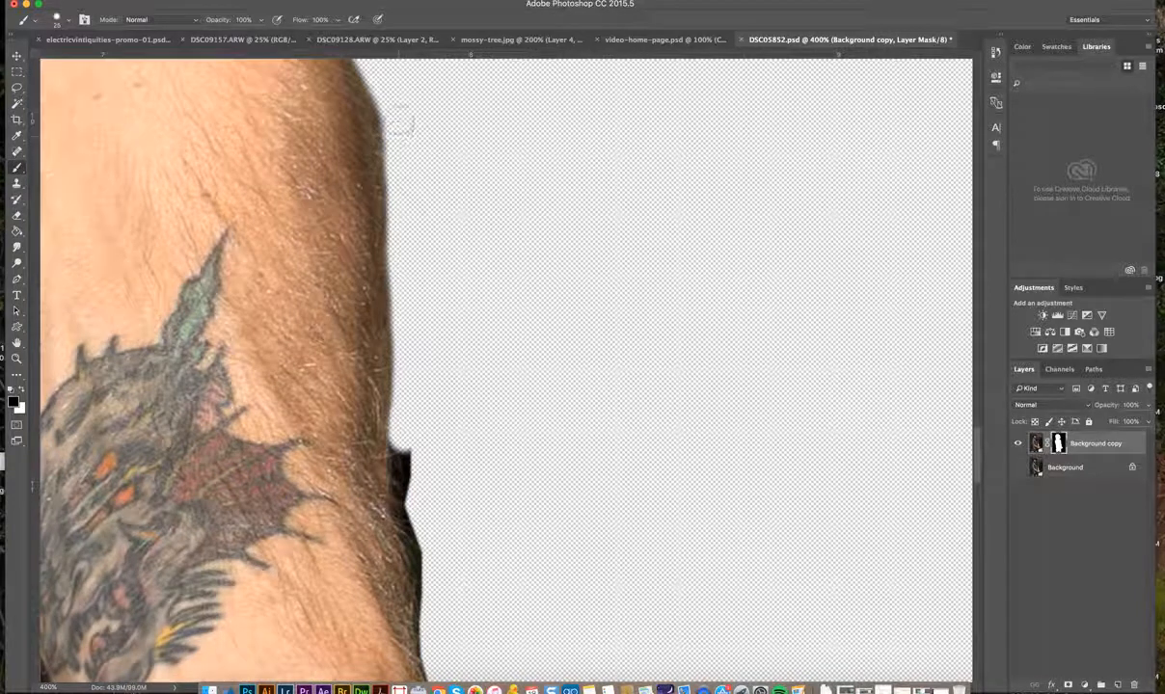
mouse_move(405, 422)
mouse_down()
mouse_move(409, 515)
mouse_move(433, 570)
mouse_move(426, 552)
mouse_move(415, 636)
mouse_up()
drag(422, 581, 405, 521)
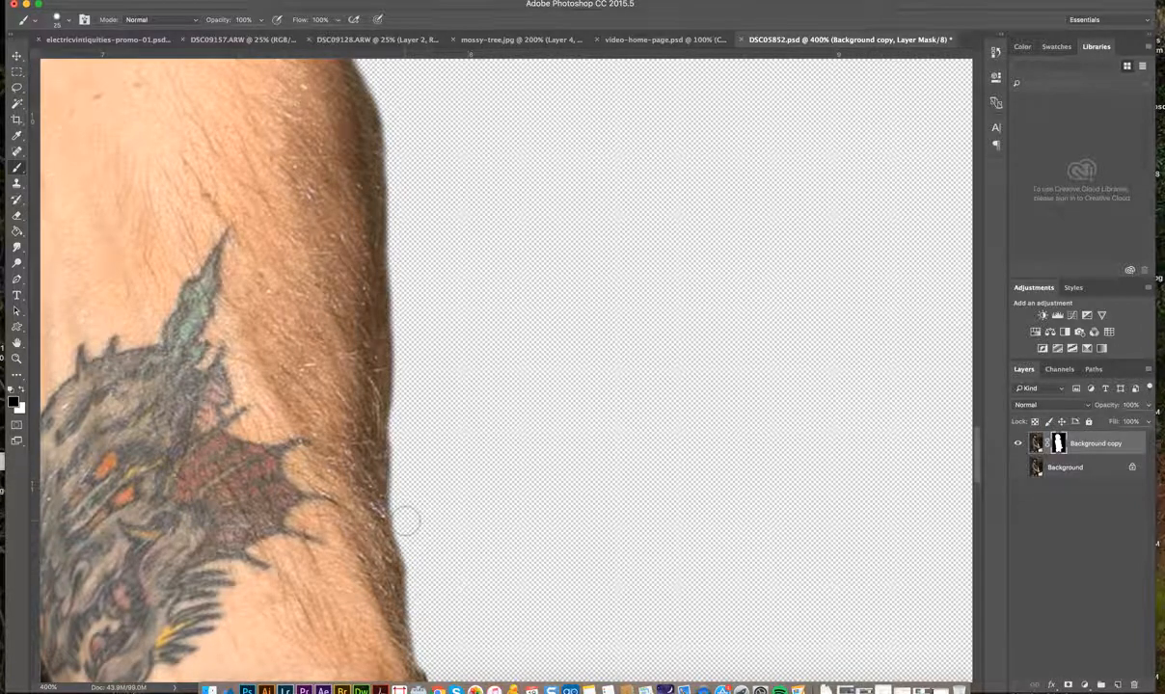
scroll(405, 521, down, 5)
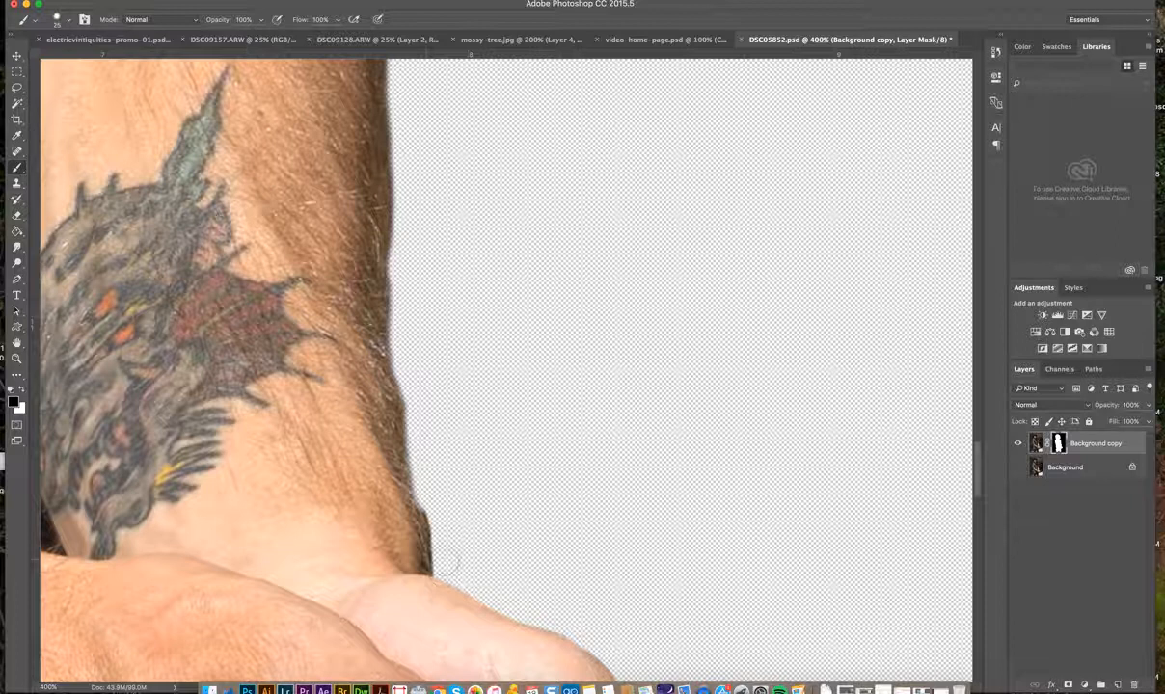
key(bracketleft)
mouse_move(441, 562)
mouse_down()
mouse_move(412, 499)
mouse_move(424, 474)
mouse_move(428, 540)
mouse_move(413, 487)
mouse_move(429, 452)
mouse_move(394, 385)
mouse_move(404, 355)
mouse_up()
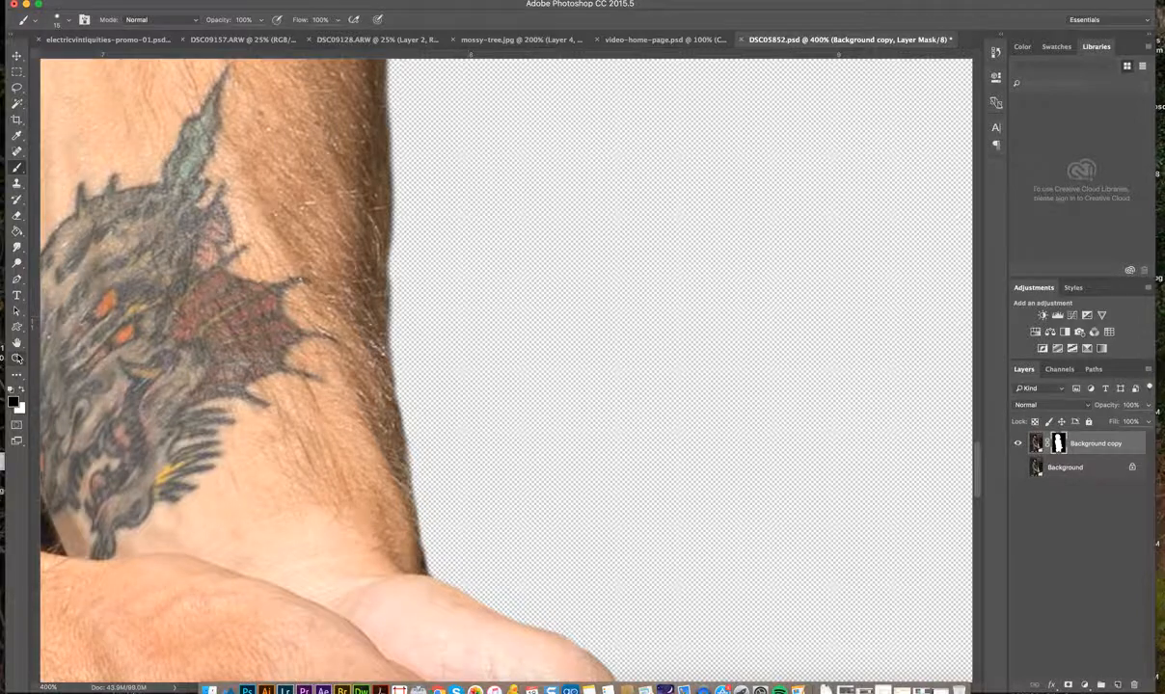
Examine the refined arm edge on the whole cutout at 50% and then close up at 200%.
click(16, 355)
alt+click(337, 374)
alt+click(338, 374)
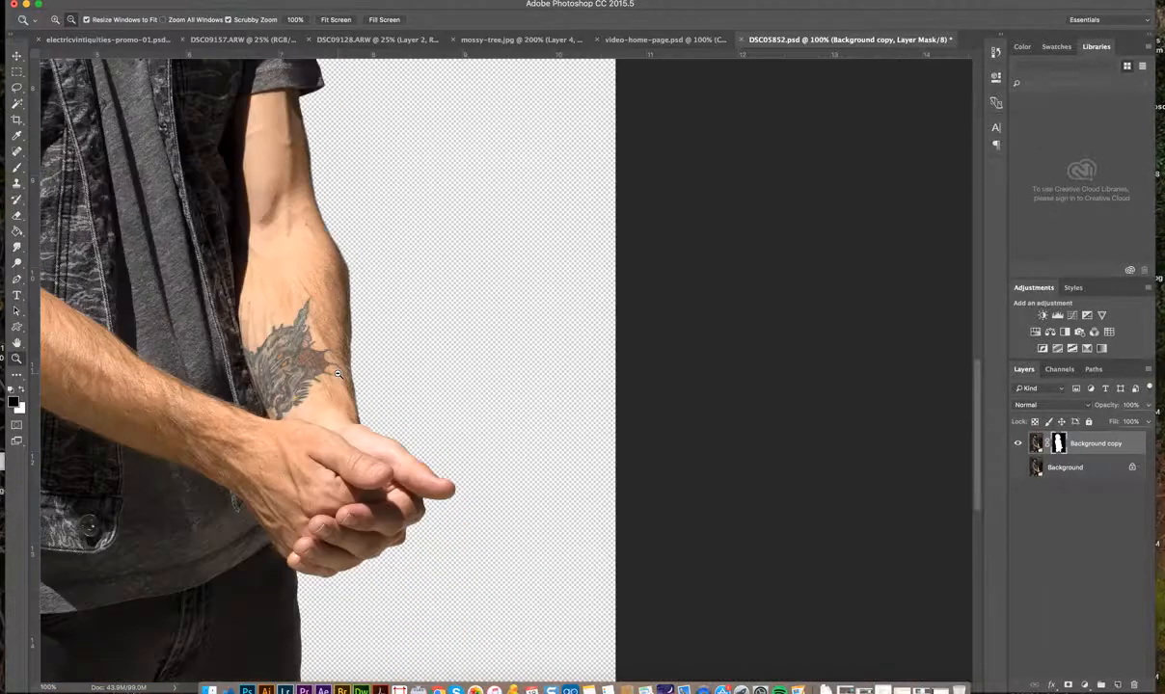
alt+click(333, 371)
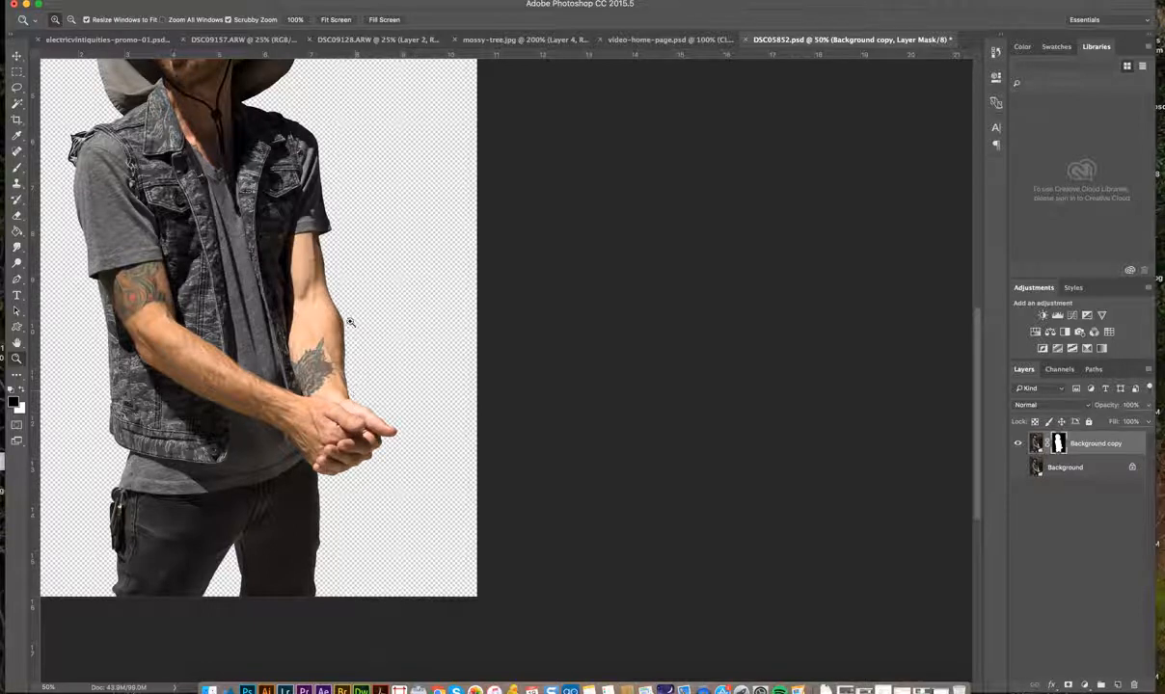
click(378, 334)
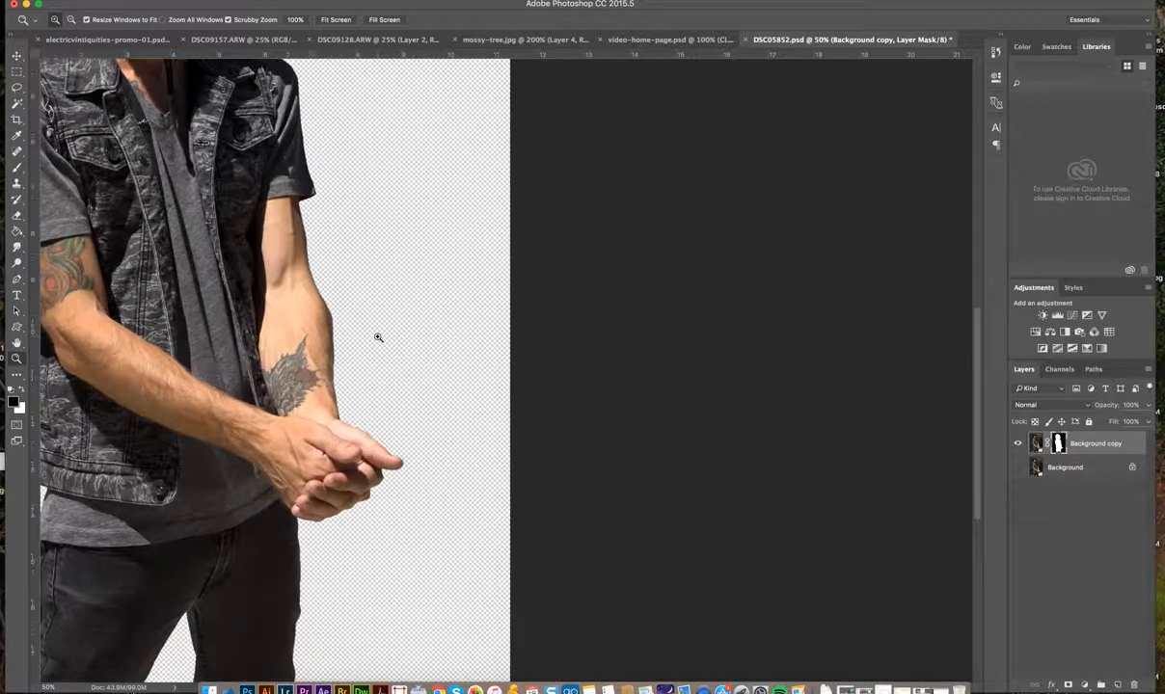
click(379, 334)
click(376, 333)
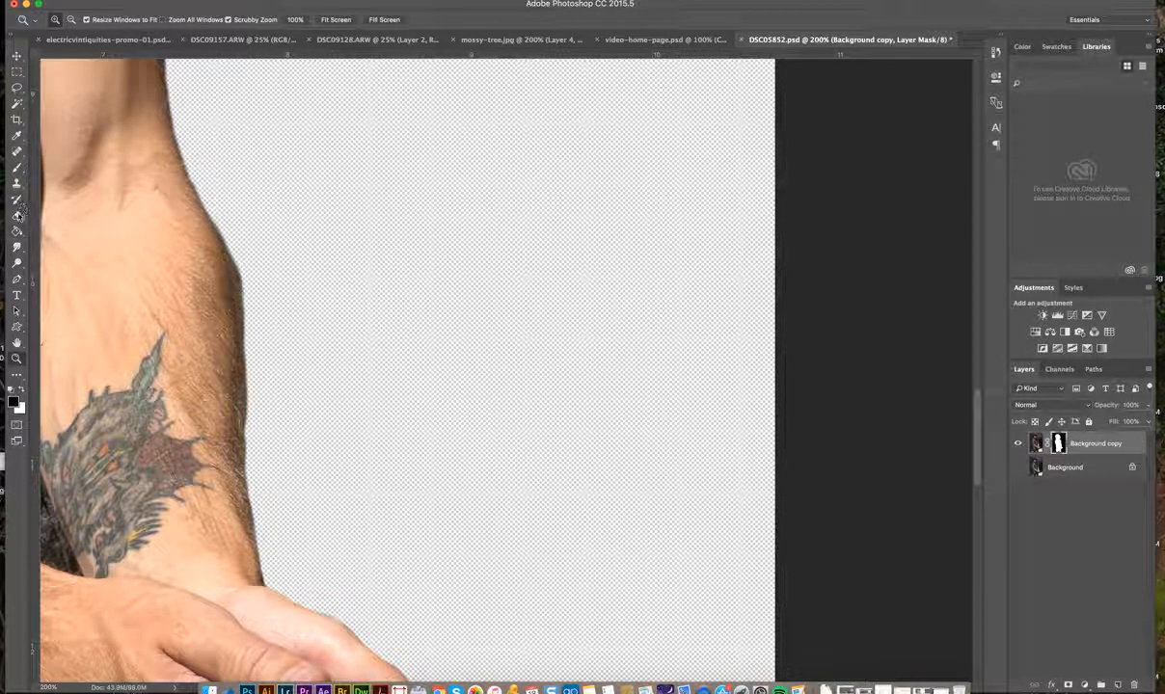
Try the Eraser on the mask along the forearm's outer edge, then return to the Brush.
click(18, 212)
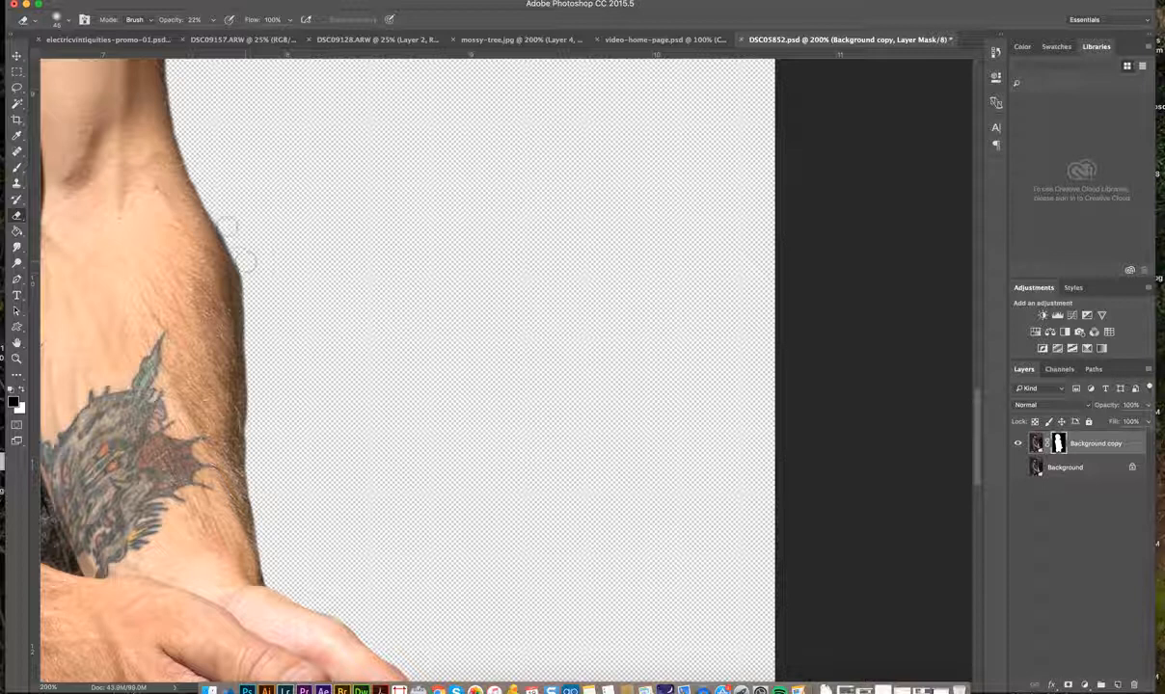
drag(247, 261, 245, 268)
click(17, 169)
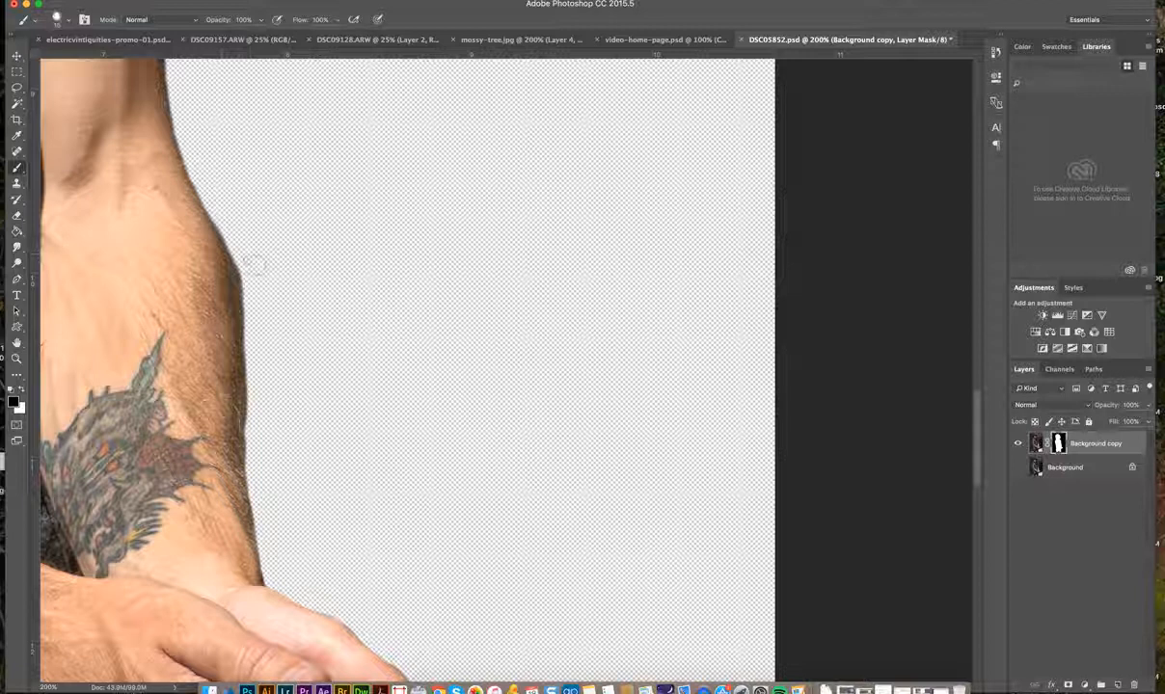
Paint away the remaining dark fringe along the forearm's outer edge above and beside the tattoo.
drag(229, 224, 259, 406)
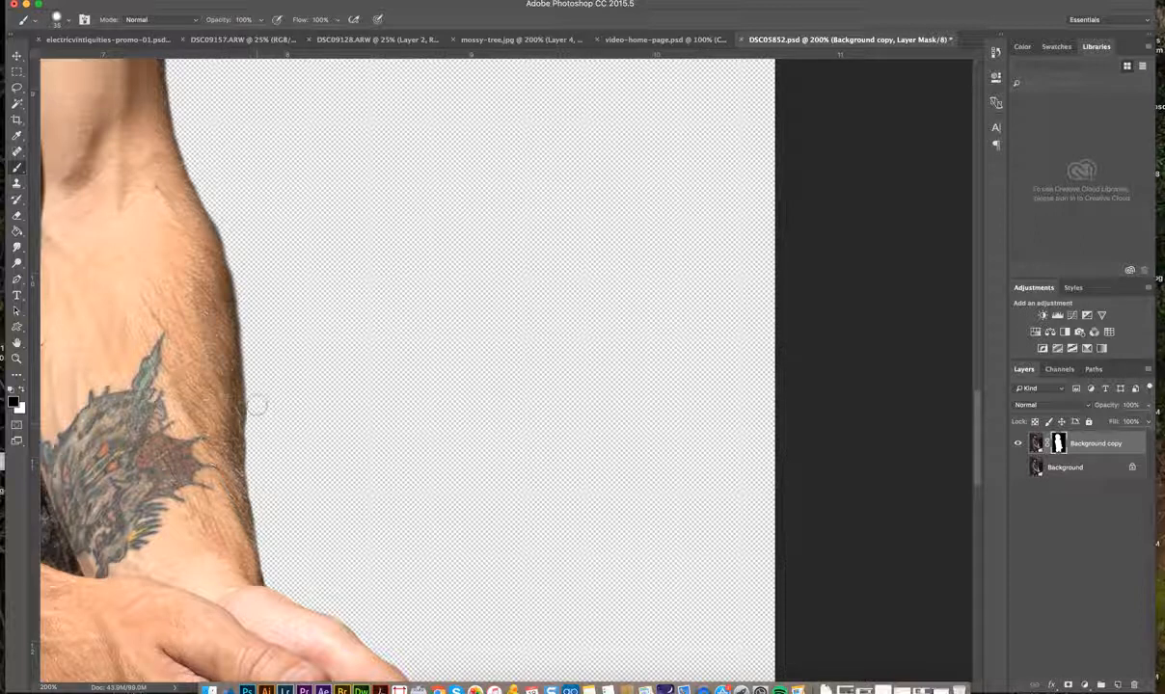
mouse_move(236, 237)
mouse_down()
mouse_move(216, 198)
mouse_move(237, 243)
mouse_up()
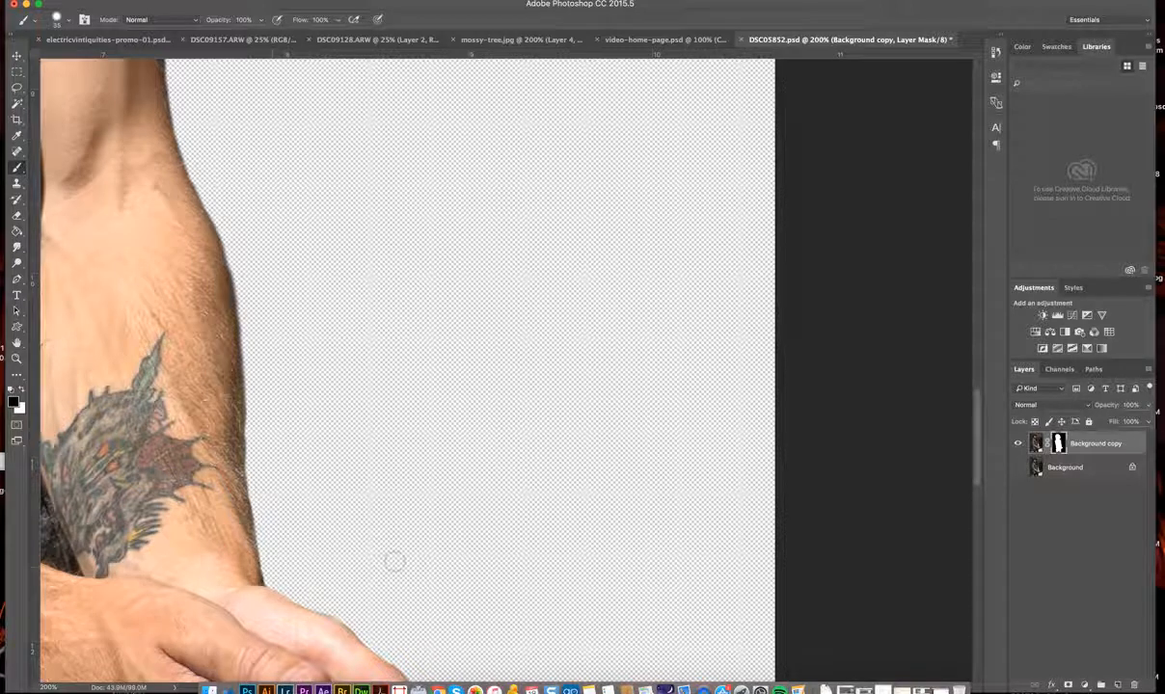
click(1107, 671)
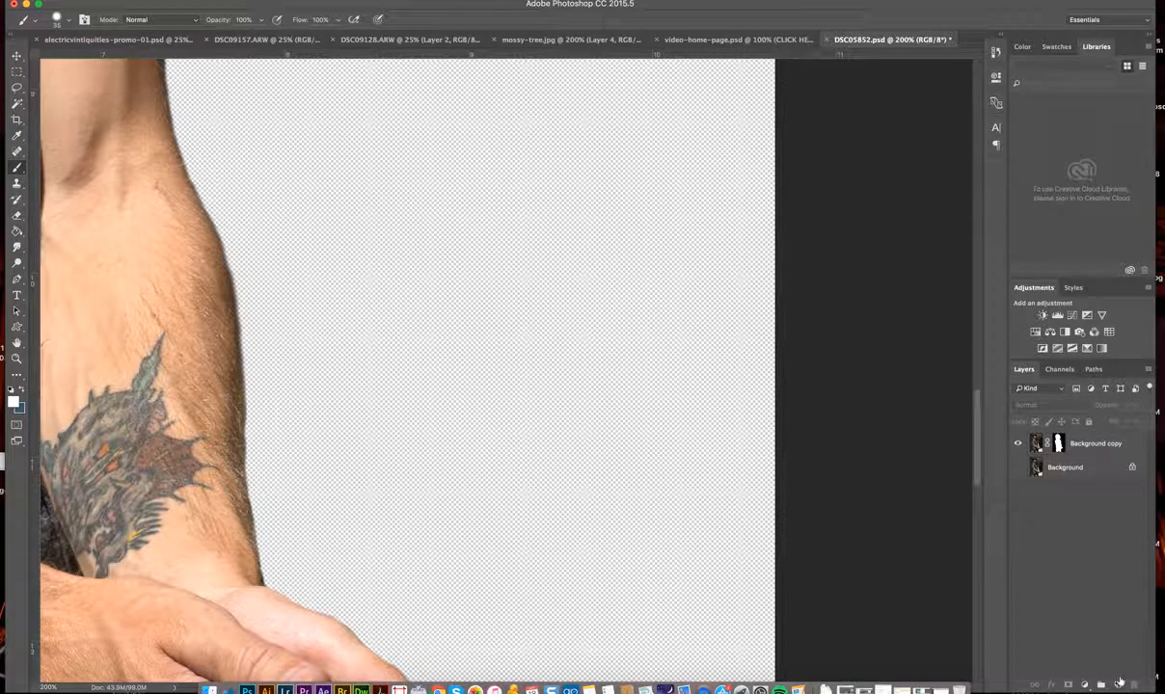
Examine the frayed vest threads at the sleeve's shoulder and the dark background trapped between them.
scroll(457, 631, left, 15)
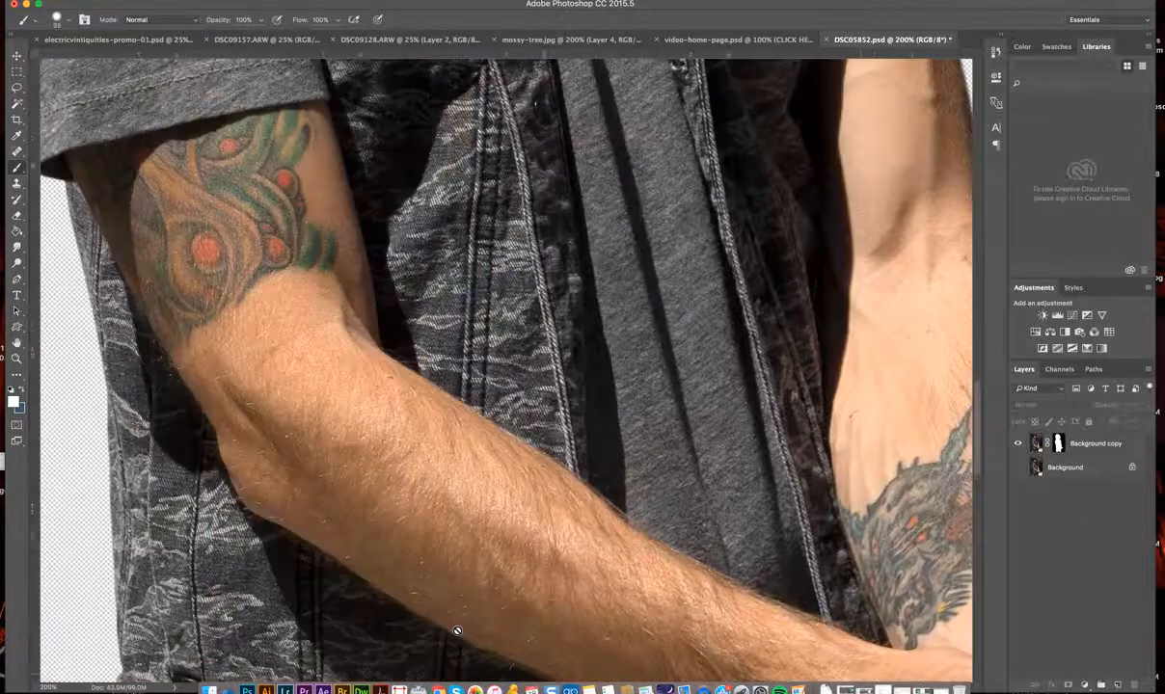
scroll(457, 630, up, 10)
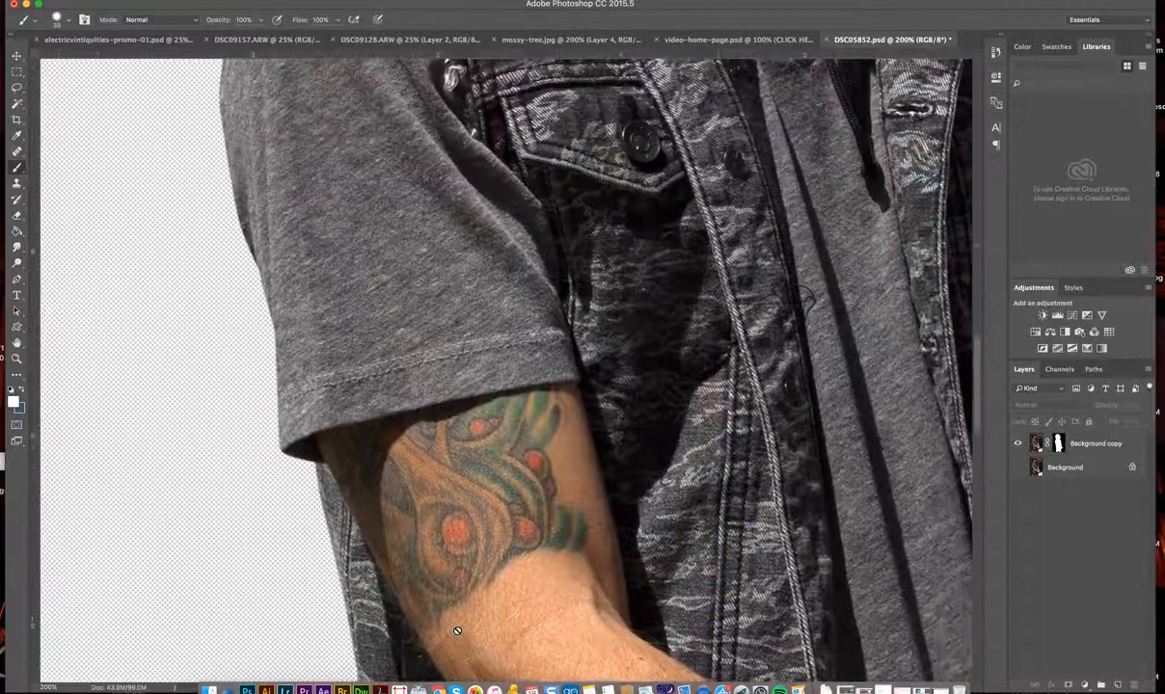
scroll(457, 631, up, 5)
scroll(457, 630, left, 3)
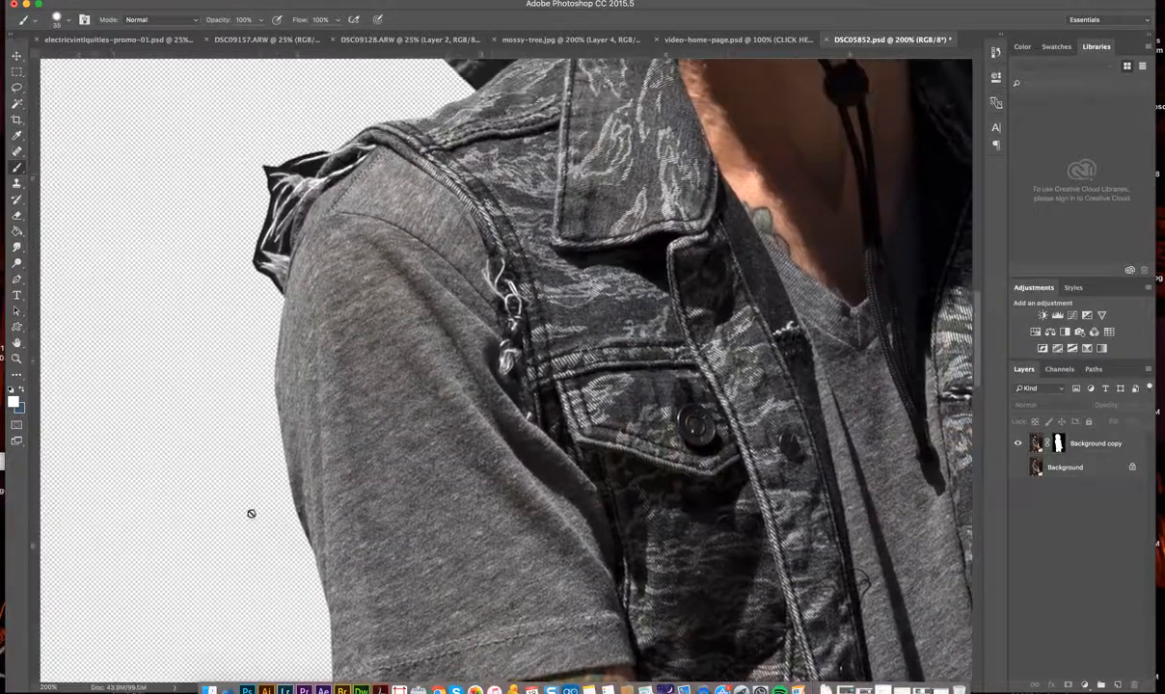
drag(283, 266, 278, 258)
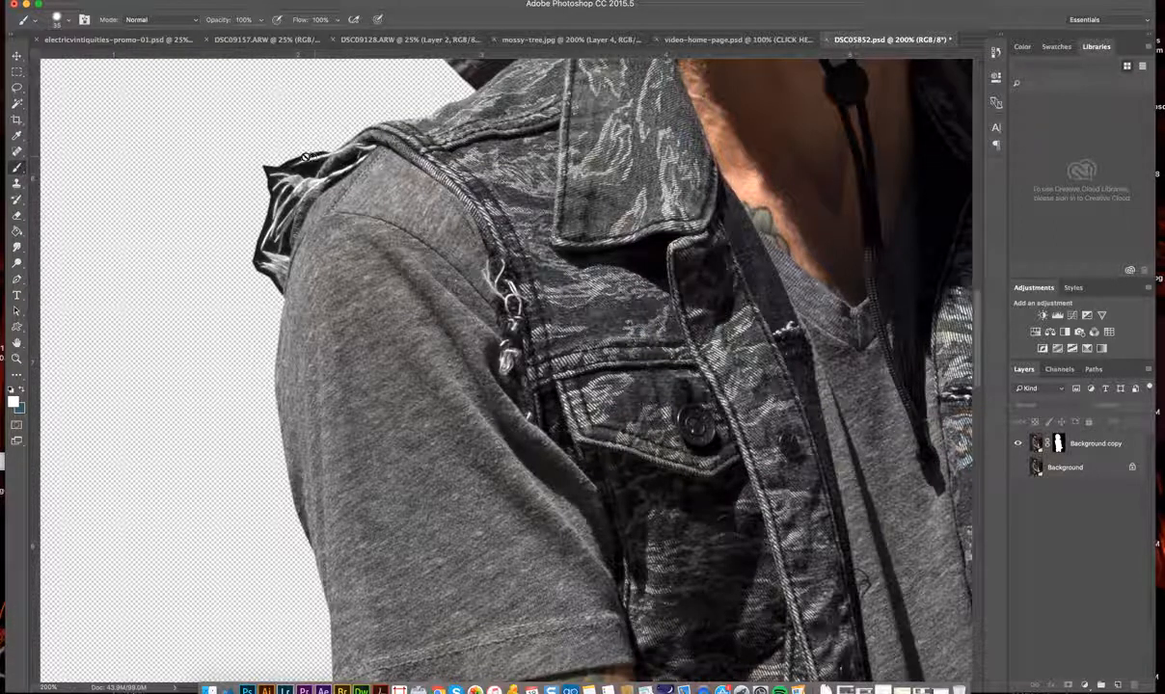
click(17, 282)
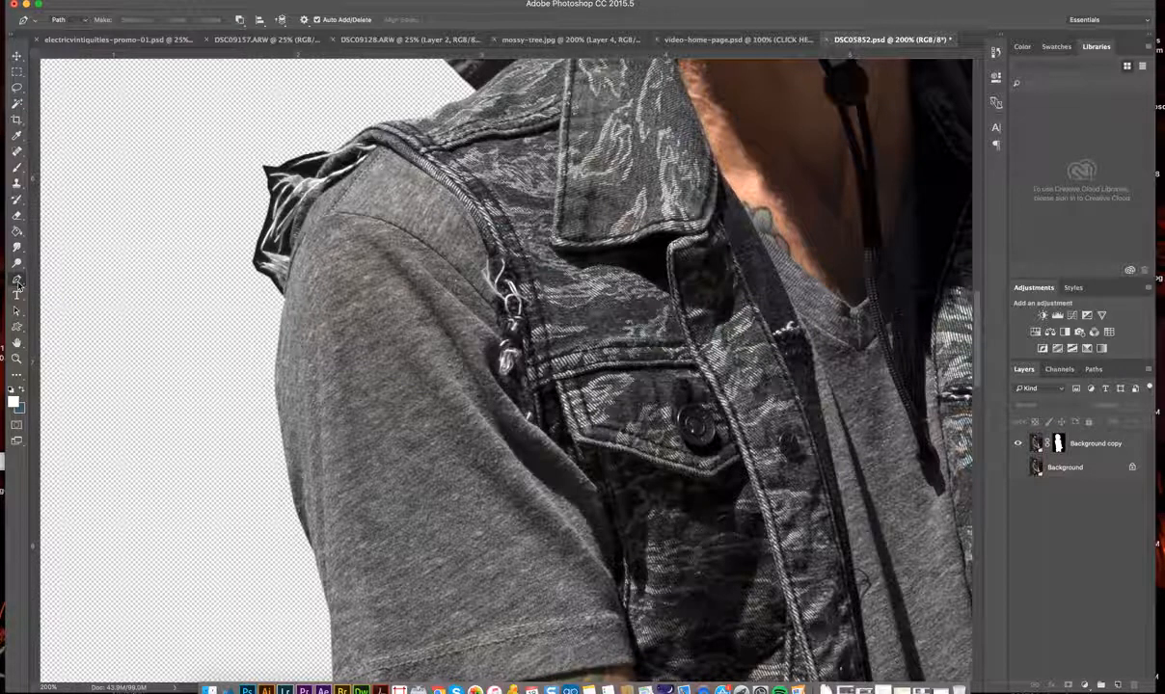
click(17, 169)
click(18, 168)
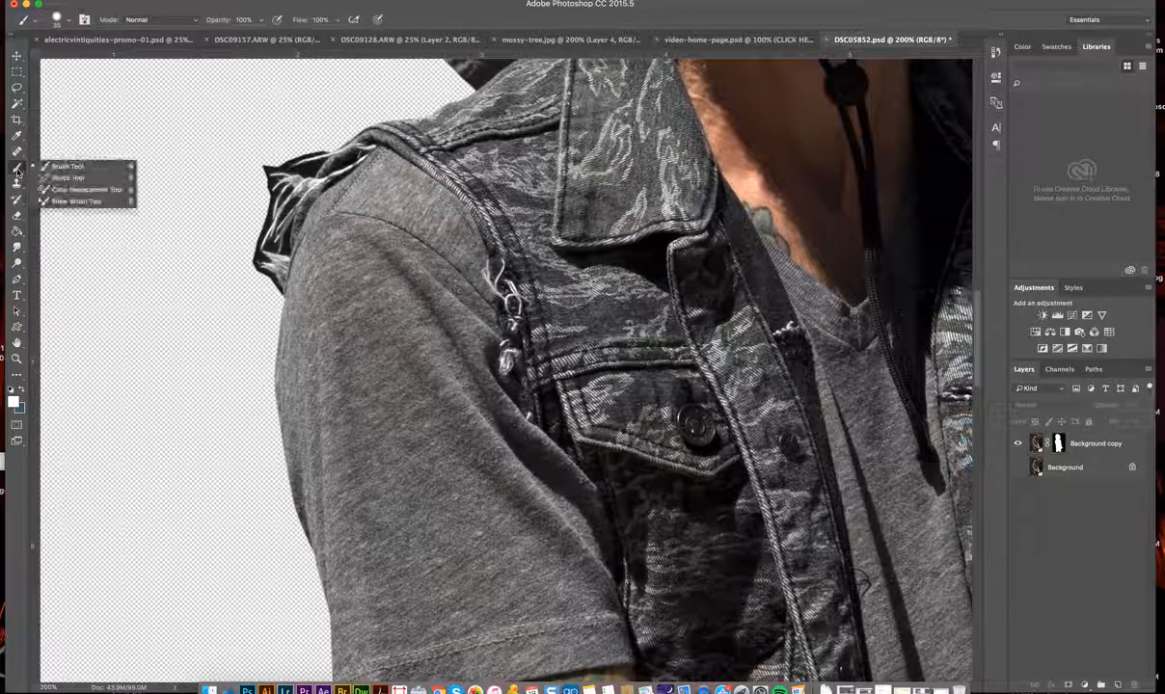
click(18, 169)
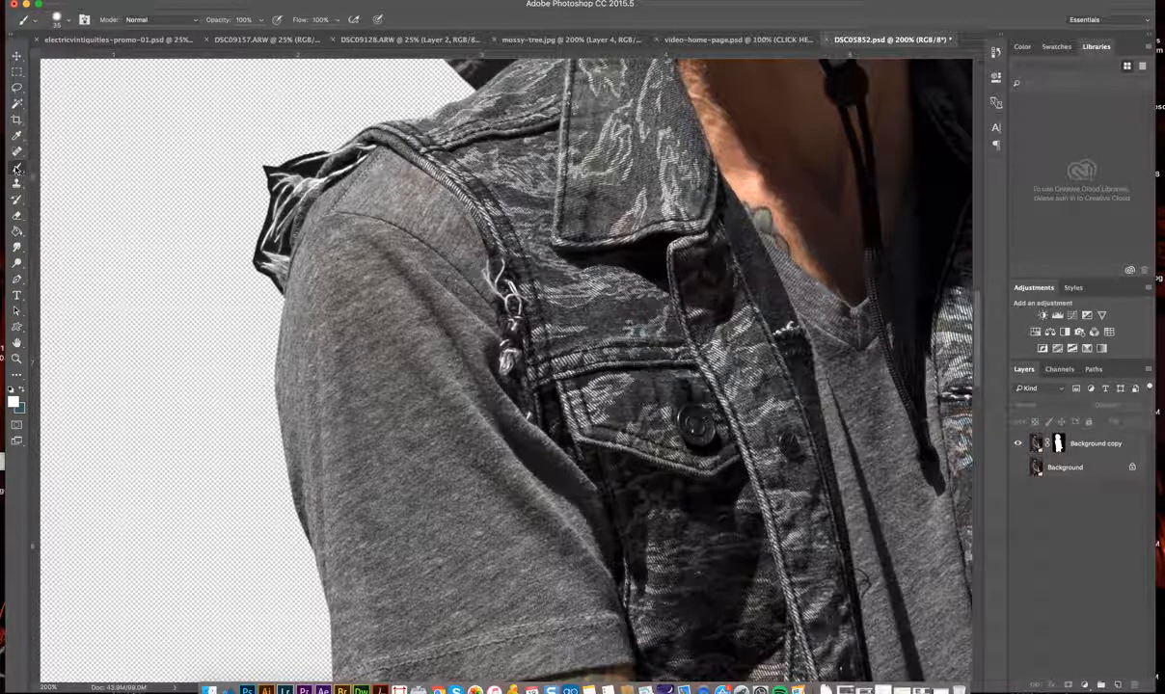
Choose the 2500 px frayed, strand-shaped brush tip from the brush presets.
click(69, 19)
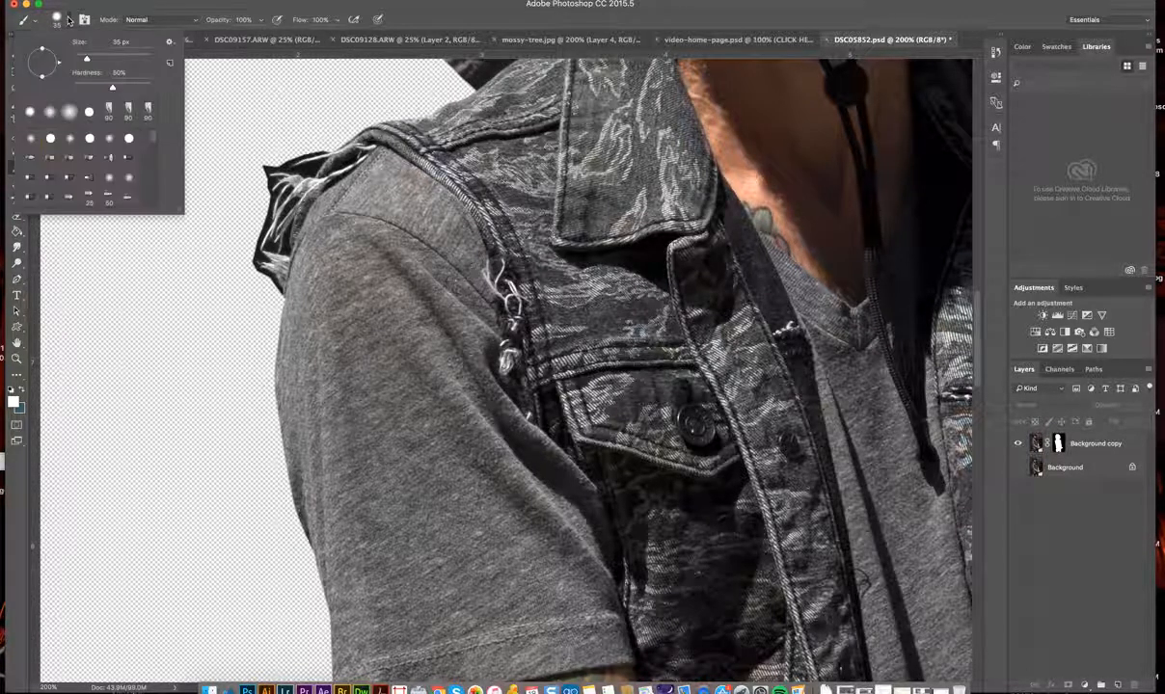
scroll(106, 155, down, 5)
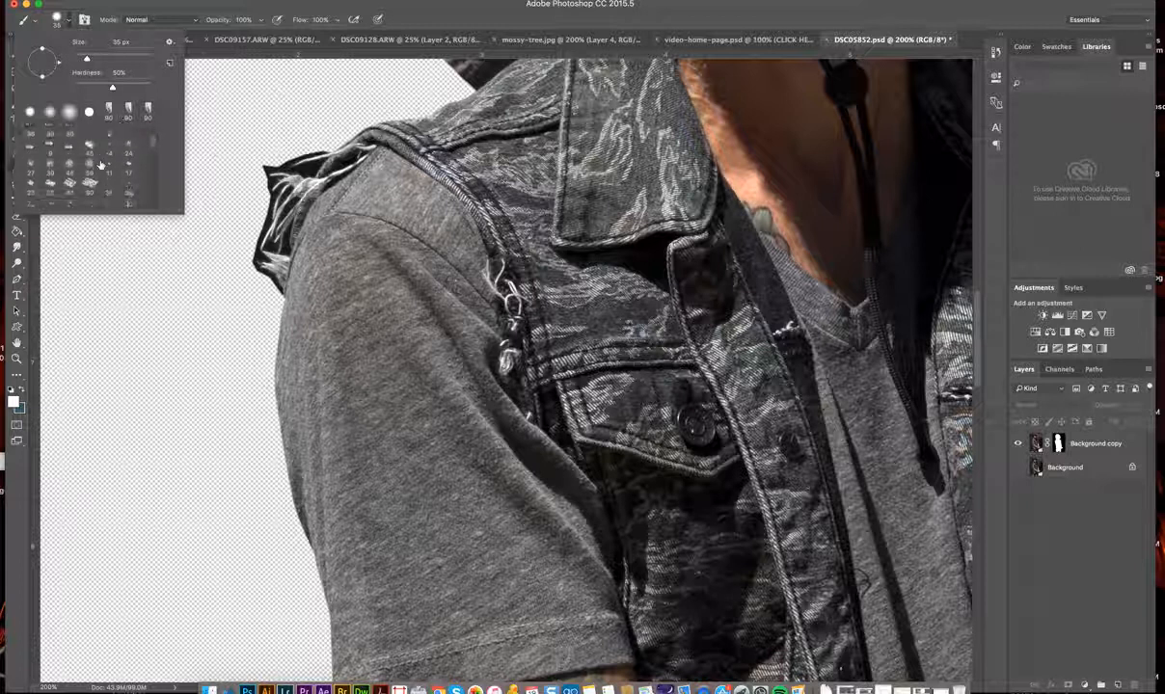
scroll(100, 164, down, 8)
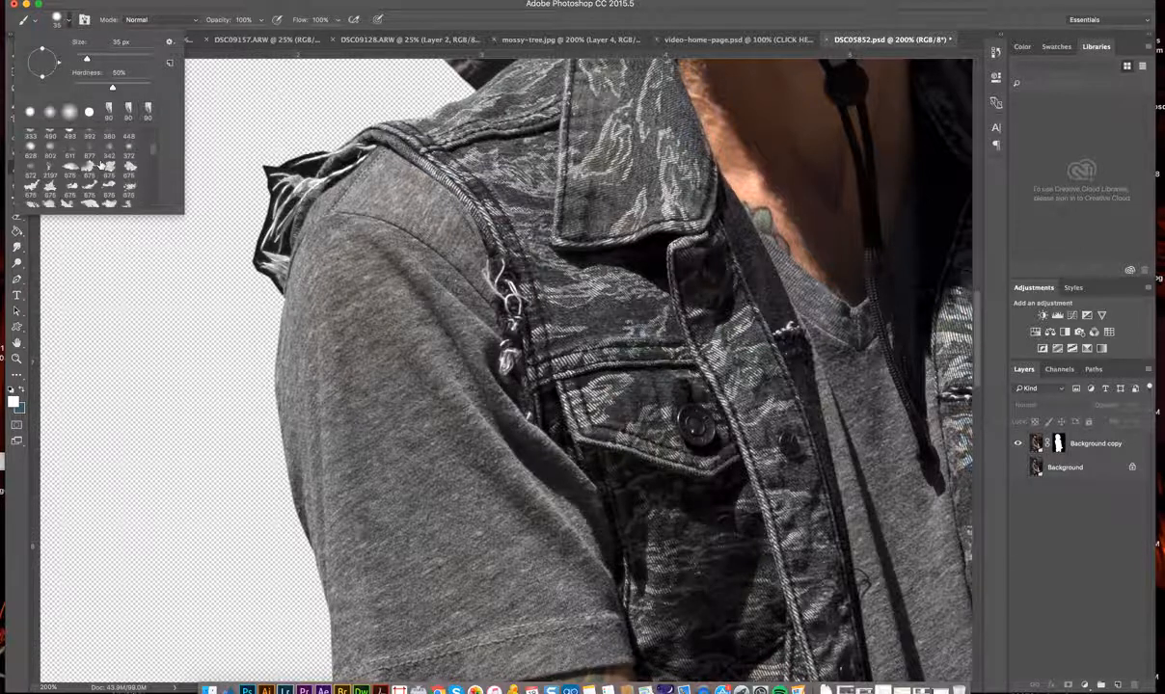
scroll(101, 164, down, 10)
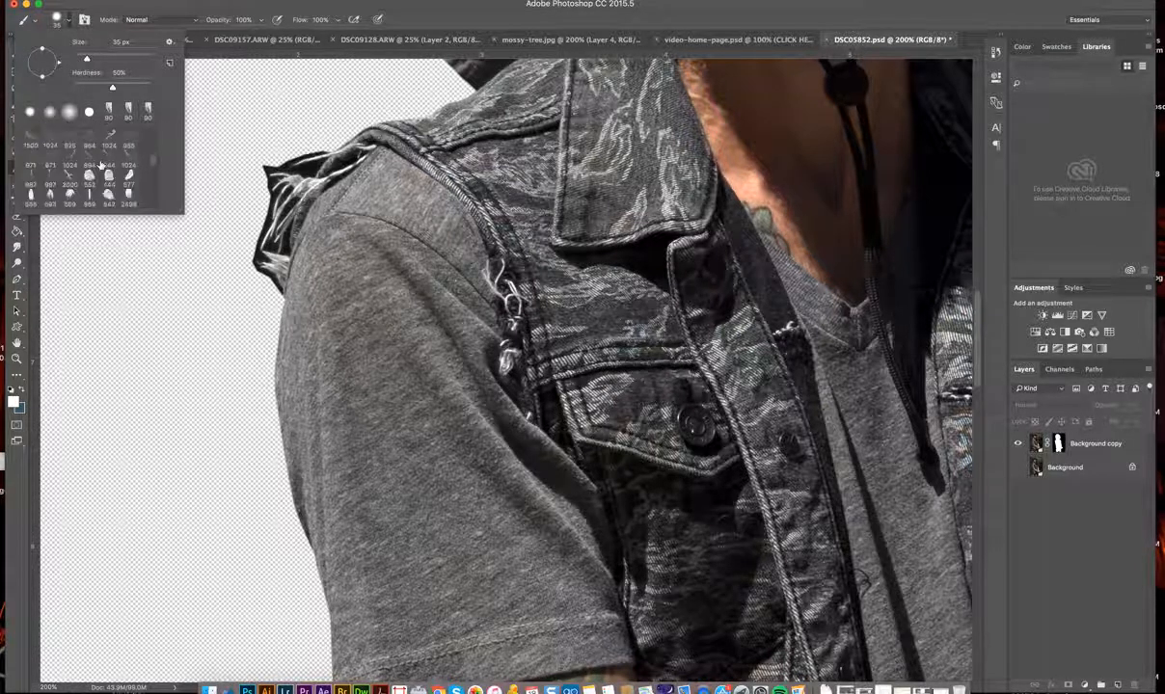
scroll(87, 183, down, 3)
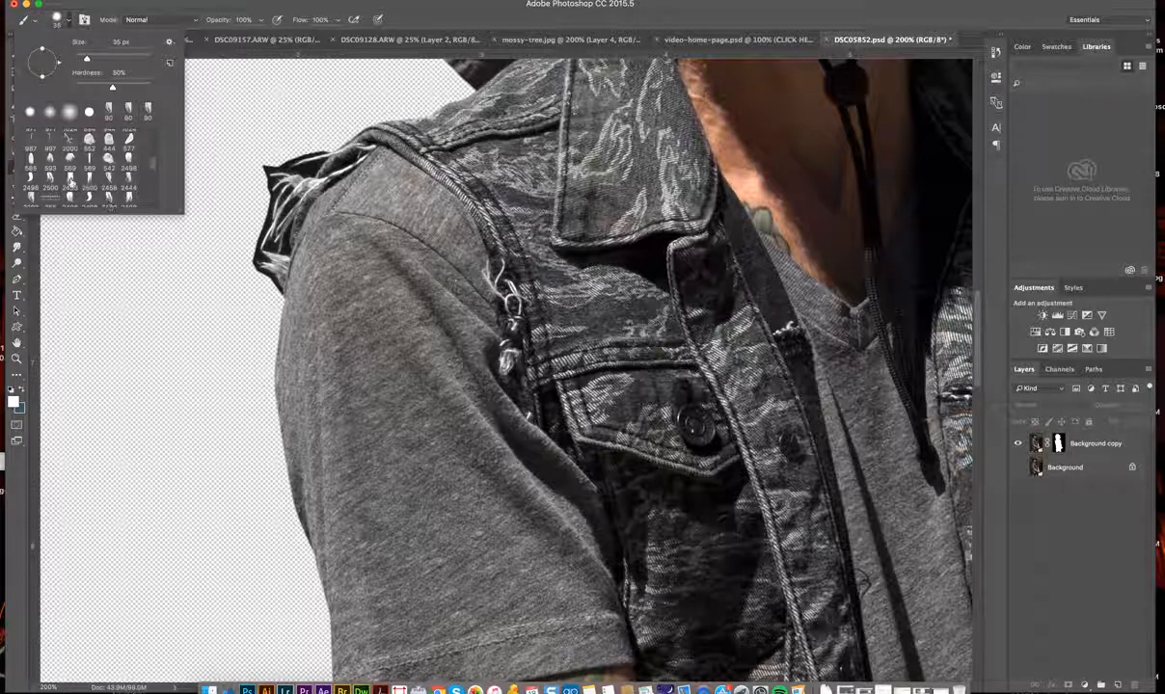
click(50, 179)
click(435, 12)
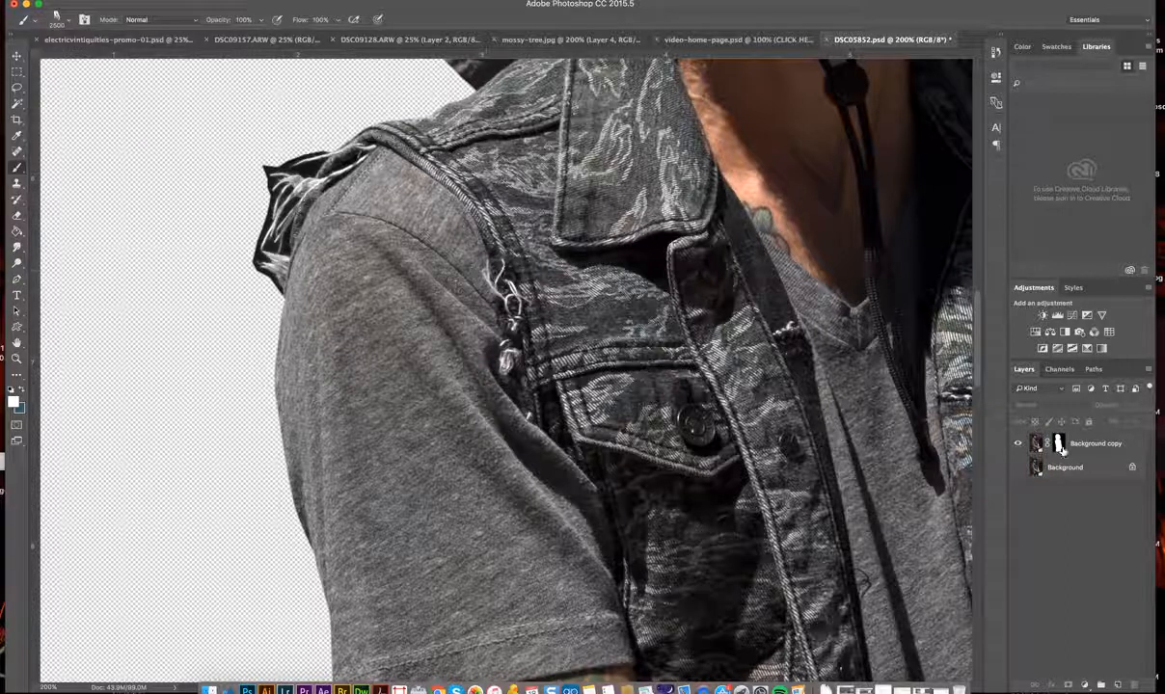
Target the layer mask of Background copy and reduce the strand brush to 250 px.
click(1058, 444)
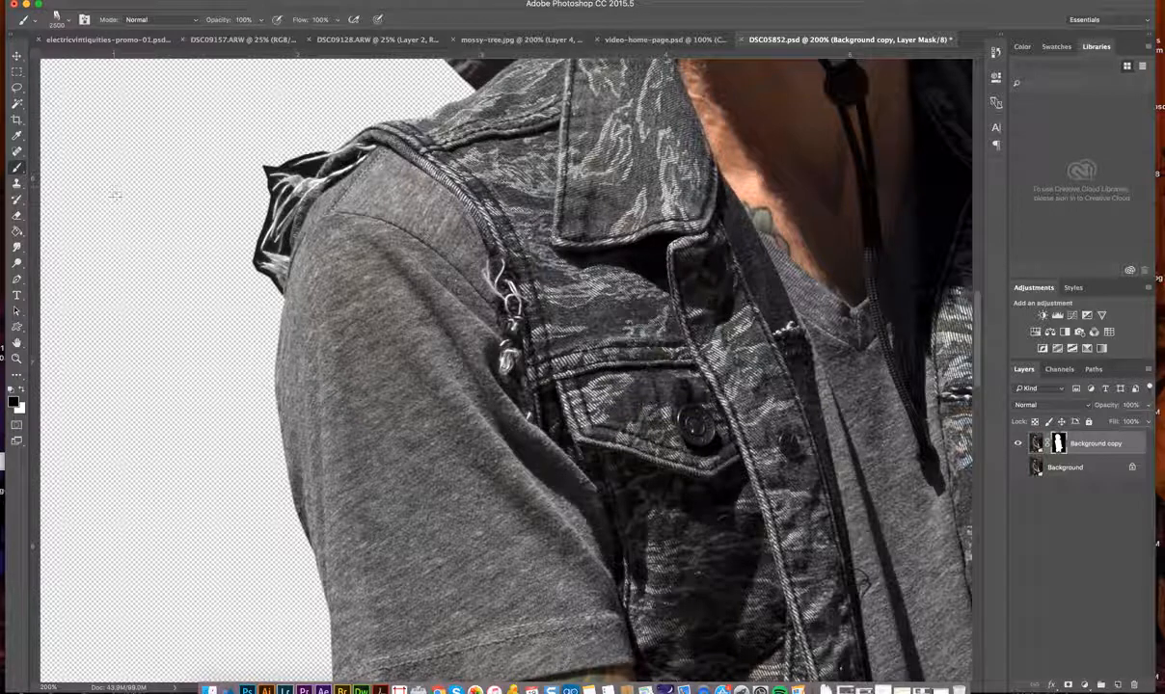
key(bracketleft)
key(bracketleft)
key(bracketleft)
key(bracketleft)
key(bracketleft)
key(bracketleft)
key(bracketleft)
key(bracketleft)
key(bracketleft)
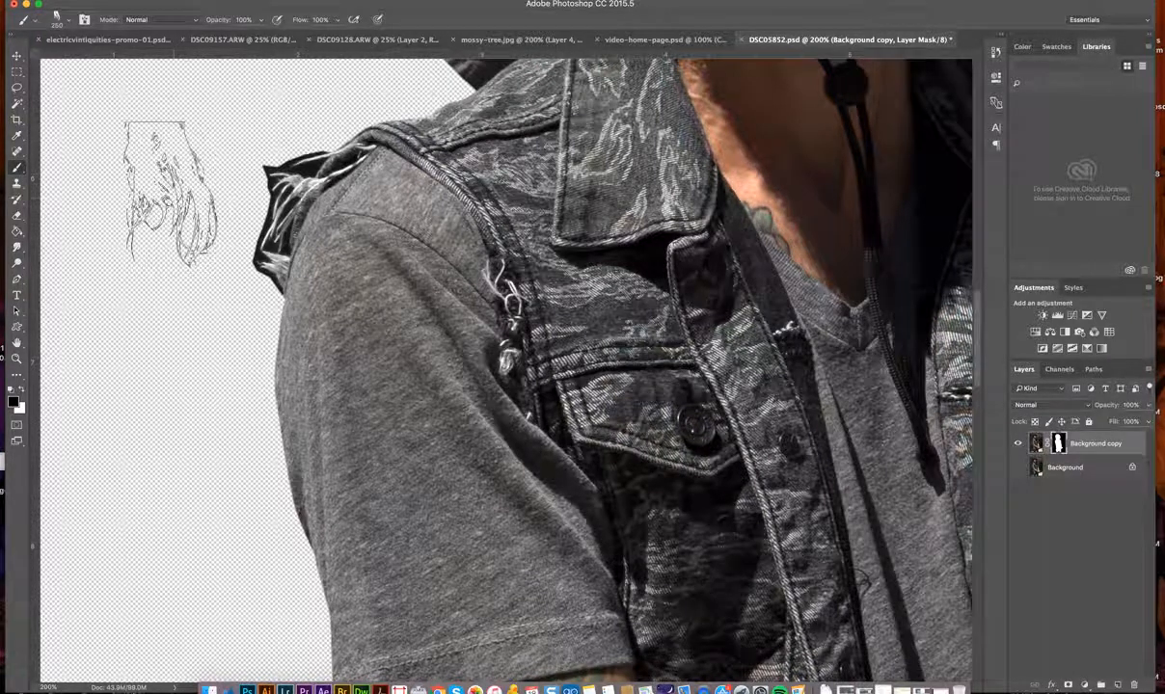
Rotate the strand brush tip so its strands point diagonally toward the frayed shoulder.
click(70, 24)
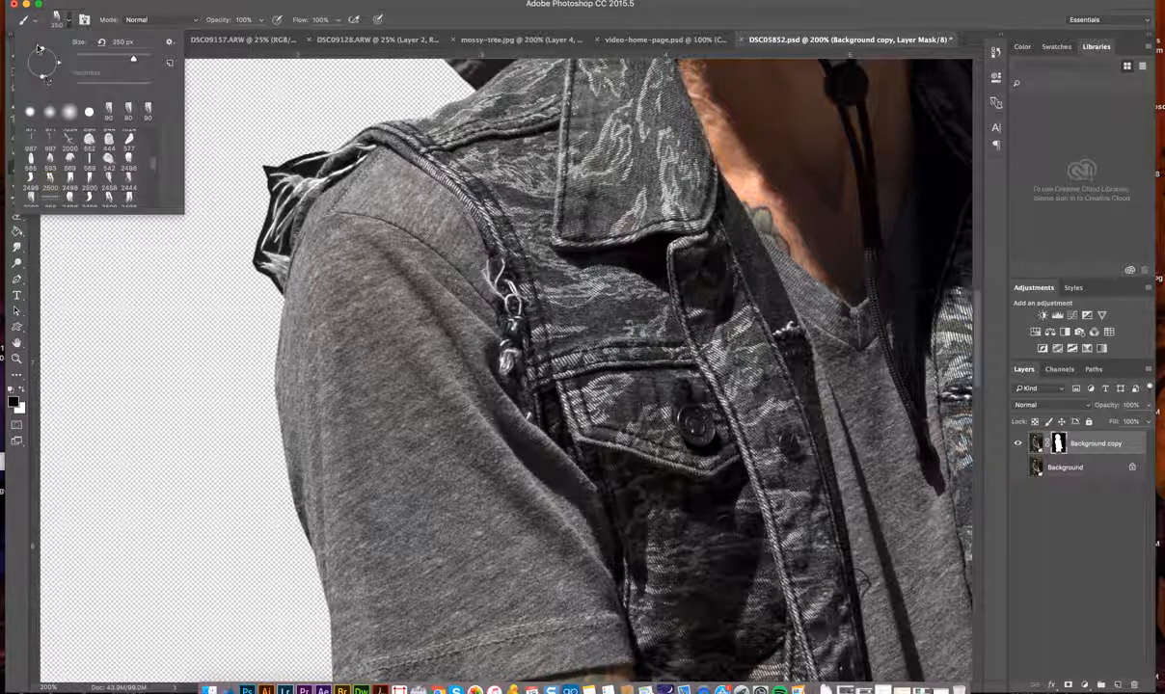
mouse_move(41, 51)
mouse_down()
mouse_move(61, 60)
mouse_move(53, 48)
mouse_up()
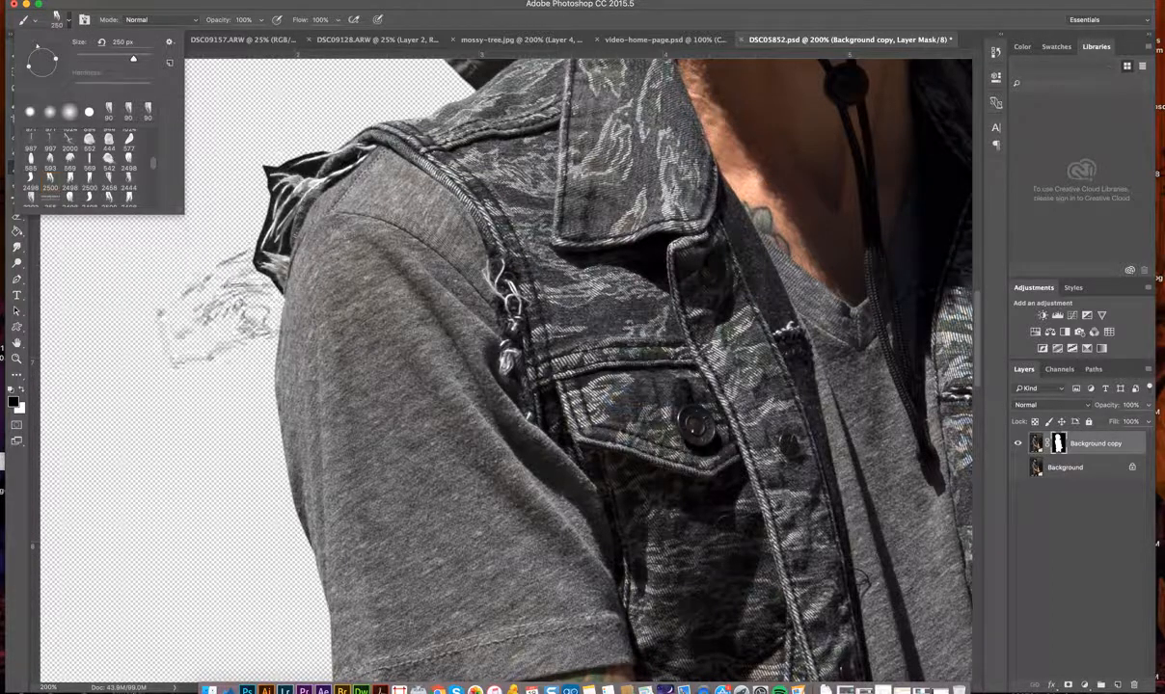
drag(39, 50, 56, 54)
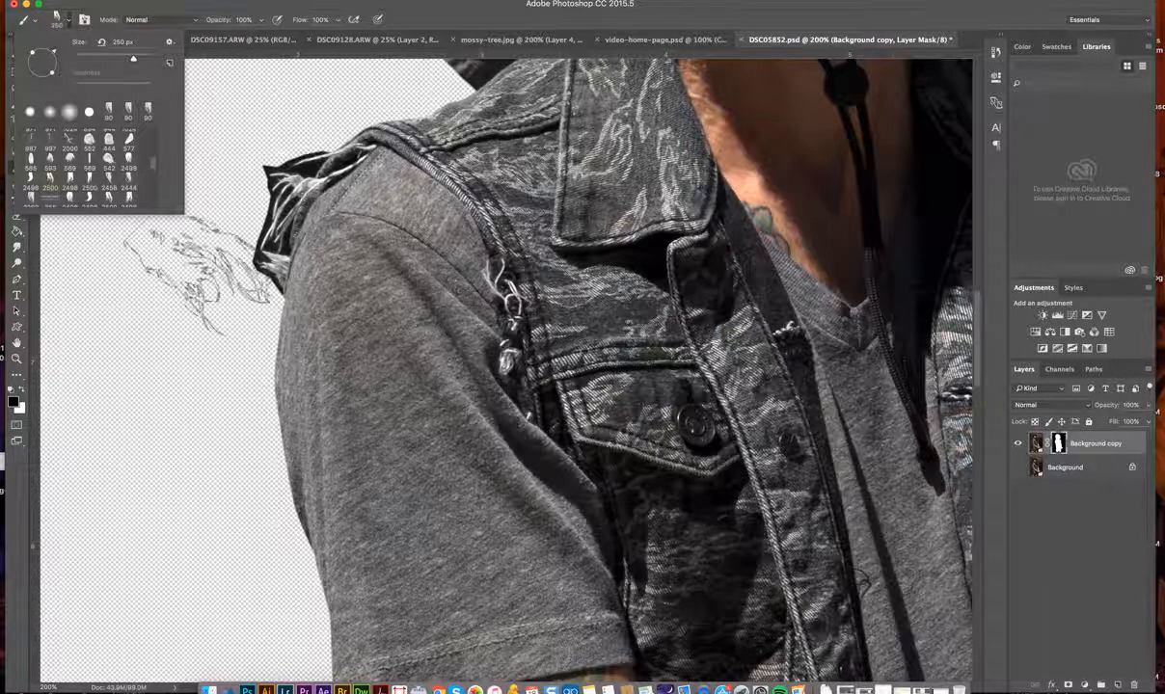
click(120, 275)
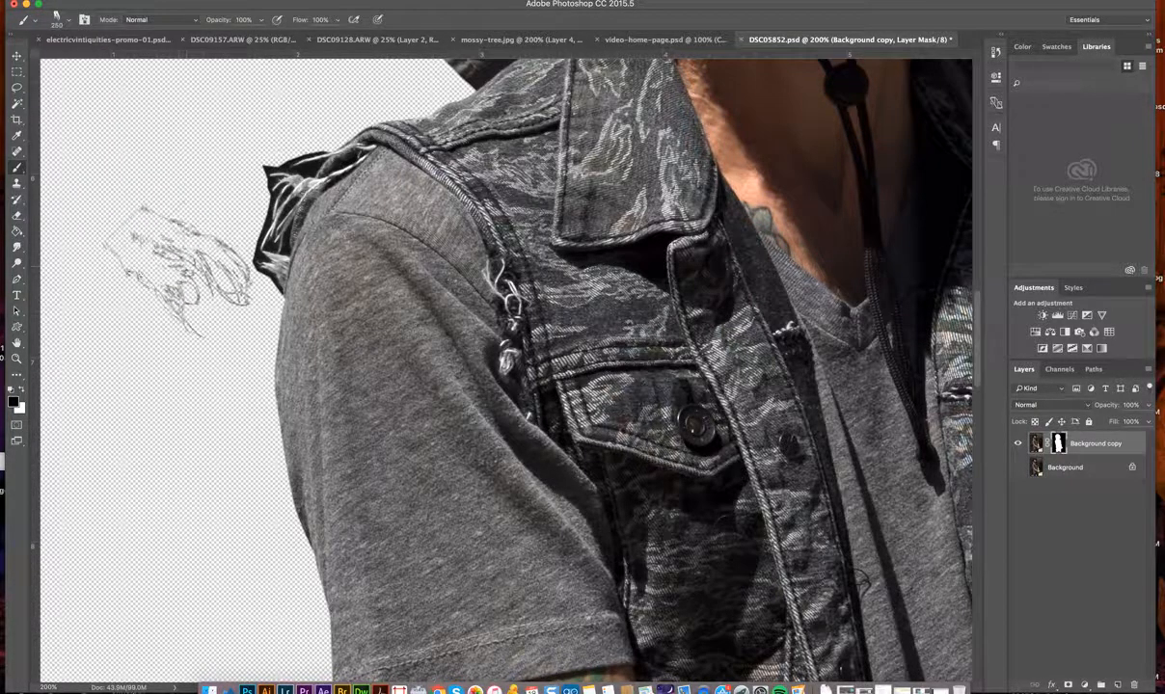
Rotate the 150 px strand tip to nearly horizontal and mask out the dark background around the lowest frayed threads at 700% zoom.
click(16, 357)
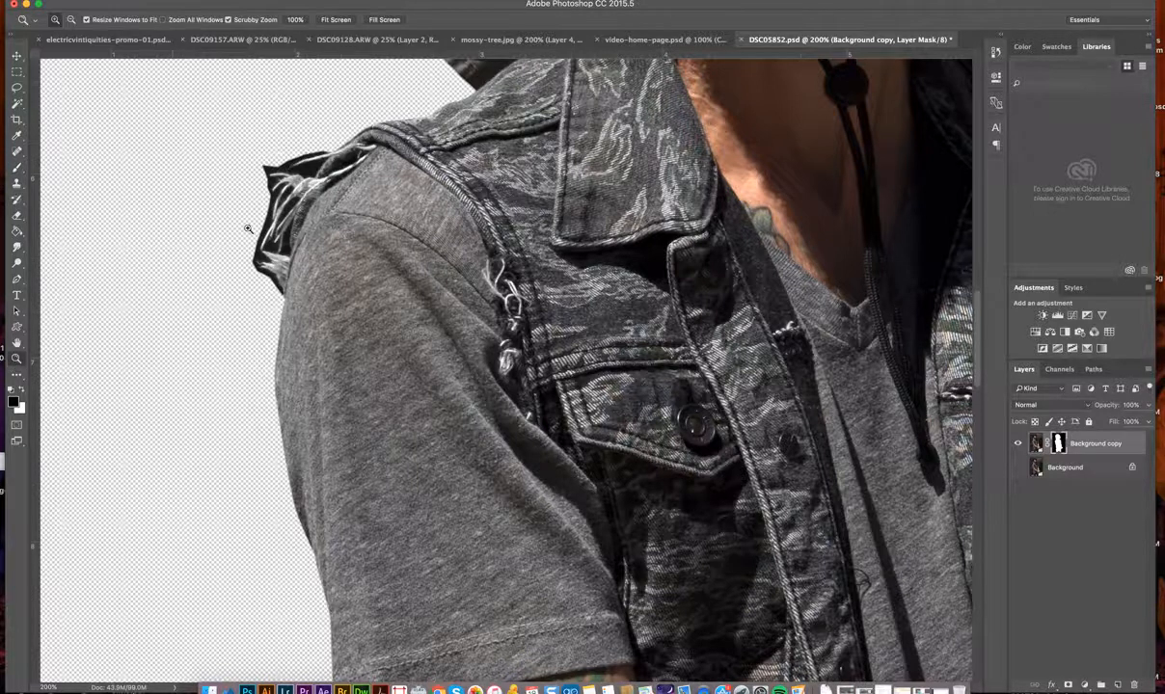
click(286, 248)
click(286, 247)
click(286, 249)
scroll(286, 249, left, 5)
scroll(286, 249, up, 2)
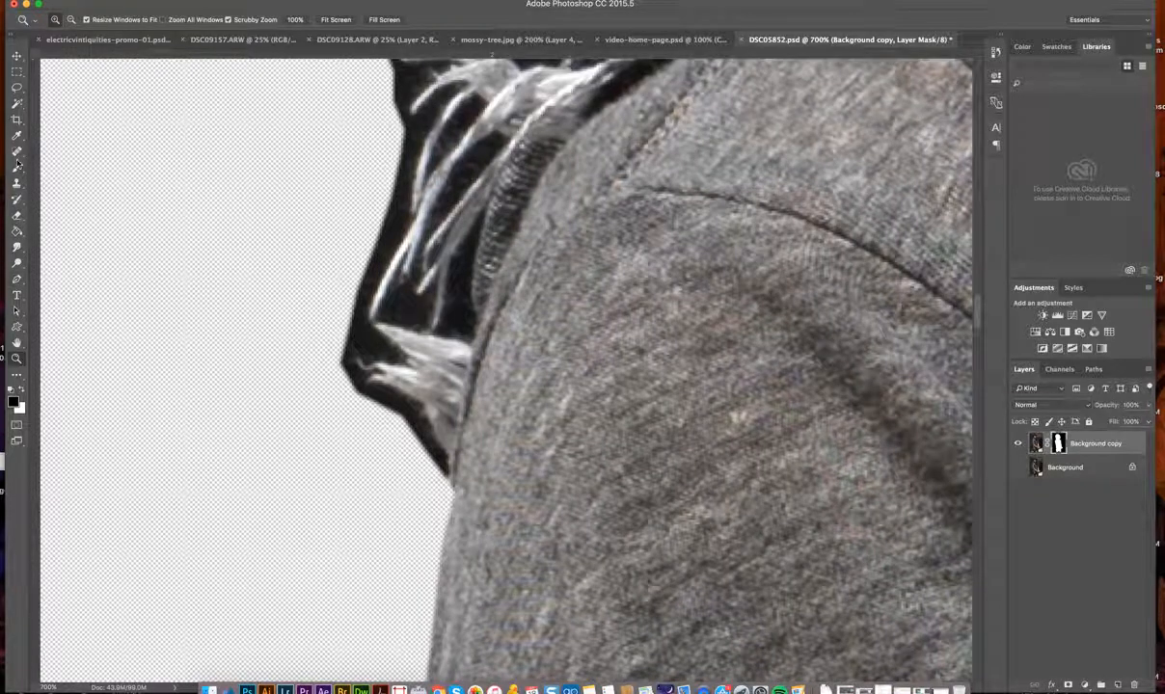
click(16, 165)
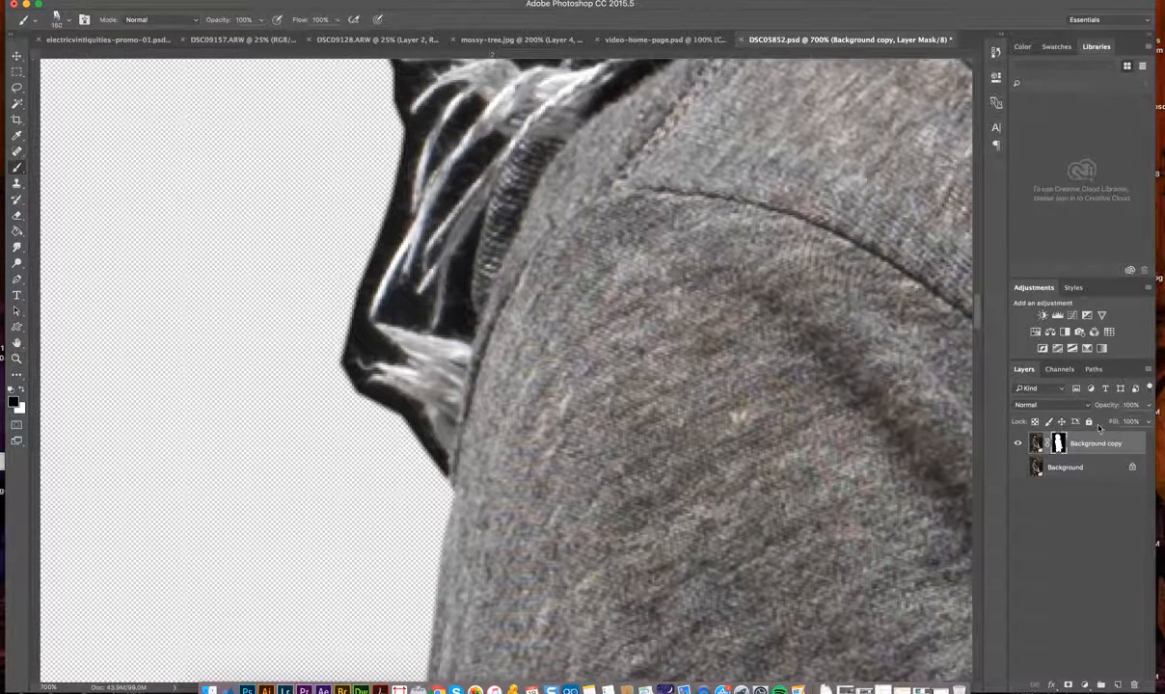
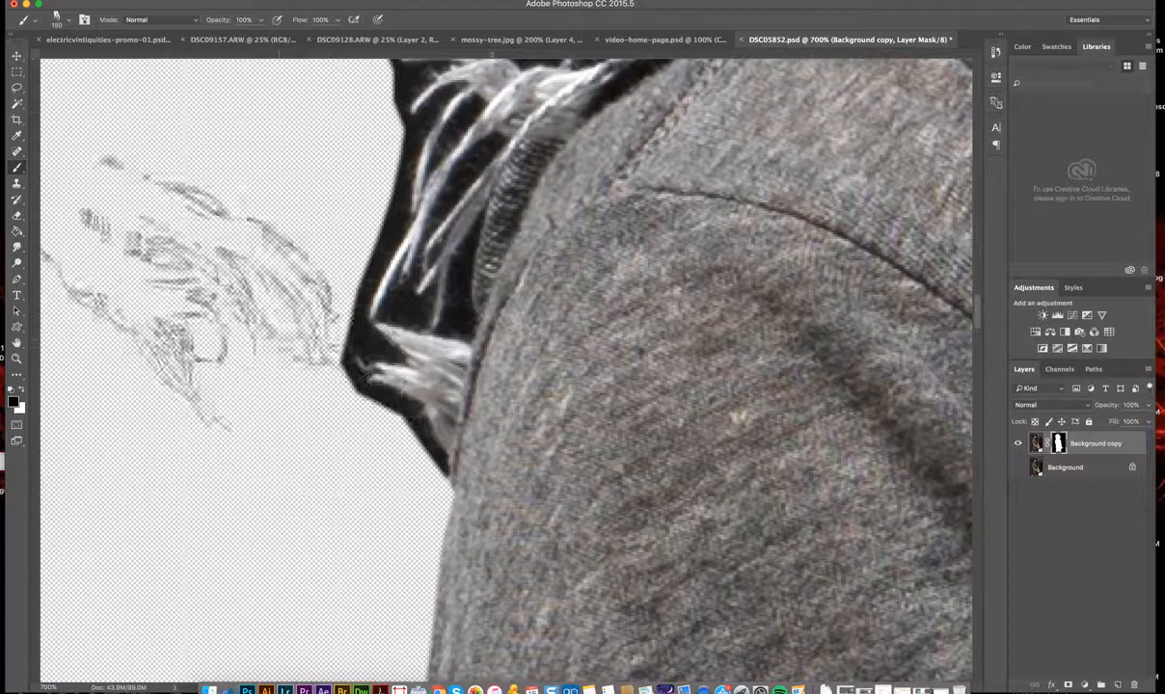
click(68, 21)
key(bracketleft)
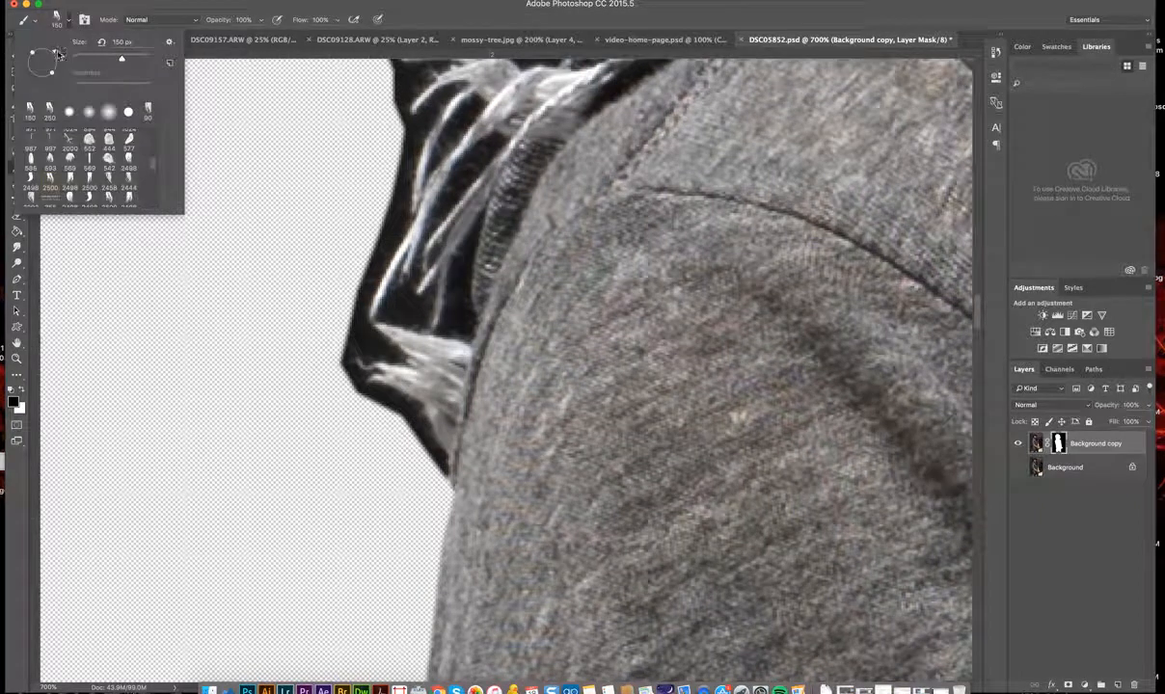
drag(55, 53, 45, 48)
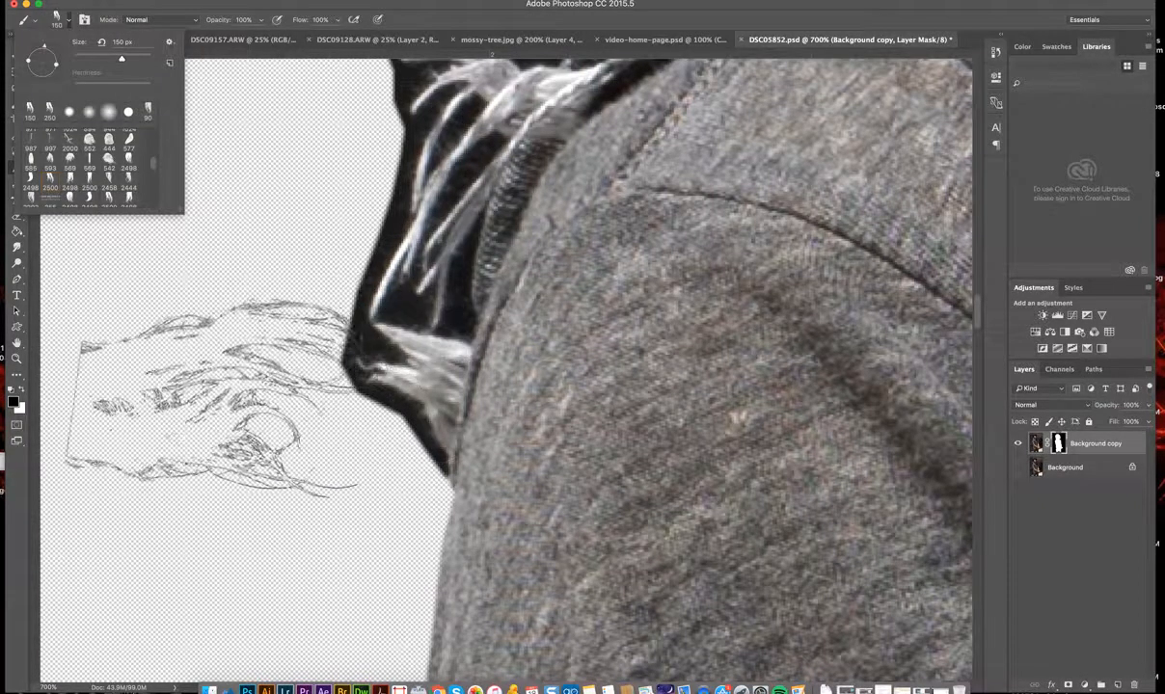
key(Return)
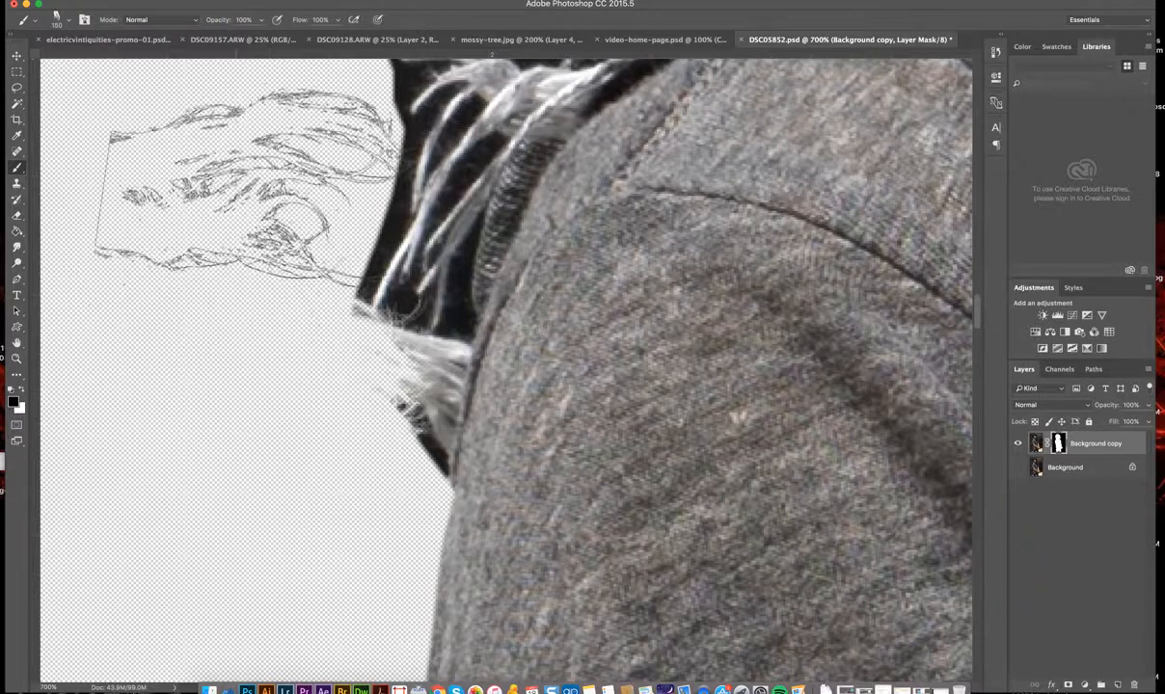
Mask the dark background among the middle and upper frayed threads with the strand brush, reducing it to 70 px.
scroll(286, 178, up, 3)
scroll(287, 178, right, 2)
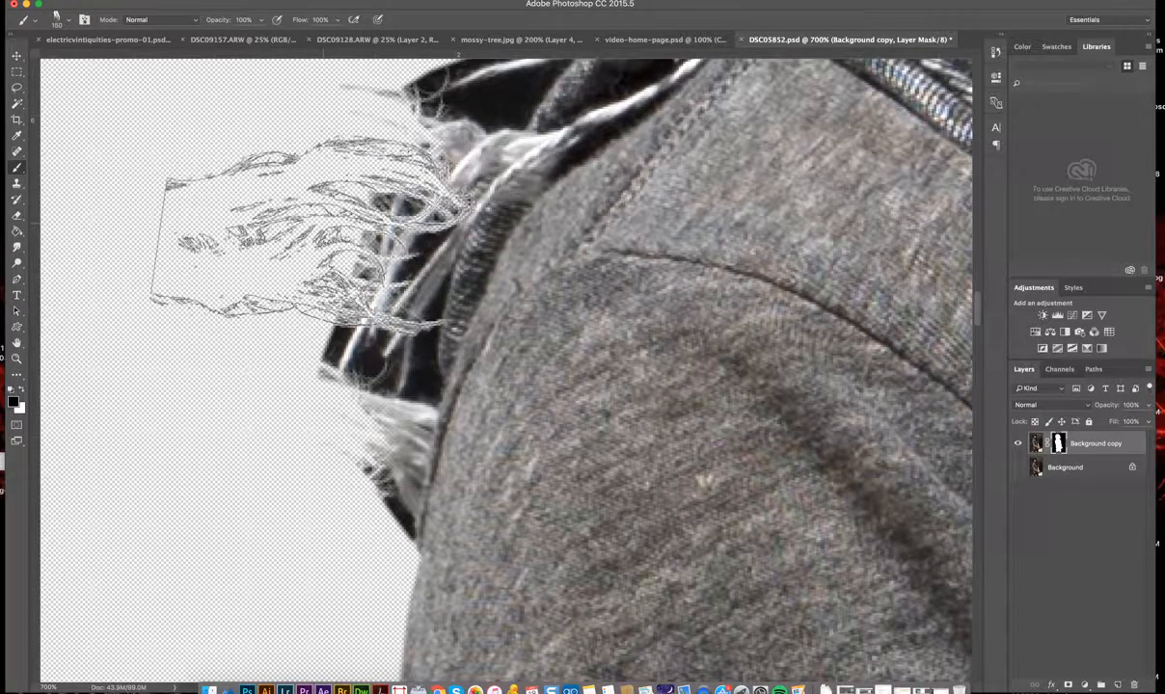
scroll(324, 223, up, 3)
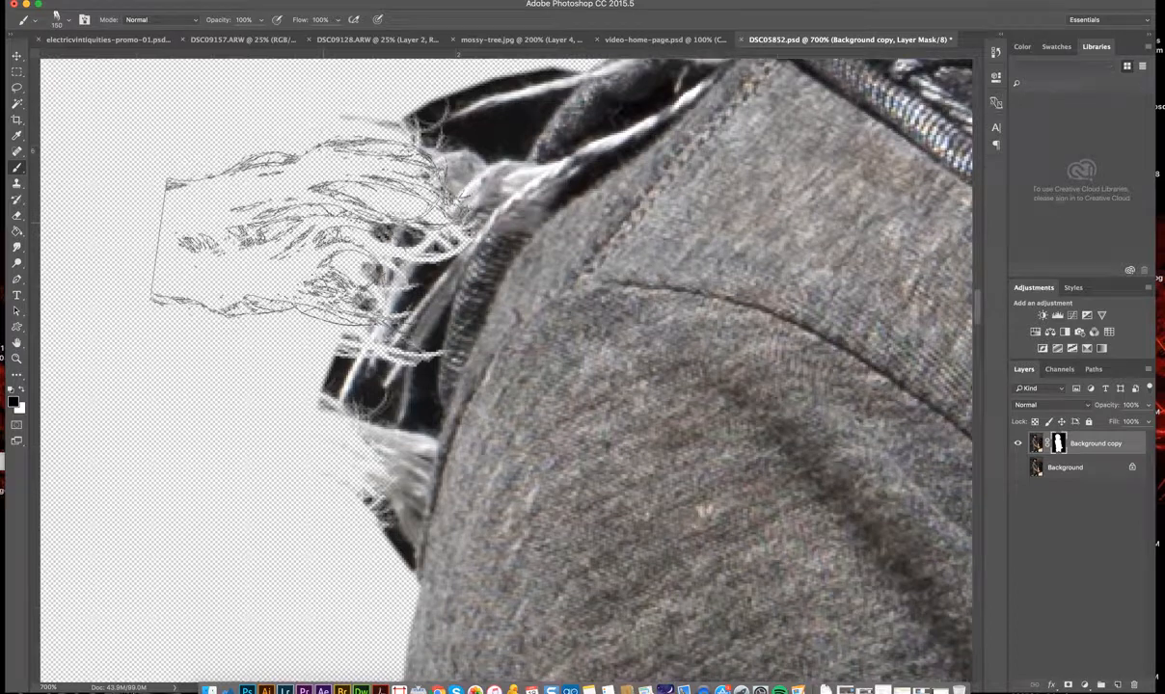
scroll(324, 223, up, 6)
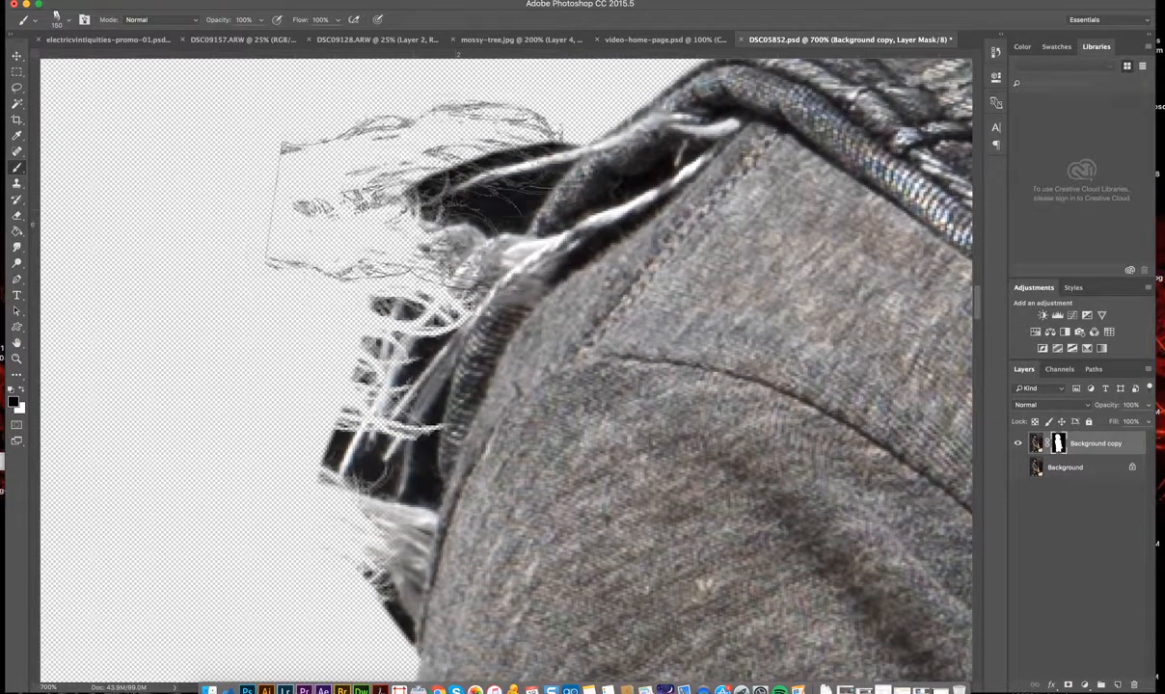
key(bracketleft)
key(bracketleft)
key(bracketleft)
key(bracketleft)
key(bracketleft)
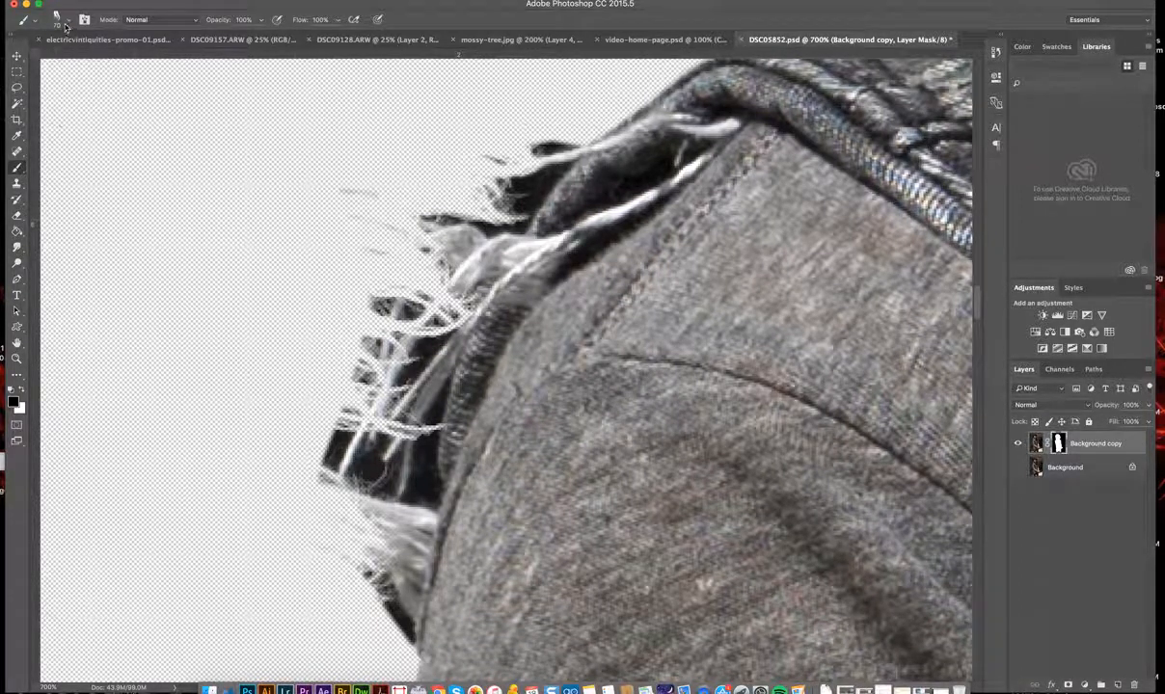
Switch to a small round brush with 50% hardness and paint away the stray wisps outside the frayed threads.
click(60, 19)
click(108, 113)
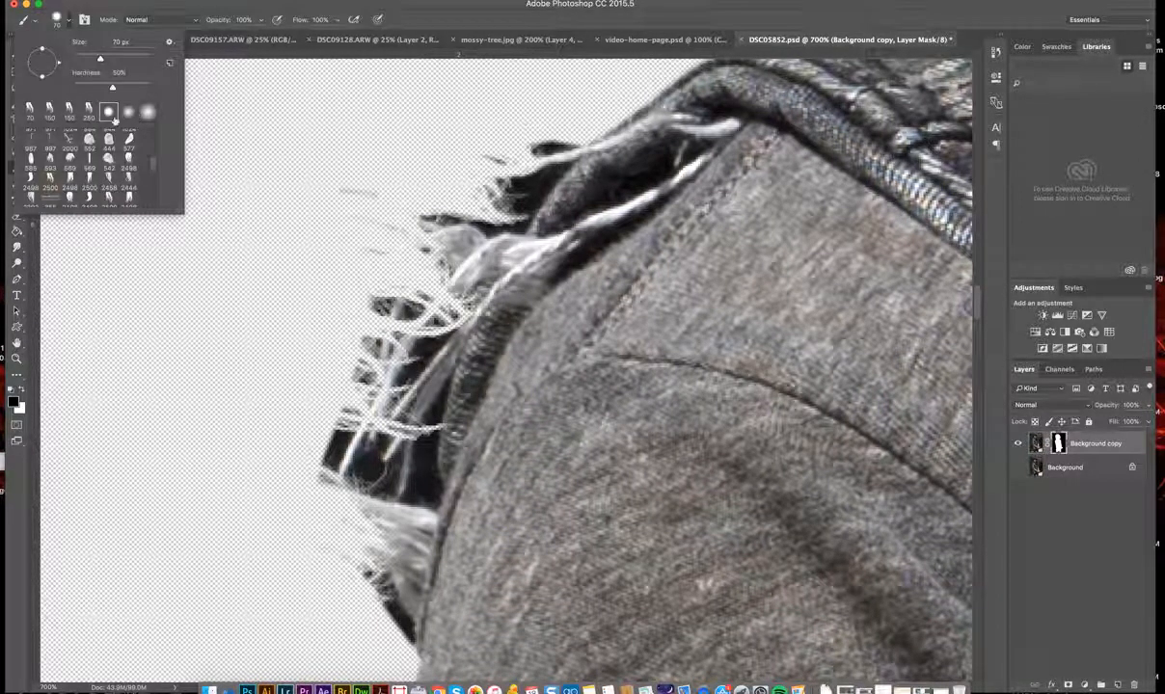
click(195, 301)
key([)
key([)
key([)
key([)
key([)
key([)
key([)
mouse_move(339, 225)
mouse_down()
mouse_move(350, 197)
mouse_move(370, 233)
mouse_up()
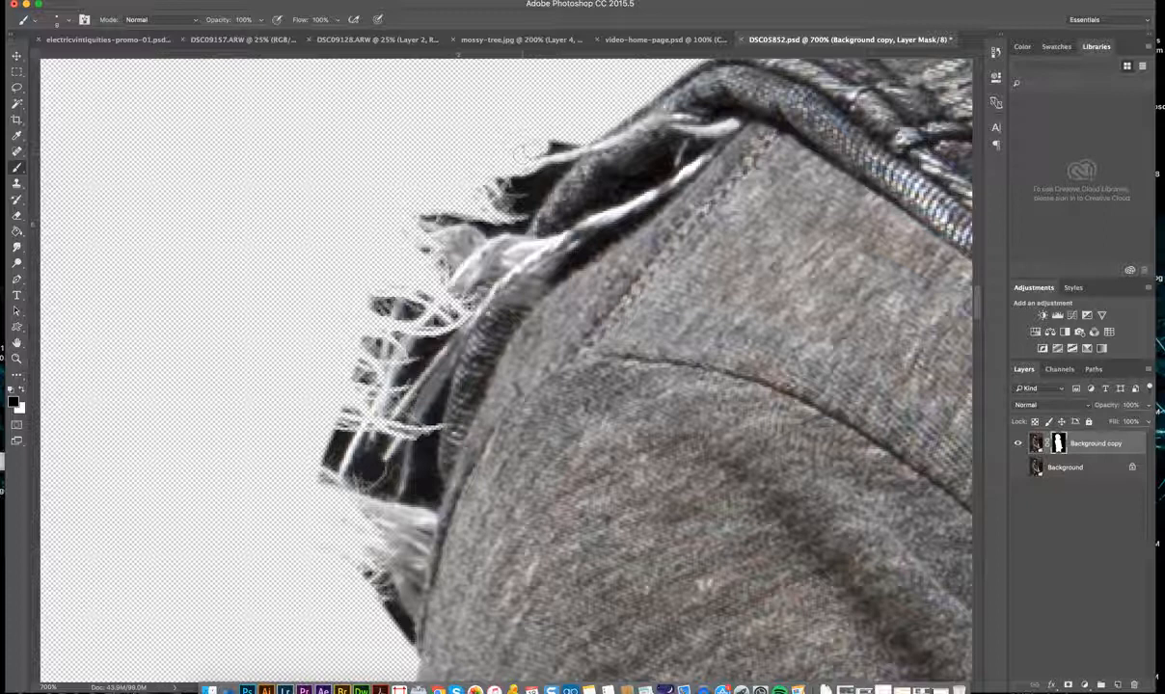
Mask out the dark remnants beside the uppermost frayed threads with the small round brush.
drag(556, 145, 578, 141)
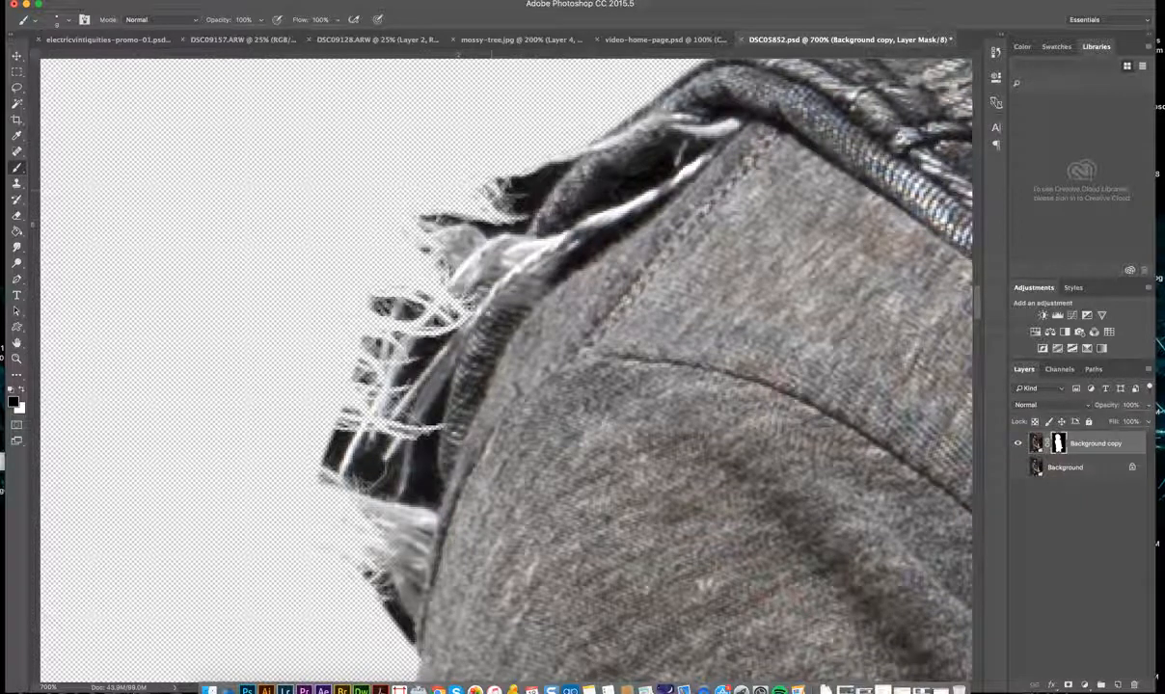
drag(511, 176, 461, 182)
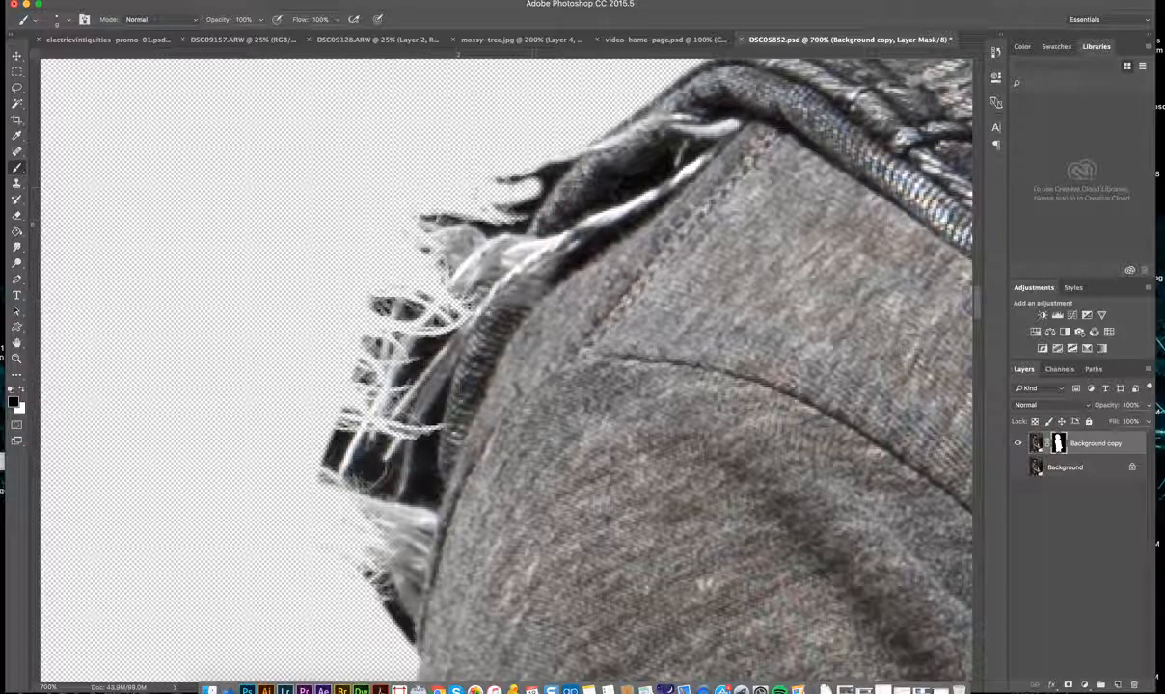
Add a new layer directly beneath the masked cutout and fill it with solid blue using the Paint Bucket.
click(1089, 472)
click(1118, 685)
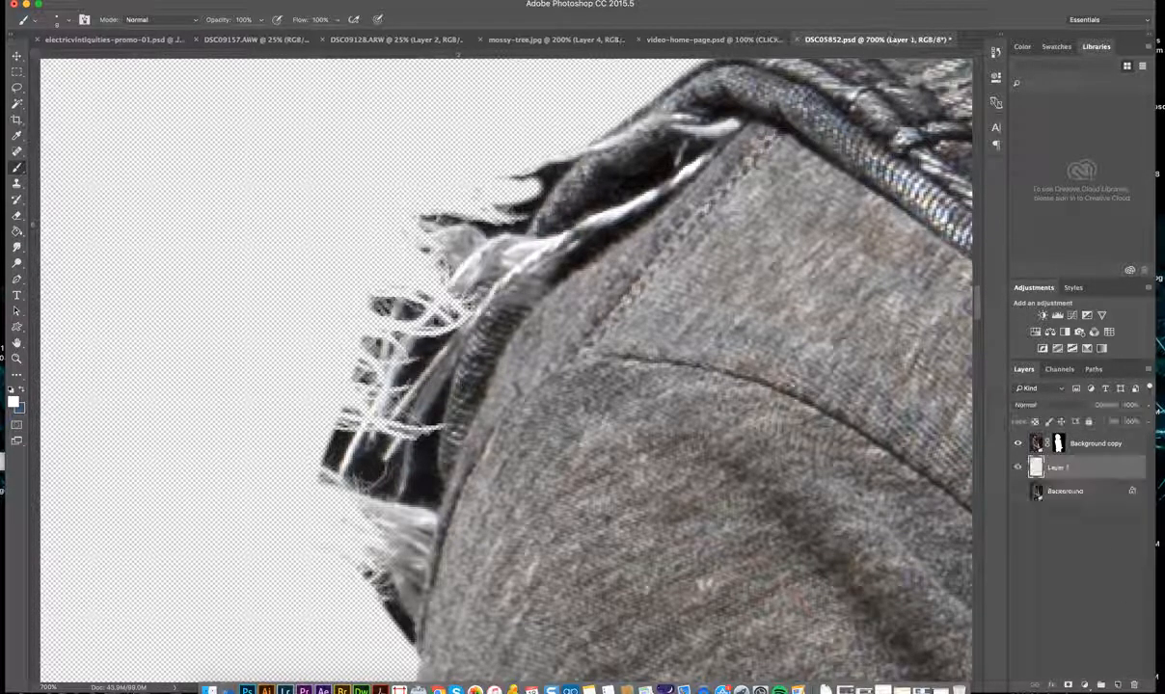
click(16, 231)
click(220, 247)
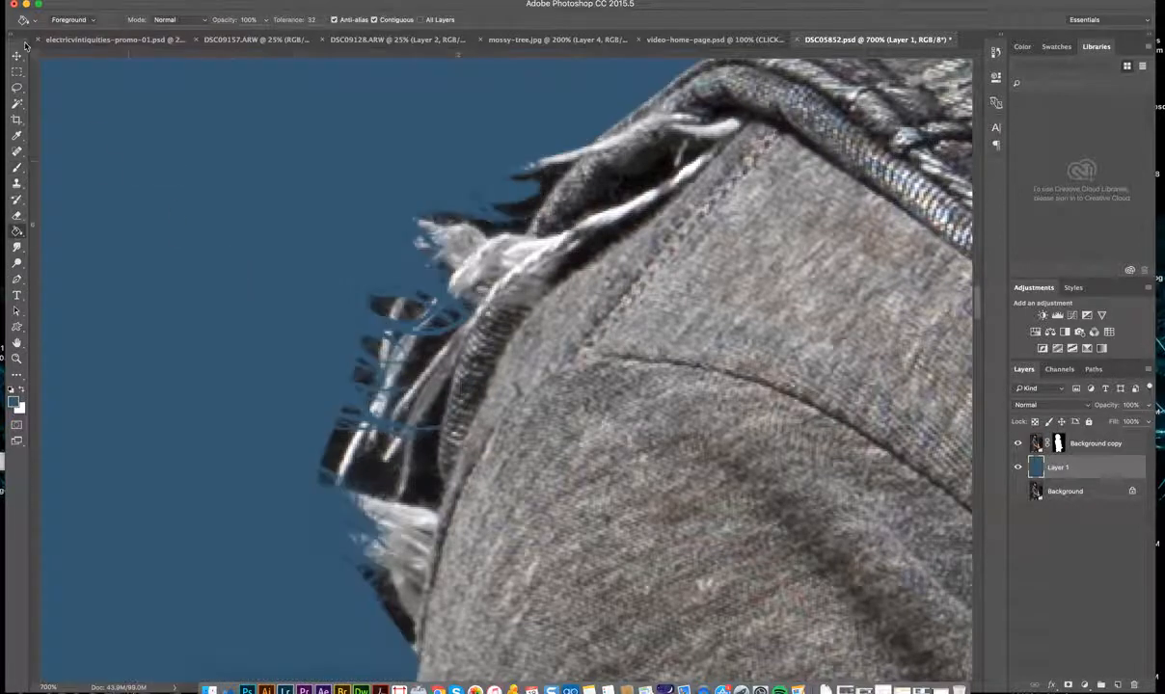
Return to the cutout's layer mask and brush away the dark remnants above the upper thread tuft and the loose middle threads.
click(17, 166)
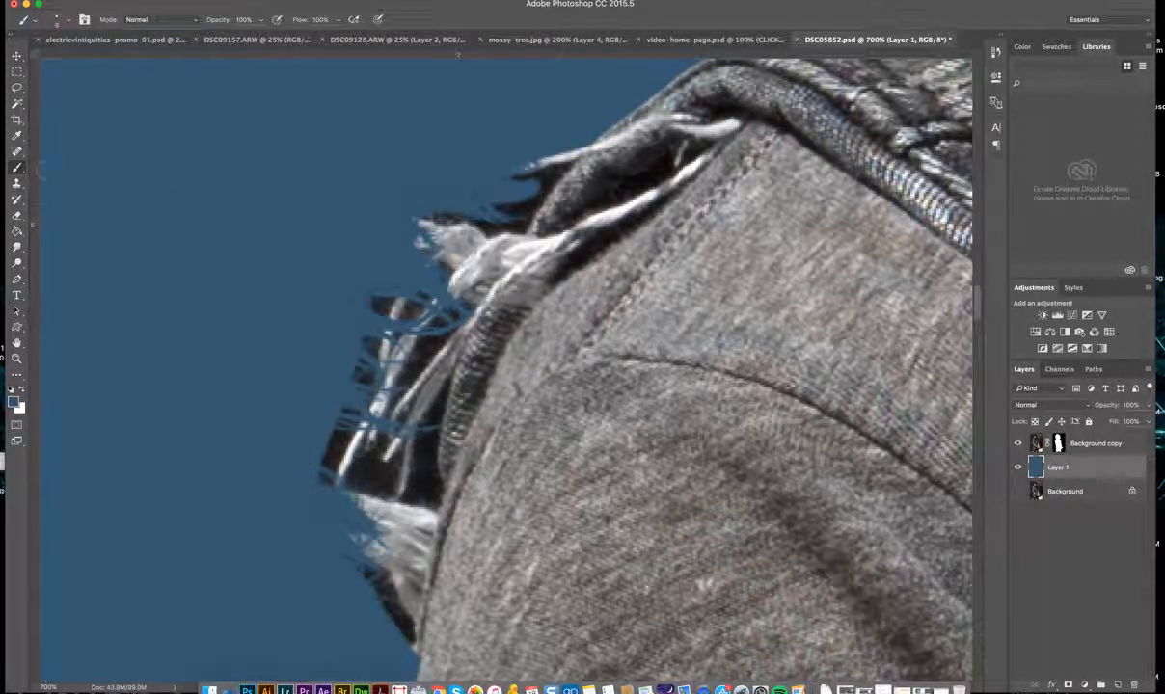
click(1057, 447)
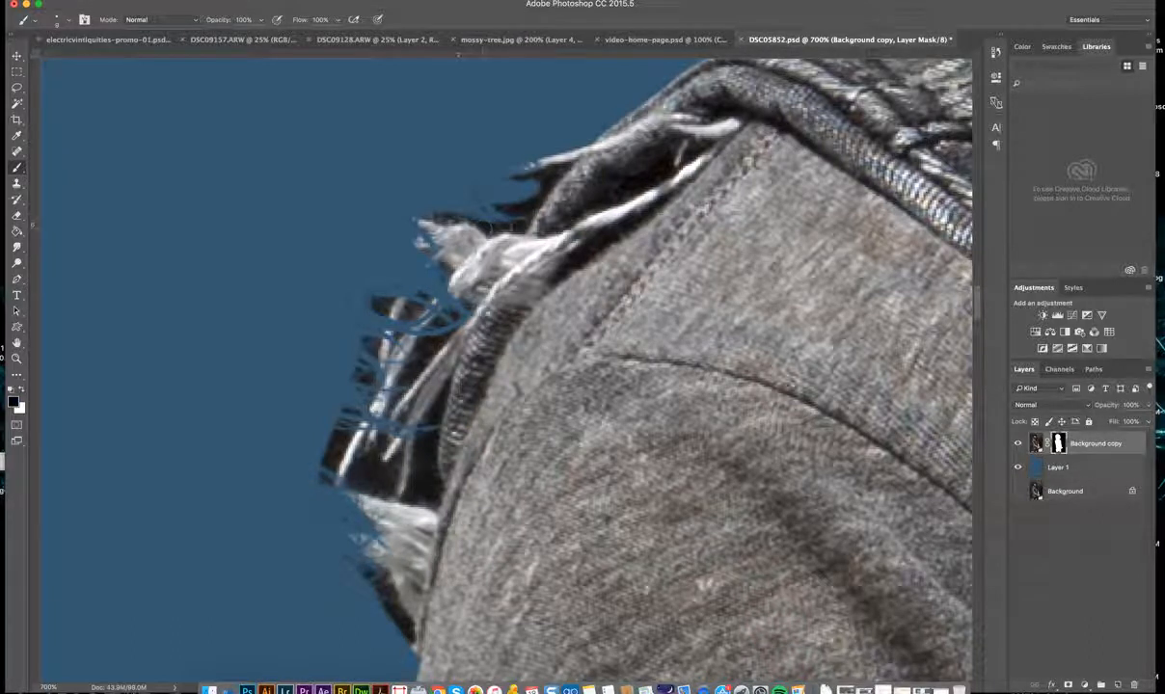
click(506, 224)
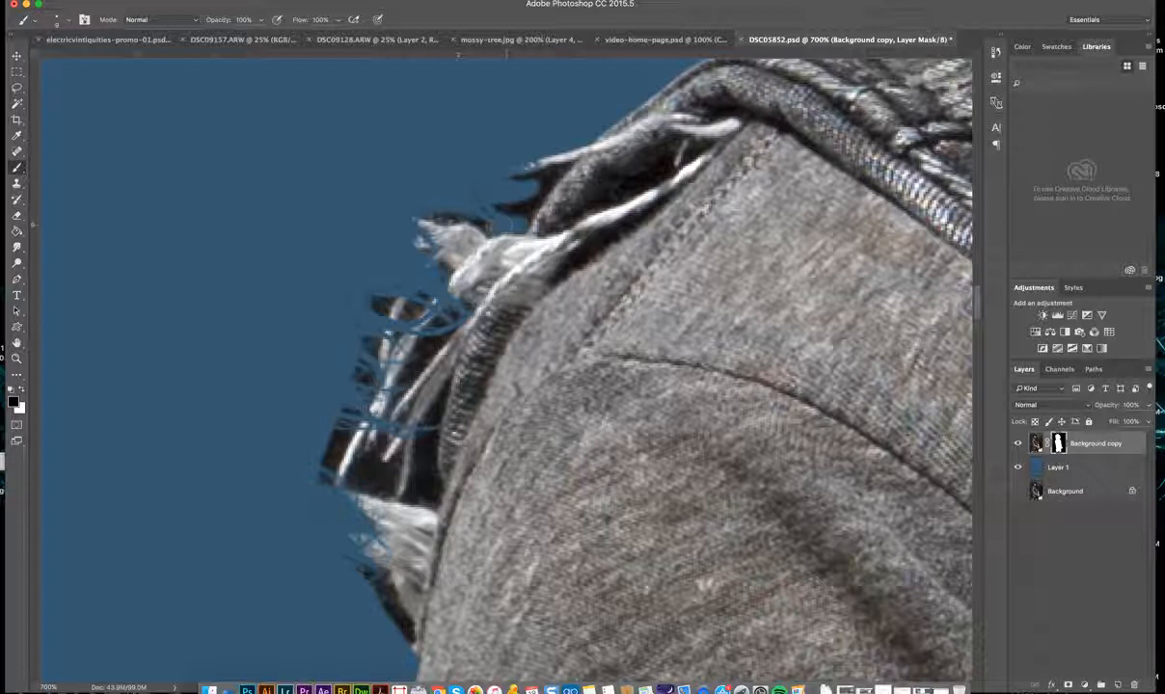
drag(478, 224, 407, 207)
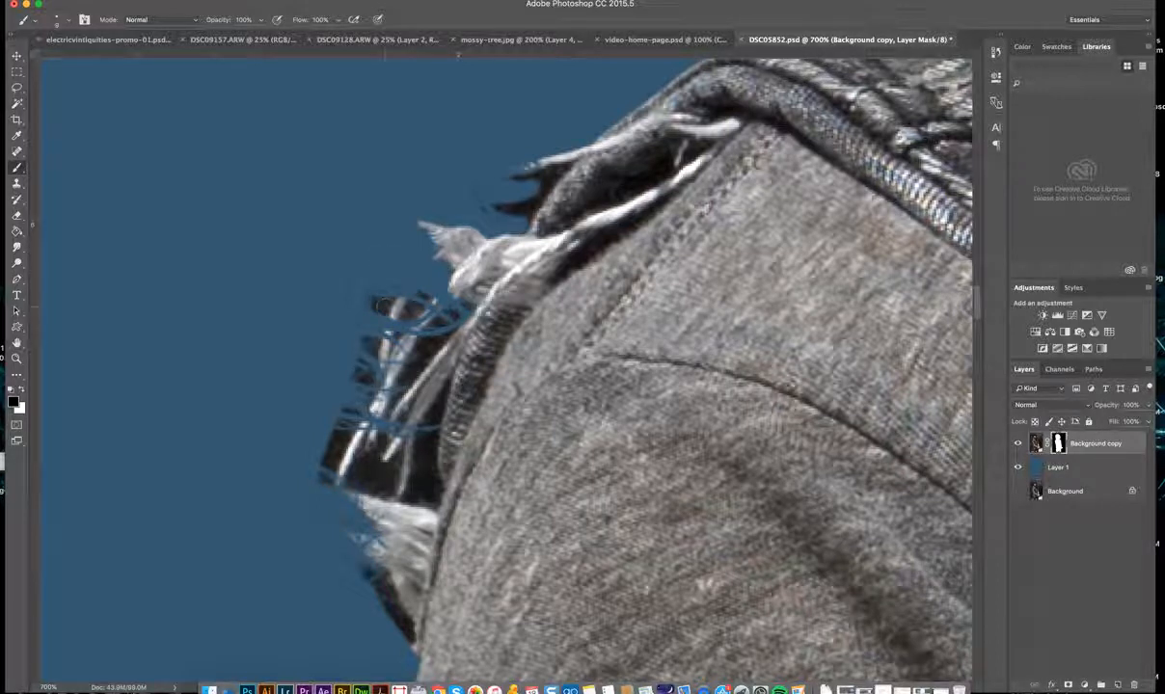
mouse_move(371, 294)
mouse_down()
mouse_move(386, 318)
mouse_move(323, 408)
mouse_move(325, 447)
mouse_move(393, 429)
mouse_move(399, 289)
mouse_up()
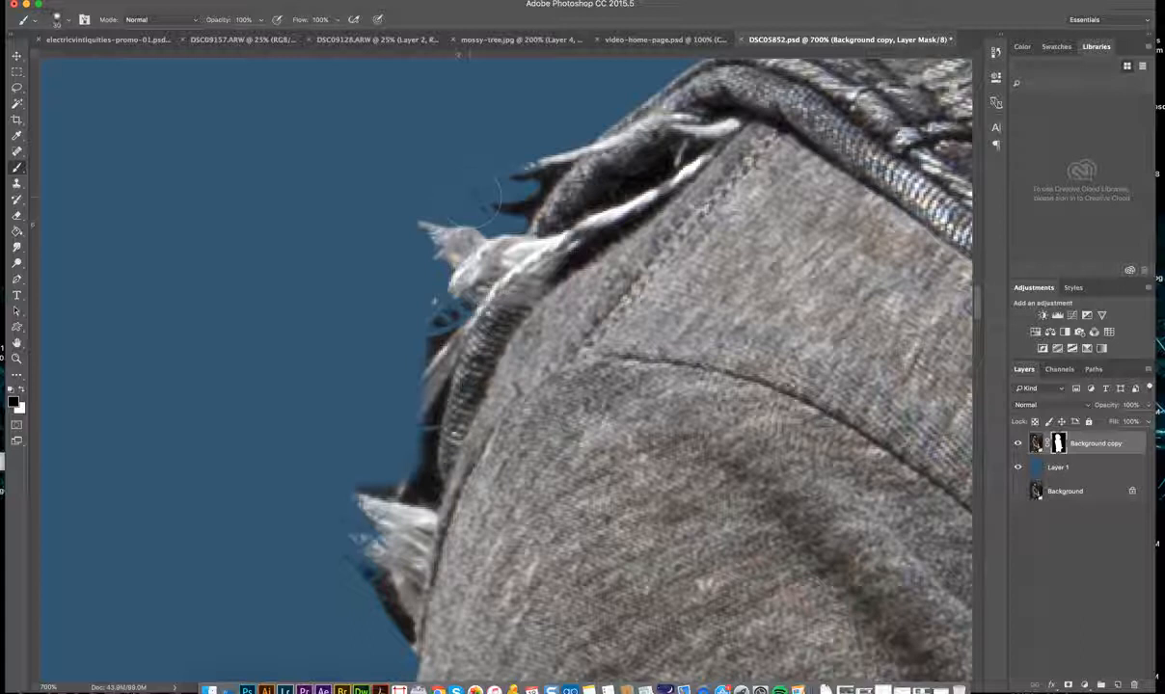
Shrink the brush to 5 px and mask out the dark remnants between the uppermost thread and the tuft beneath it.
key(bracketleft)
key(bracketleft)
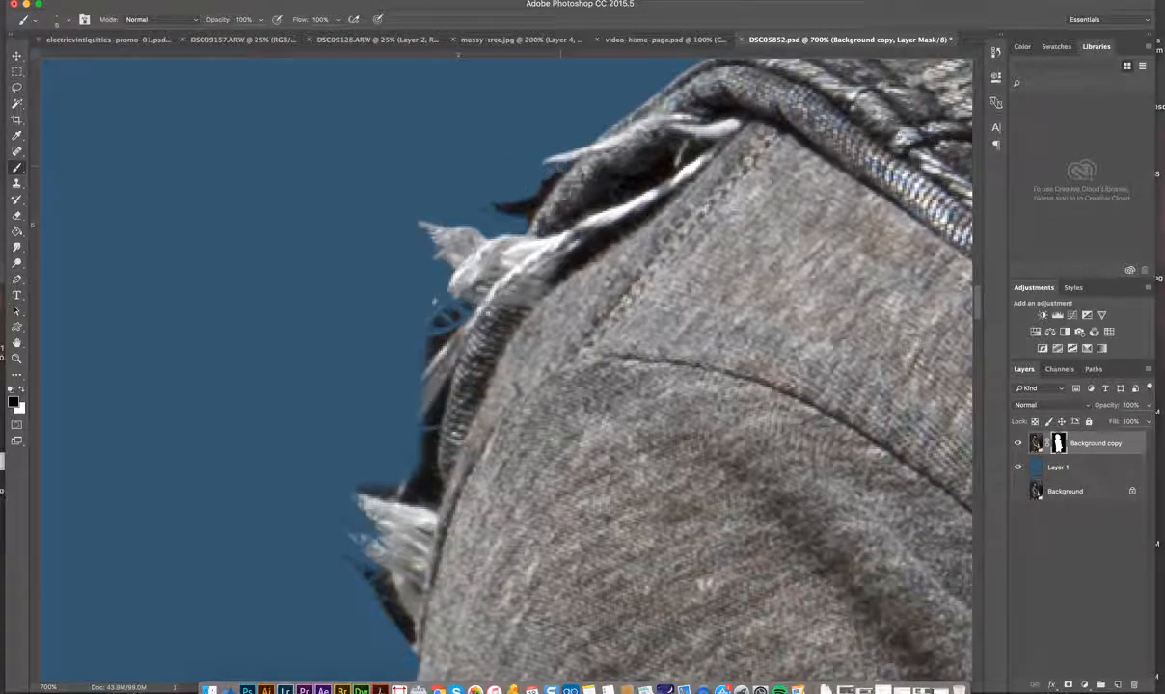
drag(558, 170, 530, 219)
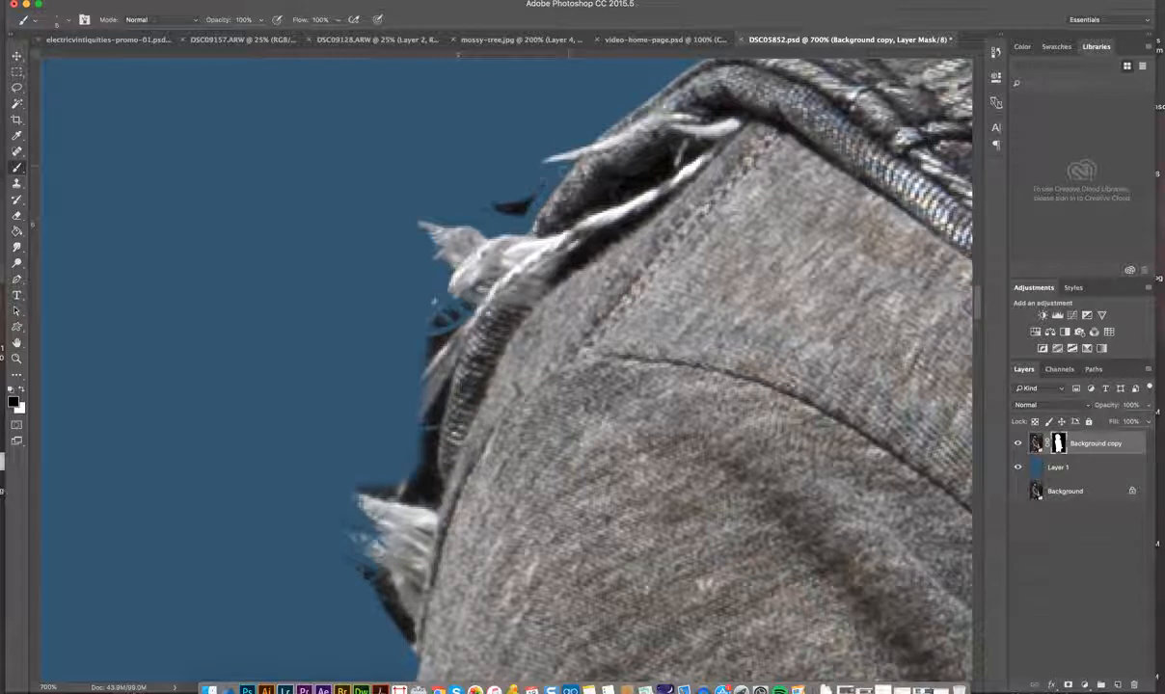
click(526, 203)
click(501, 207)
drag(509, 205, 490, 220)
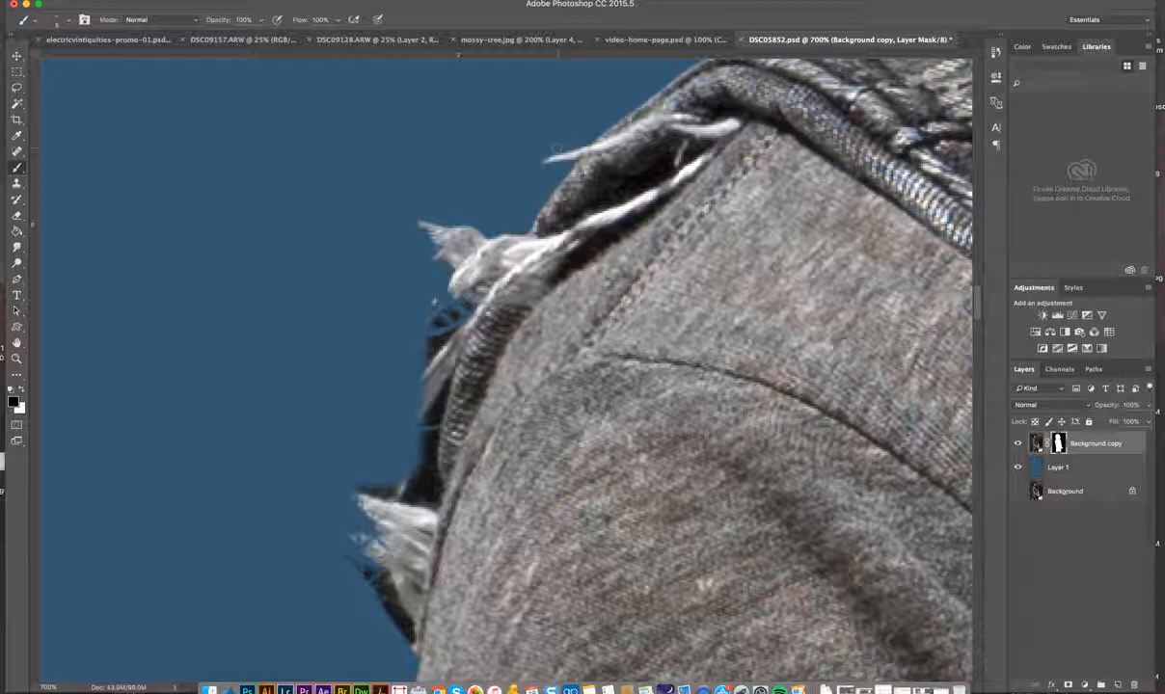
key(v)
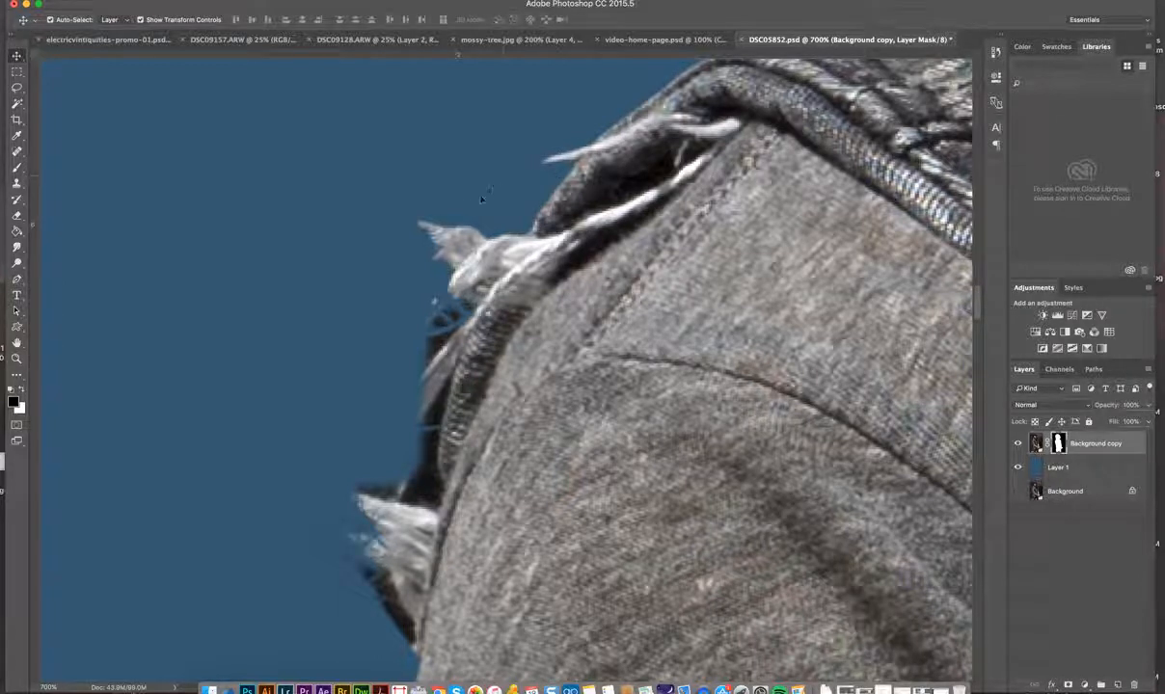
click(17, 216)
key(bracketleft)
key(bracketleft)
key(bracketleft)
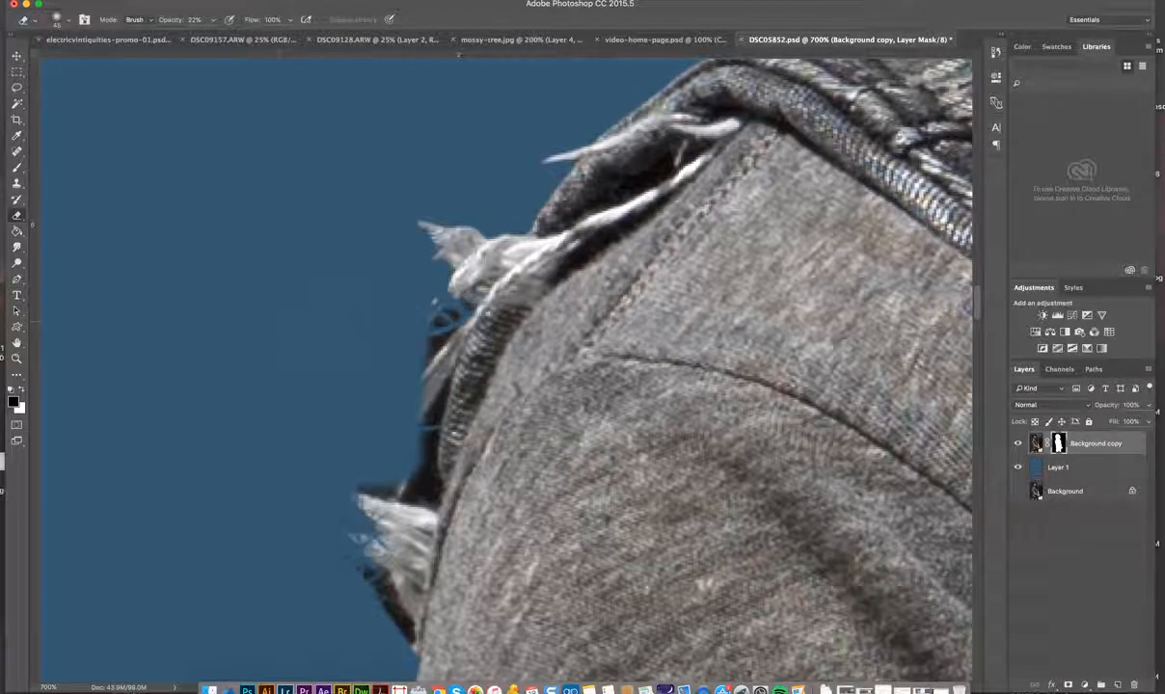
key(bracketleft)
key(b)
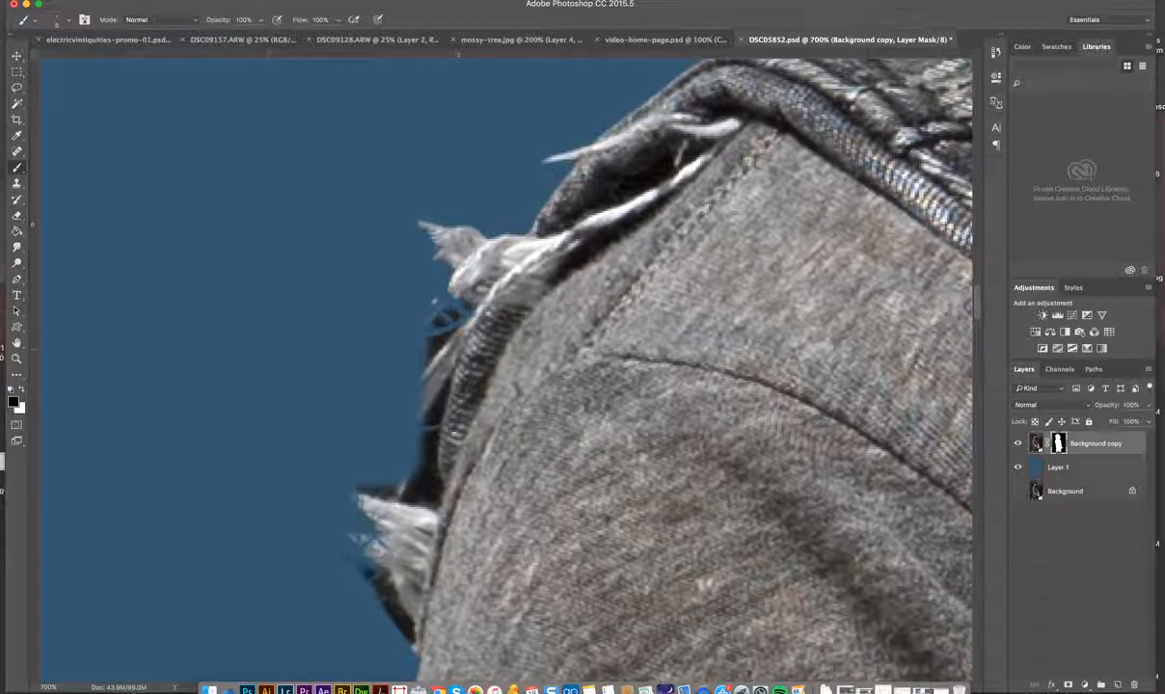
Enlarge the brush to 8 px and mask out the dark background along the sleeve edge between the upper and lowest thread tufts.
key(bracketright)
key(bracketright)
key(bracketright)
mouse_move(436, 302)
mouse_down()
mouse_move(428, 312)
mouse_move(439, 294)
mouse_move(461, 312)
mouse_move(434, 307)
mouse_move(409, 381)
mouse_up()
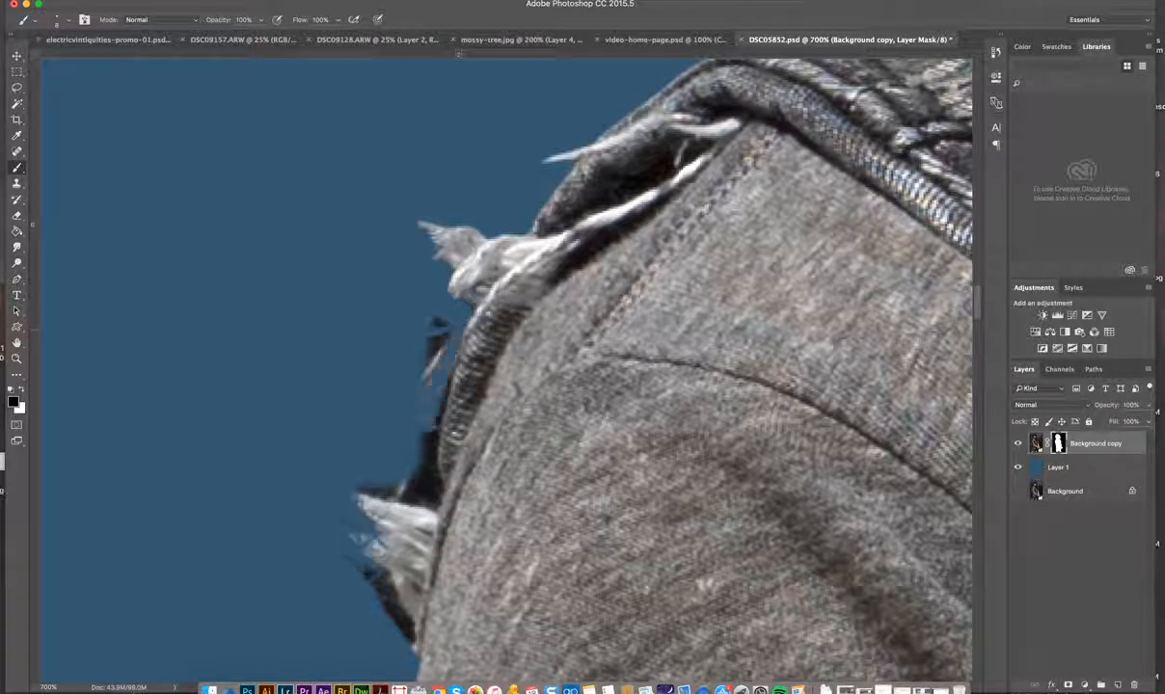
mouse_move(427, 319)
mouse_down()
mouse_move(453, 335)
mouse_move(405, 413)
mouse_move(415, 393)
mouse_up()
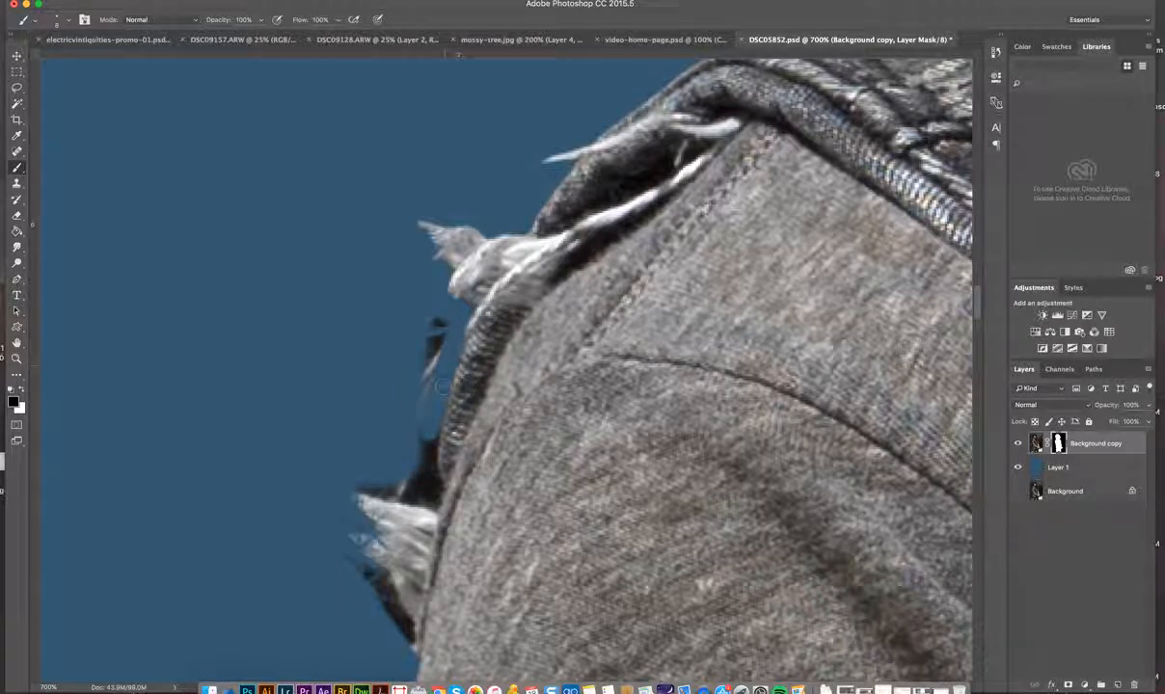
mouse_move(436, 430)
mouse_down()
mouse_move(437, 490)
mouse_move(434, 427)
mouse_up()
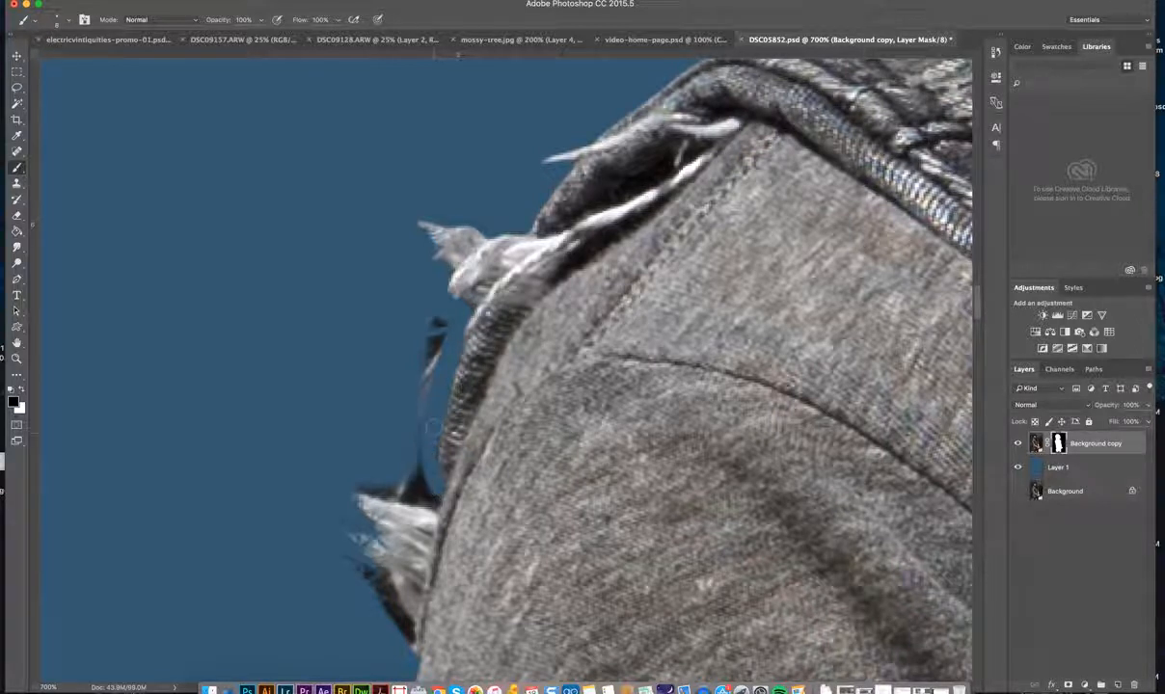
Mask out the remaining dark flecks beside the sleeve and clean the outline of the lowest thread tuft.
drag(424, 487, 405, 476)
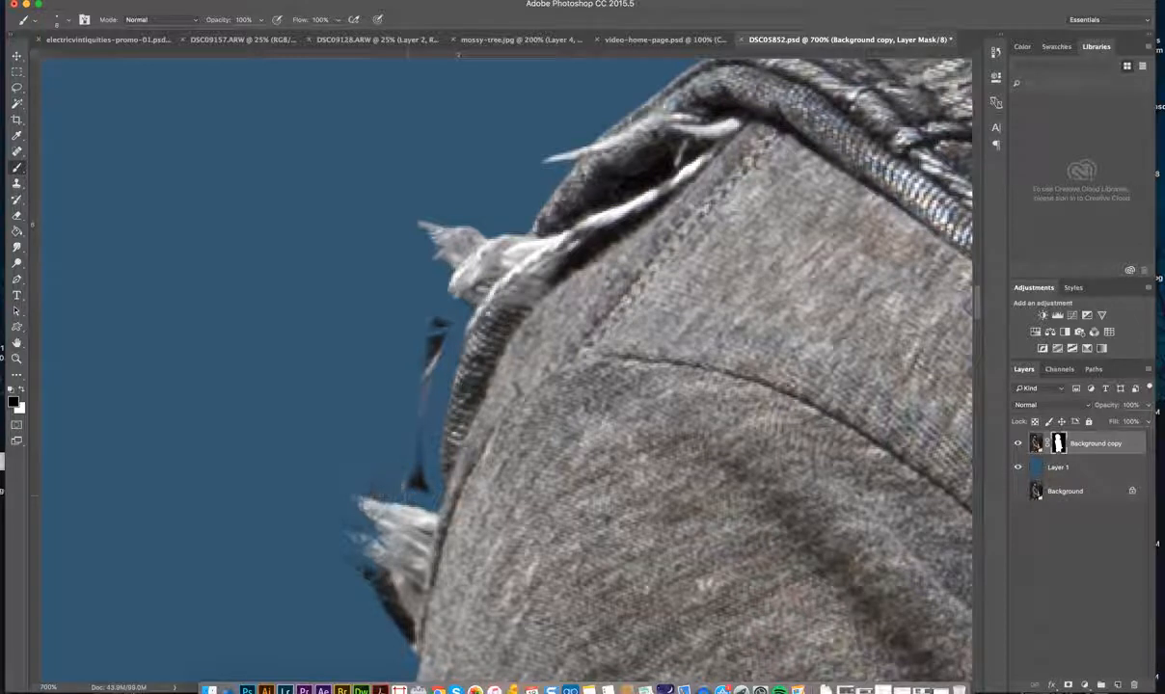
mouse_move(359, 496)
mouse_down()
mouse_move(405, 444)
mouse_move(432, 490)
mouse_up()
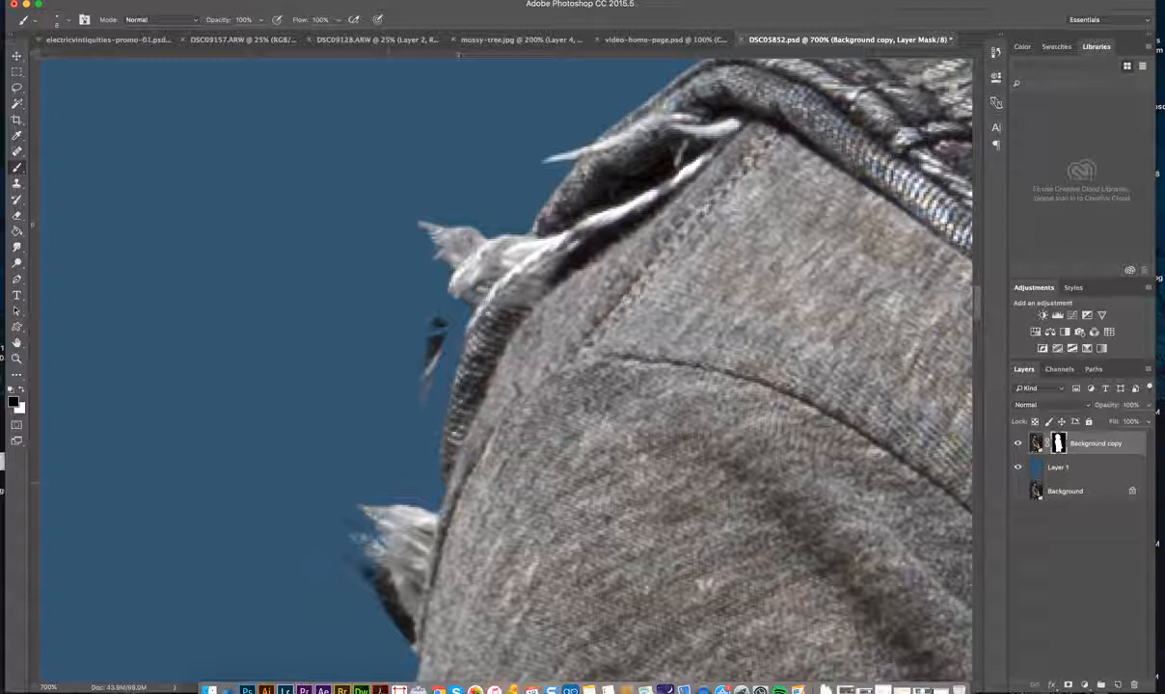
mouse_move(405, 347)
mouse_down()
mouse_move(417, 319)
mouse_move(424, 337)
mouse_up()
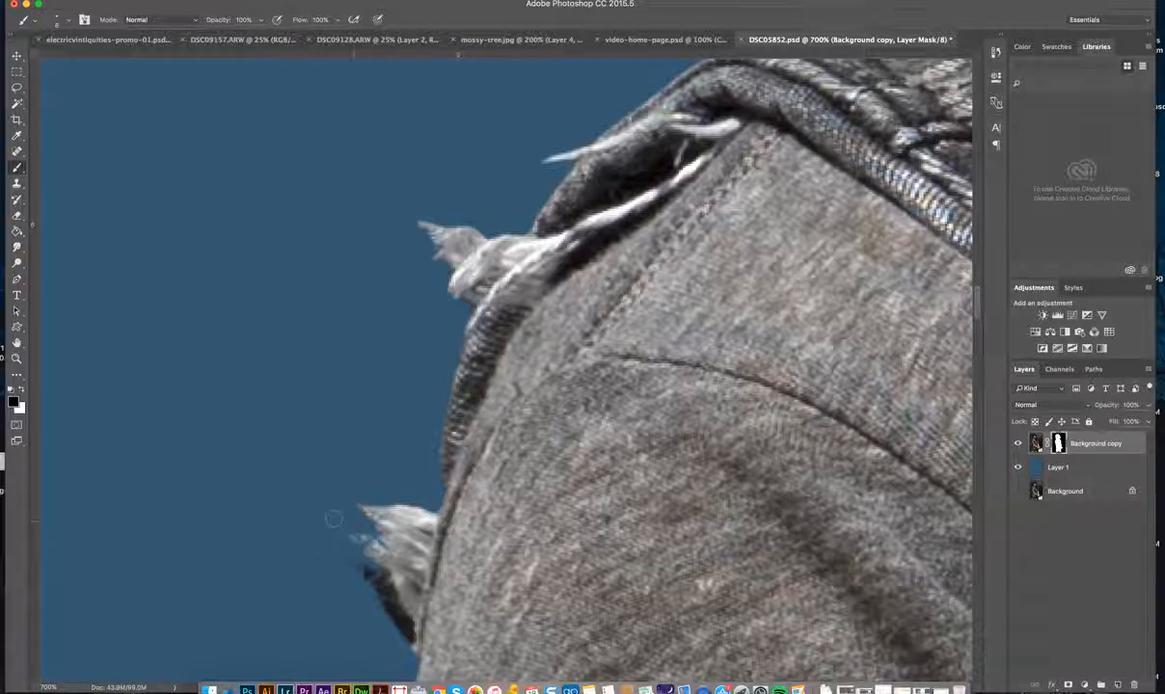
drag(349, 516, 368, 585)
mouse_move(361, 532)
mouse_down()
mouse_move(395, 627)
mouse_move(381, 589)
mouse_up()
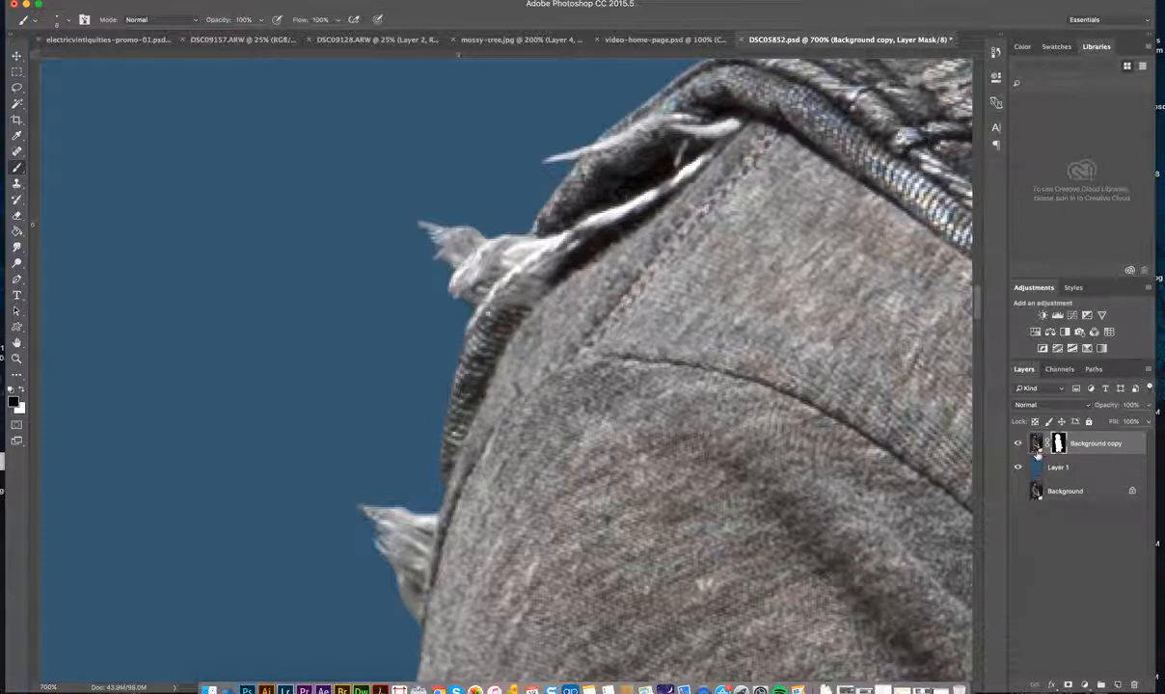
Add an empty layer above the blue fill and sample the light grey of the frayed threads as its paint colour.
click(1080, 469)
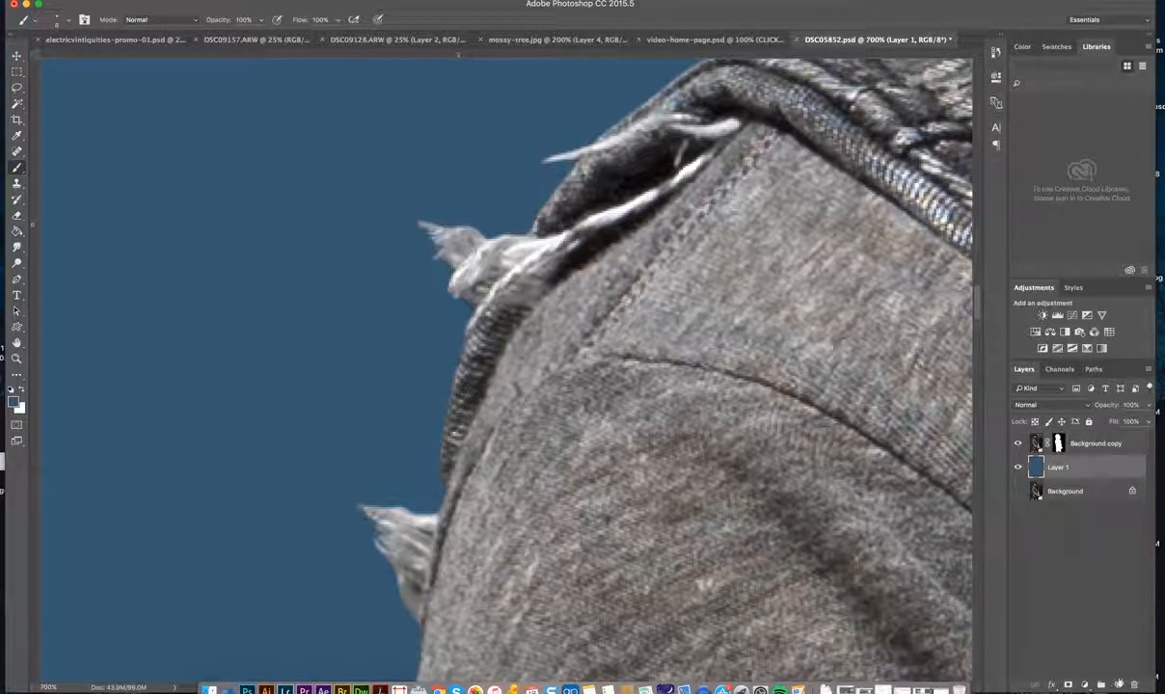
click(1118, 685)
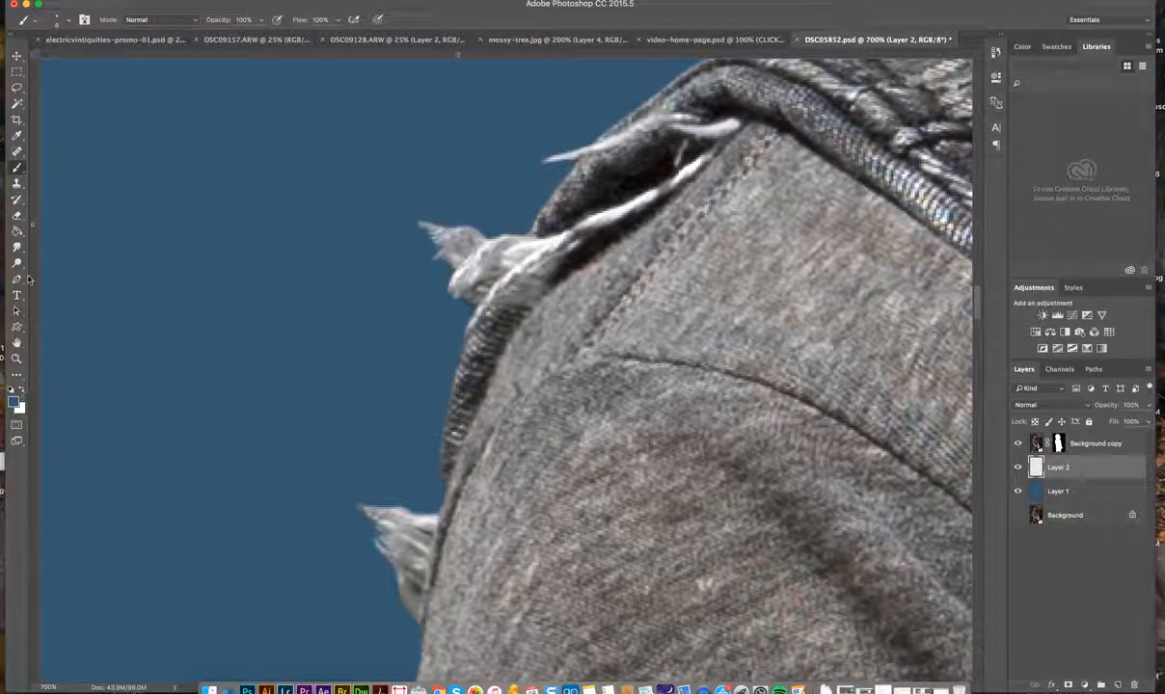
click(18, 135)
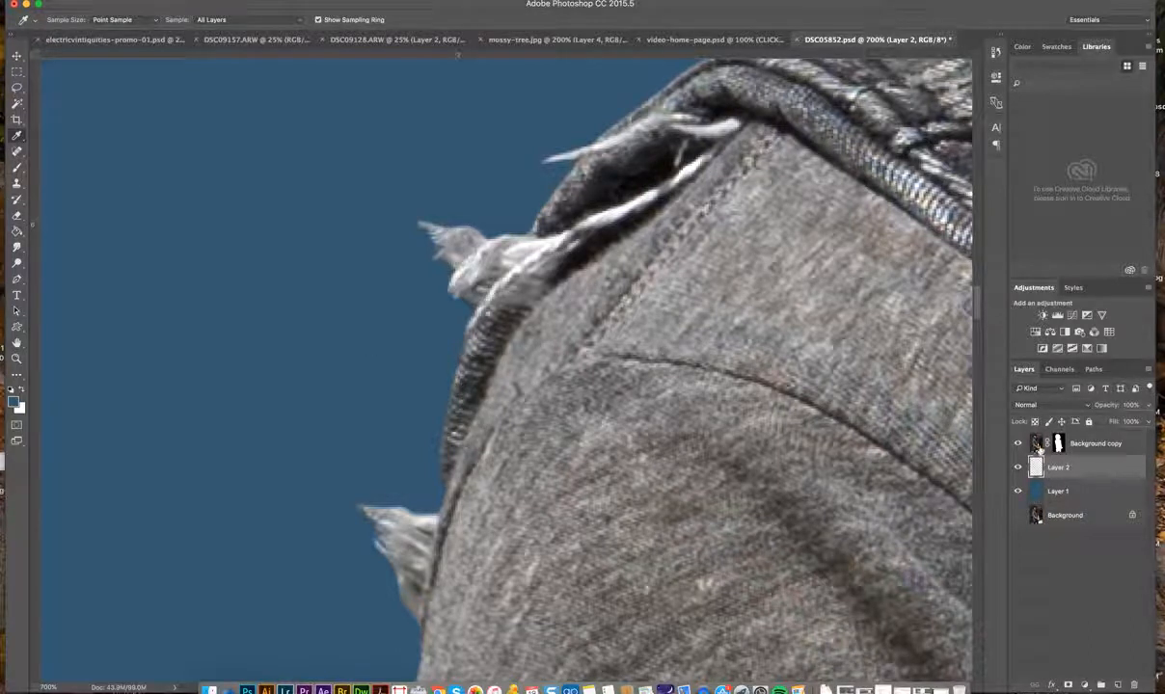
click(1091, 446)
click(1035, 444)
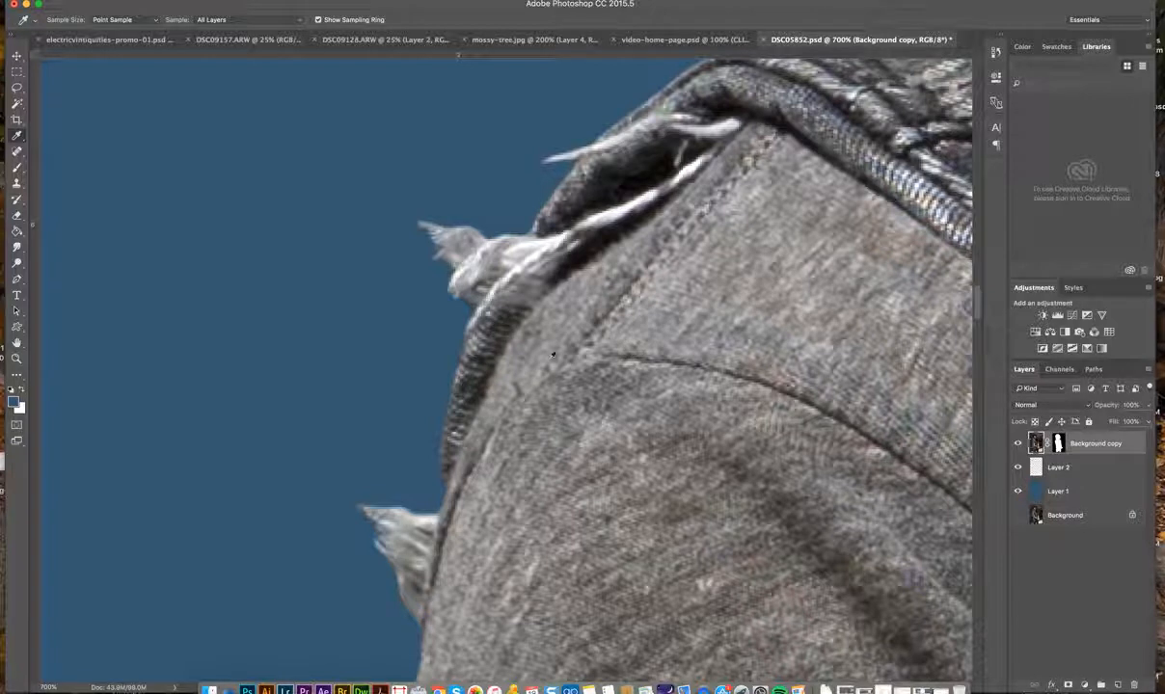
click(477, 254)
click(1060, 468)
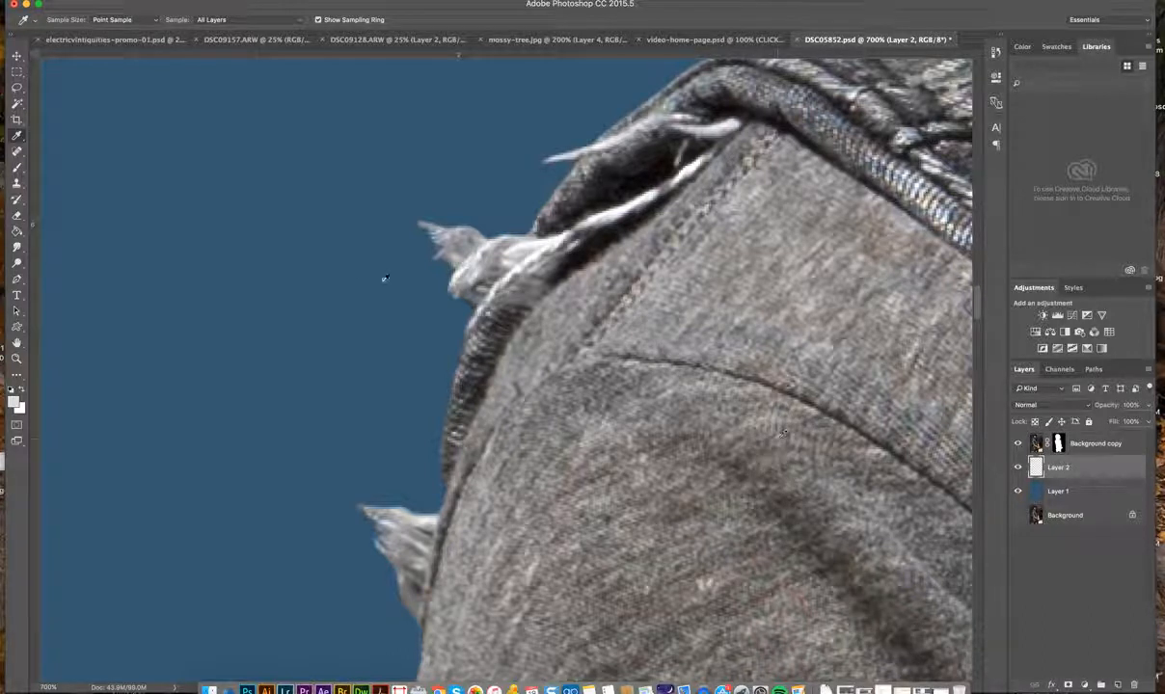
Choose the 70 px strand brush and rotate its tip so the strands point outward from the shoulder.
click(17, 166)
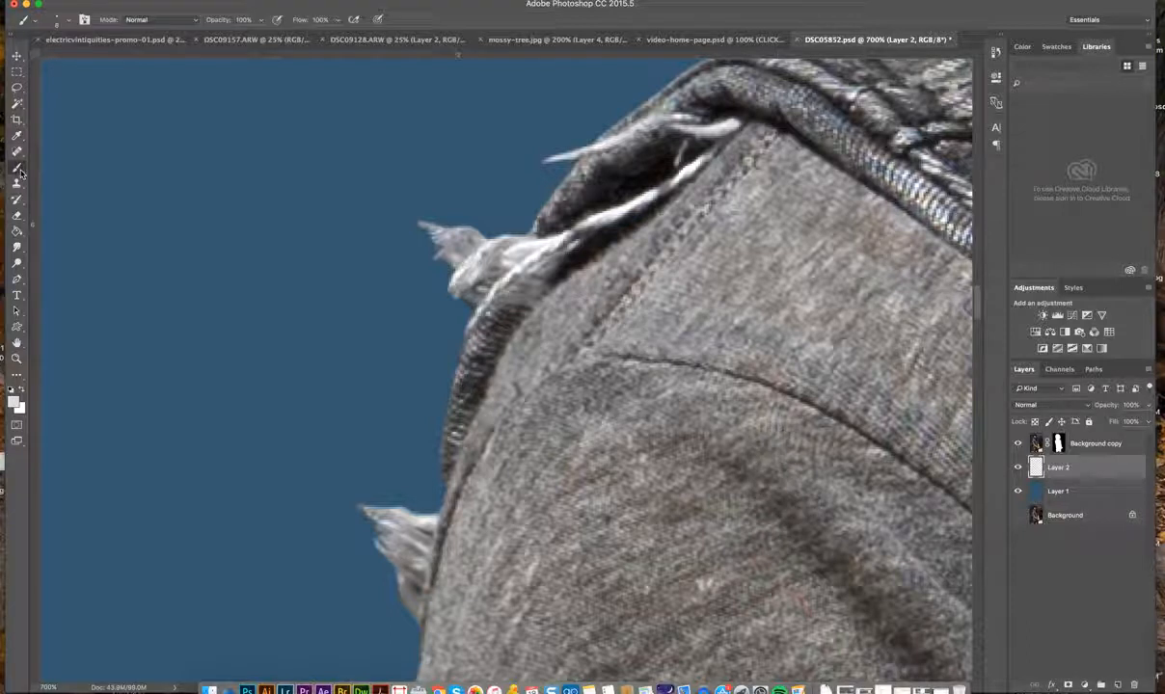
click(65, 19)
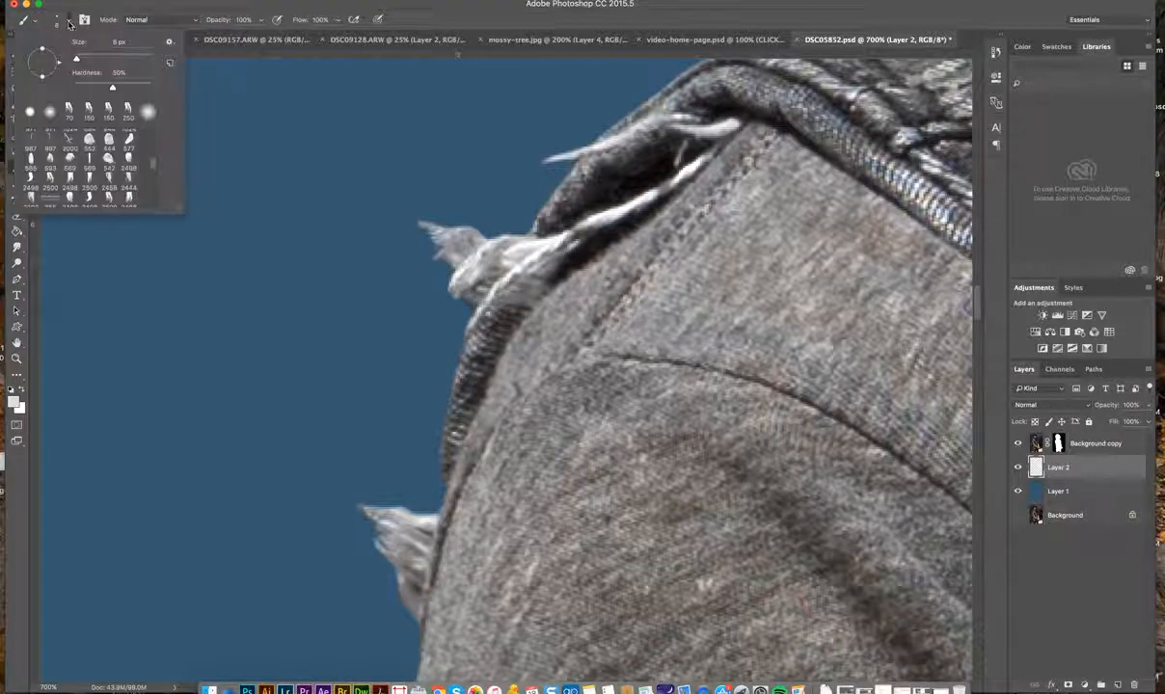
click(70, 110)
mouse_move(47, 50)
mouse_down()
mouse_move(44, 73)
mouse_move(21, 74)
mouse_up()
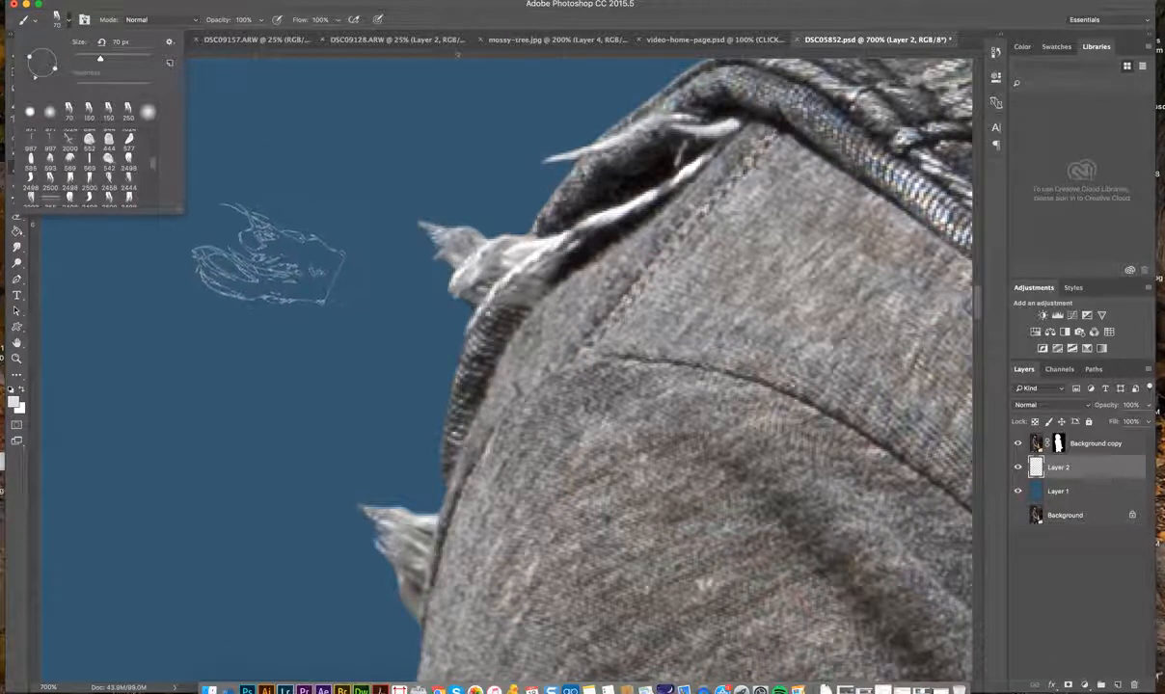
click(409, 22)
Adjust the strand brush size to 80 px to suit the upper thread tuft.
key(bracketright)
key(bracketright)
key(bracketright)
key(bracketright)
key(bracketright)
key(bracketright)
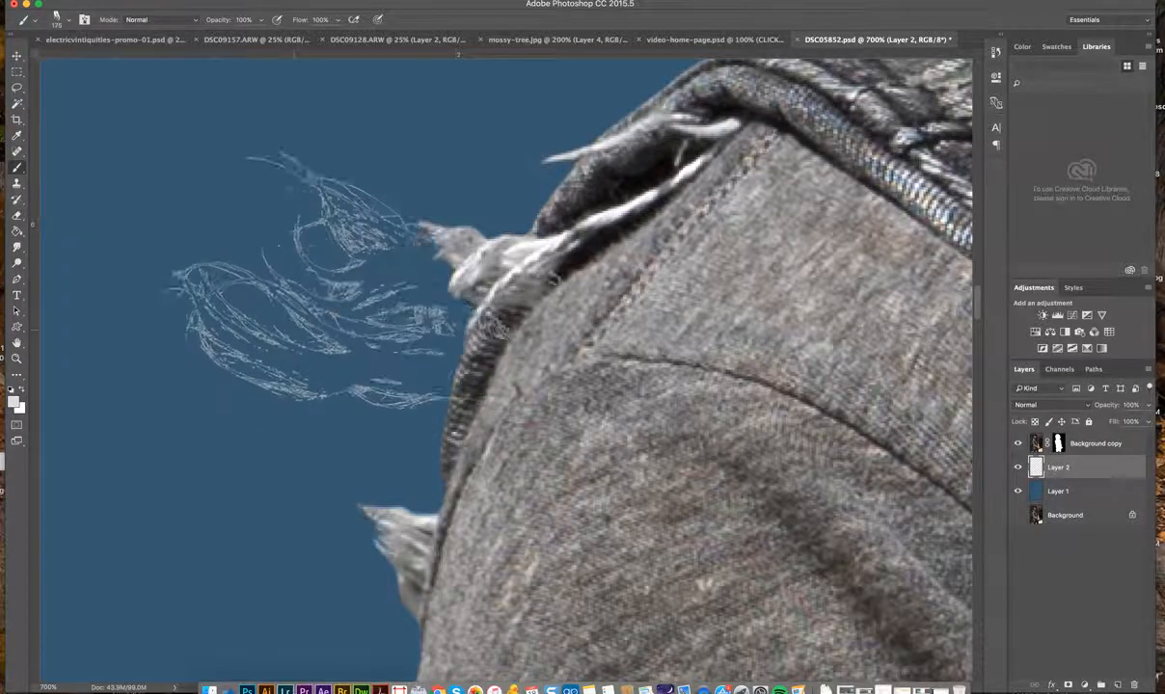
key(bracketleft)
key(bracketleft)
key(bracketleft)
key(bracketleft)
key(bracketleft)
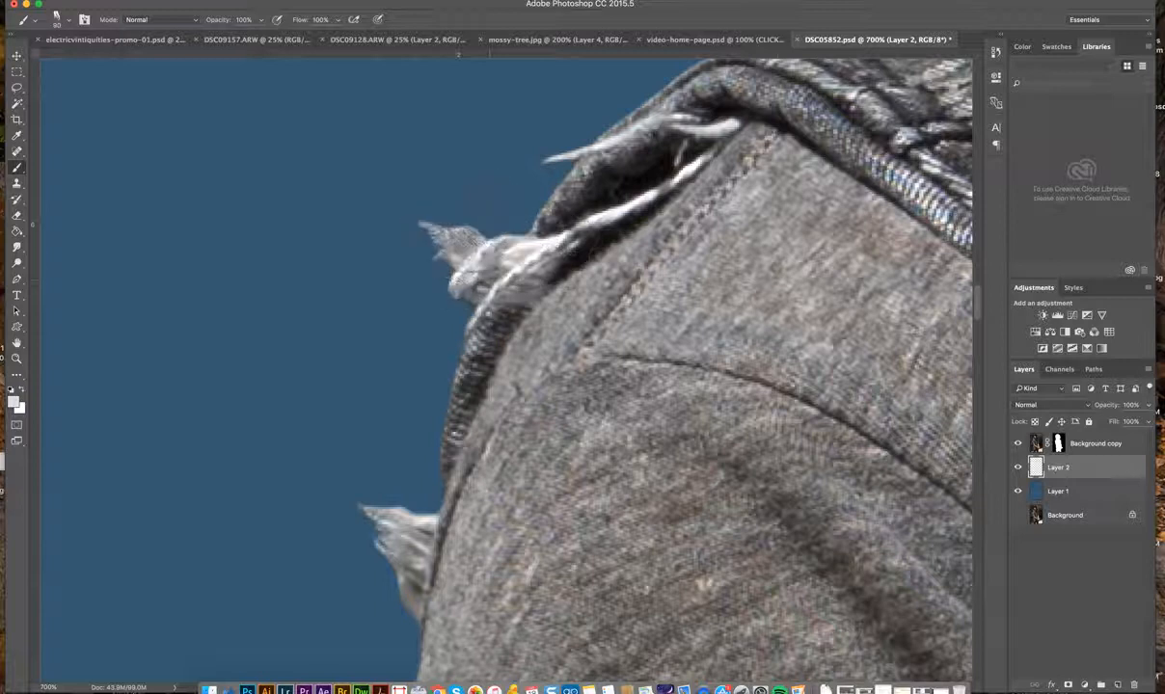
Try stamping light grey strands behind the upper thread tuft on the empty layer and undo them.
click(489, 246)
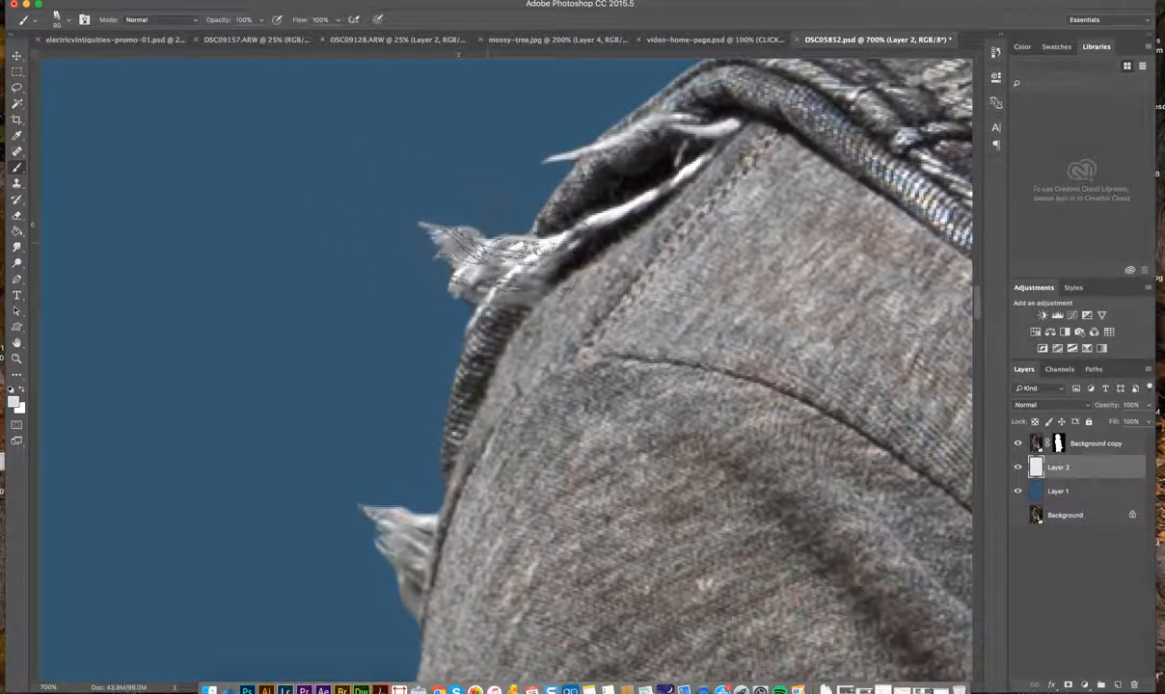
click(470, 217)
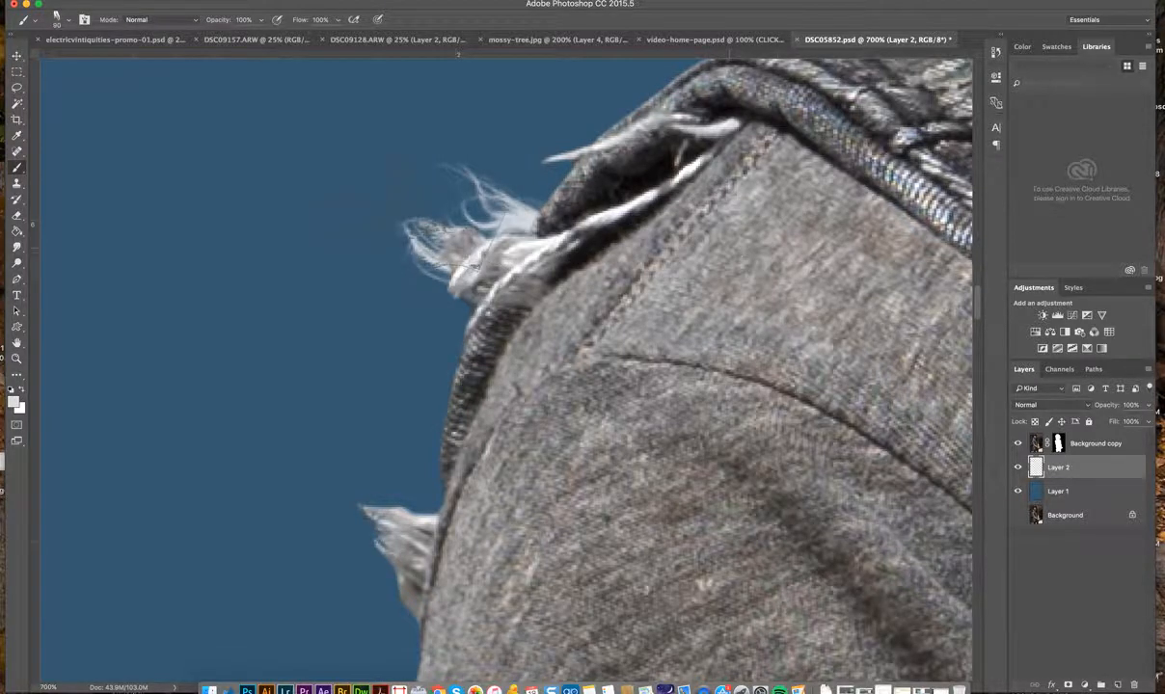
key(super+z)
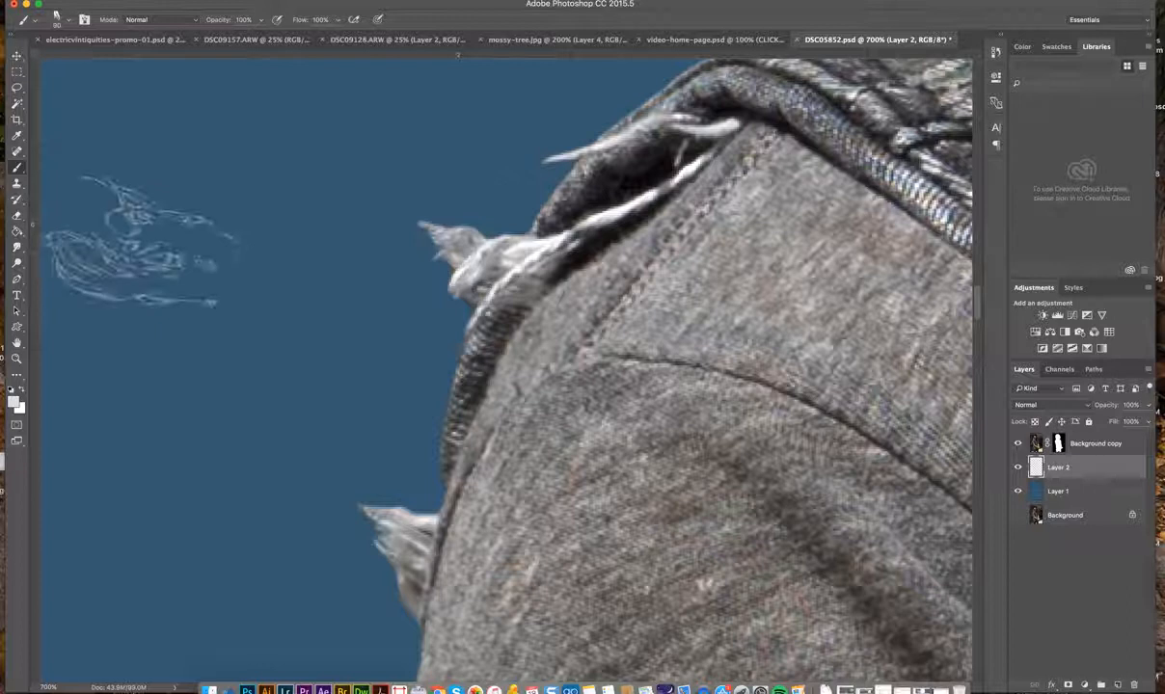
Darken the paint colour slightly to #cfd0d4 and stamp loose strands behind the upper thread tuft.
click(13, 403)
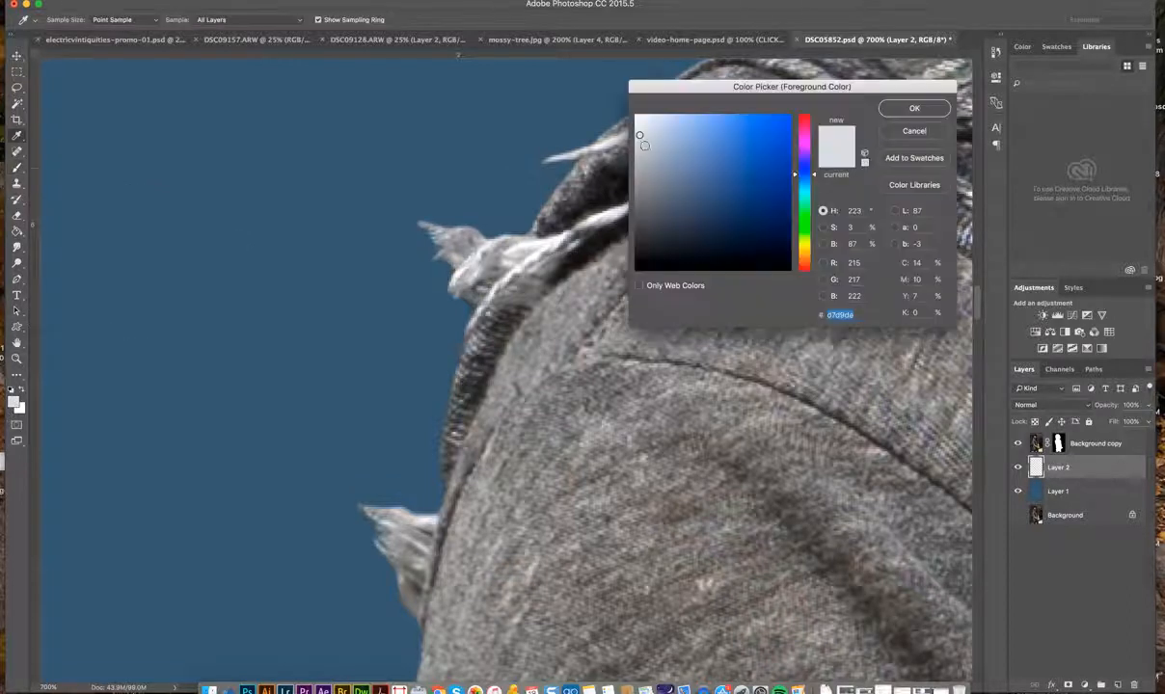
drag(638, 138, 638, 141)
click(913, 109)
key(b)
drag(492, 279, 410, 256)
mouse_move(511, 217)
mouse_down()
mouse_move(434, 179)
mouse_move(415, 203)
mouse_up()
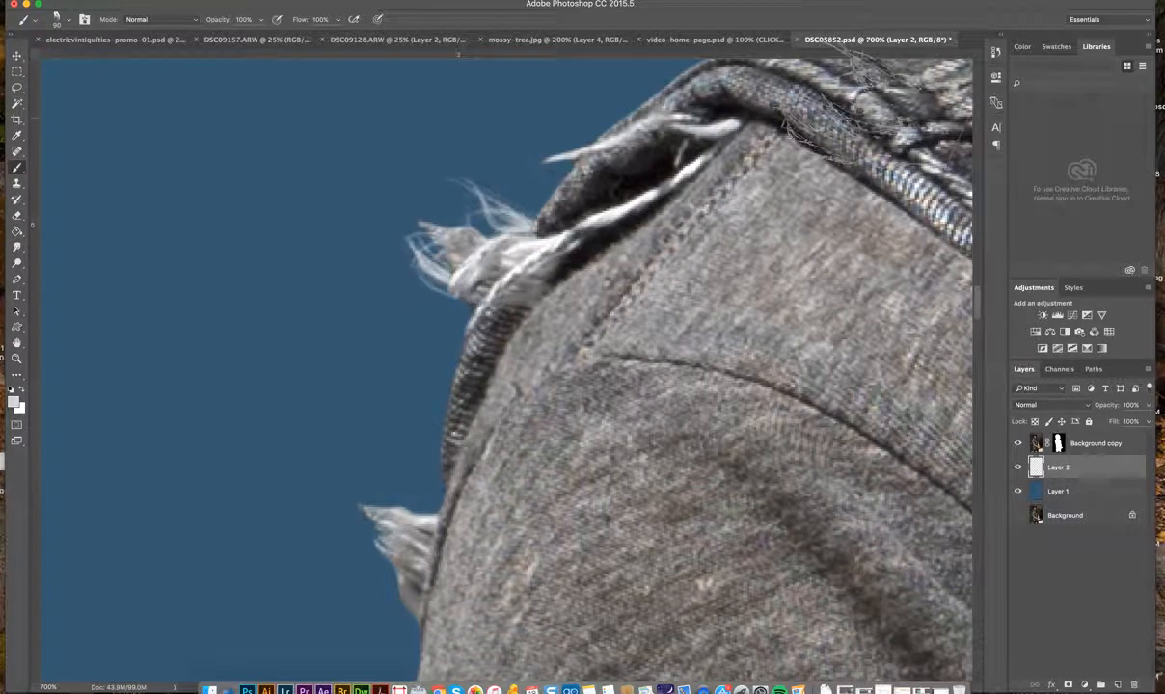
Set the eraser opacity to 100% and erase the stray strands sticking up above the upper thread tuft.
click(17, 215)
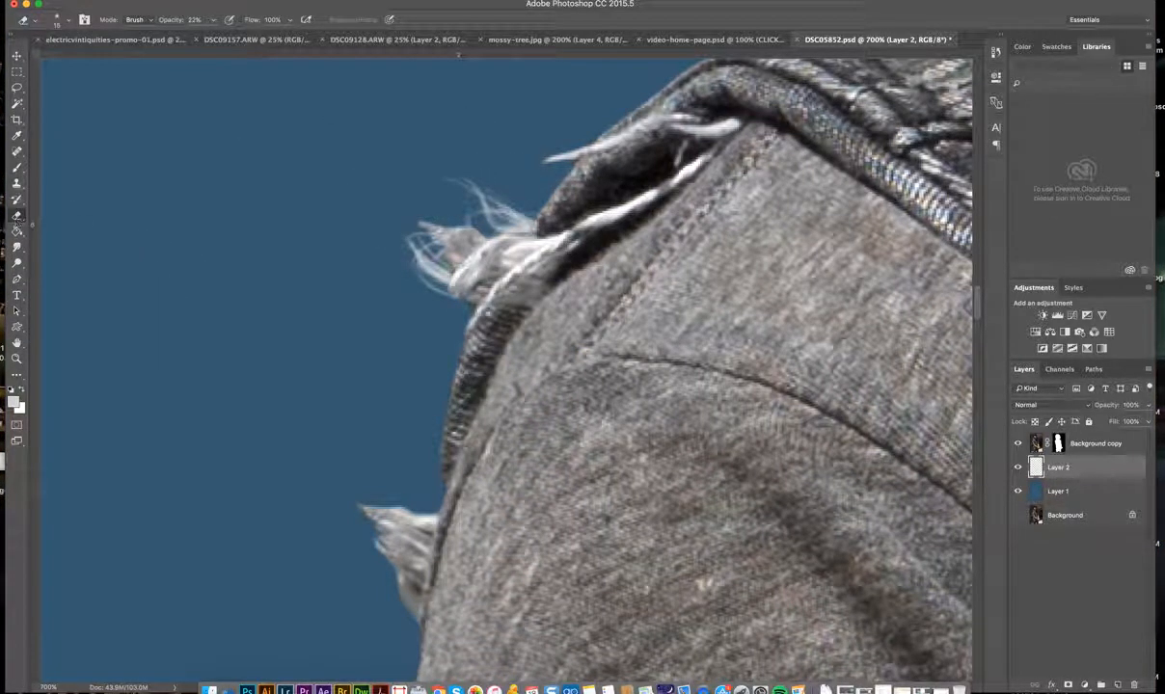
drag(447, 178, 437, 187)
click(213, 21)
drag(205, 35, 255, 36)
mouse_move(457, 193)
mouse_down()
mouse_move(444, 181)
mouse_move(511, 228)
mouse_up()
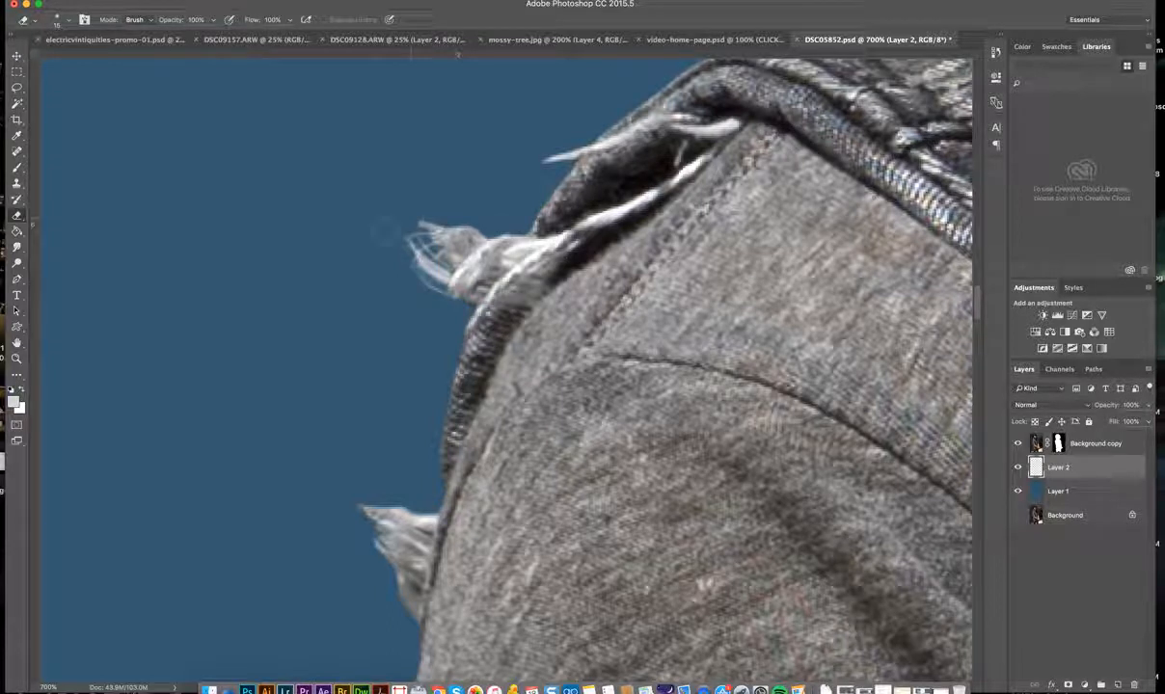
Stamp light grey strands with the strand brush behind the outer side and top of the lower thread tuft.
click(15, 55)
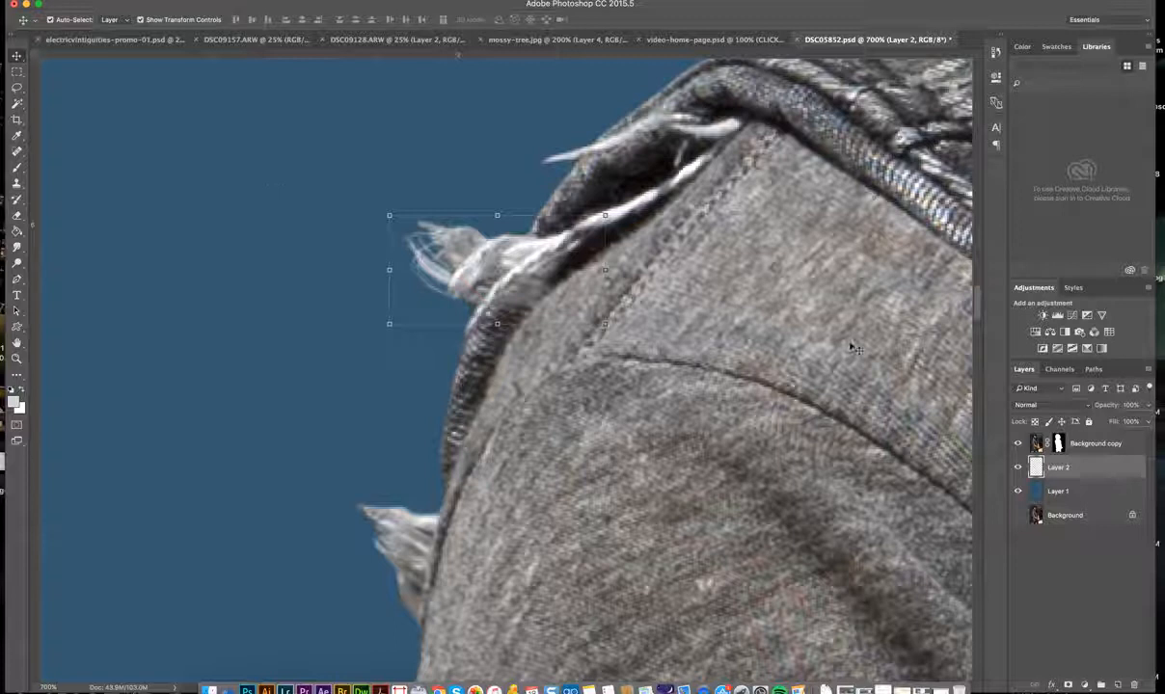
click(16, 167)
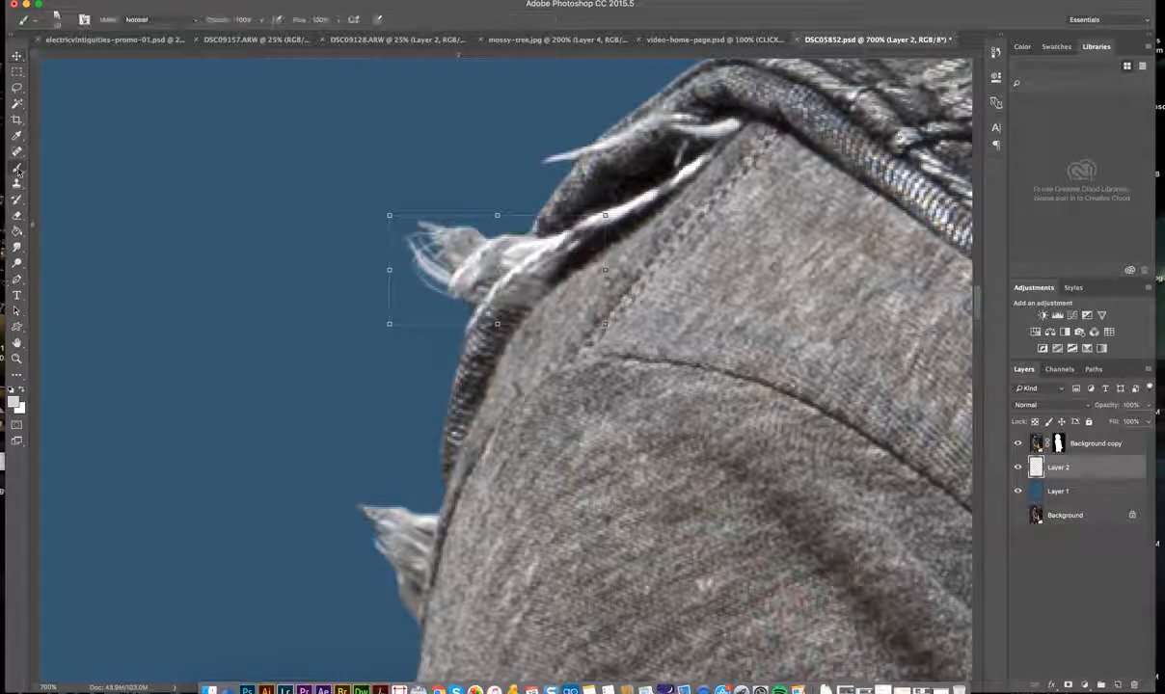
mouse_move(463, 531)
mouse_down()
mouse_move(414, 579)
mouse_move(367, 520)
mouse_move(405, 559)
mouse_move(483, 588)
mouse_up()
click(450, 576)
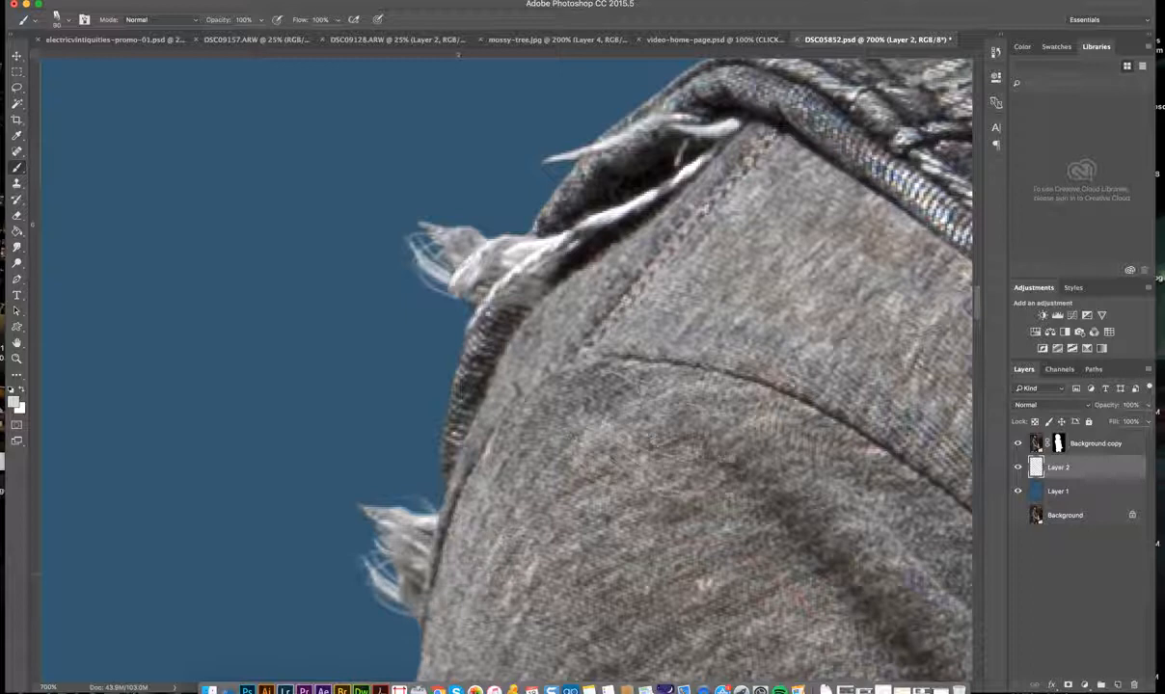
click(16, 55)
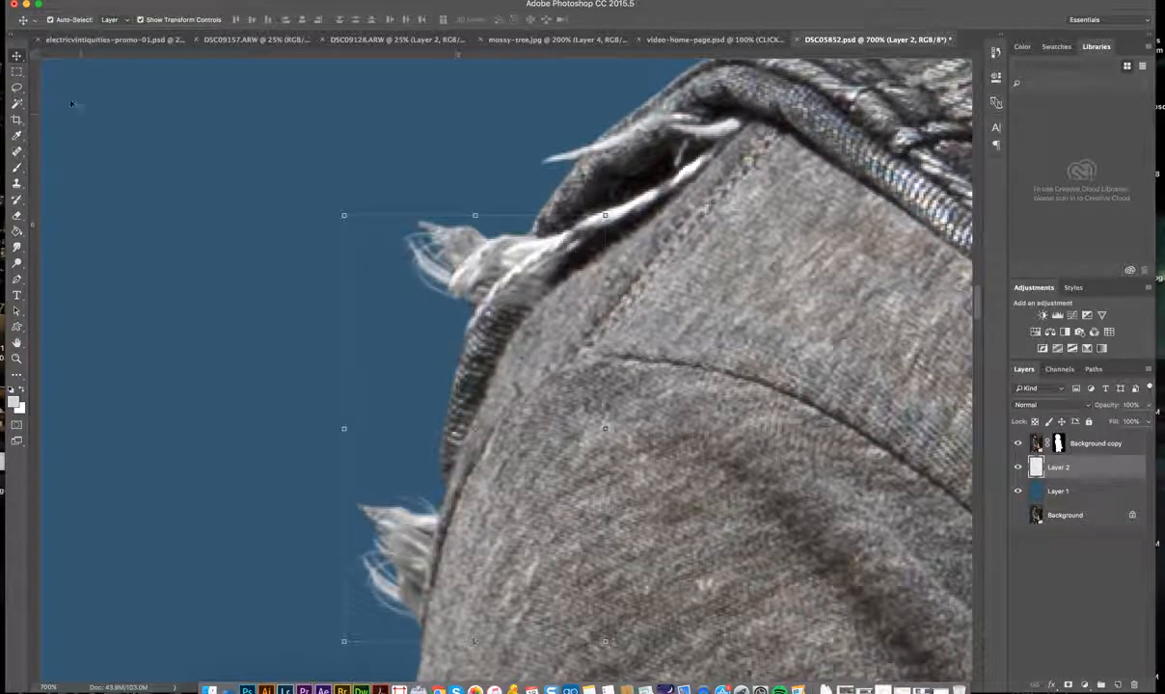
click(16, 168)
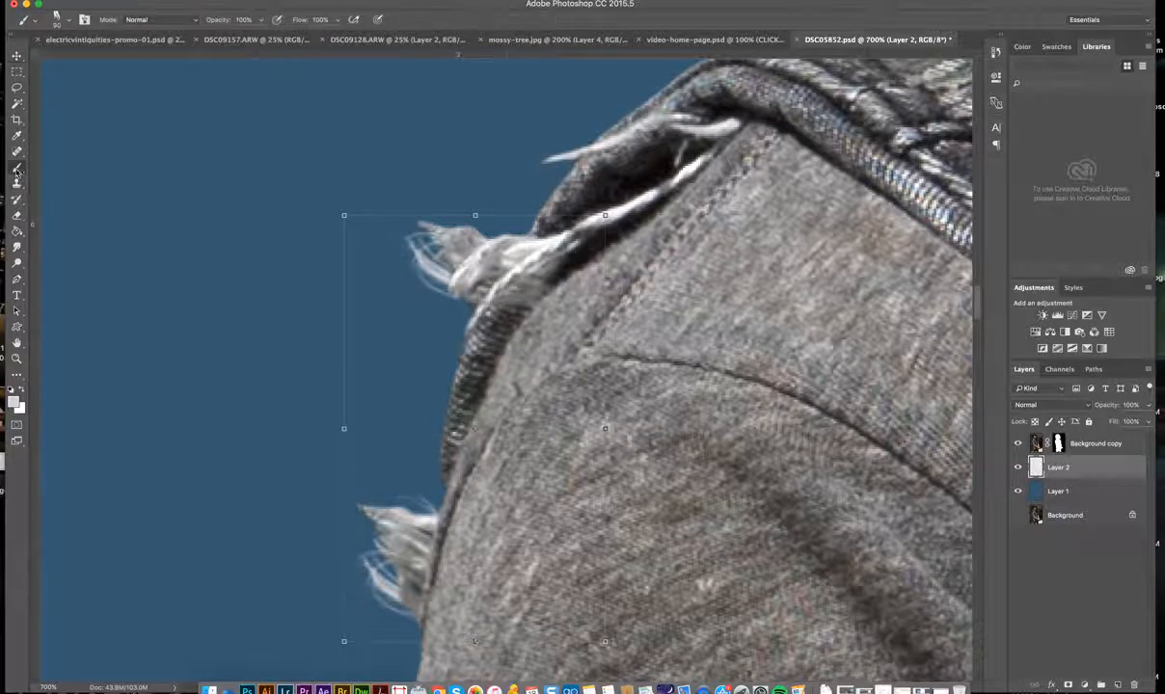
click(429, 478)
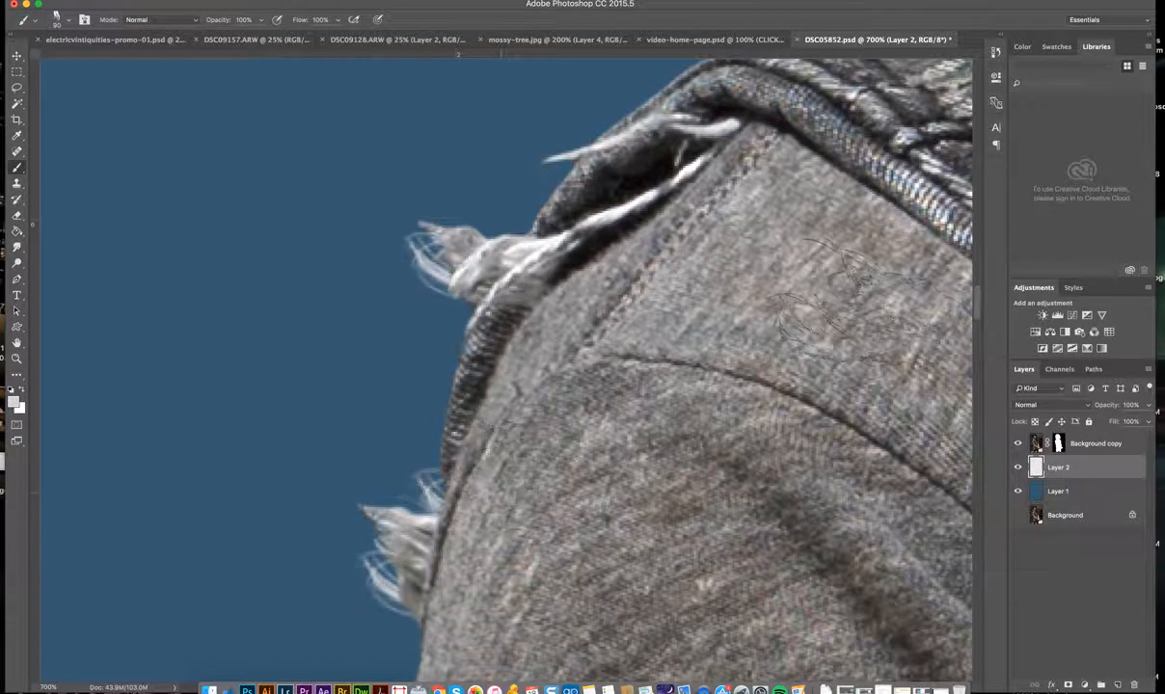
Stamp strands just below the upper tuft and around the topmost loose thread on the shoulder edge.
click(501, 289)
click(463, 274)
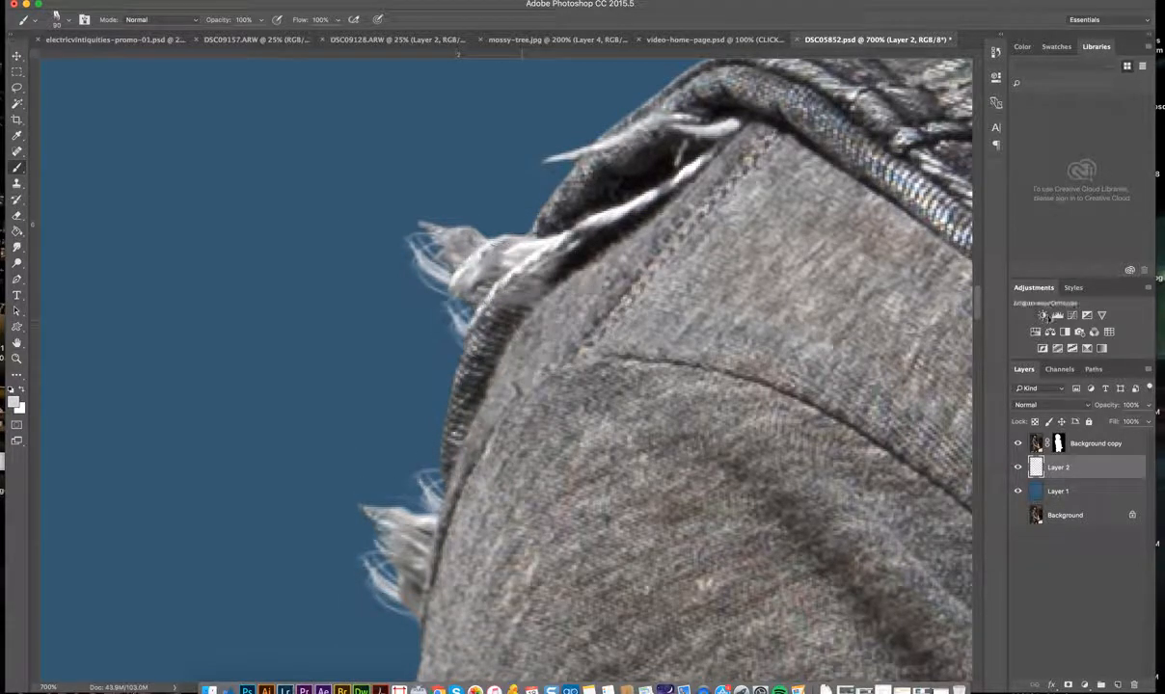
click(627, 154)
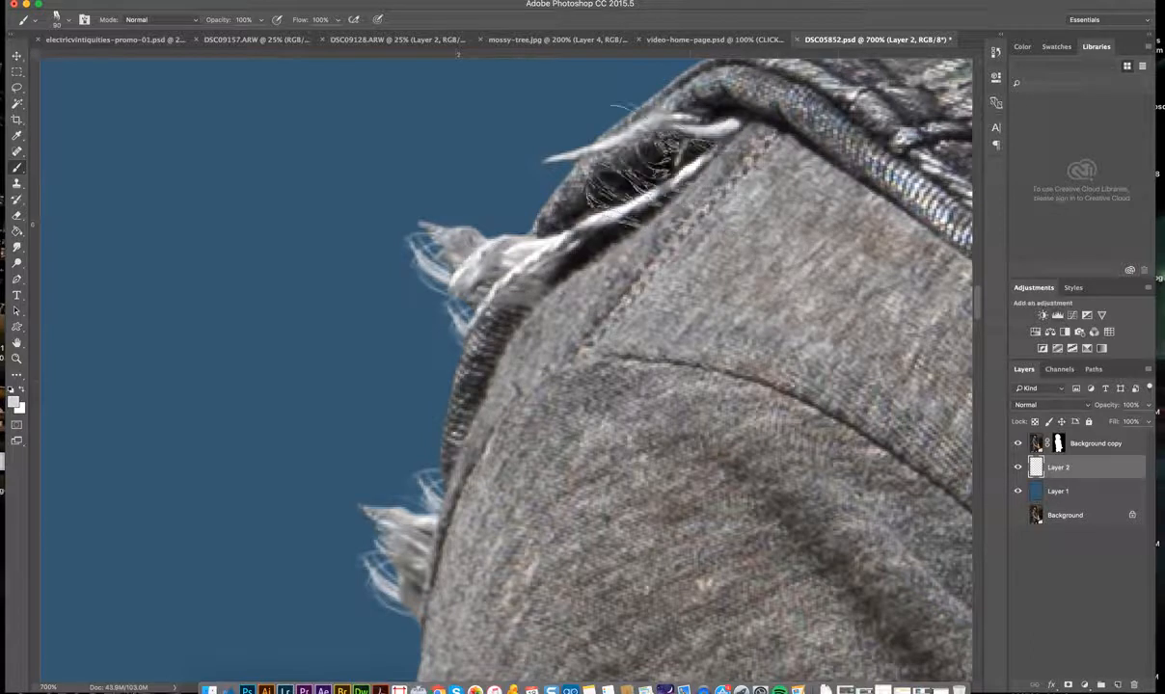
click(598, 125)
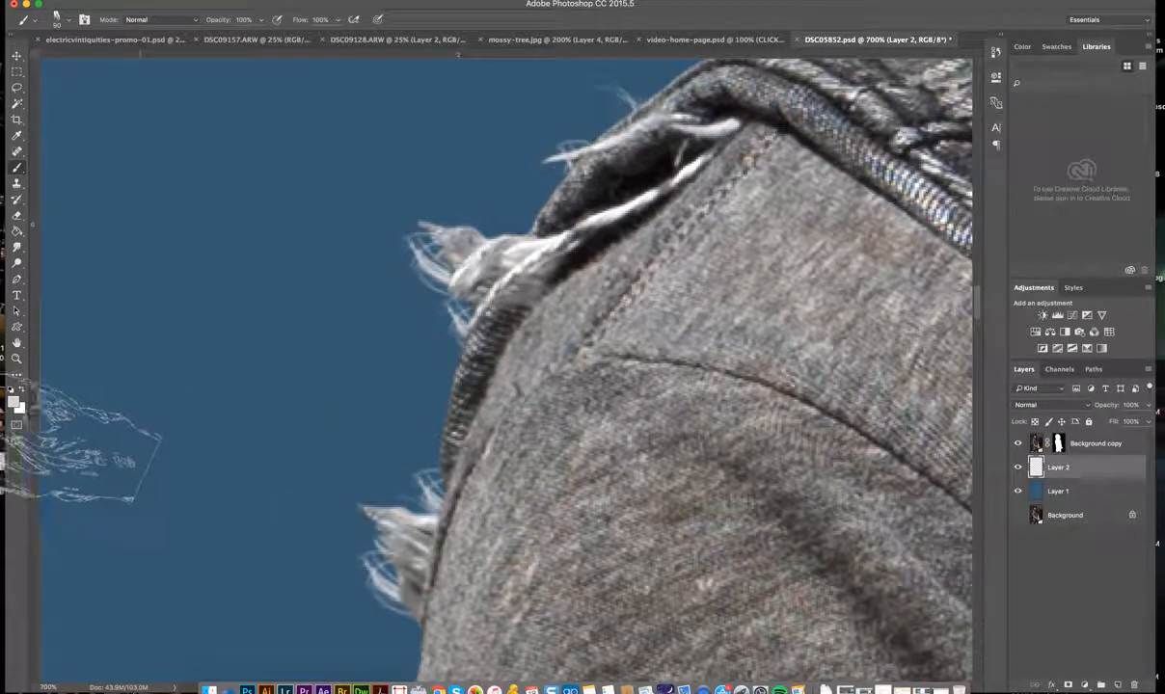
Examine the repainted threads along the shoulder edge, both at overall size and close up.
click(16, 357)
alt+click(285, 326)
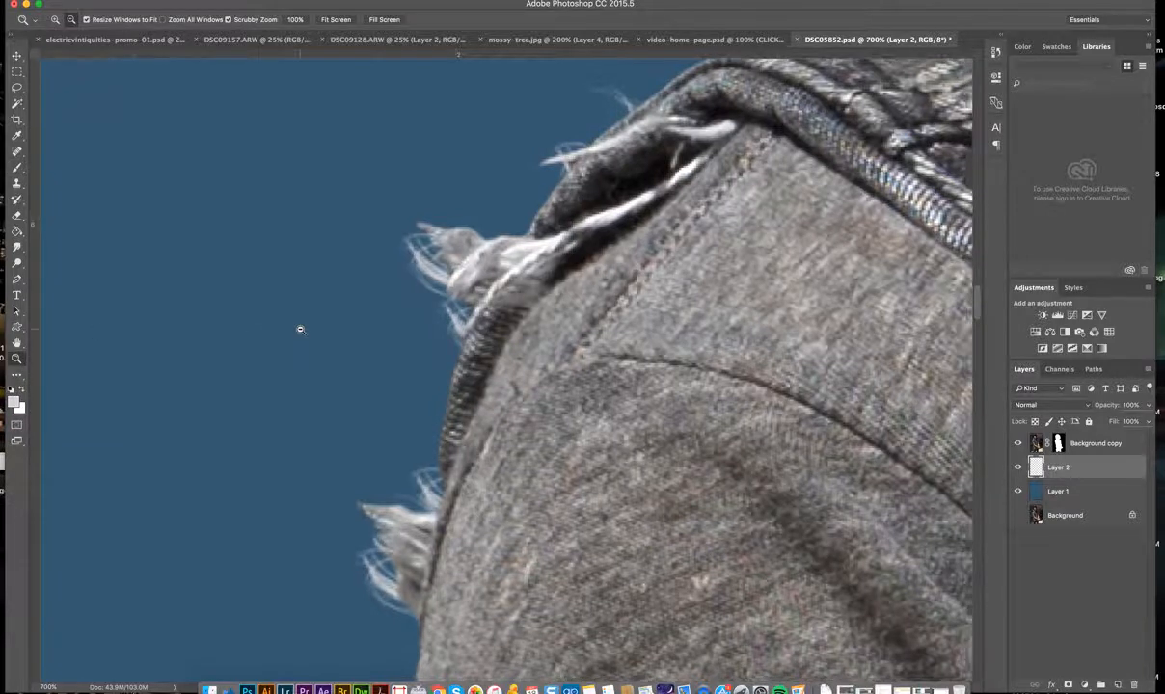
alt+click(380, 311)
alt+click(485, 330)
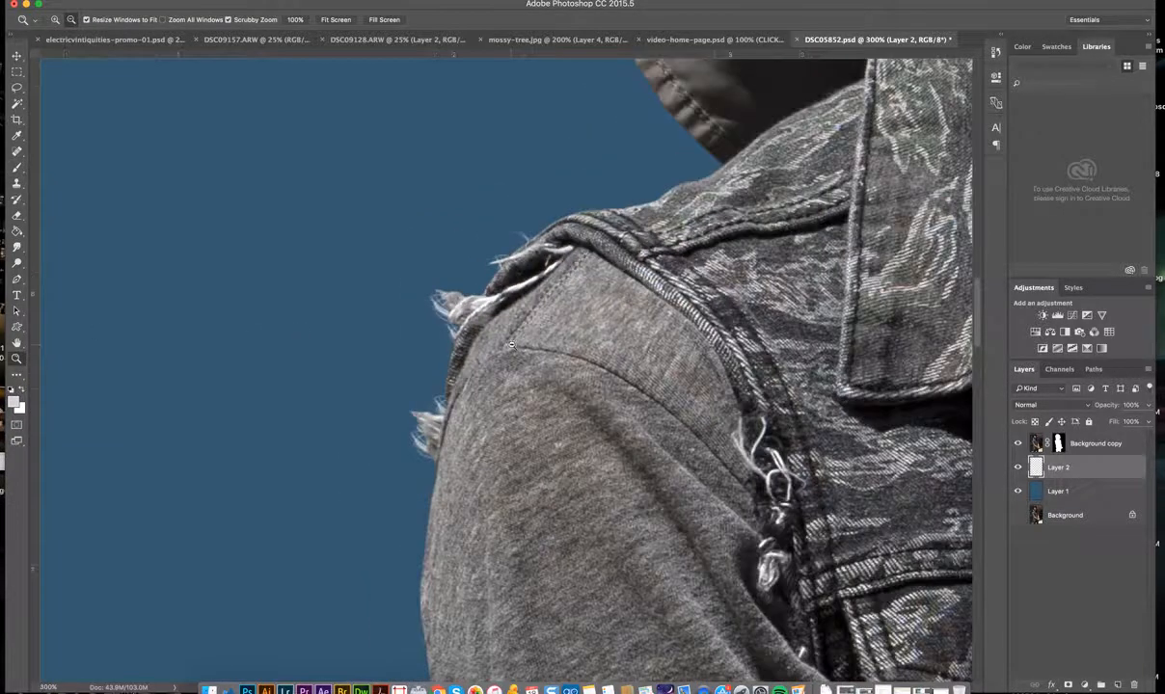
alt+click(511, 347)
alt+click(532, 389)
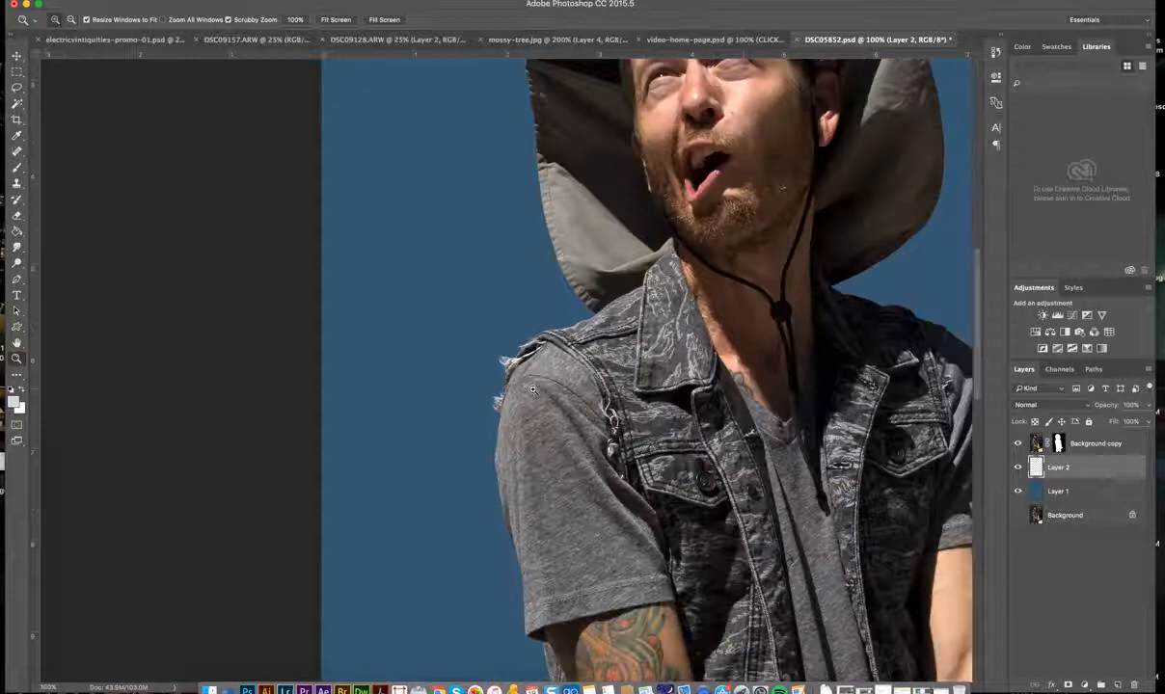
click(588, 376)
click(526, 387)
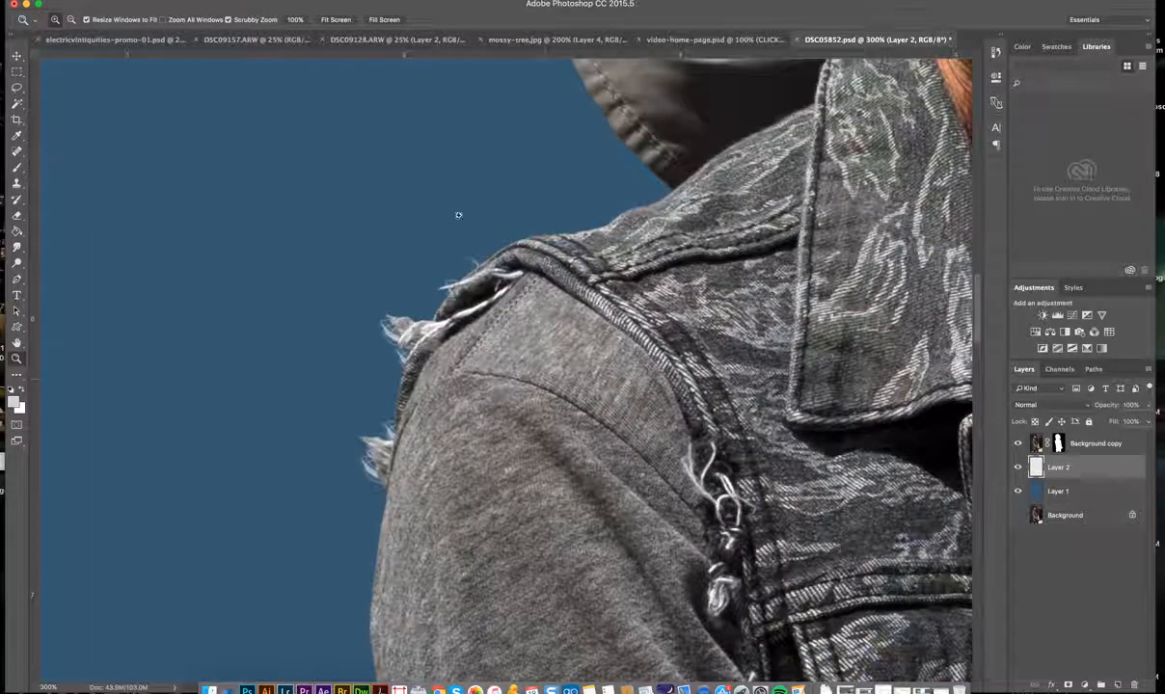
Darken the painted strands on Layer 2 with a Levels adjustment, setting the midtone input to 0.50.
click(17, 56)
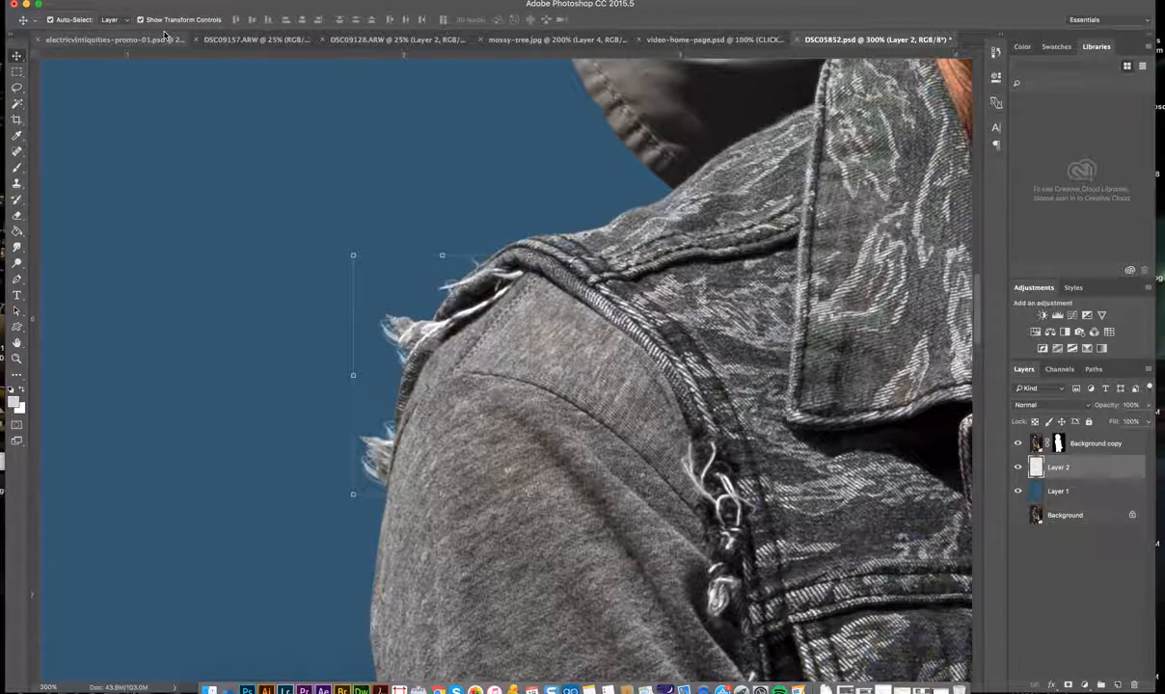
click(164, 2)
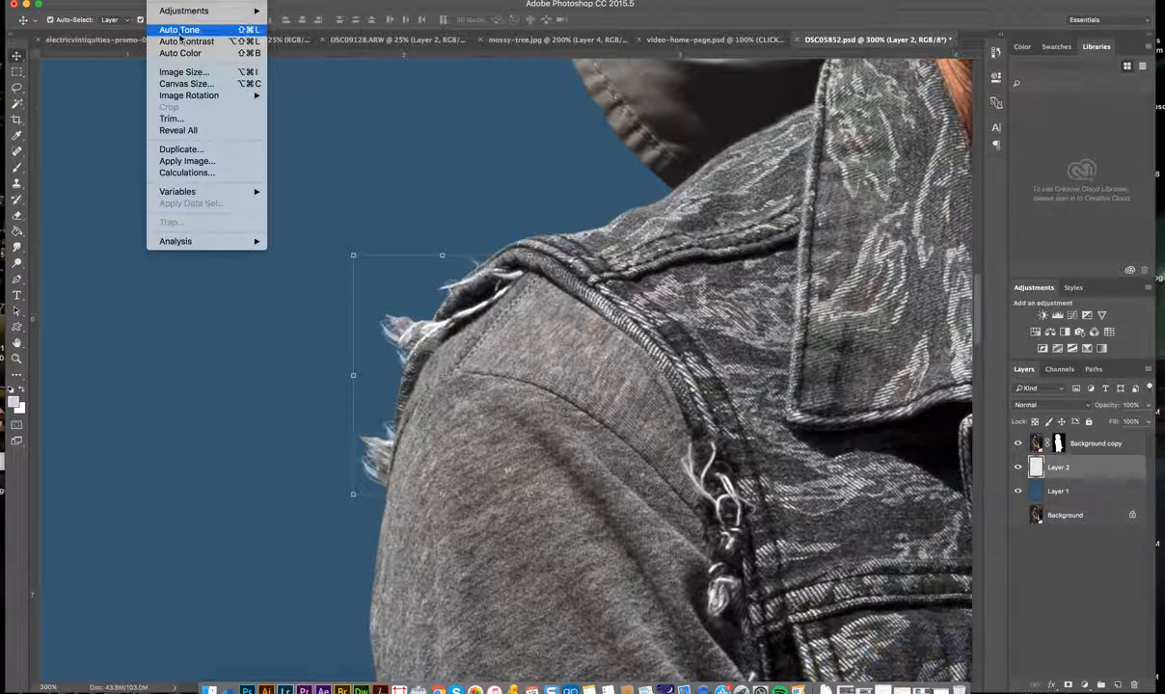
mouse_move(189, 14)
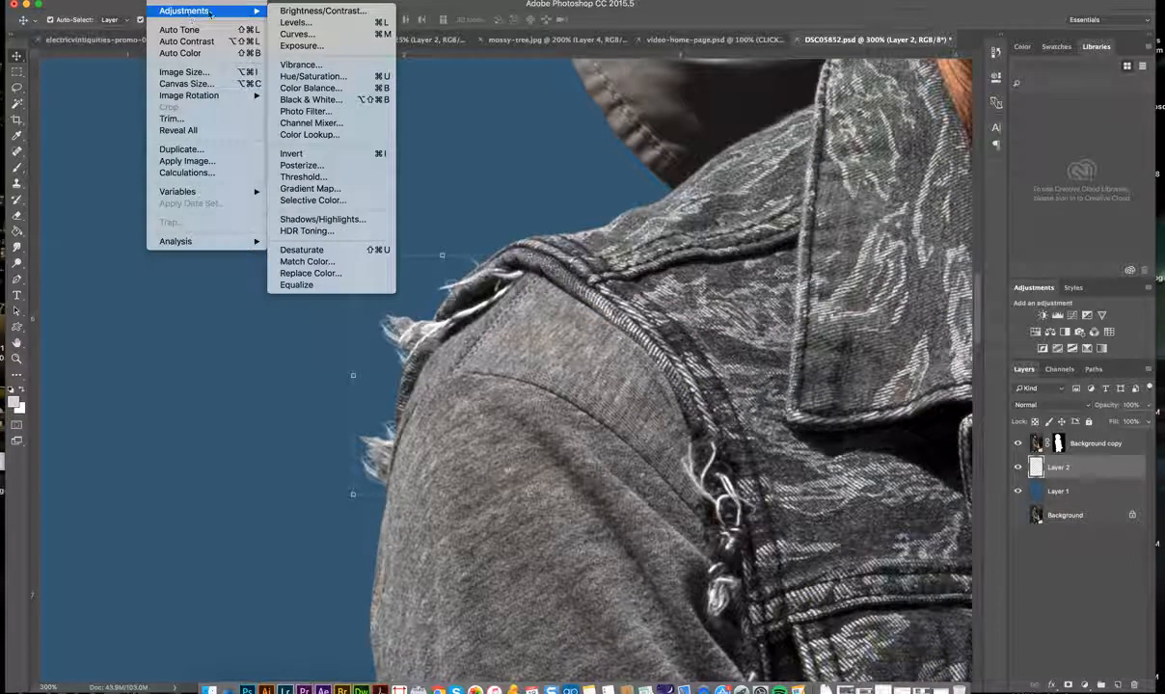
click(315, 23)
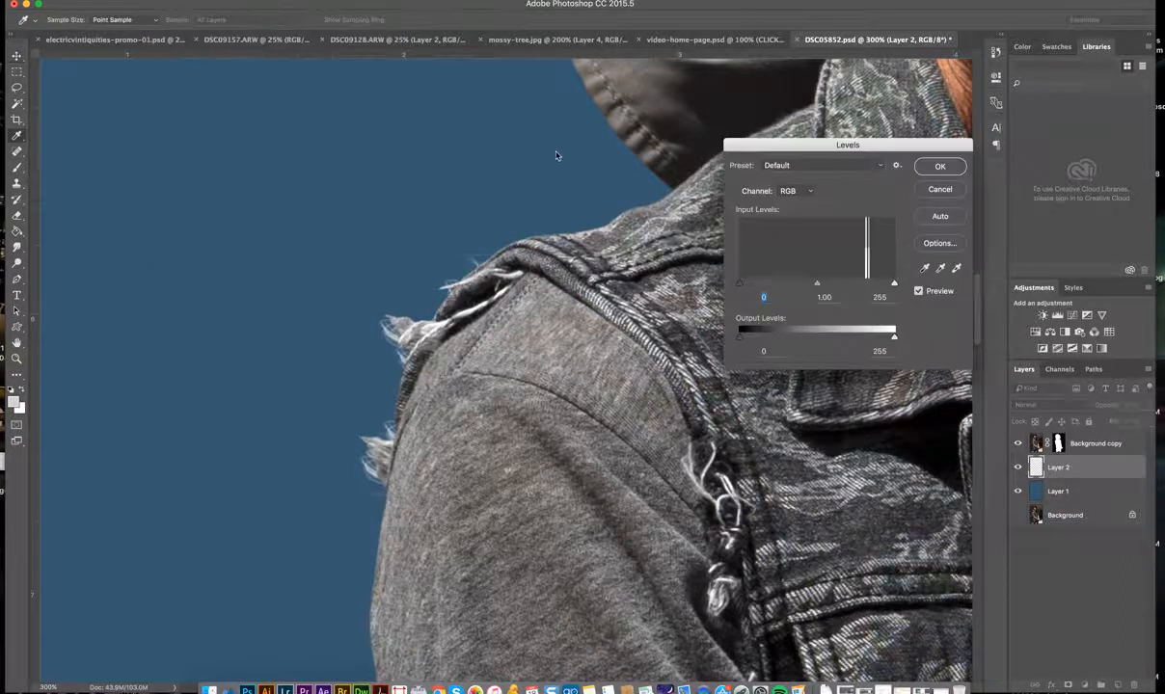
drag(818, 288, 858, 290)
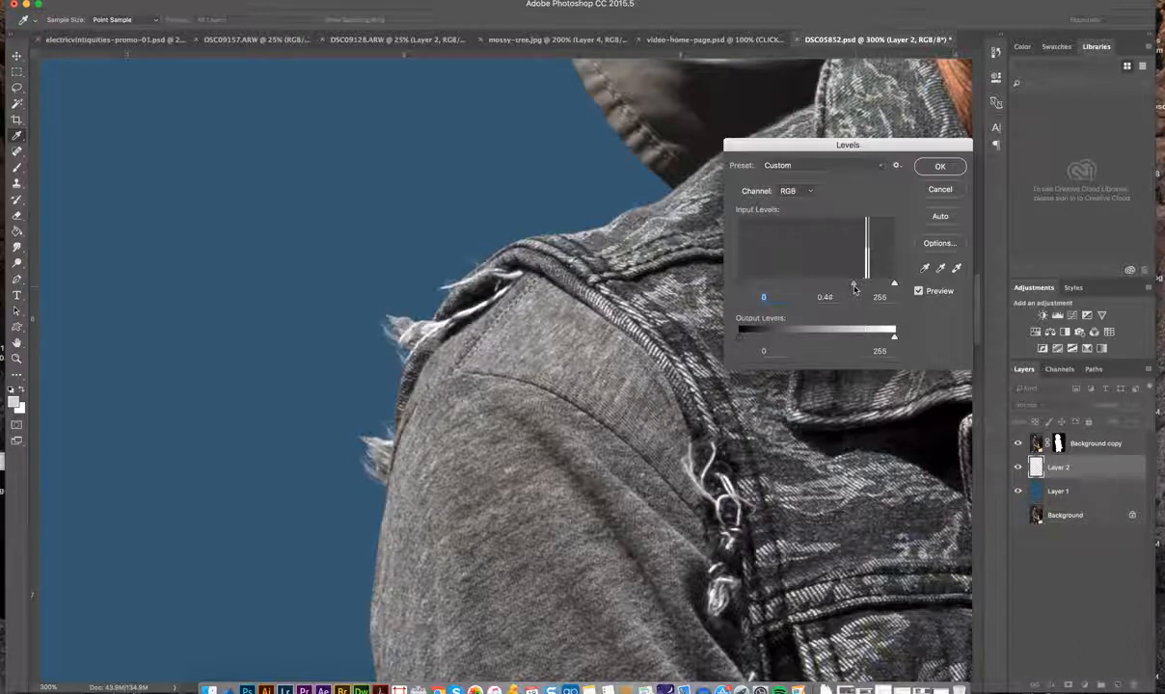
drag(851, 288, 845, 286)
click(848, 287)
click(940, 167)
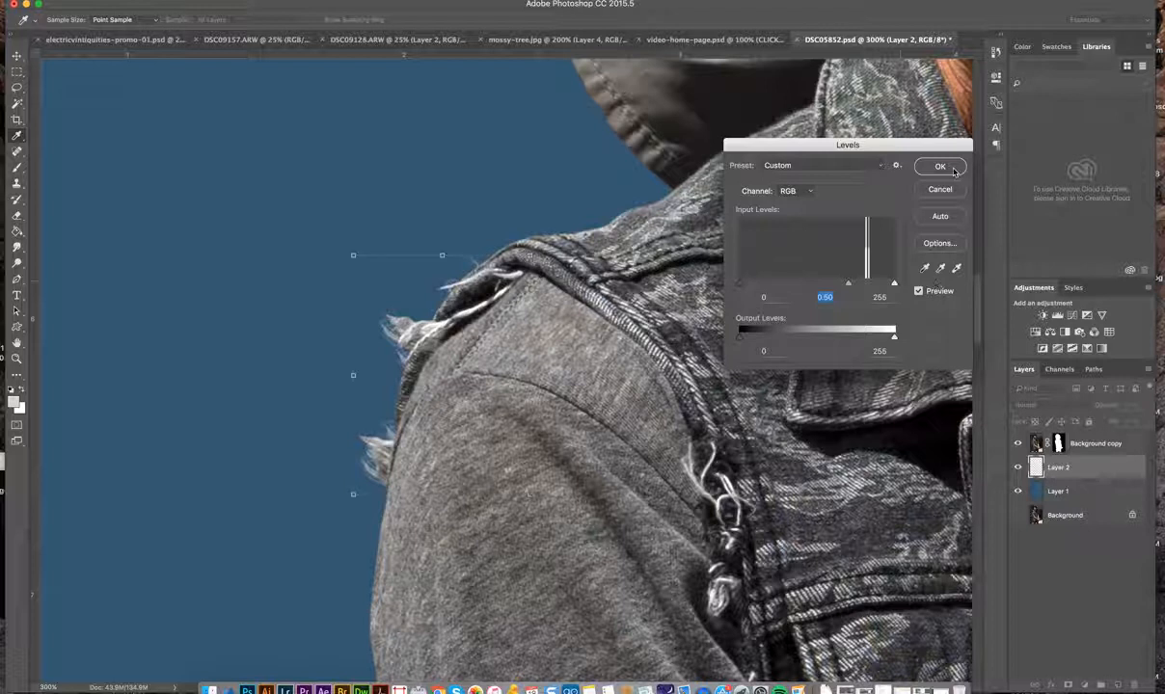
key(v)
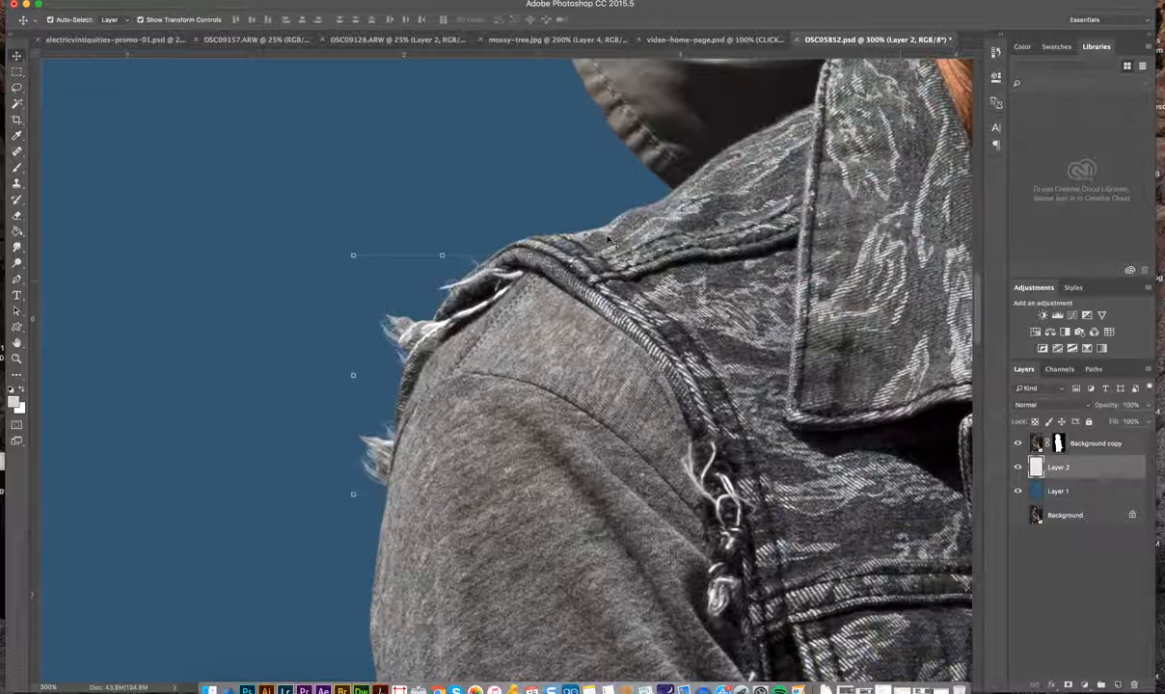
Examine the whole cutout of the man against the blue background at 50% zoom.
click(16, 358)
alt+click(365, 379)
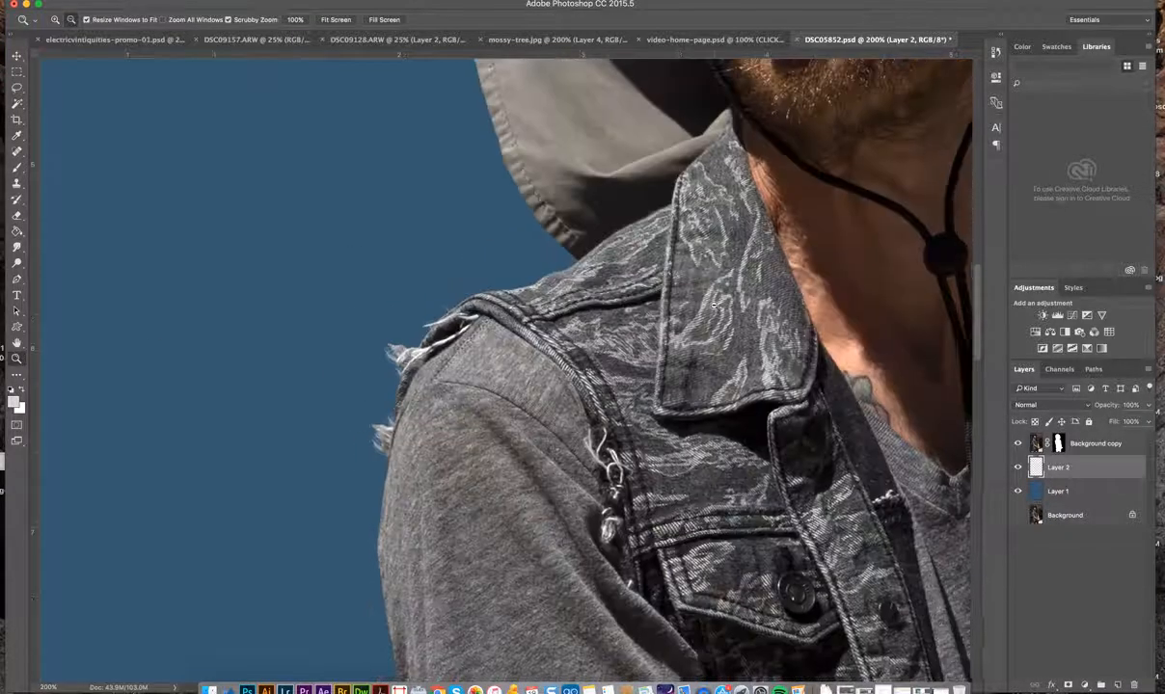
alt+click(713, 305)
alt+click(723, 316)
alt+click(736, 328)
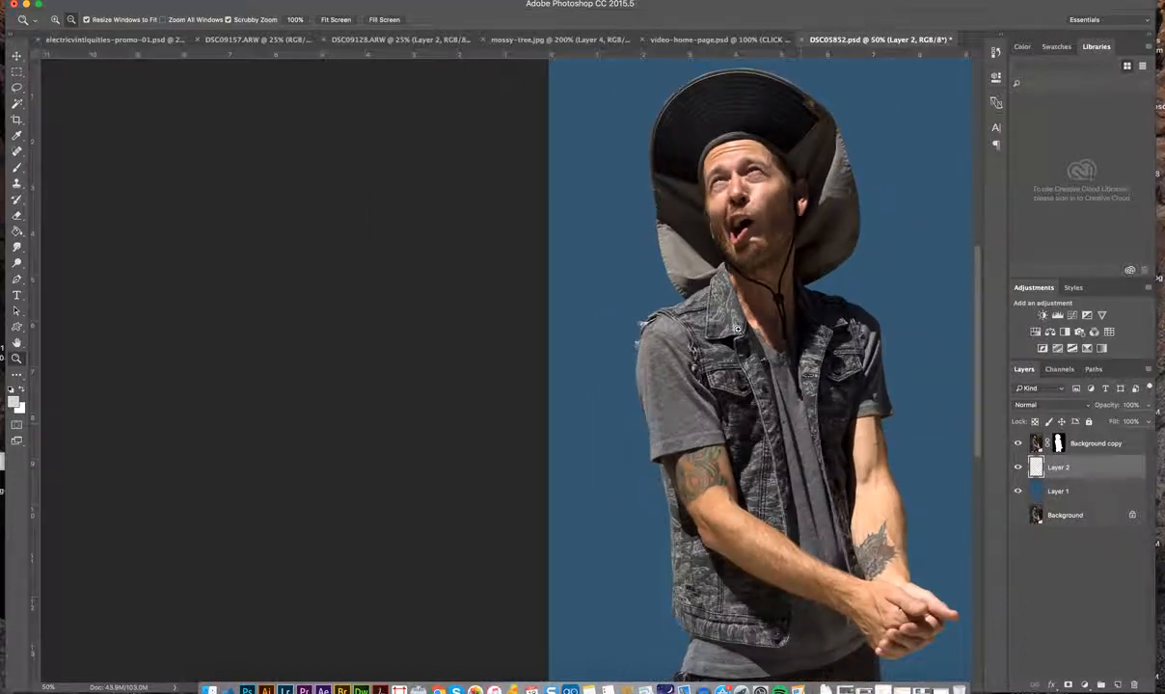
scroll(895, 522, right, 5)
scroll(895, 522, down, 2)
right_click(895, 521)
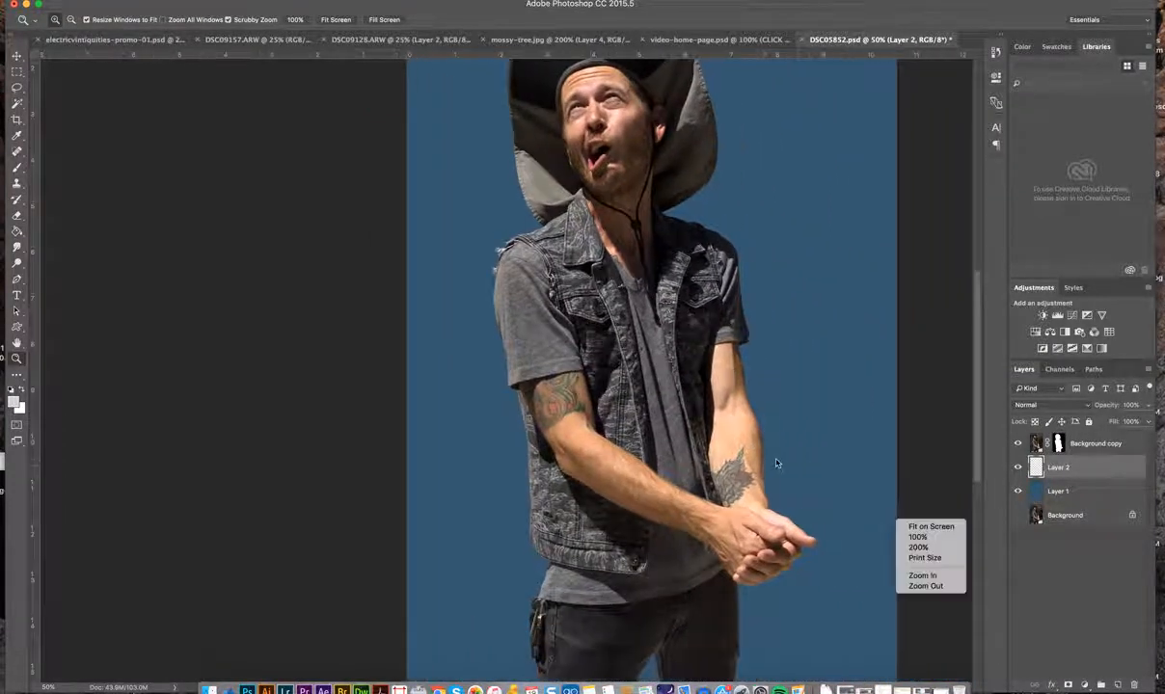
click(769, 456)
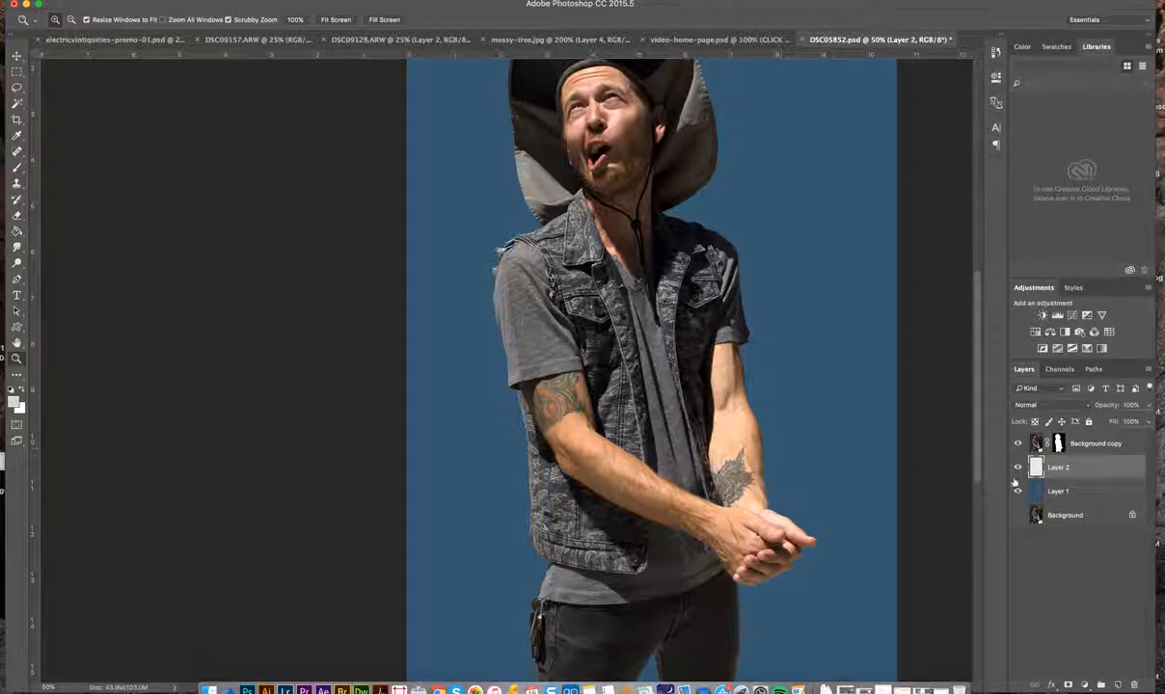
Set the foreground colour to black #000000 and fill the blue background on Layer 1 with it.
click(1065, 492)
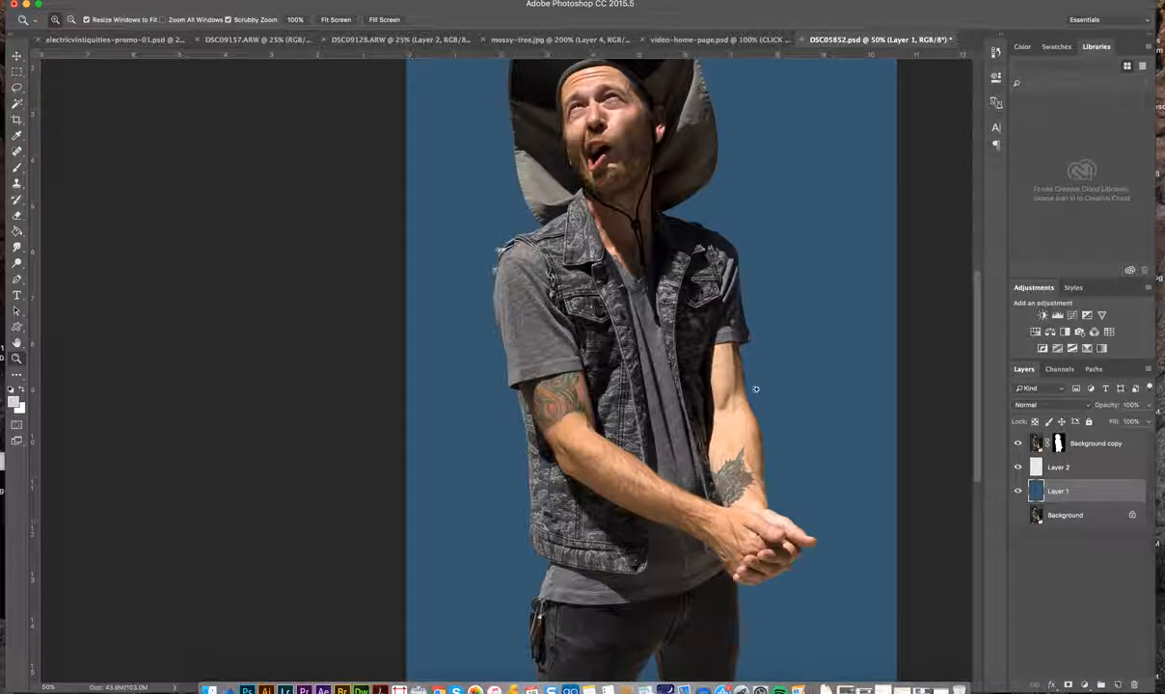
click(12, 401)
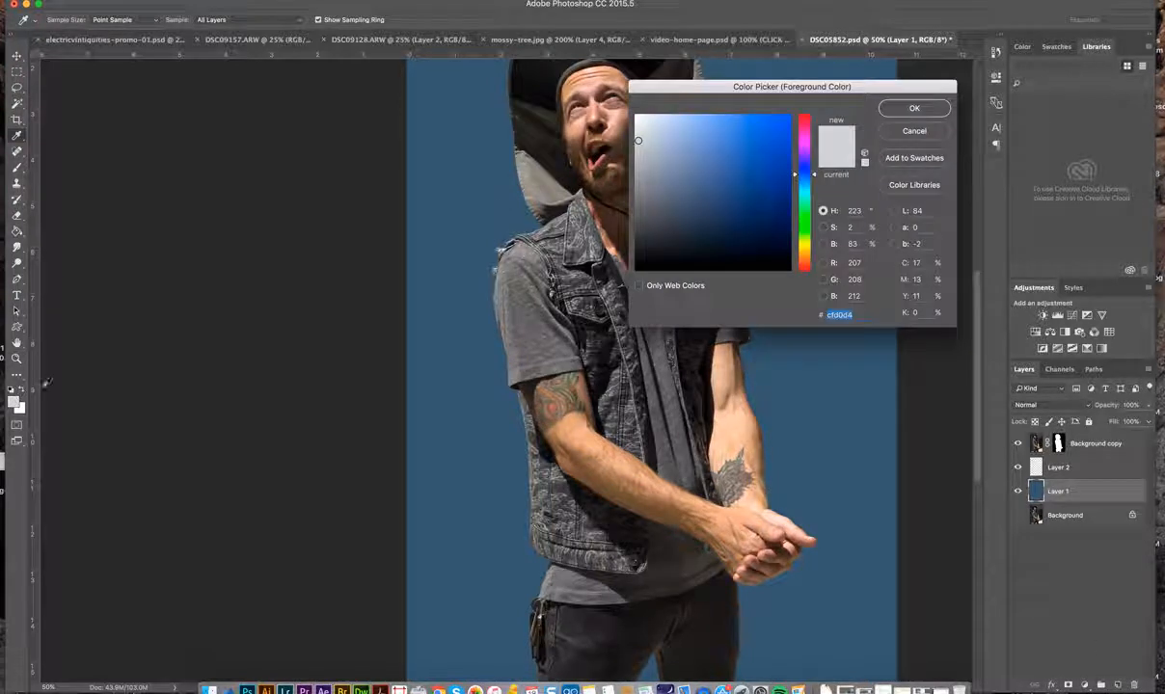
drag(768, 222, 792, 274)
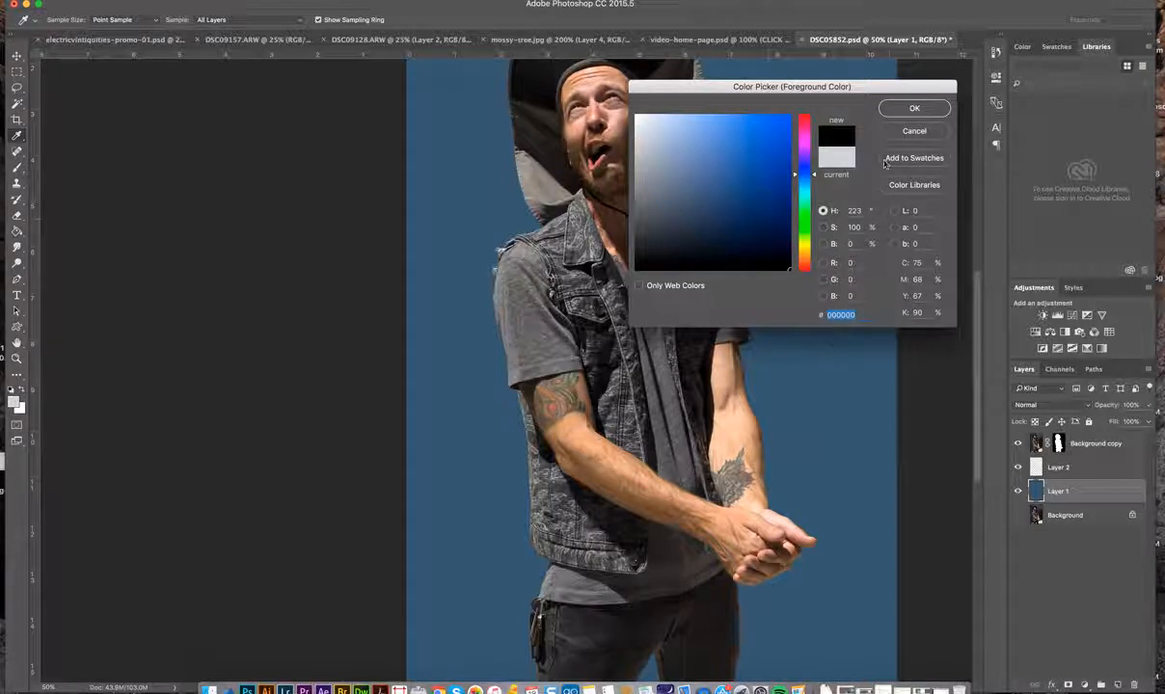
click(914, 107)
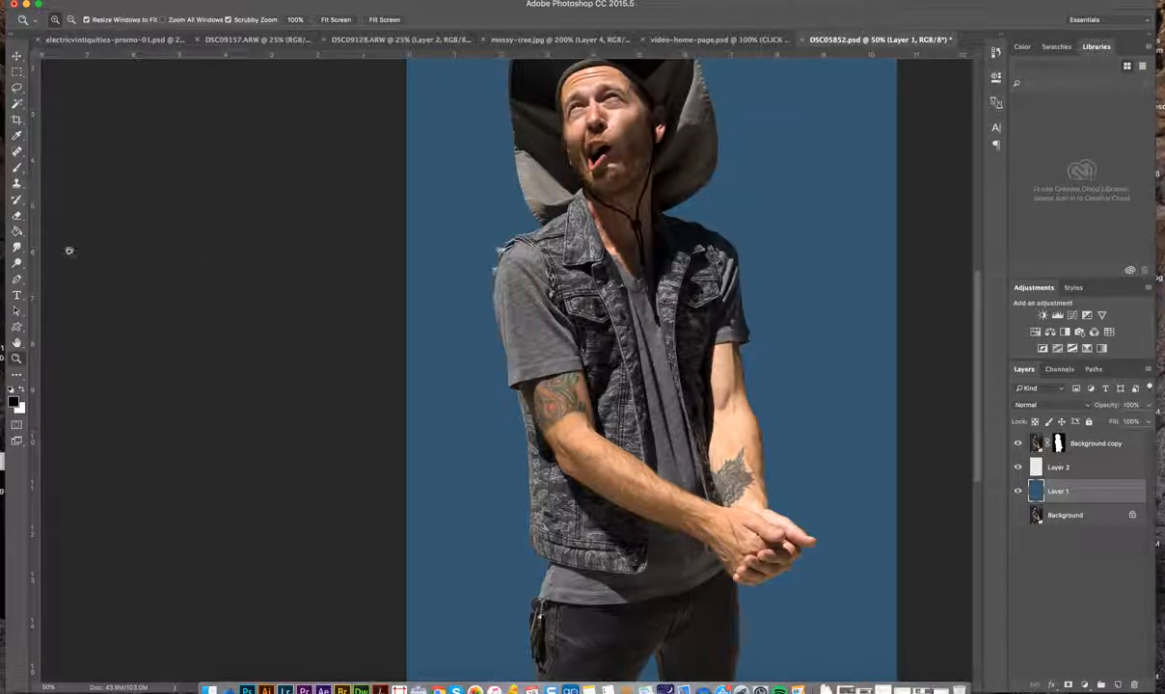
click(17, 232)
click(456, 371)
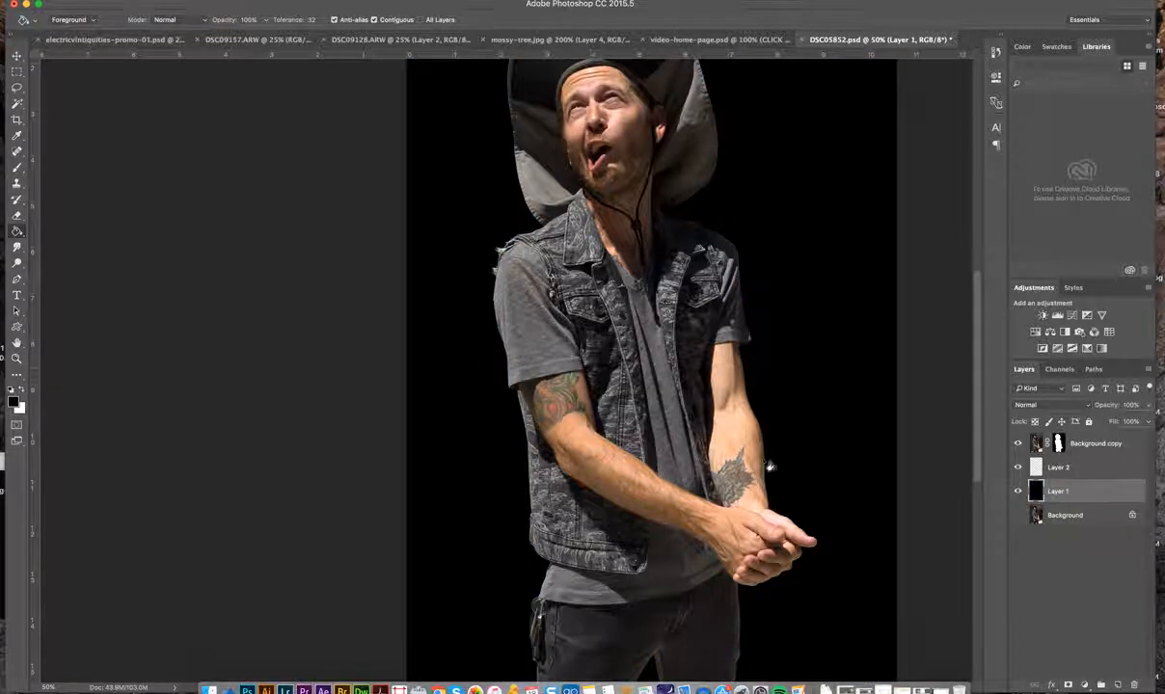
Examine the cutout edges of the man's arms against the black background, up close at 200% and at 66.7% zoom.
click(16, 358)
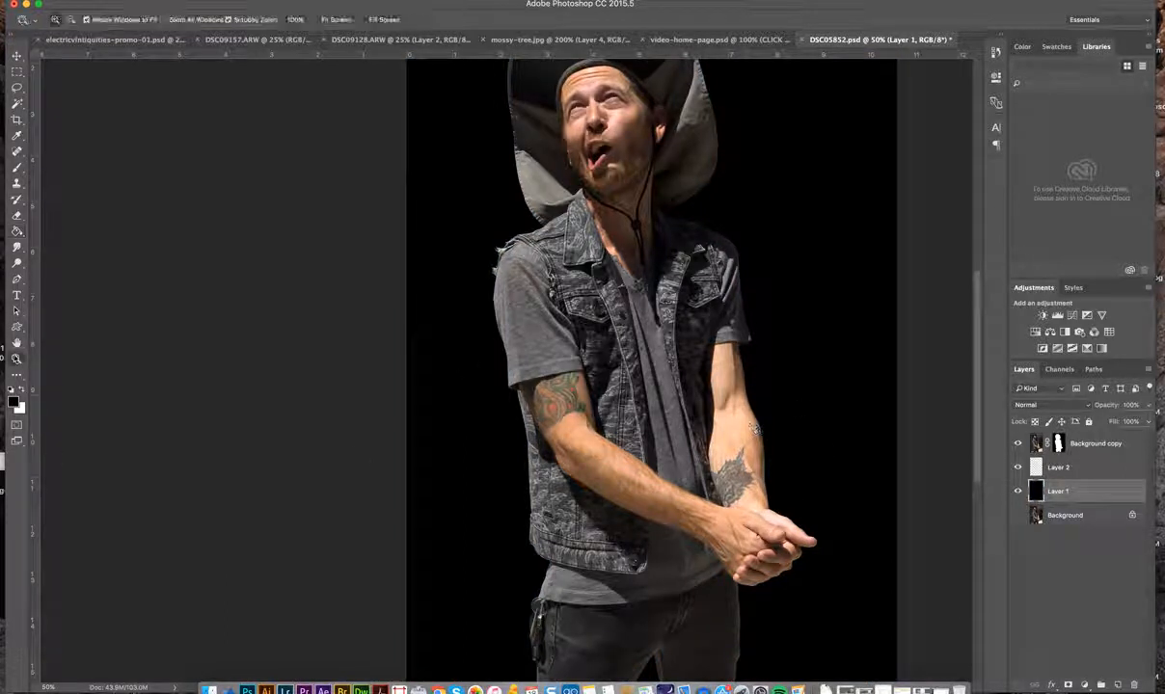
click(763, 437)
click(783, 432)
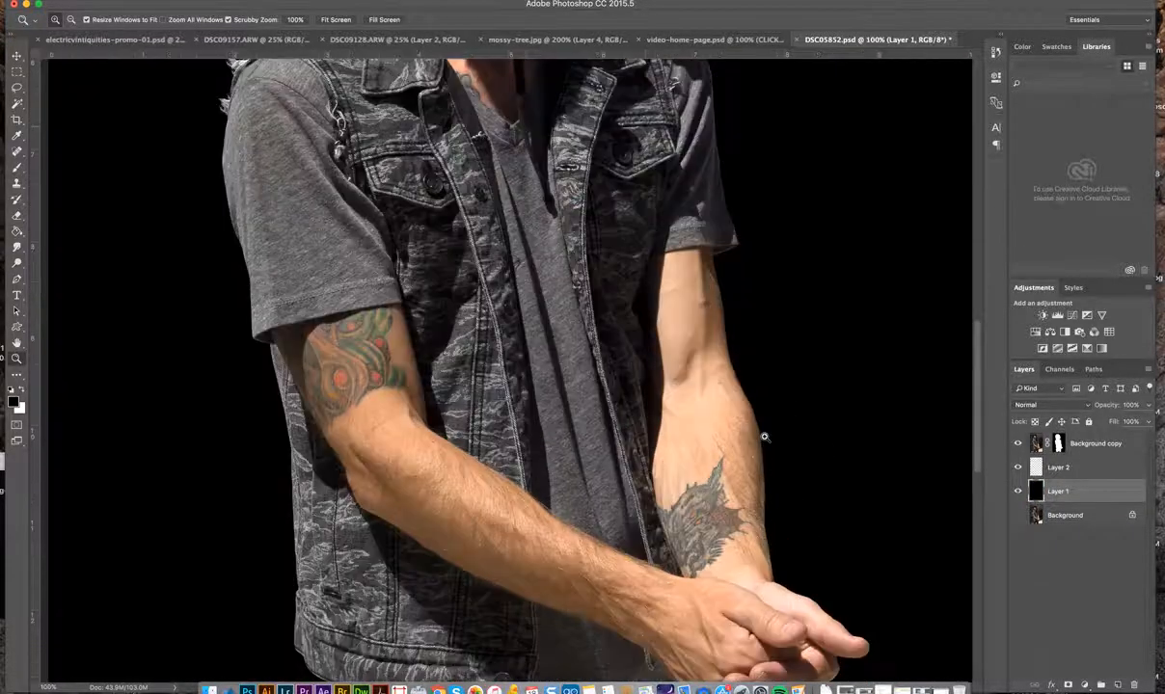
click(803, 425)
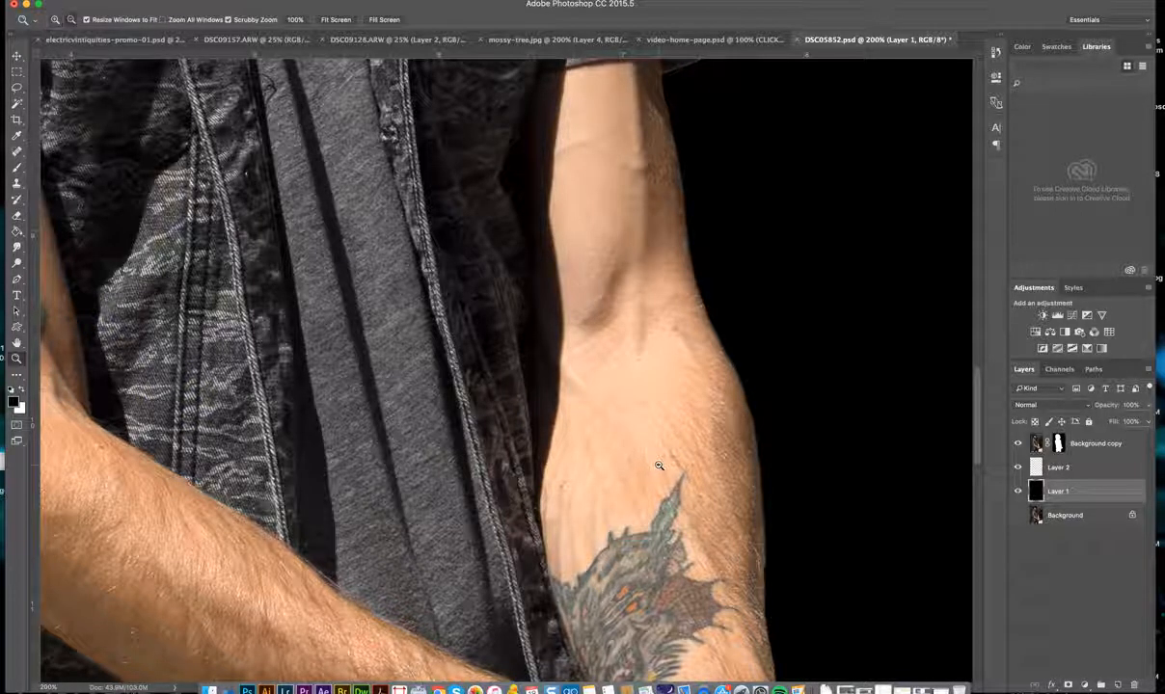
alt+click(659, 466)
alt+click(658, 466)
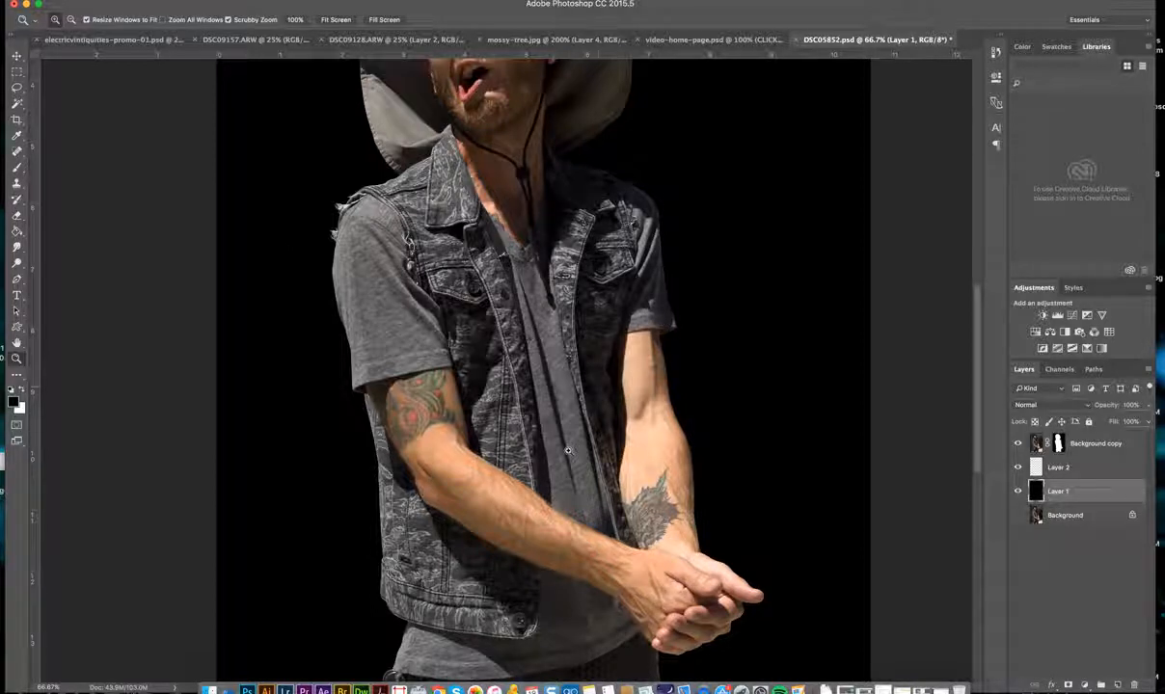
scroll(568, 450, down, 3)
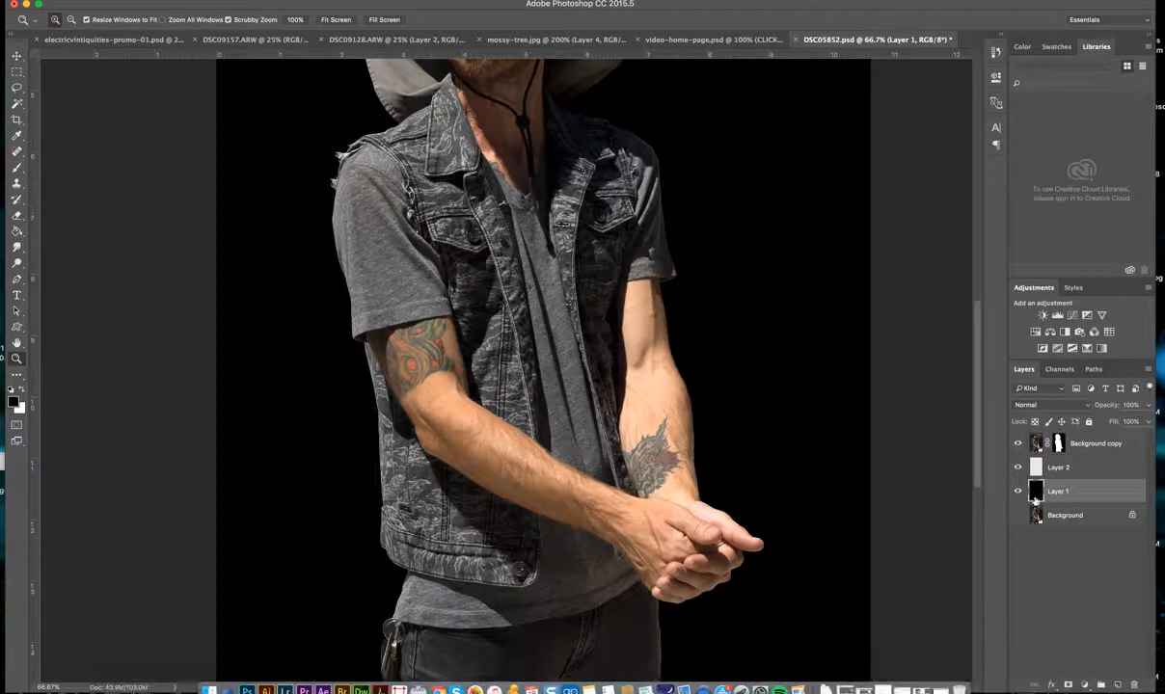
Compare the cutout with the original photo by temporarily showing only the Background layer, and restore the cutout on black.
drag(1019, 446, 1022, 487)
click(1017, 515)
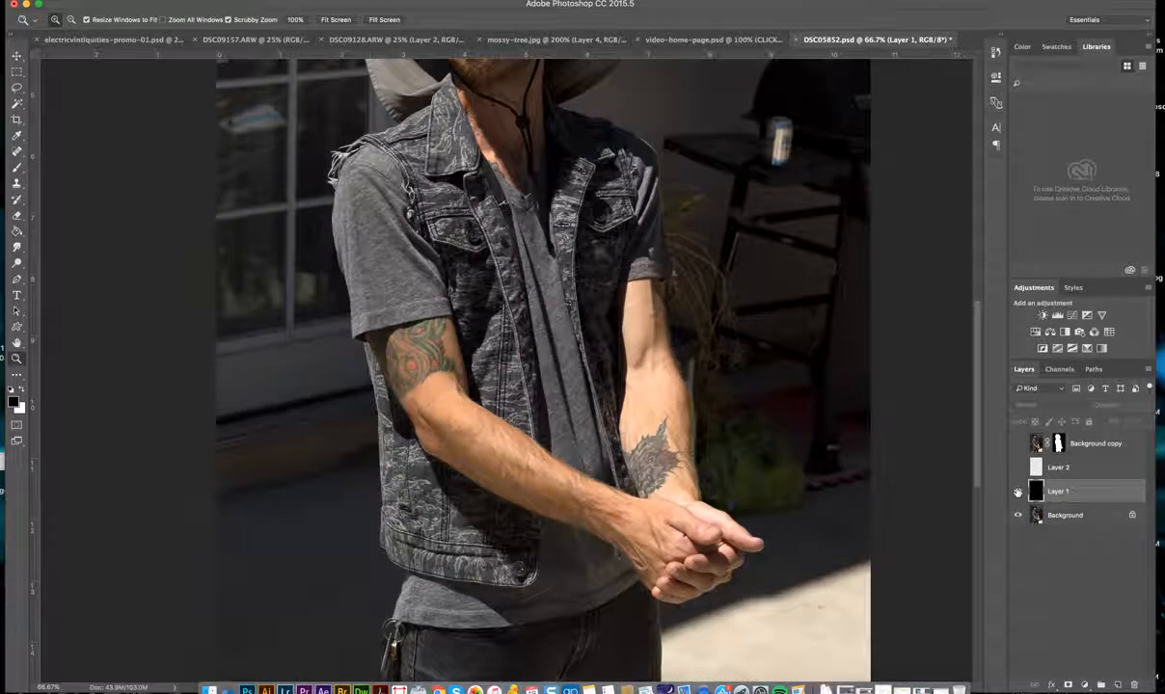
click(1019, 515)
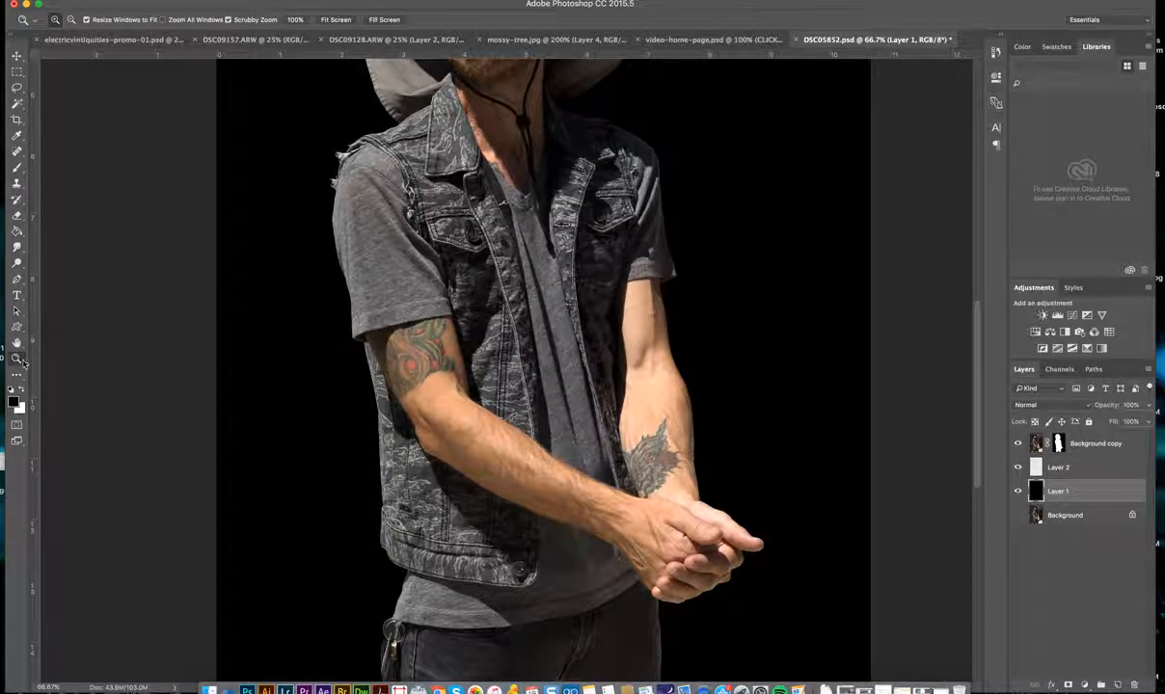
Hide the black Layer 1 and check the man's cutout against transparency, from the whole figure to the upper body.
alt+click(528, 342)
alt+click(528, 342)
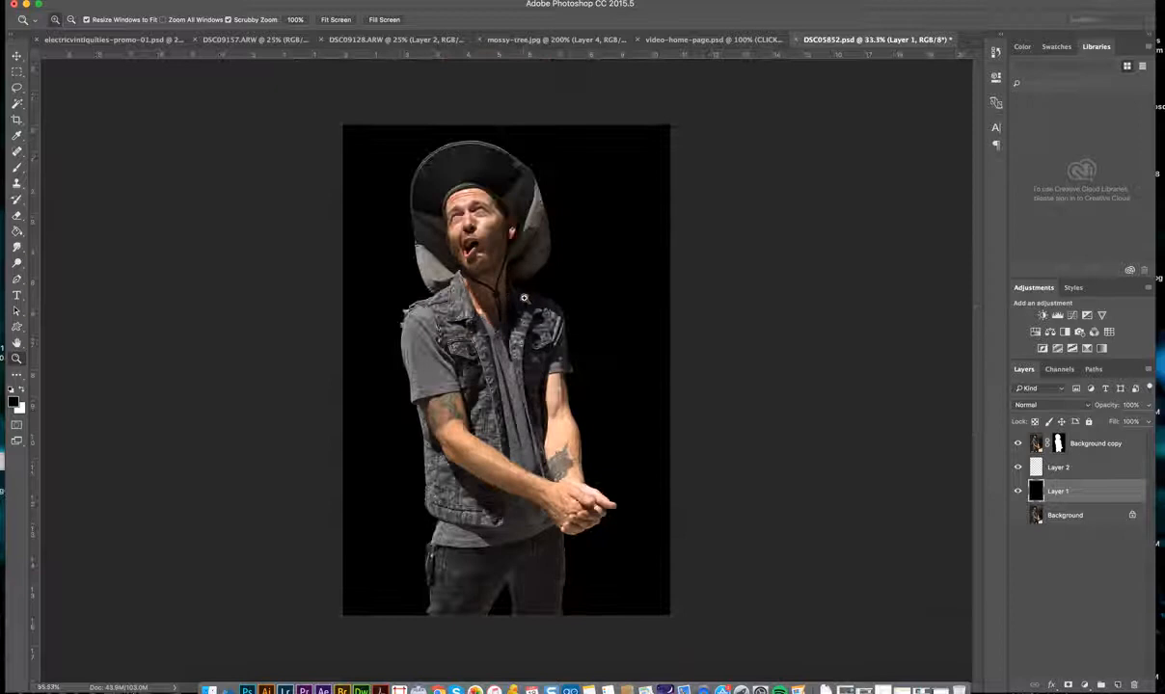
click(1018, 492)
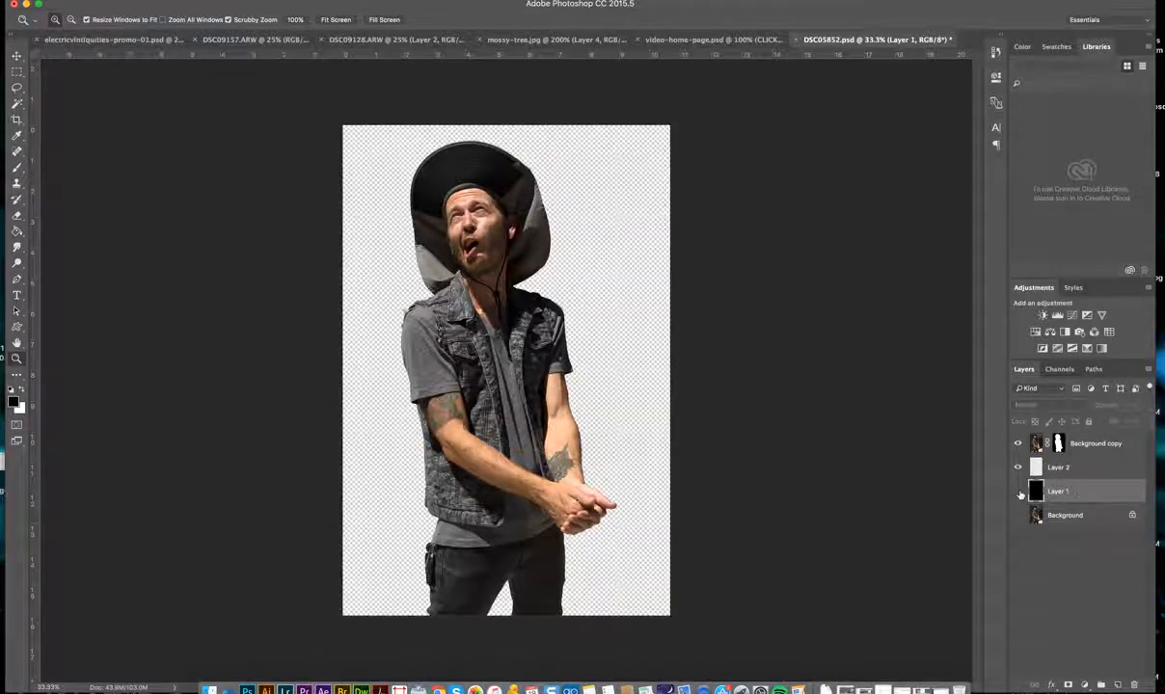
click(519, 392)
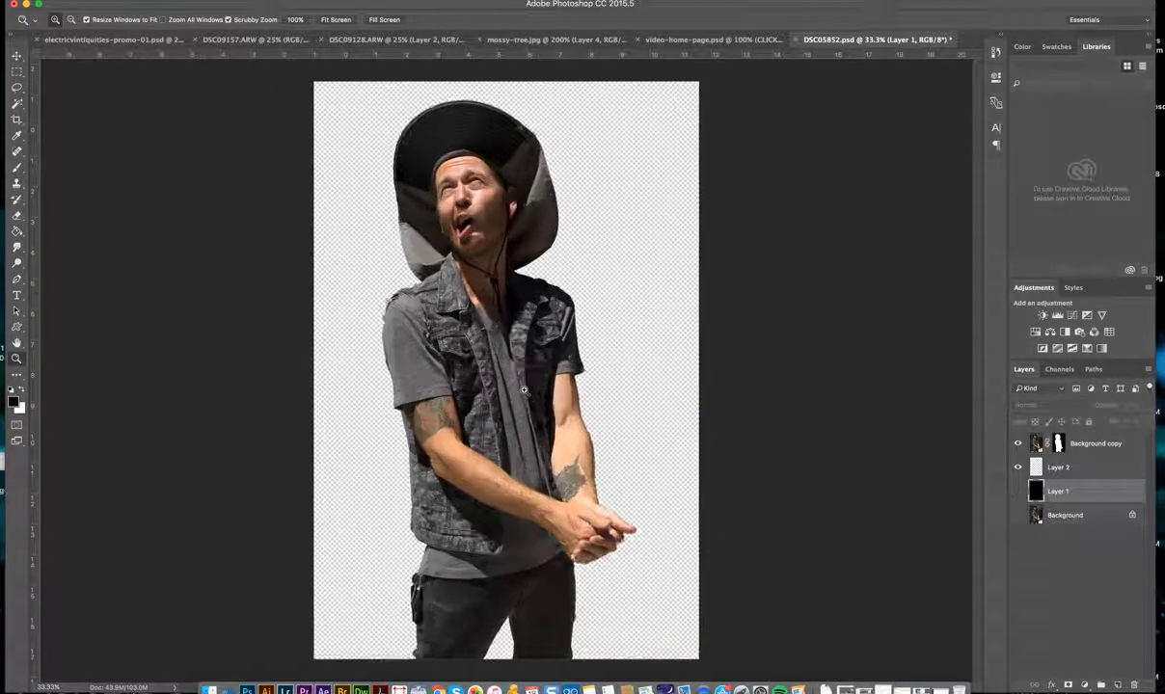
click(521, 391)
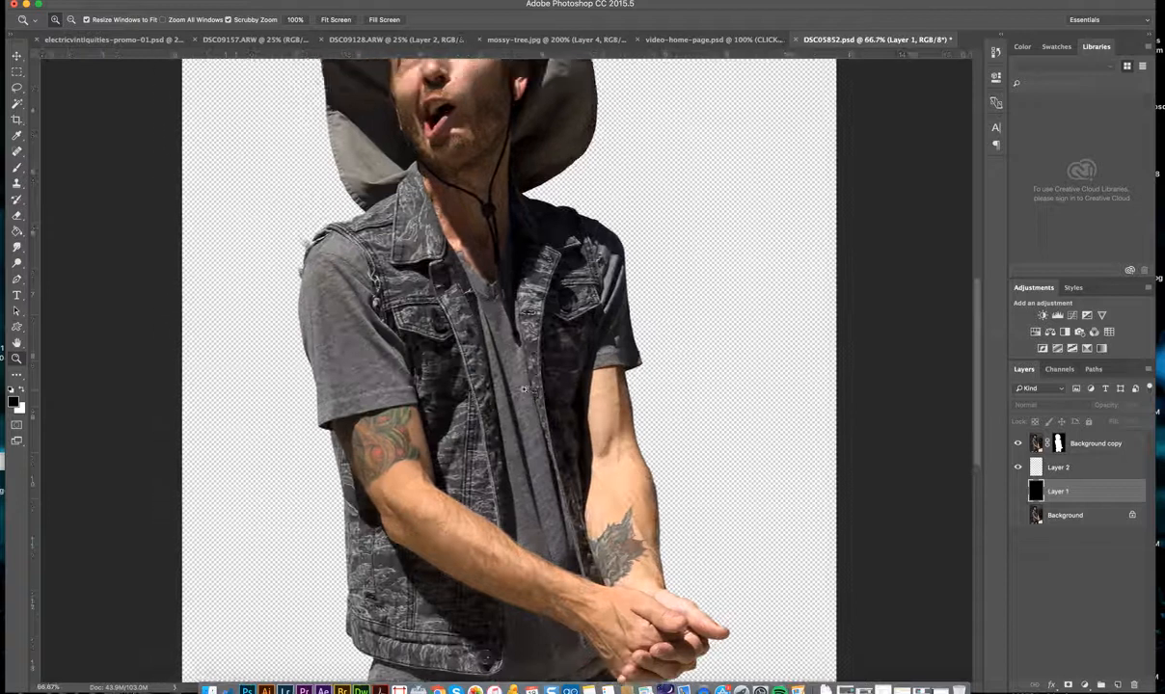
scroll(523, 390, up, 1)
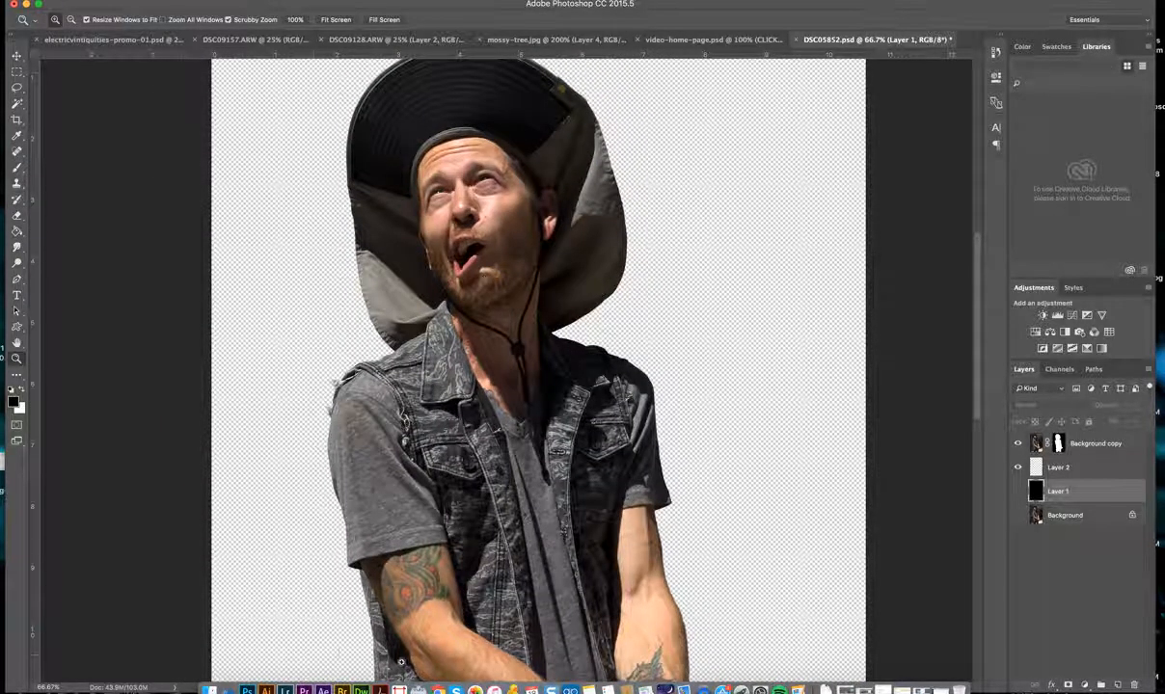
Switch to Chrome and search Google Images for "scenic backgrounds" in a new tab.
click(456, 666)
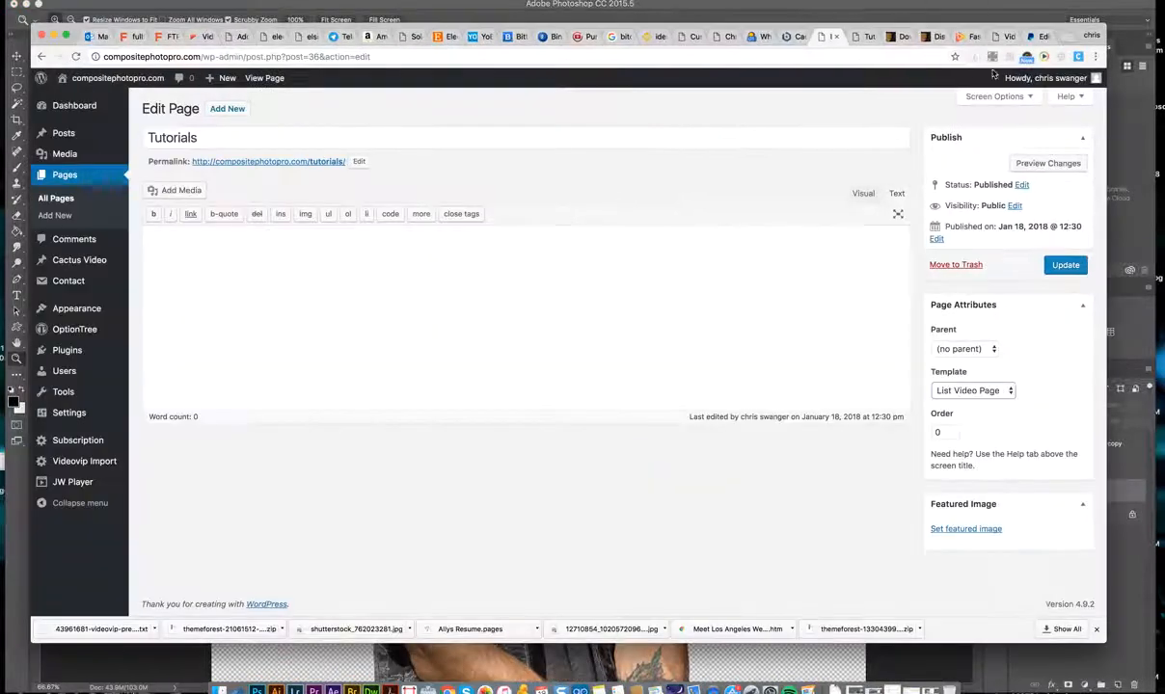
click(1063, 39)
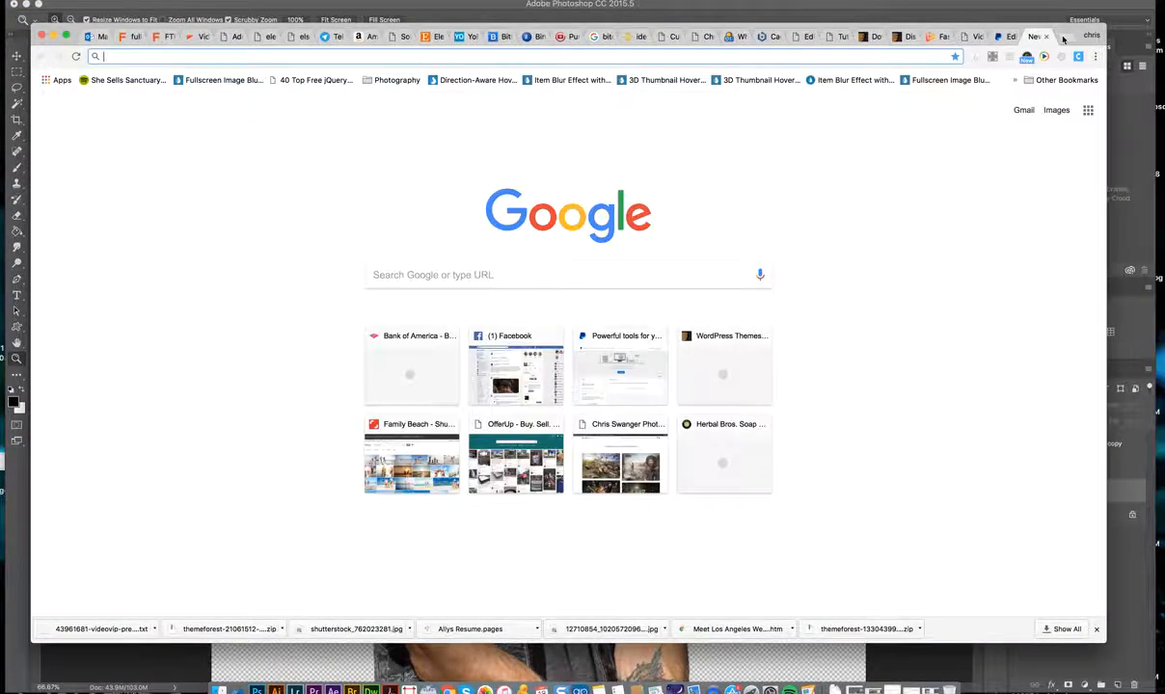
text(scenic background)
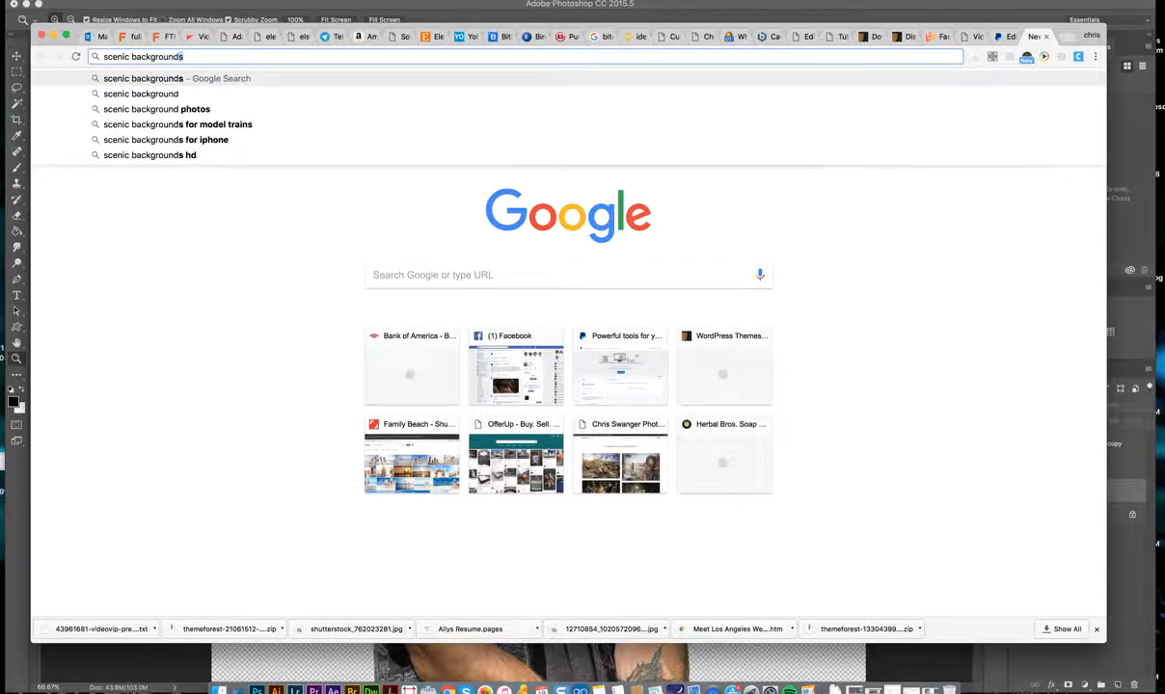
key(Return)
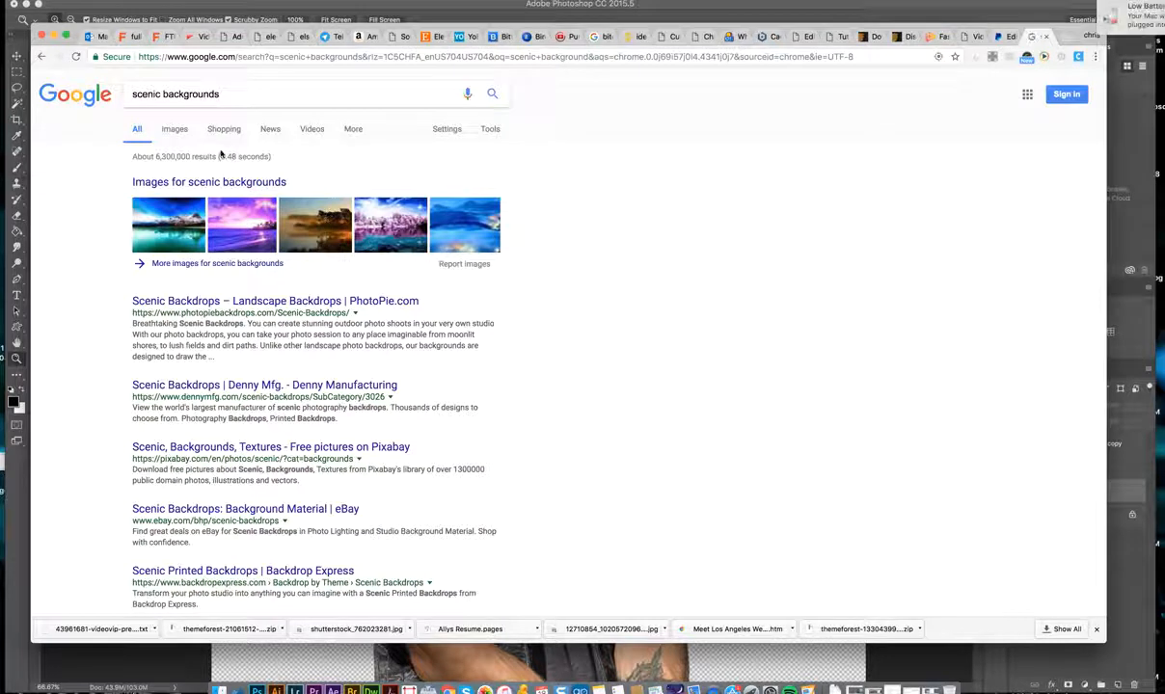
click(175, 128)
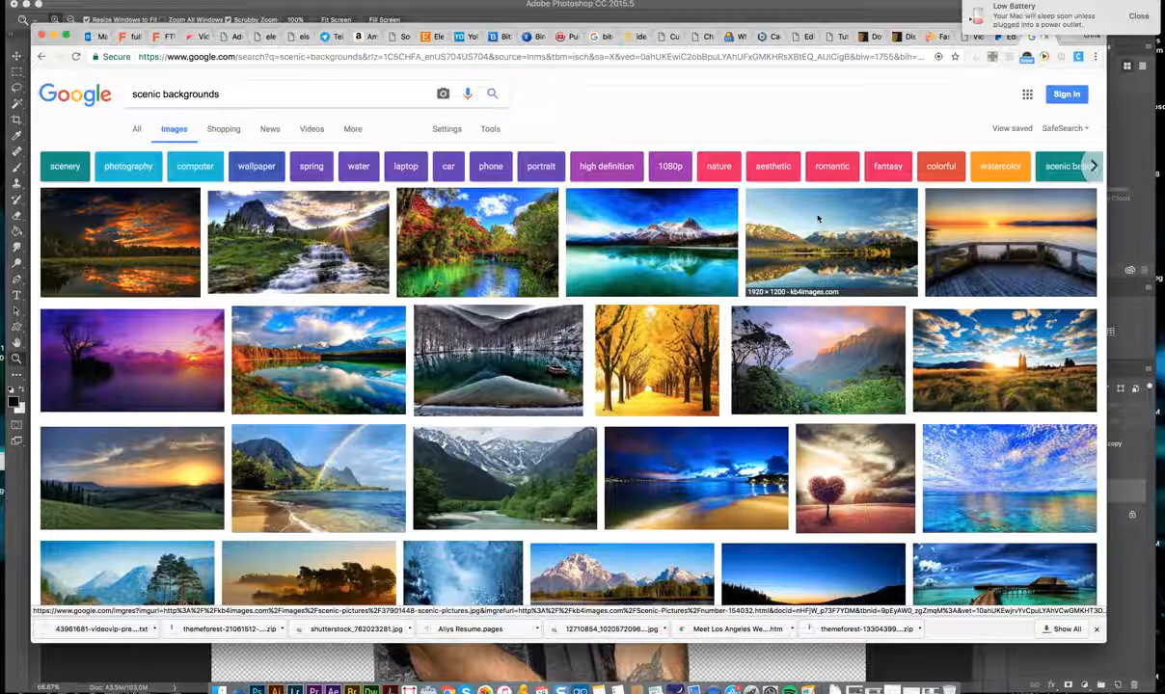
Bring the 1920 × 1200 mountain lake image from the search results into DSC05852.psd in Photoshop, accepting the colour profile conversion.
click(817, 219)
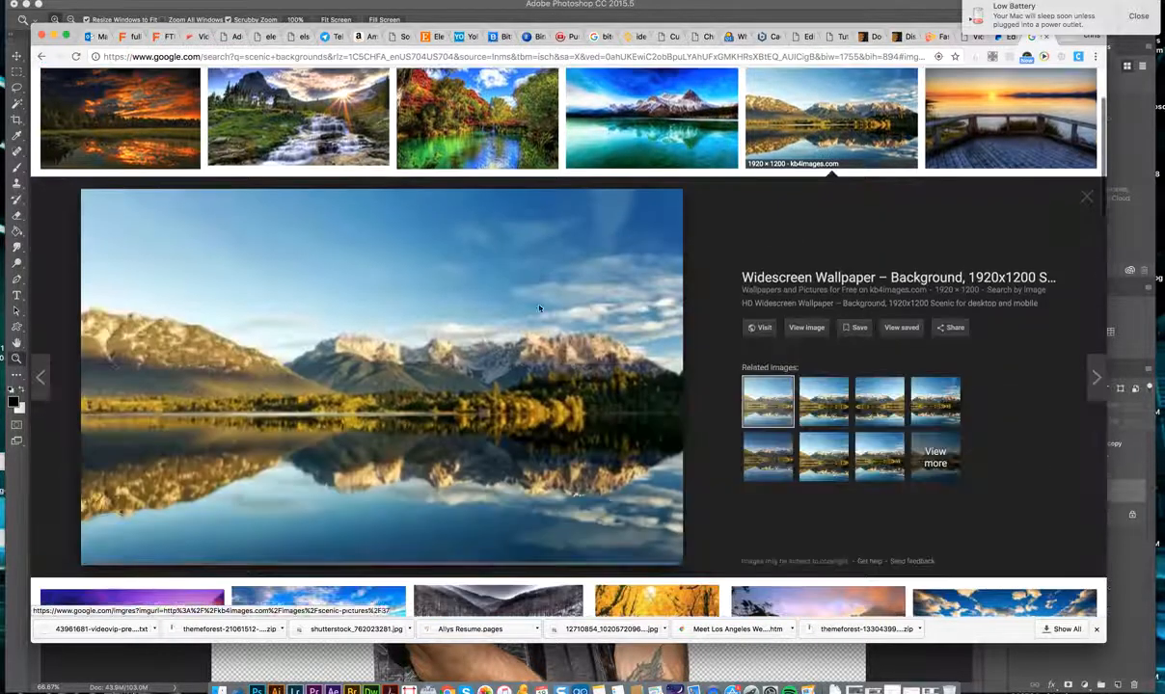
drag(376, 28, 794, 38)
drag(538, 278, 279, 236)
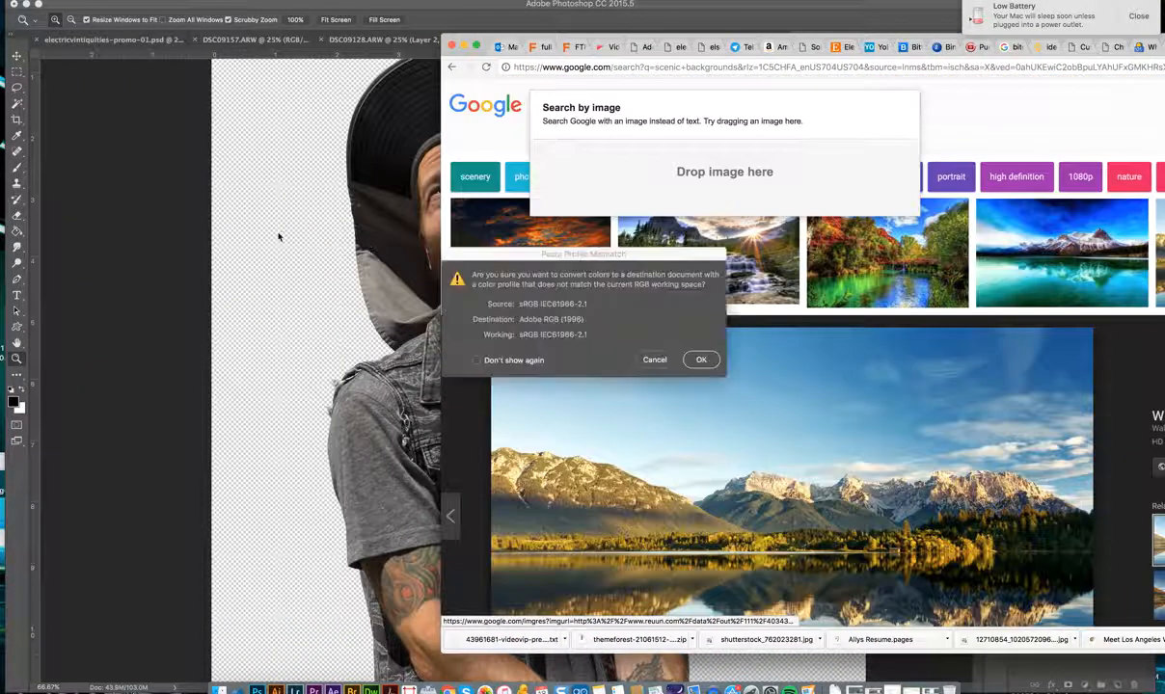
click(703, 360)
click(705, 430)
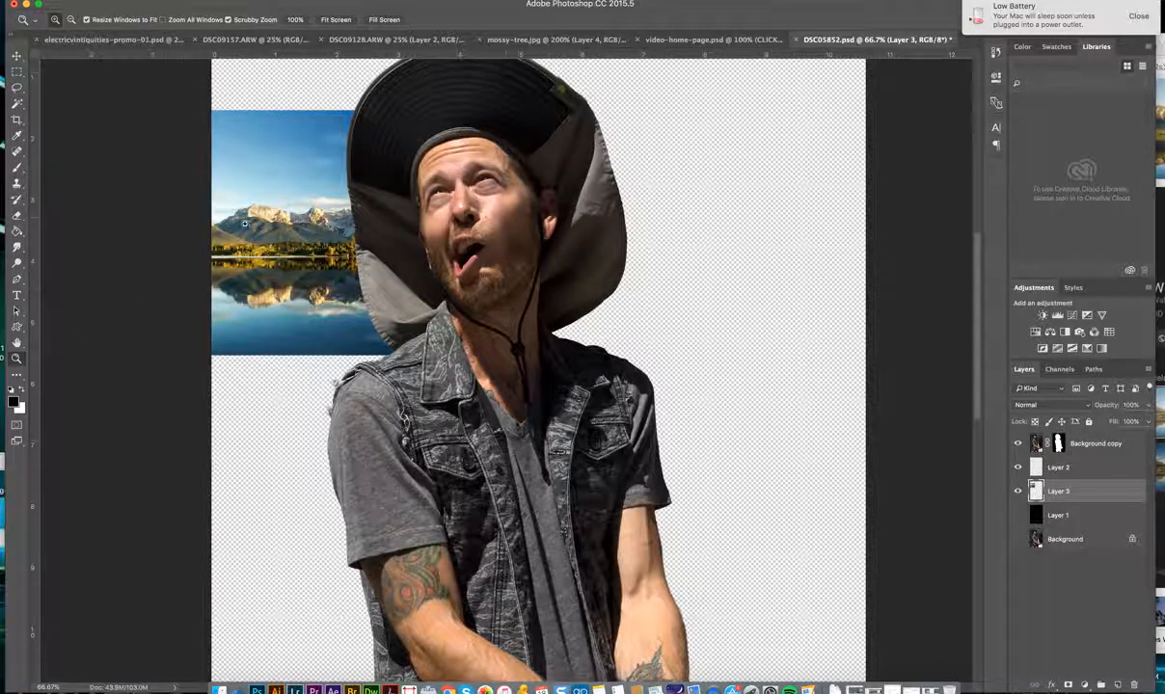
Scale the mountain lake image on Layer 3 proportionally to about 415% so it fills the canvas behind the man, and apply the transformation.
key(alt)
alt+click(322, 232)
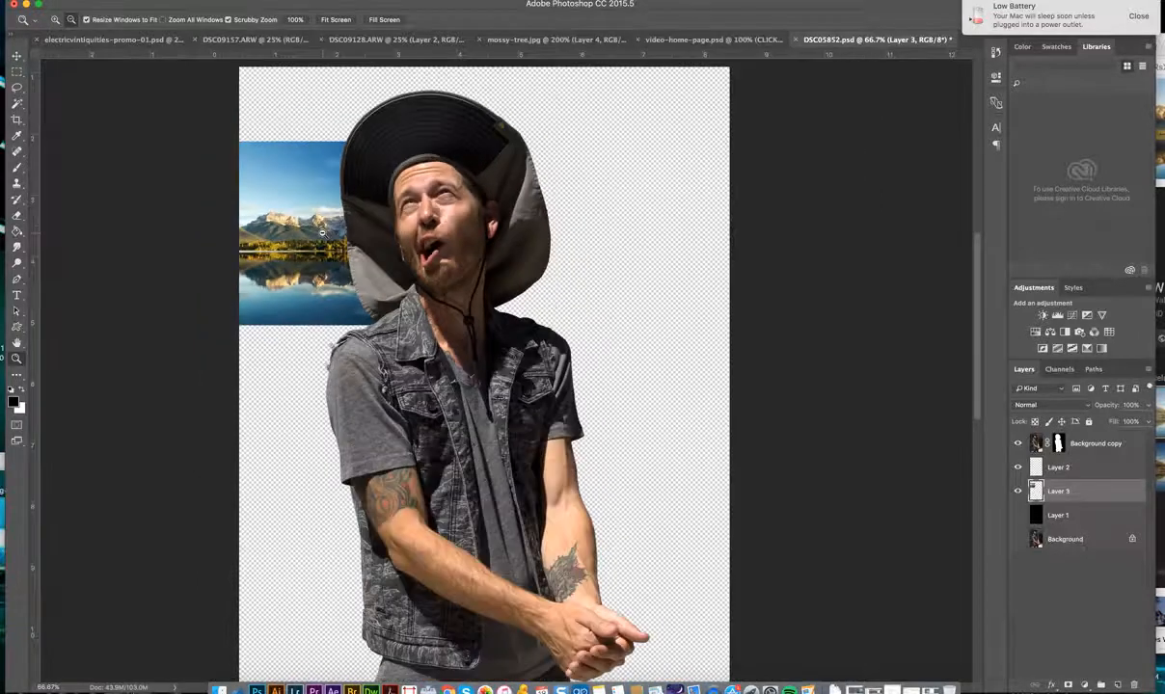
click(16, 55)
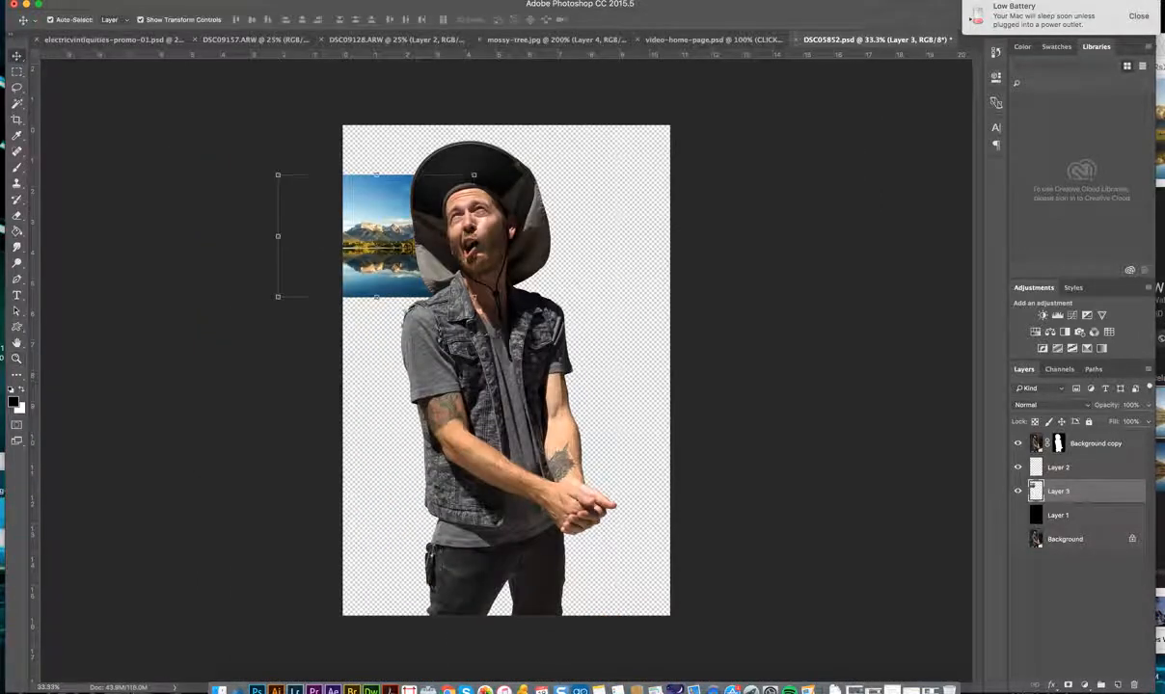
key(super+t)
drag(478, 299, 981, 613)
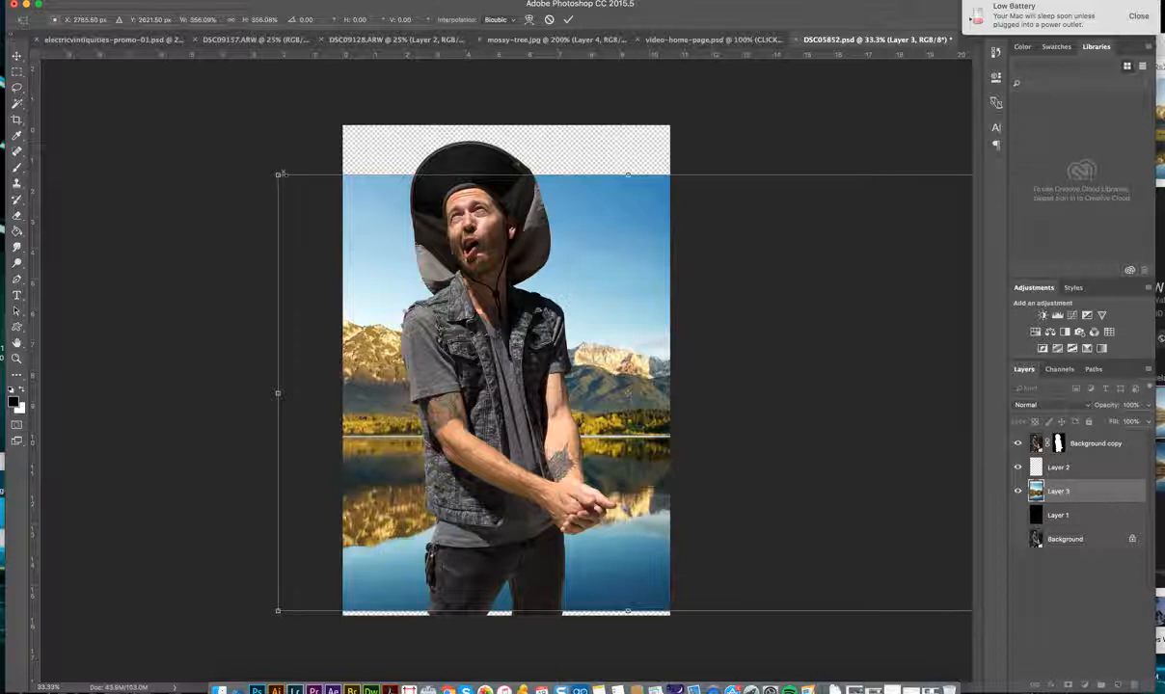
drag(278, 173, 258, 141)
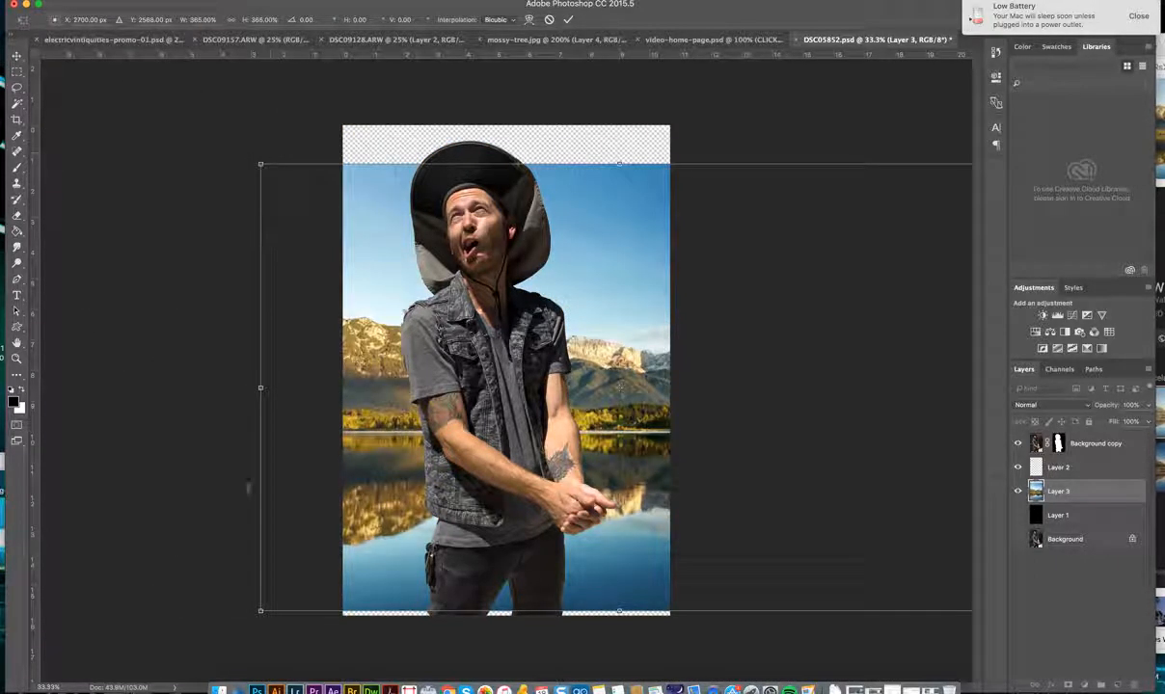
drag(258, 611, 230, 629)
drag(220, 161, 162, 122)
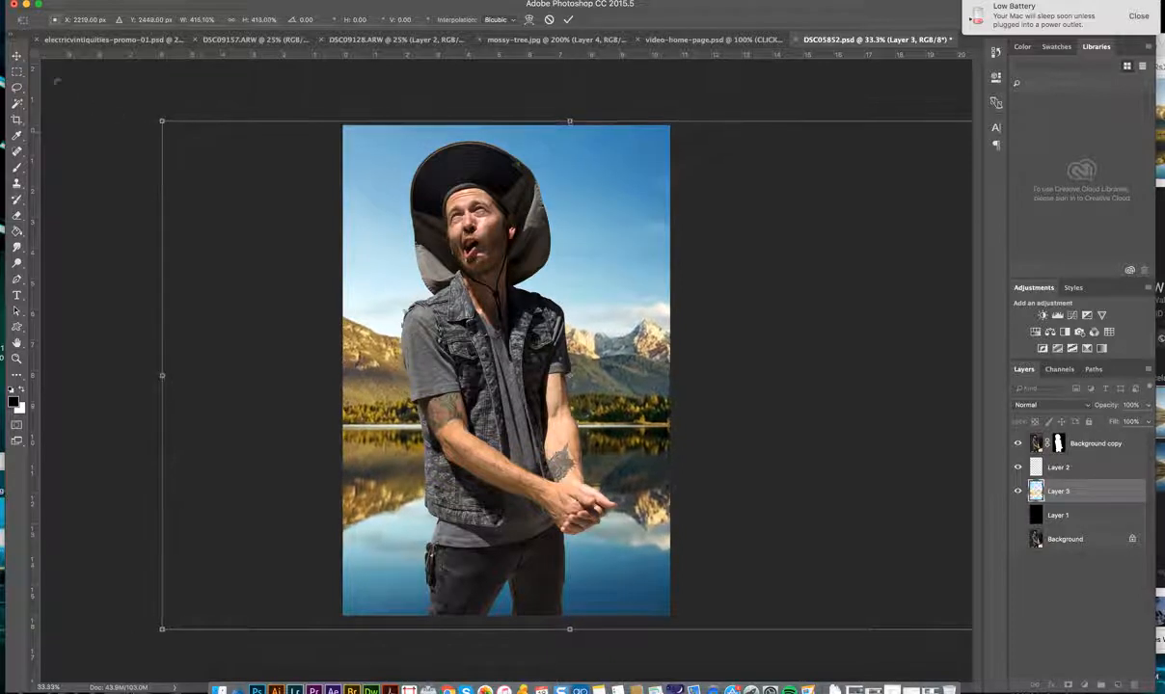
click(17, 56)
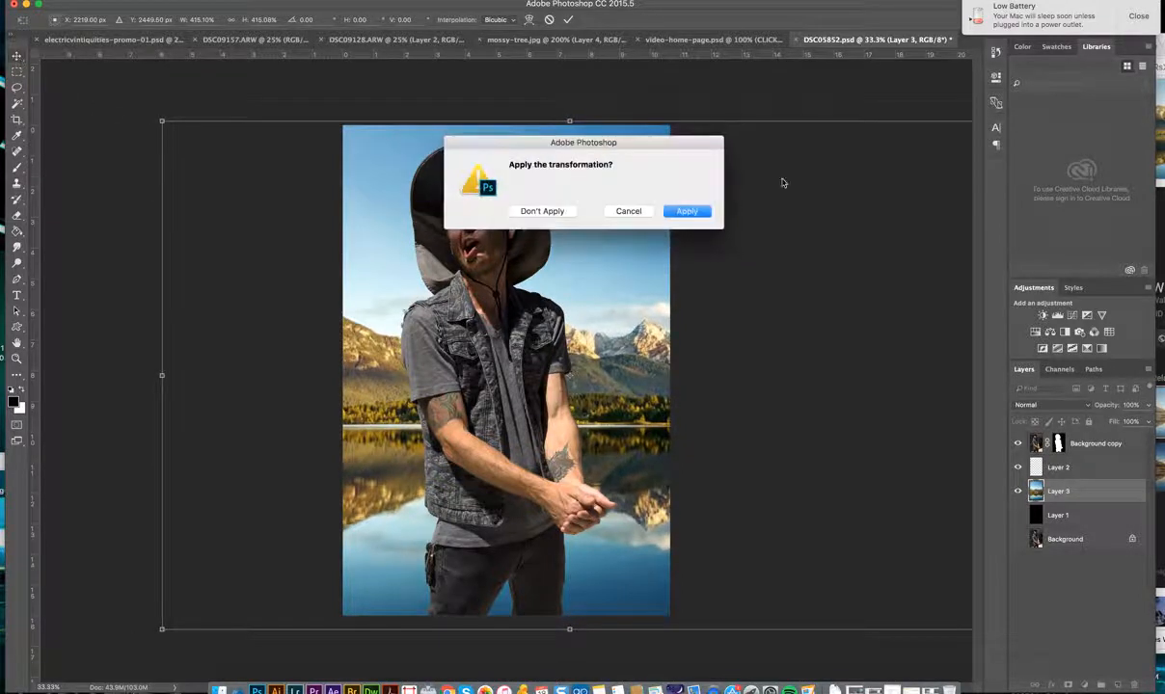
click(693, 209)
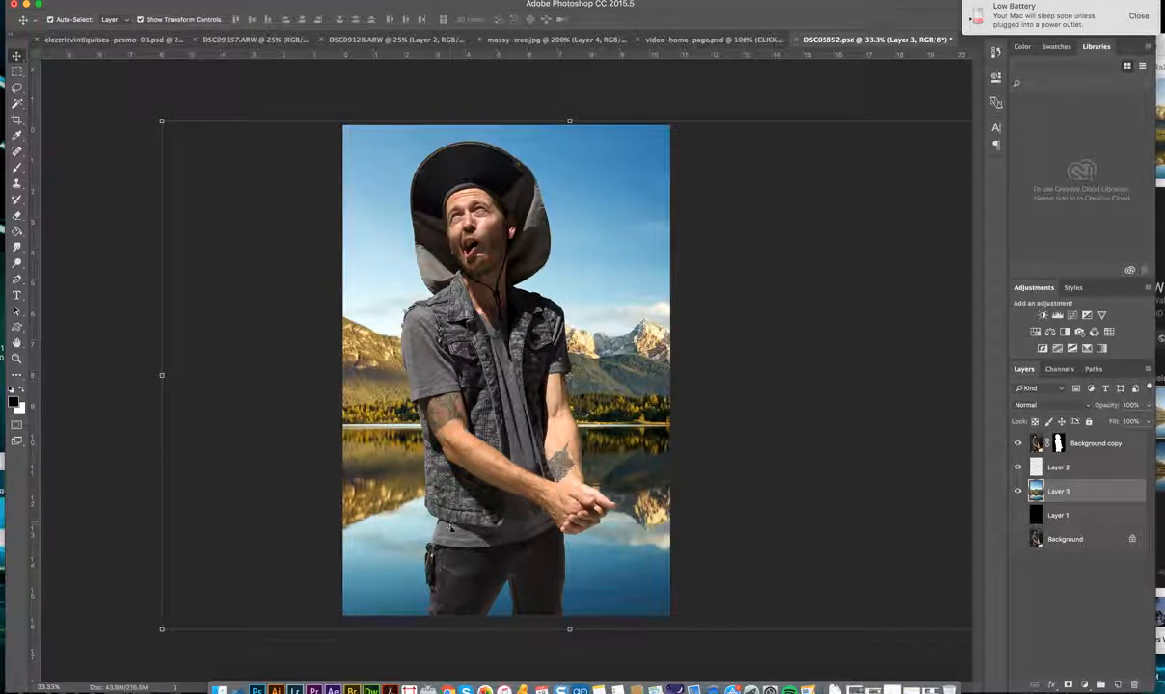
Deselect the layers and examine the edge of the T-shirt sleeve and tattooed arm against the landscape at 300% zoom.
click(101, 147)
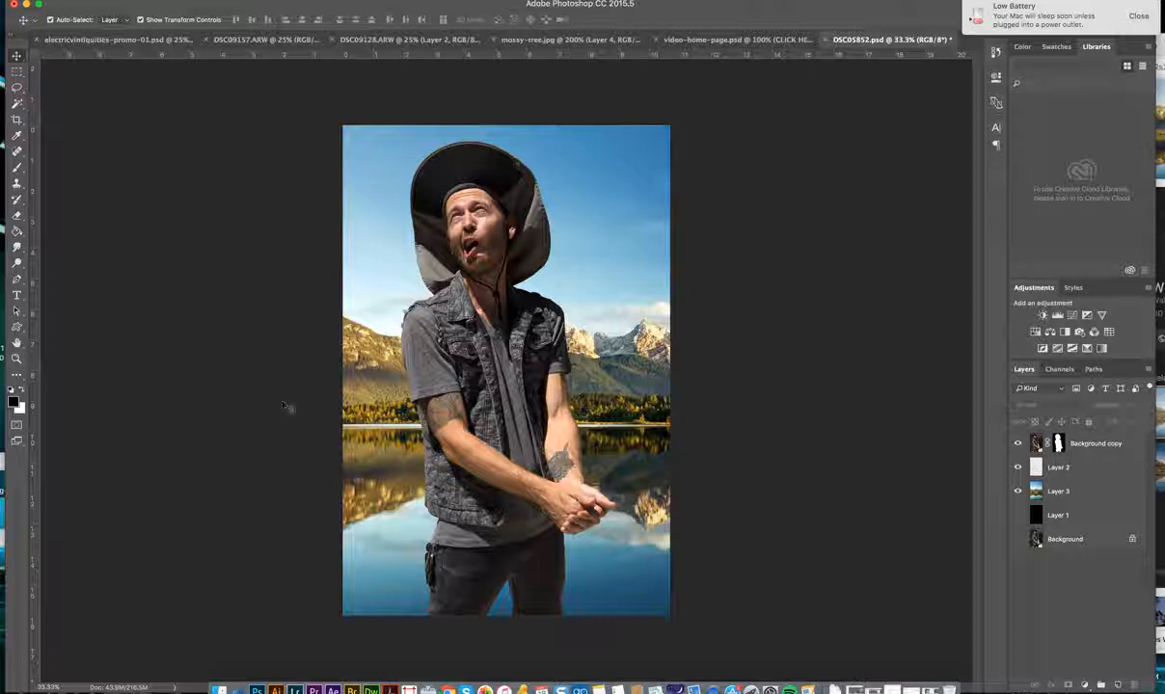
click(15, 357)
click(412, 395)
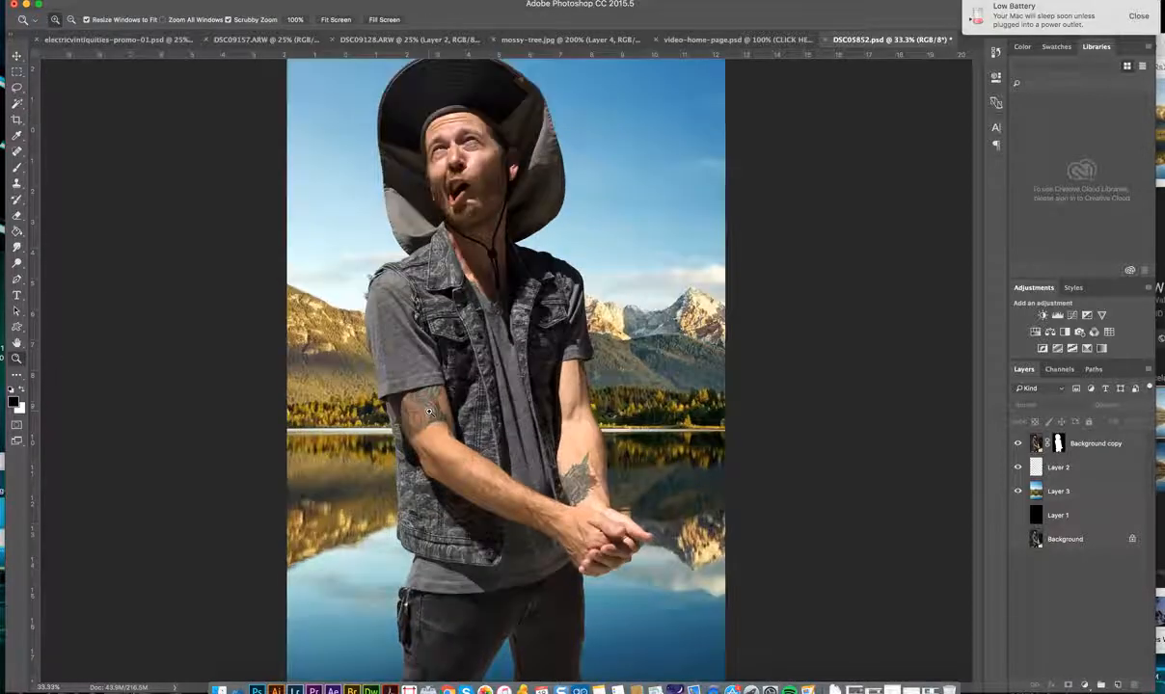
click(428, 405)
click(429, 407)
click(374, 427)
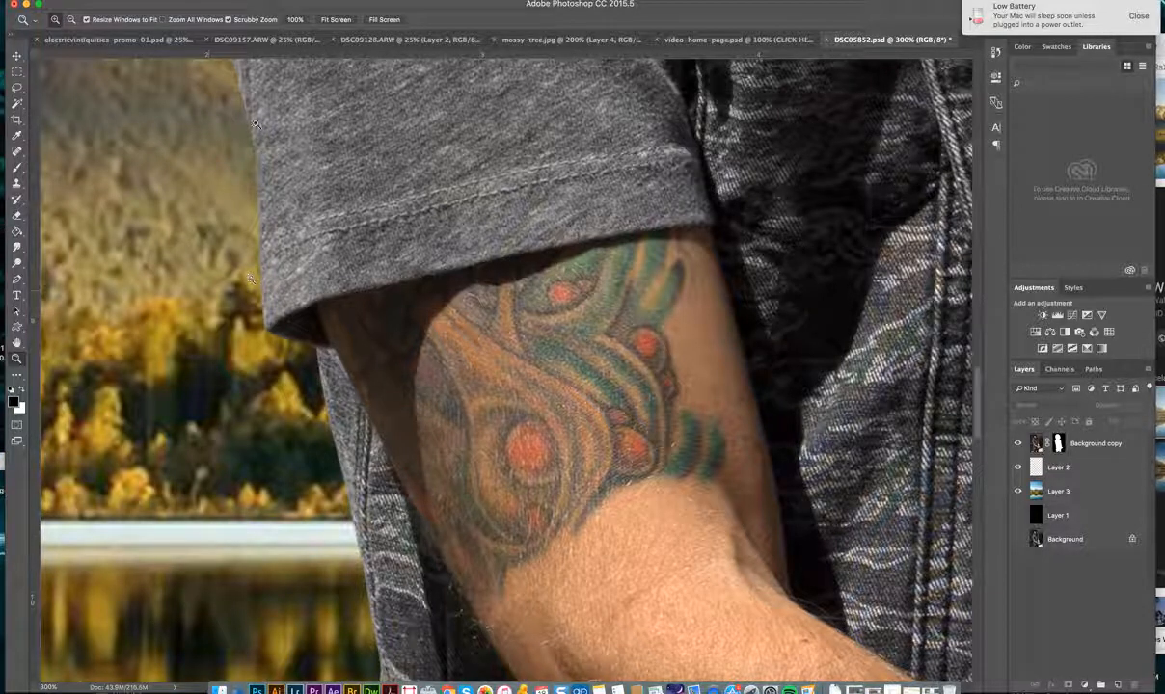
scroll(290, 259, up, 3)
scroll(289, 258, left, 3)
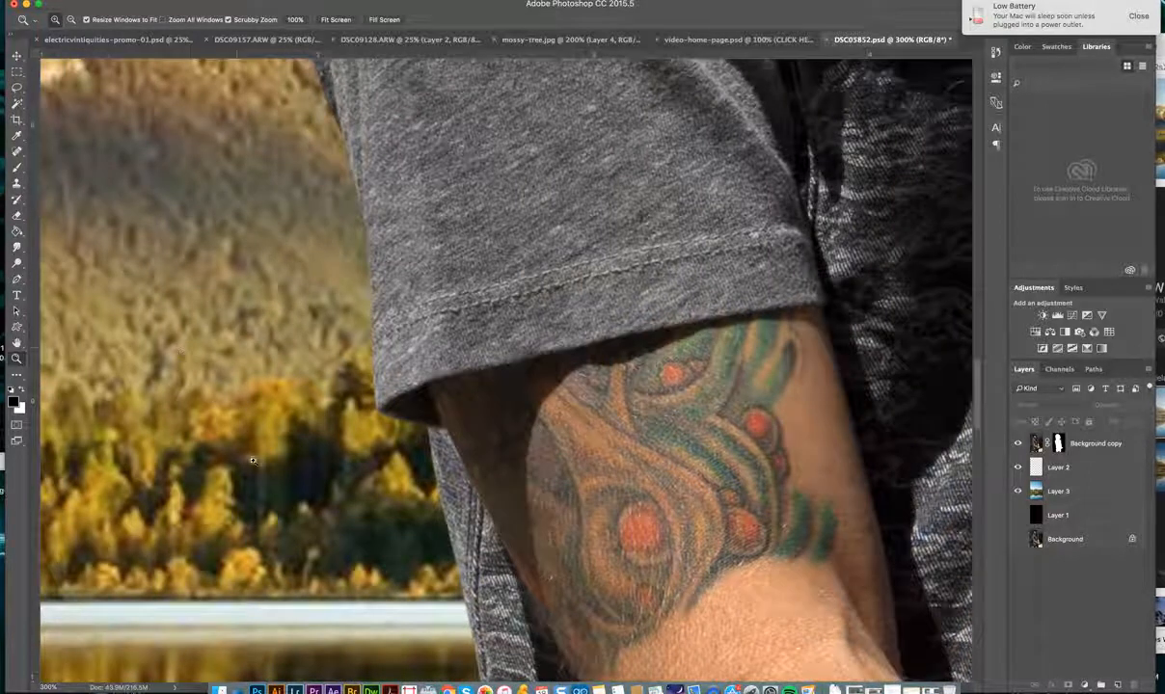
Select the landscape on Layer 3 and then the man's Background copy layer by picking them in the image.
click(15, 55)
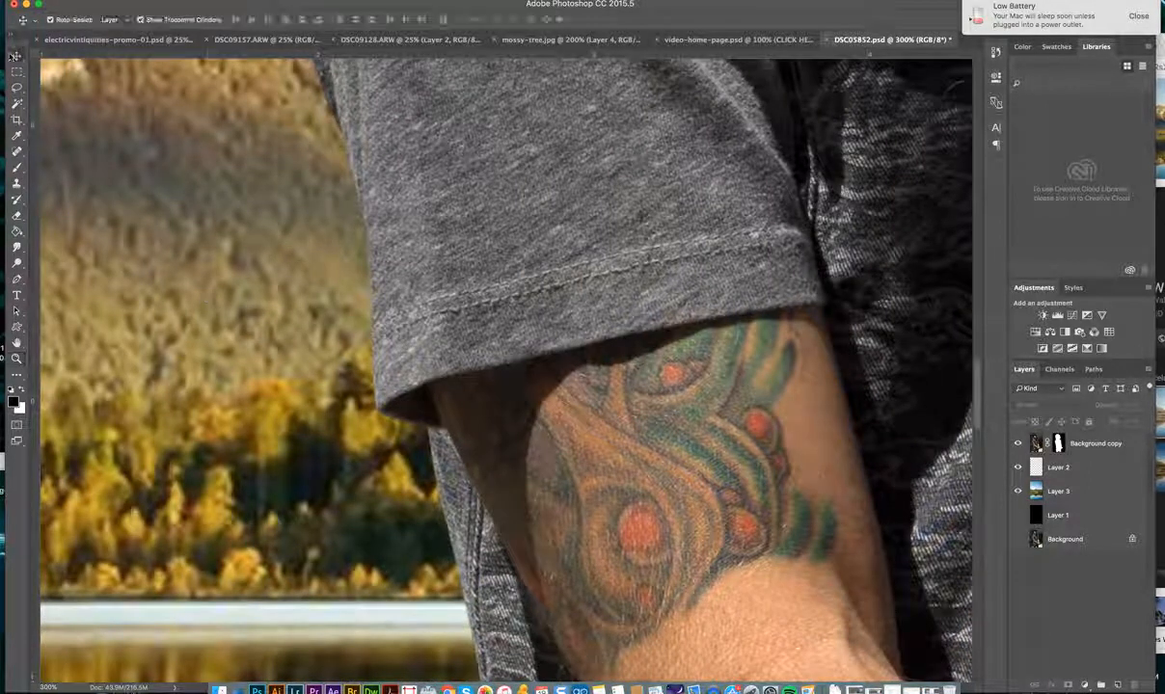
click(220, 442)
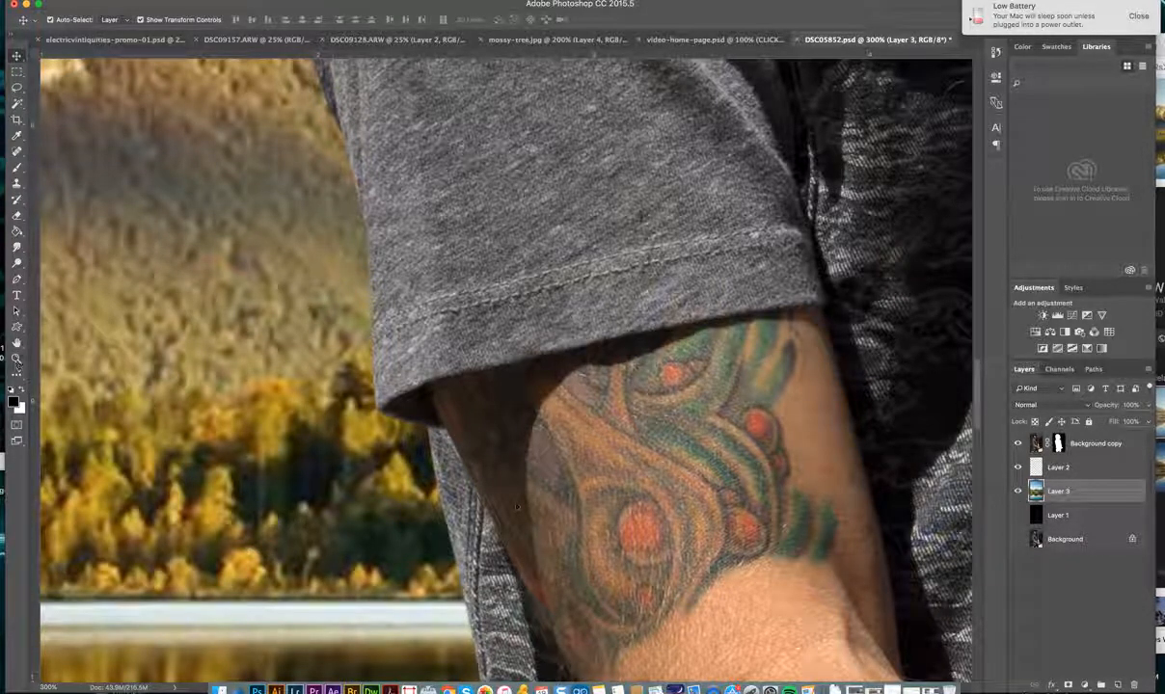
click(446, 264)
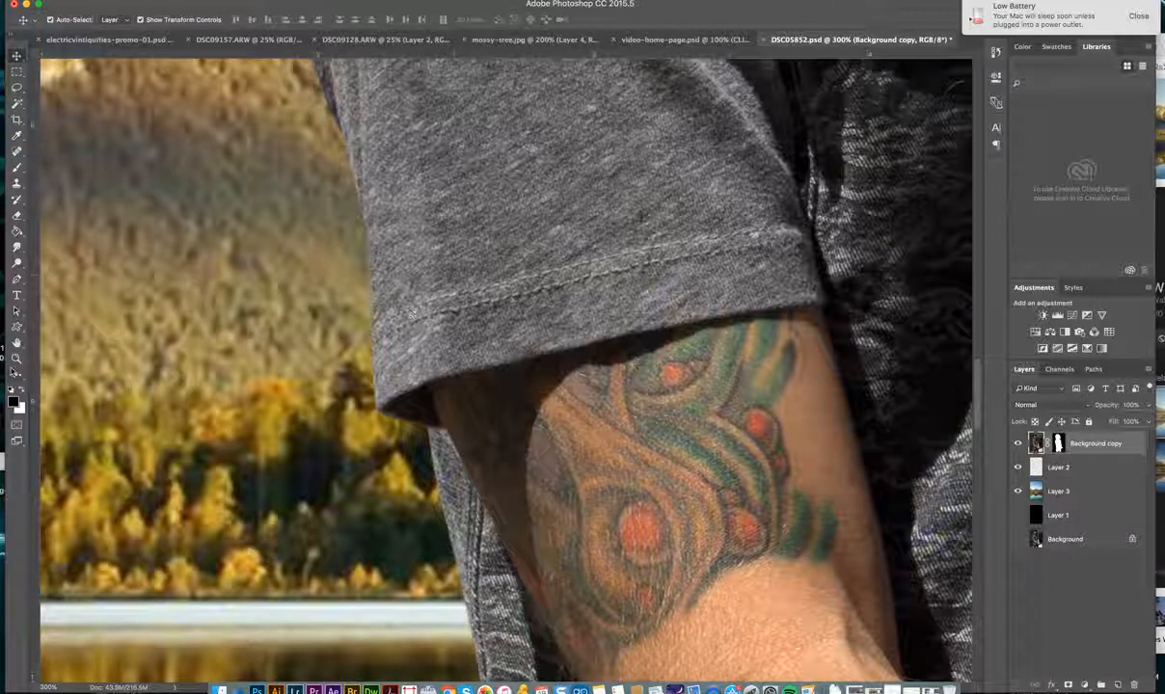
click(16, 359)
alt+click(593, 339)
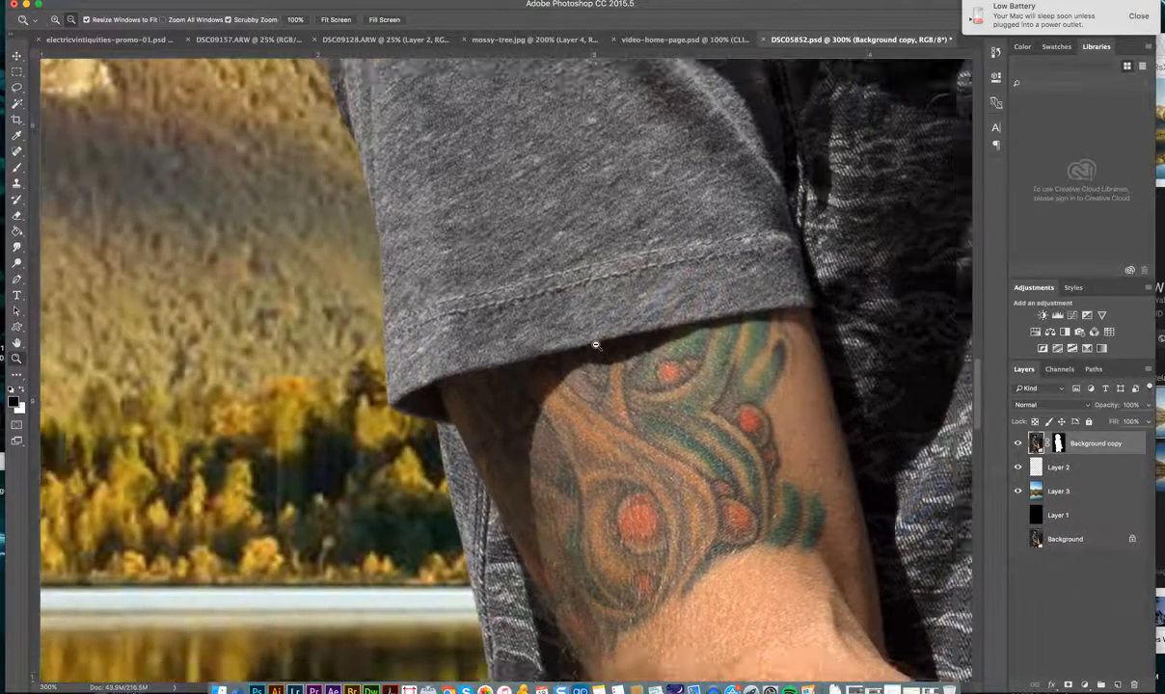
Examine the cutout edge along the hat's brim and its sun-protection label against the sky at 600% zoom.
alt+click(595, 345)
alt+click(596, 344)
alt+click(595, 344)
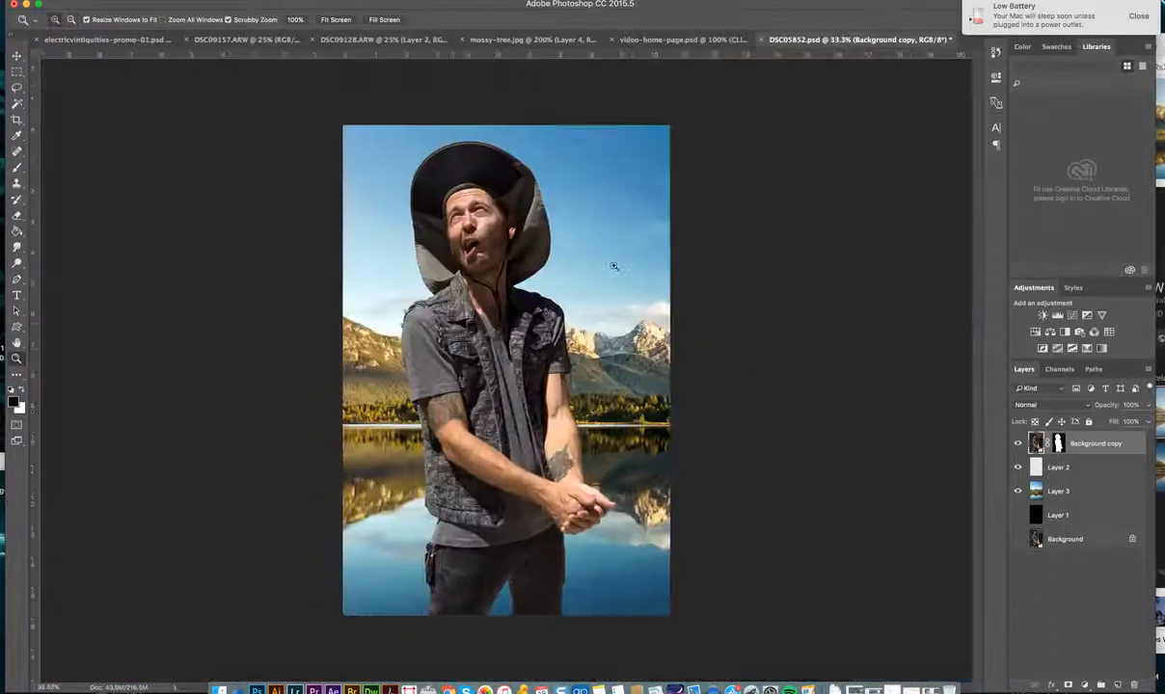
click(477, 154)
click(478, 154)
click(478, 155)
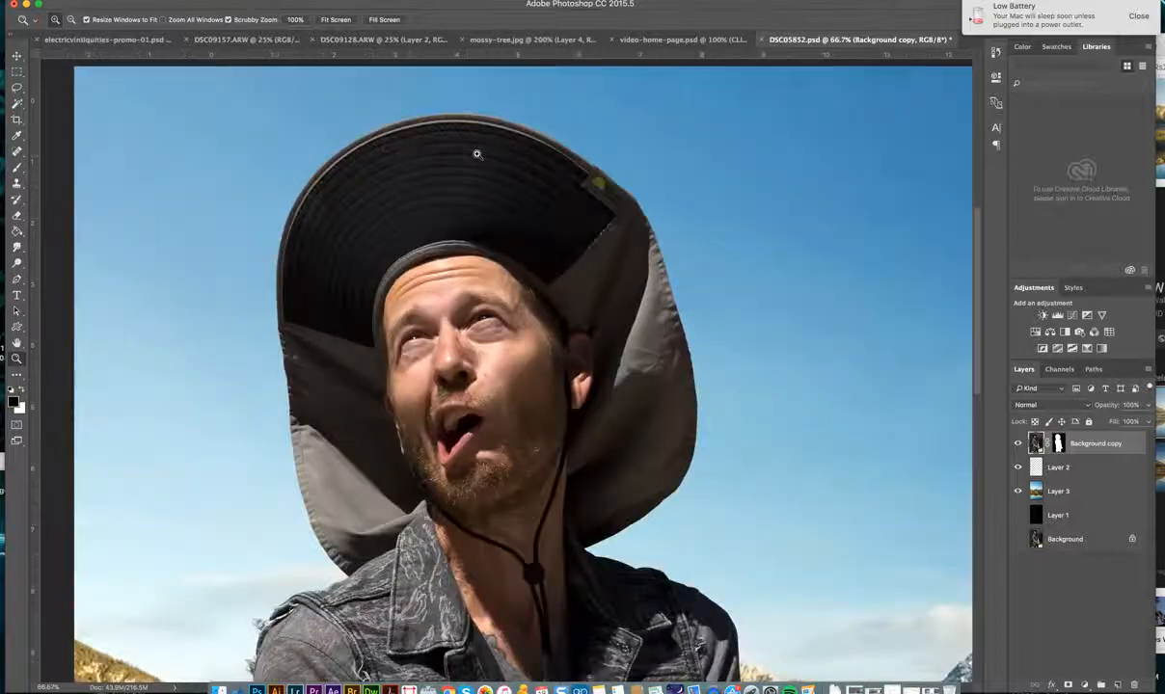
click(477, 155)
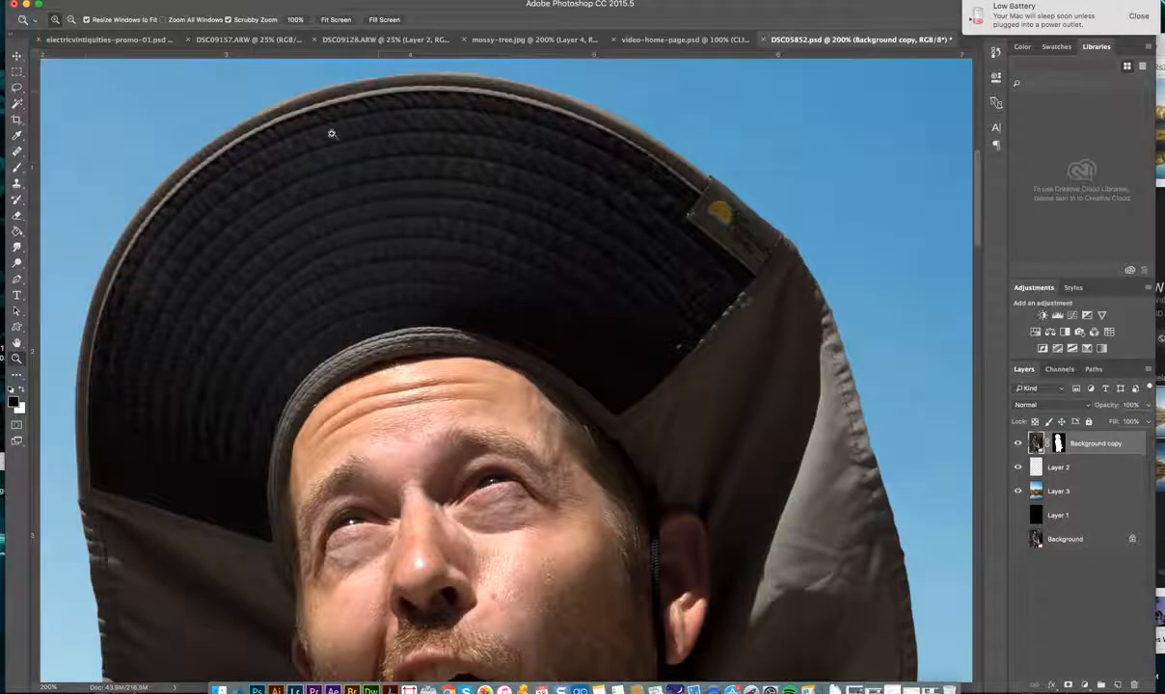
click(399, 87)
click(399, 87)
click(399, 87)
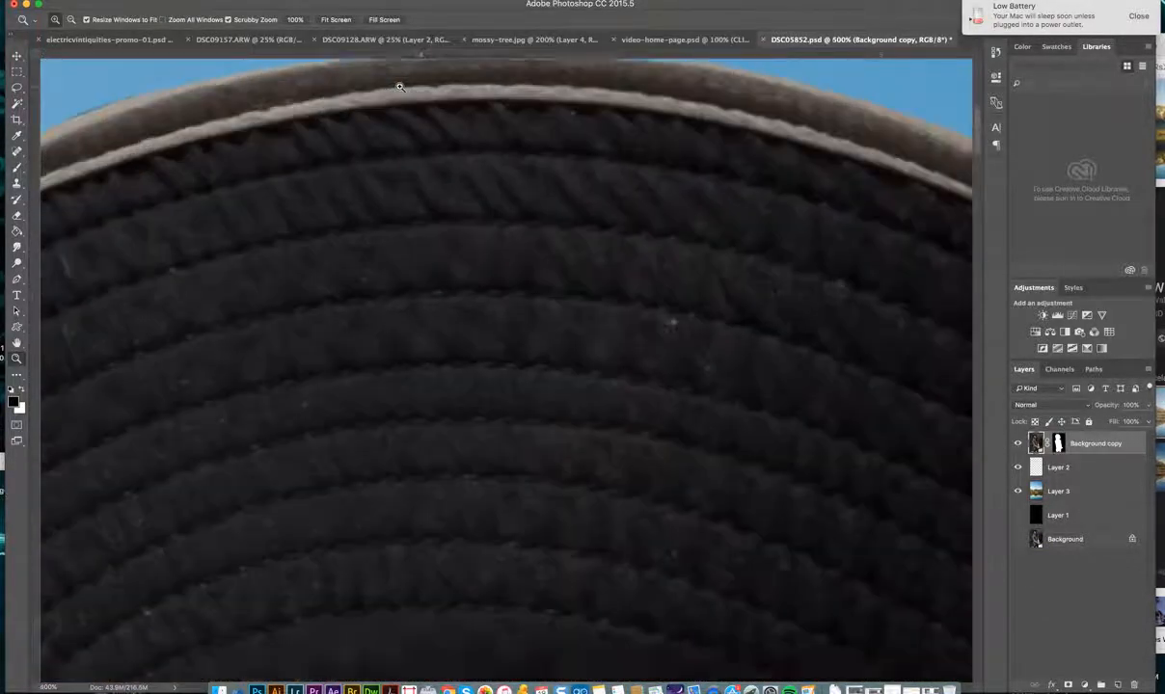
click(399, 87)
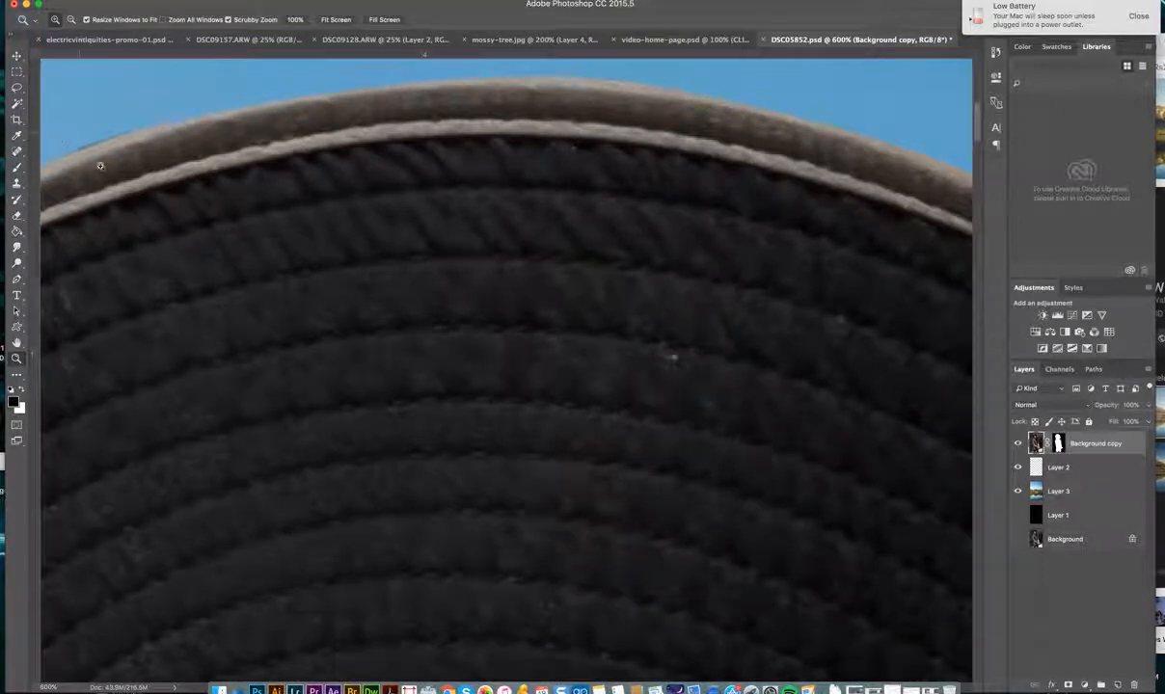
scroll(98, 162, left, 3)
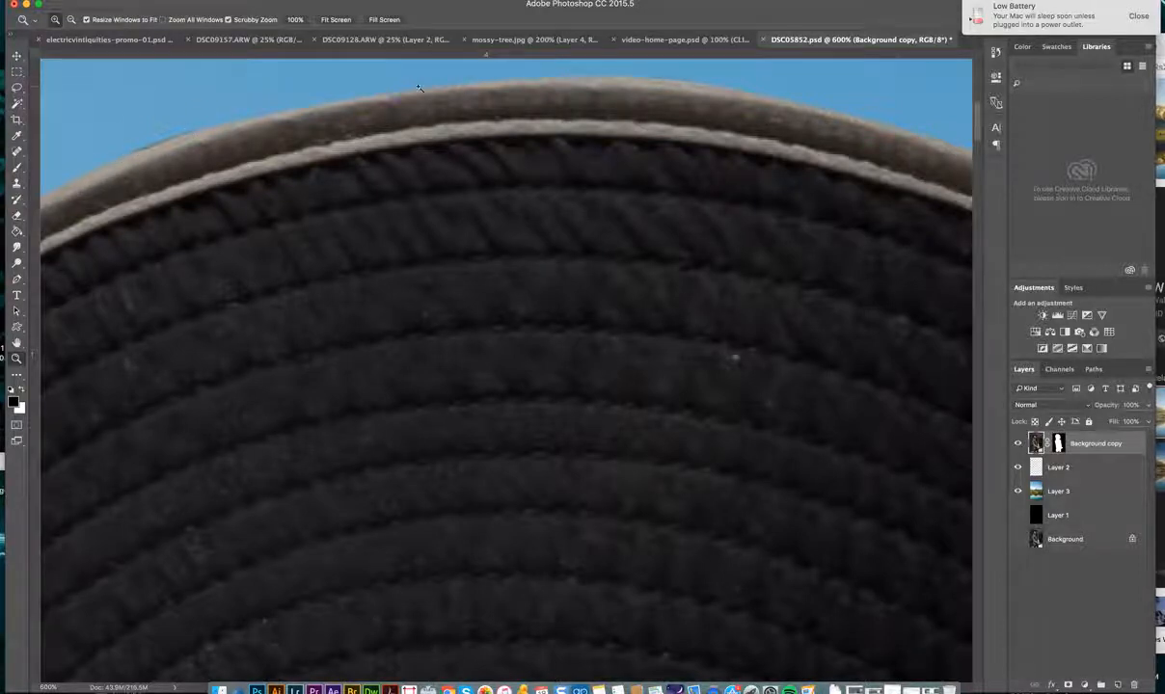
scroll(546, 99, right, 10)
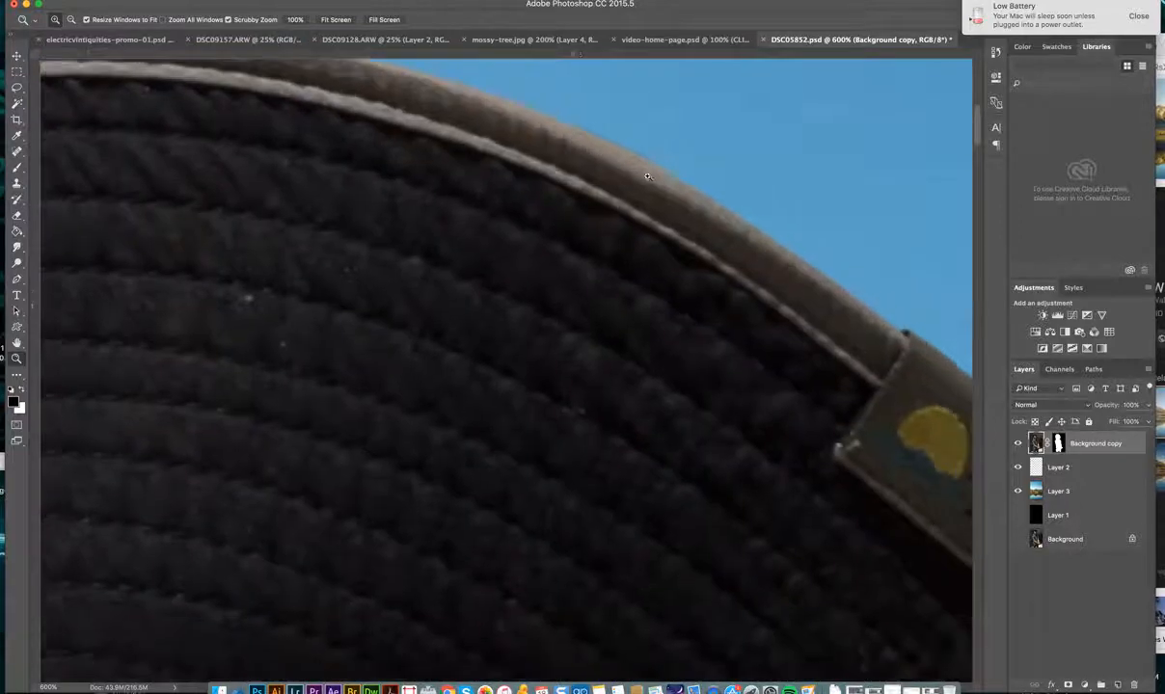
scroll(647, 177, right, 10)
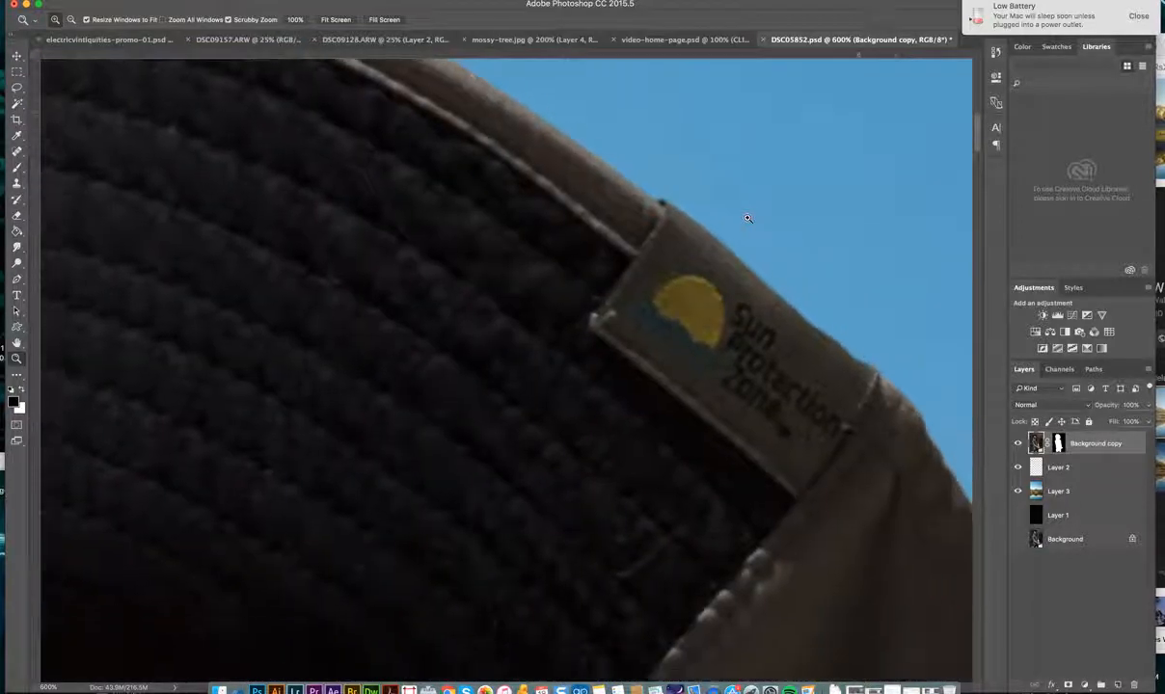
scroll(747, 218, right, 5)
scroll(747, 218, down, 5)
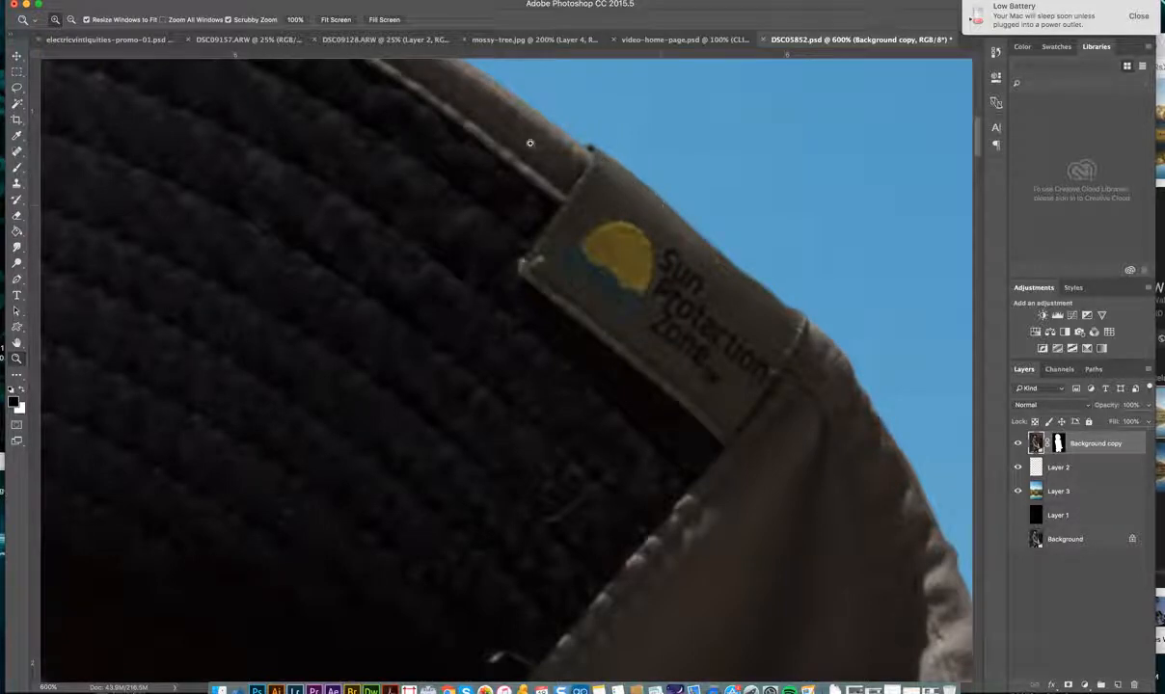
View the whole composite of the man on the mountain lake at 33.3% zoom with the Move tool active and no layer selected.
alt+click(517, 169)
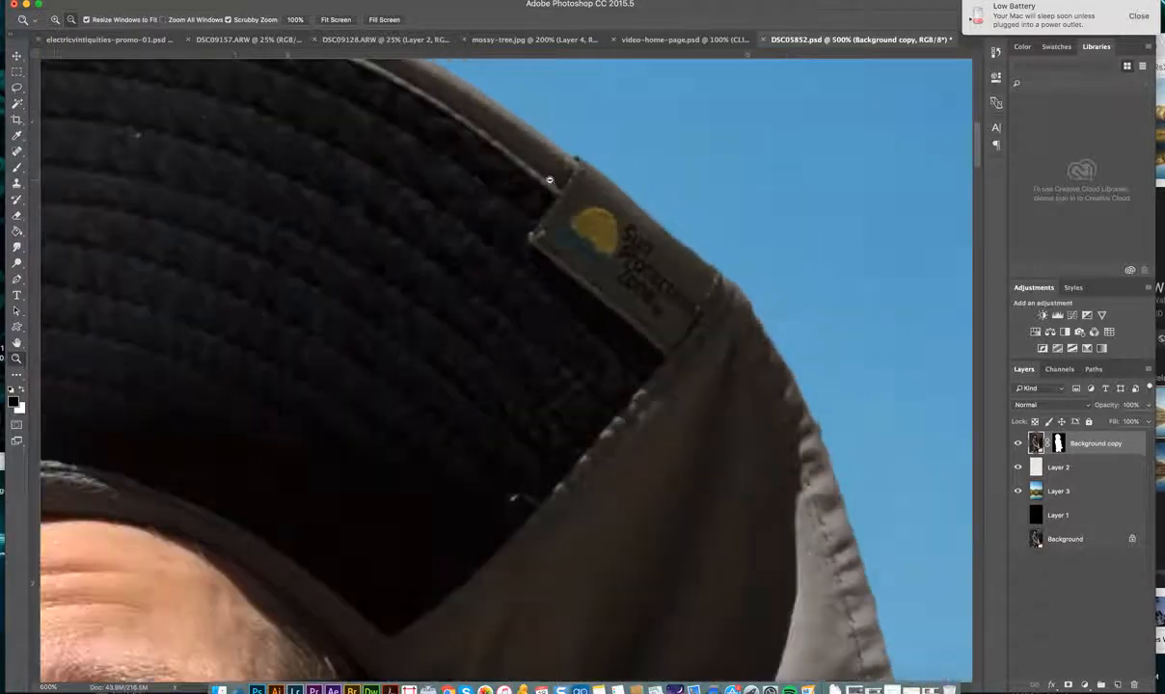
alt+click(550, 180)
alt+click(550, 181)
alt+click(330, 302)
alt+click(330, 302)
alt+click(329, 302)
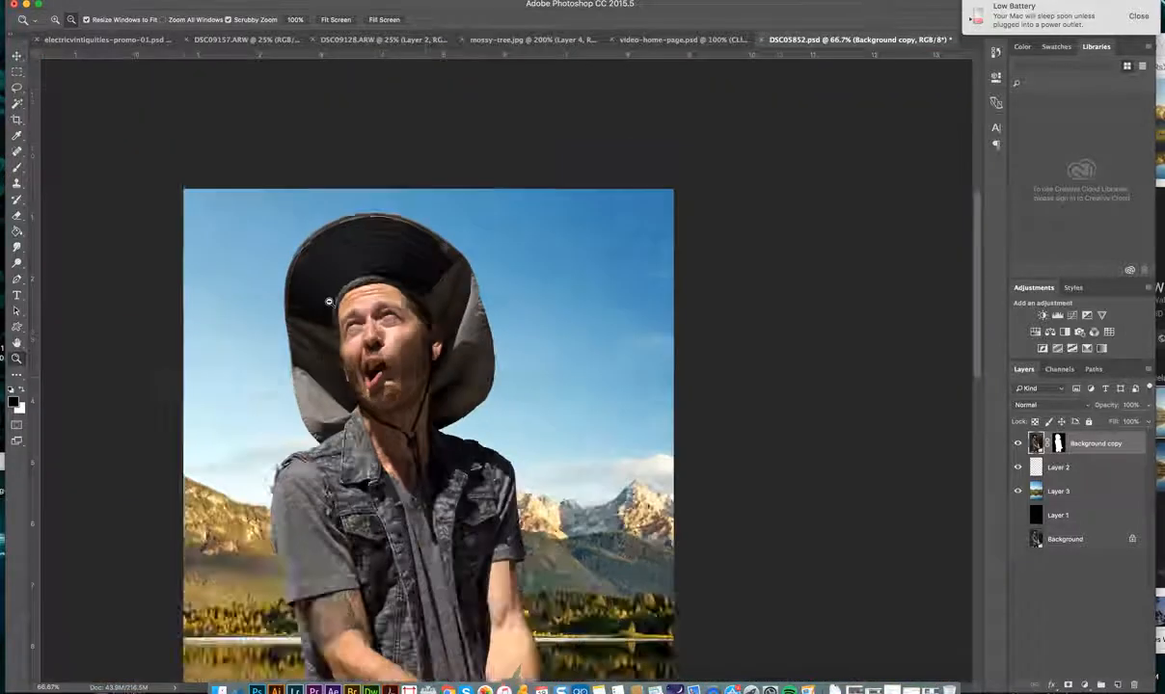
alt+click(329, 302)
alt+click(329, 301)
click(16, 57)
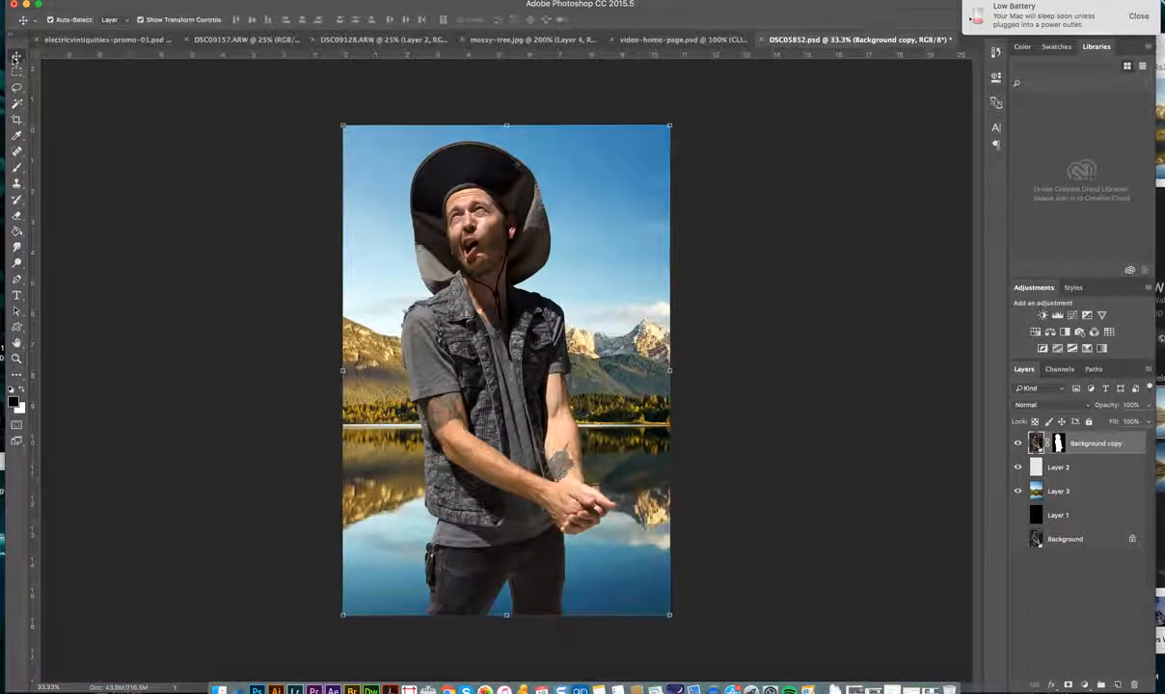
click(783, 353)
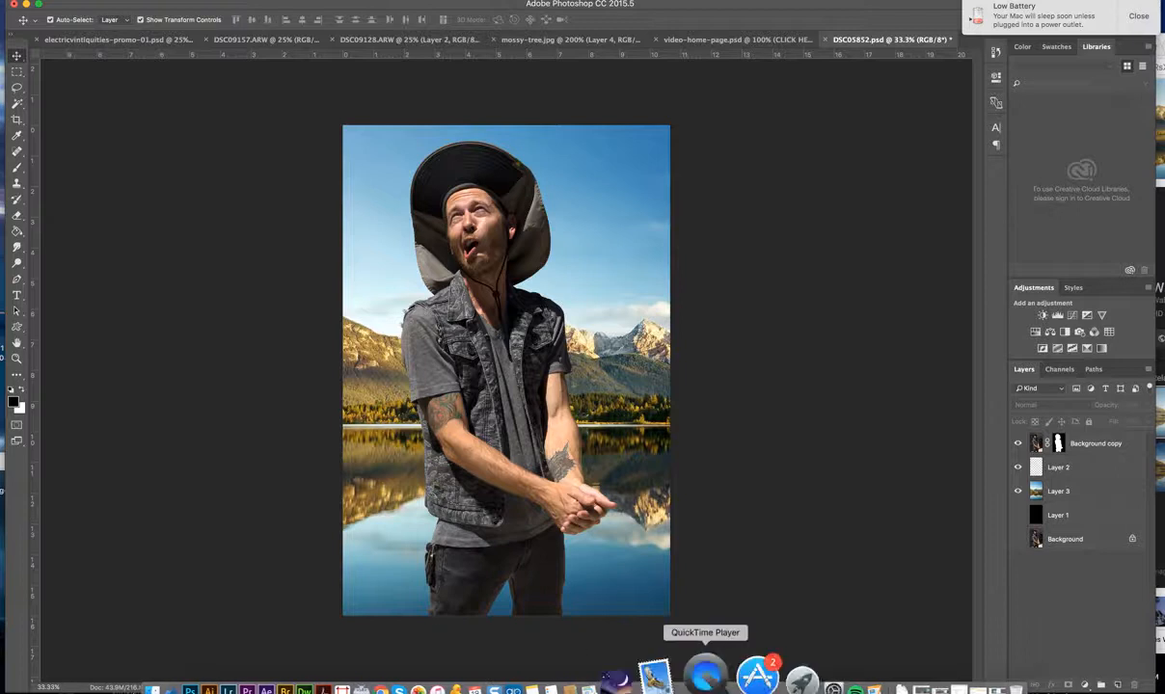
click(712, 682)
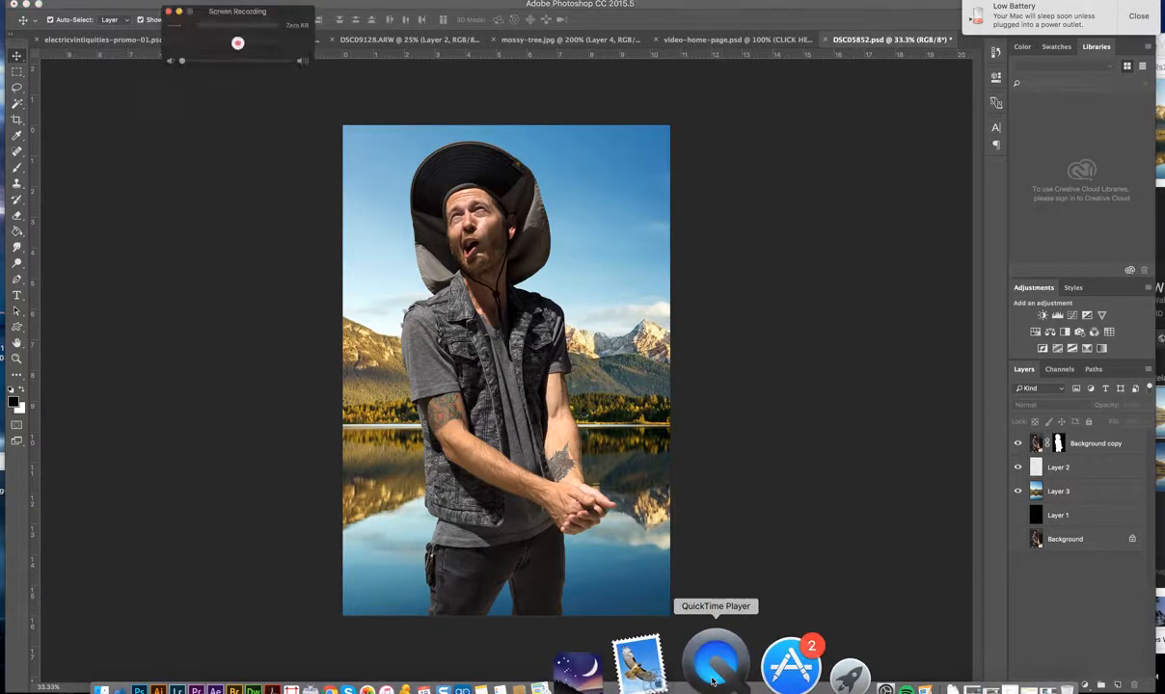